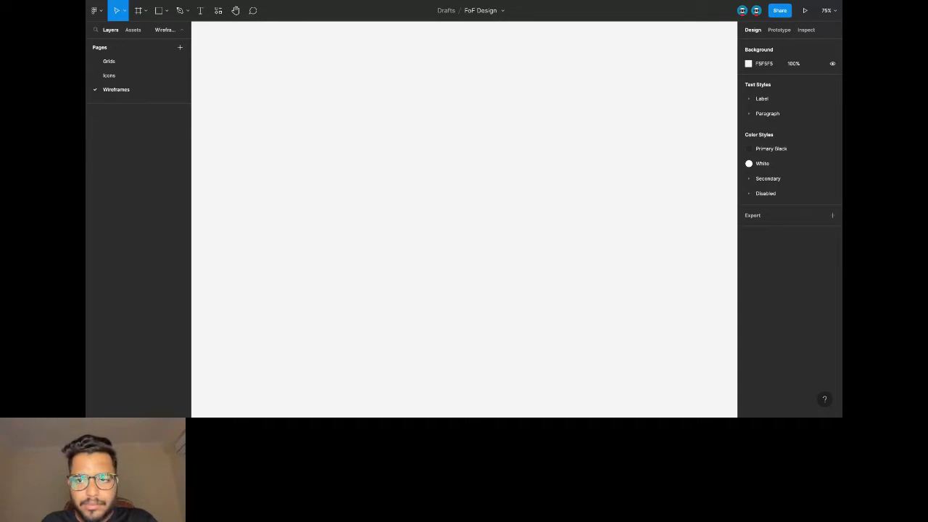
# Create a new iPhone 13 mini frame (375×812) on the Wireframes page.
pyautogui.click(125, 11)
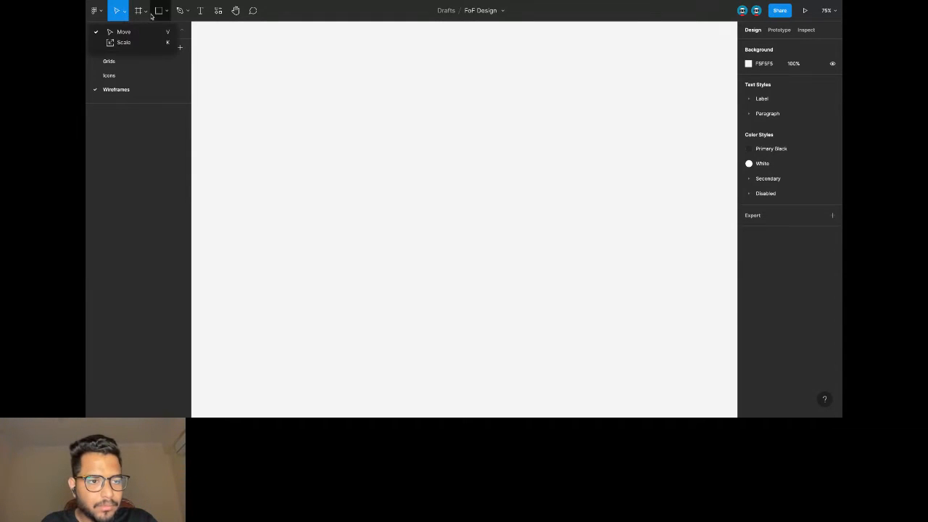
pyautogui.click(138, 10)
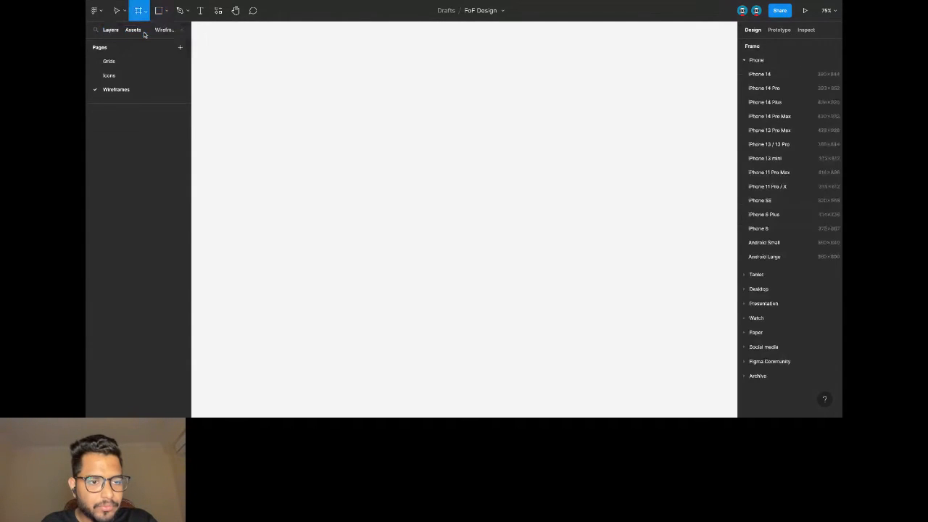
pyautogui.click(793, 160)
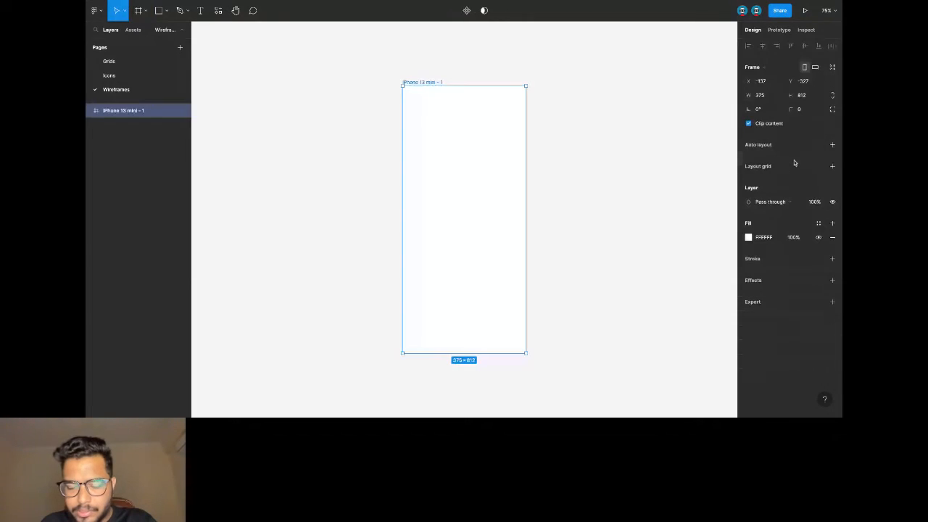
pyautogui.click(445, 77)
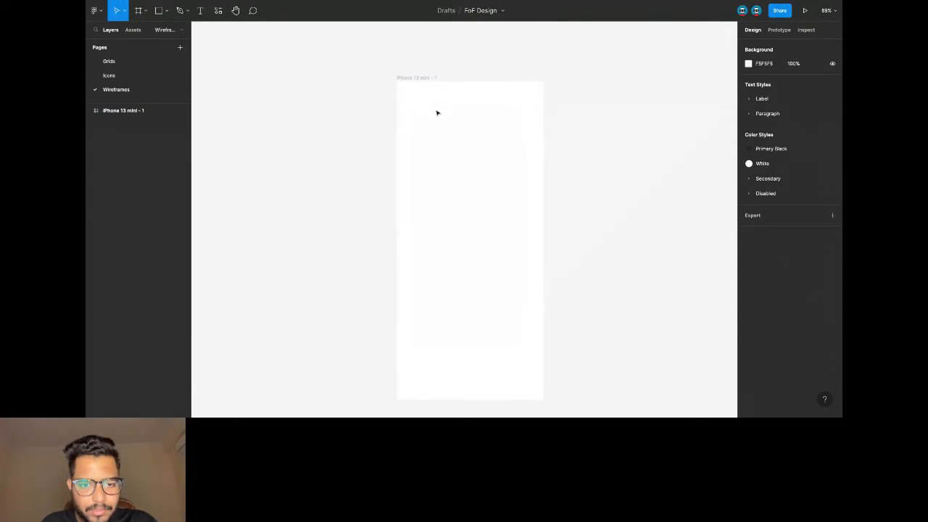
# Check the column grid on the Grids page's iPhone 13 mini frame, then reselect iPhone 13 mini - 1.
pyautogui.click(138, 63)
pyautogui.click(312, 48)
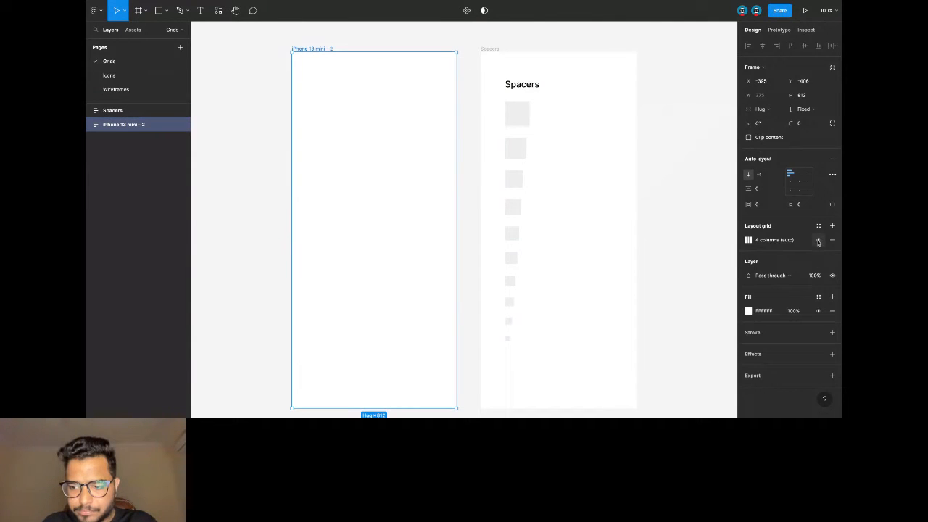
pyautogui.click(749, 240)
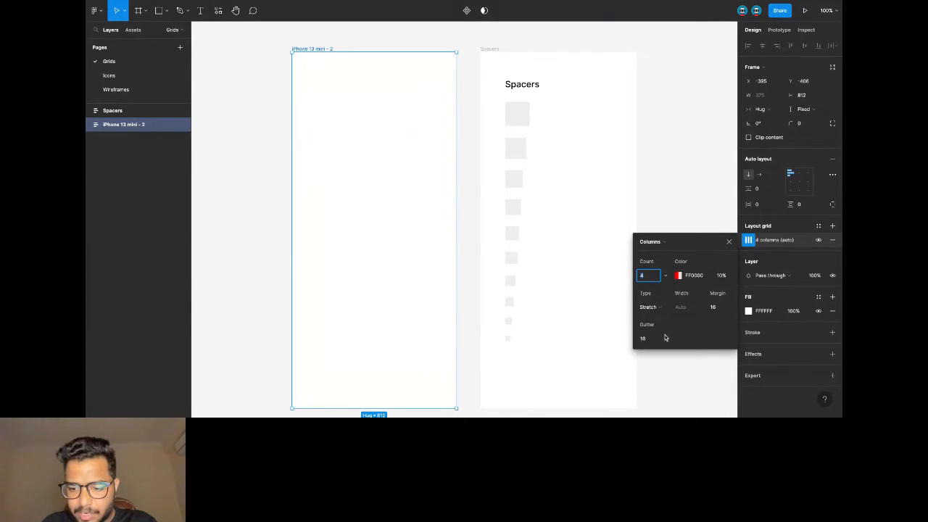
pyautogui.click(162, 89)
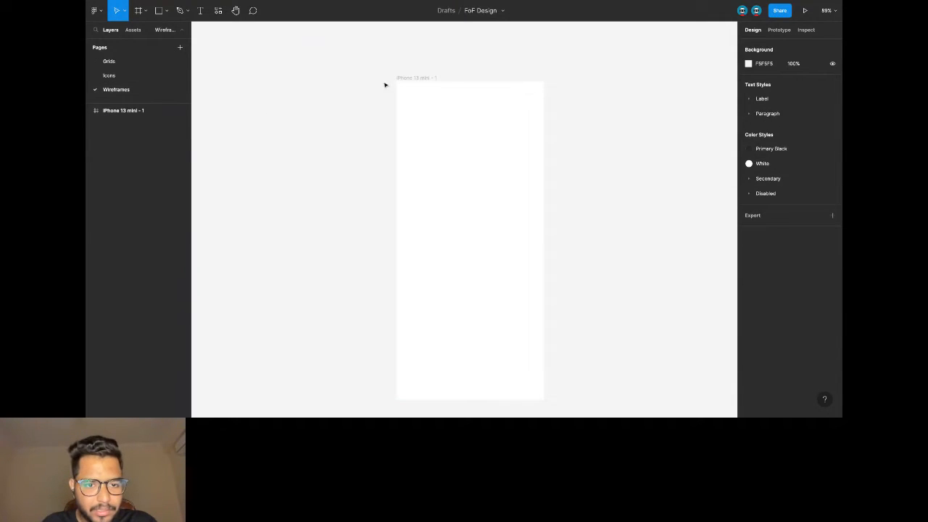
pyautogui.click(406, 77)
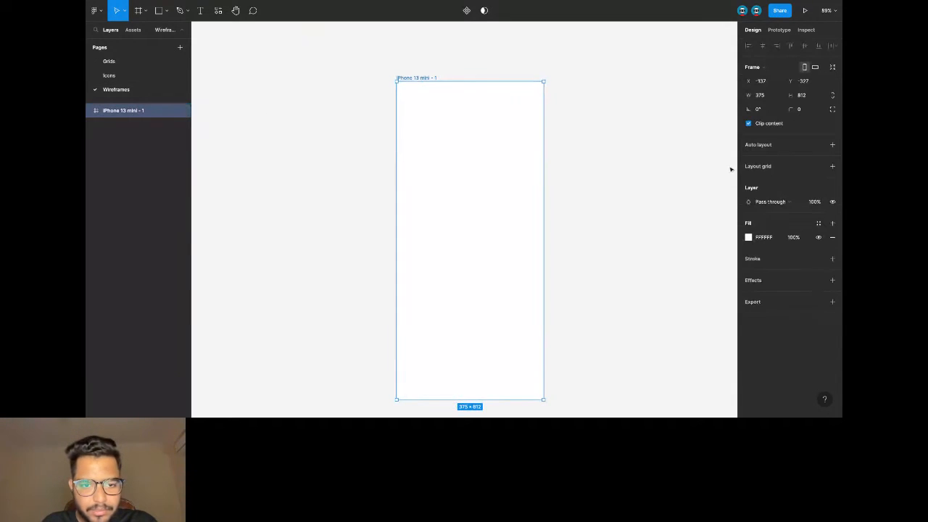
# Give iPhone 13 mini - 1 a Columns layout grid: count 4, margin 16, gutter 16.
pyautogui.click(832, 166)
pyautogui.click(748, 180)
pyautogui.click(662, 184)
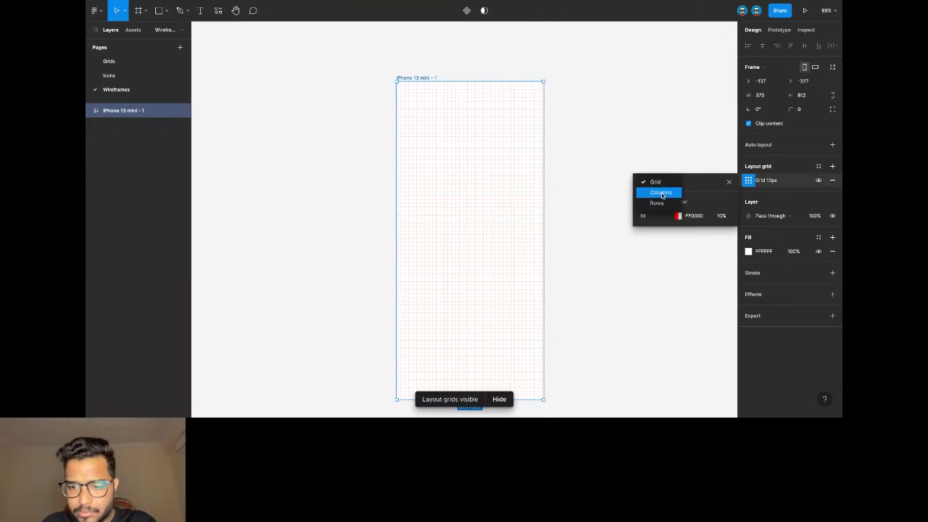
pyautogui.click(661, 194)
pyautogui.write('4')
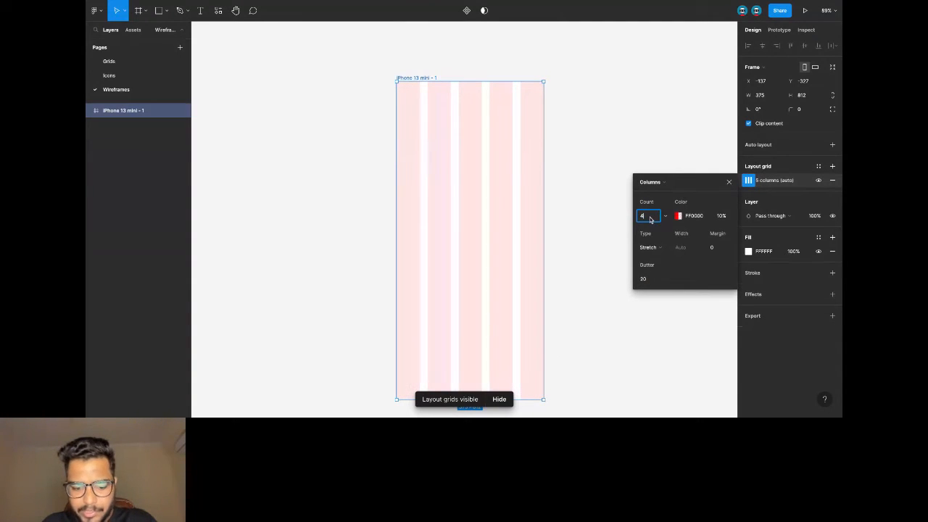
pyautogui.click(719, 250)
pyautogui.write('1')
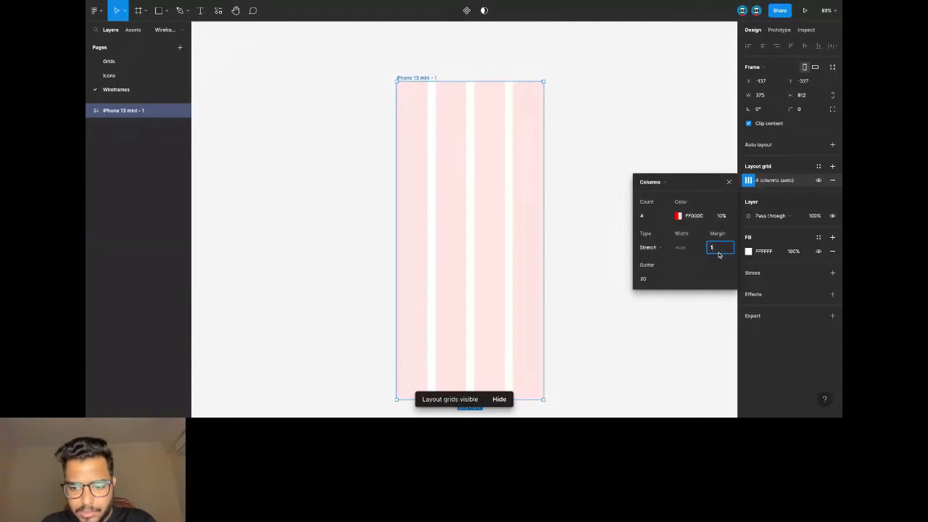
pyautogui.write('6')
pyautogui.click(651, 280)
pyautogui.write('16')
pyautogui.press('Return')
pyautogui.click(581, 102)
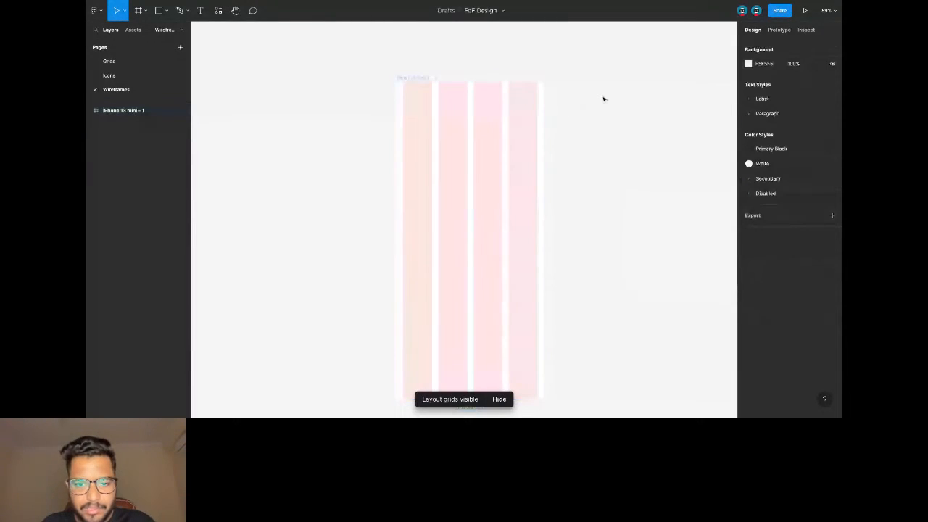
pyautogui.scroll(-2, 438, 94)
# Draw a wide grey rectangle near the top of the phone frame.
pyautogui.click(420, 52)
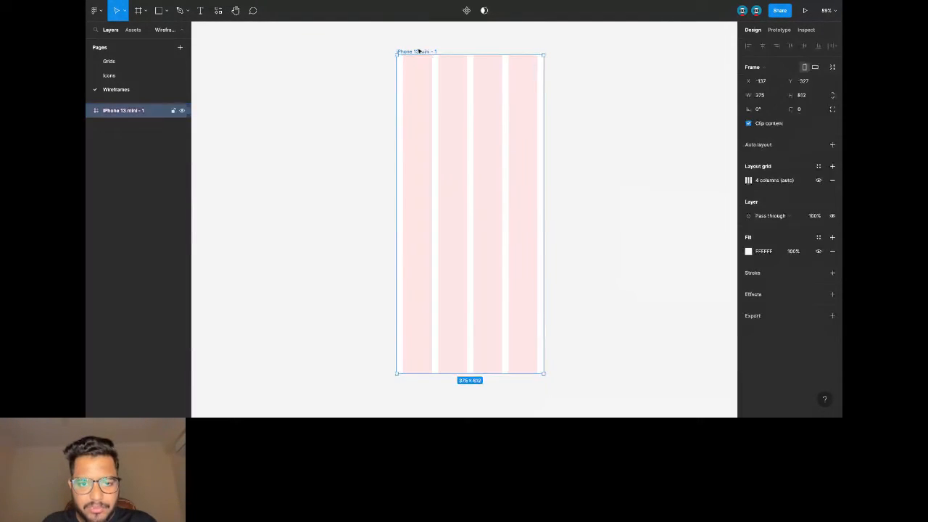
pyautogui.click(166, 12)
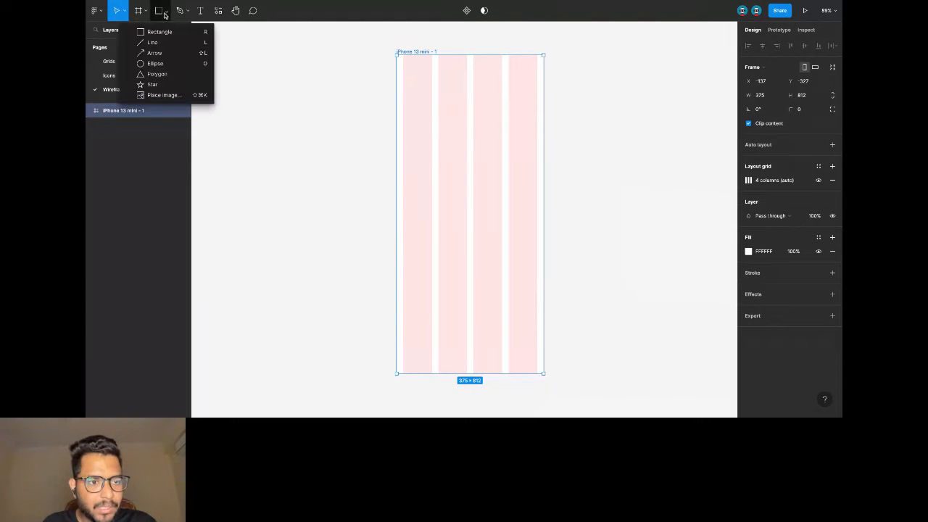
pyautogui.click(160, 31)
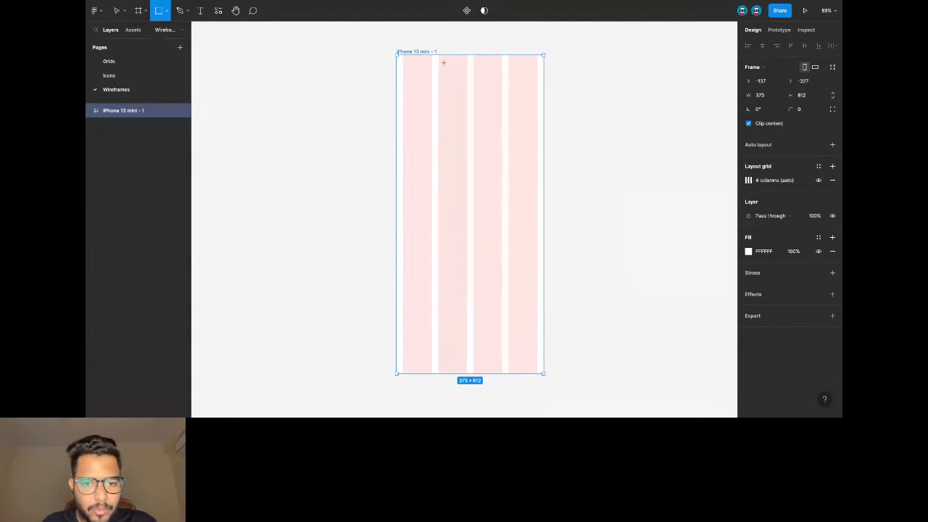
pyautogui.moveTo(437, 60); pyautogui.dragTo(502, 79)
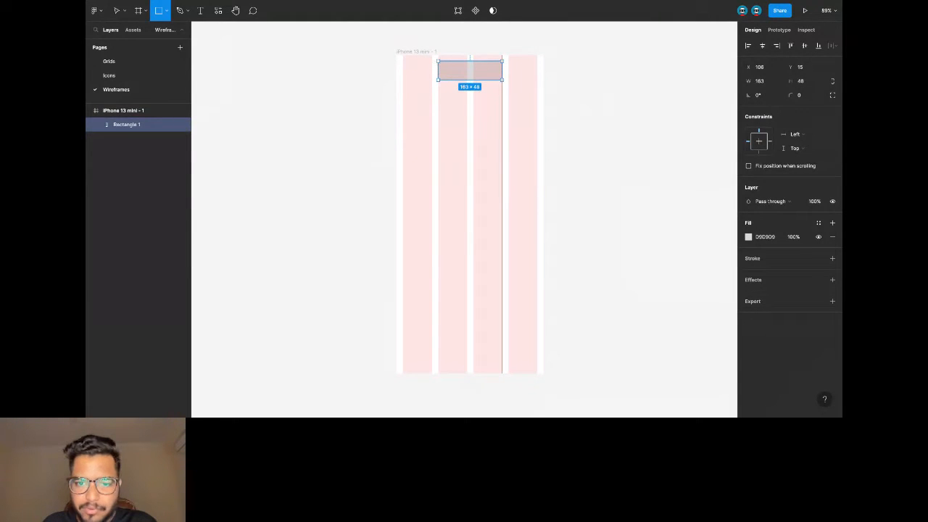
pyautogui.click(504, 46)
pyautogui.scroll(2, 464, 77)
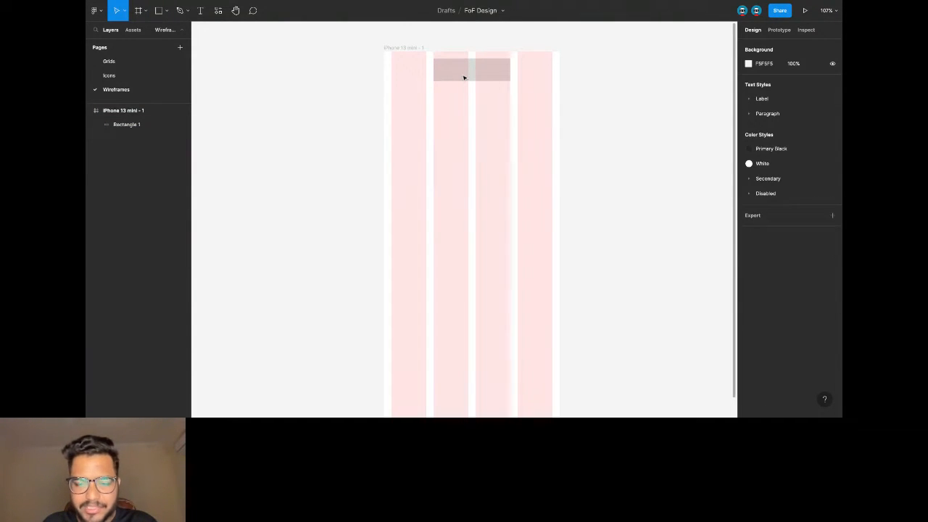
# Cross the rectangle with two diagonal lines and group all three as Group 1.
pyautogui.click(166, 13)
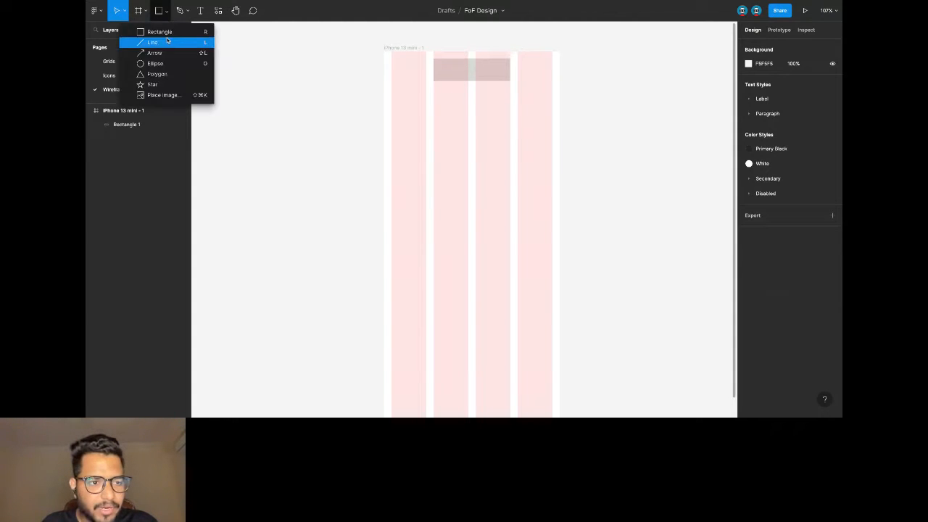
pyautogui.click(152, 42)
pyautogui.moveTo(433, 58); pyautogui.dragTo(510, 80)
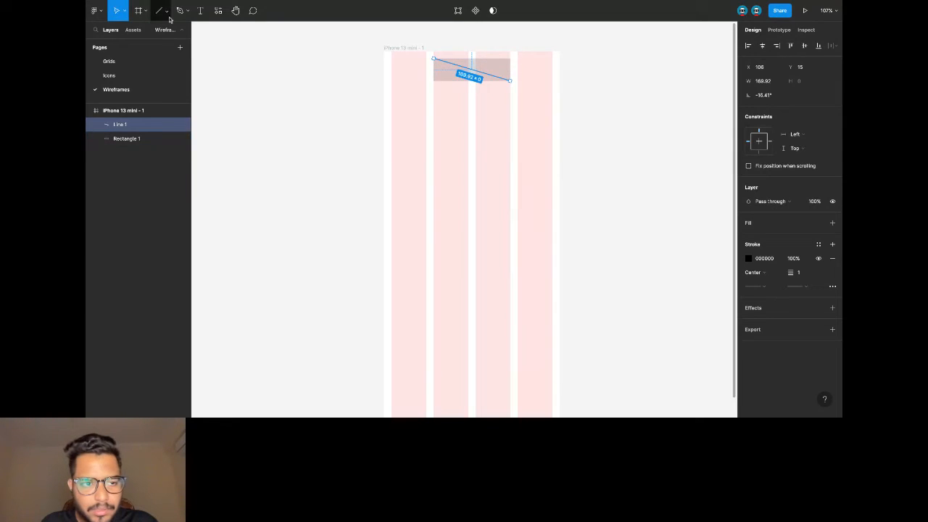
pyautogui.press('l')
pyautogui.moveTo(434, 81)
pyautogui.mouseDown()
pyautogui.moveTo(510, 58)
pyautogui.moveTo(497, 91)
pyautogui.mouseUp()
pyautogui.hotkey('ctrl', 'g')
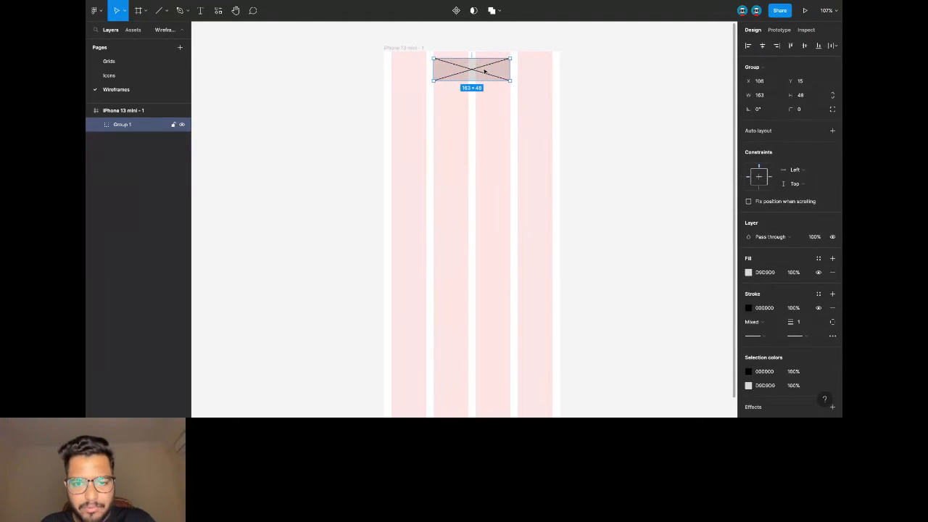
pyautogui.click(461, 36)
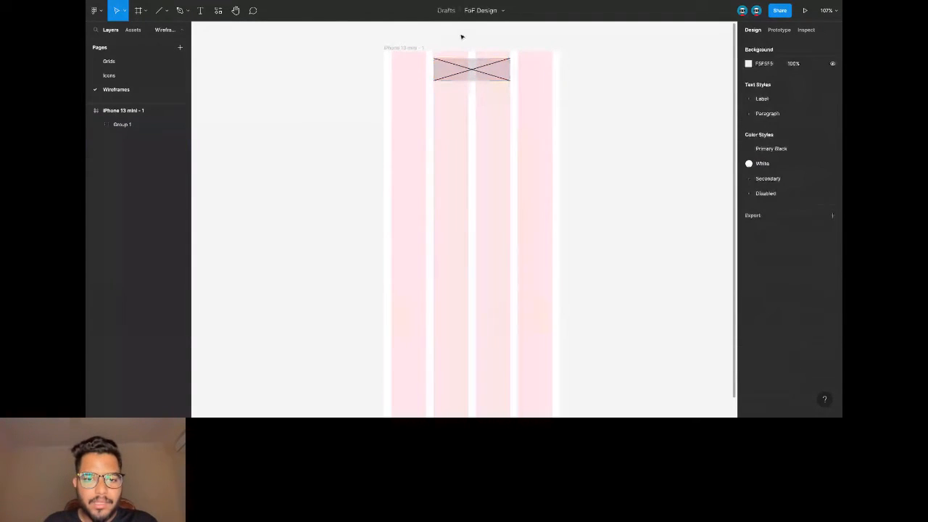
# Delete a stray 100×100 rectangle and rename the phone frame 'Onboarding'.
pyautogui.click(166, 13)
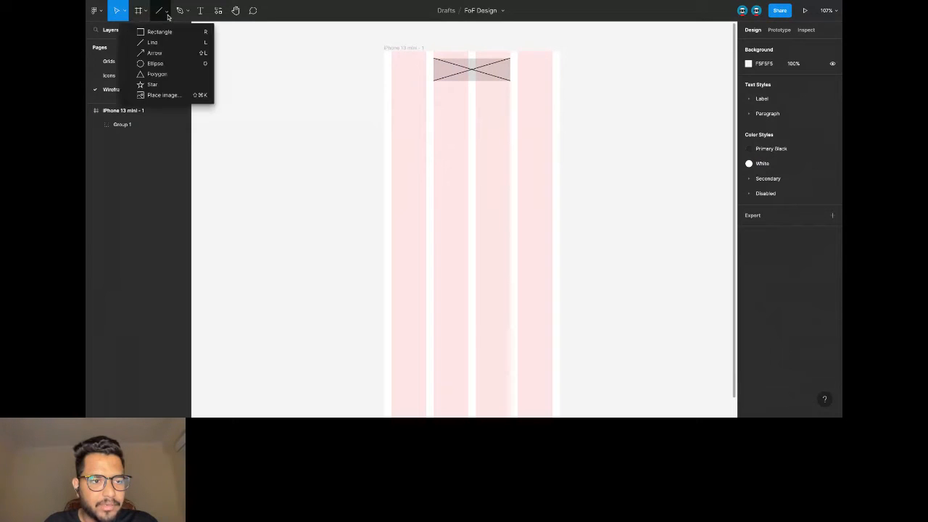
pyautogui.click(159, 32)
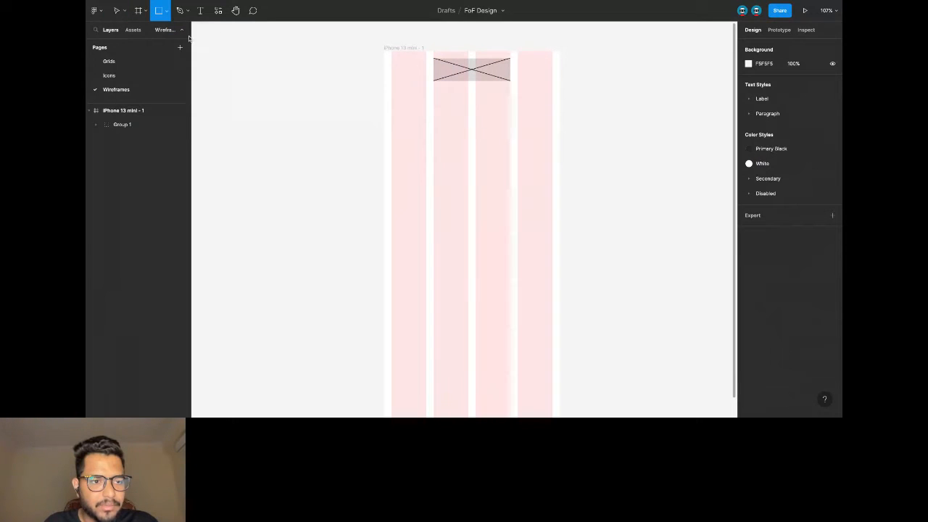
pyautogui.click(408, 47)
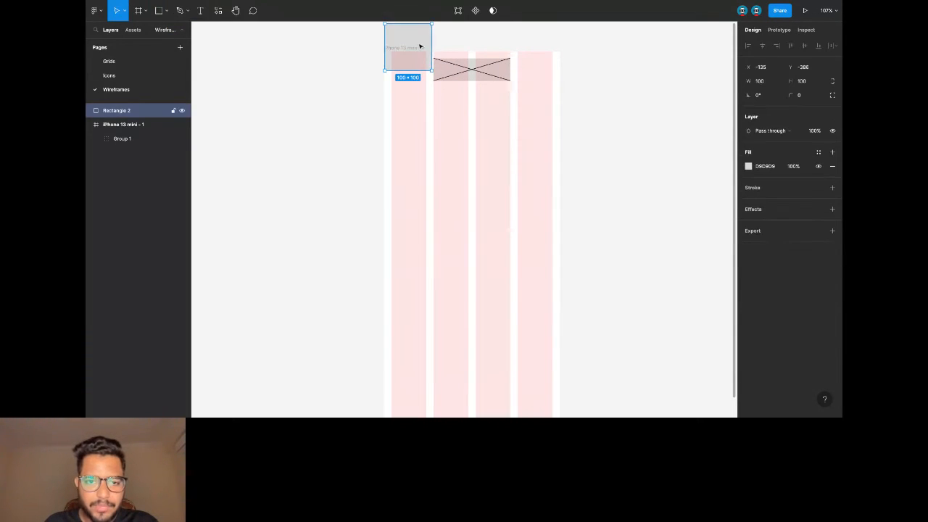
pyautogui.press('Delete')
pyautogui.click(419, 47)
pyautogui.doubleClick(418, 47)
pyautogui.write('Onboarding')
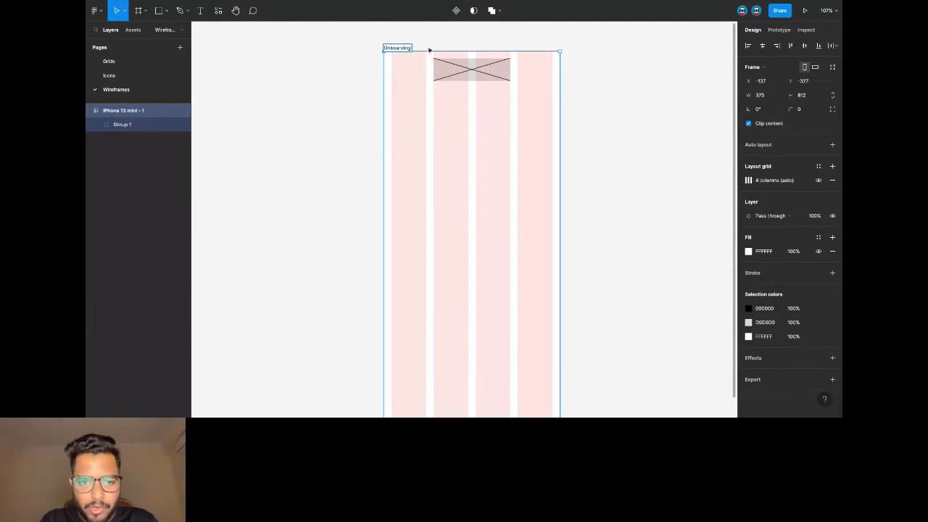
pyautogui.click(429, 50)
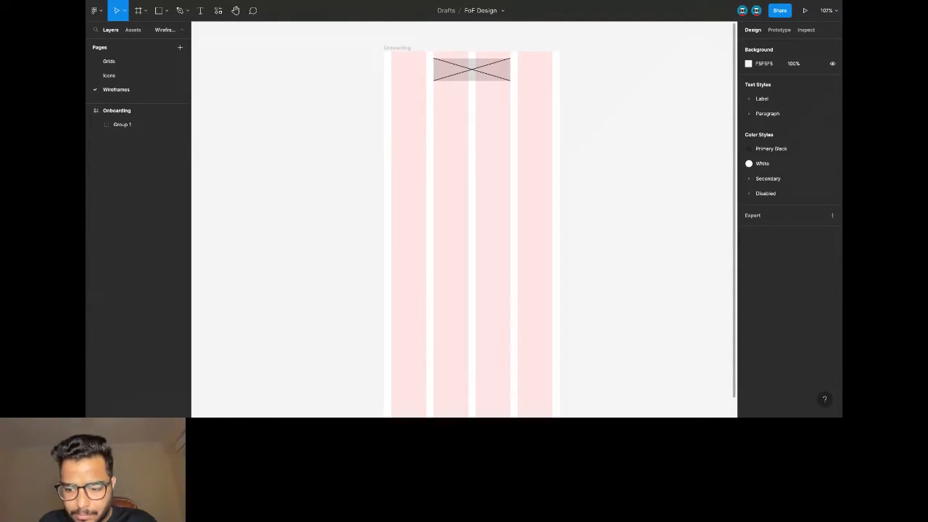
# Draw a 269×420 rectangle centred horizontally in the Onboarding frame.
pyautogui.scroll(-1, 500, 94)
pyautogui.scroll(-2, 489, 89)
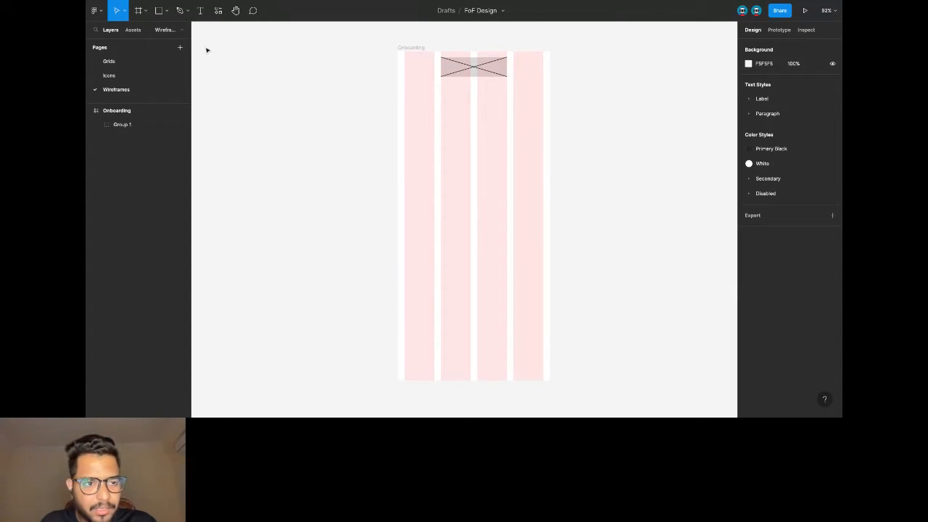
pyautogui.click(167, 12)
pyautogui.click(159, 31)
pyautogui.moveTo(434, 93)
pyautogui.mouseDown()
pyautogui.moveTo(550, 209)
pyautogui.moveTo(496, 210)
pyautogui.moveTo(543, 262)
pyautogui.mouseUp()
pyautogui.moveTo(511, 149); pyautogui.dragTo(493, 150)
pyautogui.click(762, 46)
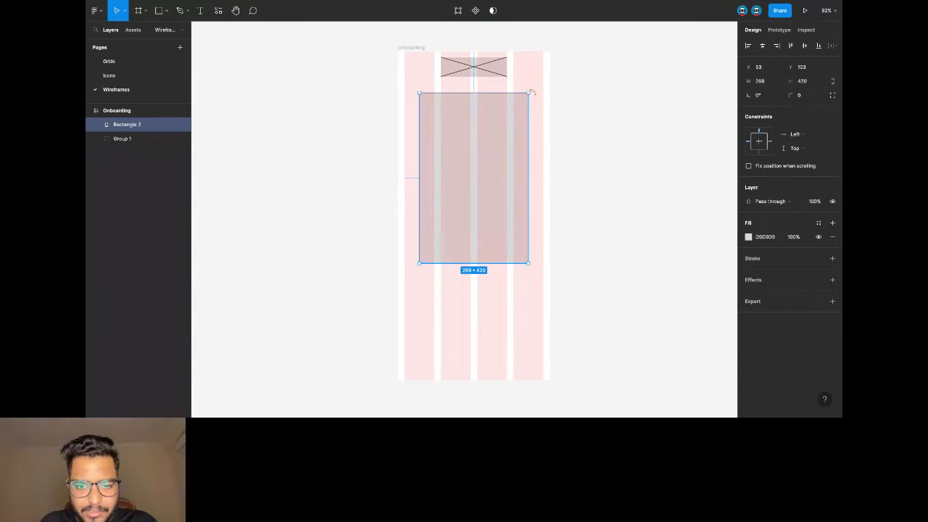
# Draw two crossing diagonals over the large rectangle and group them into one placeholder.
pyautogui.click(166, 10)
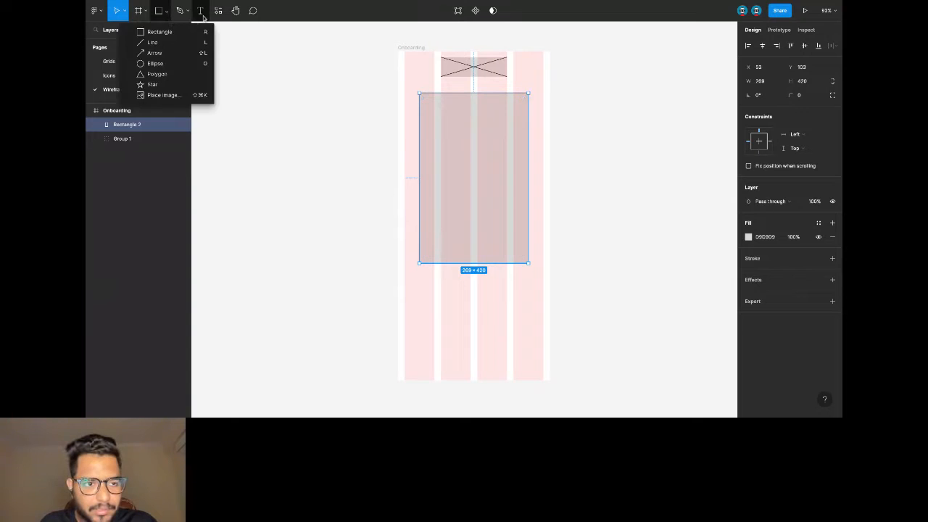
pyautogui.click(149, 42)
pyautogui.moveTo(426, 96)
pyautogui.mouseDown()
pyautogui.moveTo(515, 230)
pyautogui.moveTo(525, 263)
pyautogui.mouseUp()
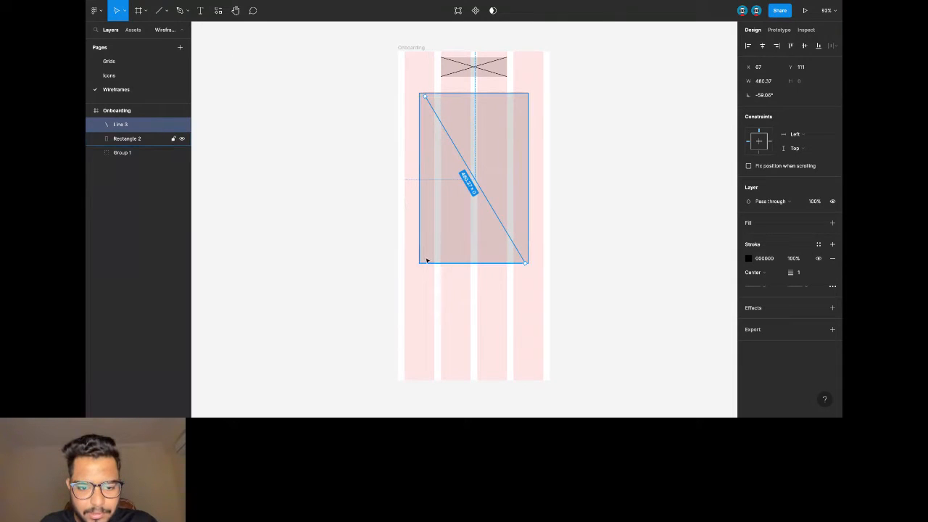
pyautogui.moveTo(425, 263); pyautogui.dragTo(462, 191)
pyautogui.hotkey('ctrl', 'z')
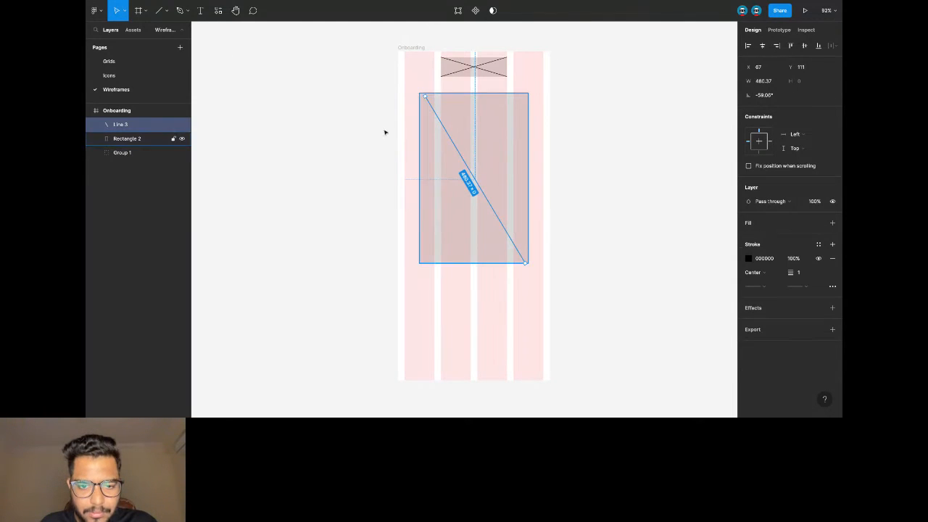
pyautogui.click(159, 11)
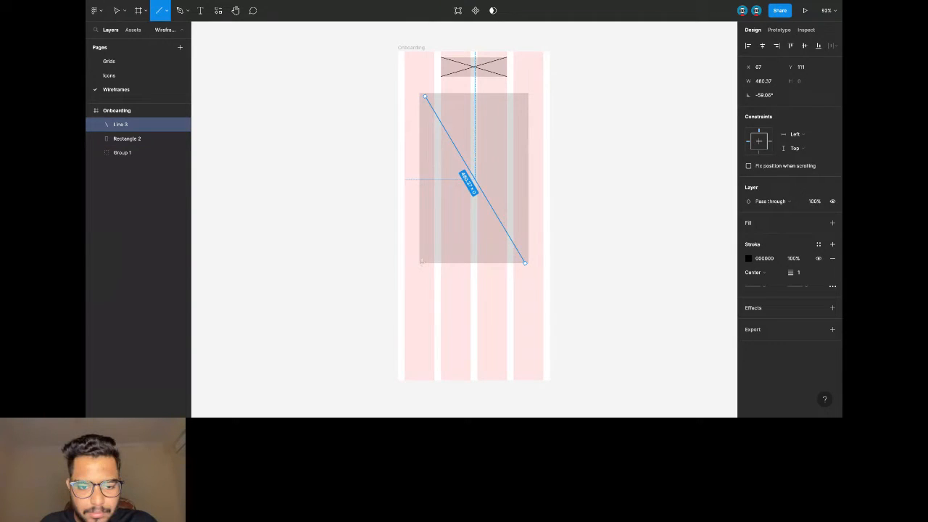
pyautogui.moveTo(424, 258); pyautogui.dragTo(521, 98)
pyautogui.click(558, 108)
pyautogui.moveTo(416, 94); pyautogui.dragTo(537, 288)
pyautogui.hotkey('ctrl', 'g')
# Paste two copies of the placeholder, one at the frame's right edge and one at its left.
pyautogui.hotkey('ctrl', 'c')
pyautogui.hotkey('ctrl', 'v')
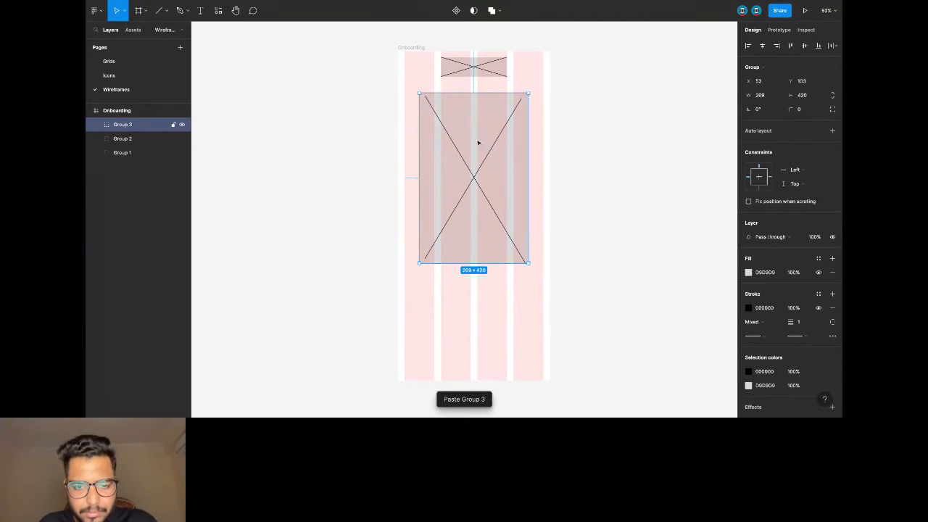
pyautogui.hotkey('shift', 'Left')
pyautogui.hotkey('shift', 'Left')
pyautogui.hotkey('shift', 'Left')
pyautogui.hotkey('shift', 'Left')
pyautogui.hotkey('shift', 'Left')
pyautogui.hotkey('shift', 'Left')
pyautogui.hotkey('shift', 'Left')
pyautogui.hotkey('shift', 'Left')
pyautogui.hotkey('shift', 'Left')
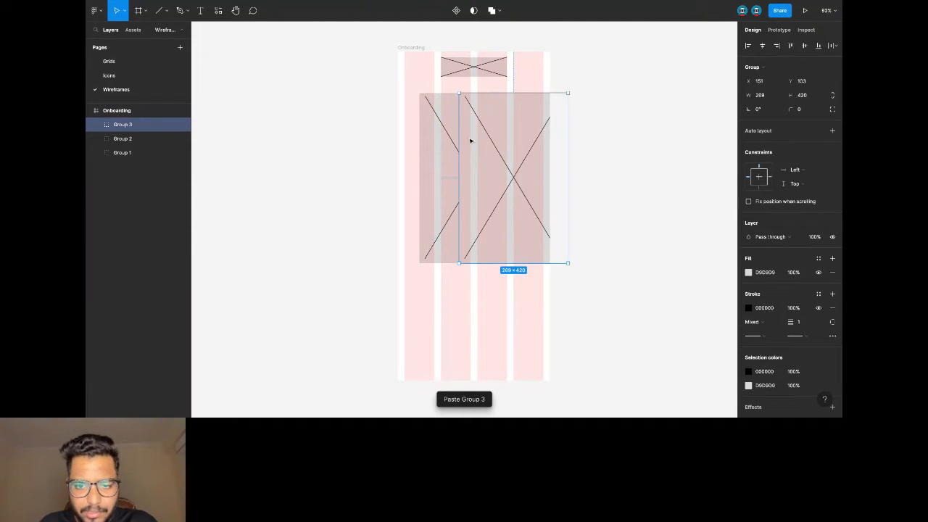
pyautogui.hotkey('shift', 'Right')
pyautogui.hotkey('shift', 'Right')
pyautogui.hotkey('shift', 'Right')
pyautogui.hotkey('shift', 'Right')
pyautogui.hotkey('shift', 'Right')
pyautogui.hotkey('shift', 'Right')
pyautogui.hotkey('shift', 'Right')
pyautogui.hotkey('shift', 'Right')
pyautogui.hotkey('shift', 'Right')
pyautogui.hotkey('shift', 'Right')
pyautogui.hotkey('shift', 'Right')
pyautogui.hotkey('shift', 'Right')
pyautogui.hotkey('shift', 'Right')
pyautogui.hotkey('shift', 'Right')
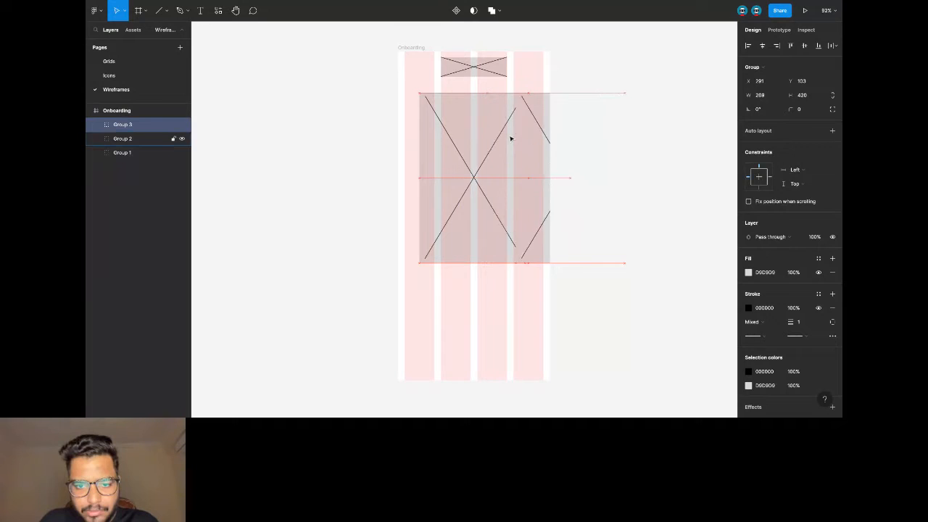
pyautogui.hotkey('shift', 'Right')
pyautogui.hotkey('shift', 'Right')
pyautogui.hotkey('shift', 'Right')
pyautogui.hotkey('shift', 'Right')
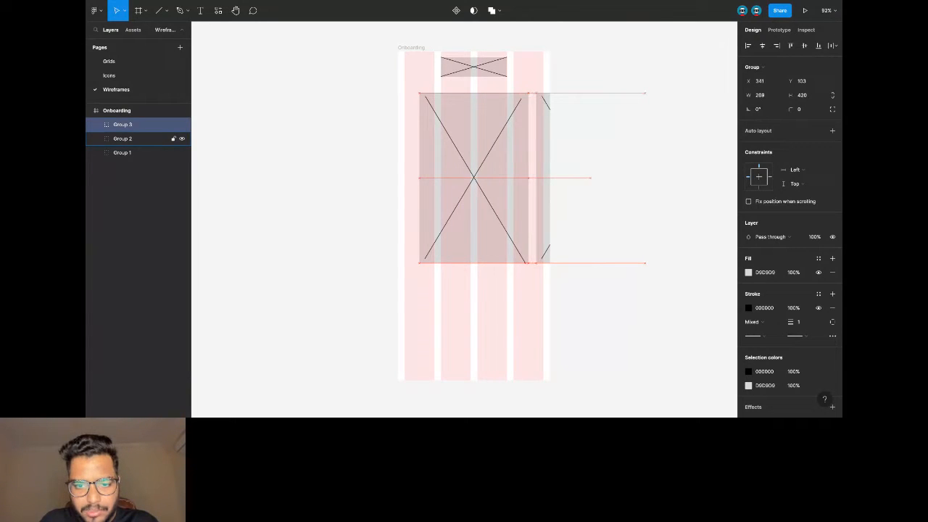
pyautogui.press('Left')
pyautogui.press('Left')
pyautogui.press('Left')
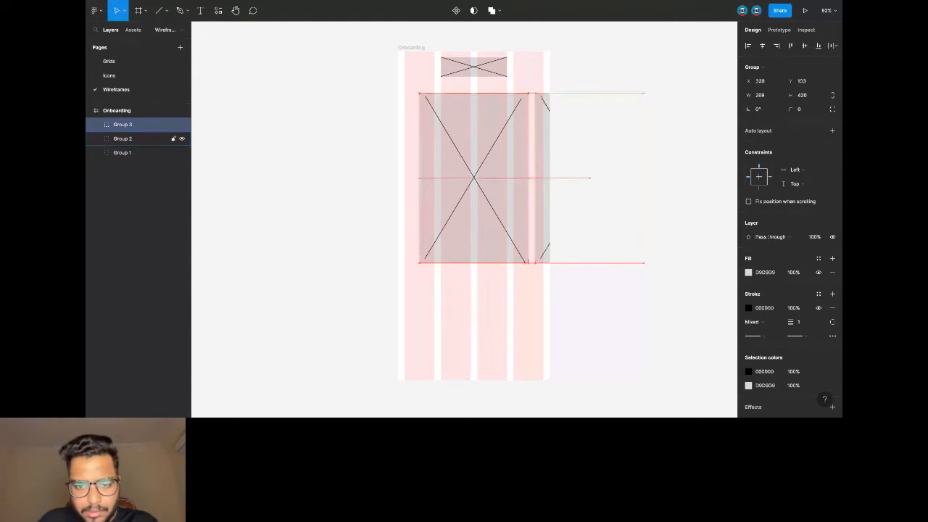
pyautogui.hotkey('ctrl', 'v')
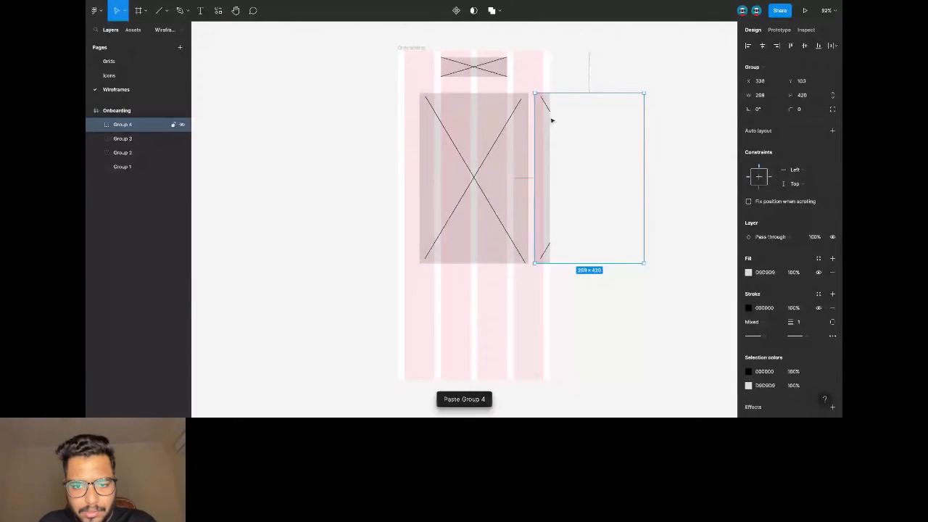
pyautogui.moveTo(391, 130); pyautogui.dragTo(339, 135)
pyautogui.click(613, 79)
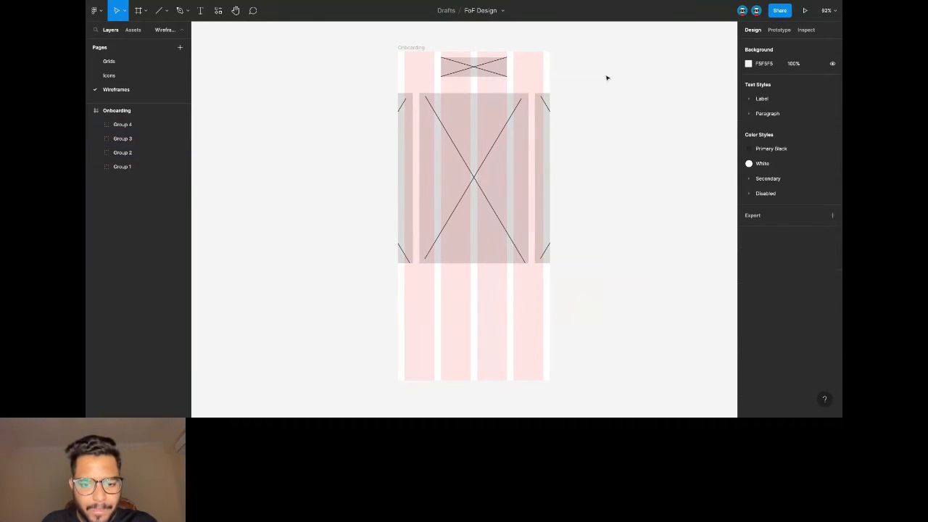
# Stack three 332×50 bars below the image placeholders.
pyautogui.click(164, 12)
pyautogui.click(152, 31)
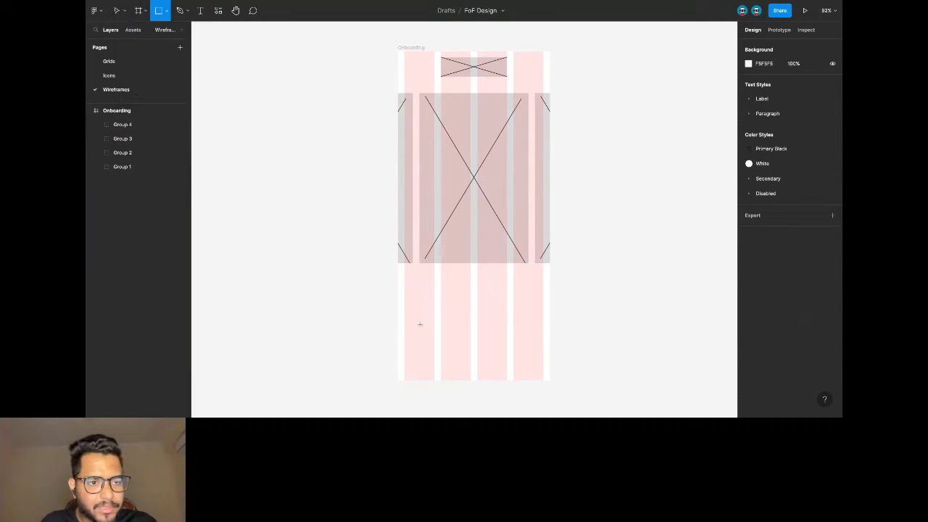
pyautogui.scroll(-2, 447, 287)
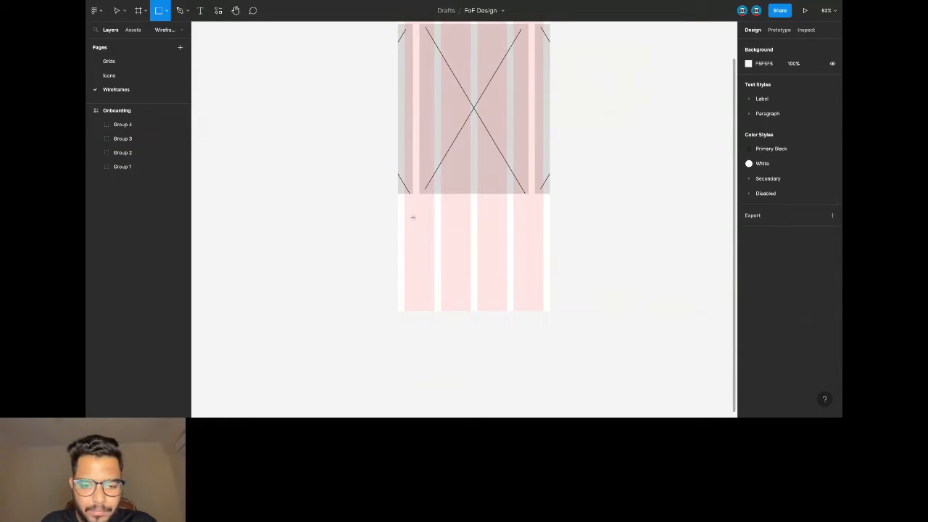
pyautogui.moveTo(408, 215); pyautogui.dragTo(543, 235)
pyautogui.hotkey('ctrl', 'v')
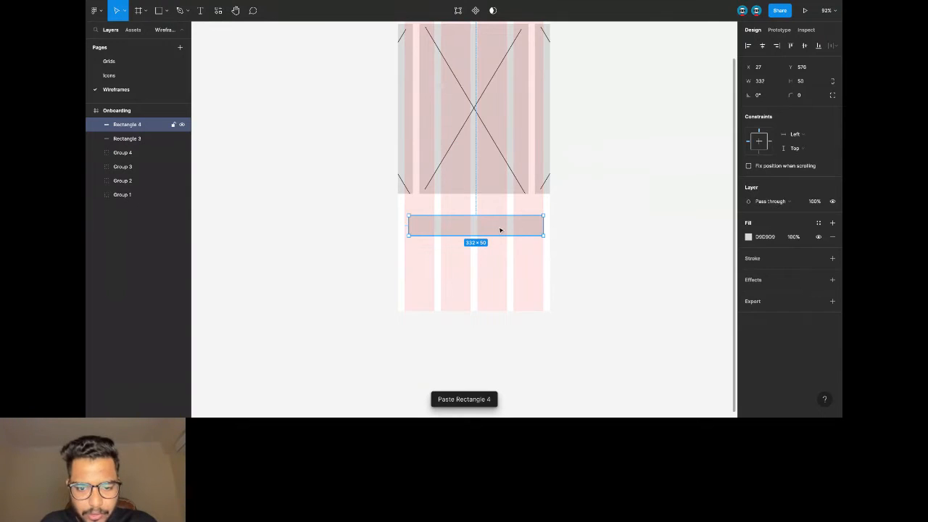
pyautogui.hotkey('ctrl', 'v')
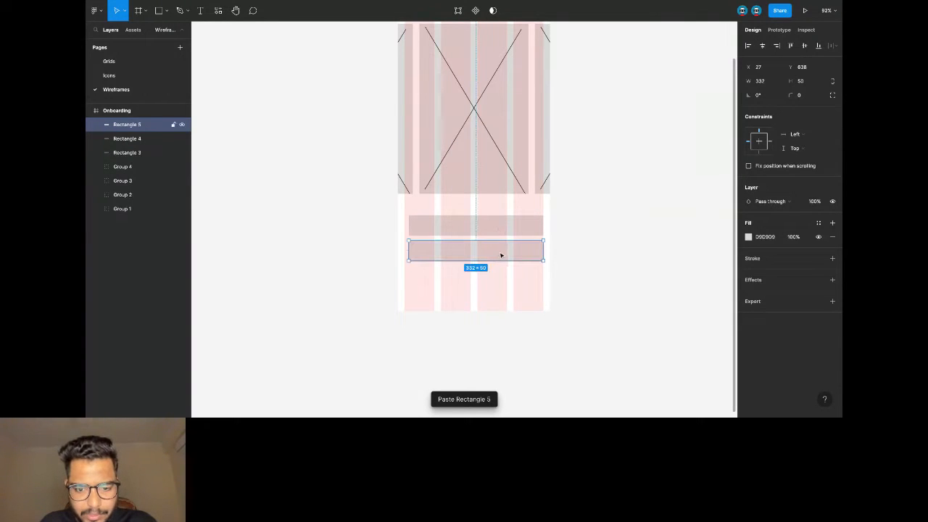
pyautogui.hotkey('ctrl', 'v')
pyautogui.click(604, 227)
# Paste a duplicate of the whole Onboarding frame beside it.
pyautogui.scroll(-3, 601, 229)
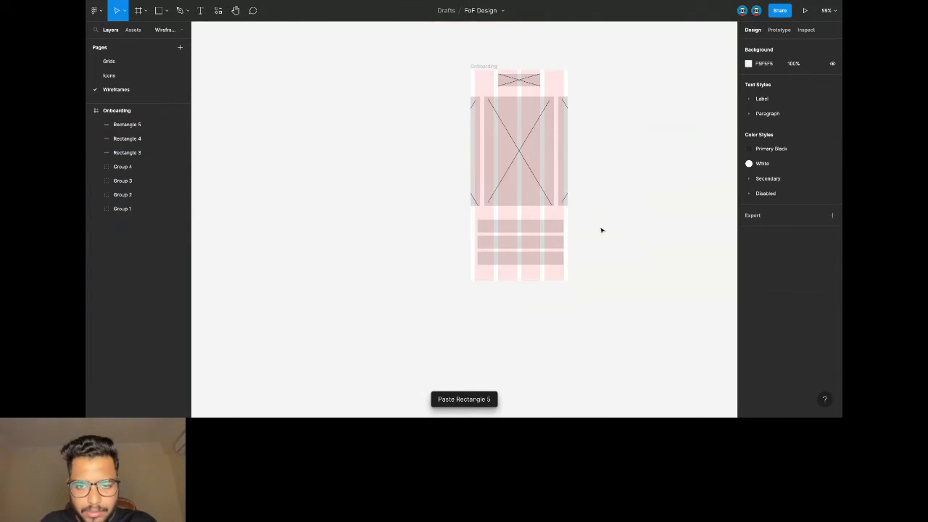
pyautogui.hscroll(2, 601, 230)
pyautogui.hscroll(2, 584, 195)
pyautogui.click(426, 69)
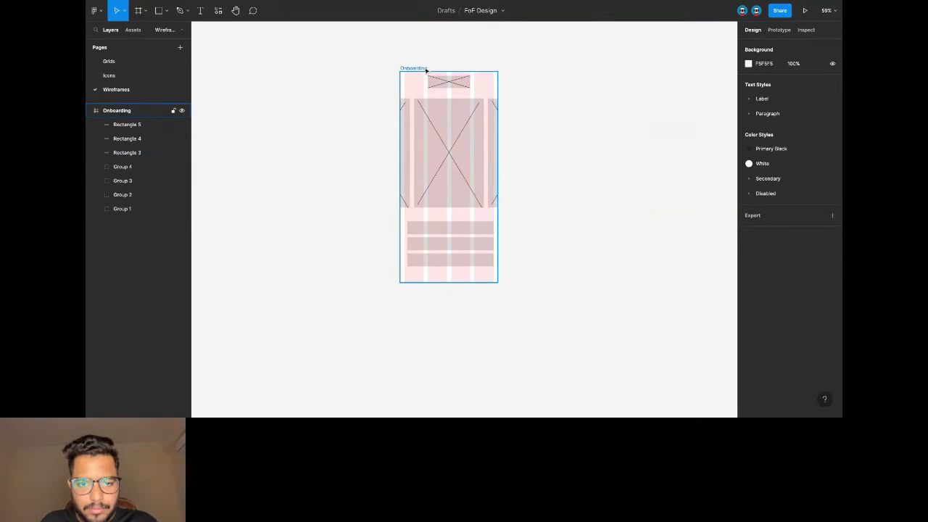
pyautogui.click(425, 70)
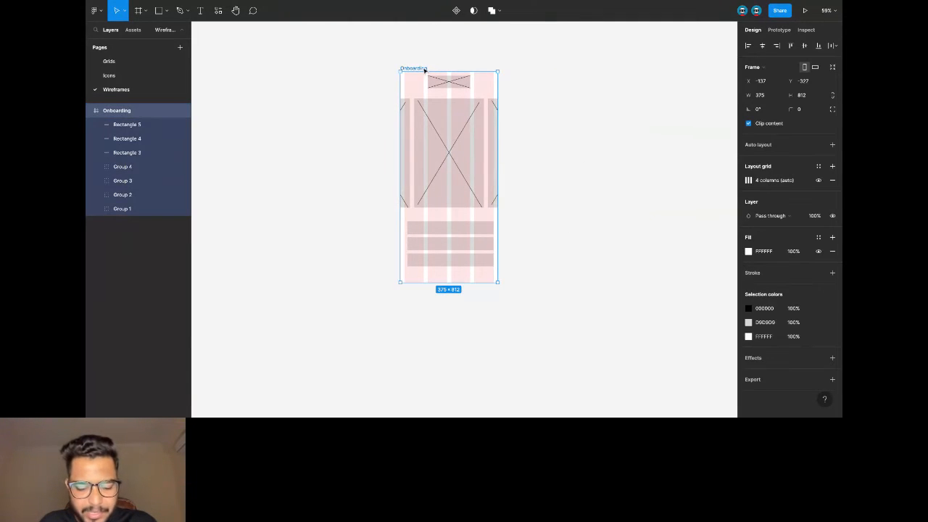
pyautogui.hotkey('ctrl', 'v')
pyautogui.doubleClick(528, 68)
# Rename the copied frame 'Login' and delete its image placeholders.
pyautogui.write('Lo')
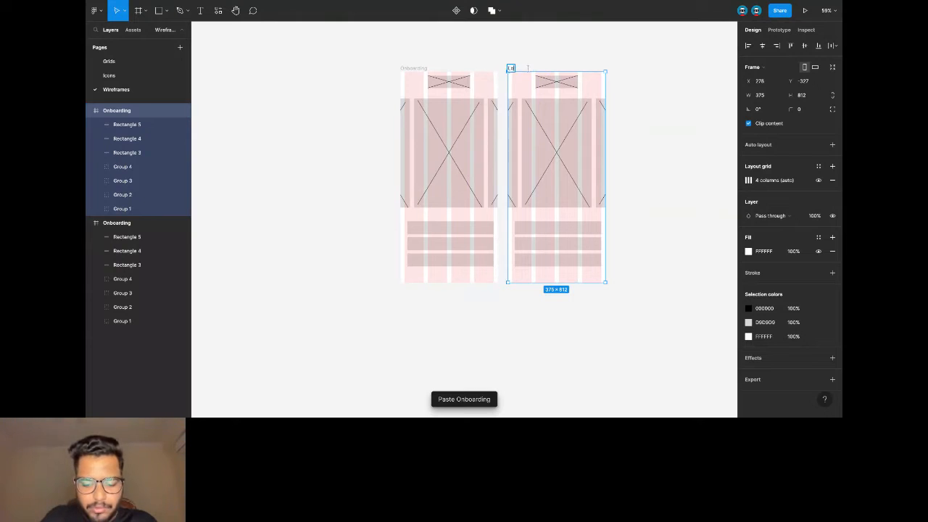
pyautogui.click(543, 60)
pyautogui.hscroll(2, 526, 91)
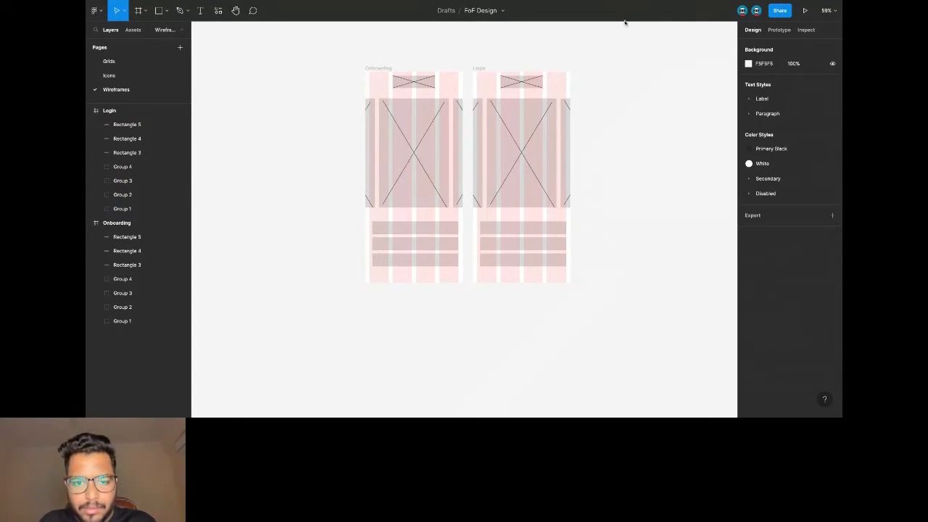
pyautogui.hscroll(2, 544, 139)
pyautogui.scroll(3, 459, 110)
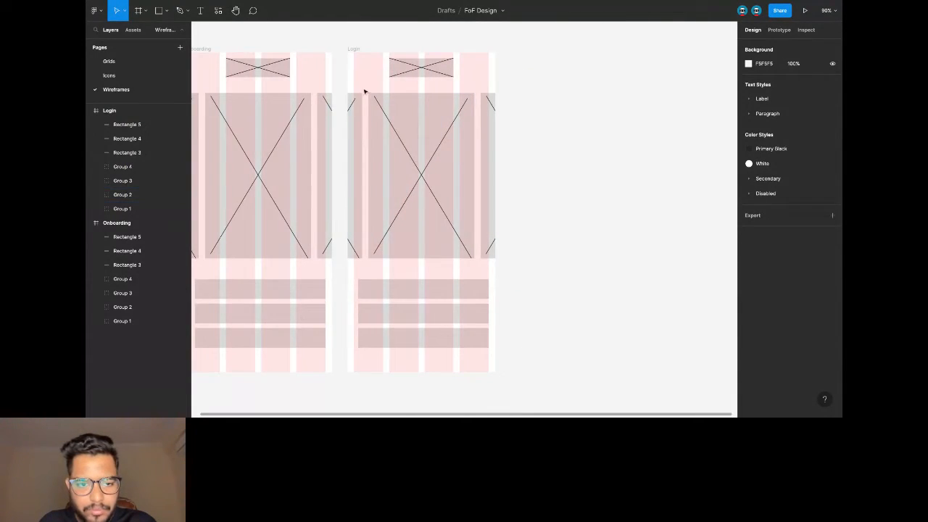
pyautogui.moveTo(353, 145); pyautogui.dragTo(529, 279)
pyautogui.press('Delete')
# Move the three bars up near the top, thinning the second bar to 29 high.
pyautogui.click(401, 292)
pyautogui.moveTo(401, 292); pyautogui.dragTo(402, 114)
pyautogui.moveTo(412, 324); pyautogui.dragTo(410, 103)
pyautogui.scroll(2, 380, 120)
pyautogui.click(397, 109)
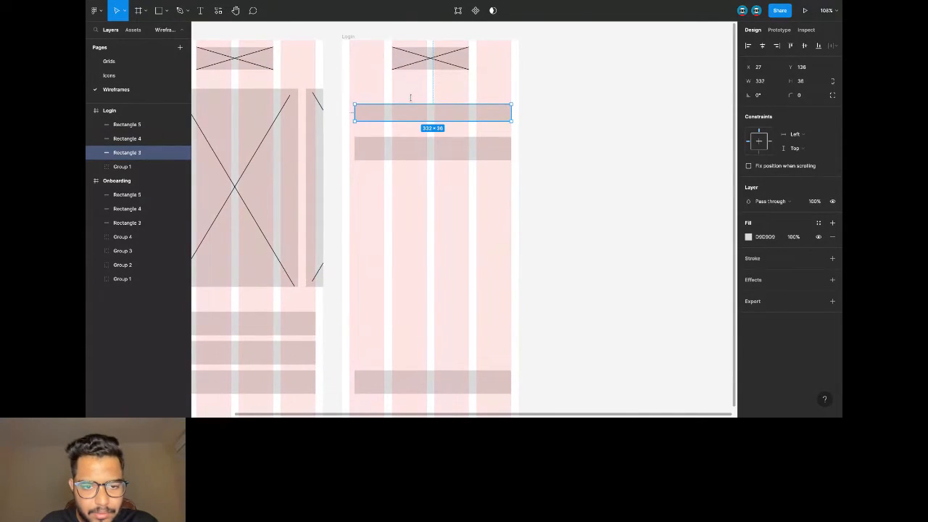
pyautogui.click(402, 146)
pyautogui.moveTo(403, 137); pyautogui.dragTo(407, 152)
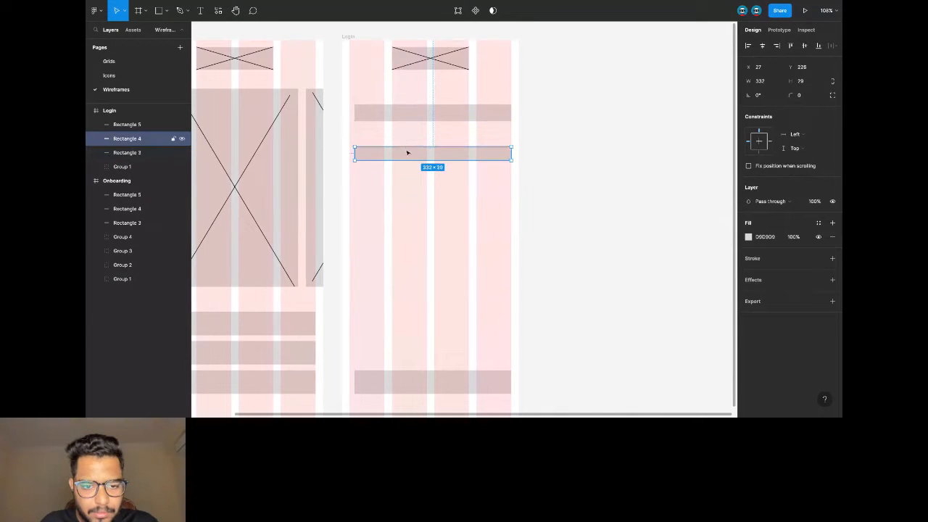
pyautogui.hotkey('shift', 'Up')
pyautogui.hotkey('shift', 'Up')
pyautogui.hotkey('shift', 'Up')
pyautogui.hotkey('shift', 'Up')
pyautogui.hotkey('shift', 'Up')
pyautogui.hotkey('shift', 'Down')
pyautogui.click(437, 387)
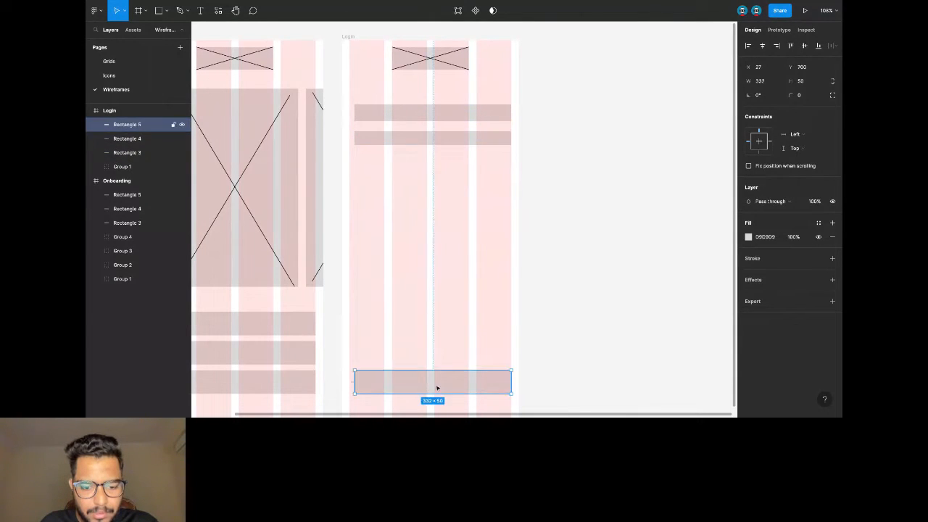
pyautogui.hotkey('shift', 'Up')
pyautogui.hotkey('shift', 'Up')
pyautogui.hotkey('shift', 'Up')
pyautogui.hotkey('shift', 'Up')
pyautogui.hotkey('shift', 'Up')
pyautogui.hotkey('shift', 'Up')
pyautogui.hotkey('shift', 'Up')
pyautogui.hotkey('shift', 'Up')
pyautogui.hotkey('shift', 'Up')
pyautogui.hotkey('shift', 'Up')
pyautogui.hotkey('shift', 'Up')
pyautogui.hotkey('shift', 'Up')
pyautogui.hotkey('shift', 'Up')
pyautogui.hotkey('shift', 'Up')
pyautogui.hotkey('shift', 'Up')
pyautogui.hotkey('shift', 'Up')
pyautogui.hotkey('shift', 'Up')
pyautogui.hotkey('shift', 'Up')
pyautogui.hotkey('shift', 'Up')
pyautogui.hotkey('shift', 'Up')
pyautogui.hotkey('shift', 'Up')
pyautogui.hotkey('shift', 'Up')
pyautogui.hotkey('shift', 'Up')
pyautogui.hotkey('shift', 'Up')
pyautogui.hotkey('shift', 'Up')
pyautogui.hotkey('shift', 'Up')
pyautogui.hotkey('shift', 'Up')
pyautogui.hotkey('shift', 'Up')
pyautogui.hotkey('shift', 'Up')
pyautogui.press('Down')
pyautogui.press('Down')
pyautogui.press('Down')
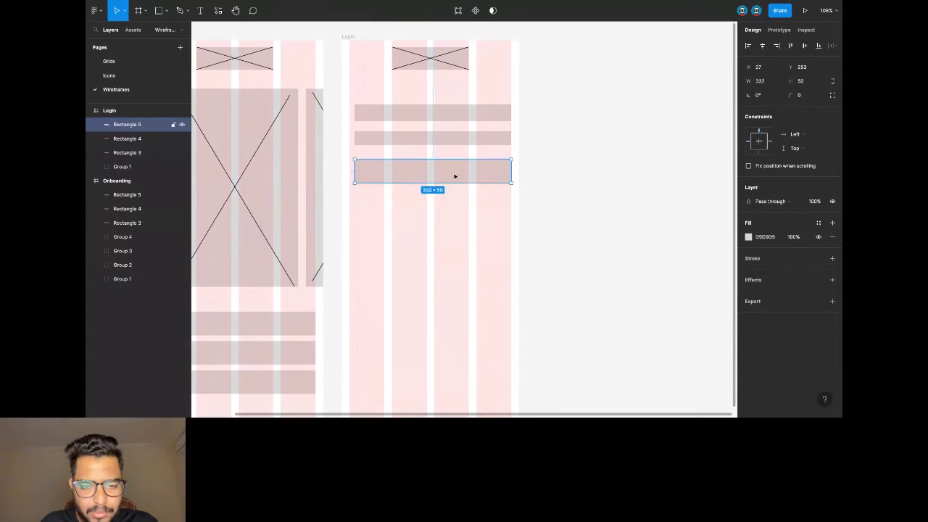
# Add a 'Login' label centred on the third bar.
pyautogui.press('t')
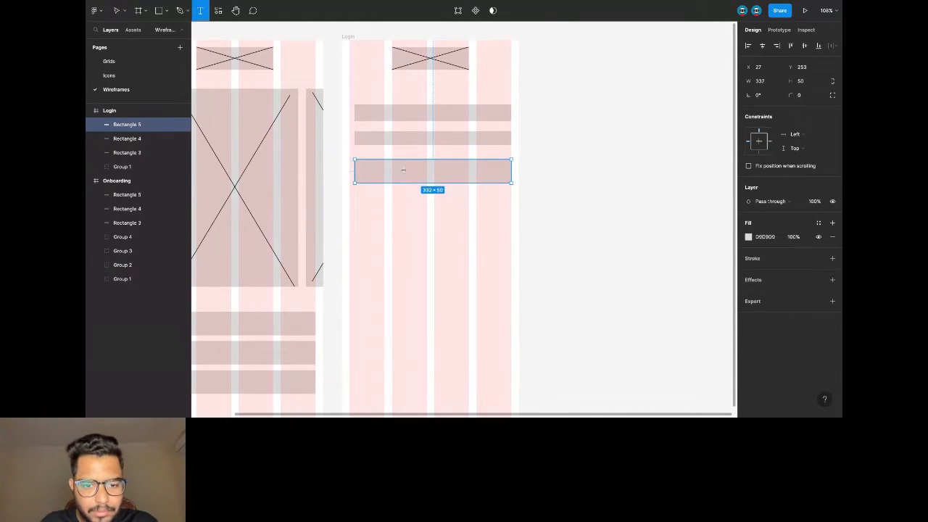
pyautogui.click(402, 170)
pyautogui.write('Login')
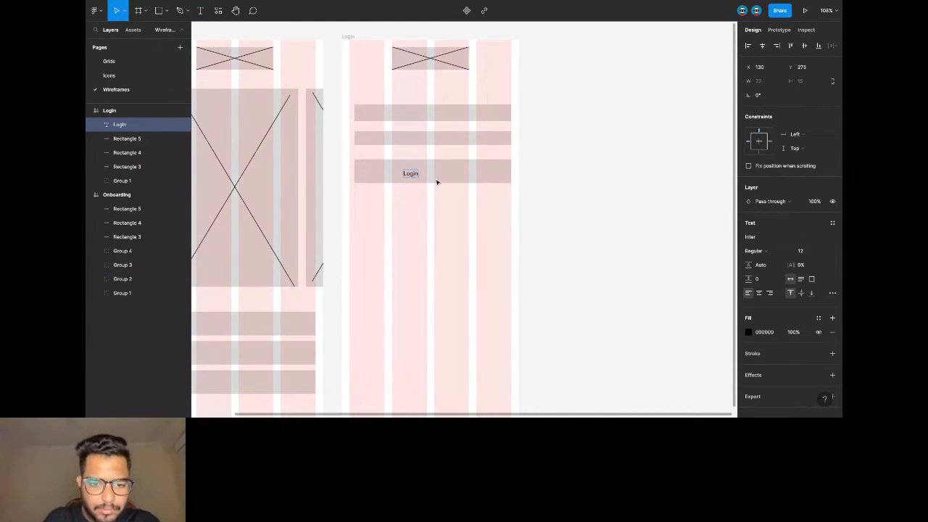
pyautogui.press('Escape')
pyautogui.keyDown('shift'); pyautogui.click(435, 179); pyautogui.keyUp('shift')
pyautogui.click(761, 46)
pyautogui.click(582, 169)
# Paste Onboarding's three stacked bars into Login below the Login button.
pyautogui.scroll(-2, 571, 174)
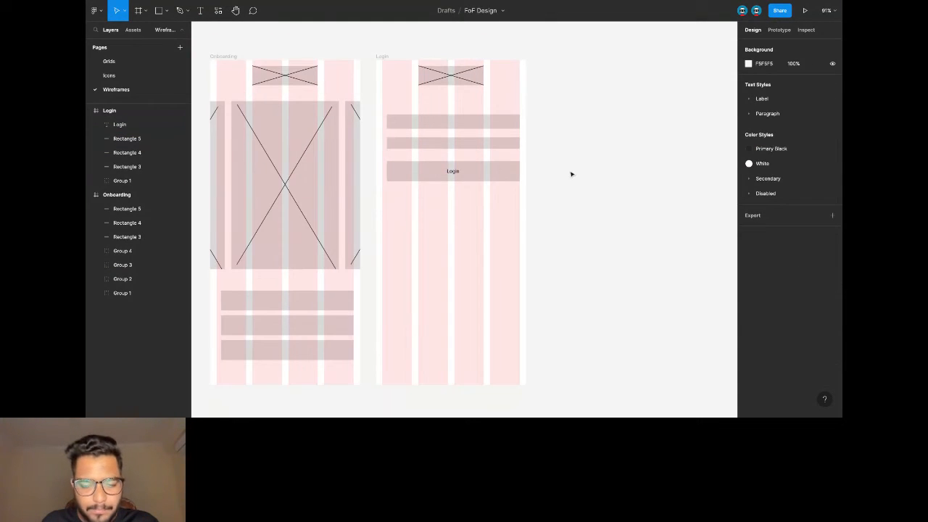
pyautogui.scroll(-1, 507, 189)
pyautogui.moveTo(323, 362); pyautogui.dragTo(325, 301)
pyautogui.click(468, 254)
pyautogui.hotkey('ctrl', 'v')
pyautogui.moveTo(304, 309); pyautogui.dragTo(475, 243)
pyautogui.moveTo(475, 298); pyautogui.dragTo(474, 287)
pyautogui.click(555, 218)
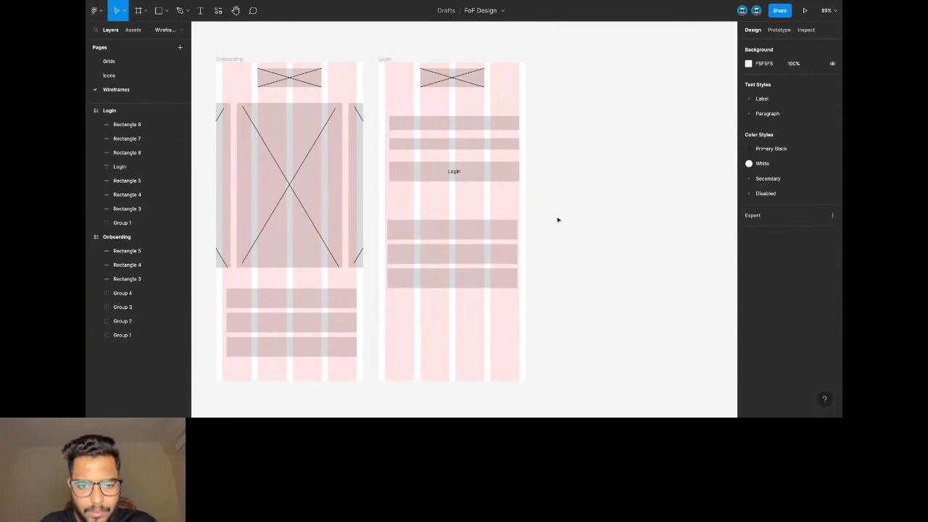
pyautogui.hscroll(2, 486, 150)
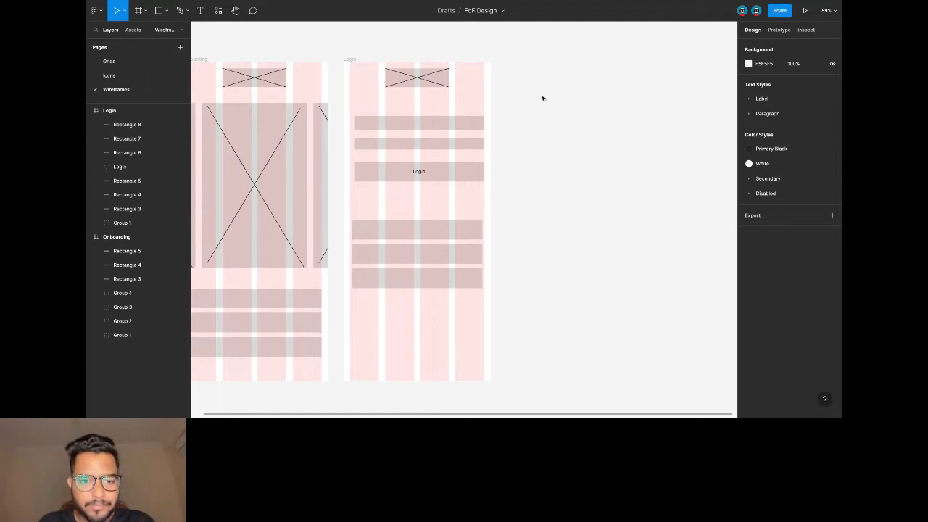
# Paste a duplicate of the Login wireframe.
pyautogui.scroll(-2, 539, 104)
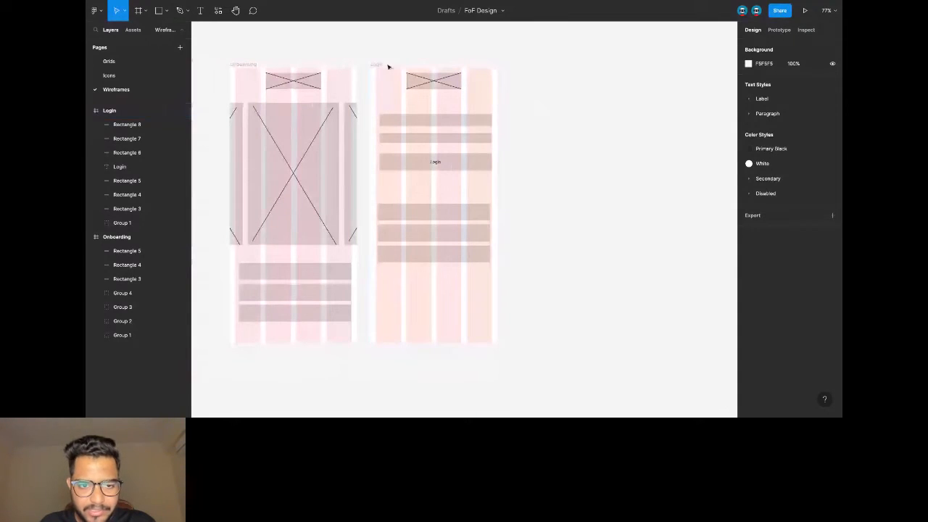
pyautogui.click(384, 67)
pyautogui.hotkey('ctrl', 'c')
pyautogui.hotkey('ctrl', 'v')
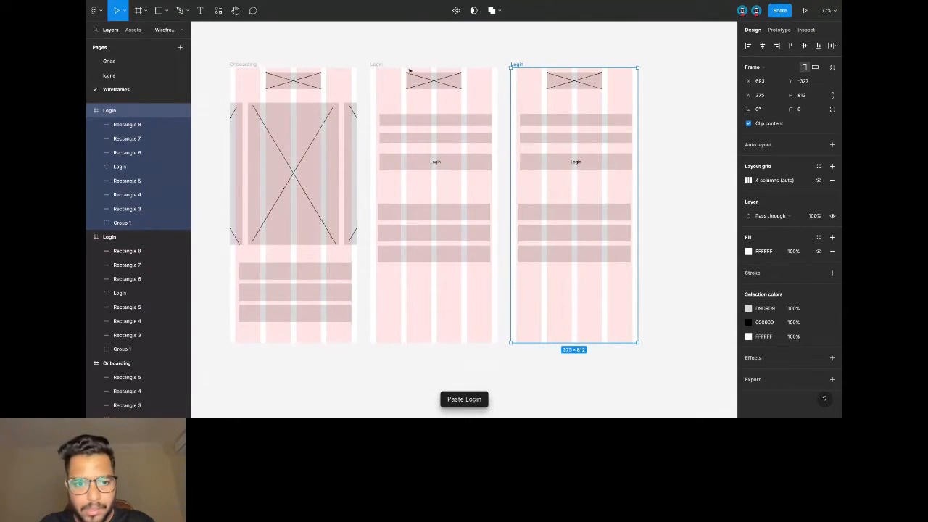
pyautogui.hscroll(2, 556, 66)
pyautogui.hscroll(2, 610, 85)
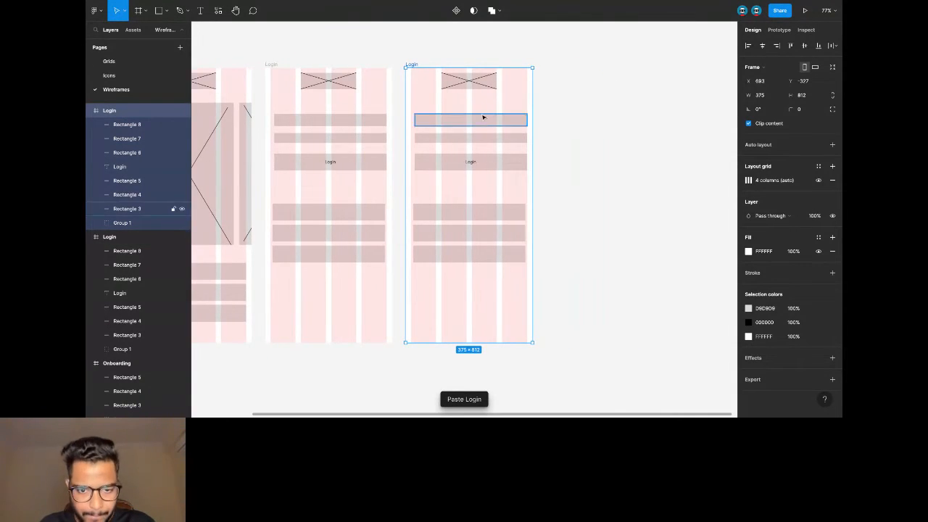
# Delete the copy's top bar, Login button and form bars.
pyautogui.click(483, 119)
pyautogui.moveTo(457, 131); pyautogui.dragTo(493, 189)
pyautogui.keyDown('shift'); pyautogui.click(456, 118); pyautogui.keyUp('shift')
pyautogui.press('Delete')
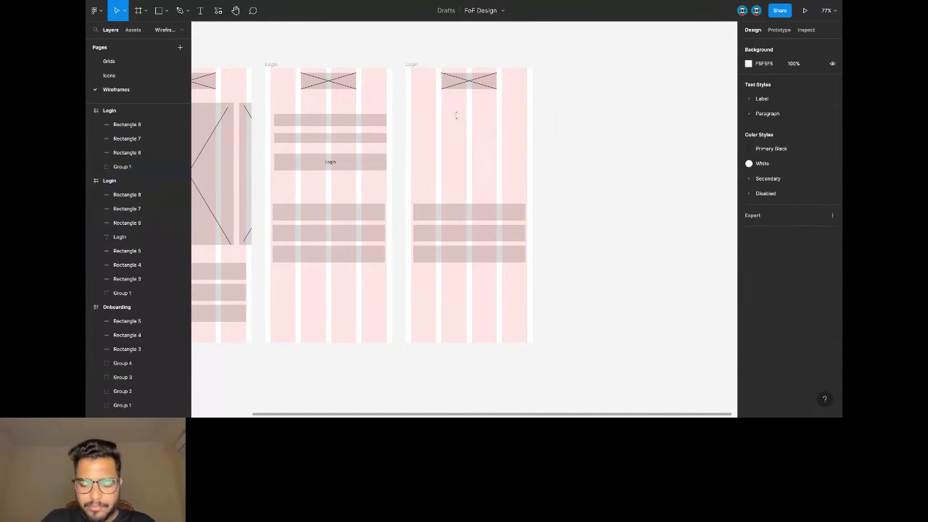
# Stretch the remaining bar into a 332×343 card and delete the two bars below it.
pyautogui.click(467, 206)
pyautogui.moveTo(467, 205); pyautogui.dragTo(470, 104)
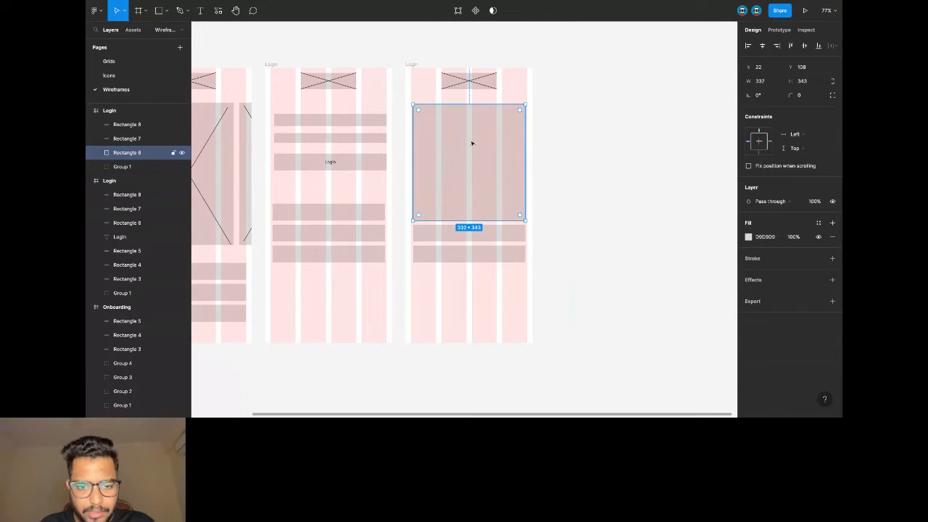
pyautogui.click(495, 230)
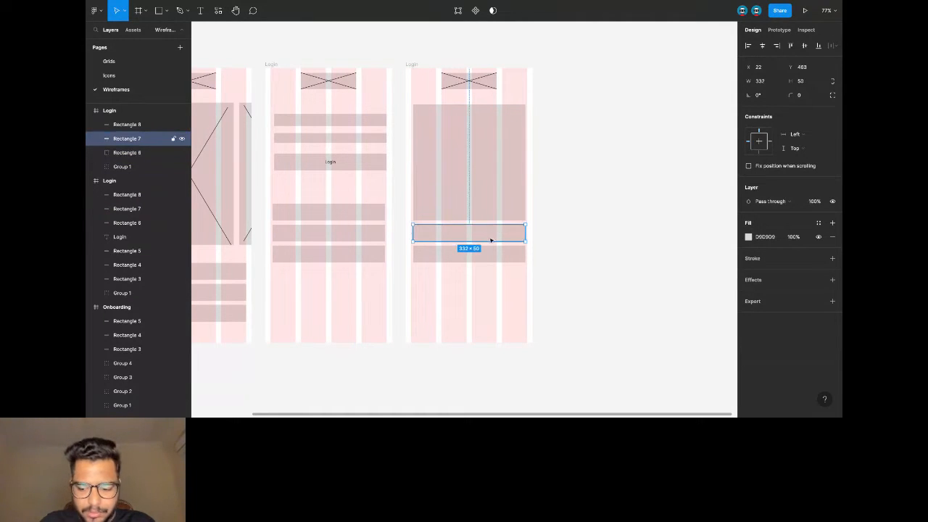
pyautogui.keyDown('shift'); pyautogui.click(487, 254); pyautogui.keyUp('shift')
pyautogui.press('Delete')
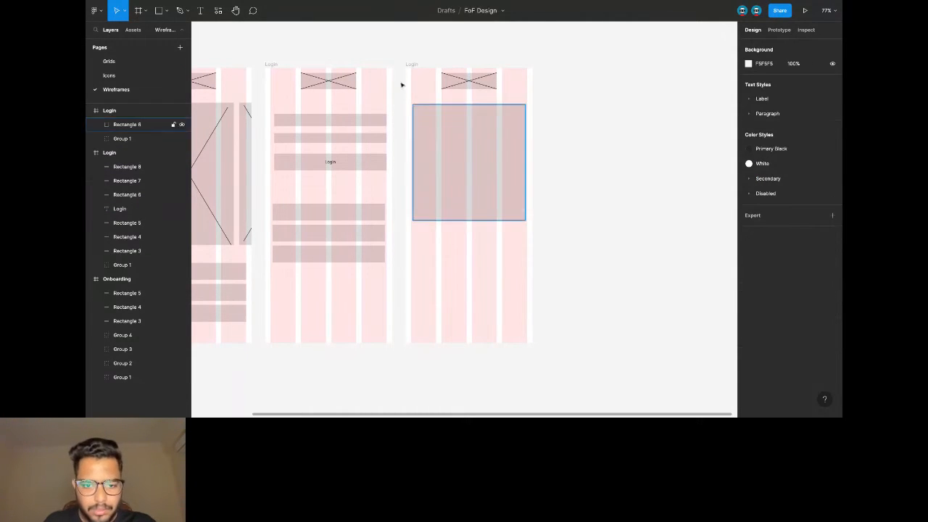
pyautogui.click(198, 10)
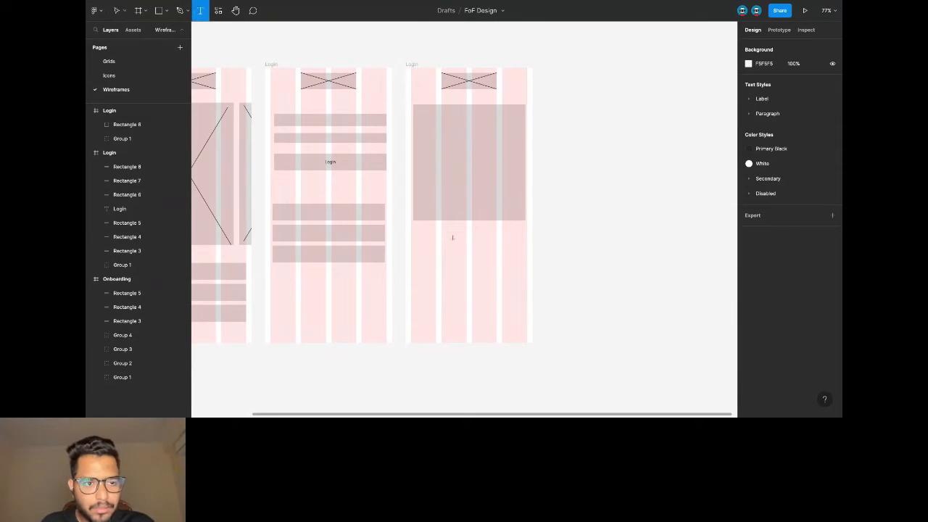
# Add a 'Sneaker Name' label at the card's left and an 'Rs. 17,890' price label at its right.
pyautogui.click(428, 210)
pyautogui.write('Sieaker Name')
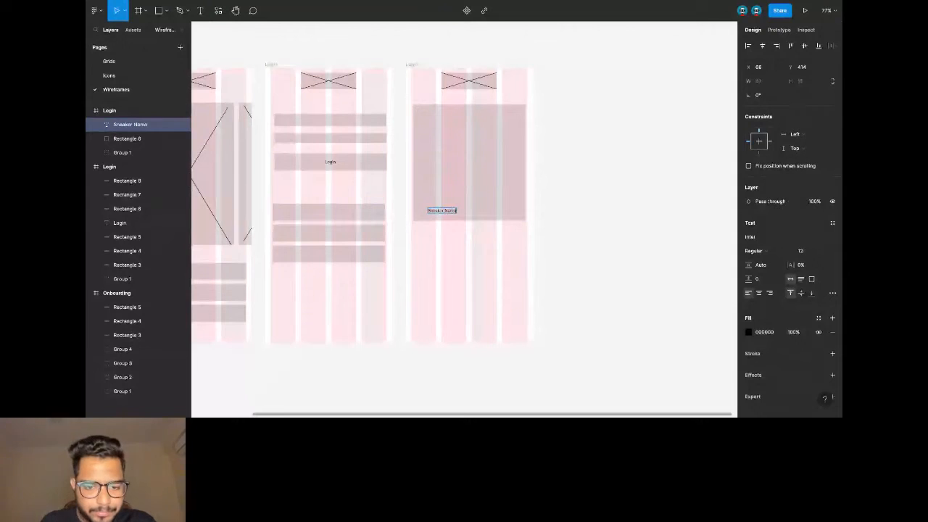
pyautogui.press('Escape')
pyautogui.hotkey('shift', 'Up')
pyautogui.hotkey('shift', 'Up')
pyautogui.hotkey('shift', 'Left')
pyautogui.hotkey('shift', 'Left')
pyautogui.hotkey('shift', 'Left')
pyautogui.hotkey('shift', 'Left')
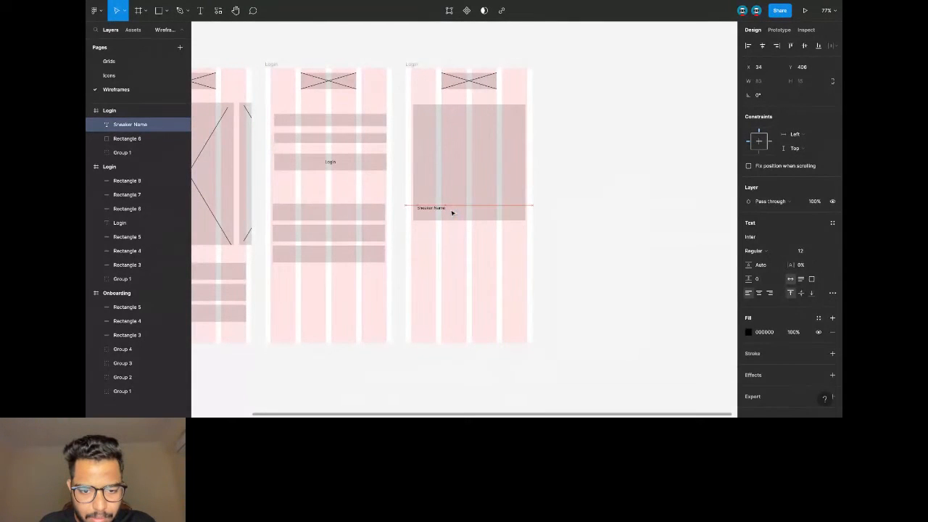
pyautogui.hotkey('ctrl', 'v')
pyautogui.hotkey('shift', 'Right')
pyautogui.hotkey('shift', 'Right')
pyautogui.hotkey('shift', 'Right')
pyautogui.hotkey('shift', 'Right')
pyautogui.hotkey('shift', 'Right')
pyautogui.hotkey('shift', 'Right')
pyautogui.hotkey('shift', 'Right')
pyautogui.hotkey('shift', 'Right')
pyautogui.hotkey('shift', 'Right')
pyautogui.hotkey('shift', 'Right')
pyautogui.hotkey('shift', 'Right')
pyautogui.hotkey('shift', 'Right')
pyautogui.hotkey('shift', 'Right')
pyautogui.hotkey('shift', 'Right')
pyautogui.hotkey('shift', 'Right')
pyautogui.hotkey('shift', 'Right')
pyautogui.hotkey('shift', 'Right')
pyautogui.hotkey('shift', 'Right')
pyautogui.hotkey('shift', 'Right')
pyautogui.hotkey('shift', 'Right')
pyautogui.doubleClick(510, 206)
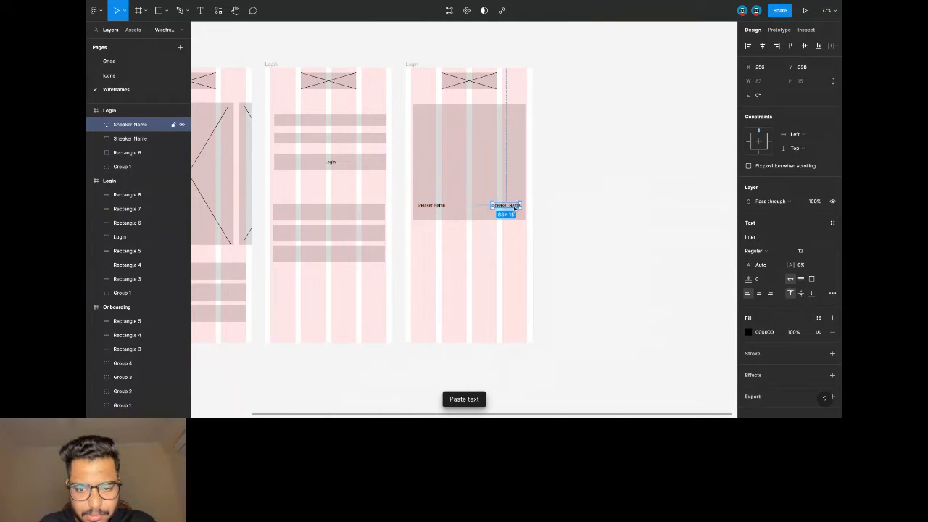
pyautogui.write('R')
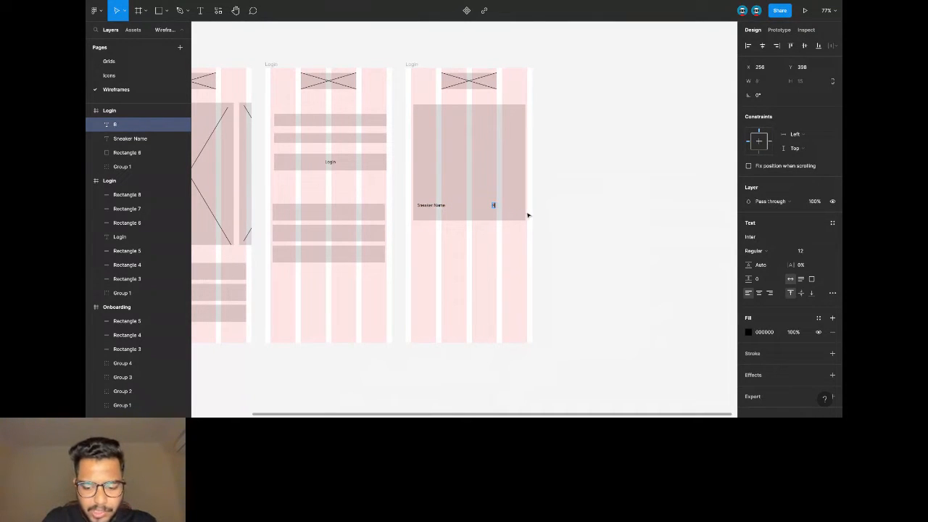
pyautogui.write('a. 17,698')
pyautogui.press('Escape')
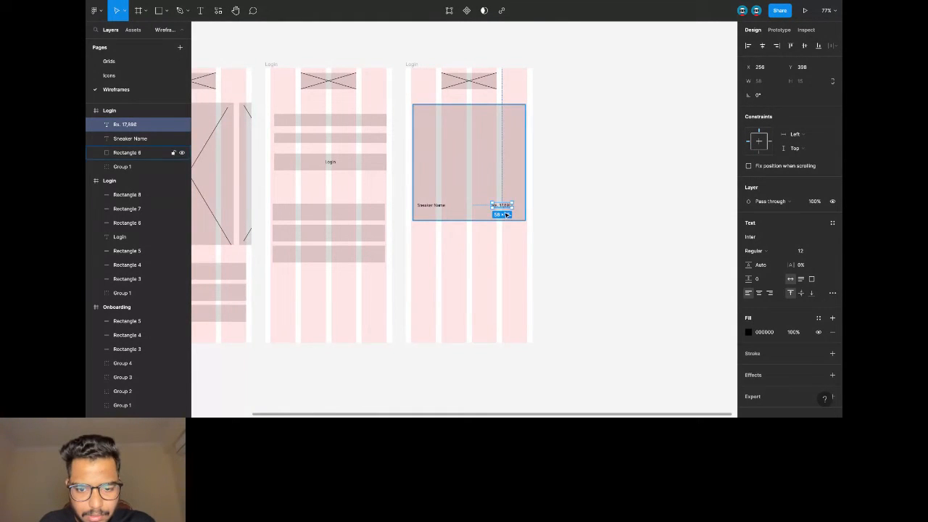
pyautogui.scroll(2, 507, 216)
pyautogui.moveTo(500, 205); pyautogui.dragTo(507, 205)
# Add a 'Category' label below the name, then group the card with all three labels.
pyautogui.click(427, 209)
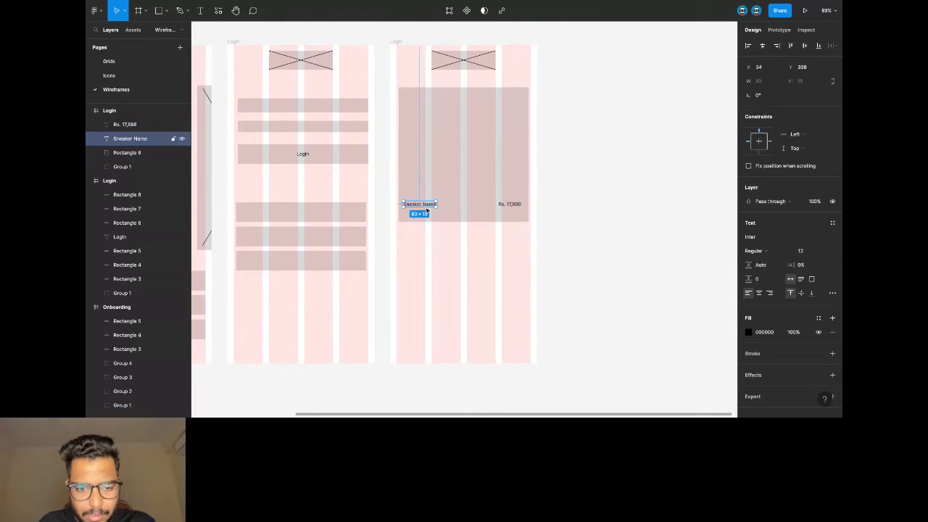
pyautogui.hotkey('ctrl', 'v')
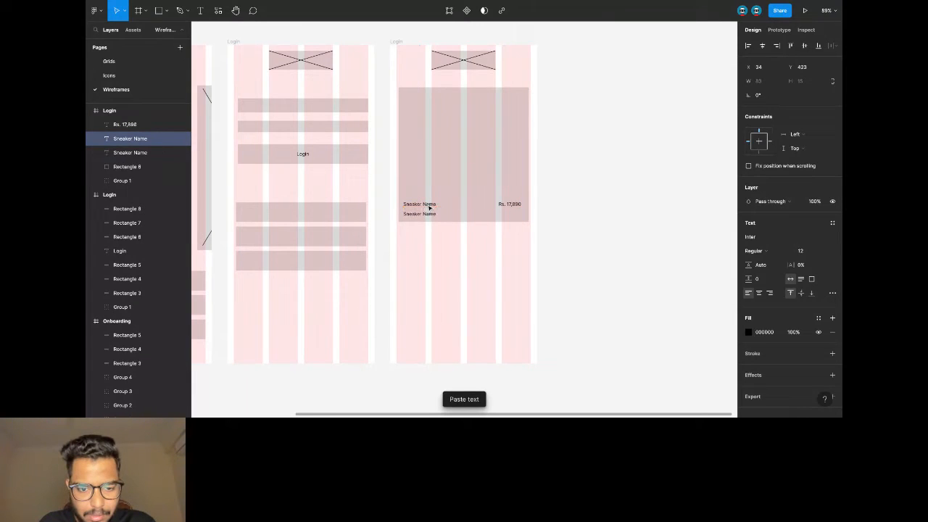
pyautogui.press('Return')
pyautogui.write('Category')
pyautogui.press('Escape')
pyautogui.click(543, 240)
pyautogui.moveTo(394, 85); pyautogui.dragTo(546, 245)
pyautogui.hotkey('ctrl', 'g')
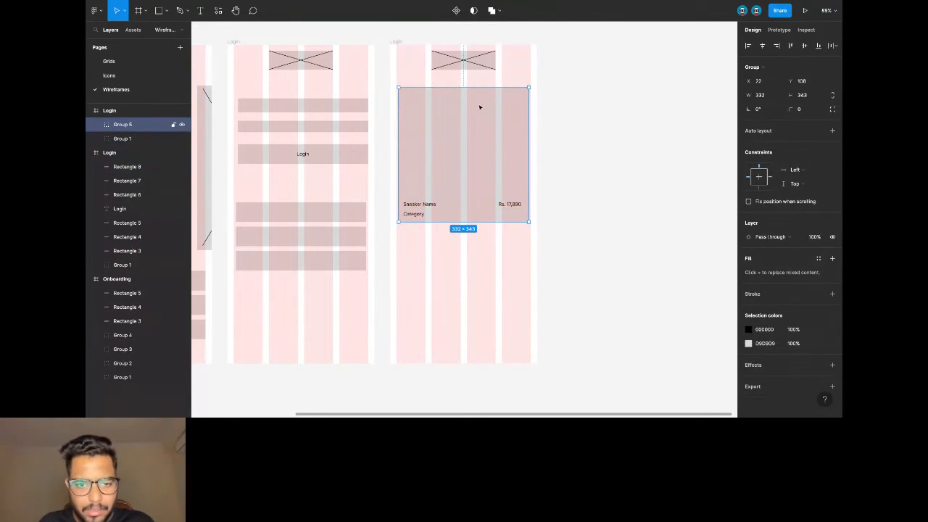
# Stack two copies of the labelled sneaker card below the first one.
pyautogui.hotkey('ctrl', 'c')
pyautogui.hotkey('ctrl', 'v')
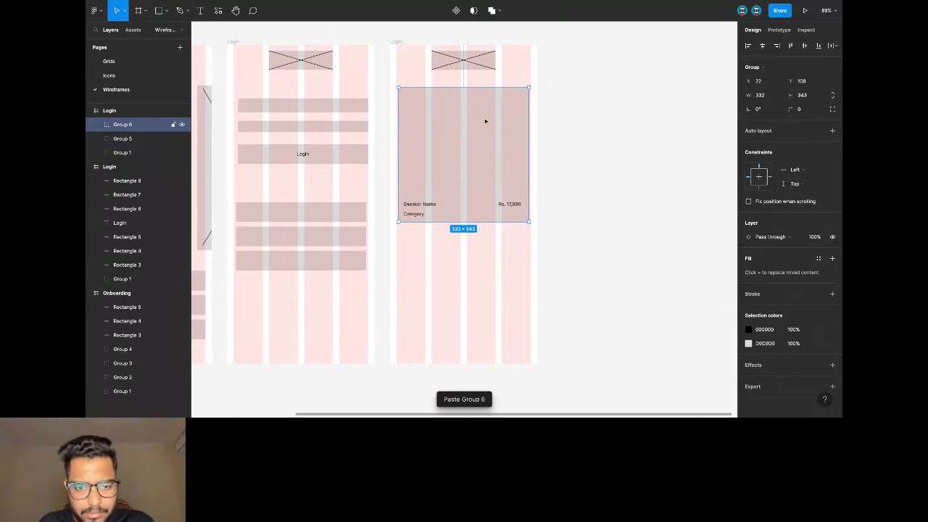
pyautogui.moveTo(485, 120); pyautogui.dragTo(477, 260)
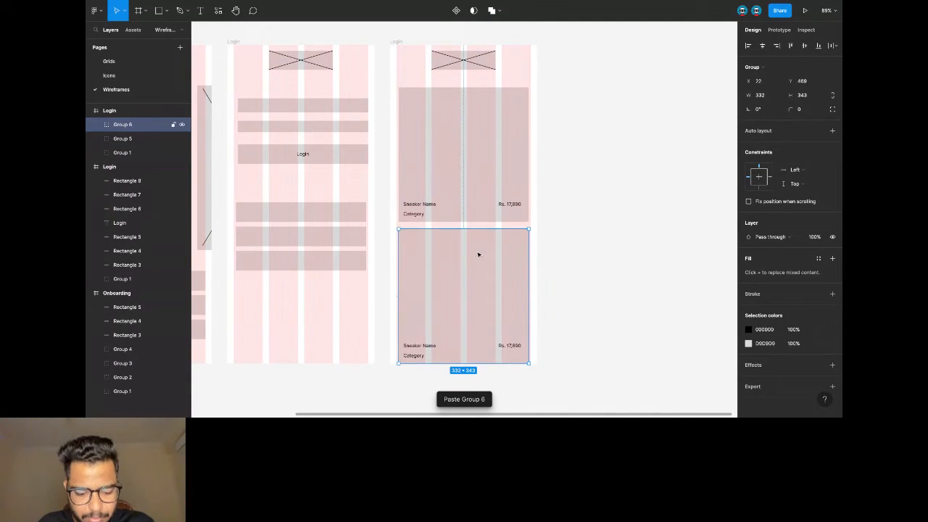
pyautogui.hotkey('ctrl', 'v')
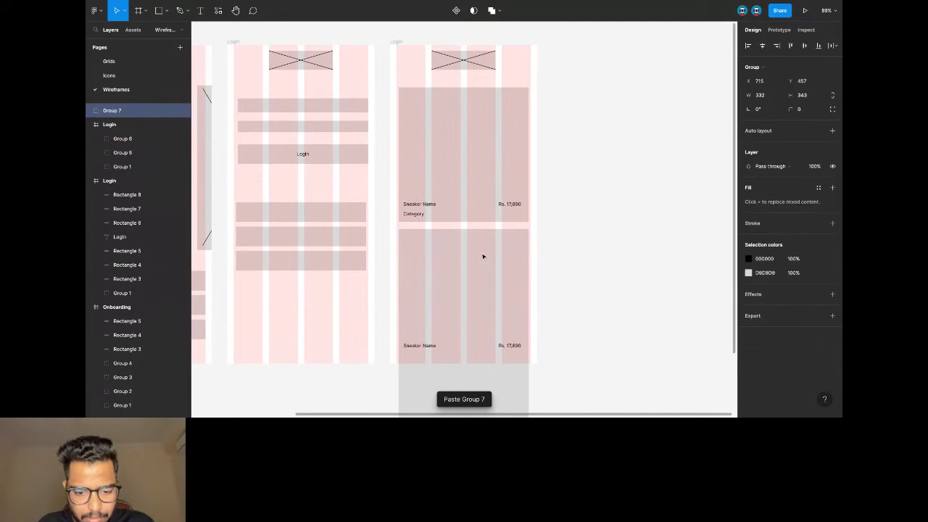
pyautogui.hotkey('ctrl', 'z')
pyautogui.hotkey('shift', 'Down')
pyautogui.hotkey('shift', 'Down')
pyautogui.hotkey('shift', 'Down')
pyautogui.hotkey('shift', 'Down')
pyautogui.hotkey('shift', 'Down')
pyautogui.hotkey('shift', 'Down')
pyautogui.hotkey('shift', 'Down')
pyautogui.hotkey('shift', 'Down')
pyautogui.hotkey('shift', 'Down')
pyautogui.hotkey('shift', 'Down')
pyautogui.hotkey('shift', 'Down')
pyautogui.hotkey('shift', 'Down')
pyautogui.hotkey('shift', 'Down')
pyautogui.hotkey('shift', 'Down')
pyautogui.hotkey('shift', 'Down')
pyautogui.hotkey('shift', 'Down')
pyautogui.hotkey('shift', 'Down')
pyautogui.hotkey('shift', 'Down')
pyautogui.hotkey('shift', 'Down')
pyautogui.hotkey('shift', 'Down')
pyautogui.hotkey('shift', 'Down')
pyautogui.hotkey('shift', 'Down')
pyautogui.hotkey('shift', 'Down')
pyautogui.hotkey('shift', 'Down')
pyautogui.hotkey('shift', 'Down')
pyautogui.hotkey('shift', 'Down')
pyautogui.hotkey('shift', 'Down')
pyautogui.hotkey('shift', 'Down')
pyautogui.hotkey('shift', 'Down')
pyautogui.hotkey('shift', 'Down')
pyautogui.hotkey('shift', 'Down')
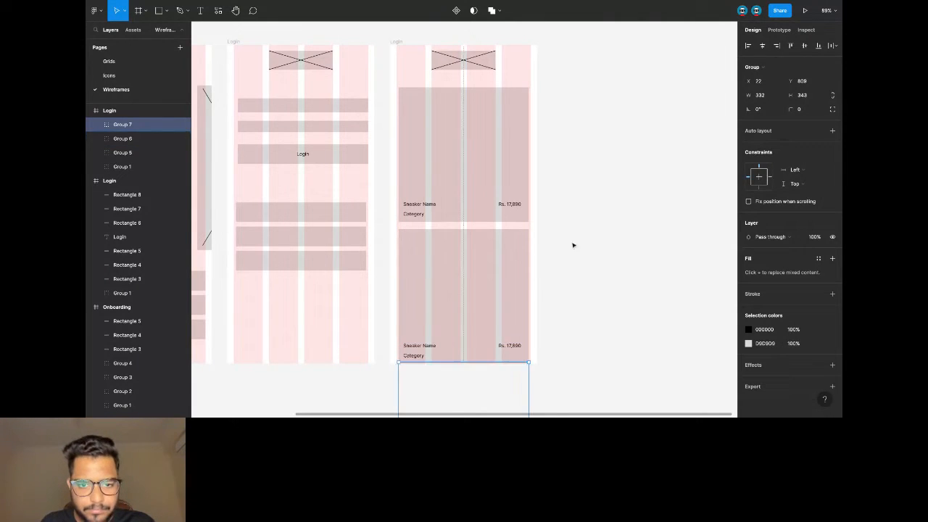
pyautogui.click(573, 245)
# Nudge all three sneaker cards (Groups 5–7) up toward the top placeholder.
pyautogui.moveTo(389, 108); pyautogui.dragTo(524, 387)
pyautogui.press('alt')
pyautogui.hotkey('shift', 'Up')
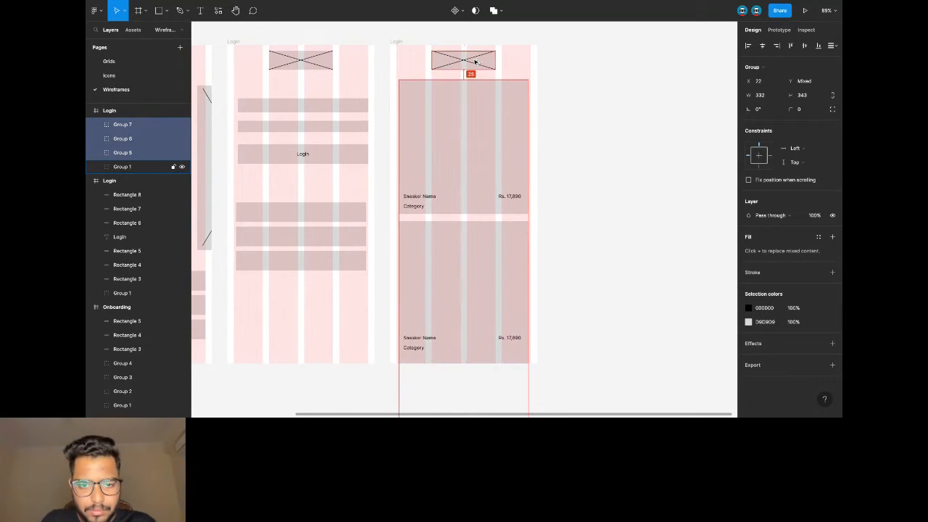
pyautogui.click(622, 99)
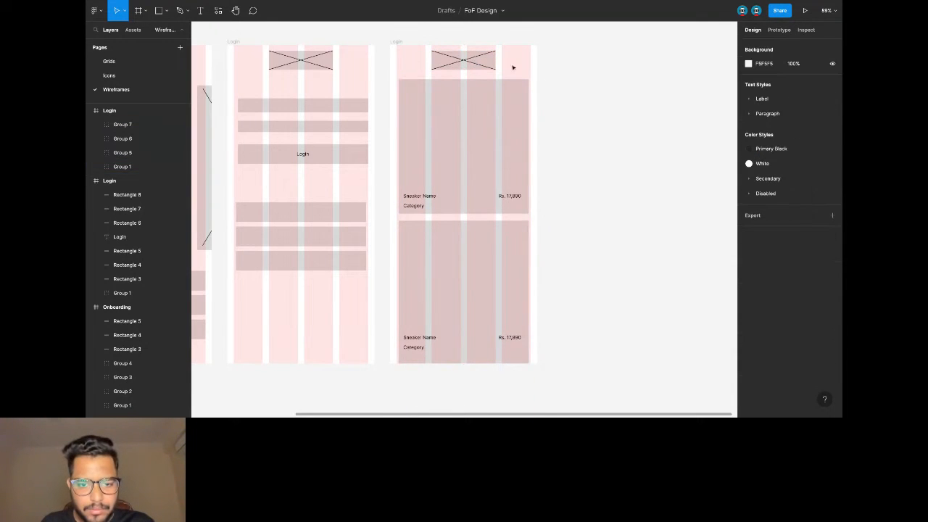
# Rename the third frame to 'Home'.
pyautogui.doubleClick(398, 42)
pyautogui.write('Home')
pyautogui.click(422, 34)
pyautogui.click(399, 42)
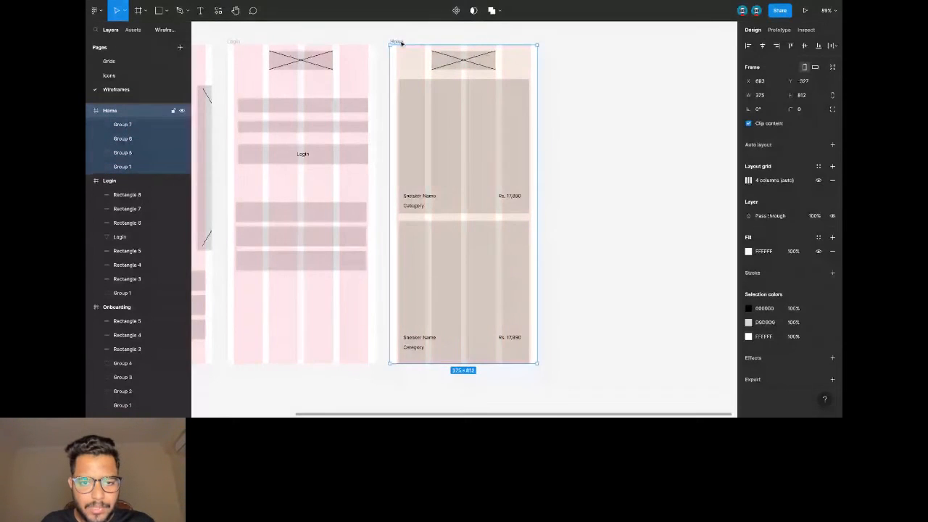
pyautogui.scroll(4, 402, 47)
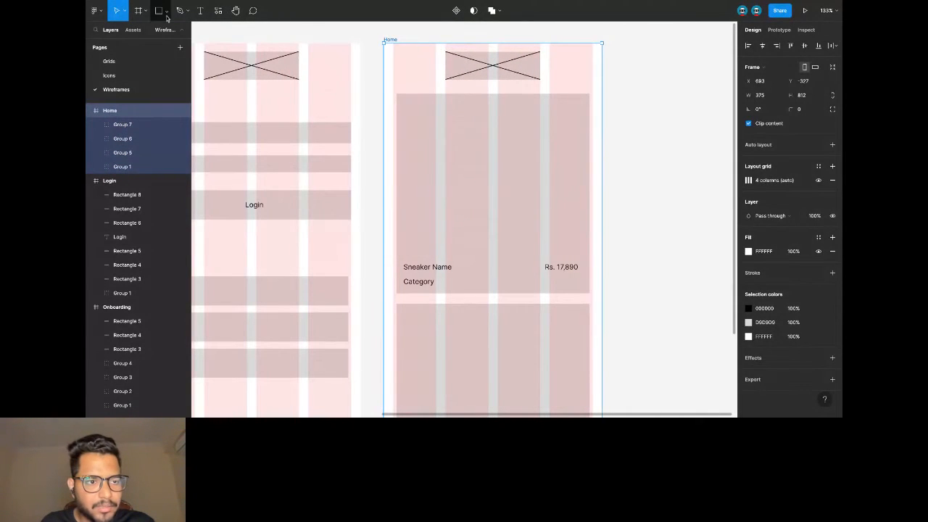
pyautogui.scroll(1, 442, 67)
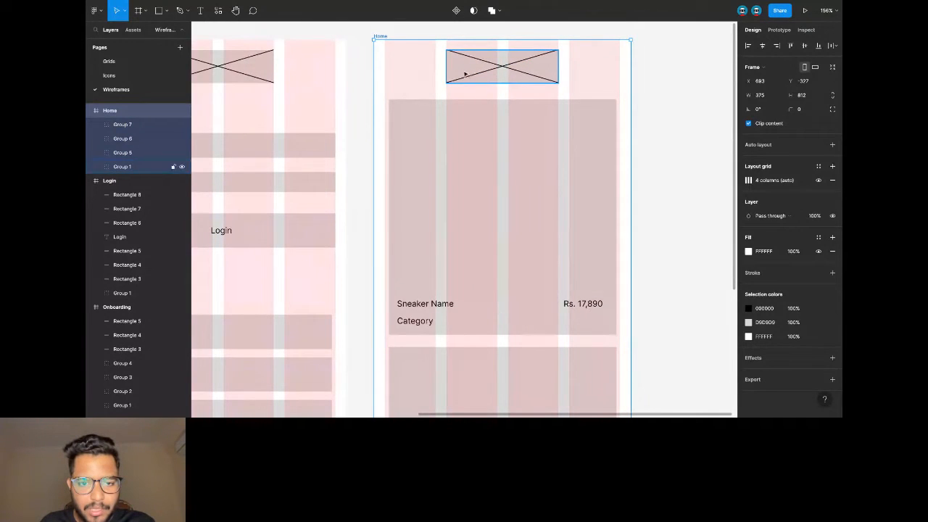
# Draw a 31×31 square left of the top placeholder and duplicate it to the right side.
pyautogui.click(509, 72)
pyautogui.click(167, 10)
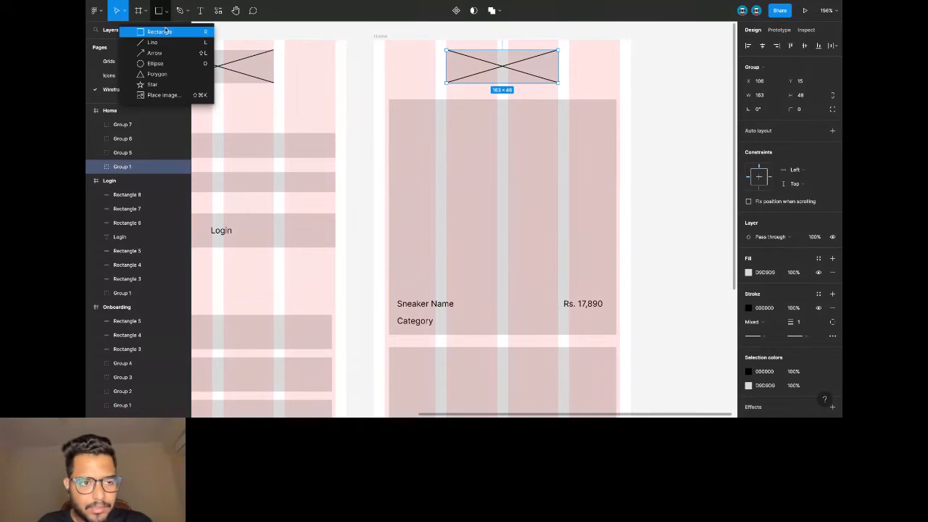
pyautogui.click(145, 32)
pyautogui.moveTo(386, 58); pyautogui.dragTo(404, 75)
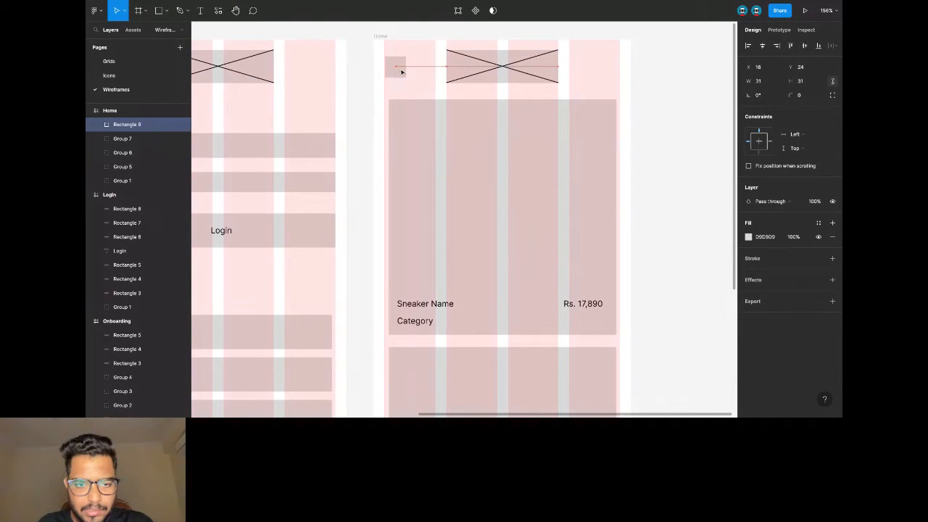
pyautogui.hotkey('ctrl', 'v')
pyautogui.hotkey('shift', 'Right')
pyautogui.hotkey('shift', 'Right')
pyautogui.hotkey('shift', 'Right')
pyautogui.hotkey('shift', 'Right')
pyautogui.hotkey('shift', 'Right')
pyautogui.hotkey('shift', 'Right')
pyautogui.hotkey('shift', 'Right')
pyautogui.hotkey('shift', 'Right')
pyautogui.hotkey('shift', 'Right')
pyautogui.hotkey('shift', 'Right')
pyautogui.hotkey('shift', 'Right')
pyautogui.hotkey('shift', 'Right')
pyautogui.hotkey('shift', 'Right')
pyautogui.hotkey('shift', 'Right')
pyautogui.hotkey('shift', 'Right')
pyautogui.hotkey('shift', 'Right')
pyautogui.hotkey('shift', 'Right')
pyautogui.hotkey('shift', 'Right')
pyautogui.hotkey('shift', 'Right')
pyautogui.hotkey('shift', 'Right')
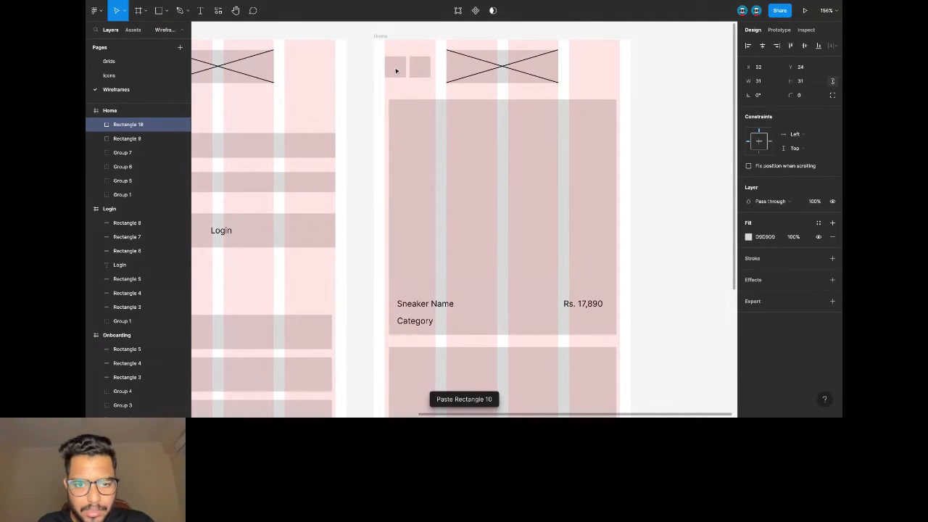
pyautogui.click(654, 82)
pyautogui.scroll(-5, 654, 82)
pyautogui.hscroll(2, 655, 82)
# Duplicate the Home frame and delete the two lower product cards in the copy.
pyautogui.hscroll(3, 655, 82)
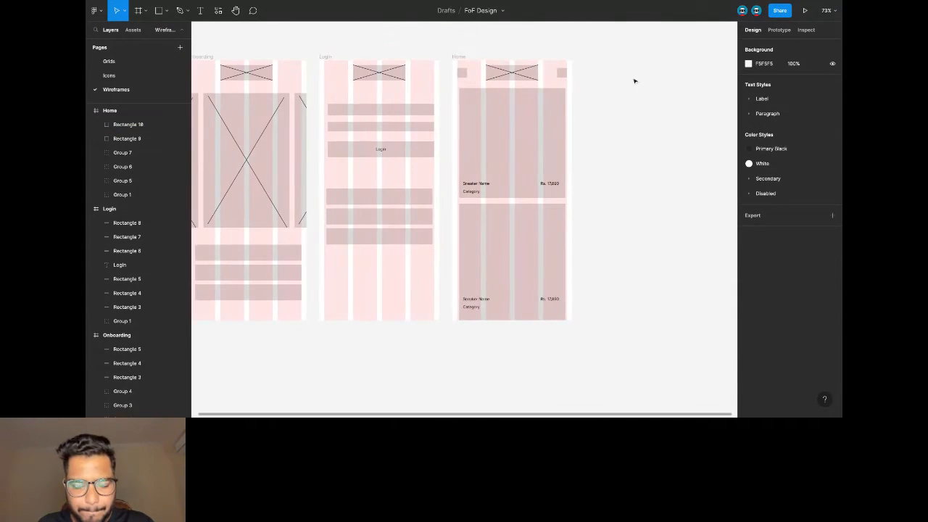
pyautogui.click(423, 56)
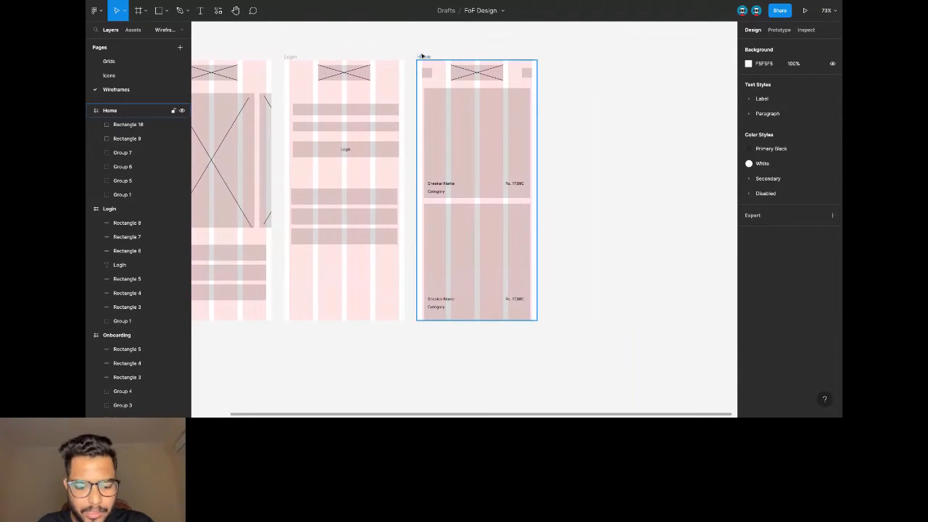
pyautogui.hotkey('ctrl', 'c')
pyautogui.hotkey('ctrl', 'v')
pyautogui.hscroll(3, 491, 82)
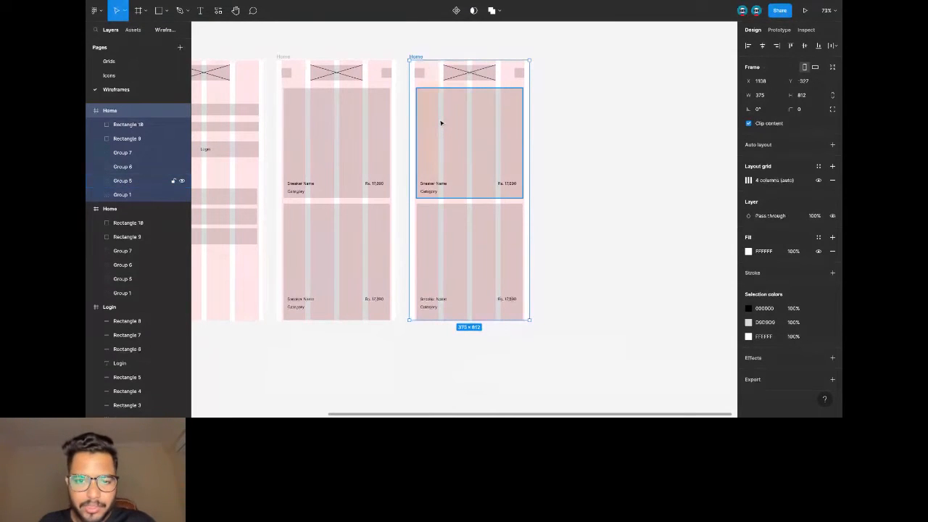
pyautogui.doubleClick(469, 240)
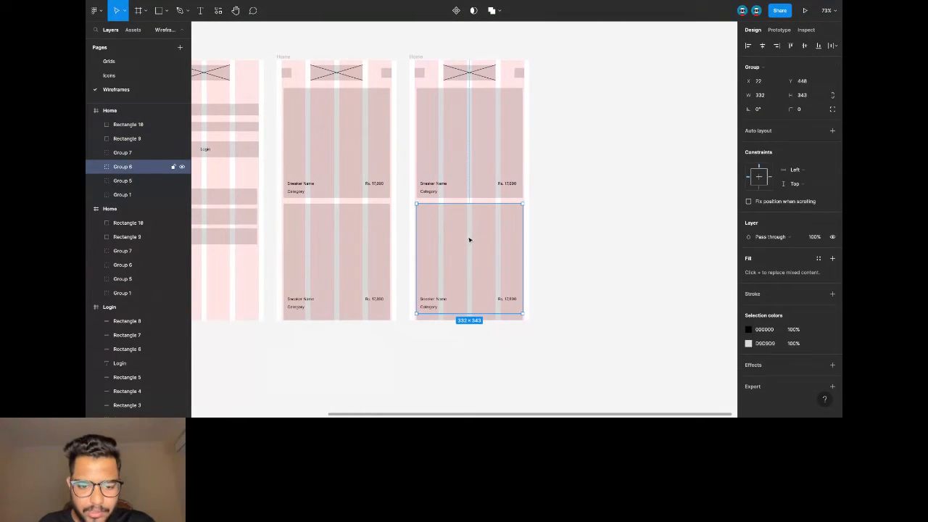
pyautogui.press('Delete')
pyautogui.click(454, 318)
pyautogui.press('Delete')
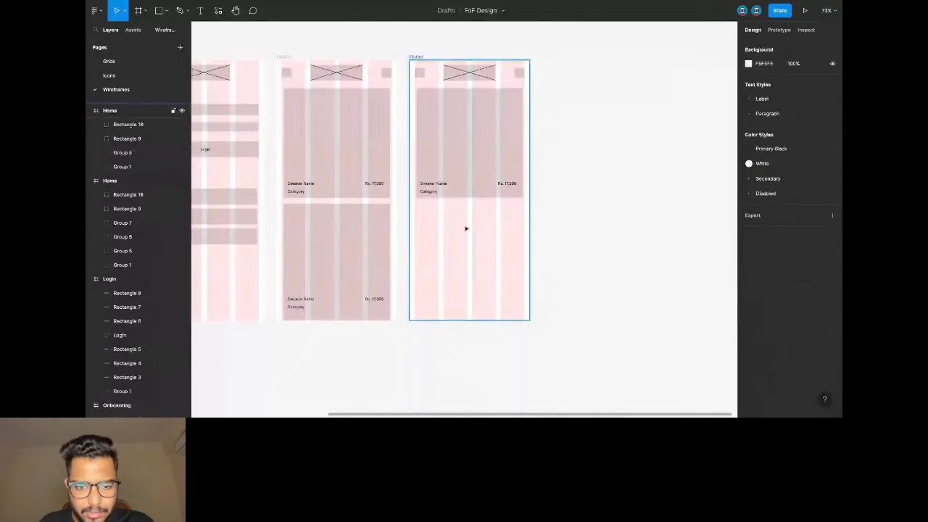
# Move the Sneaker Name, Category and price labels out of the card group into the frame.
pyautogui.scroll(3, 464, 229)
pyautogui.doubleClick(435, 160)
pyautogui.keyDown('shift'); pyautogui.click(410, 173); pyautogui.keyUp('shift')
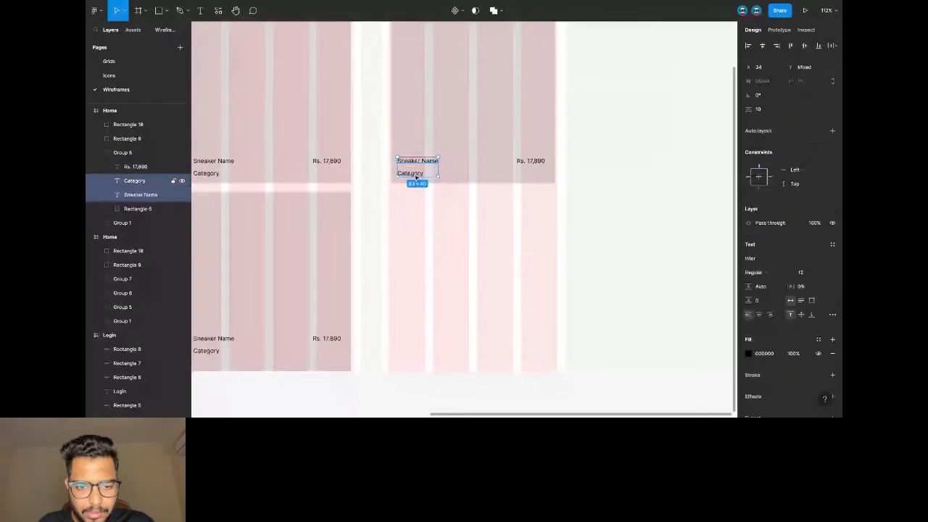
pyautogui.keyDown('shift'); pyautogui.click(529, 165); pyautogui.keyUp('shift')
pyautogui.hotkey('ctrl', 'x')
pyautogui.click(489, 207)
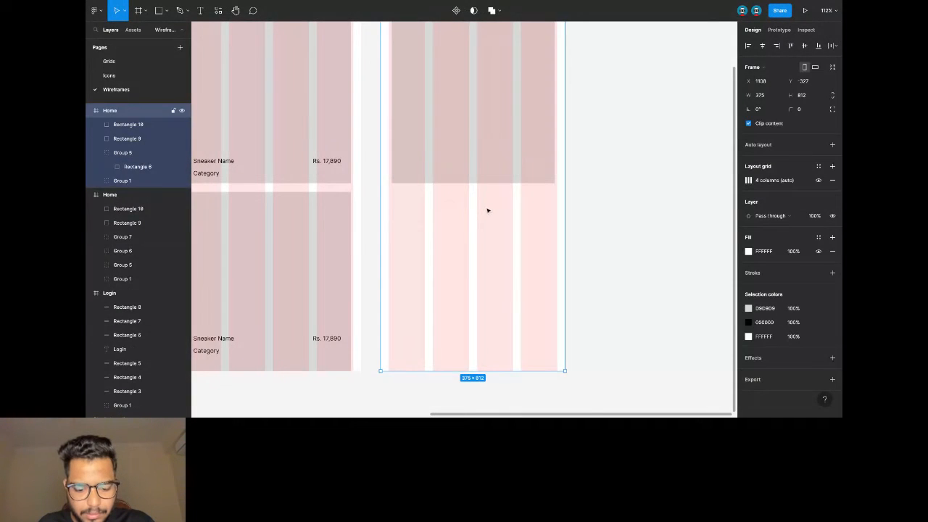
pyautogui.hotkey('ctrl', 'v')
pyautogui.hotkey('shift', 'Down')
pyautogui.hotkey('shift', 'Down')
pyautogui.hotkey('shift', 'Down')
pyautogui.hotkey('shift', 'Down')
pyautogui.hotkey('shift', 'Down')
pyautogui.hotkey('shift', 'Down')
pyautogui.hotkey('shift', 'Down')
pyautogui.hotkey('shift', 'Down')
pyautogui.hotkey('shift', 'Down')
pyautogui.hotkey('shift', 'Down')
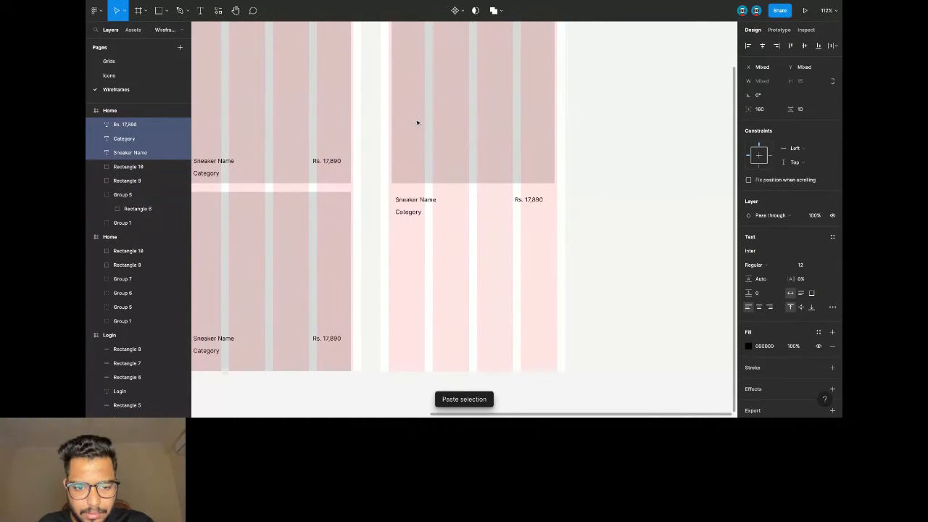
# Resize the image card to 343×261.
pyautogui.click(486, 162)
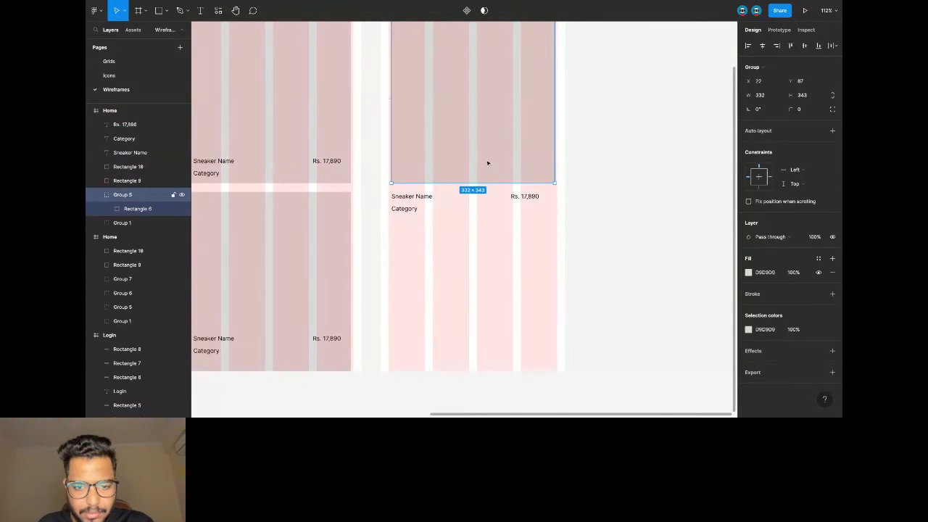
pyautogui.scroll(2, 490, 197)
pyautogui.moveTo(493, 257); pyautogui.dragTo(492, 217)
pyautogui.moveTo(390, 167); pyautogui.dragTo(388, 167)
pyautogui.moveTo(555, 160); pyautogui.dragTo(558, 159)
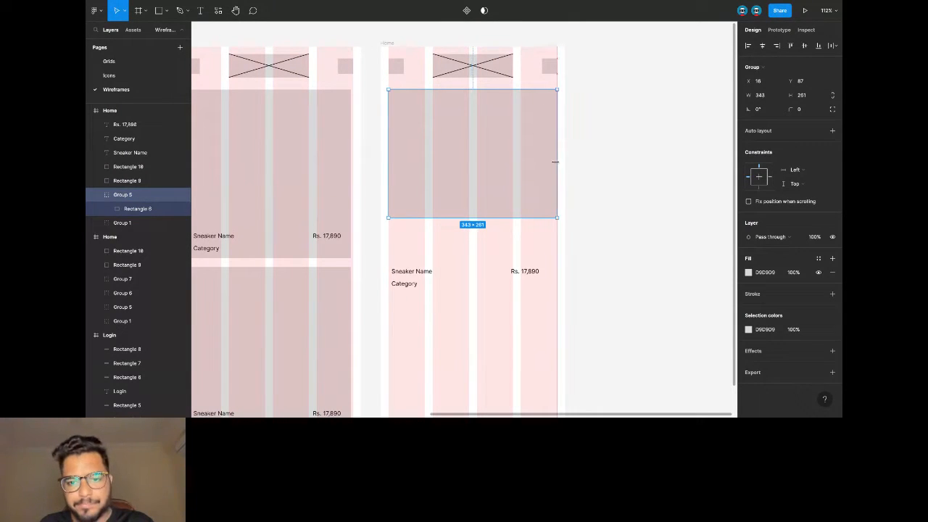
pyautogui.click(627, 155)
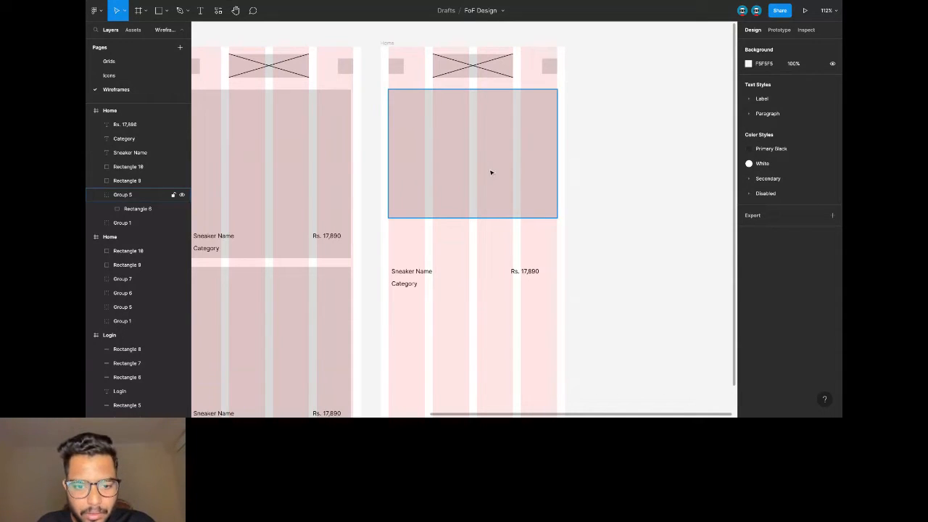
# Place name and category under the card, with Rs. 17,890 at the right beside the name.
pyautogui.moveTo(391, 260); pyautogui.dragTo(407, 270)
pyautogui.hotkey('shift', 'Up')
pyautogui.hotkey('shift', 'Up')
pyautogui.hotkey('shift', 'Up')
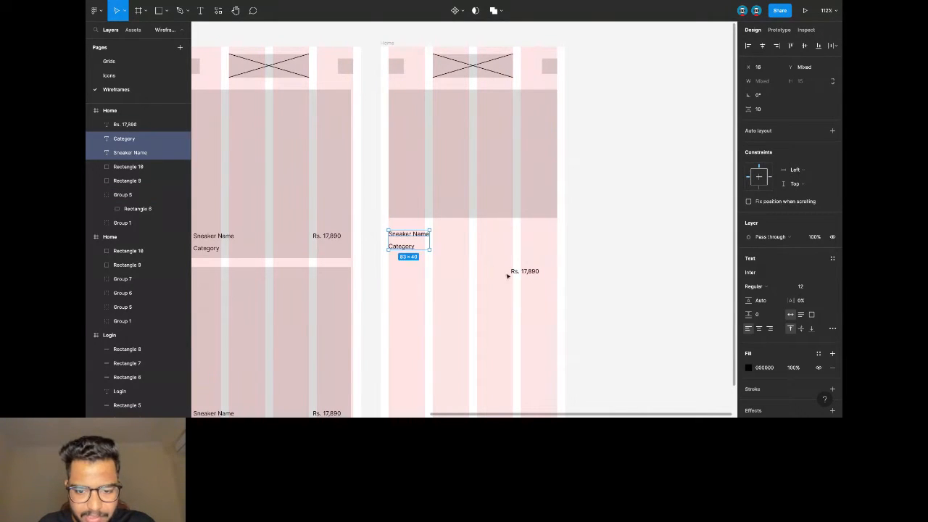
pyautogui.click(518, 275)
pyautogui.moveTo(529, 274); pyautogui.dragTo(547, 240)
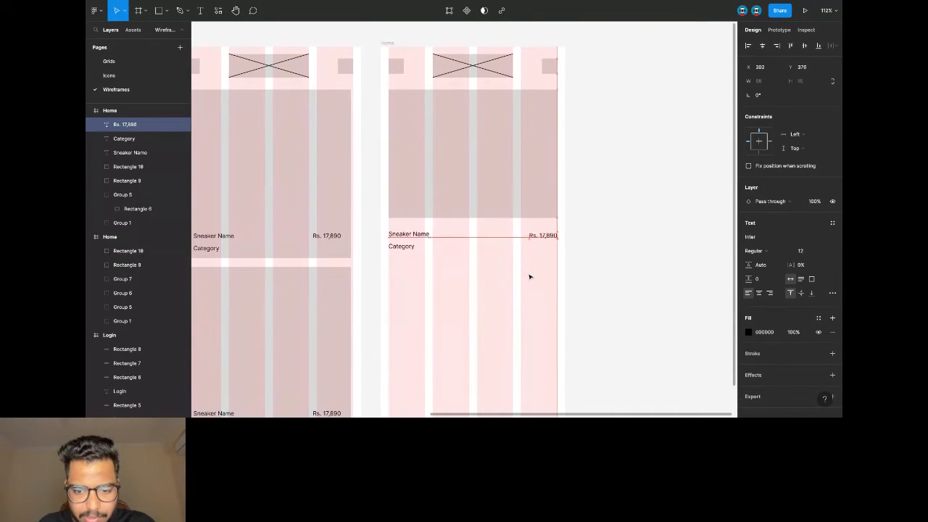
# Add a 'Size' label below the Category label.
pyautogui.click(423, 238)
pyautogui.hotkey('ctrl', 'v')
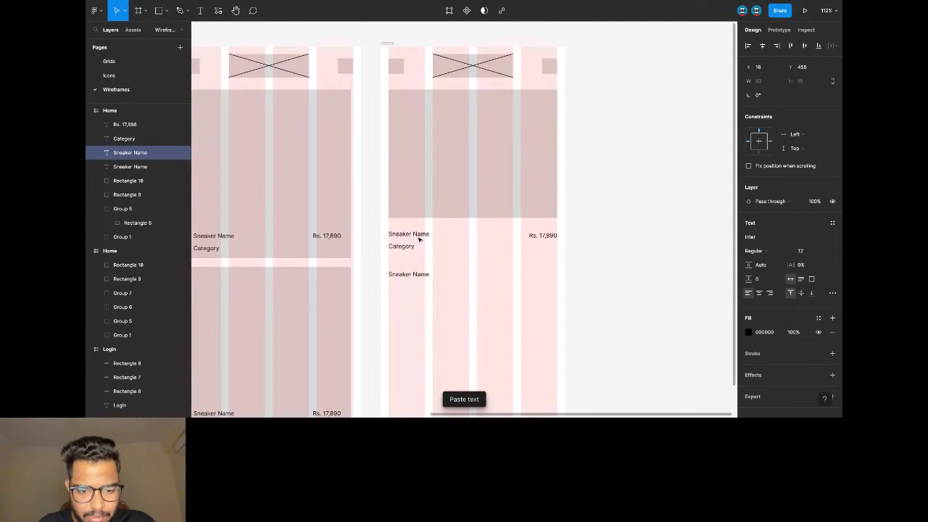
pyautogui.write('Size')
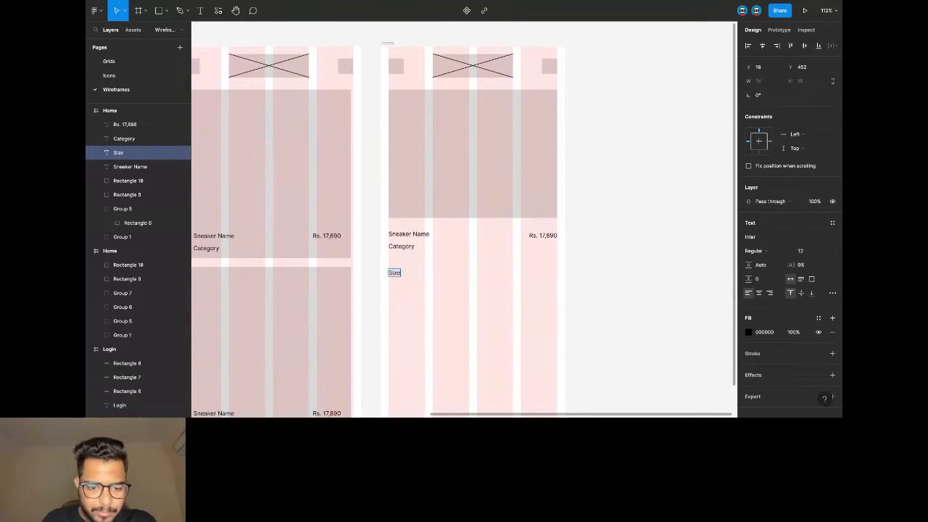
pyautogui.press('Escape')
pyautogui.scroll(-1, 464, 218)
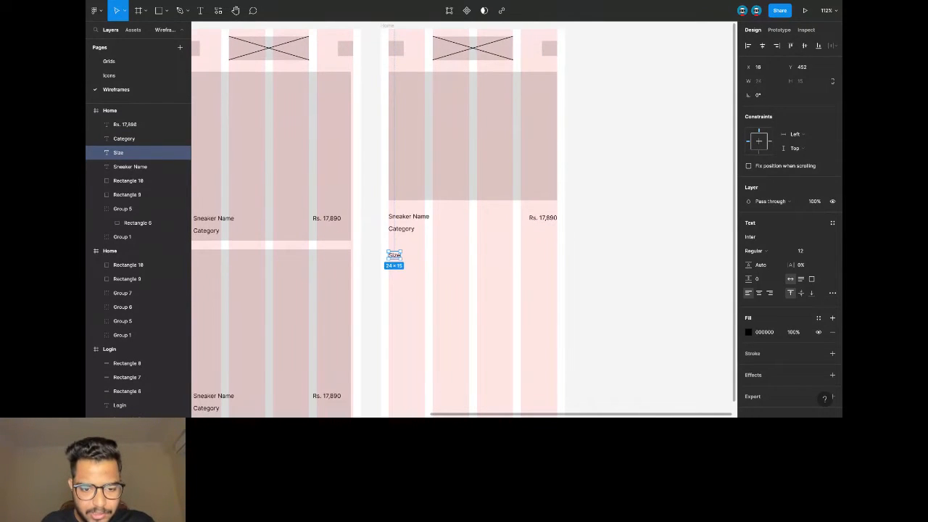
pyautogui.press('Escape')
# Create a row of four 74×32 size boxes under the Size label.
pyautogui.click(446, 160)
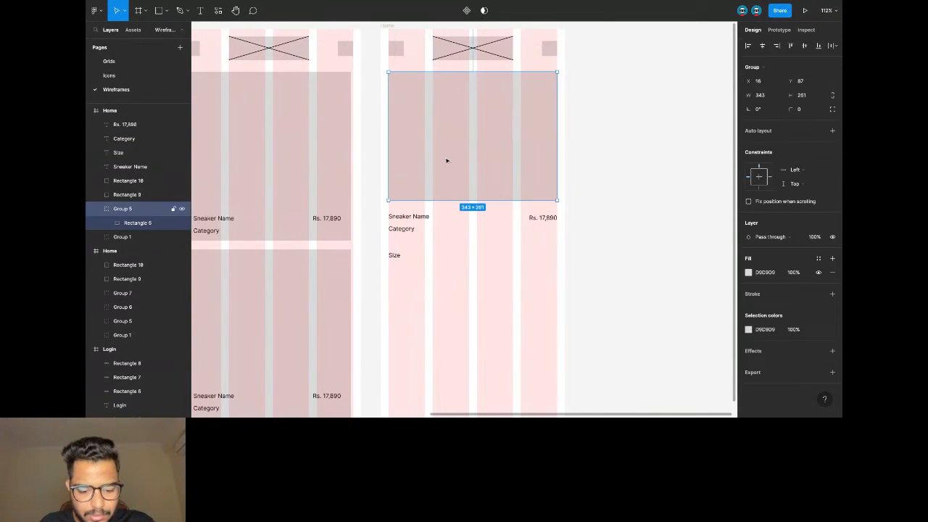
pyautogui.hotkey('ctrl', 'v')
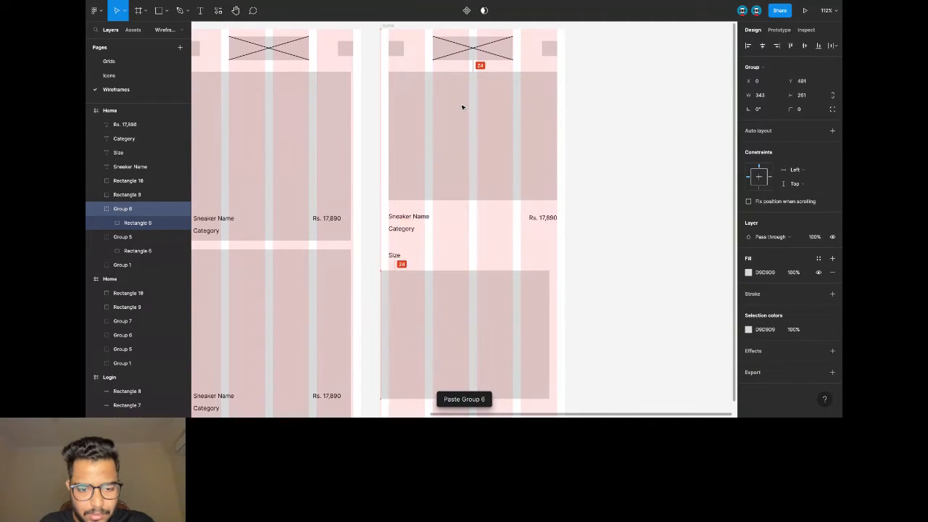
pyautogui.moveTo(454, 305); pyautogui.dragTo(461, 298)
pyautogui.moveTo(556, 392); pyautogui.dragTo(454, 276)
pyautogui.hotkey('ctrl', 'c')
pyautogui.hotkey('ctrl', 'v')
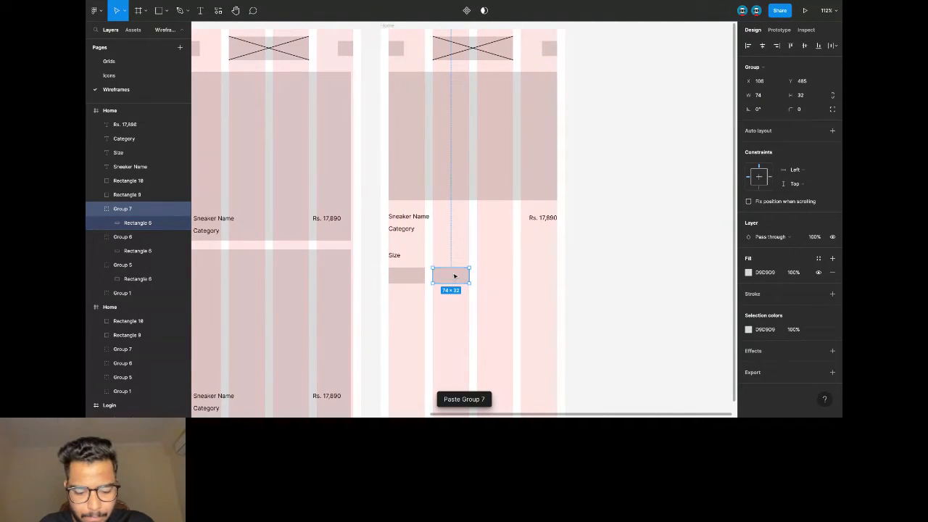
pyautogui.hotkey('ctrl', 'v')
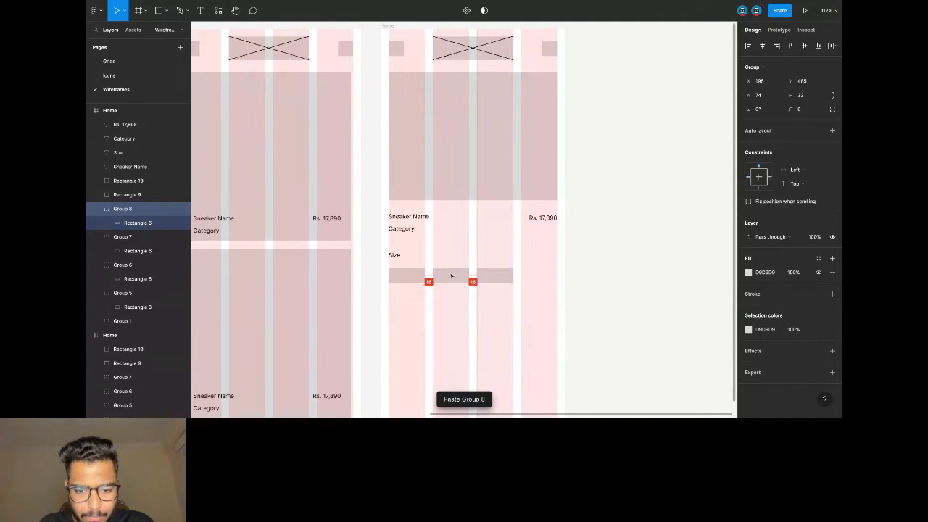
pyautogui.hotkey('ctrl', 'v')
pyautogui.moveTo(498, 282); pyautogui.dragTo(544, 282)
pyautogui.scroll(-5, 544, 282)
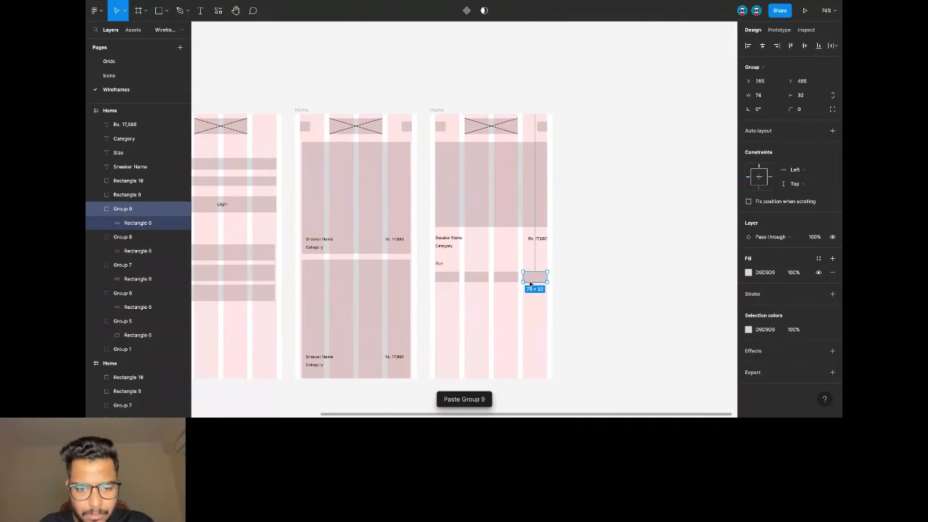
pyautogui.click(578, 273)
# Duplicate the row of four size boxes as a second row beneath it.
pyautogui.hscroll(-5, 573, 289)
pyautogui.hscroll(6, 573, 290)
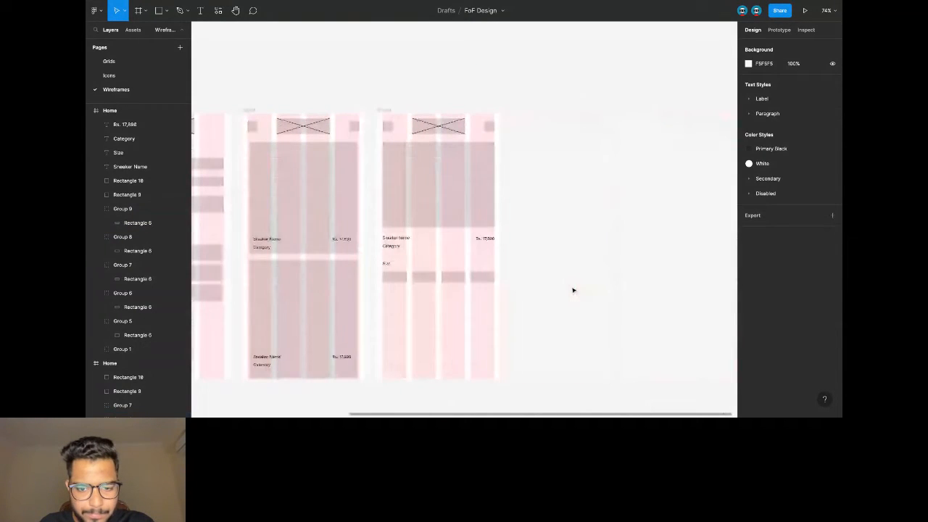
pyautogui.scroll(2, 408, 278)
pyautogui.click(408, 279)
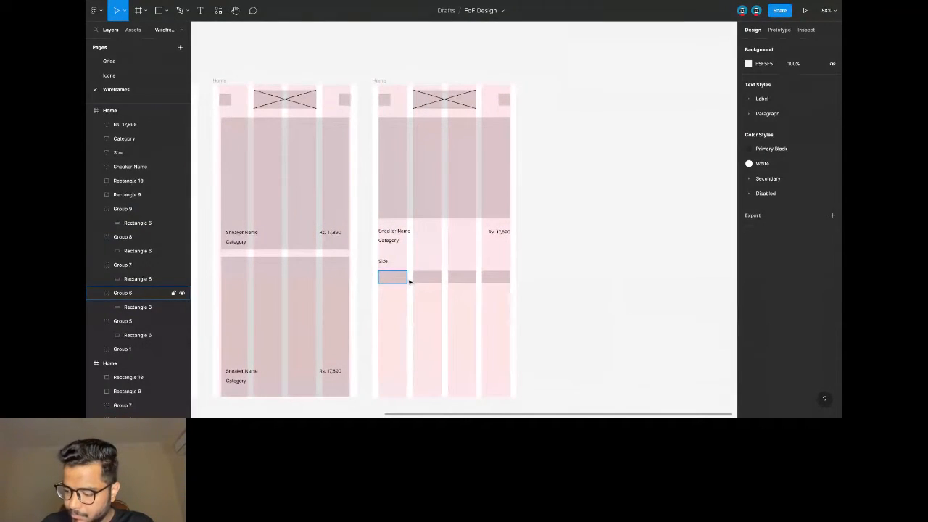
pyautogui.moveTo(378, 283); pyautogui.dragTo(499, 304)
pyautogui.hotkey('ctrl', 'c')
pyautogui.hotkey('ctrl', 'v')
pyautogui.hotkey('shift', 'Down')
pyautogui.hotkey('shift', 'Down')
pyautogui.hotkey('shift', 'Down')
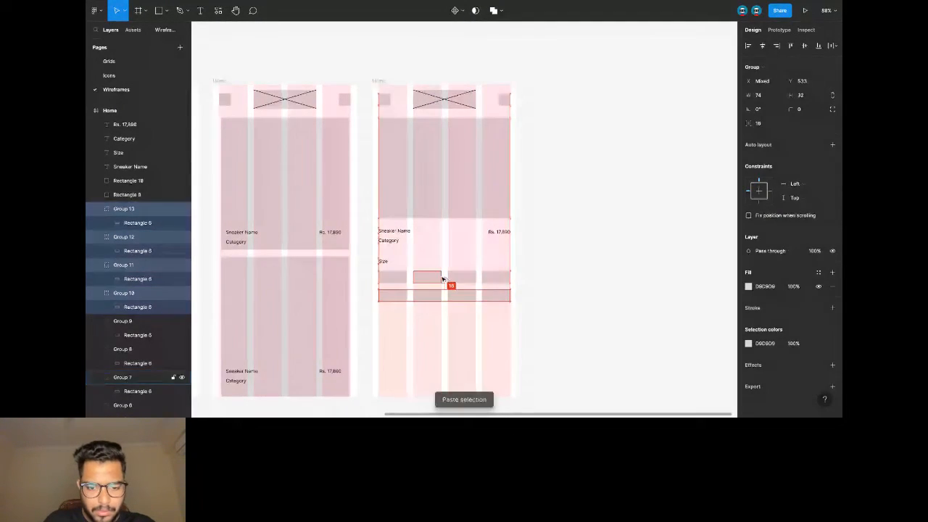
pyautogui.click(376, 260)
# Add a 'Description' heading and a 343-wide Description text below the size boxes.
pyautogui.click(381, 260)
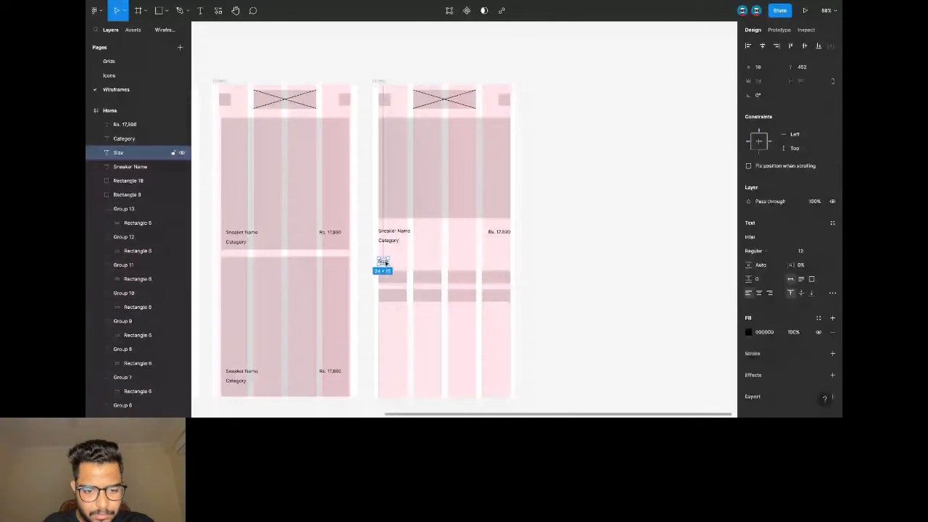
pyautogui.hotkey('ctrl', 'v')
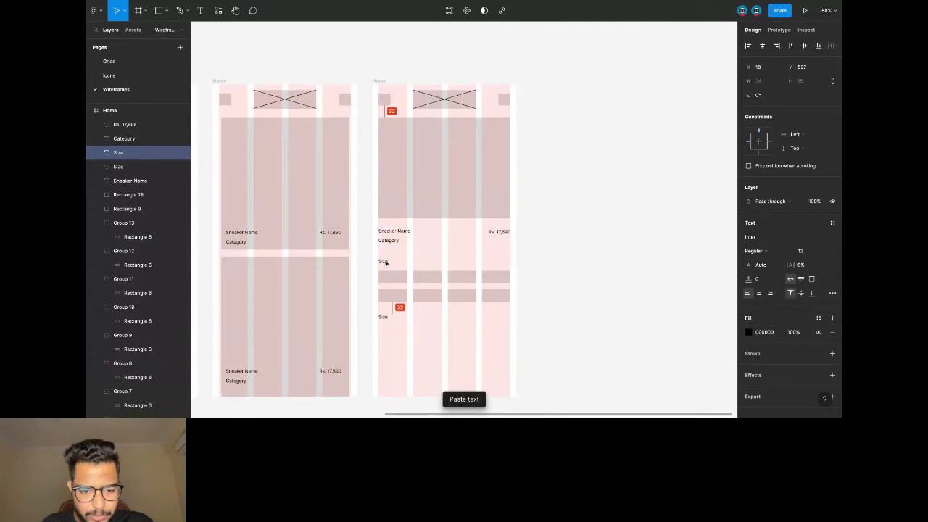
pyautogui.press('Return')
pyautogui.write('De')
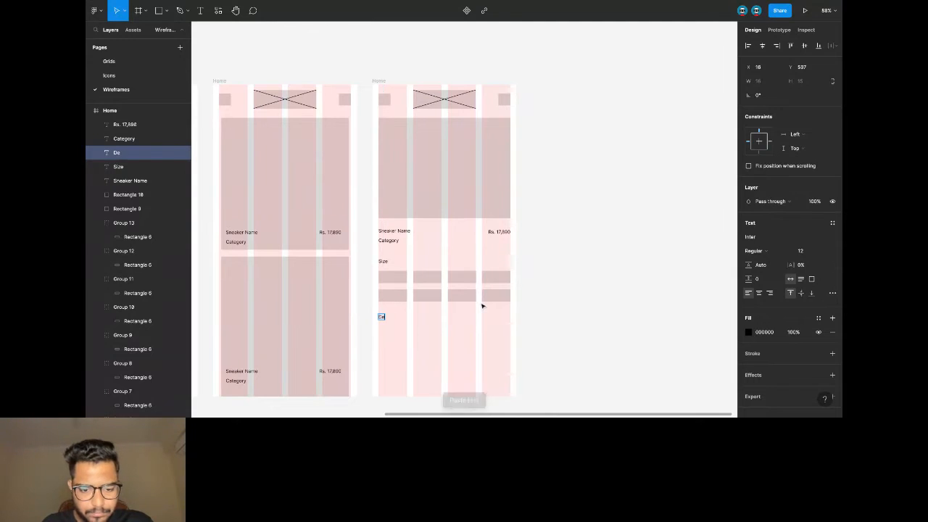
pyautogui.write('scription')
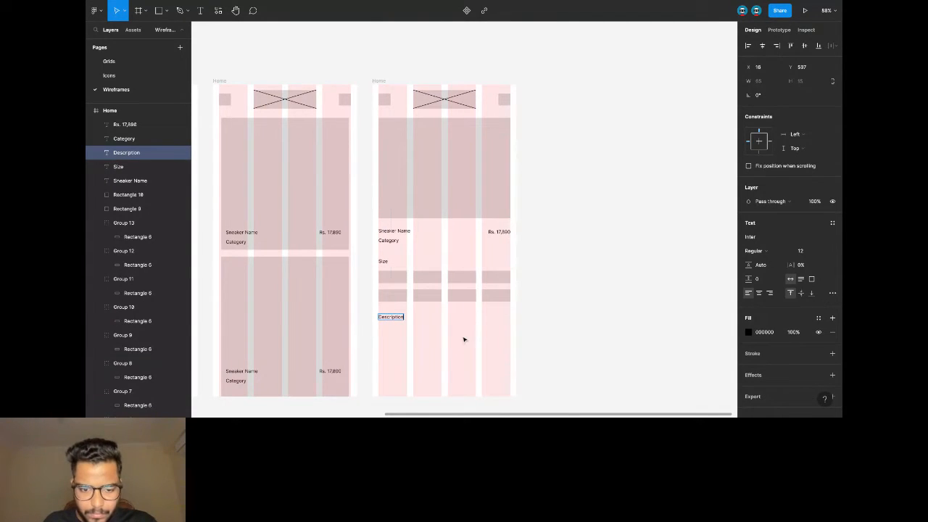
pyautogui.press('Escape')
pyautogui.hotkey('ctrl', 'c')
pyautogui.hotkey('ctrl', 'v')
pyautogui.moveTo(395, 320); pyautogui.dragTo(398, 321)
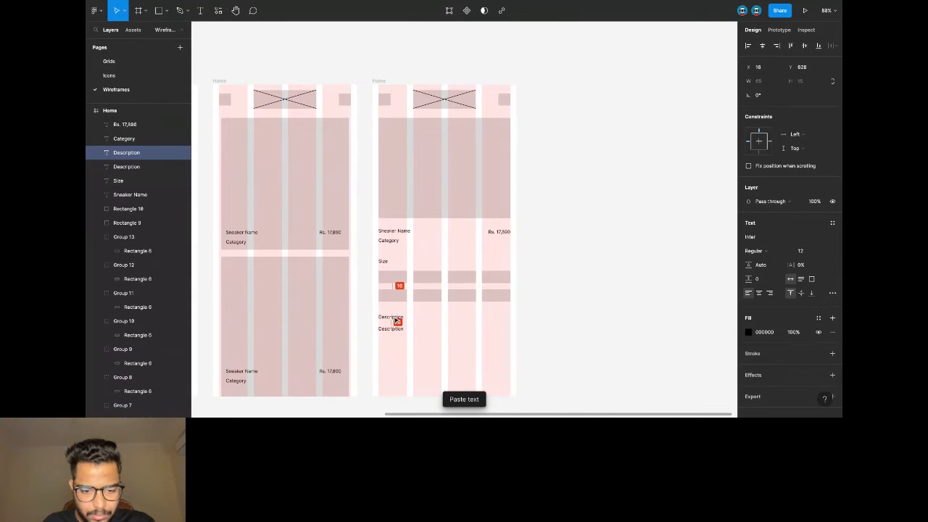
pyautogui.moveTo(405, 330); pyautogui.dragTo(499, 353)
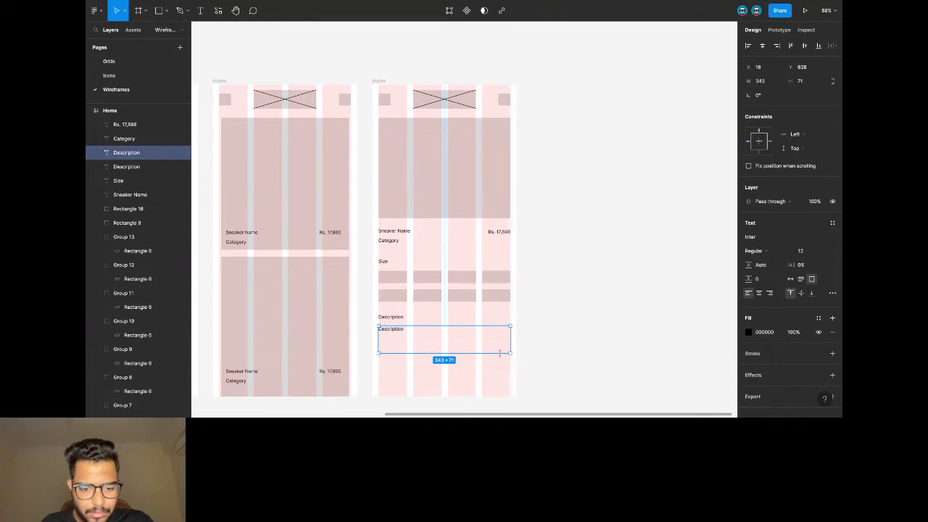
# Copy the Login screen's long input box into the product screen as a 332×50 bottom bar.
pyautogui.scroll(-3, 476, 348)
pyautogui.scroll(3, 435, 311)
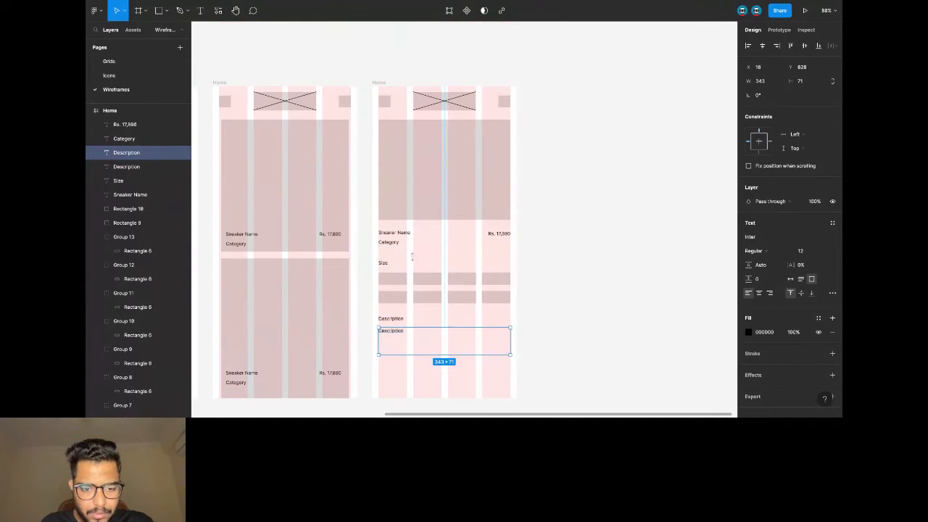
pyautogui.hscroll(-5, 357, 279)
pyautogui.click(353, 258)
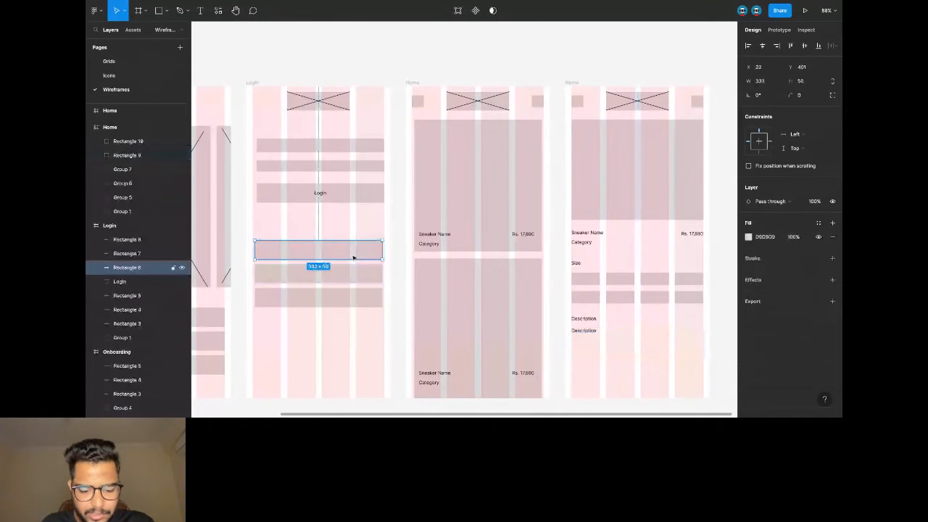
pyautogui.scroll(-4, 392, 257)
pyautogui.hscroll(4, 442, 257)
pyautogui.click(487, 253)
pyautogui.hotkey('ctrl', 'v')
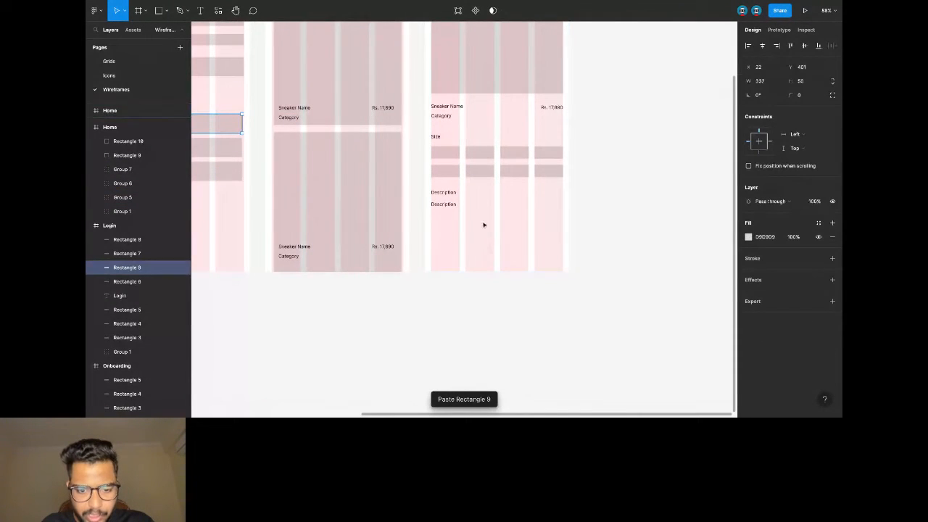
pyautogui.moveTo(229, 128)
pyautogui.mouseDown()
pyautogui.moveTo(516, 261)
pyautogui.moveTo(548, 257)
pyautogui.mouseUp()
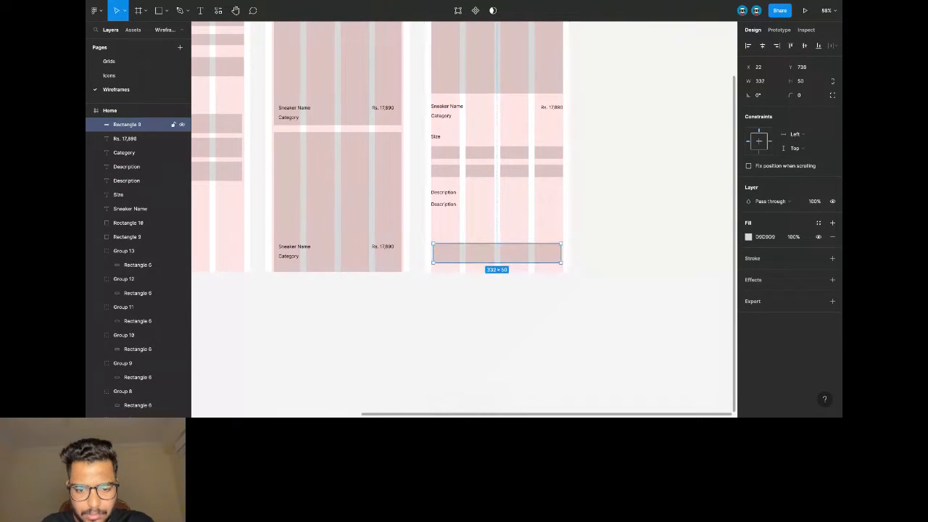
# Label the bar 'ADD TO CART', centred horizontally on it.
pyautogui.press('t')
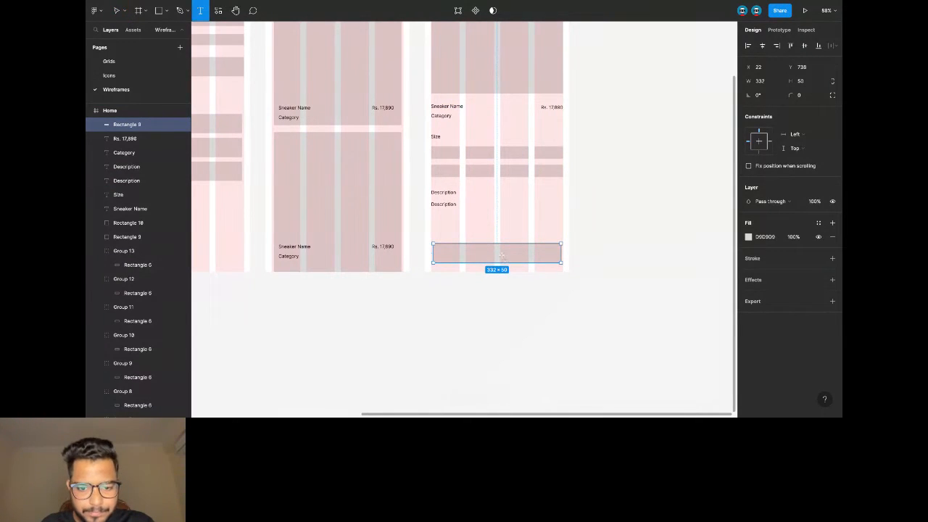
pyautogui.click(502, 255)
pyautogui.write('ADD TO CART')
pyautogui.press('Escape')
pyautogui.keyDown('shift'); pyautogui.click(557, 258); pyautogui.keyUp('shift')
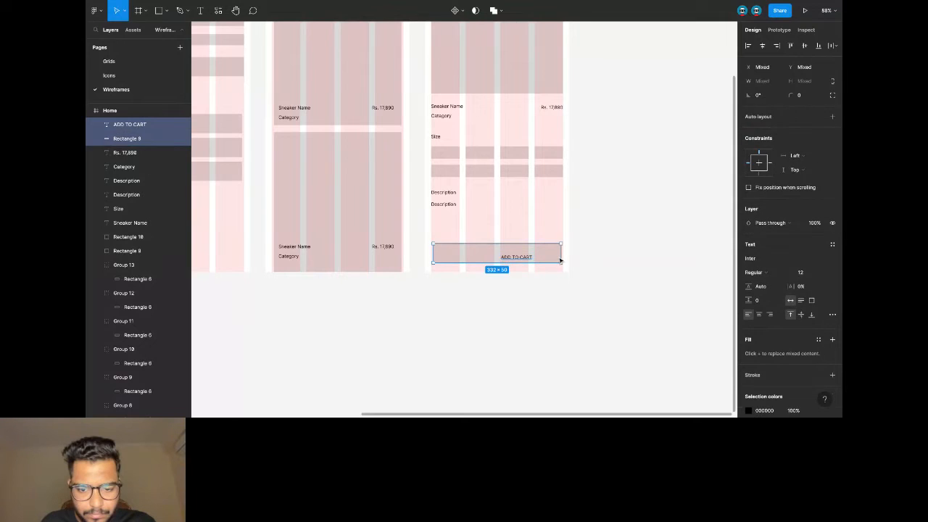
pyautogui.click(762, 46)
pyautogui.click(620, 225)
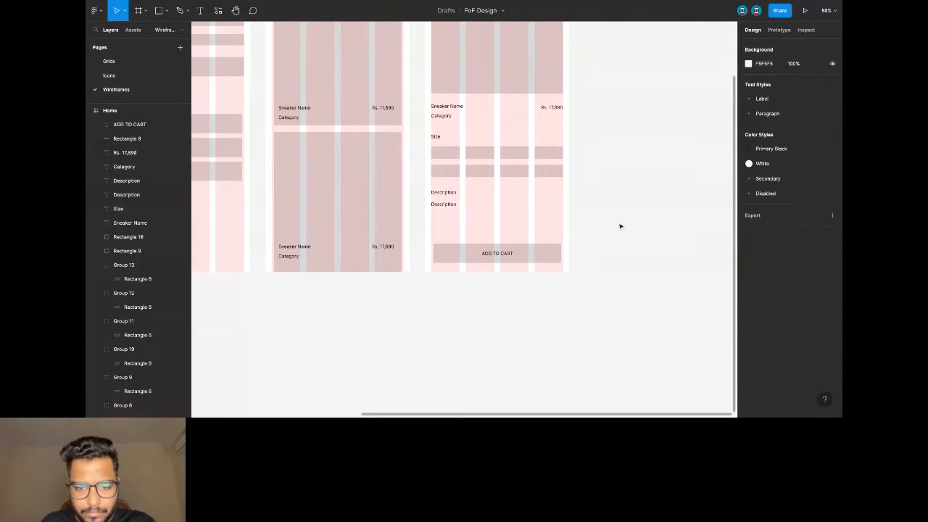
pyautogui.scroll(2, 611, 222)
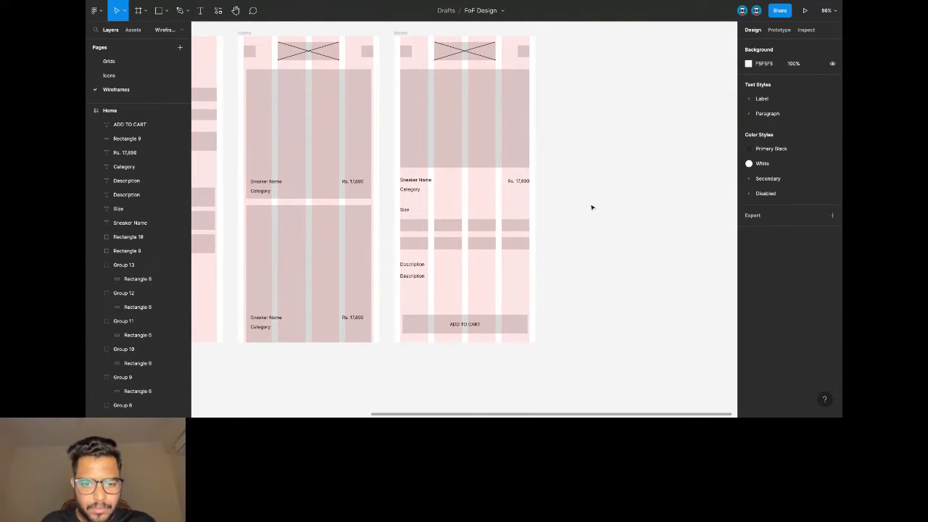
# Rename the product-detail frame to 'Sneaker Page'.
pyautogui.scroll(-1, 579, 199)
pyautogui.click(415, 46)
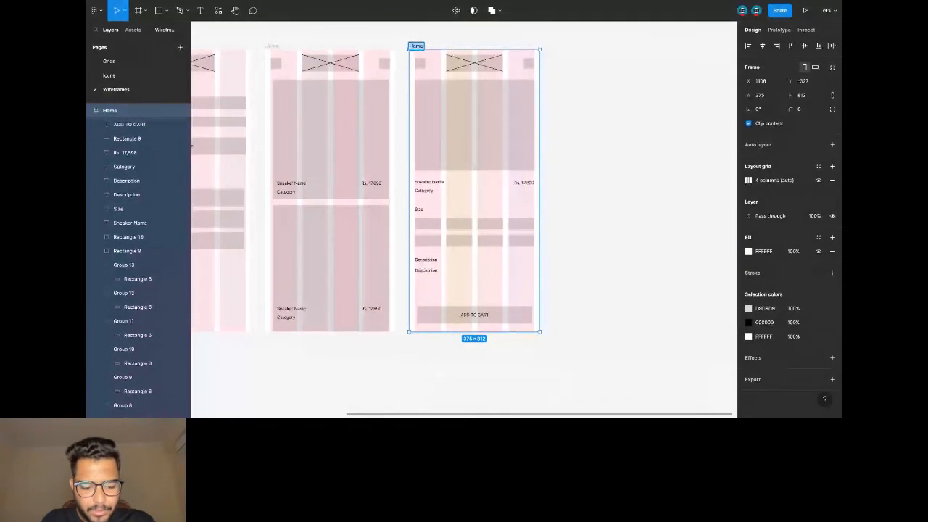
pyautogui.write('Sneaker')
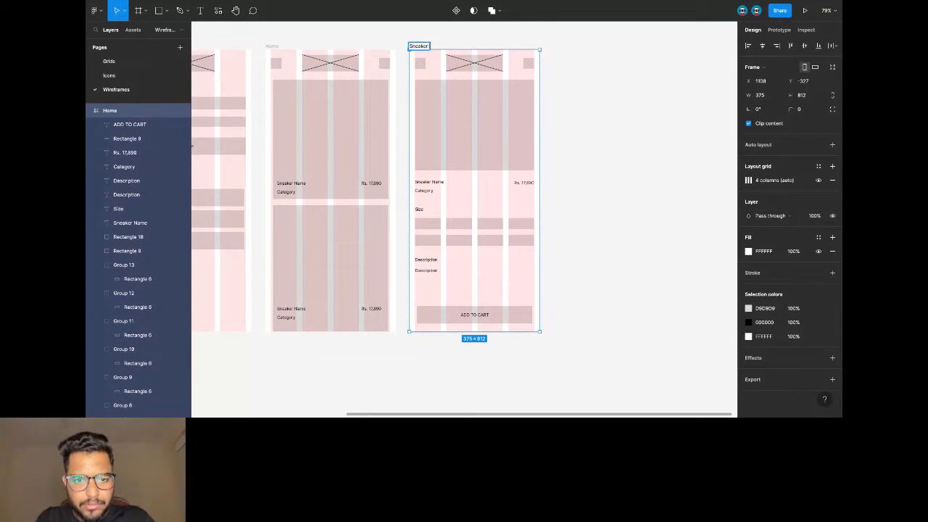
pyautogui.write(' Page')
pyautogui.press('Return')
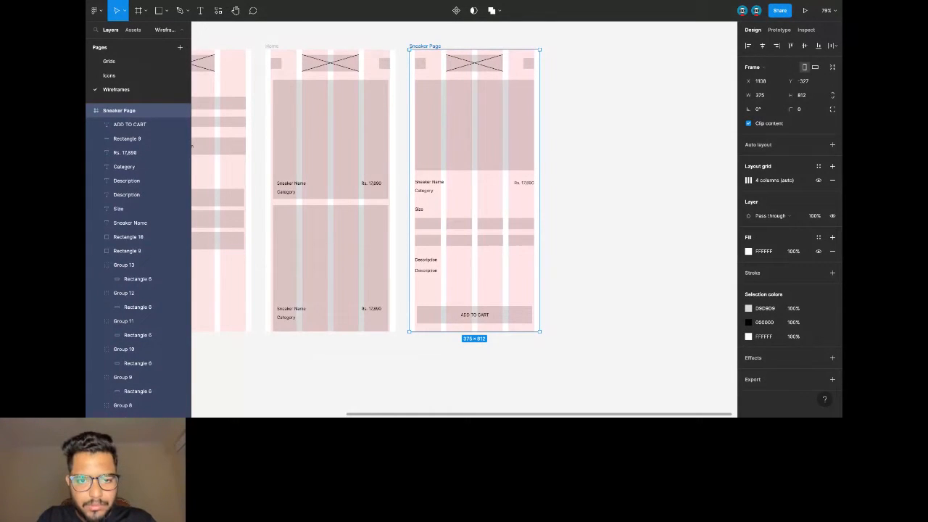
pyautogui.click(615, 66)
# Duplicate the Sneaker Page frame beside the original.
pyautogui.click(435, 47)
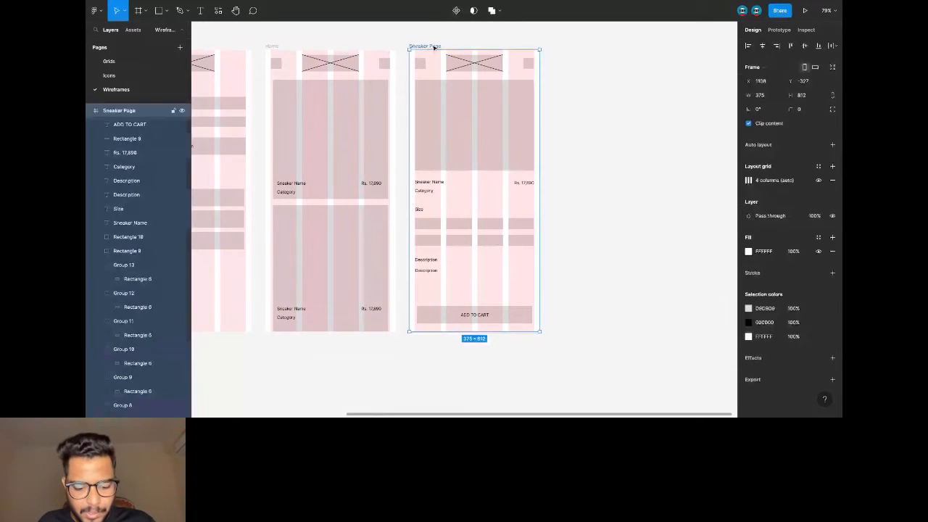
pyautogui.hotkey('ctrl', 'c')
pyautogui.hotkey('ctrl', 'v')
pyautogui.hotkey('ctrl', 'z')
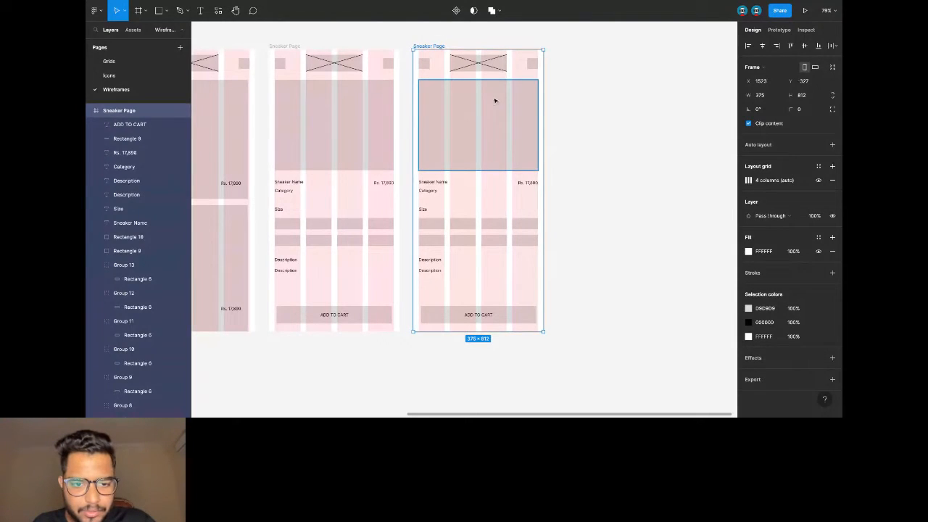
# Shrink the image placeholder to a thumbnail and retitle the Sneaker Name heading 'Bag'.
pyautogui.click(495, 101)
pyautogui.moveTo(519, 170); pyautogui.dragTo(434, 111)
pyautogui.click(445, 183)
pyautogui.moveTo(436, 184)
pyautogui.mouseDown()
pyautogui.moveTo(436, 90)
pyautogui.moveTo(436, 185)
pyautogui.mouseUp()
pyautogui.press('Return')
pyautogui.write('Bag')
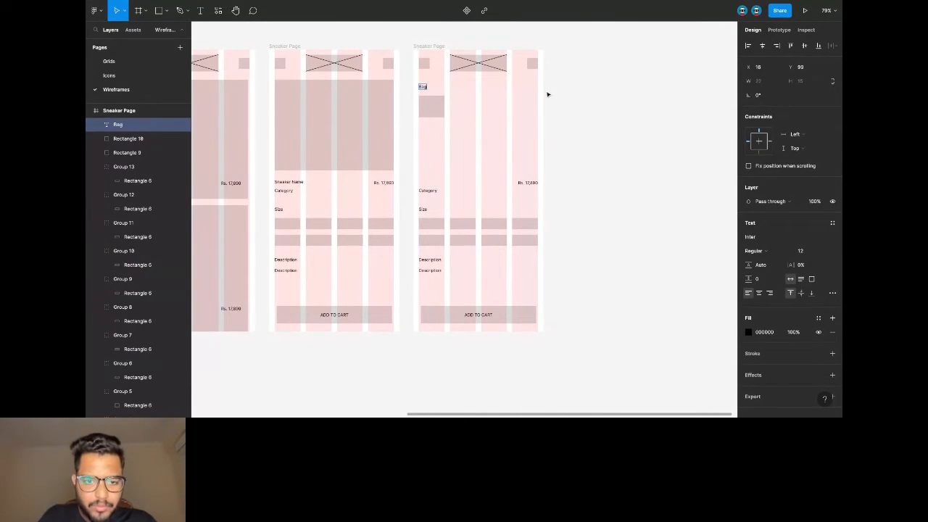
pyautogui.press('Escape')
# Move the price text beside the thumbnail as 'Shoe Name', with Category and Size stacked beneath.
pyautogui.click(444, 113)
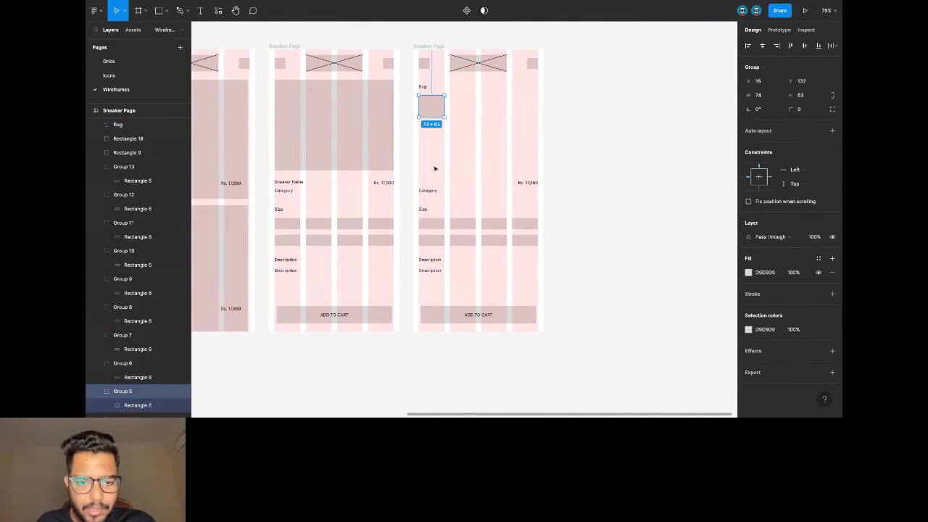
pyautogui.click(526, 184)
pyautogui.moveTo(526, 184); pyautogui.dragTo(460, 99)
pyautogui.press('Return')
pyautogui.write('Shoe Name')
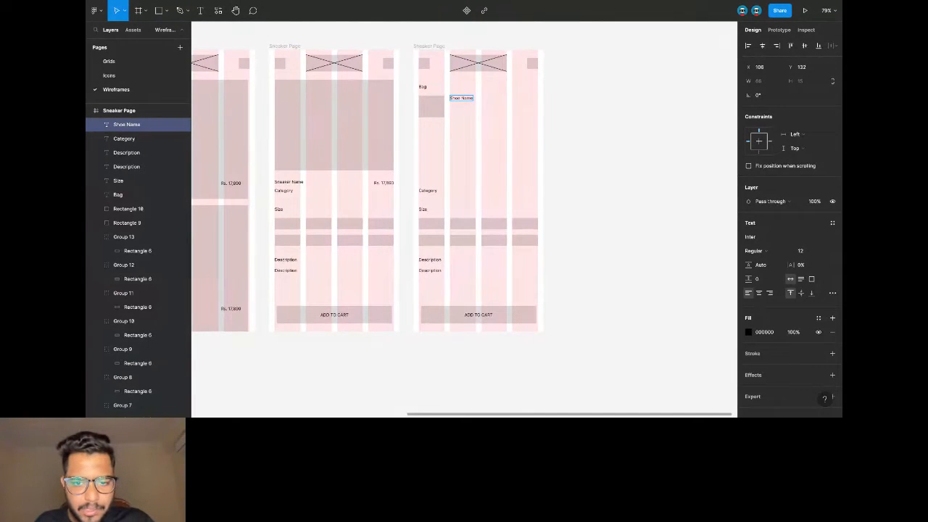
pyautogui.moveTo(428, 196); pyautogui.dragTo(452, 134)
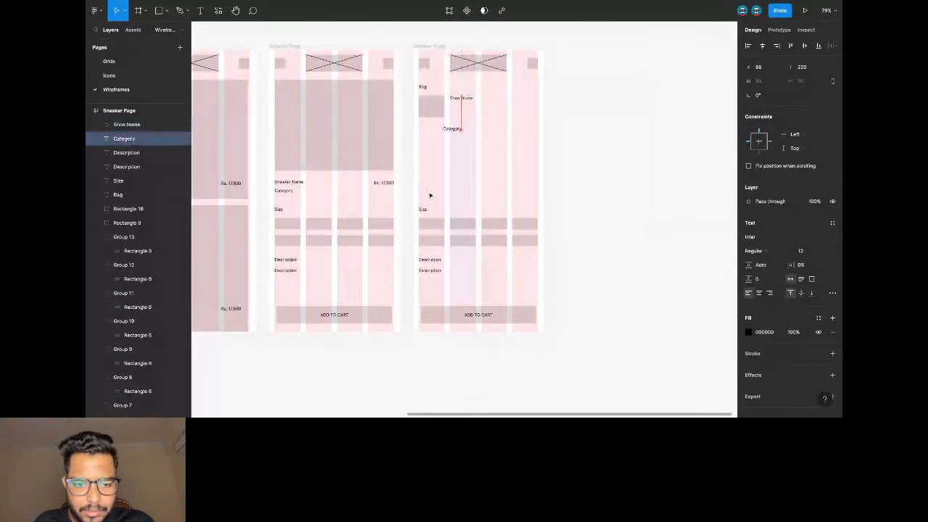
pyautogui.click(422, 209)
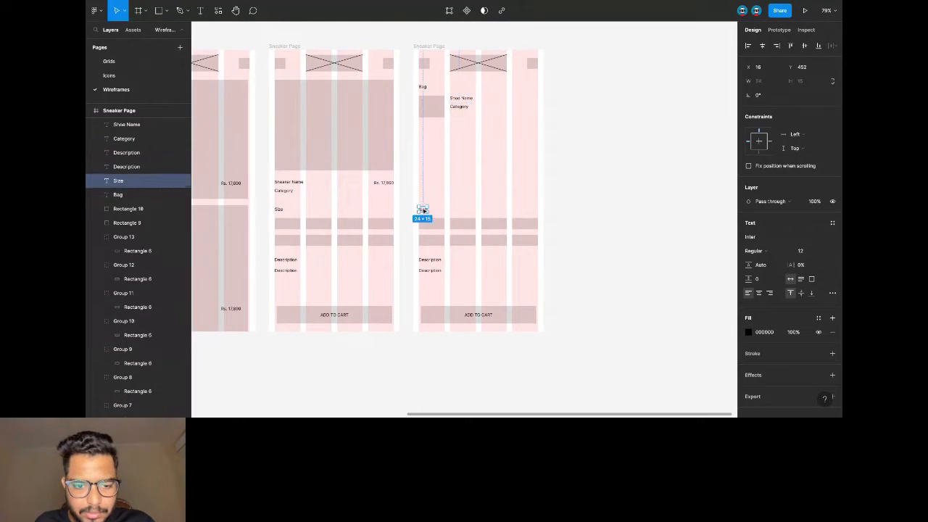
pyautogui.moveTo(425, 212); pyautogui.dragTo(456, 119)
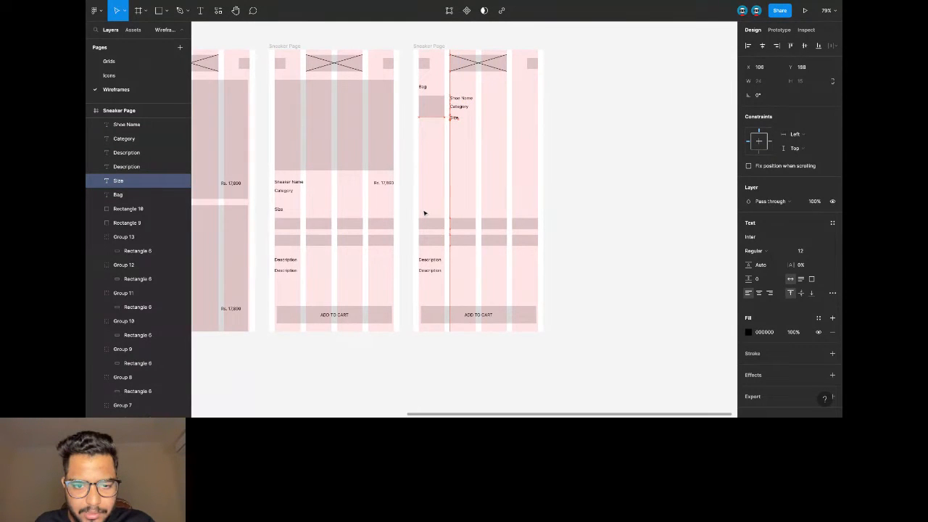
# Remove the six size boxes and move Description up beside Size, retyped as the Rs. 17,000 price.
pyautogui.moveTo(433, 205); pyautogui.dragTo(537, 248)
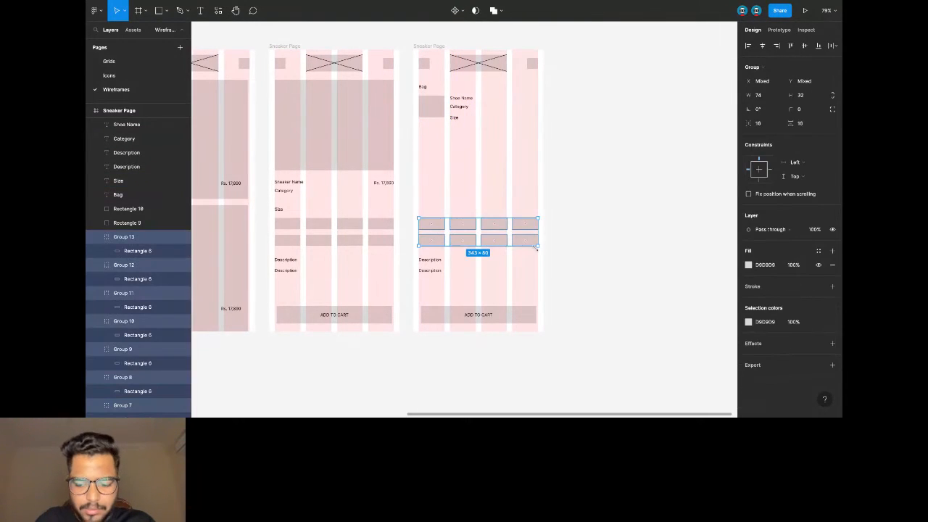
pyautogui.click(535, 245)
pyautogui.click(429, 260)
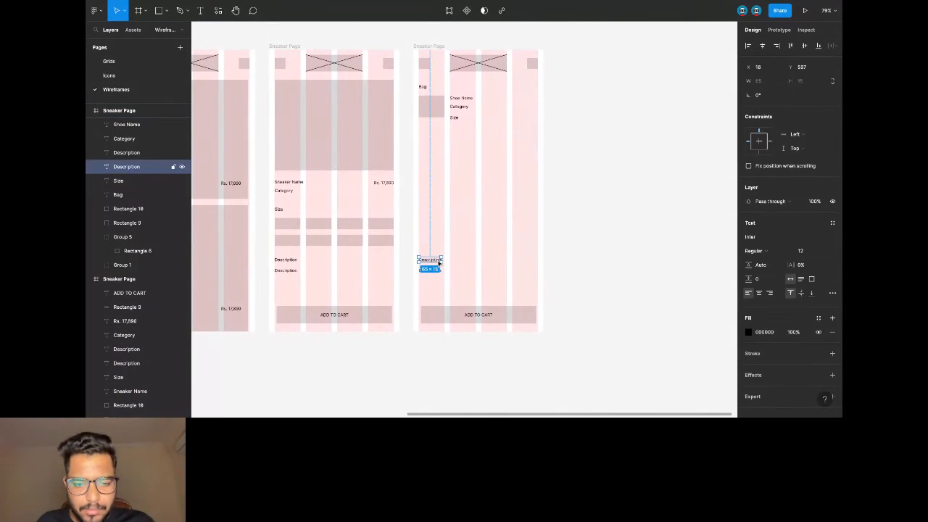
pyautogui.moveTo(434, 259); pyautogui.dragTo(529, 116)
pyautogui.write('M')
pyautogui.press('BackSpace')
pyautogui.write('Rs. 1')
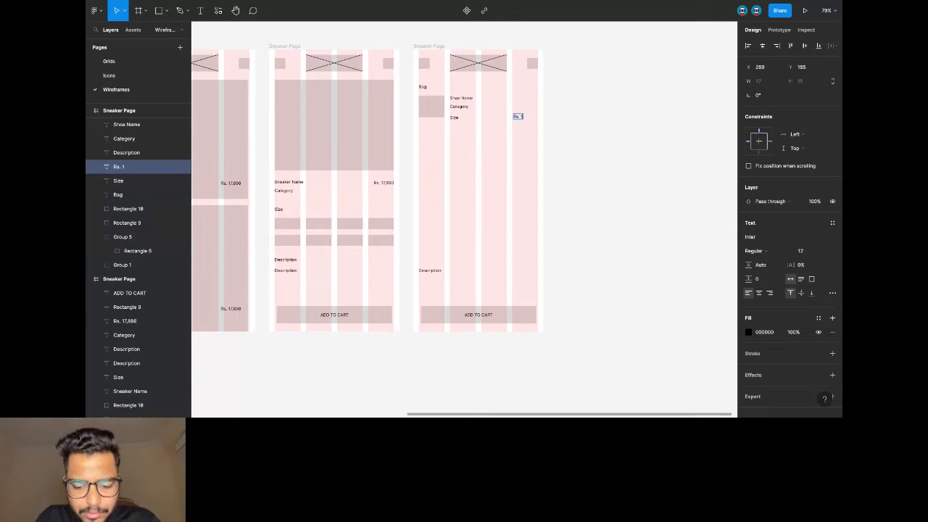
pyautogui.write('000')
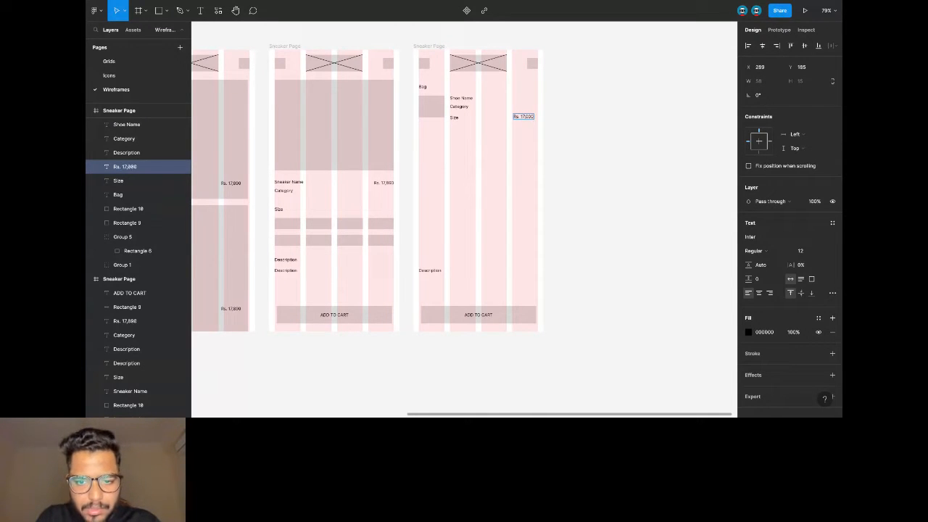
pyautogui.click(614, 121)
pyautogui.click(630, 120)
# Align Rs. 17,000 to the frame's right edge and make the thumbnail slightly taller.
pyautogui.click(528, 118)
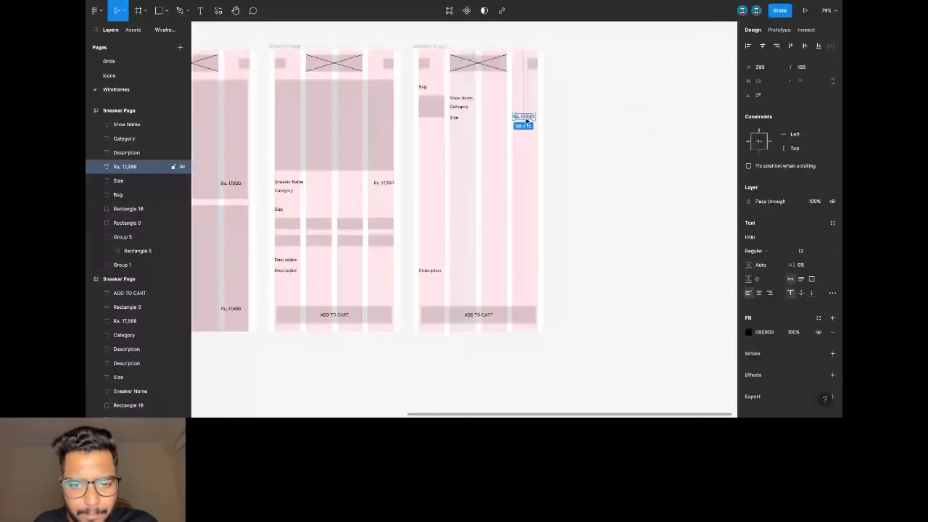
pyautogui.moveTo(528, 120); pyautogui.dragTo(530, 120)
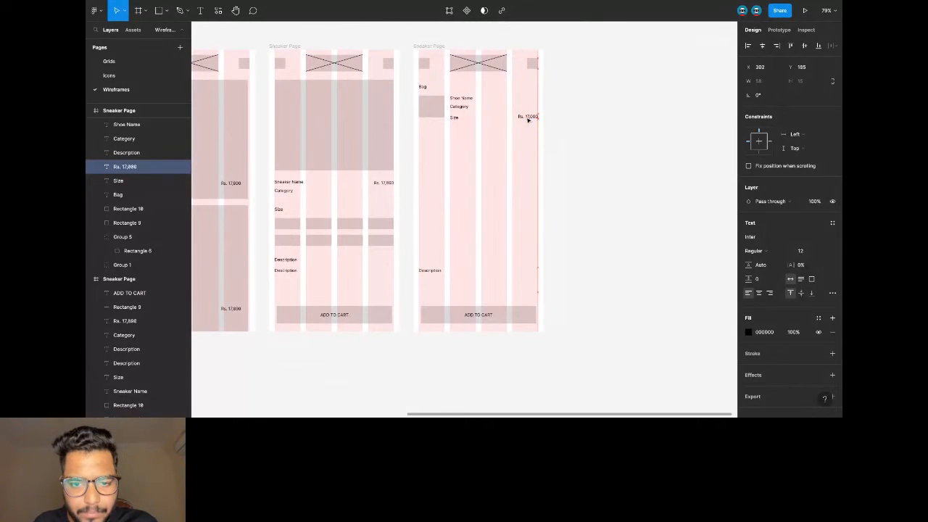
pyautogui.click(566, 116)
pyautogui.click(432, 109)
pyautogui.moveTo(431, 116); pyautogui.dragTo(431, 120)
pyautogui.click(536, 134)
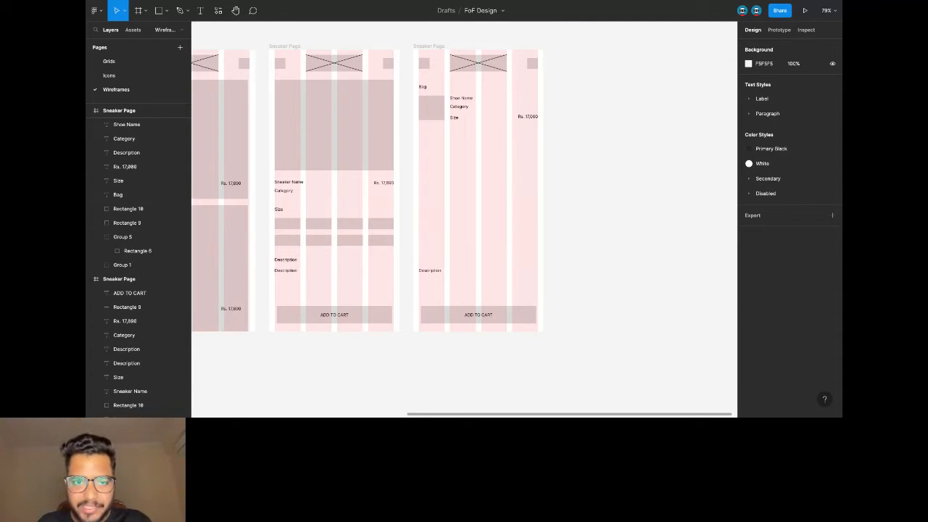
# Scroll right past the Onboarding, Home and Sneaker Page frames to review the new Bag layout.
pyautogui.hscroll(-3, 509, 136)
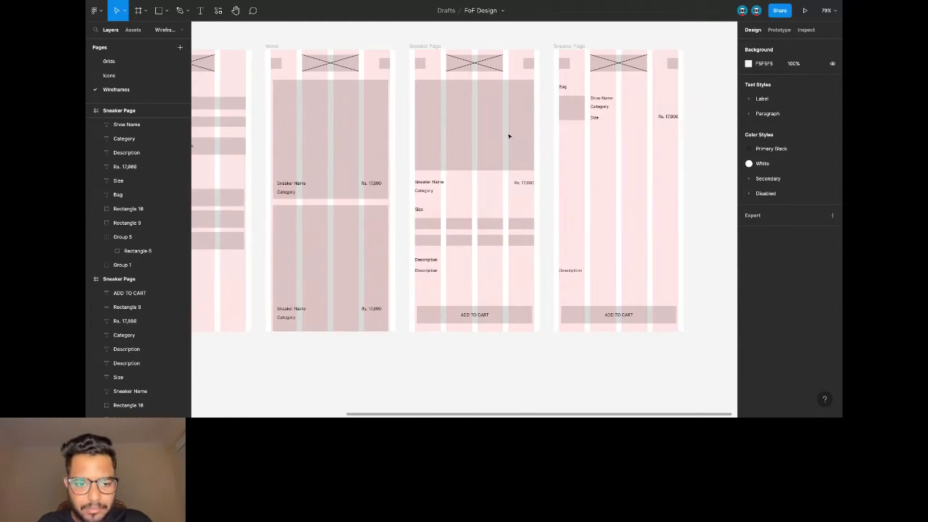
pyautogui.hscroll(-6, 509, 136)
pyautogui.hscroll(1, 475, 138)
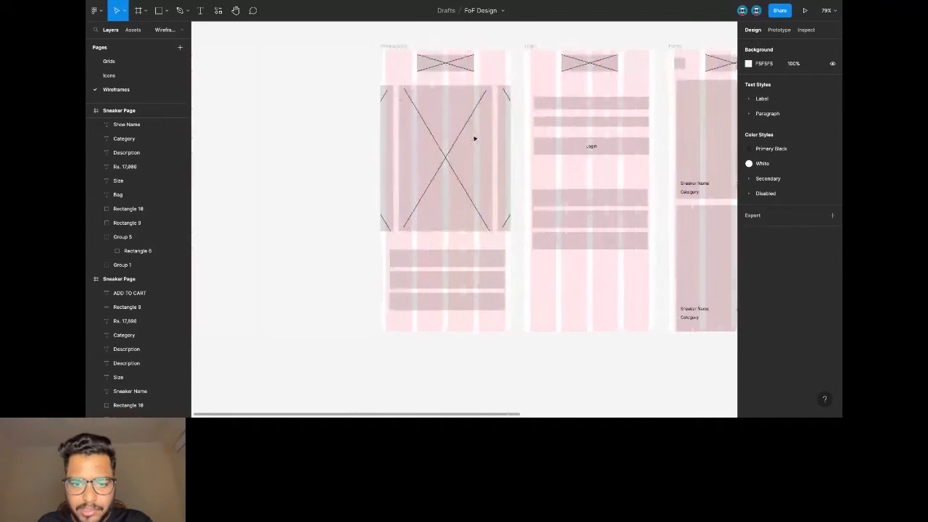
pyautogui.click(442, 128)
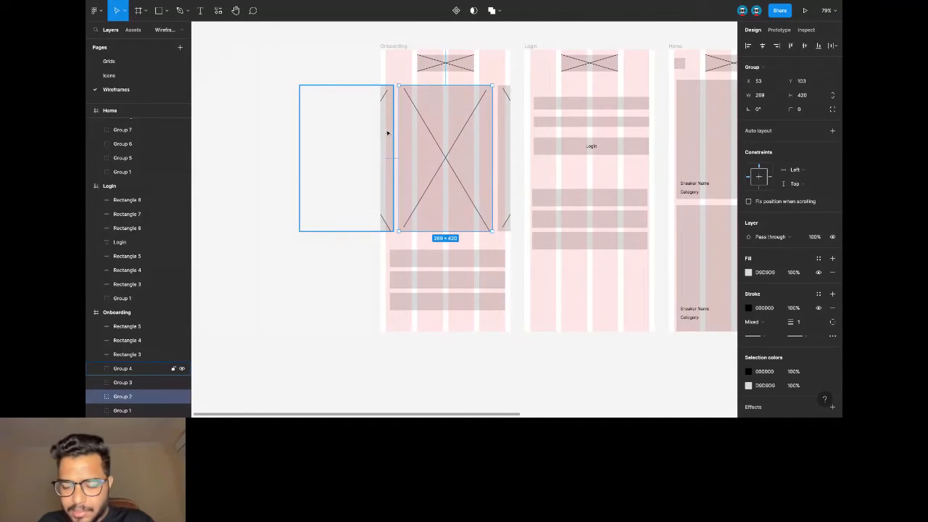
pyautogui.hscroll(5, 412, 129)
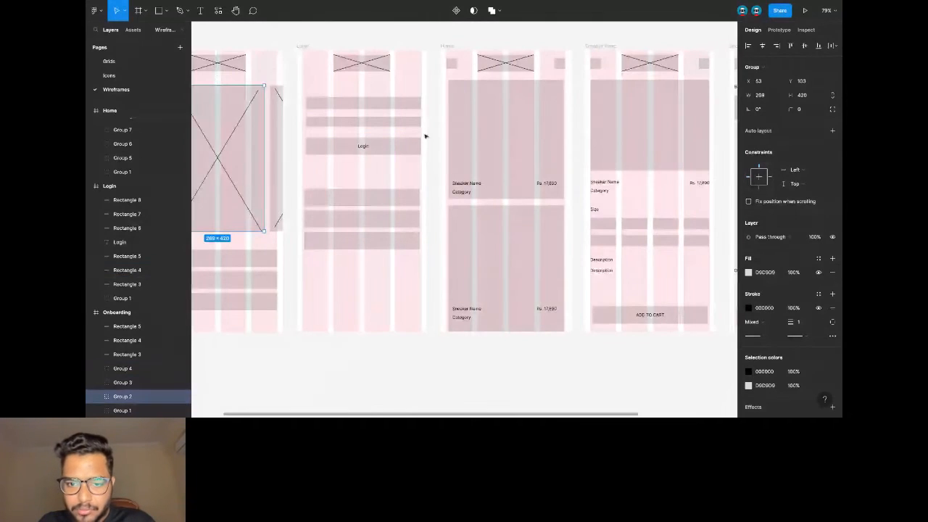
pyautogui.hscroll(1, 503, 149)
pyautogui.click(412, 46)
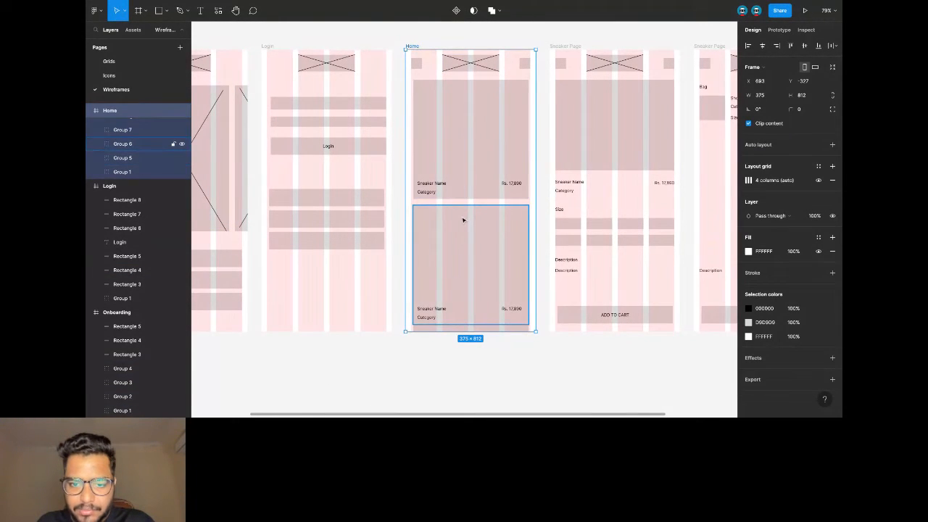
pyautogui.hscroll(2, 485, 210)
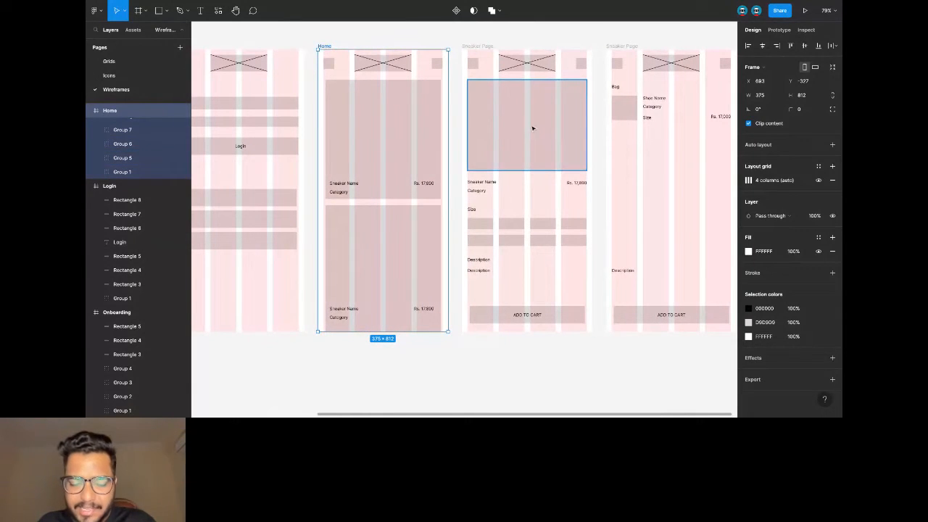
pyautogui.click(507, 118)
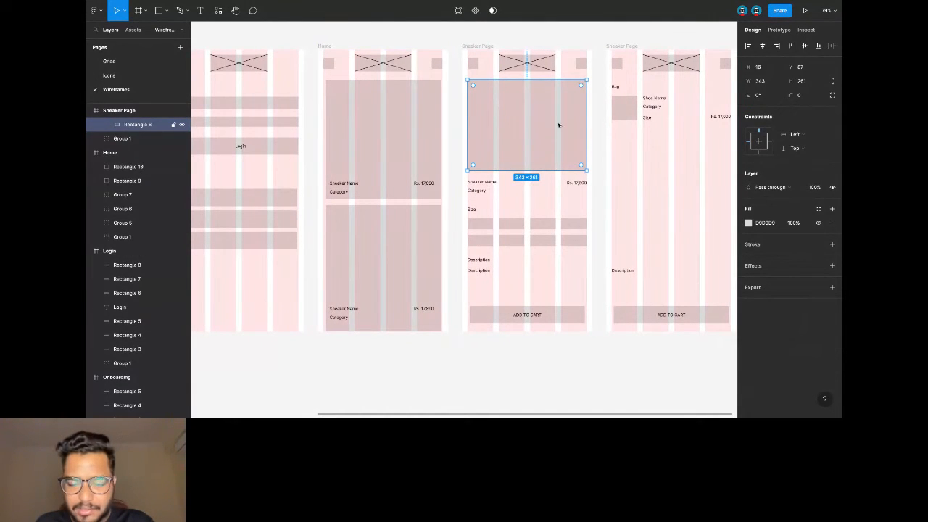
pyautogui.click(600, 39)
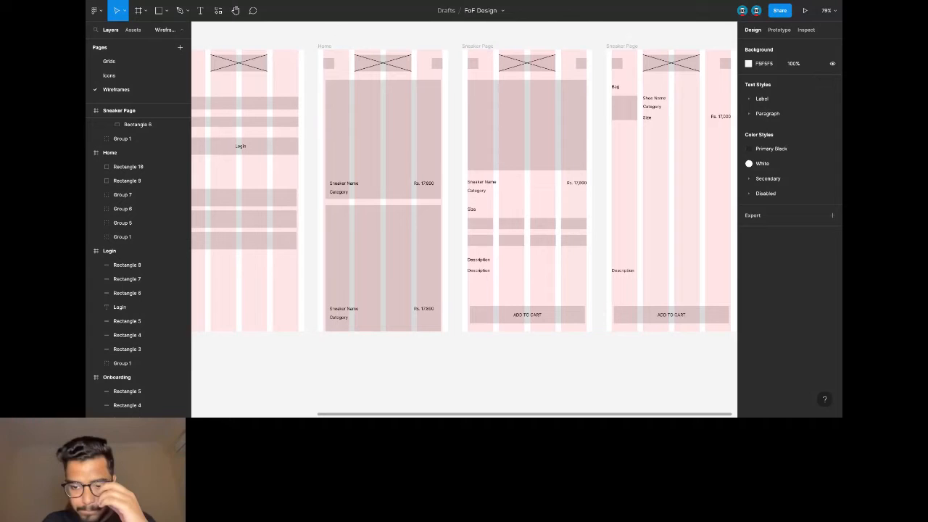
pyautogui.hscroll(5, 592, 120)
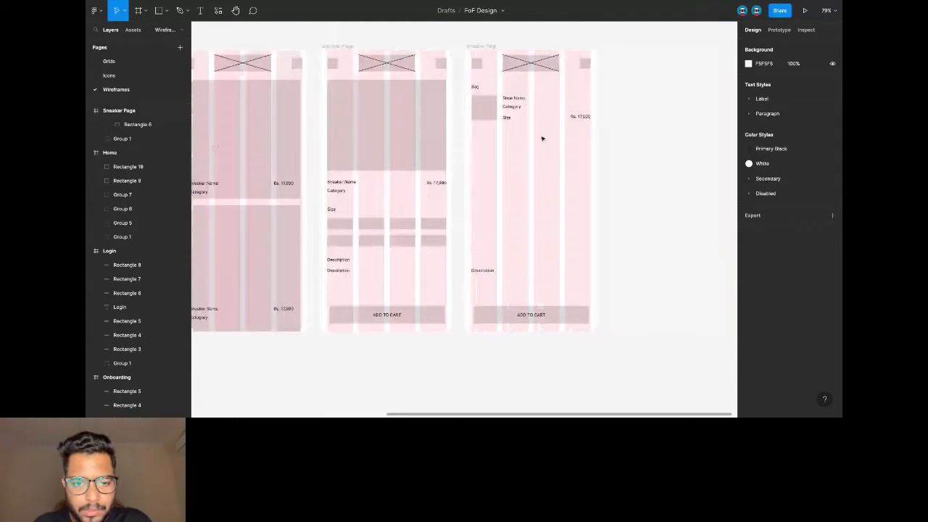
# Rename the copied frame to 'Cart'.
pyautogui.click(484, 45)
pyautogui.doubleClick(484, 45)
pyautogui.write('Cart')
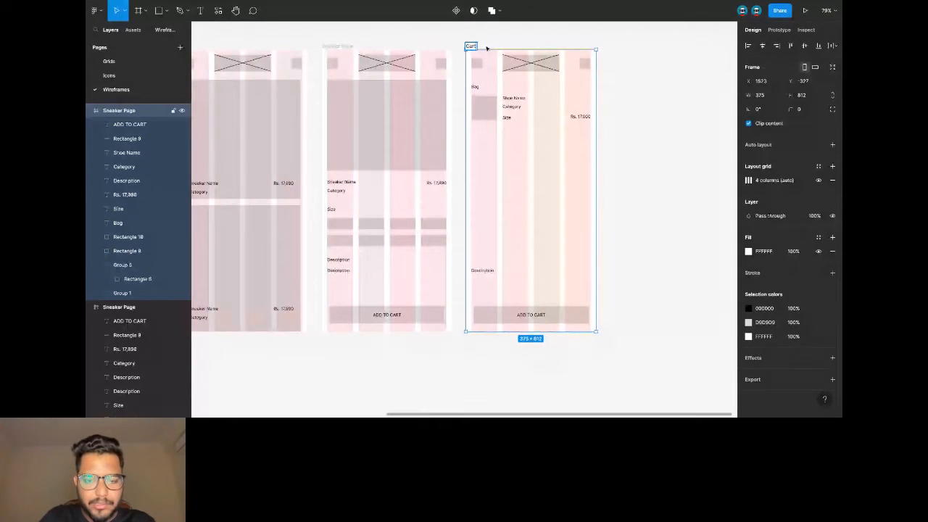
pyautogui.click(629, 110)
pyautogui.scroll(5, 556, 93)
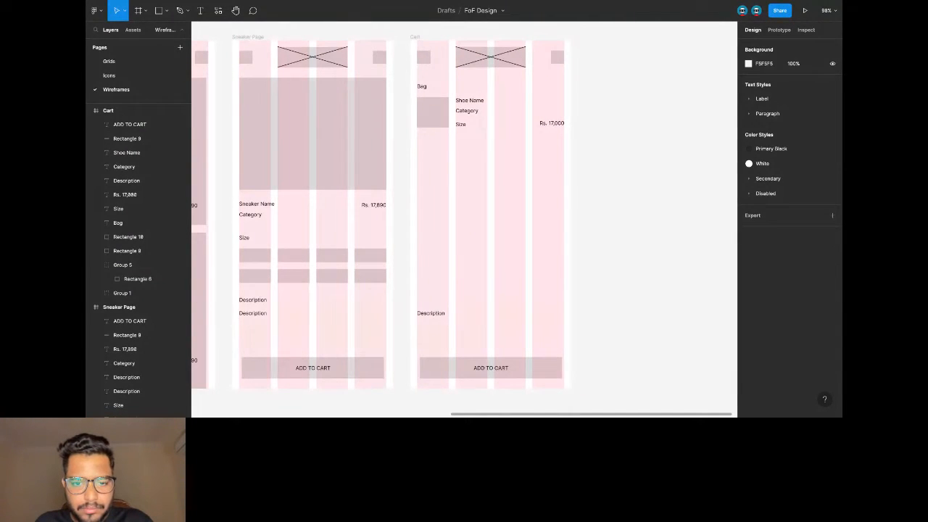
# Retype the Description text as 'Shipping Address'.
pyautogui.click(434, 317)
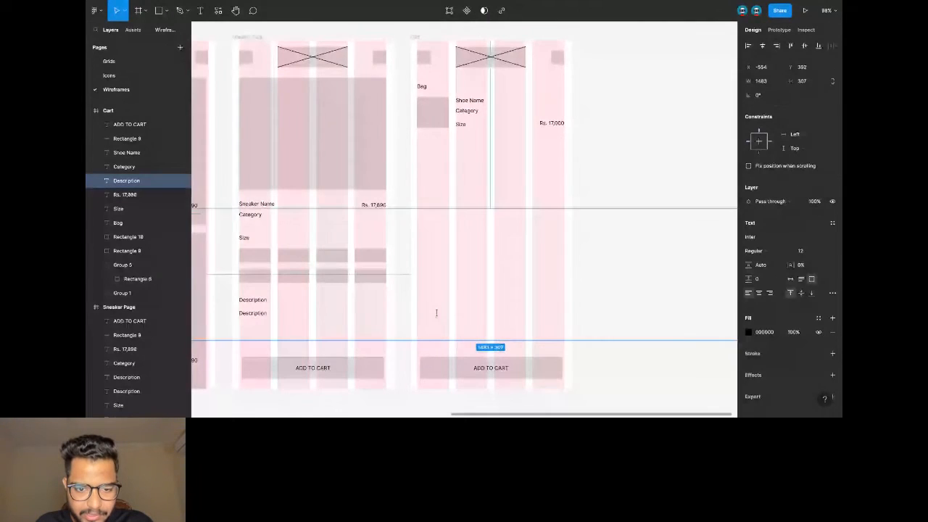
pyautogui.doubleClick(435, 313)
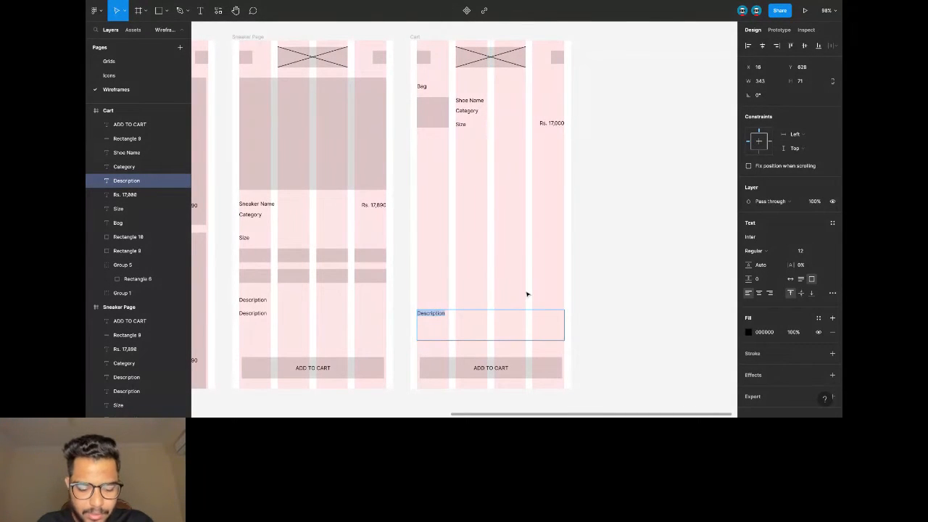
pyautogui.write('Shippin')
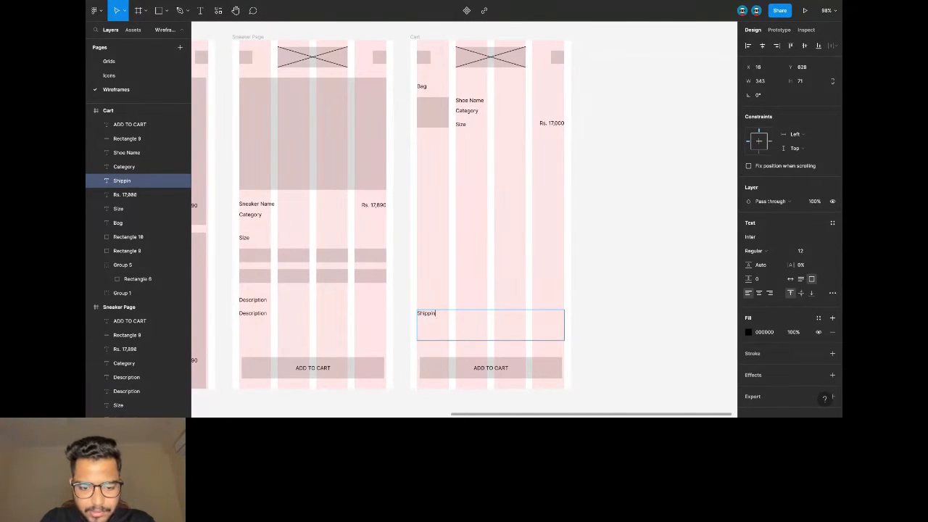
pyautogui.write('g Address')
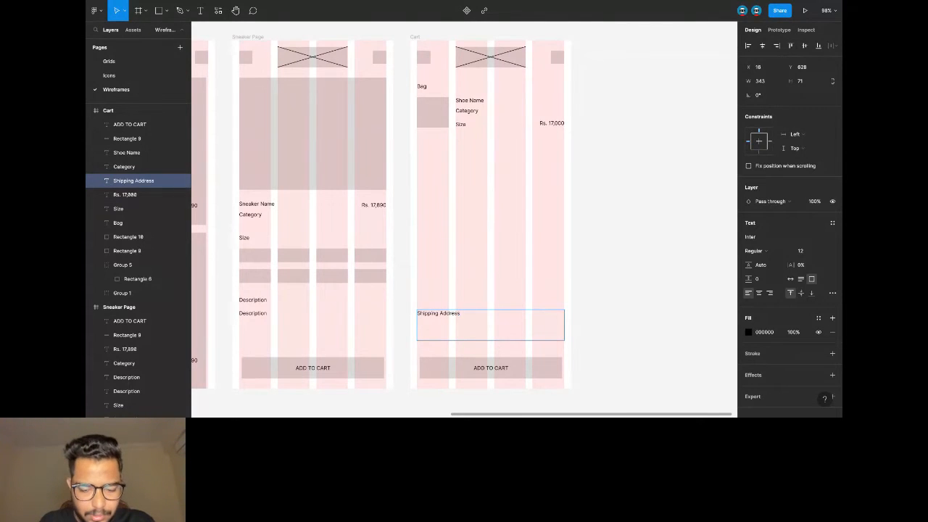
pyautogui.press('Escape')
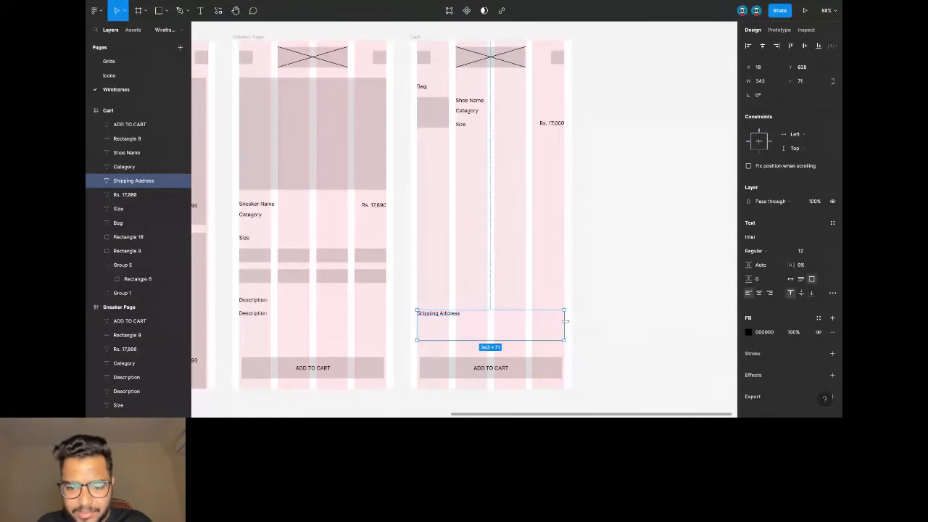
pyautogui.hotkey('ctrl', 'z')
pyautogui.hotkey('ctrl', 'z')
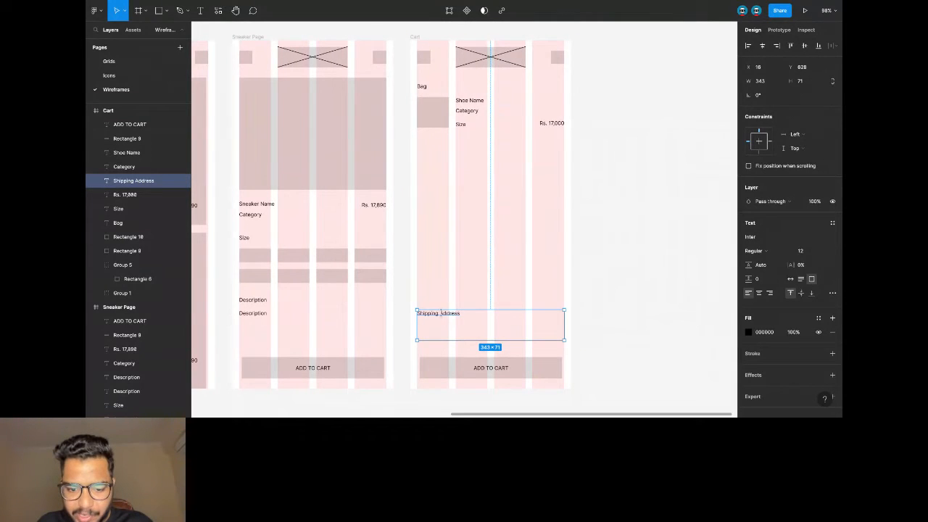
pyautogui.hotkey('ctrl', 'z')
pyautogui.hotkey('ctrl', 'z')
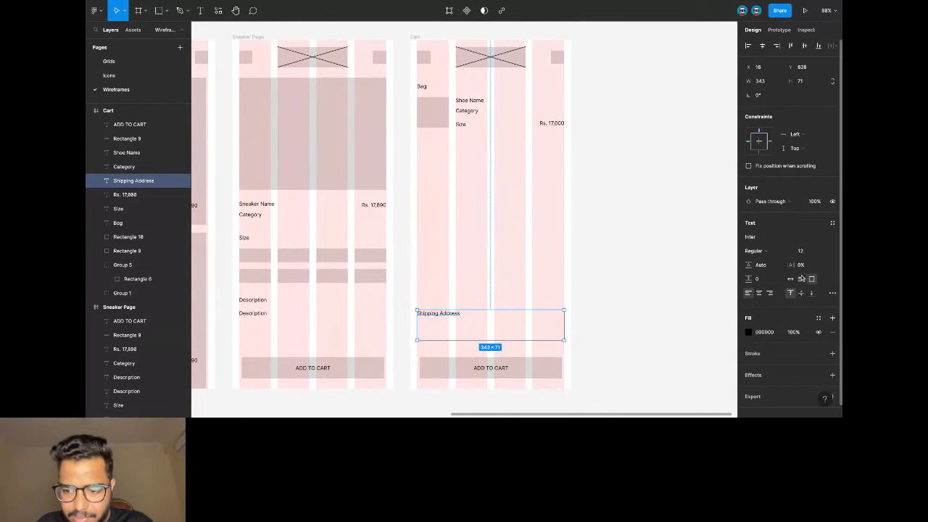
# Set Shipping Address to auto width and move it up under the bag item.
pyautogui.click(789, 280)
pyautogui.moveTo(447, 316); pyautogui.dragTo(447, 158)
pyautogui.press('Up')
pyautogui.press('Up')
pyautogui.press('Up')
pyautogui.press('Up')
pyautogui.press('Up')
pyautogui.press('Up')
pyautogui.press('Up')
pyautogui.press('Up')
pyautogui.press('Up')
pyautogui.press('Up')
pyautogui.press('Up')
pyautogui.press('Up')
pyautogui.press('Up')
pyautogui.press('alt')
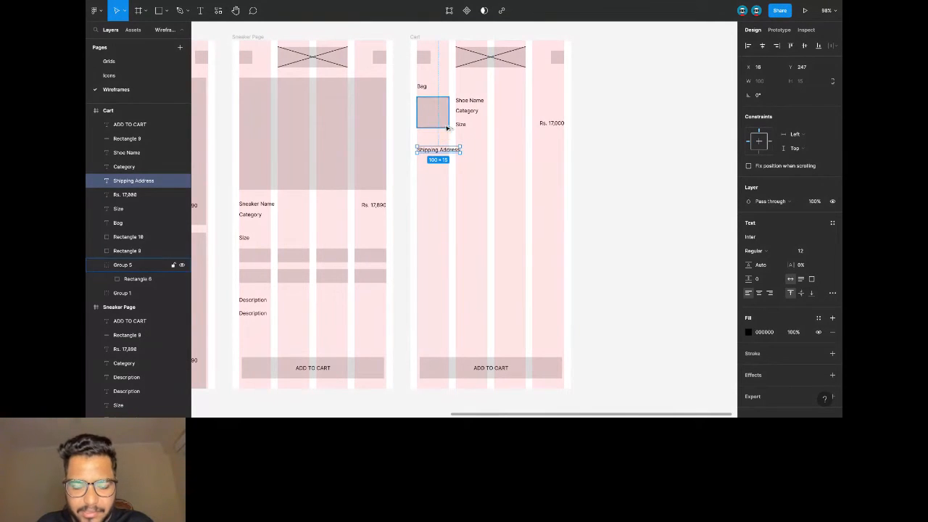
pyautogui.scroll(1, 450, 168)
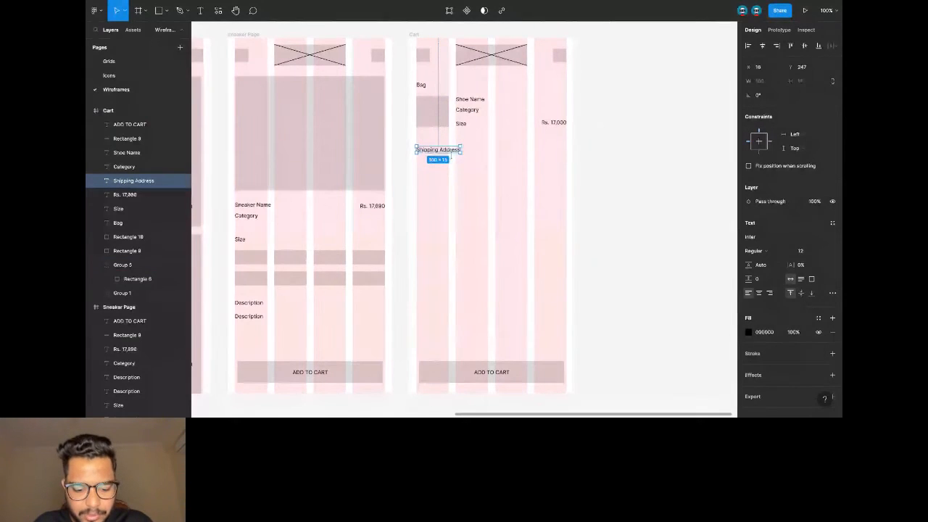
pyautogui.hotkey('ctrl', 'v')
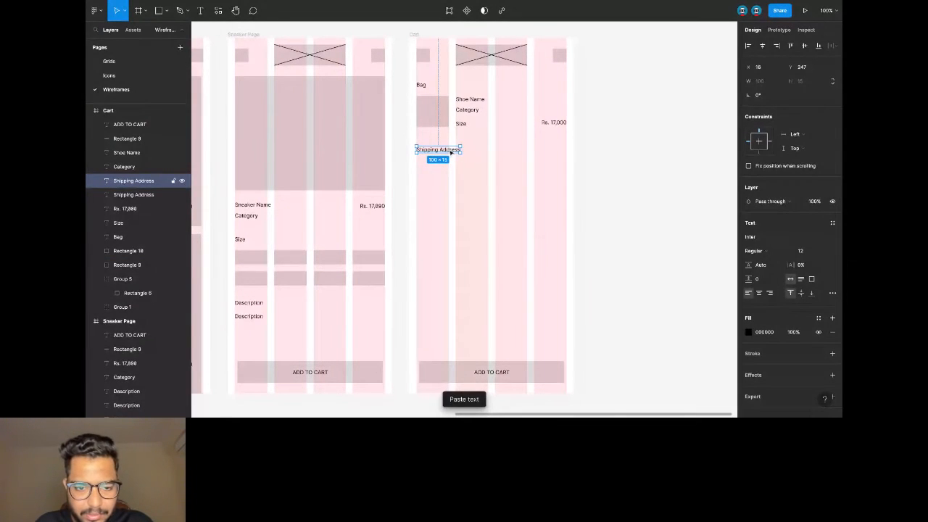
pyautogui.hotkey('ctrl', 'z')
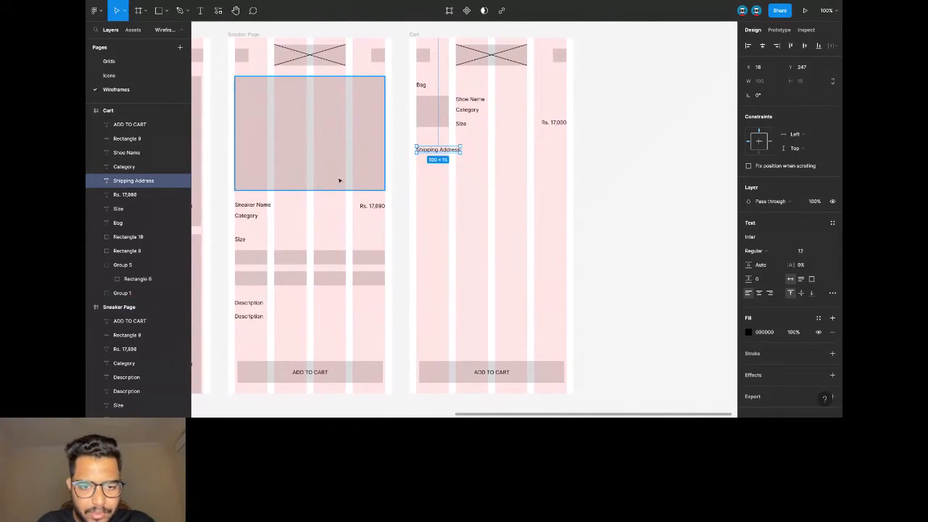
# Copy the grey thumbnail into two grey bars (164×19 and 338×19) below Shipping Address.
pyautogui.click(429, 123)
pyautogui.hotkey('ctrl', 'c')
pyautogui.hotkey('ctrl', 'v')
pyautogui.moveTo(434, 118); pyautogui.dragTo(564, 174)
pyautogui.hotkey('ctrl', 'c')
pyautogui.hotkey('ctrl', 'v')
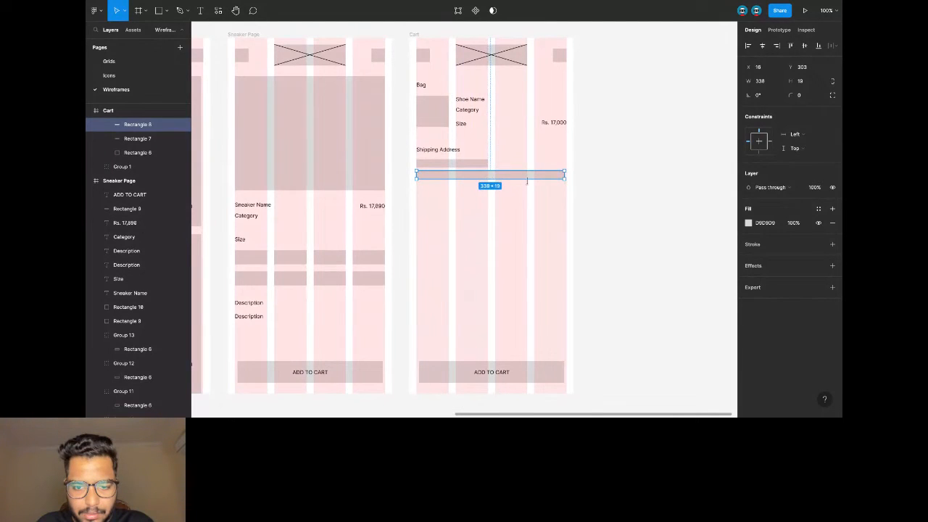
pyautogui.click(470, 192)
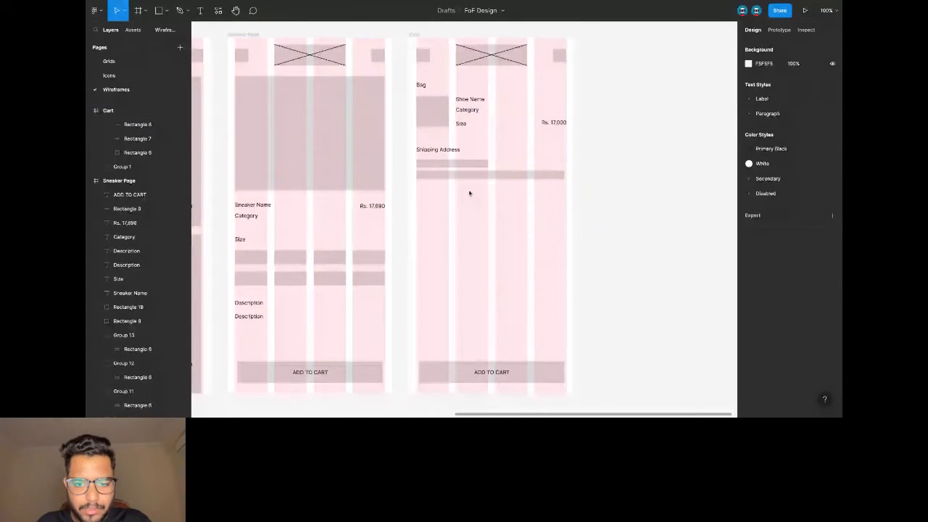
# Duplicate the Shipping Address label and its bars below, relabelling the copy 'Payment Method'.
pyautogui.click(467, 173)
pyautogui.doubleClick(438, 150)
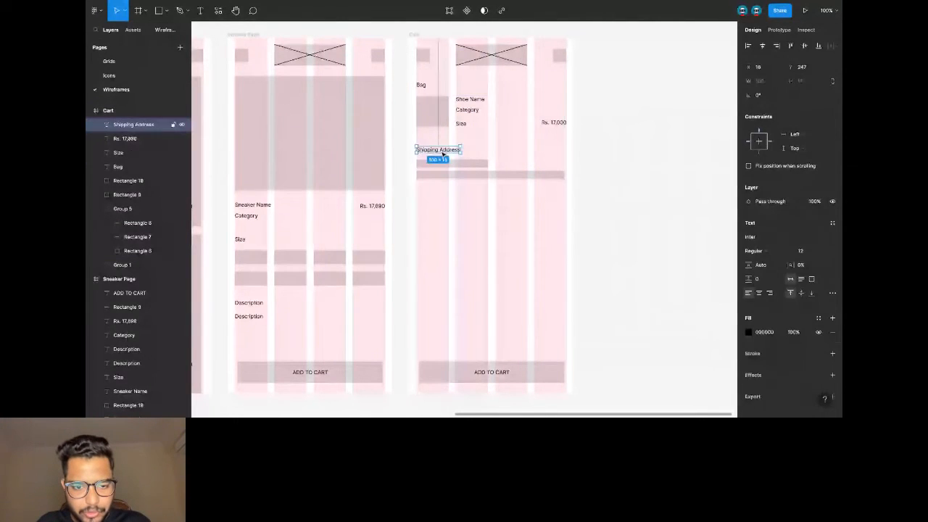
pyautogui.keyDown('shift'); pyautogui.click(452, 164); pyautogui.keyUp('shift')
pyautogui.keyDown('shift'); pyautogui.click(452, 174); pyautogui.keyUp('shift')
pyautogui.hotkey('ctrl', 'v')
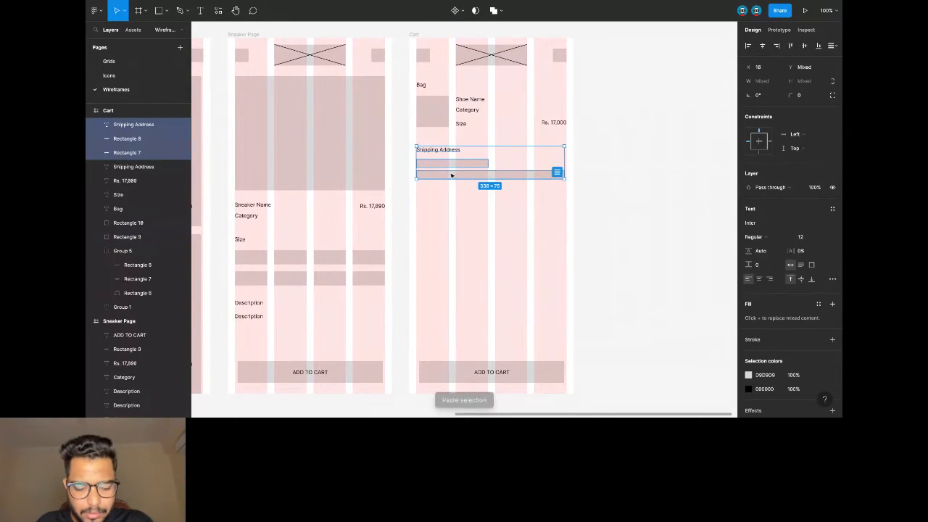
pyautogui.hotkey('shift', 'Down')
pyautogui.hotkey('shift', 'Down')
pyautogui.hotkey('shift', 'Down')
pyautogui.hotkey('shift', 'Down')
pyautogui.hotkey('shift', 'Down')
pyautogui.hotkey('shift', 'Down')
pyautogui.hotkey('shift', 'Down')
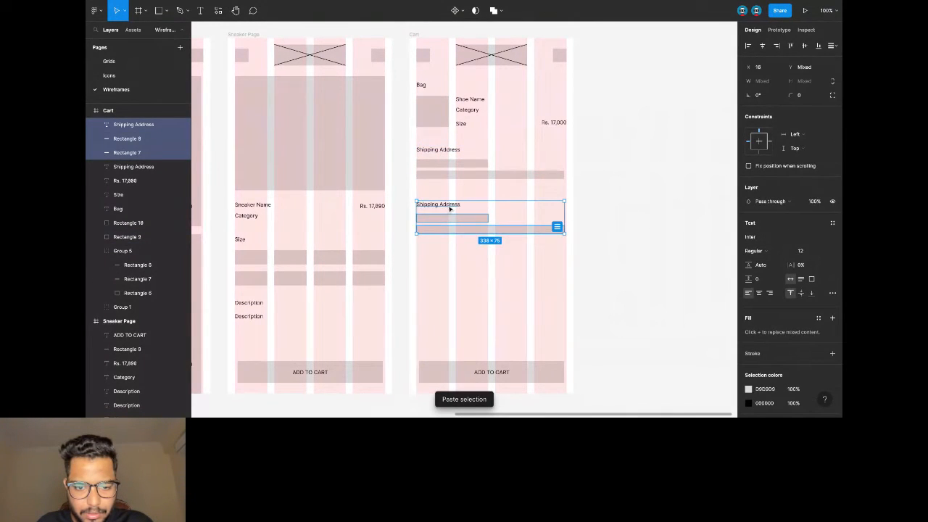
pyautogui.doubleClick(448, 206)
pyautogui.write('Paymen')
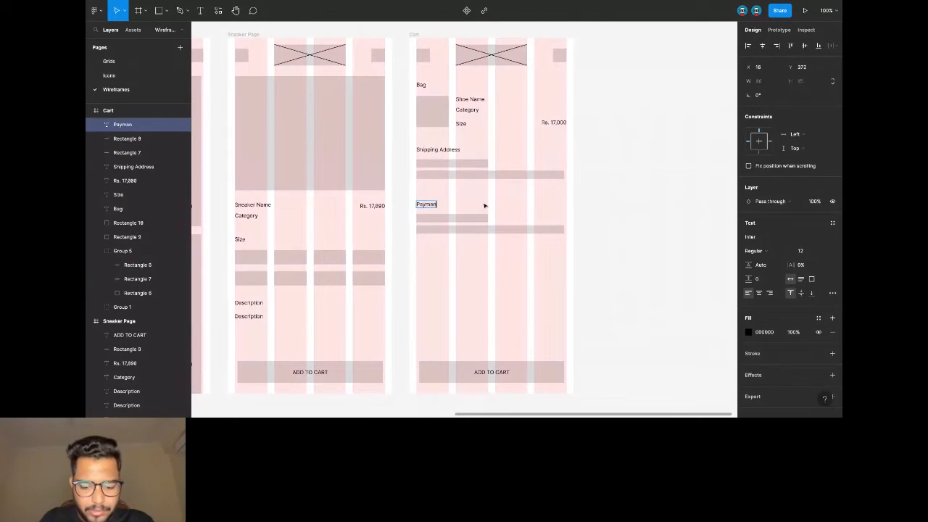
pyautogui.write('t Method')
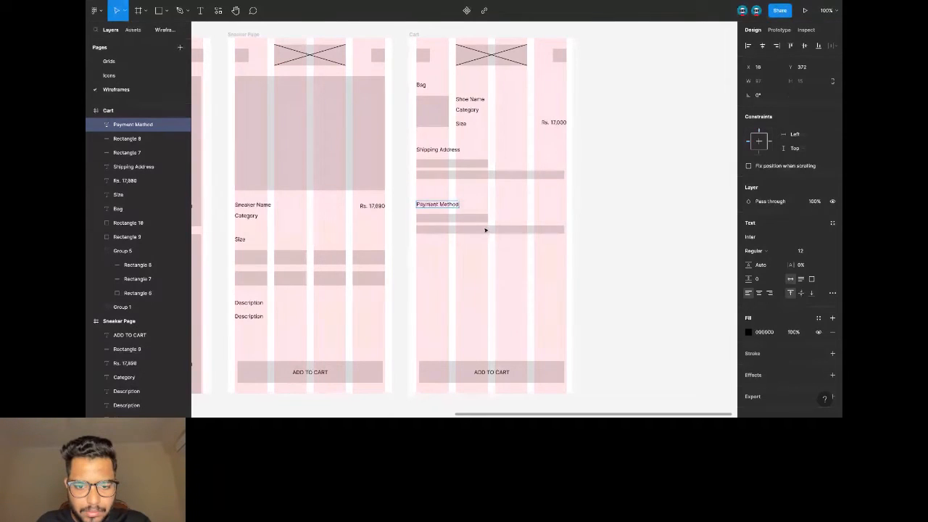
# Delete the short bar under Payment Method and nudge the full-width bar up beneath it.
pyautogui.click(482, 220)
pyautogui.press('Delete')
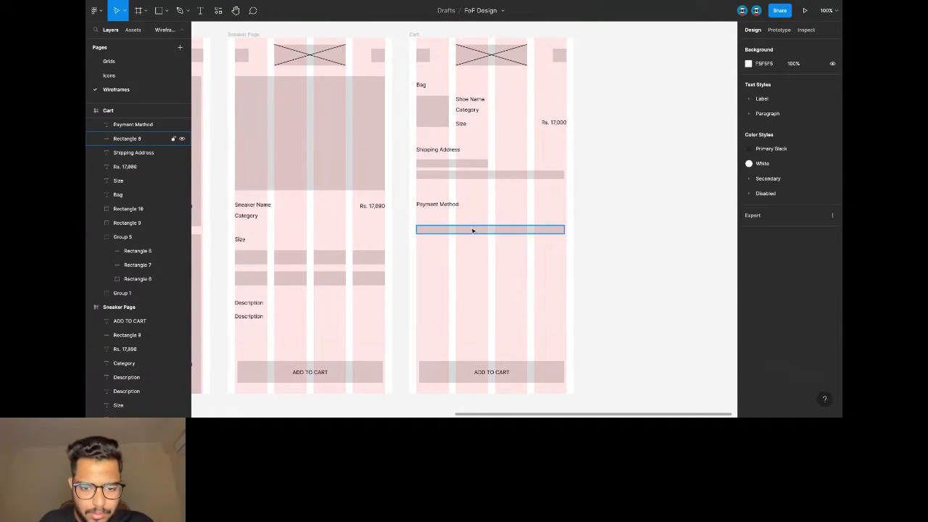
pyautogui.click(471, 230)
pyautogui.hotkey('shift', 'Up')
pyautogui.hotkey('shift', 'Up')
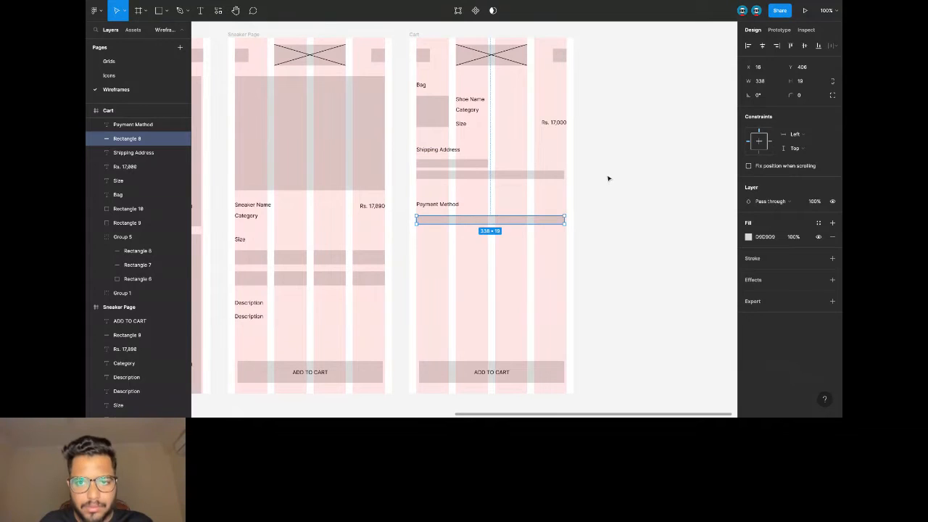
pyautogui.click(608, 178)
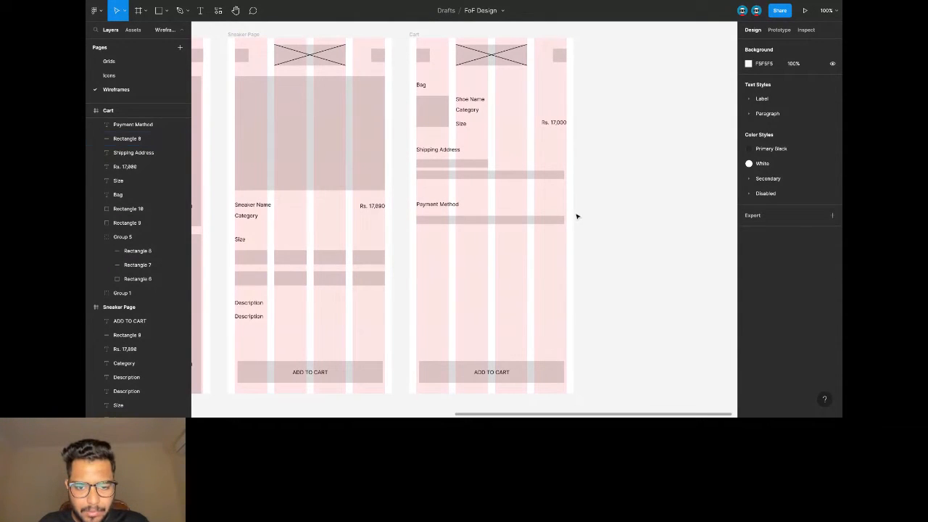
# Add a 'Subtotal' label below the payment bar, copied from Payment Method.
pyautogui.click(448, 205)
pyautogui.hotkey('ctrl', 'c')
pyautogui.hotkey('ctrl', 'v')
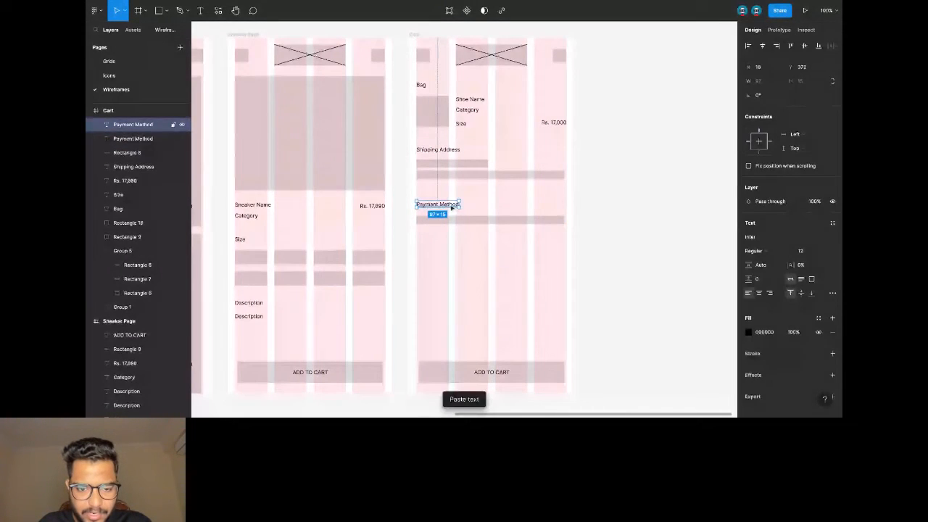
pyautogui.moveTo(452, 208); pyautogui.dragTo(452, 247)
pyautogui.press('Return')
pyautogui.write('S')
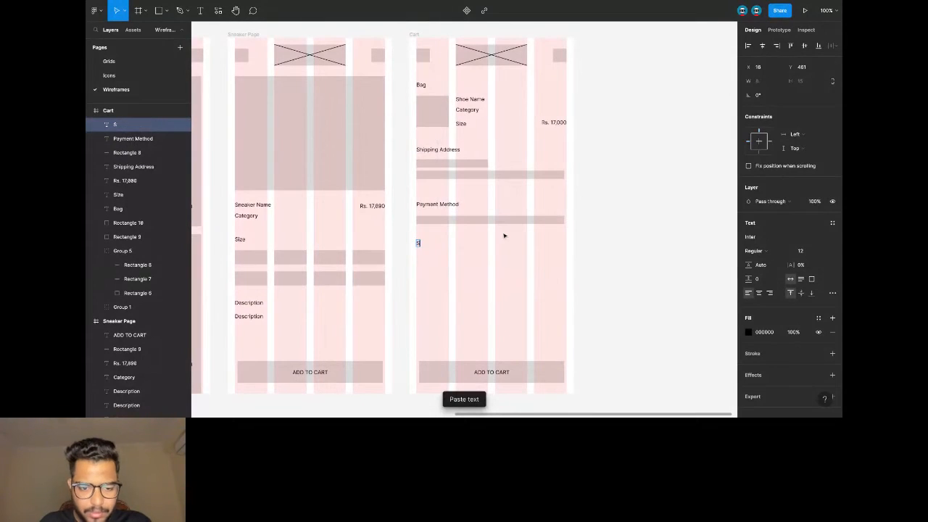
pyautogui.write('ubtotal')
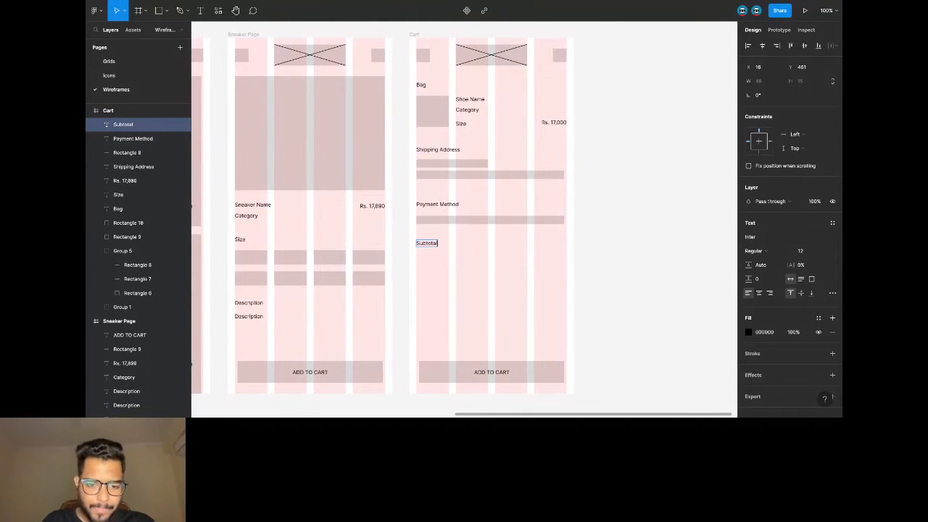
pyautogui.press('Escape')
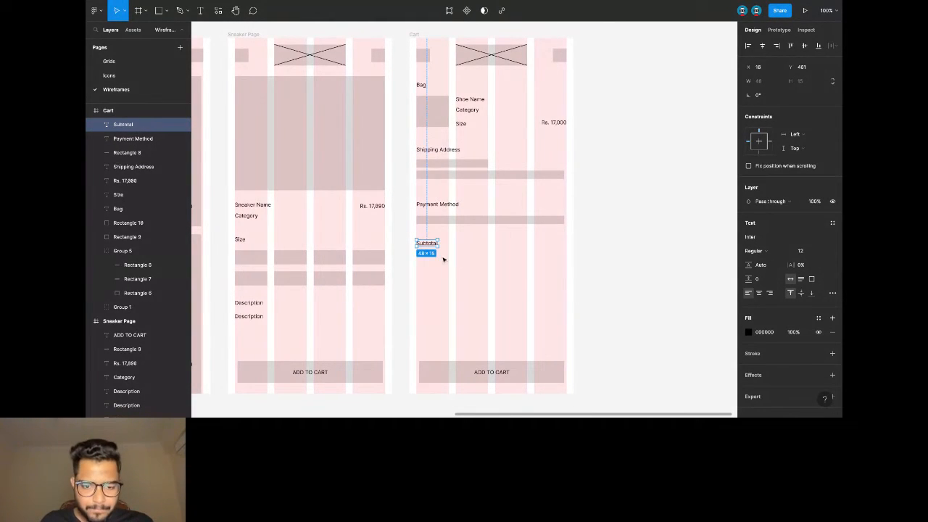
# Place a Rs. 17,000 price at the right of Subtotal, aligned with the price above.
pyautogui.hotkey('ctrl', 'c')
pyautogui.hotkey('ctrl', 'v')
pyautogui.hotkey('shift', 'Right')
pyautogui.hotkey('shift', 'Right')
pyautogui.hotkey('shift', 'Right')
pyautogui.hotkey('shift', 'Right')
pyautogui.hotkey('shift', 'Right')
pyautogui.hotkey('shift', 'Right')
pyautogui.hotkey('shift', 'Right')
pyautogui.hotkey('shift', 'Right')
pyautogui.hotkey('shift', 'Right')
pyautogui.hotkey('shift', 'Right')
pyautogui.hotkey('shift', 'Right')
pyautogui.hotkey('shift', 'Right')
pyautogui.hotkey('shift', 'Right')
pyautogui.hotkey('shift', 'Right')
pyautogui.hotkey('shift', 'Right')
pyautogui.hotkey('shift', 'Right')
pyautogui.hotkey('shift', 'Right')
pyautogui.hotkey('shift', 'Right')
pyautogui.hotkey('shift', 'Right')
pyautogui.hotkey('shift', 'Right')
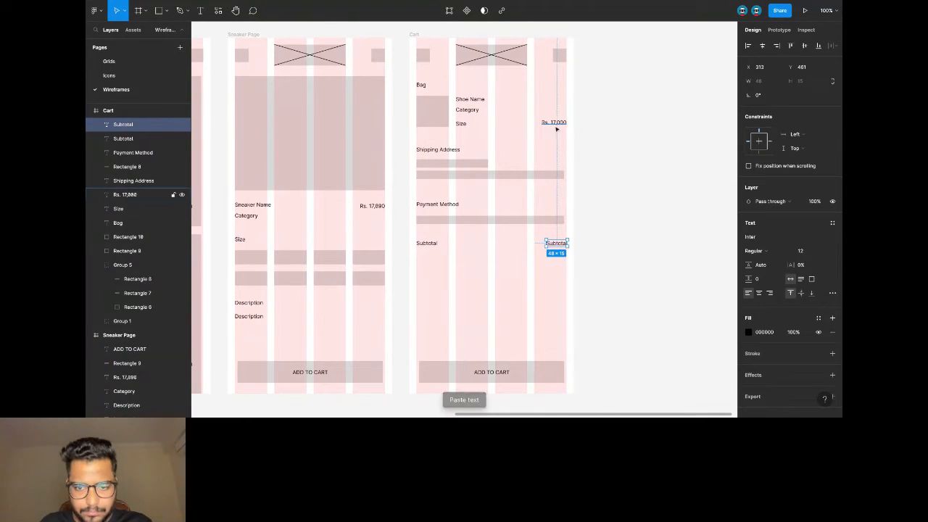
pyautogui.click(555, 122)
pyautogui.hotkey('ctrl', 'c')
pyautogui.click(556, 243)
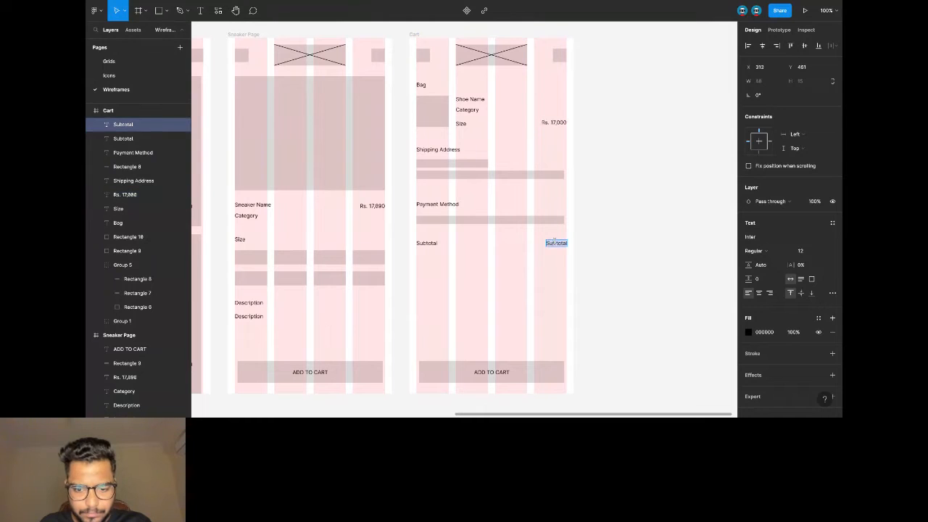
pyautogui.hotkey('ctrl', 'shift', 'r')
pyautogui.moveTo(557, 244); pyautogui.dragTo(553, 243)
pyautogui.click(618, 250)
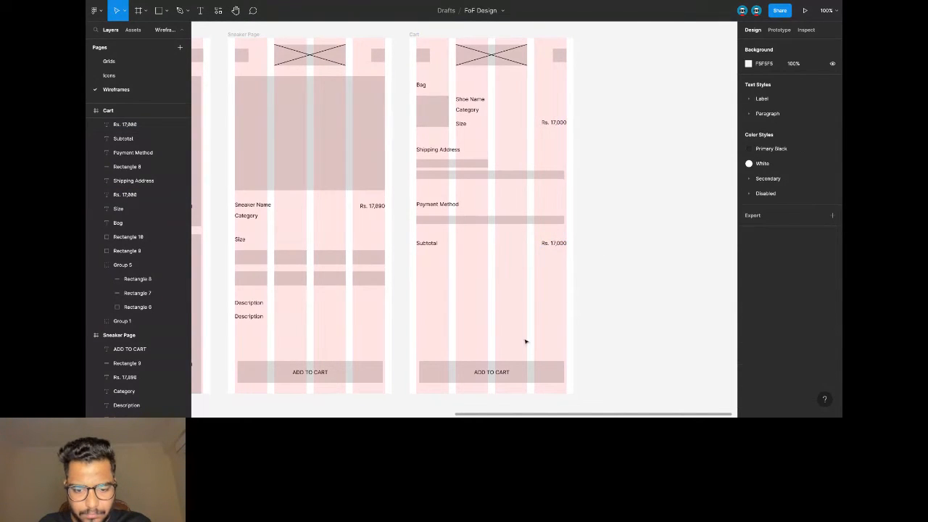
# Relabel the ADD TO CART button as 'CHECKOUT'.
pyautogui.scroll(-1, 522, 323)
pyautogui.click(491, 370)
pyautogui.press('Return')
pyautogui.write('Ch')
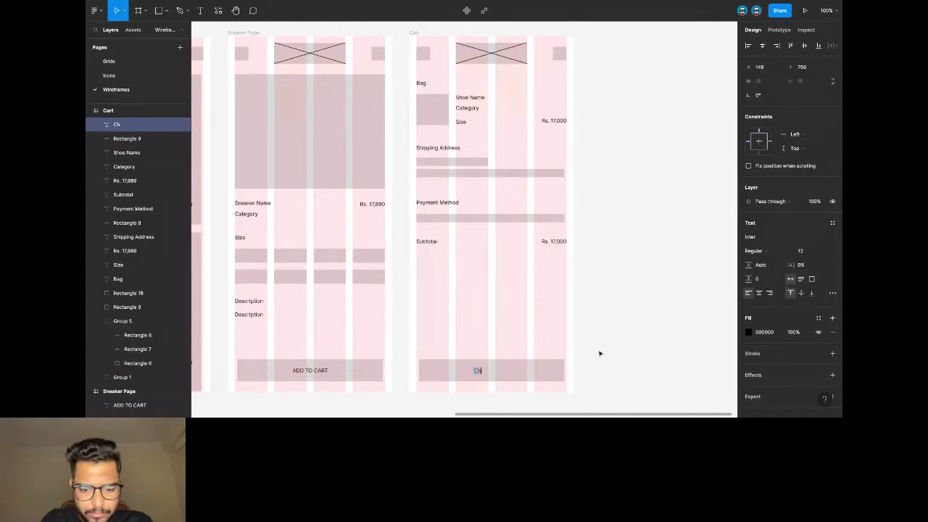
pyautogui.press('BackSpace')
pyautogui.write('HECK')
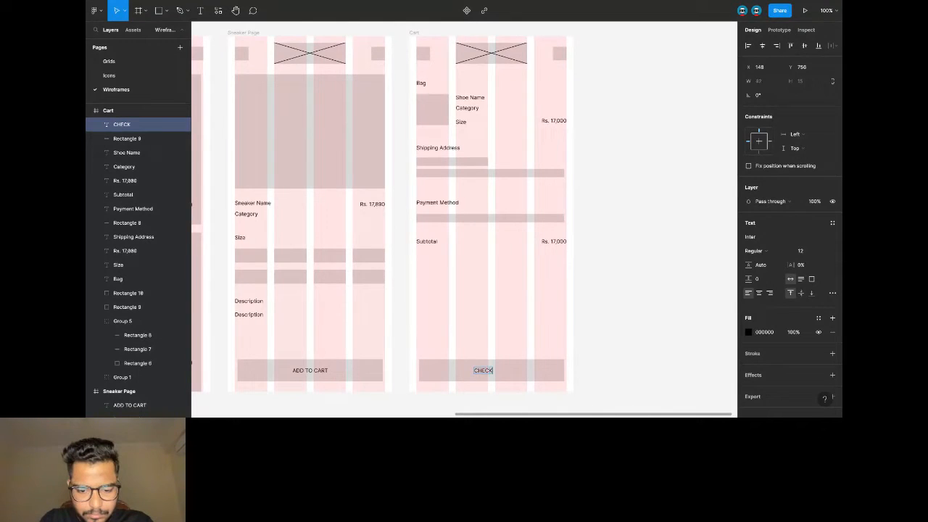
pyautogui.write('OUT')
# Duplicate the whole Cart frame, placing the copy to its right.
pyautogui.click(629, 261)
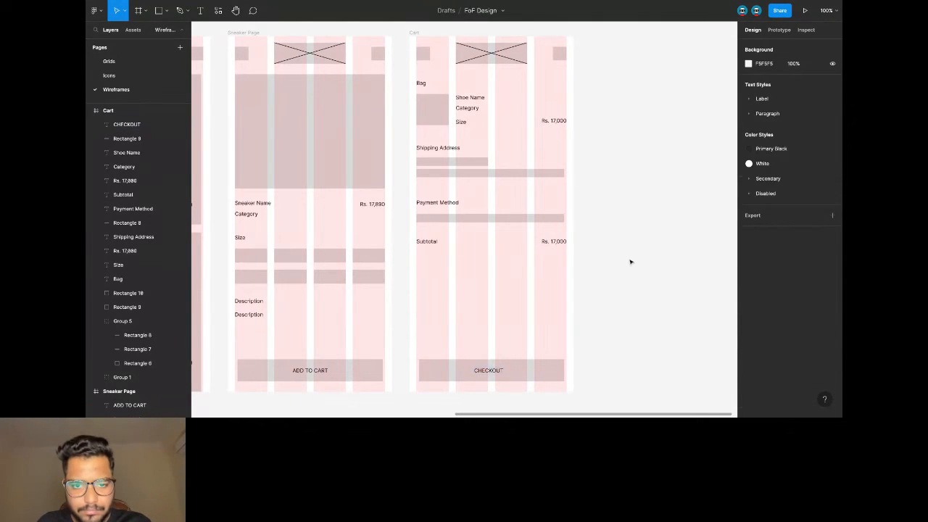
pyautogui.scroll(-3, 630, 261)
pyautogui.hscroll(-3, 631, 260)
pyautogui.hscroll(5, 631, 260)
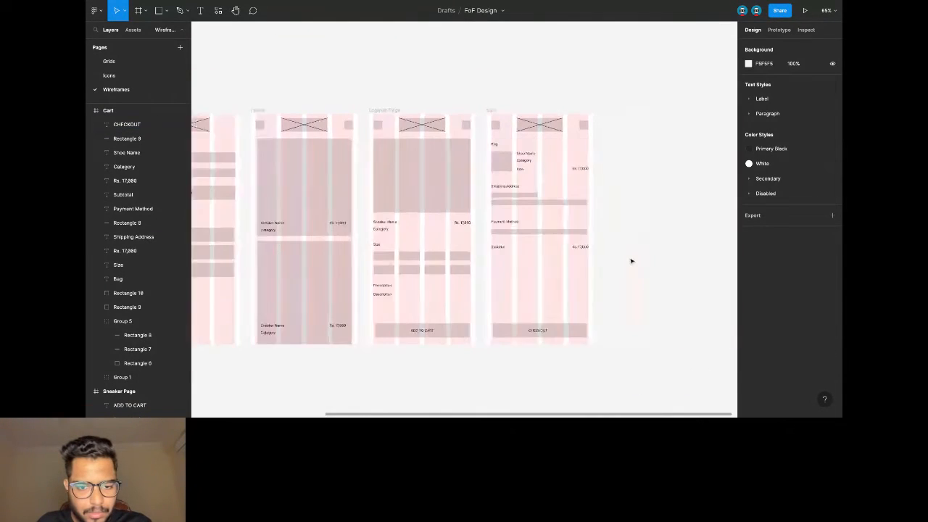
pyautogui.click(404, 111)
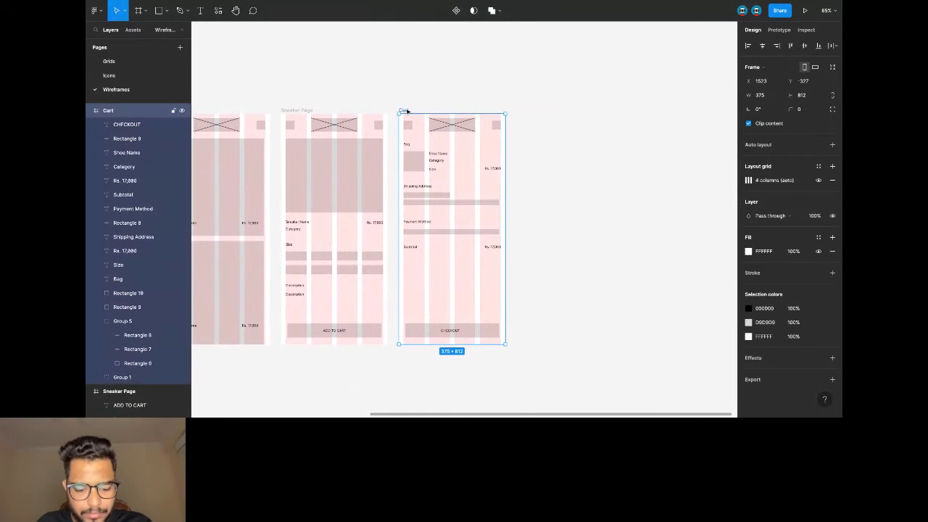
pyautogui.hotkey('ctrl', 'v')
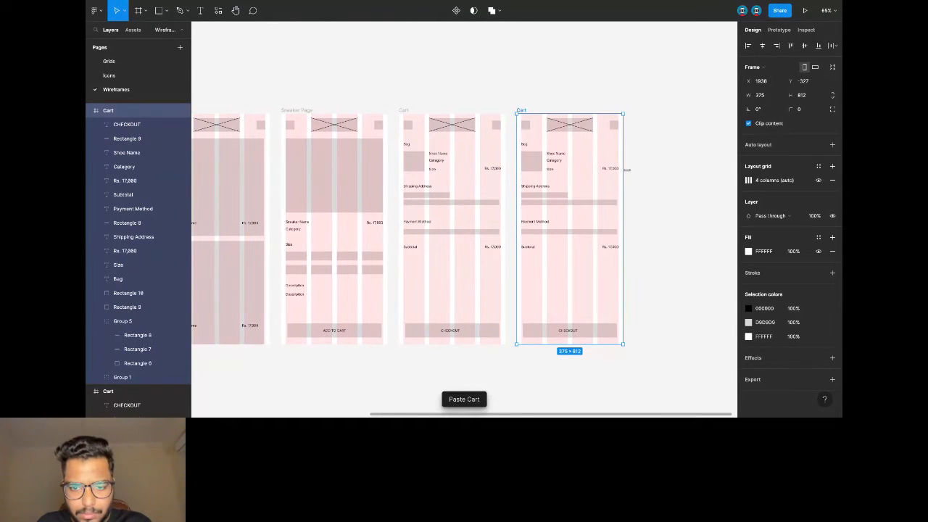
pyautogui.hscroll(2, 626, 169)
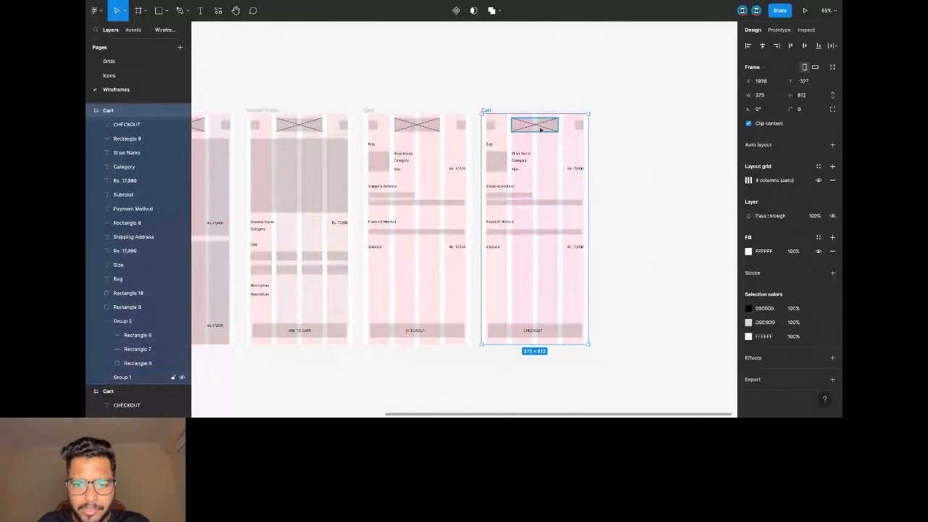
# Remove the two small header squares from the copied Cart frame.
pyautogui.click(492, 127)
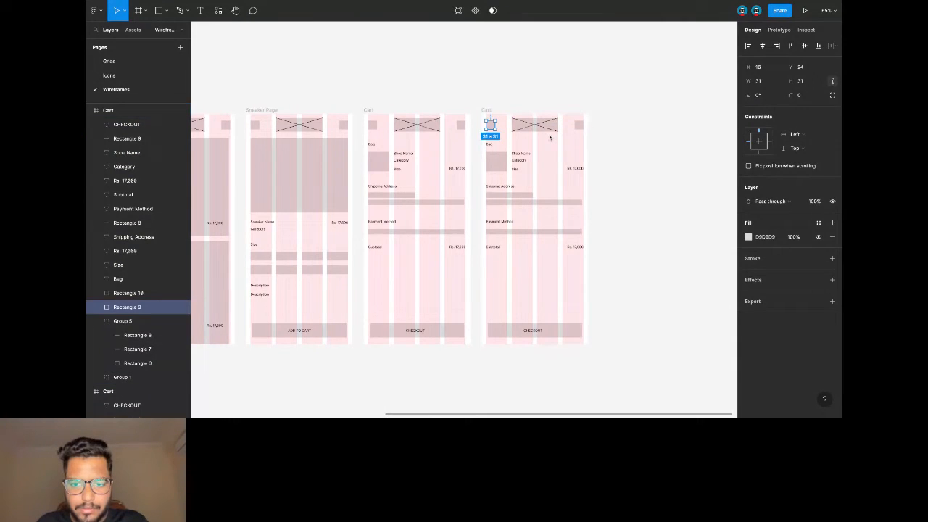
pyautogui.moveTo(555, 151); pyautogui.dragTo(577, 259)
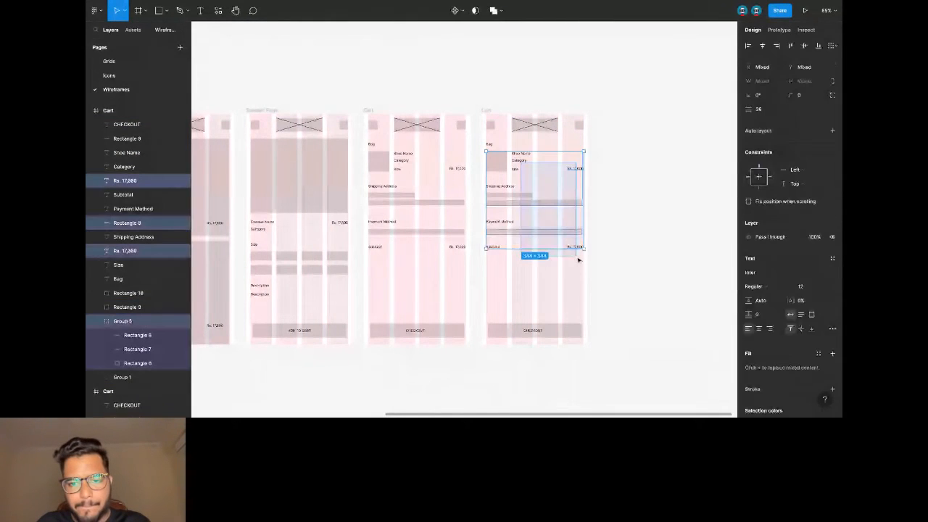
pyautogui.click(491, 125)
pyautogui.keyDown('shift'); pyautogui.click(536, 125); pyautogui.keyUp('shift')
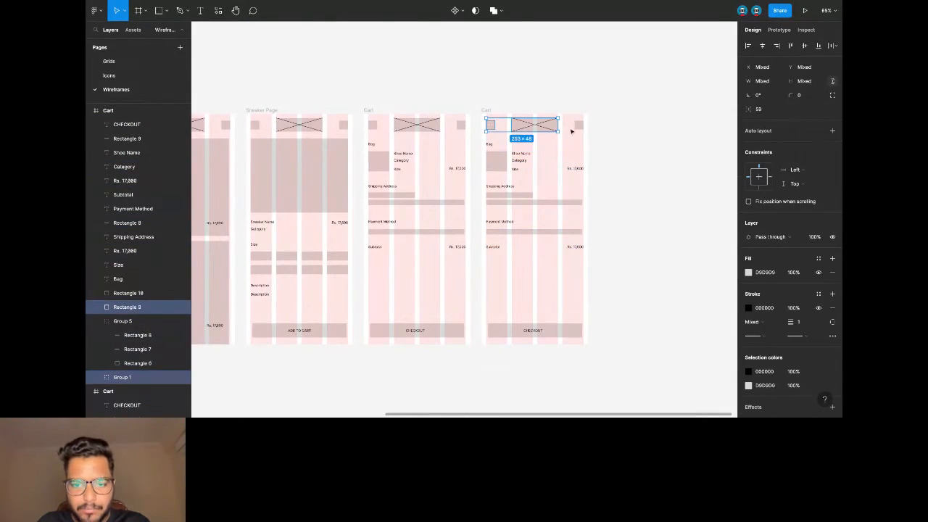
pyautogui.keyDown('shift'); pyautogui.click(578, 125); pyautogui.keyUp('shift')
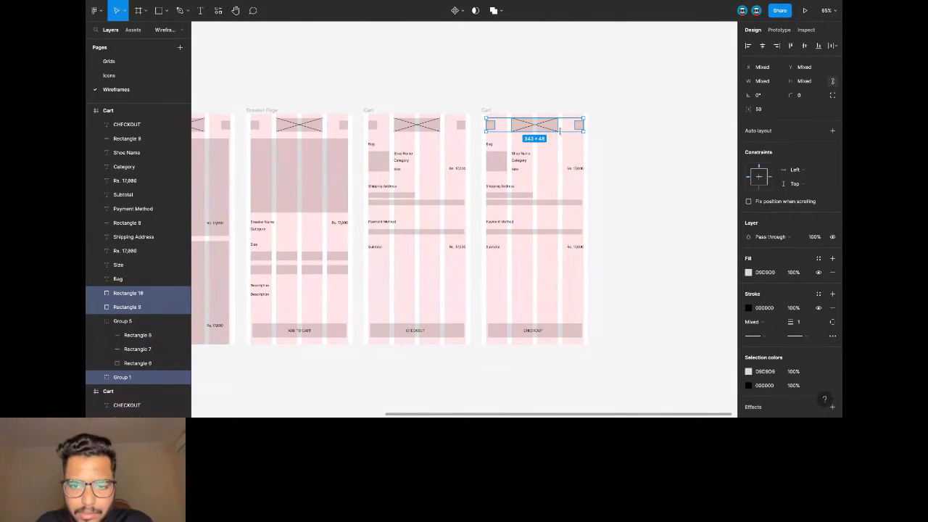
pyautogui.click(567, 128)
pyautogui.keyDown('shift'); pyautogui.click(492, 127); pyautogui.keyUp('shift')
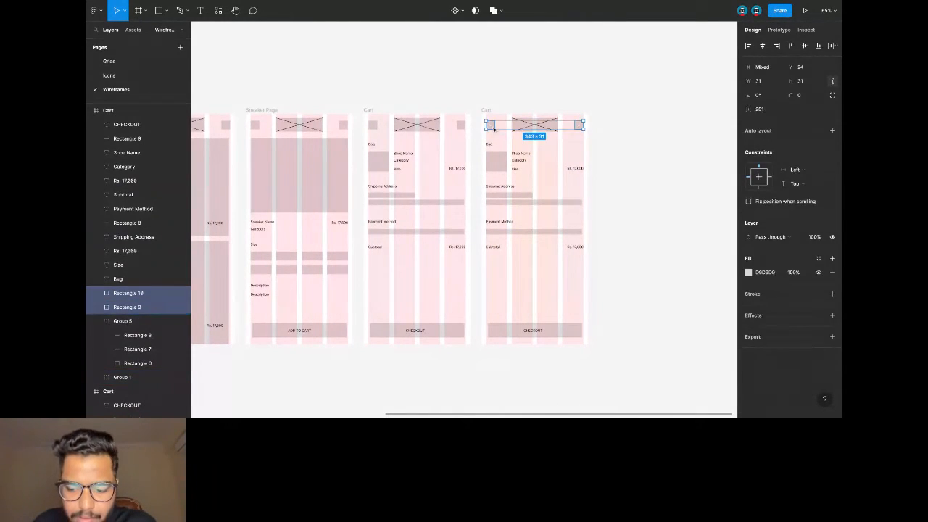
pyautogui.press('Escape')
# Delete the payment and subtotal items and shift the bag and shipping block about 205 px lower.
pyautogui.scroll(5, 531, 152)
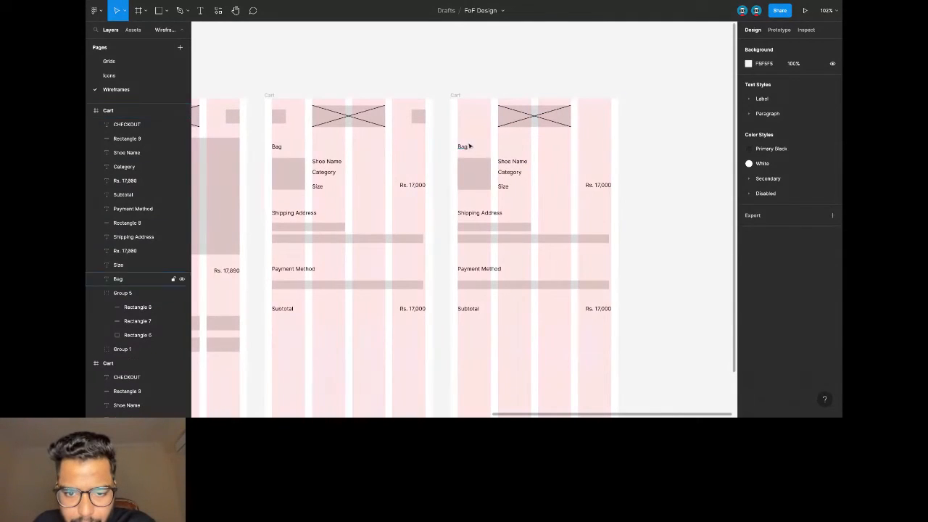
pyautogui.moveTo(604, 340); pyautogui.dragTo(460, 258)
pyautogui.press('Delete')
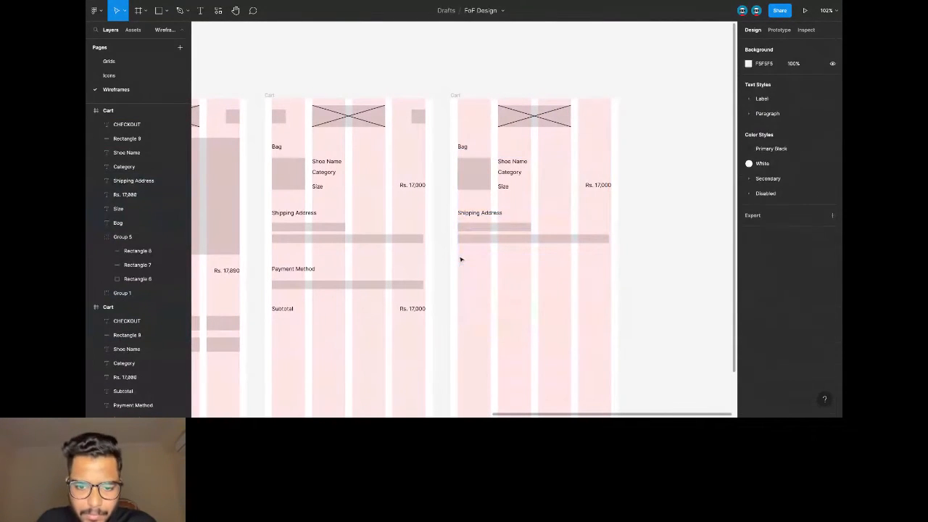
pyautogui.moveTo(461, 146); pyautogui.dragTo(548, 289)
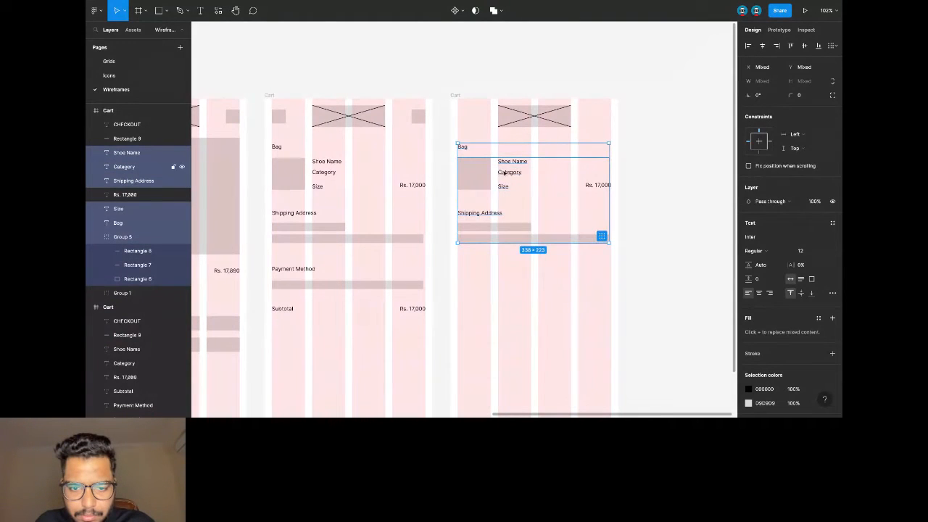
pyautogui.hotkey('shift', 'Down')
pyautogui.hotkey('shift', 'Down')
pyautogui.hotkey('shift', 'Down')
pyautogui.hotkey('shift', 'Down')
pyautogui.hotkey('shift', 'Down')
pyautogui.hotkey('shift', 'Down')
pyautogui.hotkey('shift', 'Down')
pyautogui.hotkey('shift', 'Down')
pyautogui.hotkey('shift', 'Down')
pyautogui.hotkey('shift', 'Down')
pyautogui.hotkey('shift', 'Down')
pyautogui.hotkey('shift', 'Down')
pyautogui.hotkey('shift', 'Down')
pyautogui.hotkey('shift', 'Down')
pyautogui.hotkey('shift', 'Down')
pyautogui.hotkey('shift', 'Down')
pyautogui.hotkey('shift', 'Down')
pyautogui.hotkey('shift', 'Down')
pyautogui.hotkey('shift', 'Down')
pyautogui.hotkey('shift', 'Down')
pyautogui.hotkey('ctrl', 'z')
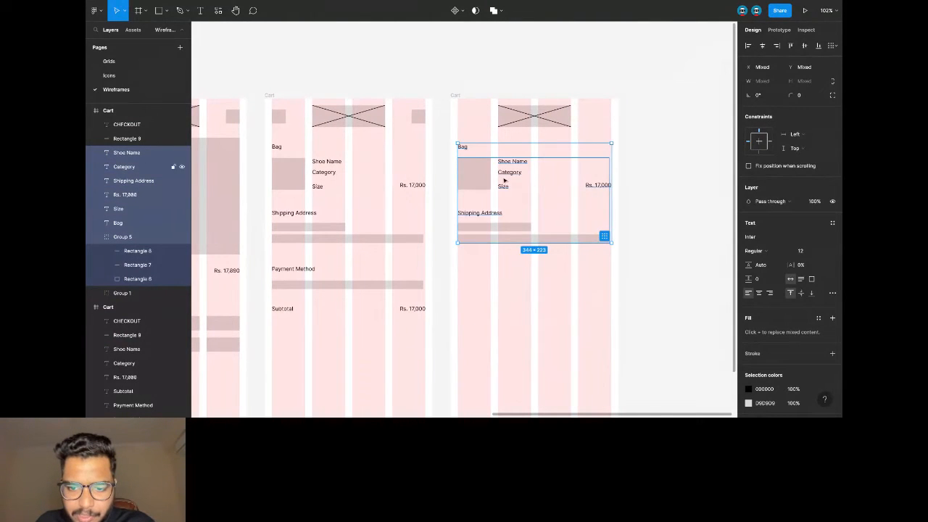
pyautogui.hotkey('shift', 'Down')
pyautogui.hotkey('shift', 'Down')
pyautogui.hotkey('shift', 'Down')
pyautogui.hotkey('shift', 'Down')
pyautogui.hotkey('shift', 'Down')
pyautogui.hotkey('shift', 'Down')
pyautogui.hotkey('shift', 'Down')
pyautogui.hotkey('shift', 'Down')
pyautogui.hotkey('shift', 'Down')
pyautogui.hotkey('shift', 'Down')
pyautogui.hotkey('shift', 'Down')
pyautogui.hotkey('shift', 'Down')
pyautogui.hotkey('shift', 'Down')
pyautogui.hotkey('shift', 'Down')
pyautogui.hotkey('shift', 'Down')
pyautogui.hotkey('shift', 'Down')
pyautogui.hotkey('shift', 'Down')
pyautogui.hotkey('shift', 'Down')
pyautogui.hotkey('shift', 'Down')
pyautogui.hotkey('shift', 'Down')
# Enlarge the image placeholder to 254.69×204 near the top and delete the shoe details and shipping text.
pyautogui.click(556, 120)
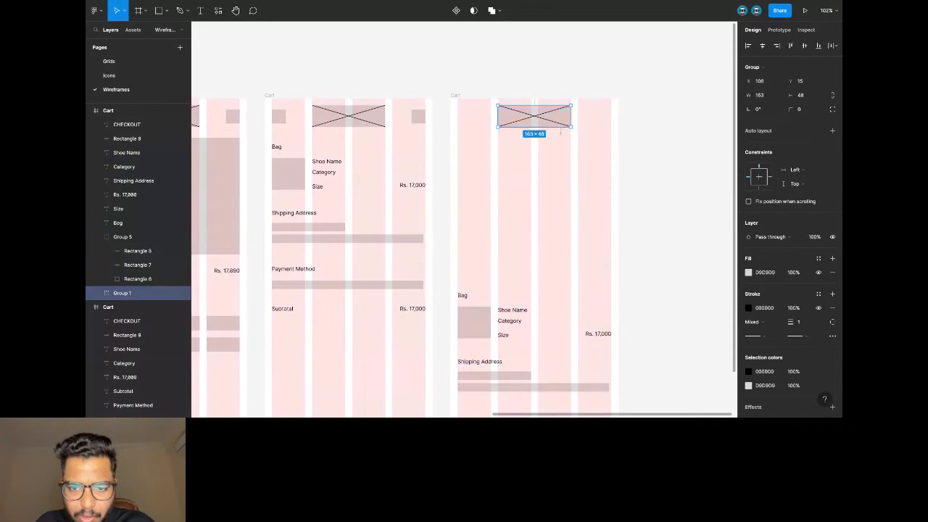
pyautogui.moveTo(571, 127); pyautogui.dragTo(555, 250)
pyautogui.scroll(-3, 550, 239)
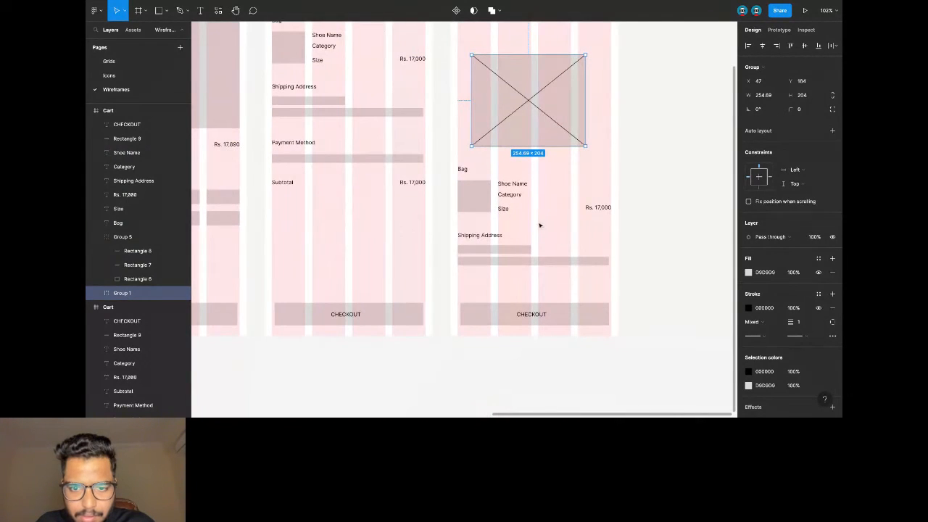
pyautogui.click(491, 196)
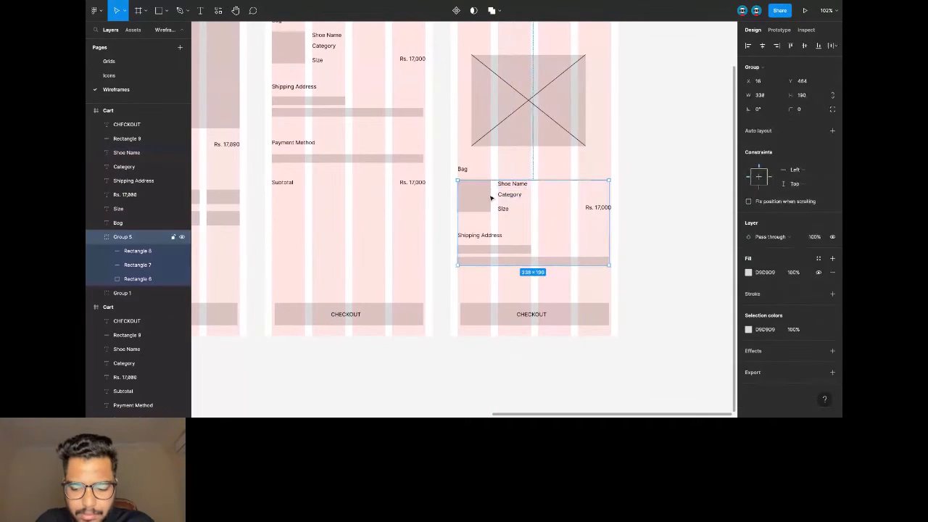
pyautogui.press('Delete')
pyautogui.moveTo(455, 179); pyautogui.dragTo(598, 264)
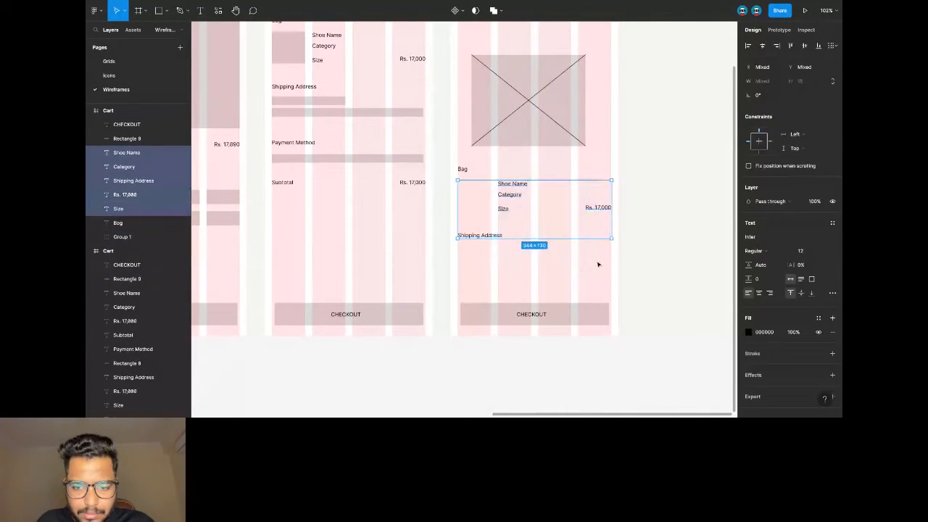
pyautogui.press('Delete')
# Centre the Bag label horizontally in the frame and retype it as 'Order completed!'.
pyautogui.click(462, 169)
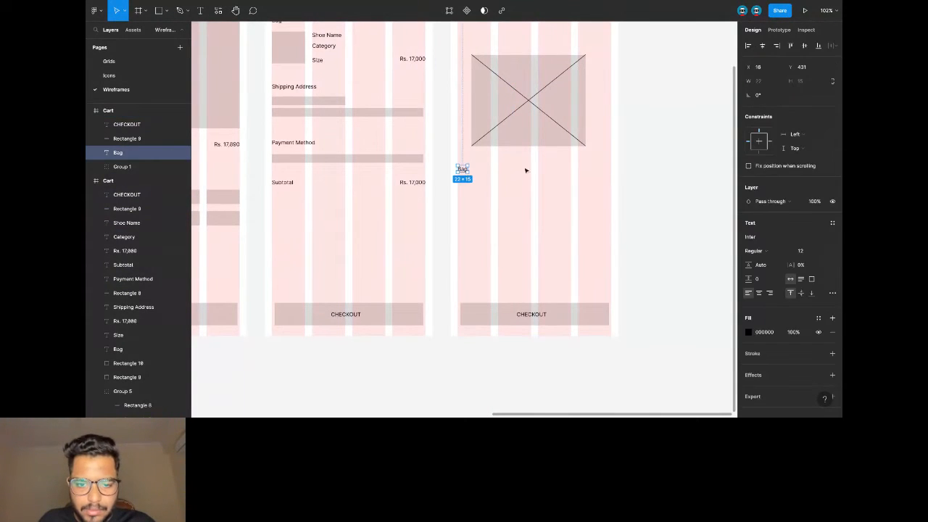
pyautogui.hotkey('alt', 'h')
pyautogui.press('Return')
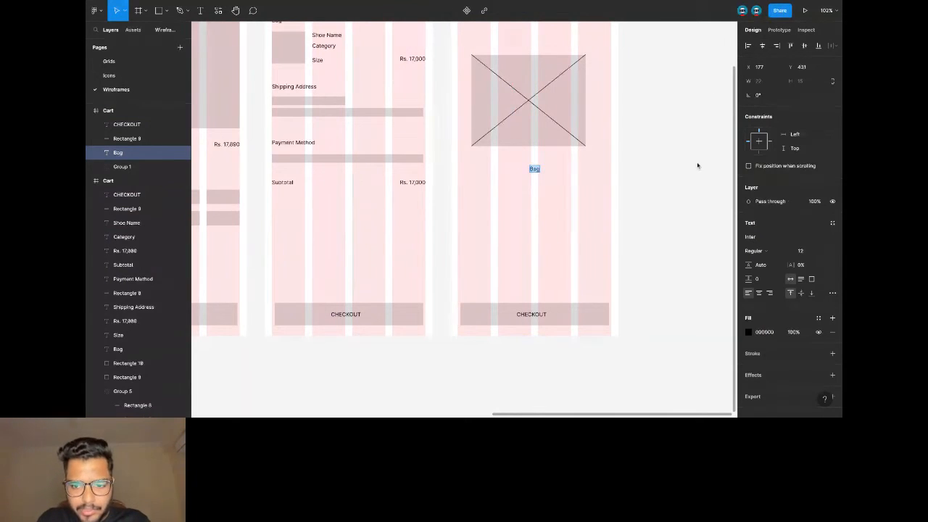
pyautogui.write('o')
pyautogui.press('BackSpace')
pyautogui.write('Order completed!')
pyautogui.press('Escape')
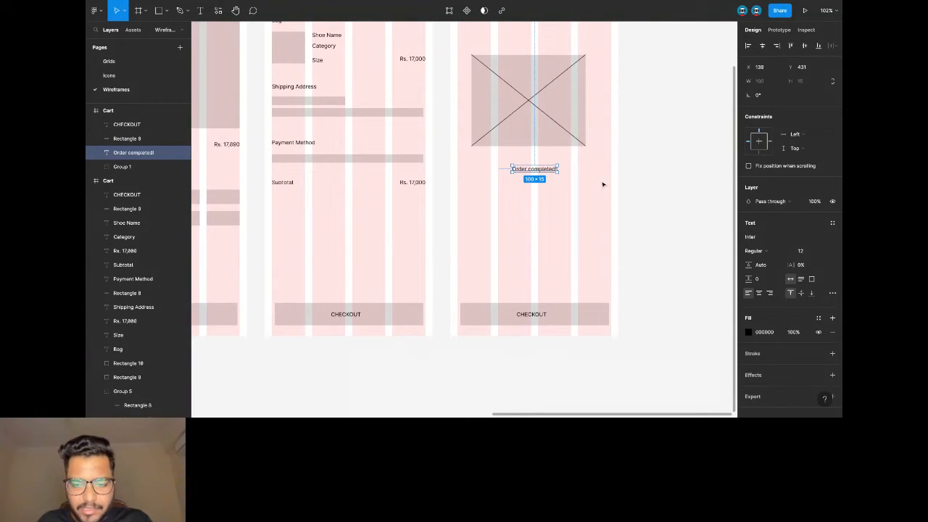
# Relabel the CHECKOUT button 'Continue Shopping' and centre the label within its button.
pyautogui.click(531, 314)
pyautogui.press('Return')
pyautogui.write('Co')
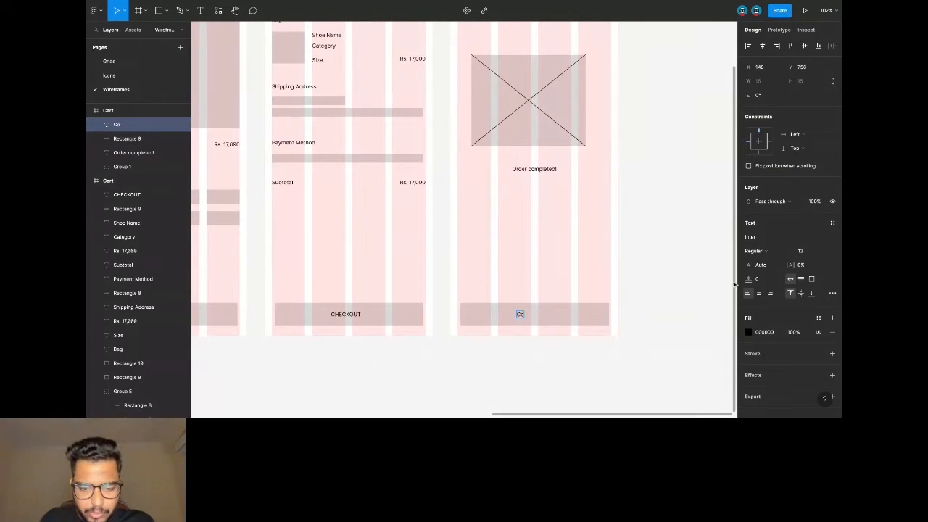
pyautogui.write('nt')
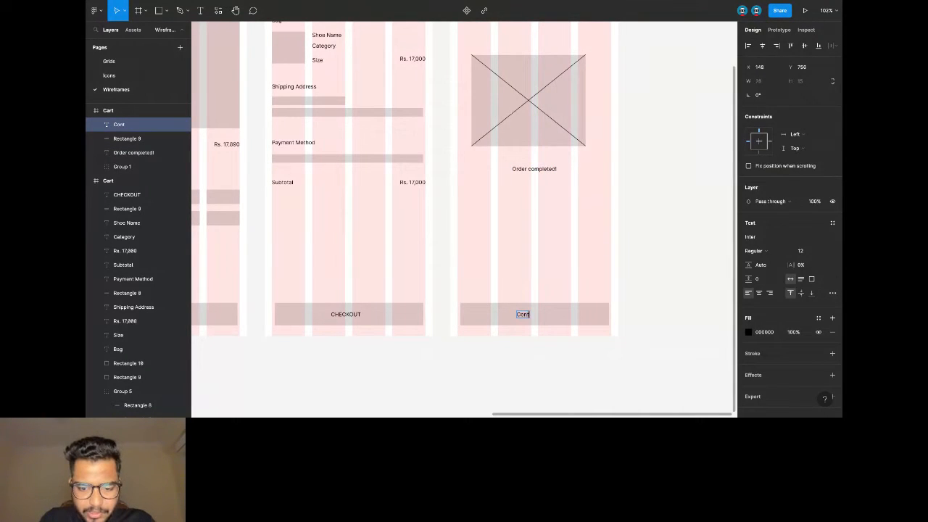
pyautogui.write('inue Sh')
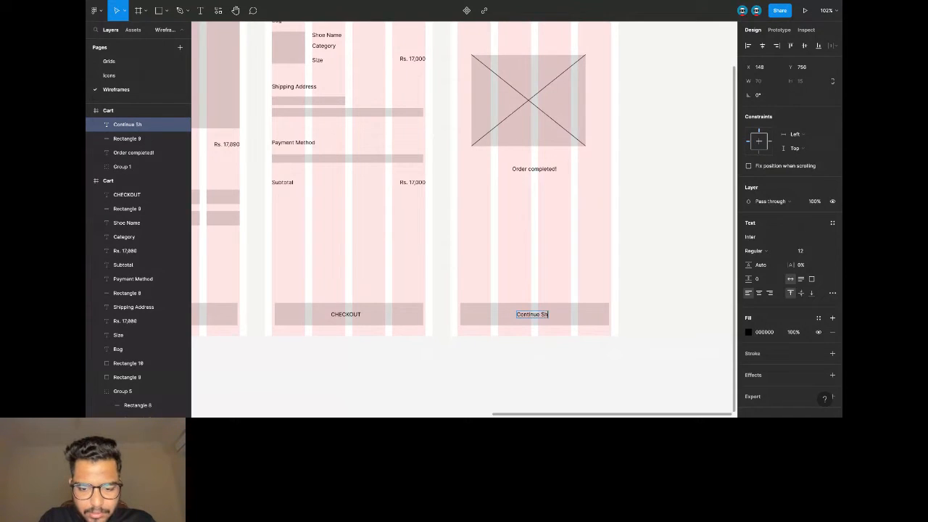
pyautogui.write('opping')
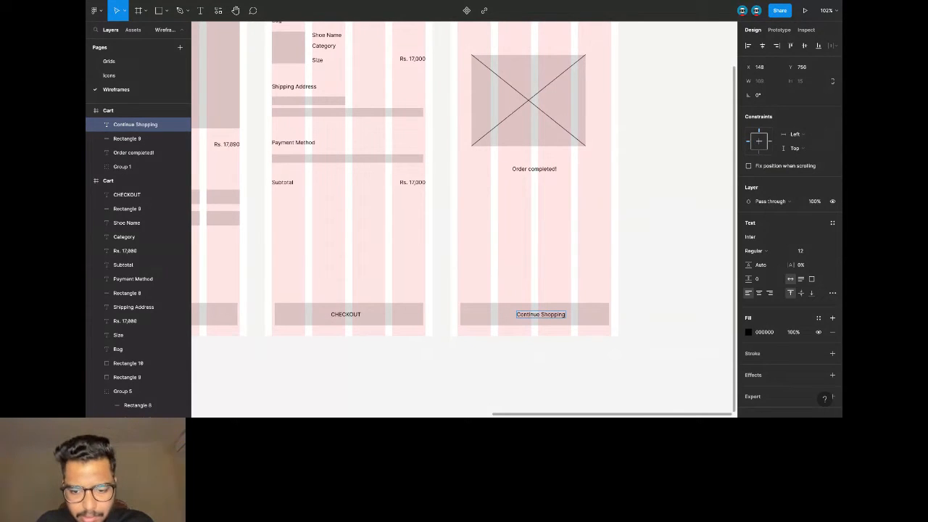
pyautogui.keyDown('shift'); pyautogui.click(601, 324); pyautogui.keyUp('shift')
pyautogui.click(762, 45)
pyautogui.click(656, 132)
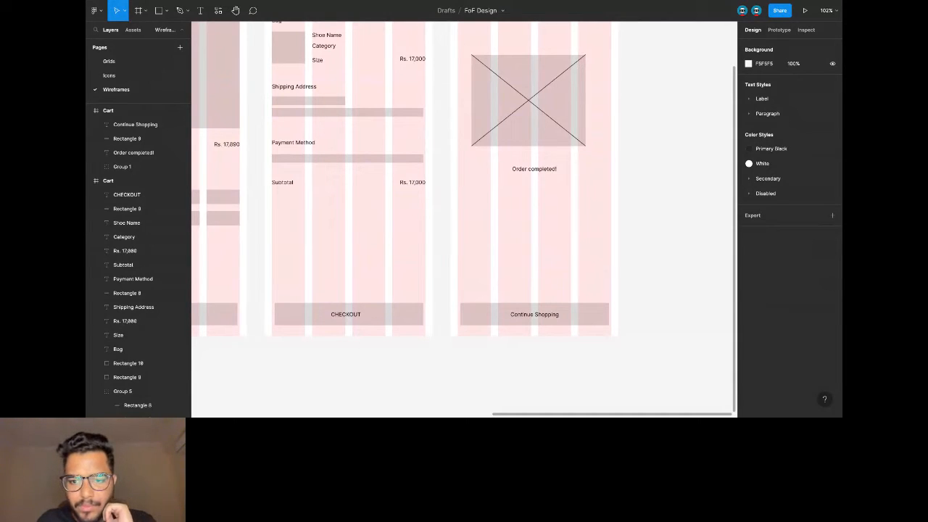
# Pan across the six wireframes, then hide the UI with Ctrl+\ so the canvas fills the window.
pyautogui.scroll(-5, 624, 174)
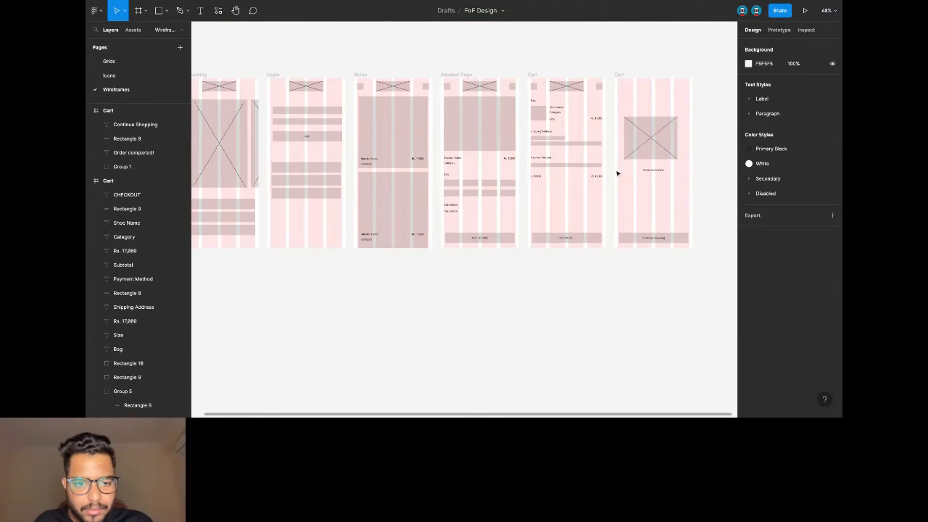
pyautogui.hscroll(-3, 617, 173)
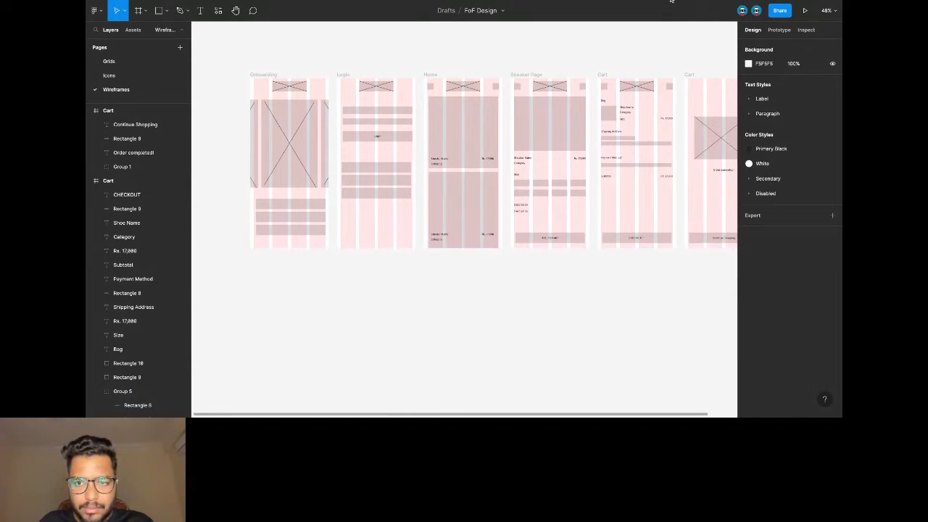
pyautogui.scroll(10, 593, 135)
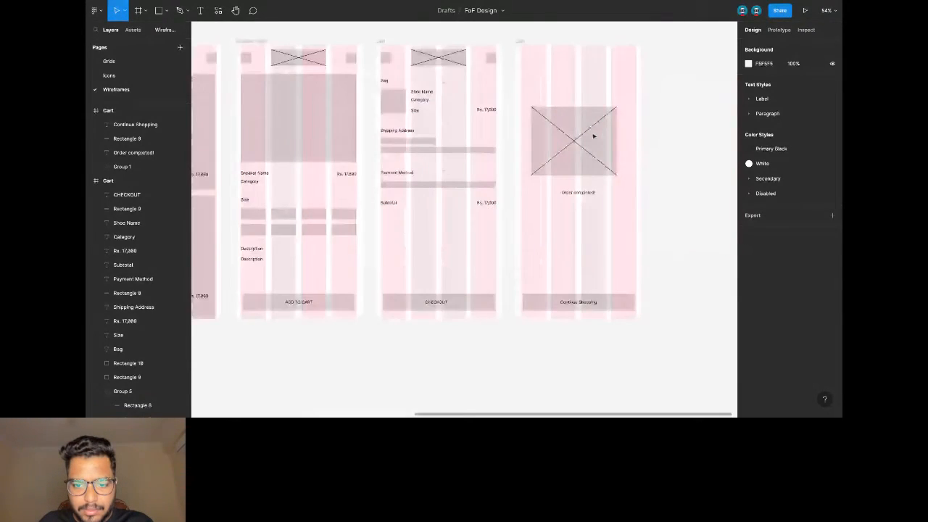
pyautogui.hscroll(-3, 592, 136)
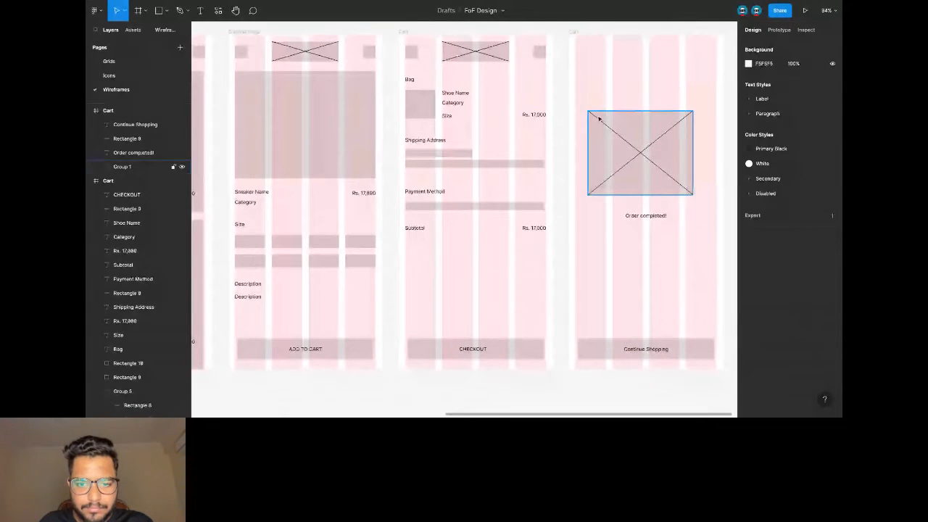
pyautogui.hotkey('ctrl', '\\')
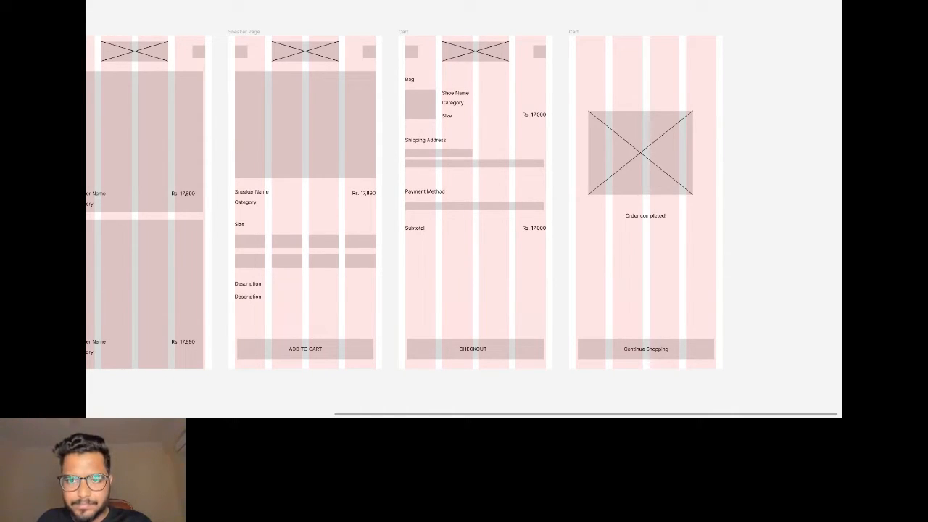
# Pan along the wireframes and restore the hidden interface with Ctrl+\.
pyautogui.scroll(-3, 666, 108)
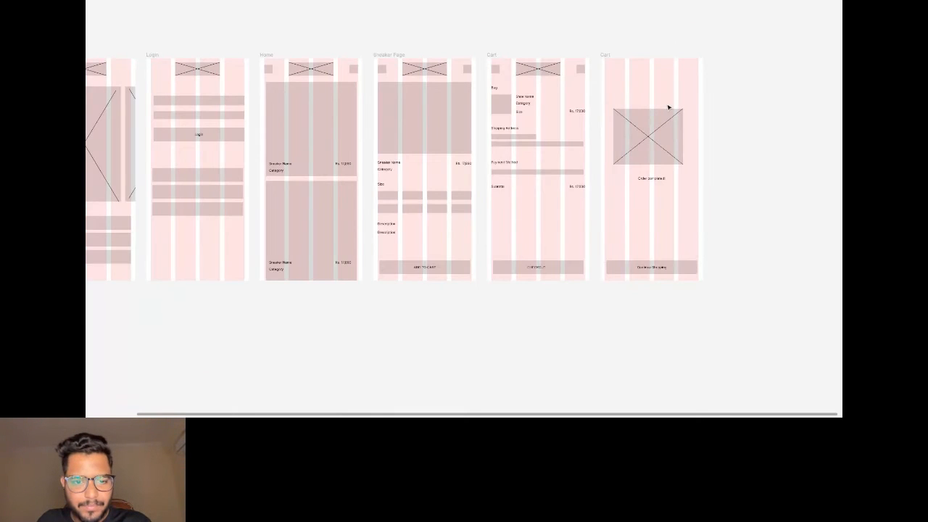
pyautogui.hscroll(-5, 668, 107)
pyautogui.hscroll(2, 668, 107)
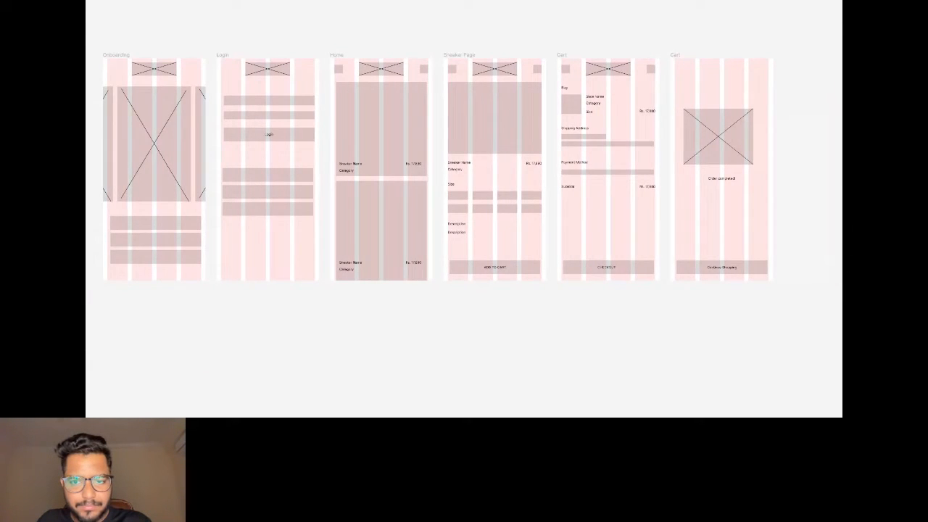
pyautogui.hscroll(2, 681, 102)
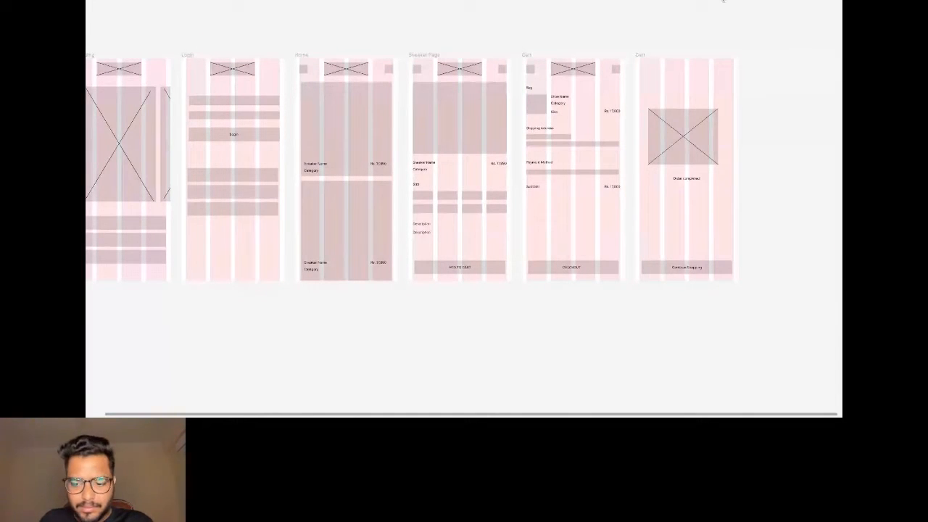
pyautogui.hotkey('ctrl', '\\')
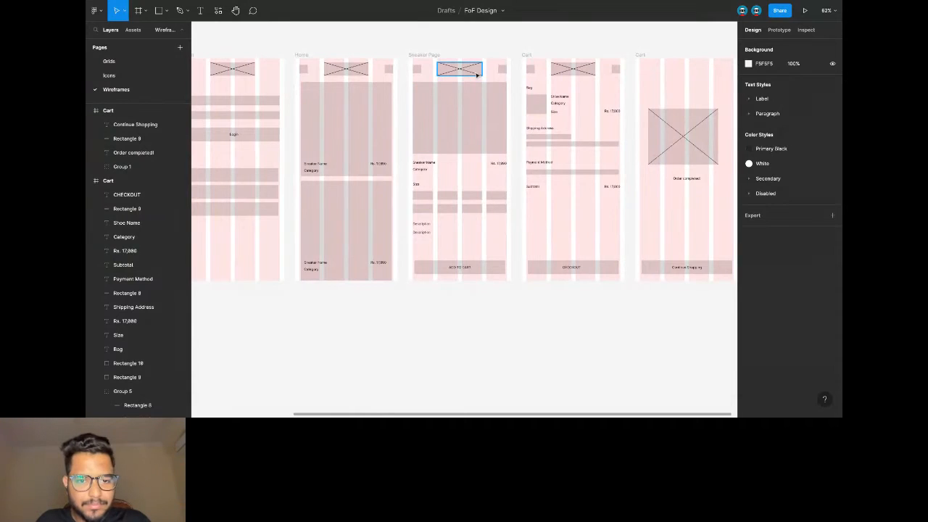
# Switch to the Grids page showing the iPhone 13 mini - 2 and Spacers frames.
pyautogui.hscroll(-3, 477, 74)
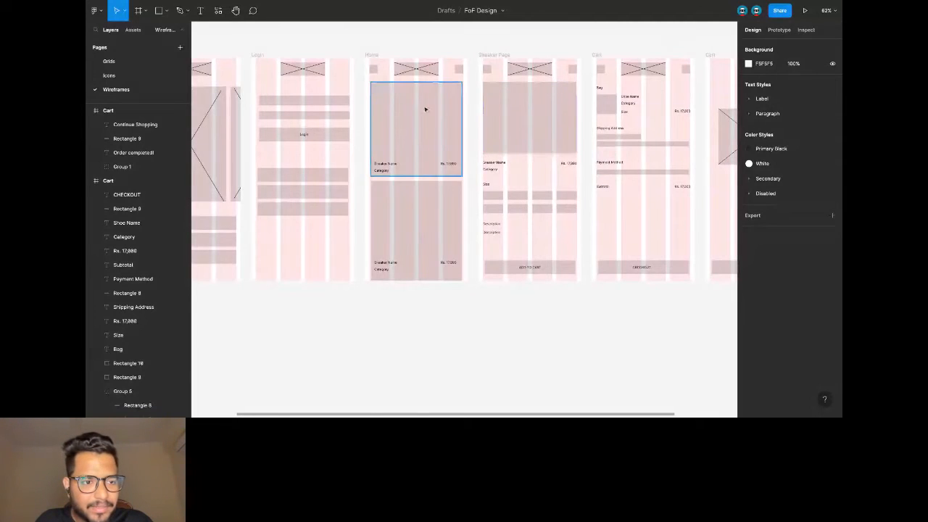
pyautogui.hscroll(-6, 425, 108)
pyautogui.hscroll(-1, 422, 108)
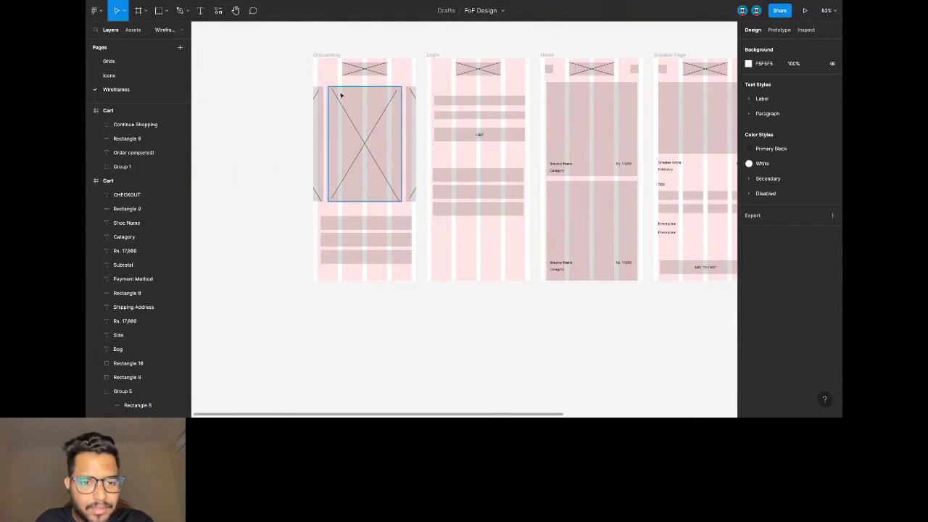
pyautogui.keyDown('ctrl'); pyautogui.scroll(2, 316, 89); pyautogui.keyUp('ctrl')
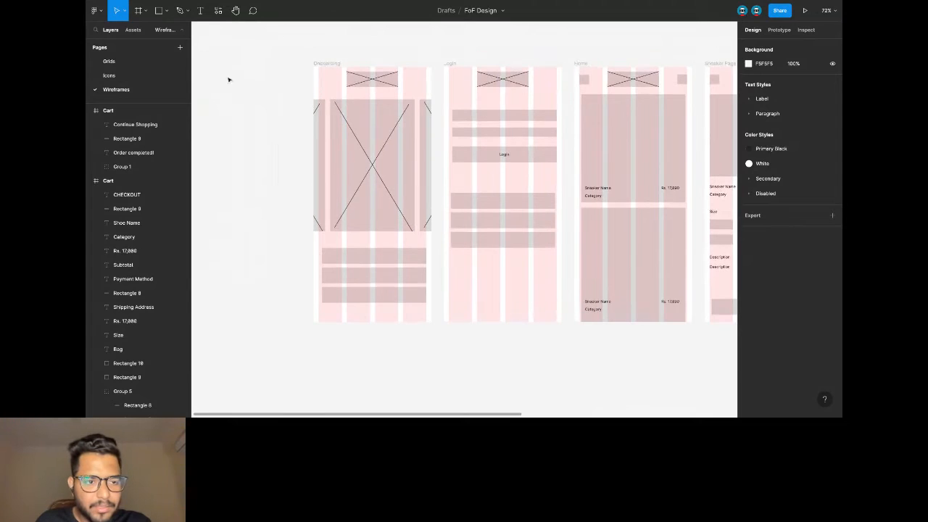
pyautogui.click(126, 65)
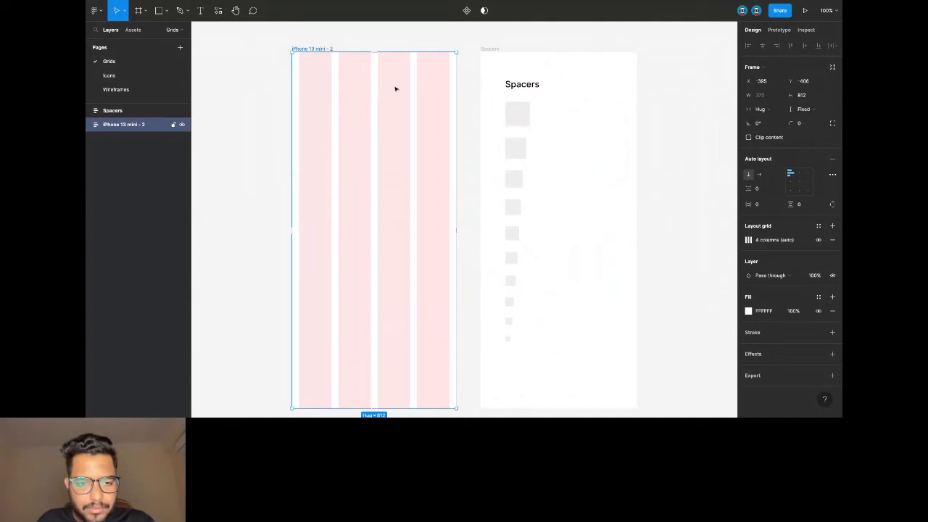
# Inspect the iPhone 13 mini frame's column layout grid settings, then select the Spacers frame.
pyautogui.click(375, 44)
pyautogui.keyDown('ctrl'); pyautogui.scroll(-2, 375, 44); pyautogui.keyUp('ctrl')
pyautogui.click(339, 47)
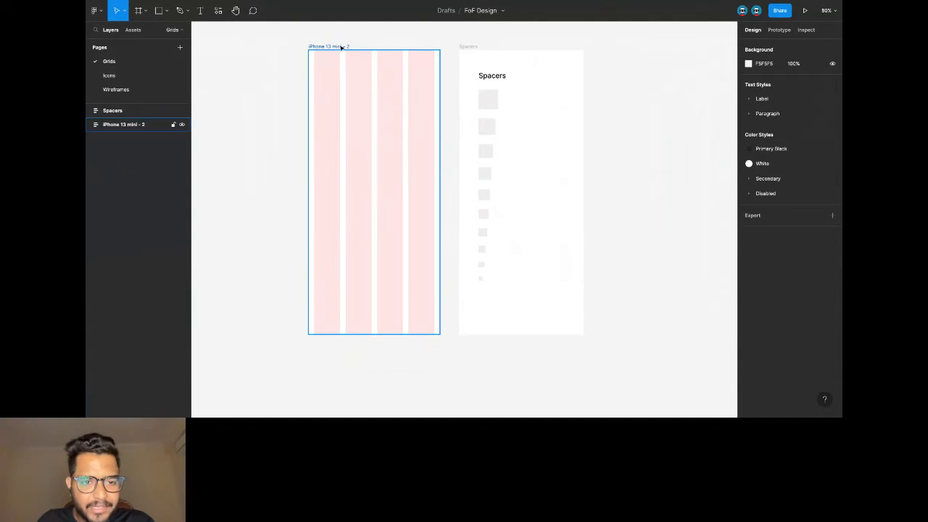
pyautogui.click(340, 51)
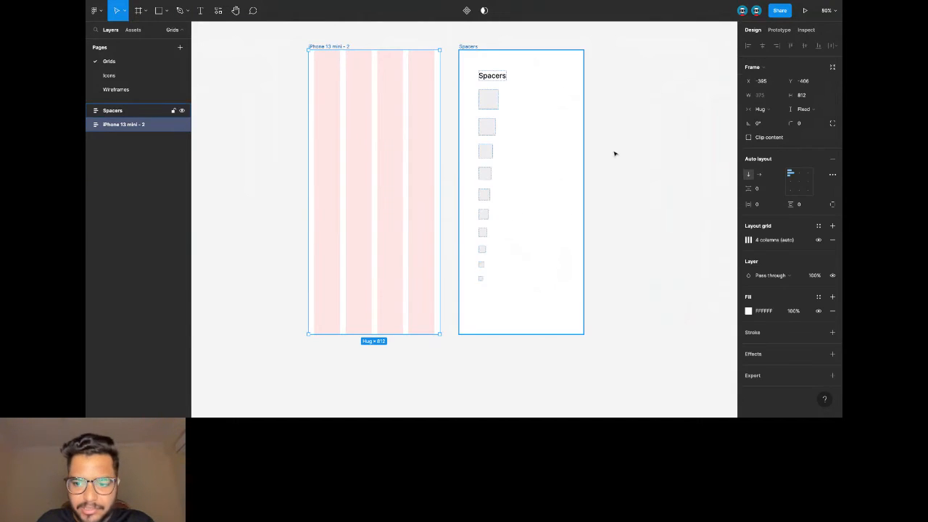
pyautogui.click(747, 239)
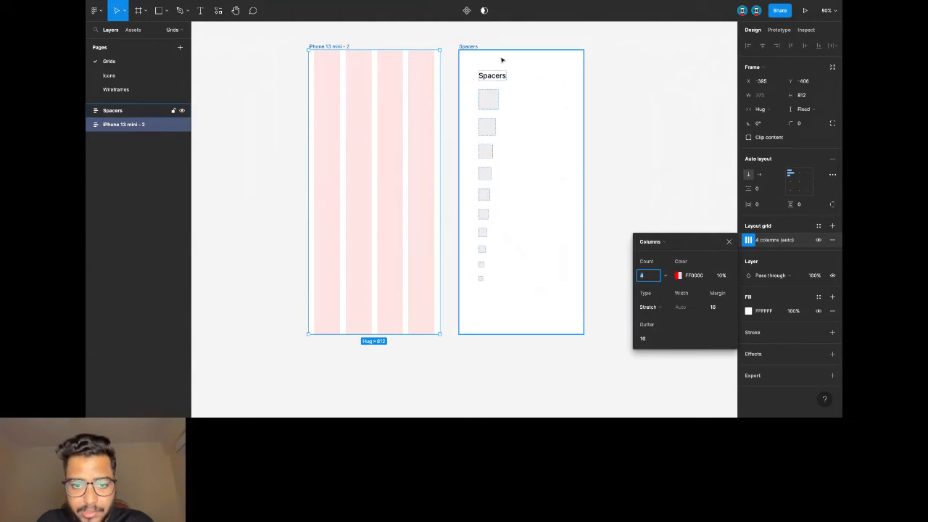
pyautogui.click(465, 48)
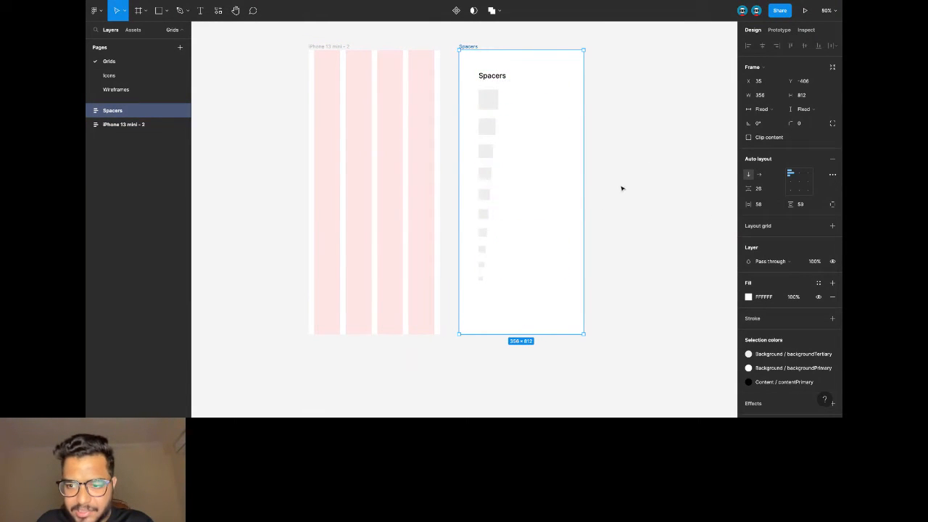
# Marquee-select the icon frames on the Icons page, then return to the Wireframes page.
pyautogui.click(120, 78)
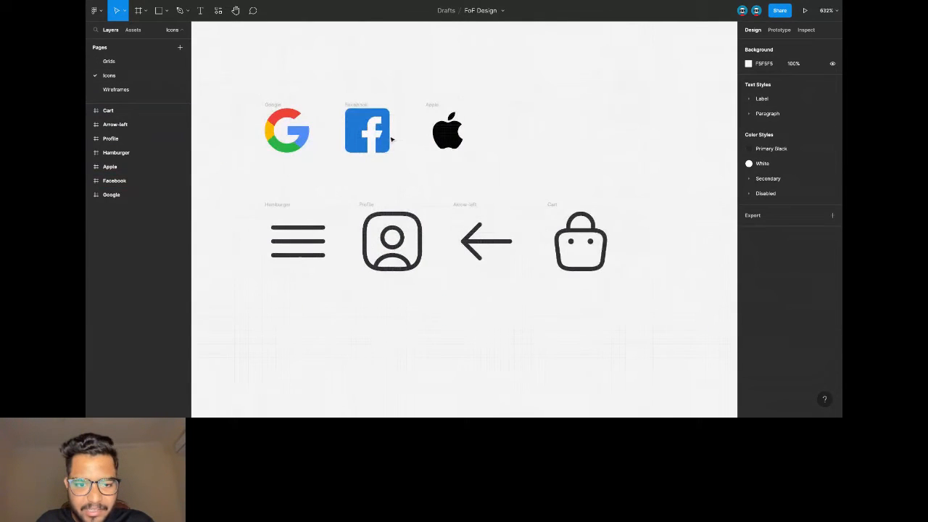
pyautogui.scroll(-1, 312, 118)
pyautogui.moveTo(254, 96); pyautogui.dragTo(623, 306)
pyautogui.click(413, 182)
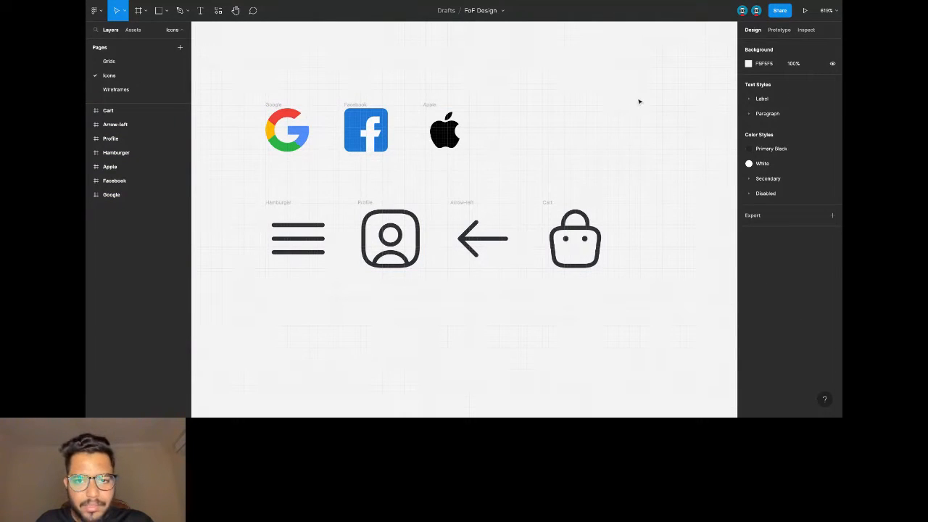
pyautogui.click(145, 94)
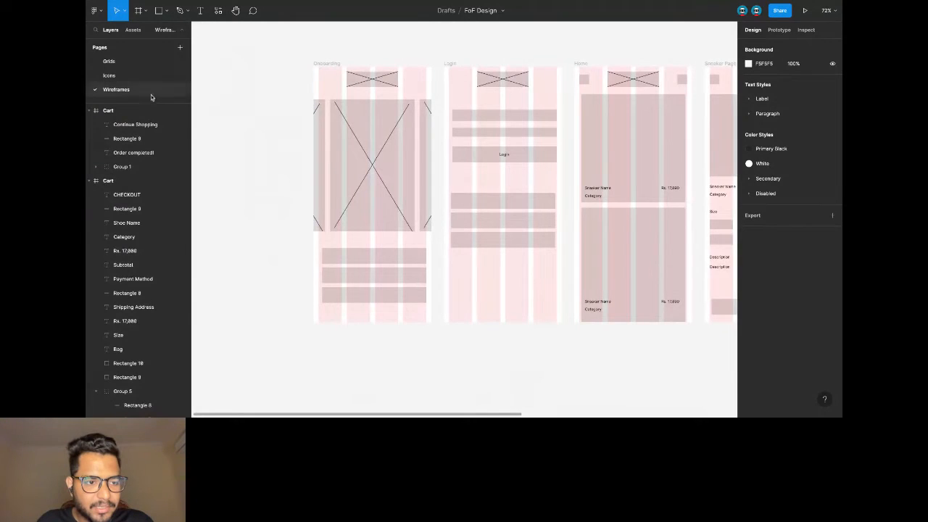
# Create a new page named 'Color Palette' in the FoF Design file.
pyautogui.click(181, 47)
pyautogui.write('C')
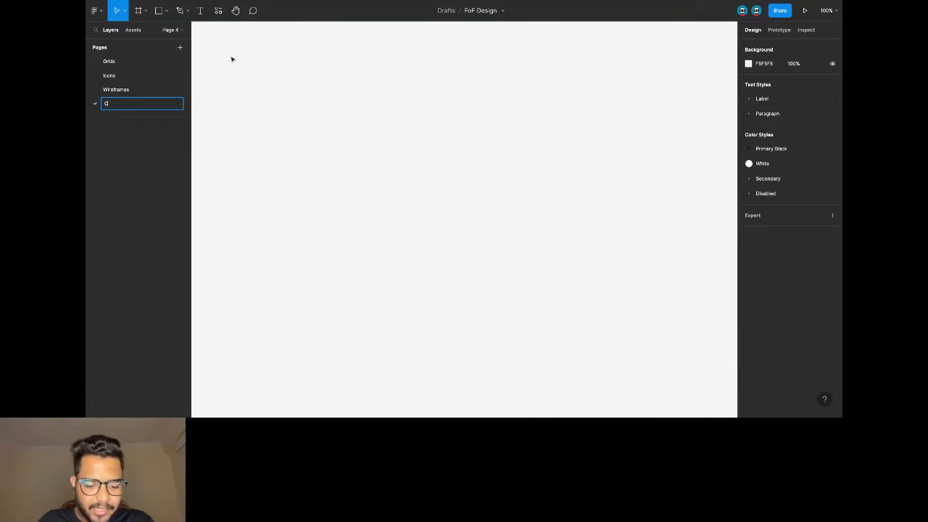
pyautogui.write('olor P')
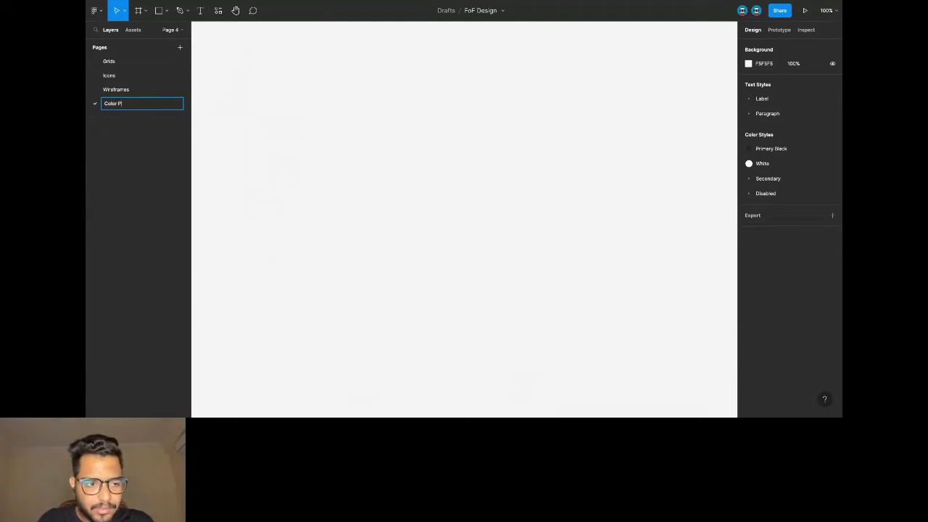
pyautogui.write('alette')
pyautogui.press('Return')
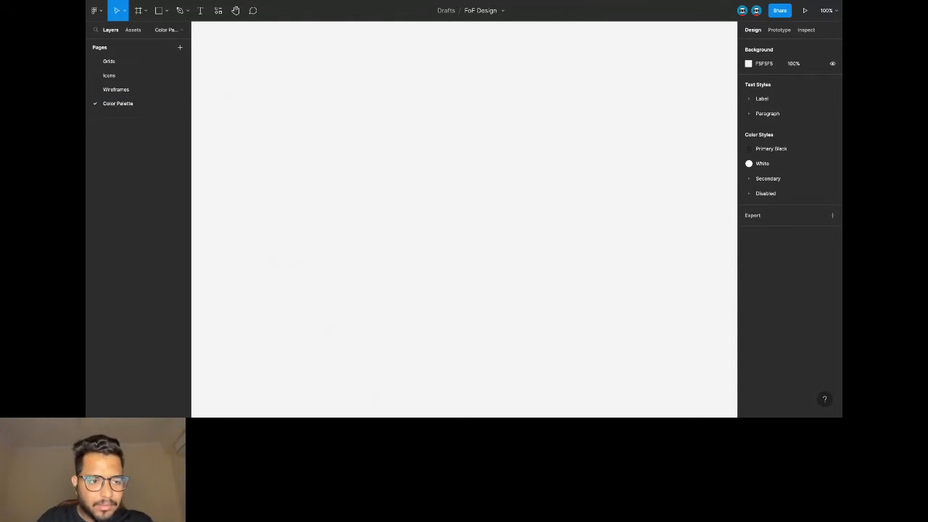
pyautogui.scroll(-1, 329, 122)
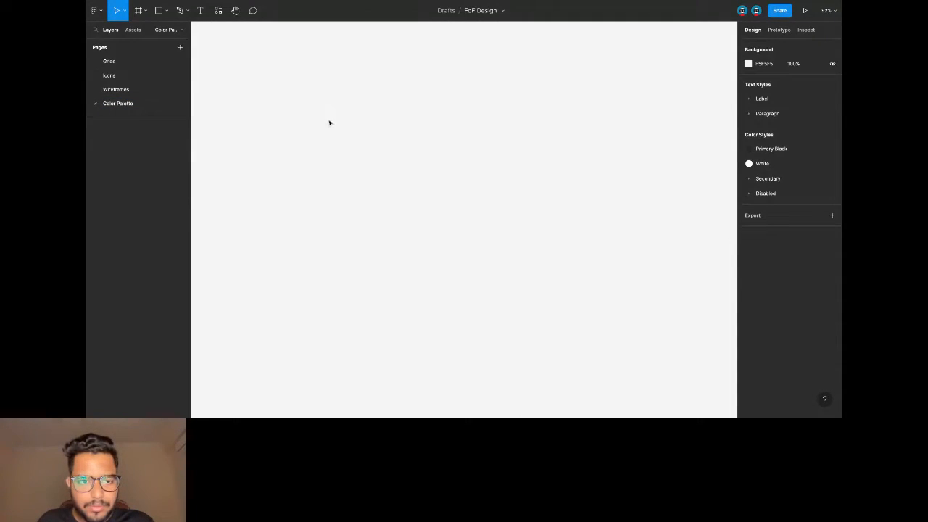
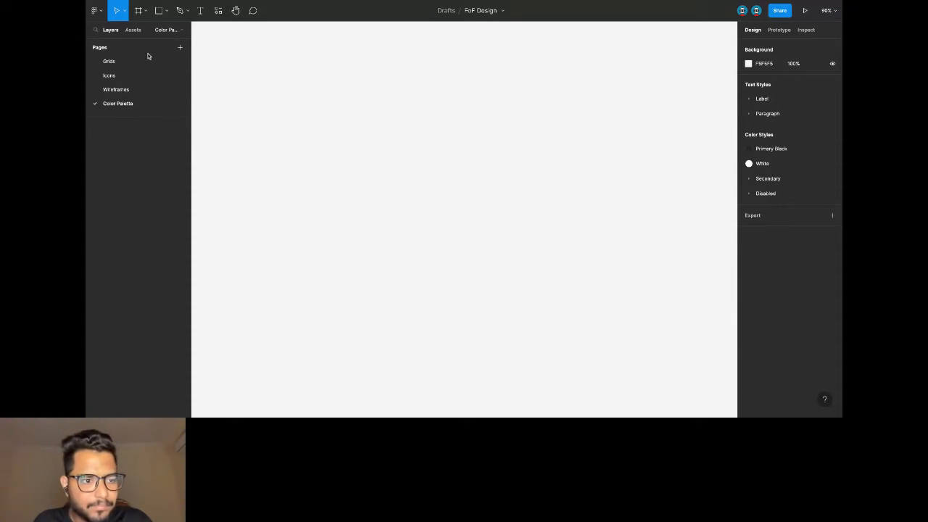
# Draw a 366×71 frame, then add a small grey circle, Ellipse 1, near its left end.
pyautogui.click(143, 11)
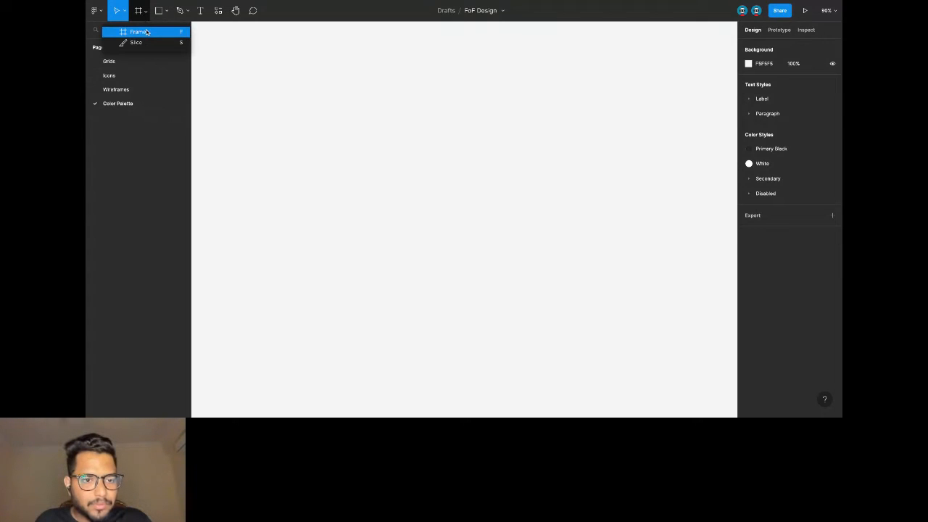
pyautogui.click(146, 32)
pyautogui.moveTo(285, 98)
pyautogui.mouseDown()
pyautogui.moveTo(341, 149)
pyautogui.moveTo(416, 141)
pyautogui.moveTo(429, 128)
pyautogui.mouseUp()
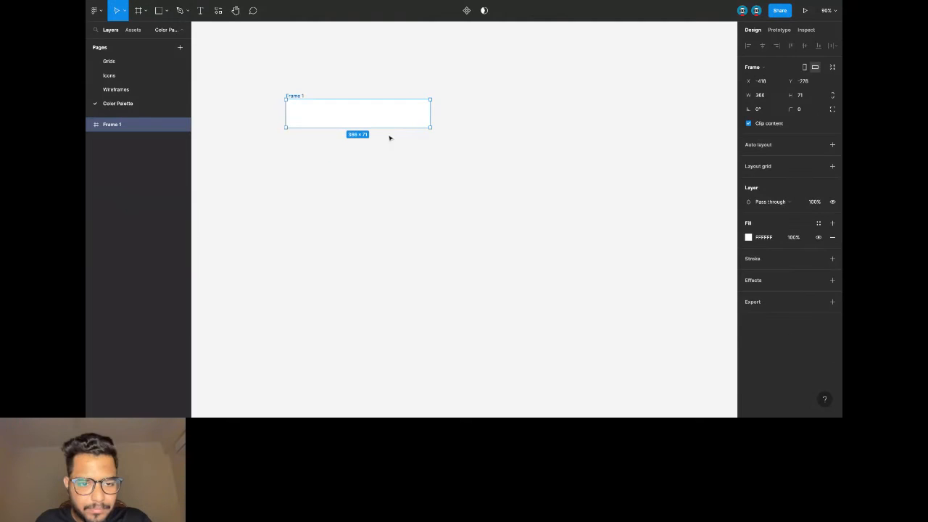
pyautogui.click(166, 10)
pyautogui.click(155, 63)
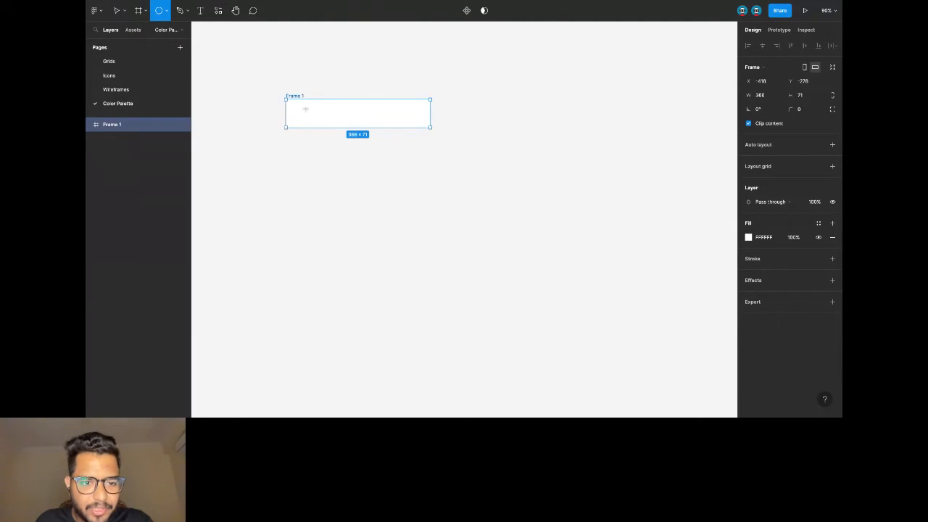
pyautogui.moveTo(302, 106); pyautogui.dragTo(319, 124)
pyautogui.press('Escape')
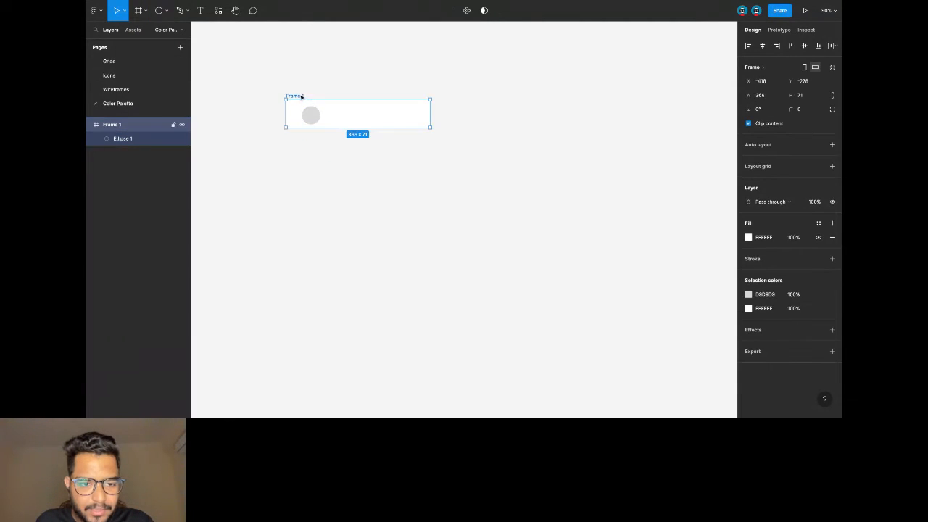
# Apply auto layout to Frame 1 with 24 px horizontal padding.
pyautogui.click(832, 144)
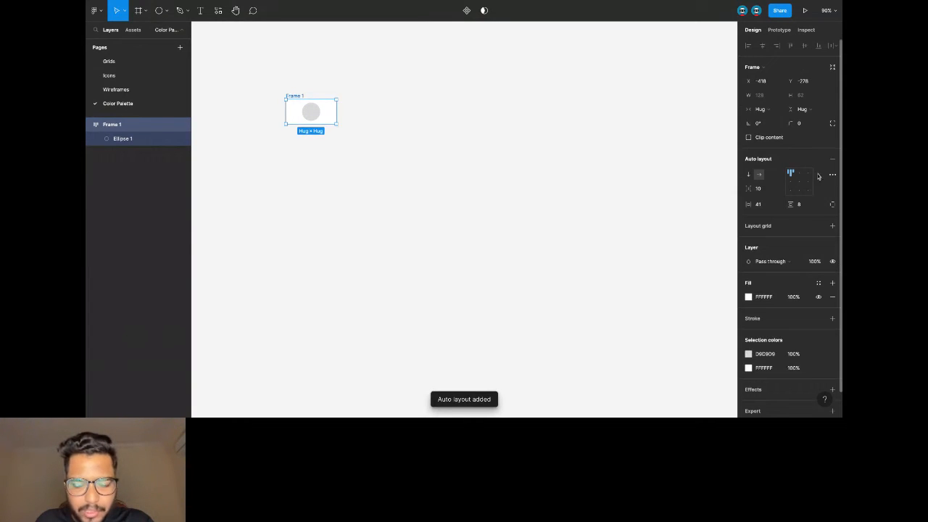
pyautogui.click(758, 204)
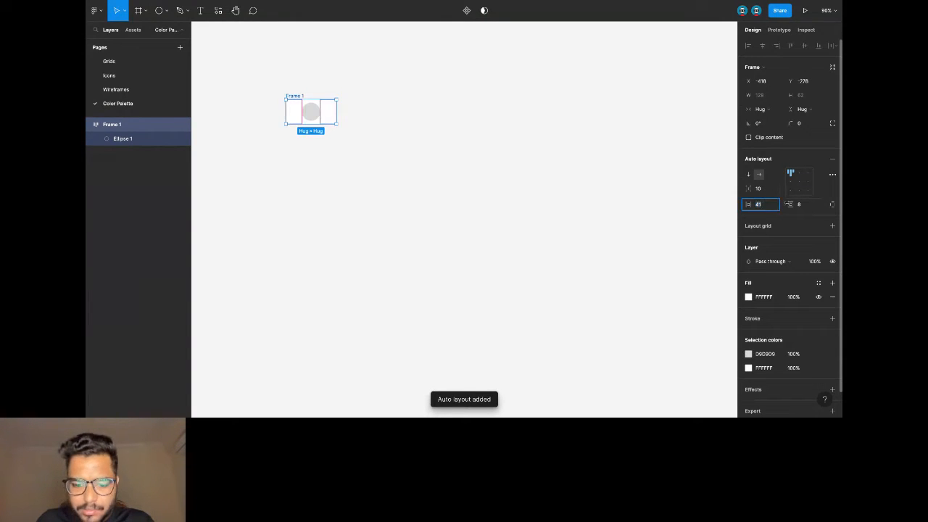
pyautogui.write('4')
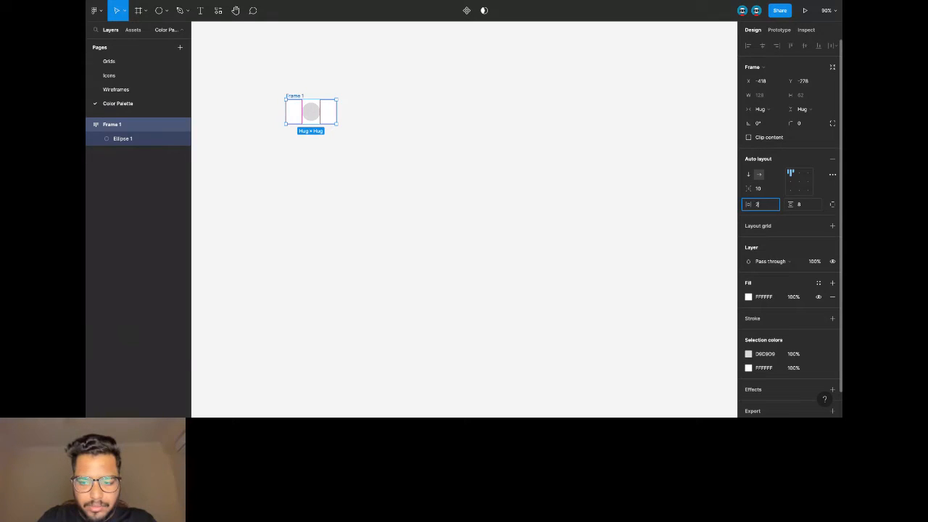
pyautogui.write('4')
pyautogui.press('Return')
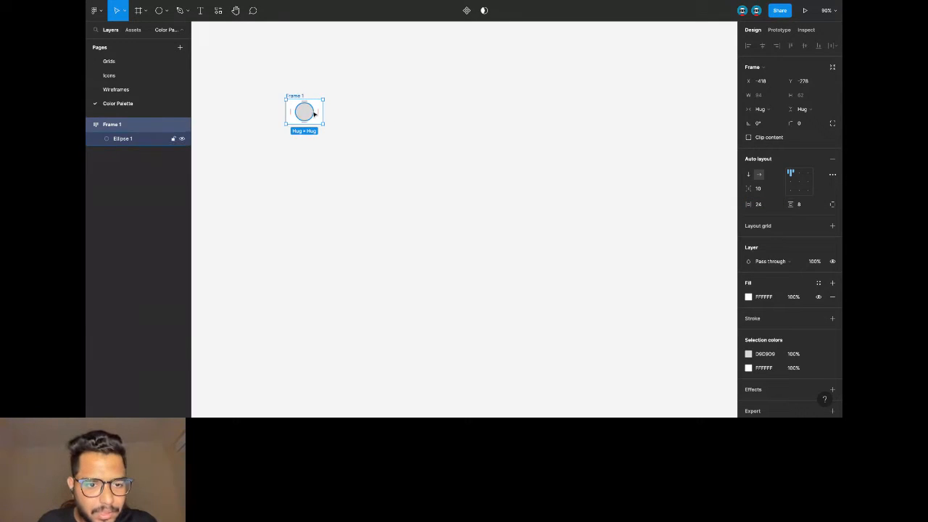
pyautogui.scroll(3, 304, 112)
# Fill the circle with dark grey 242424.
pyautogui.click(200, 11)
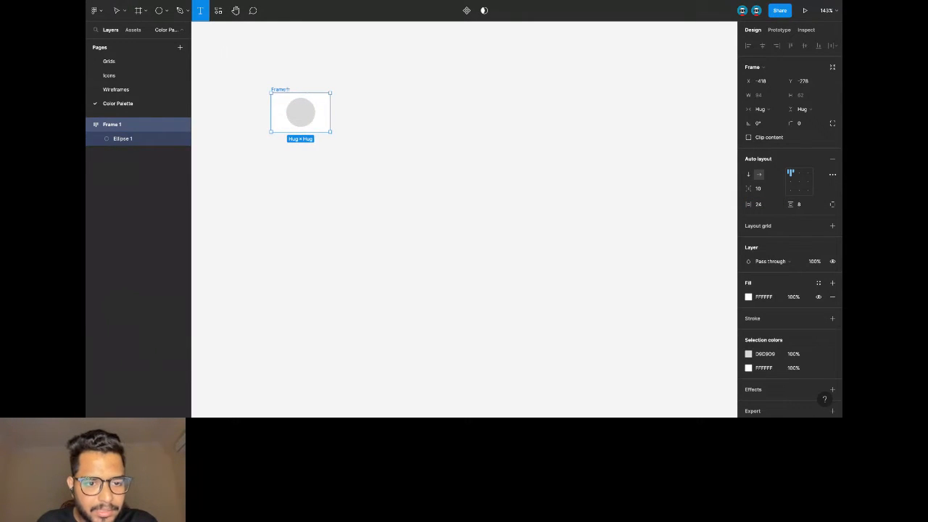
pyautogui.click(320, 104)
pyautogui.press('Escape')
pyautogui.click(305, 110)
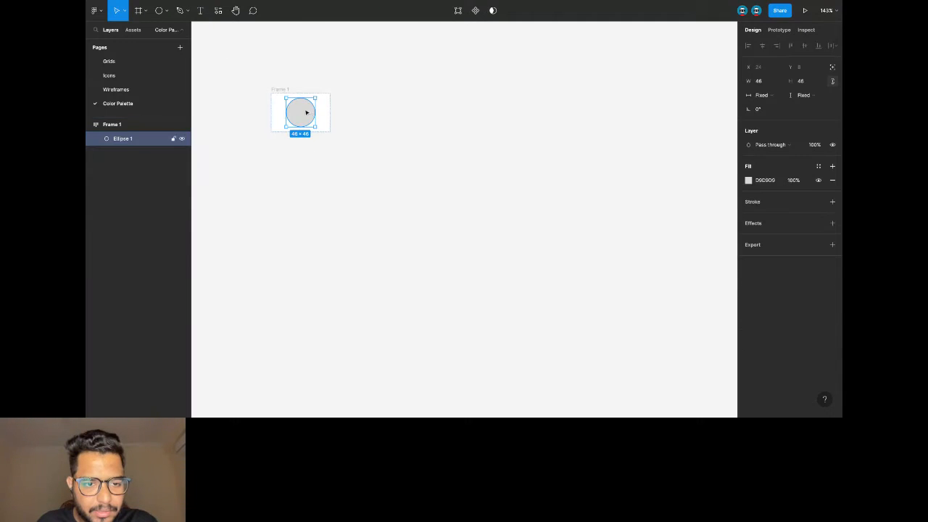
pyautogui.click(784, 178)
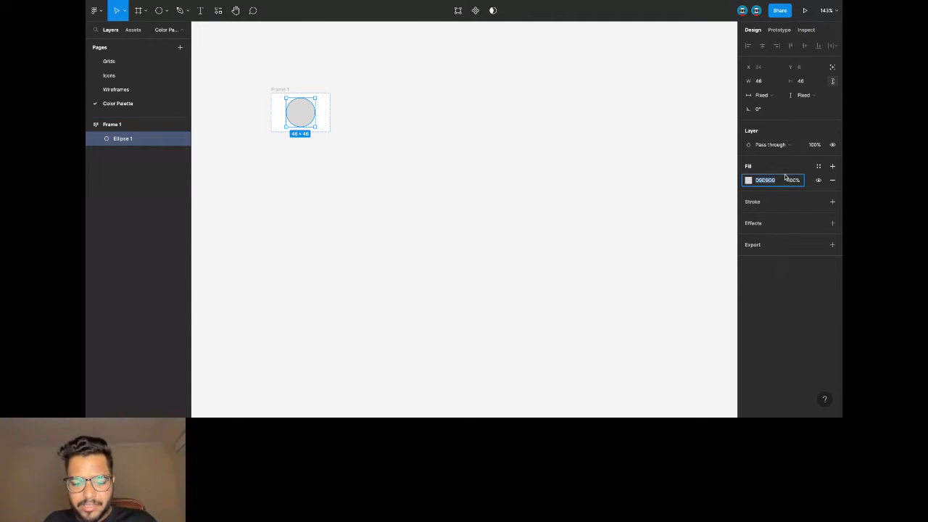
pyautogui.write('242424')
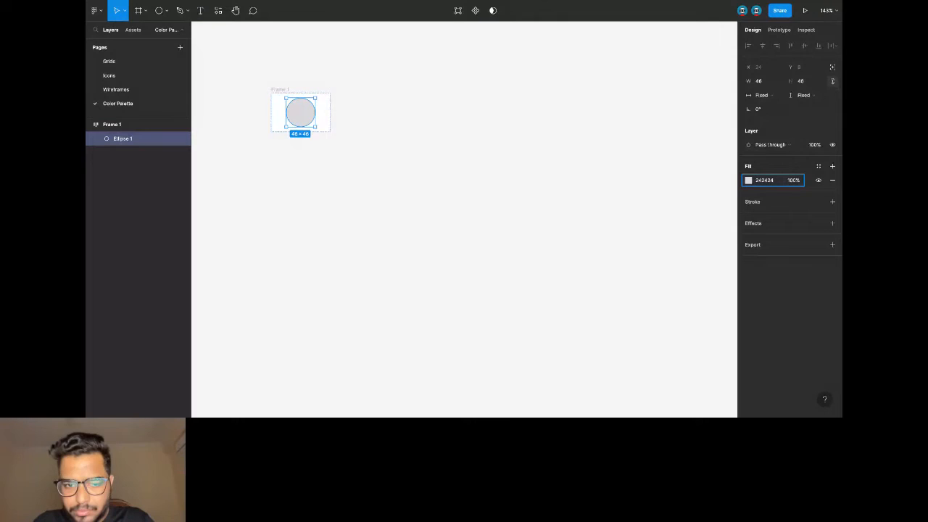
pyautogui.press('Return')
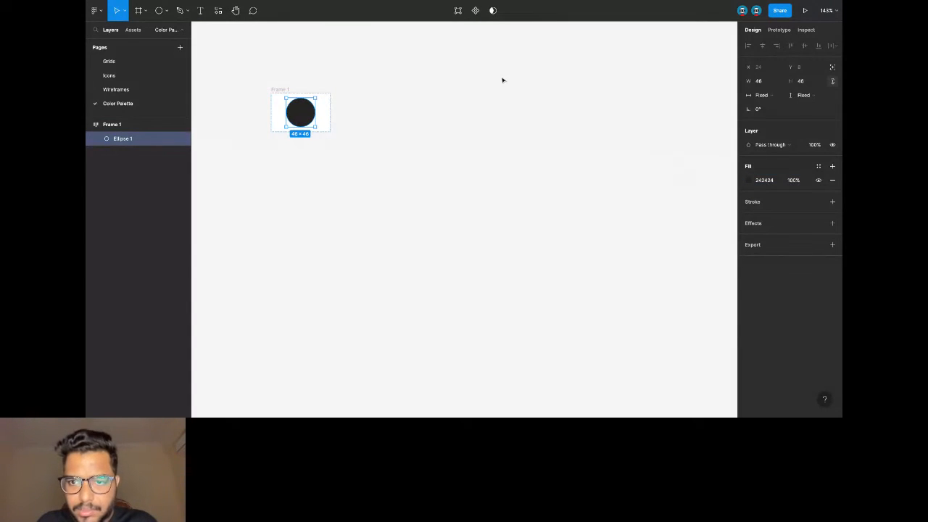
pyautogui.click(749, 180)
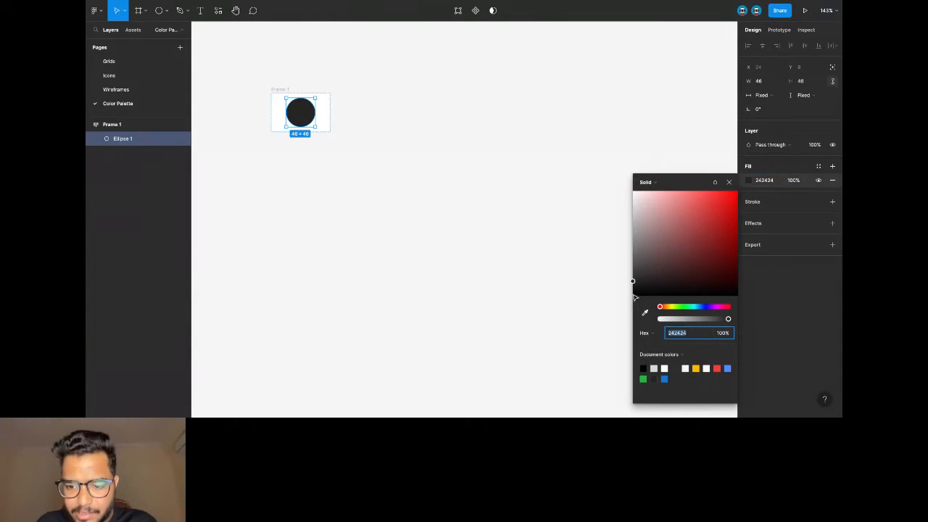
pyautogui.click(414, 156)
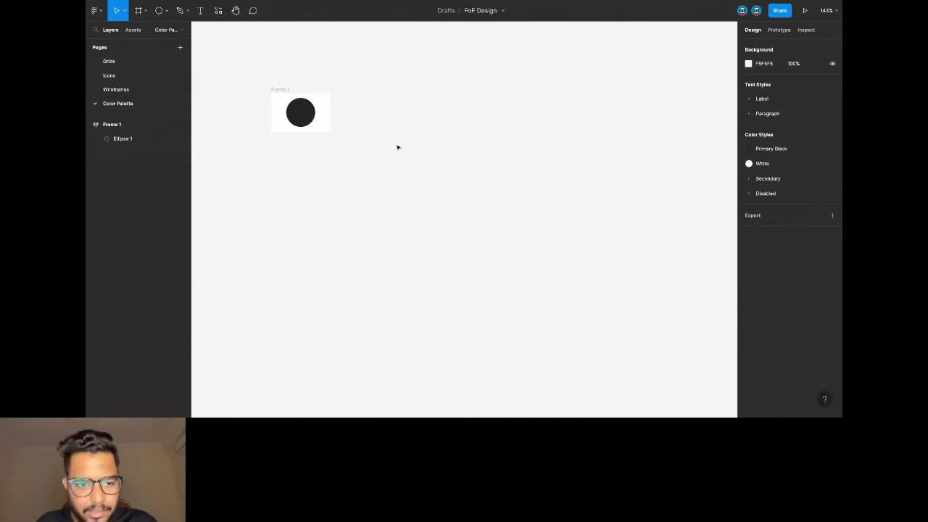
# Add the label 'Primary Black' right of the circle and set its font size to 16.
pyautogui.click(200, 10)
pyautogui.click(324, 106)
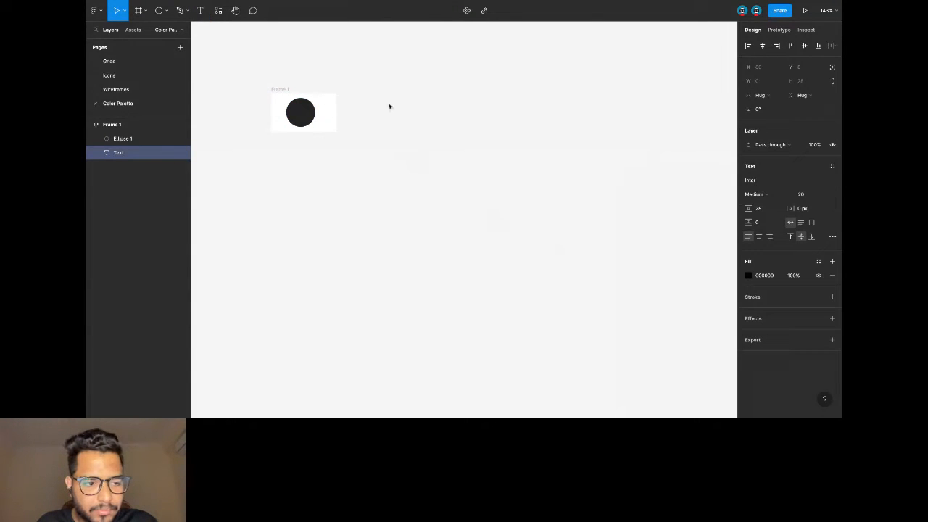
pyautogui.write('Primary Bal')
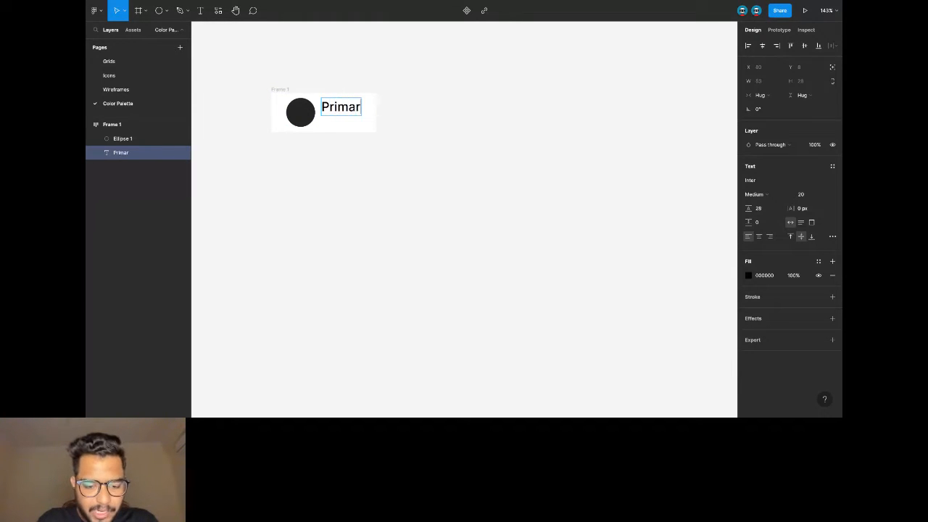
pyautogui.press('BackSpace')
pyautogui.press('BackSpace')
pyautogui.write('lack')
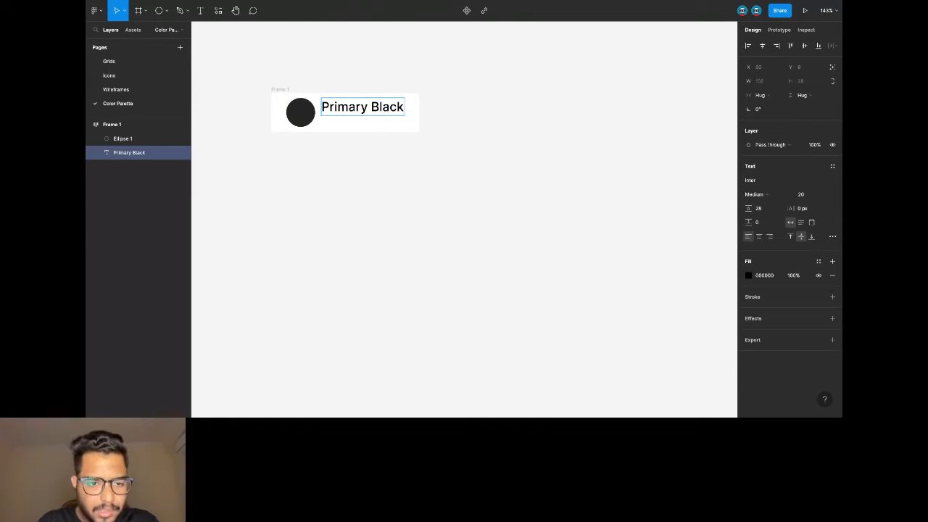
pyautogui.press('Escape')
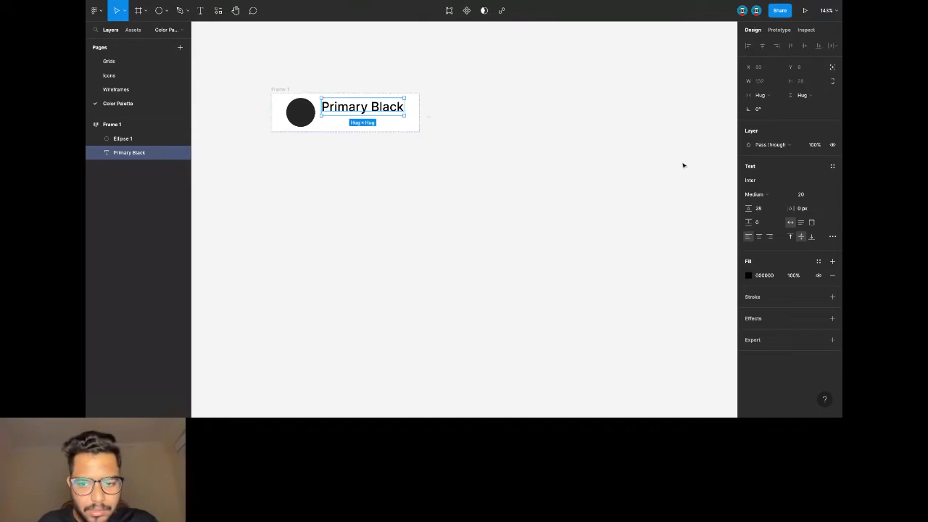
pyautogui.click(800, 194)
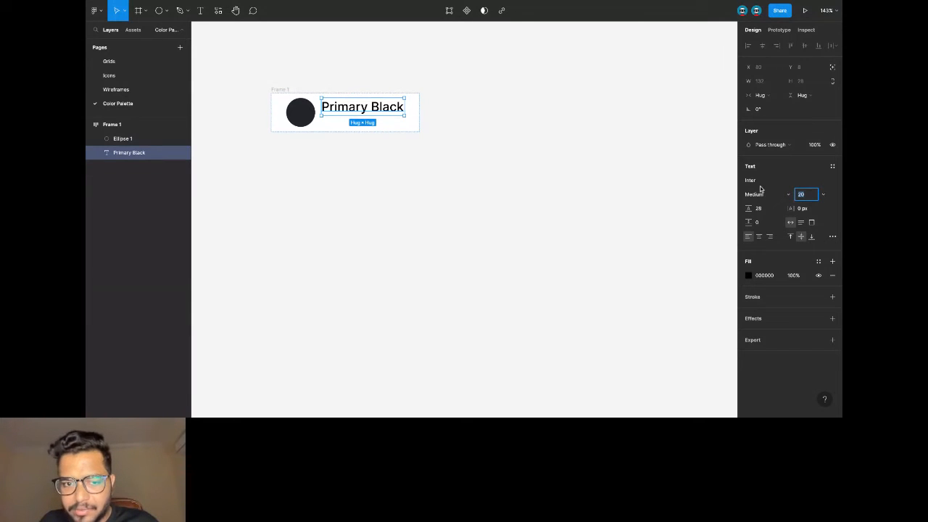
pyautogui.write('6')
pyautogui.press('Return')
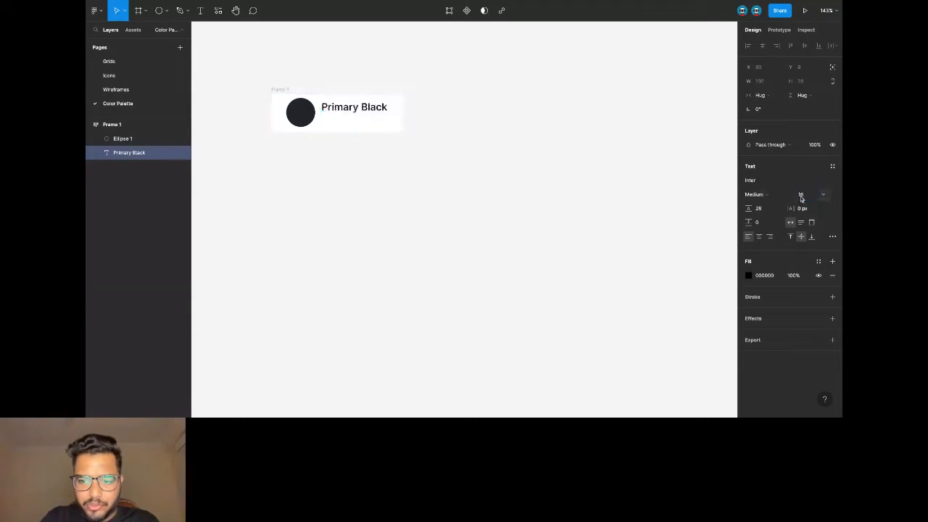
pyautogui.press('Escape')
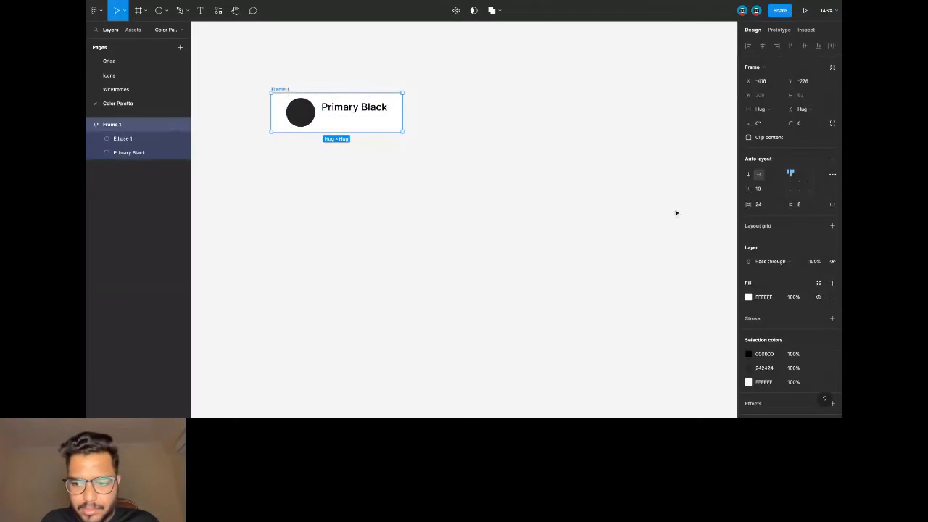
# Set Frame 1's auto-layout spacing to 16 and align its contents centre-left.
pyautogui.click(757, 190)
pyautogui.write('16')
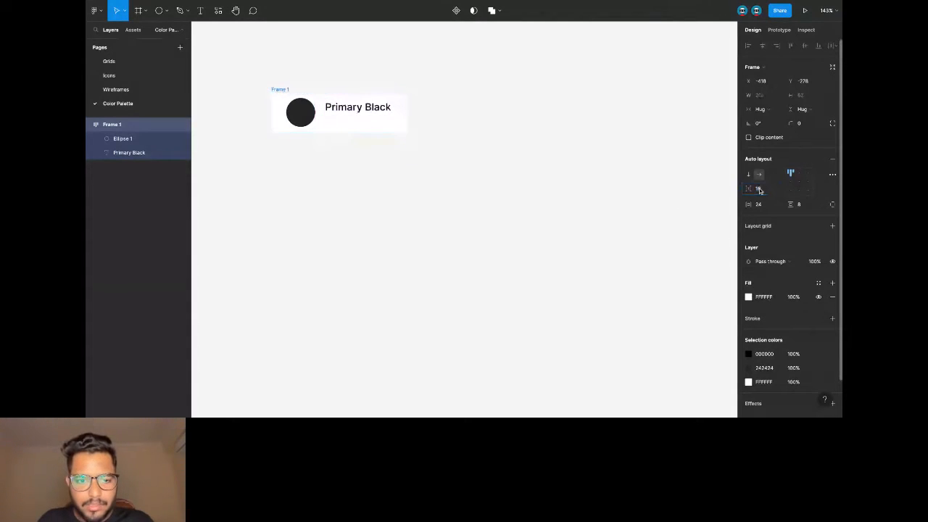
pyautogui.press('Return')
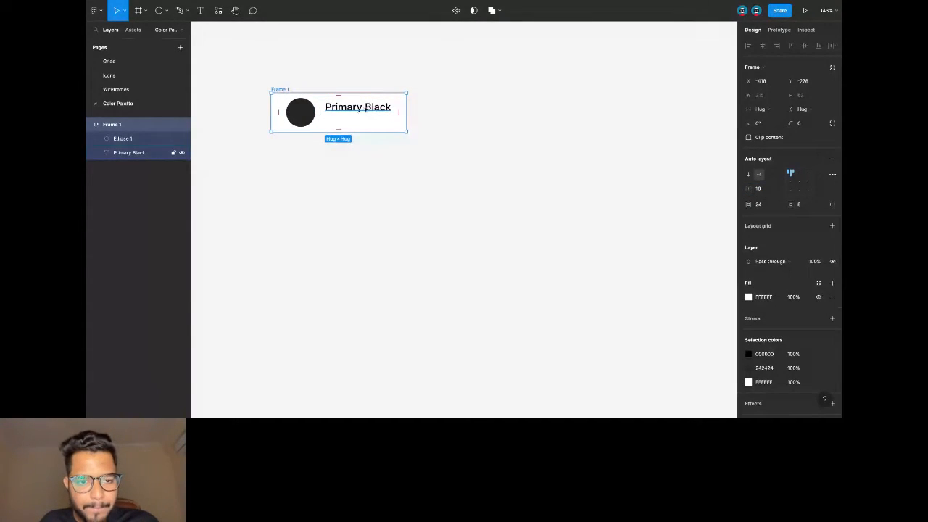
pyautogui.click(790, 181)
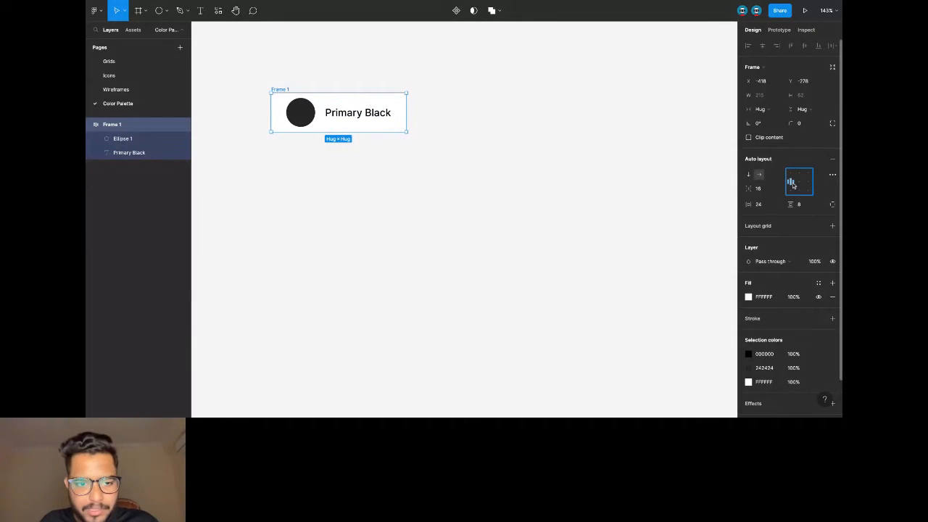
pyautogui.hscroll(-2, 507, 58)
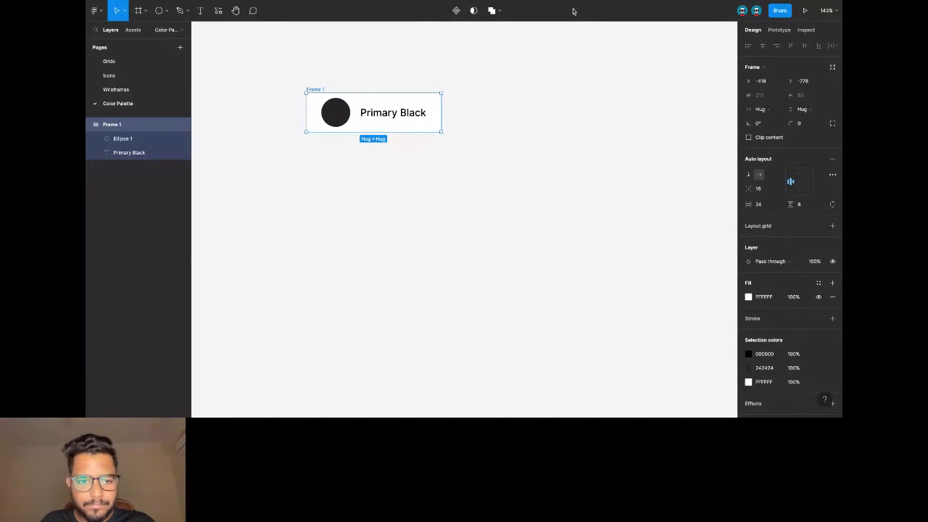
pyautogui.click(343, 115)
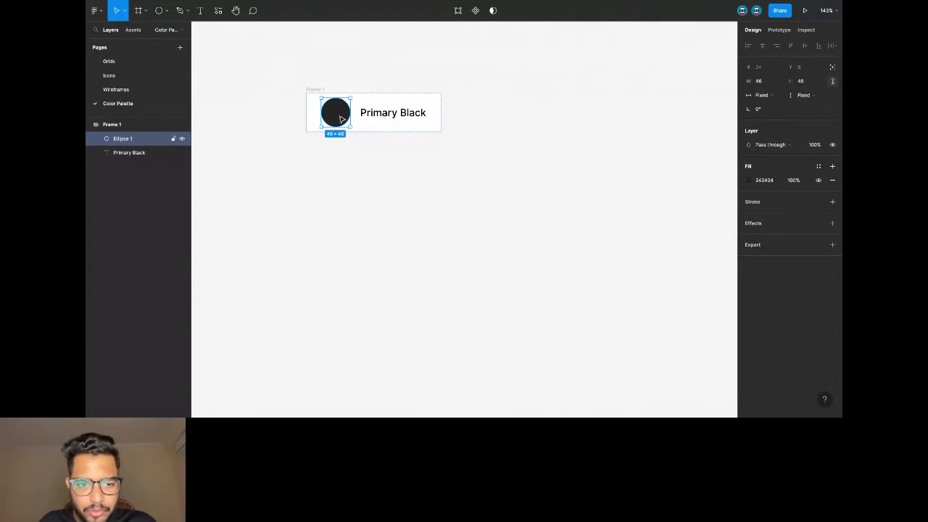
# Save the circle's 242424 fill as a colour style named 'Primary / Black'.
pyautogui.click(831, 167)
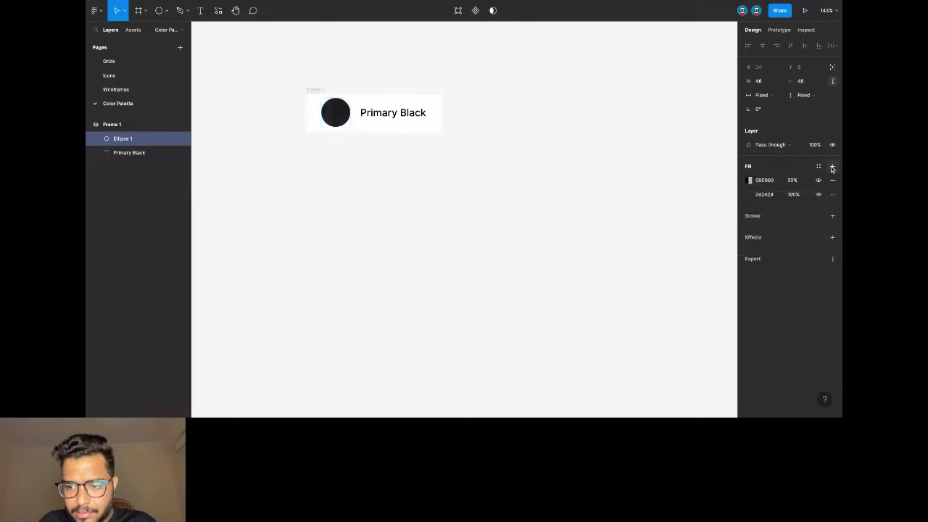
pyautogui.click(833, 179)
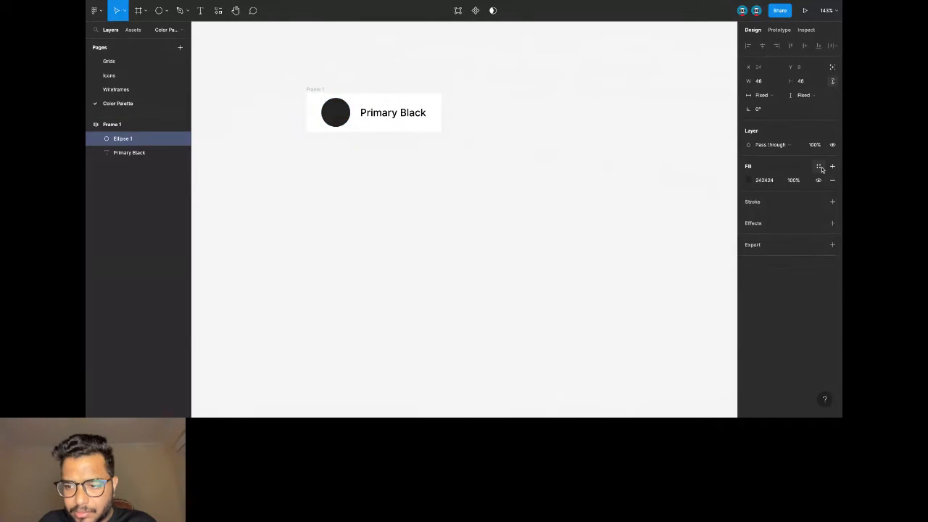
pyautogui.click(818, 166)
pyautogui.click(829, 184)
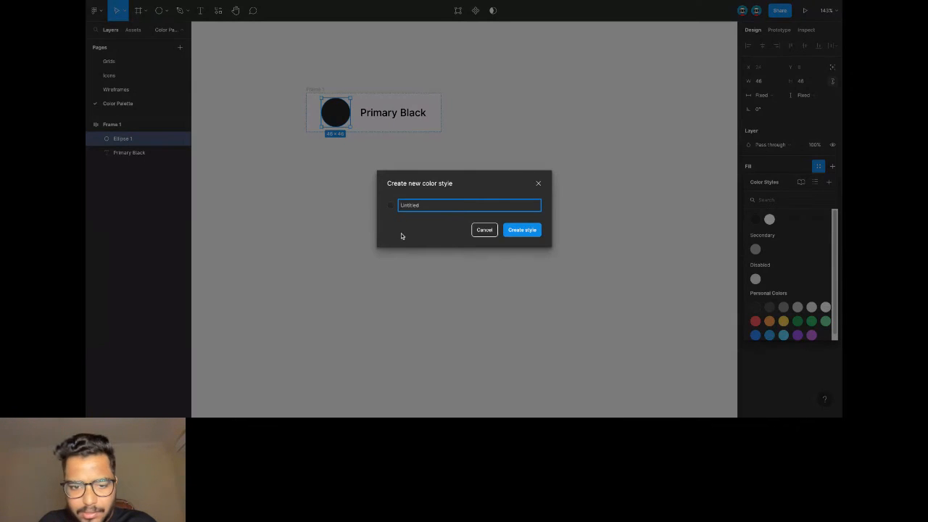
pyautogui.write('Primary')
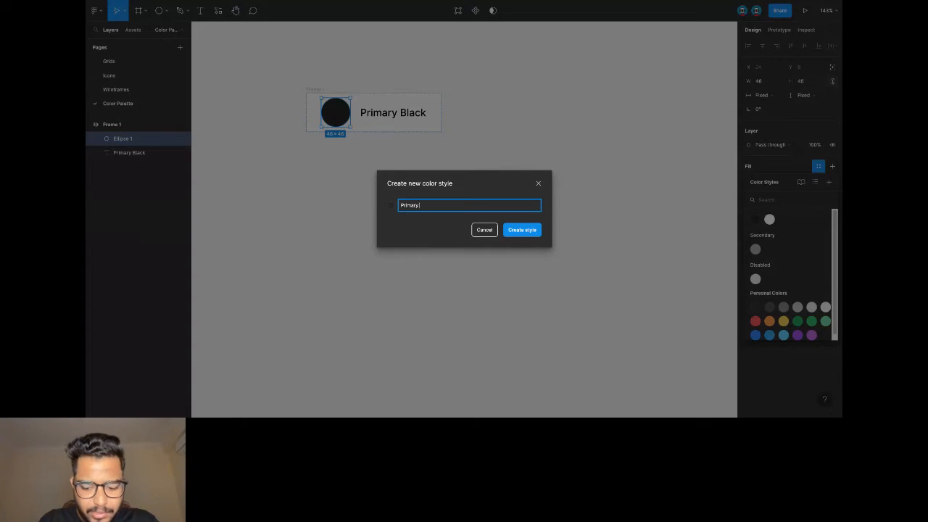
pyautogui.write(' / Black')
pyautogui.click(520, 232)
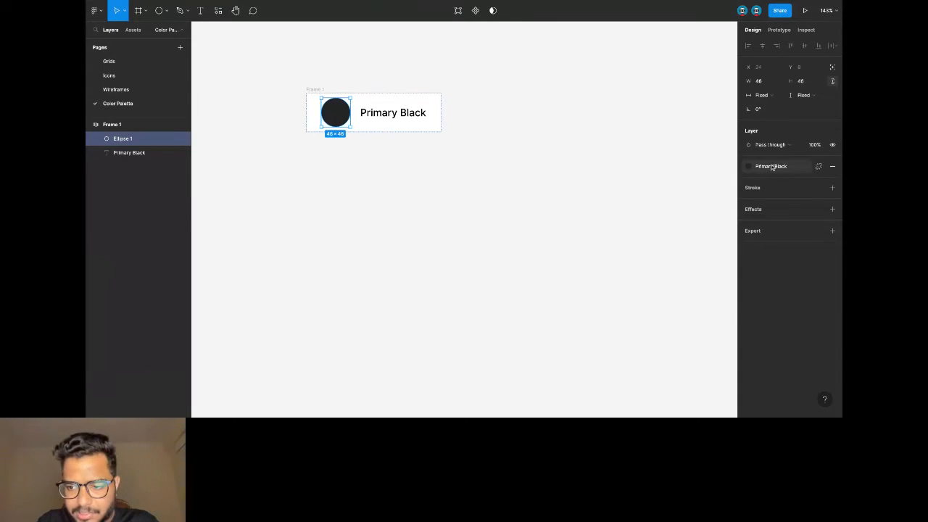
# Check the Primary / Black style in the colour styles list view.
pyautogui.click(750, 168)
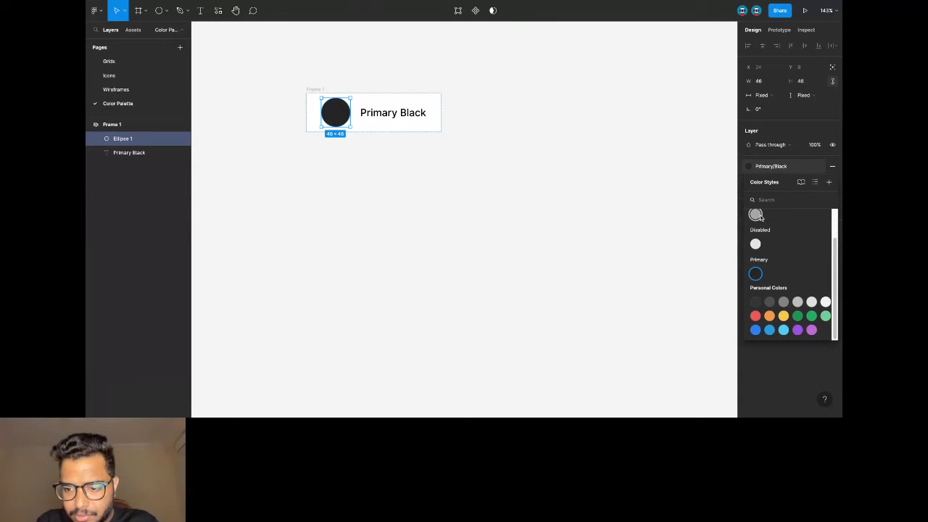
pyautogui.click(759, 275)
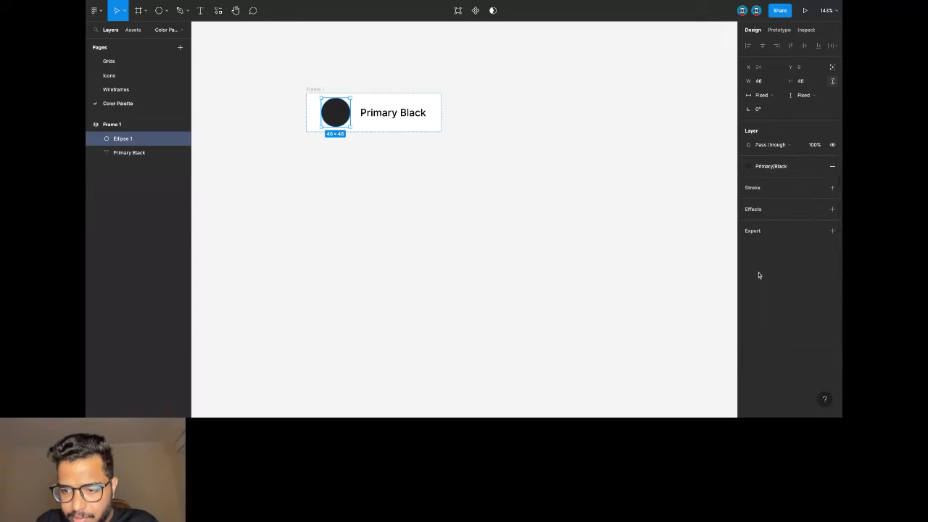
pyautogui.click(788, 167)
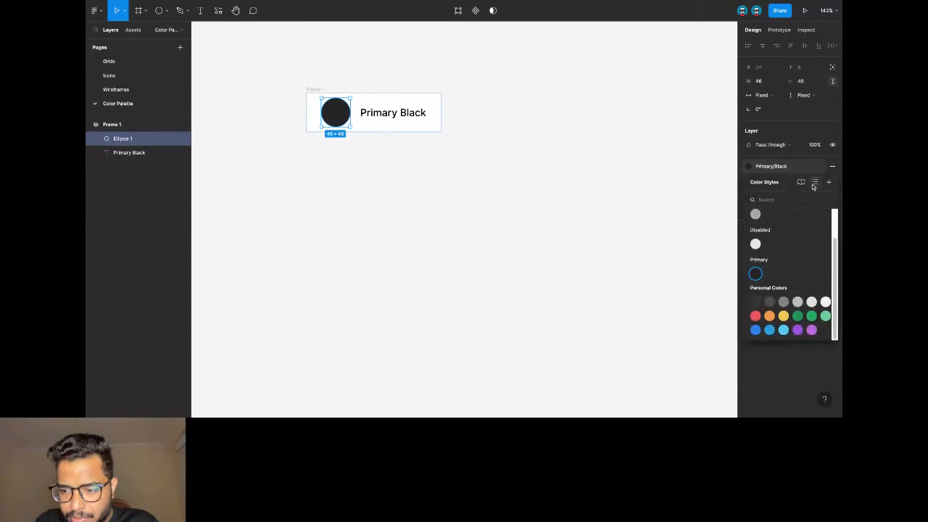
pyautogui.click(813, 183)
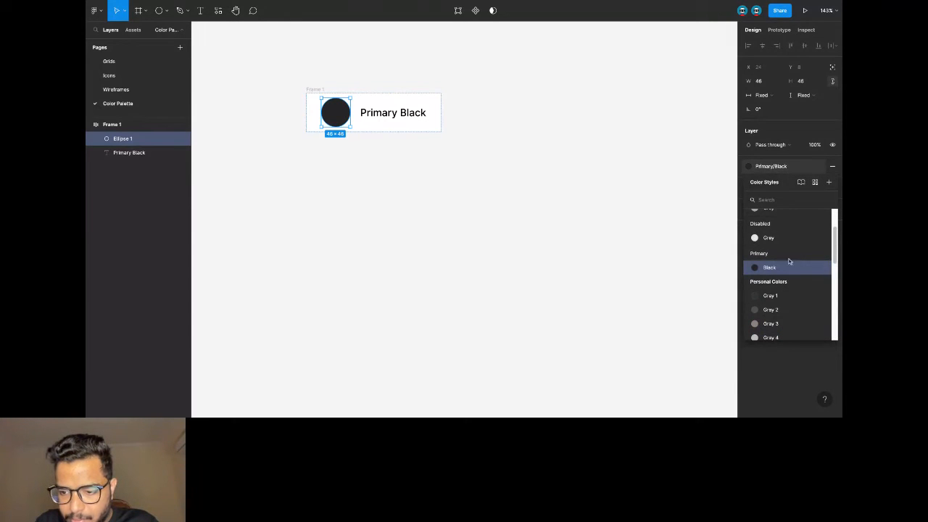
pyautogui.click(820, 267)
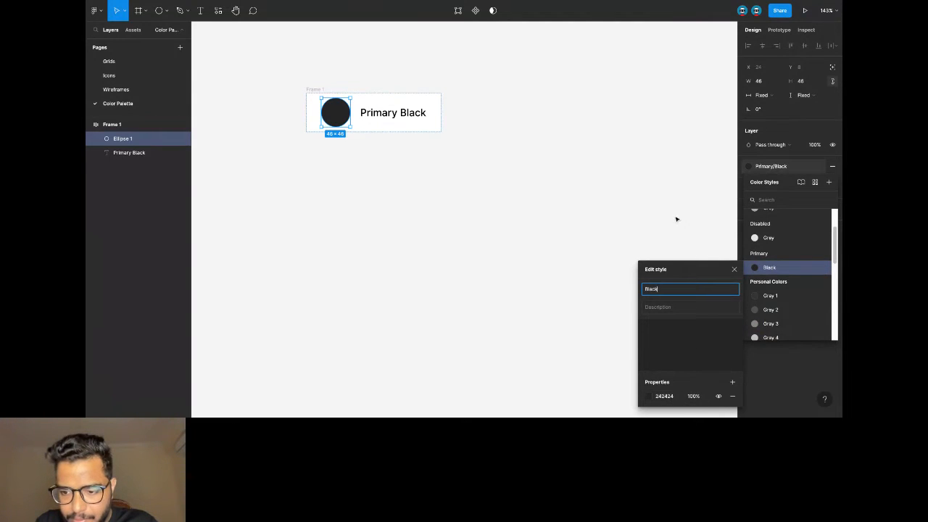
pyautogui.click(676, 219)
pyautogui.click(322, 94)
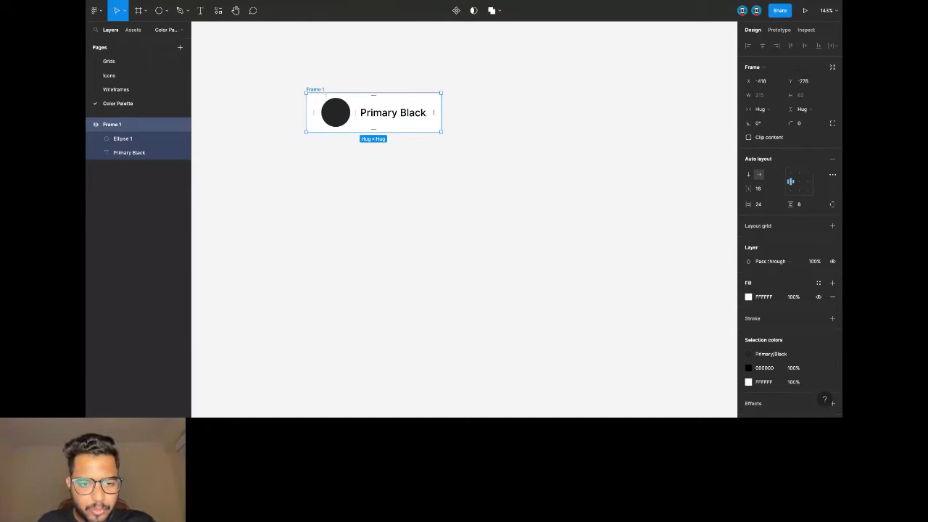
# Paste a copy of the swatch below Frame 1 and relabel it 'Primary White'.
pyautogui.hotkey('ctrl', 'v')
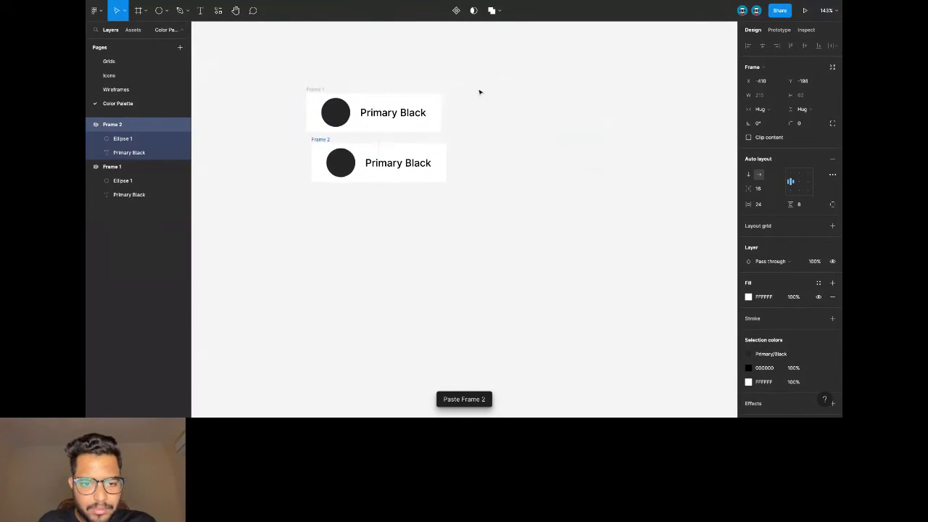
pyautogui.moveTo(479, 92); pyautogui.dragTo(410, 142)
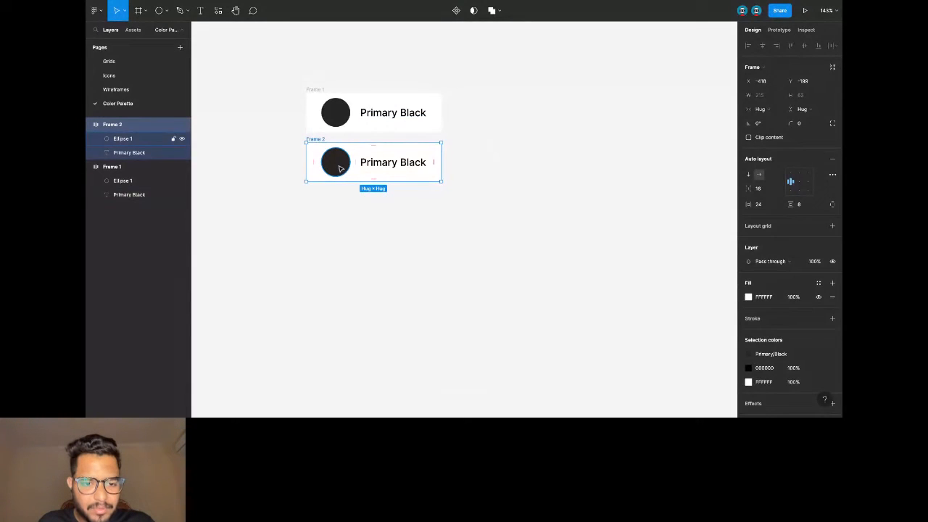
pyautogui.doubleClick(390, 165)
pyautogui.doubleClick(412, 162)
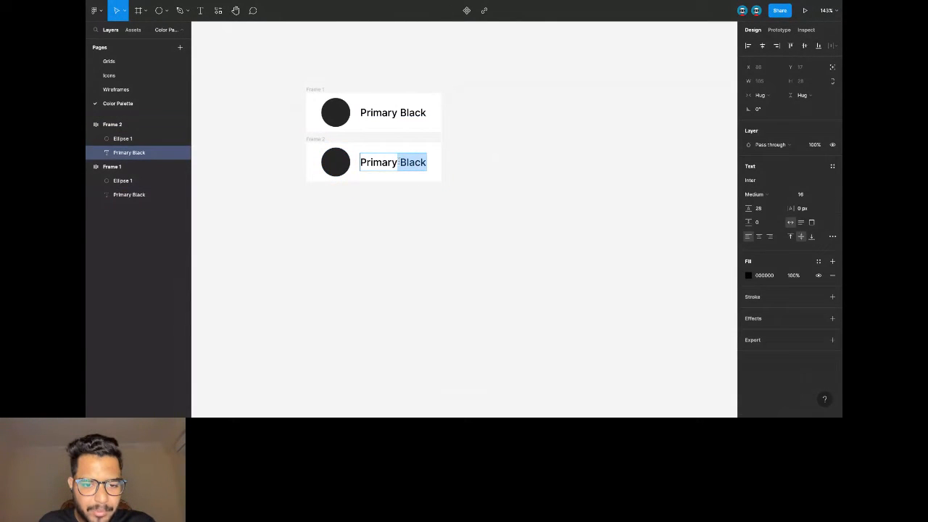
pyautogui.press('BackSpace')
pyautogui.write('White')
pyautogui.press('Escape')
pyautogui.click(468, 170)
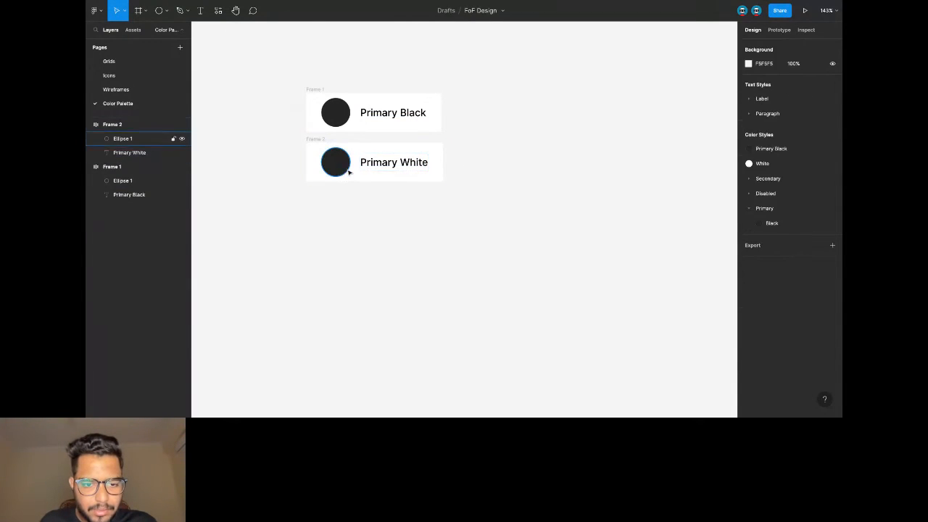
# Detach the copied circle's fill style, make it white, and add a light grey D3D3D3 stroke.
pyautogui.click(144, 138)
pyautogui.click(749, 171)
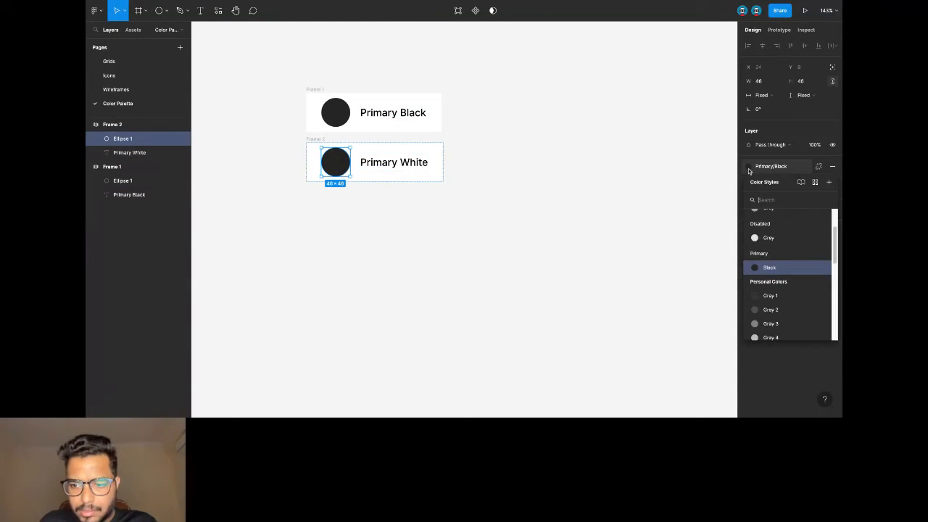
pyautogui.click(732, 203)
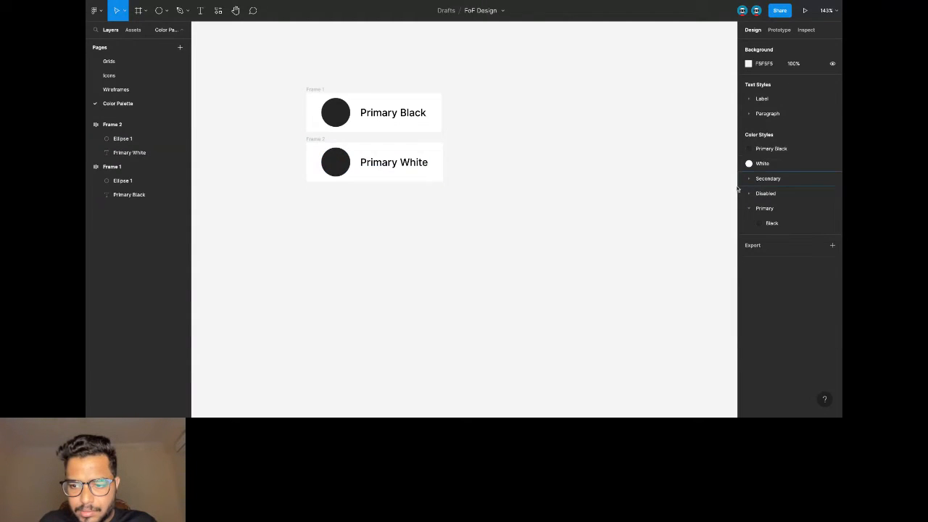
pyautogui.click(334, 162)
pyautogui.click(832, 168)
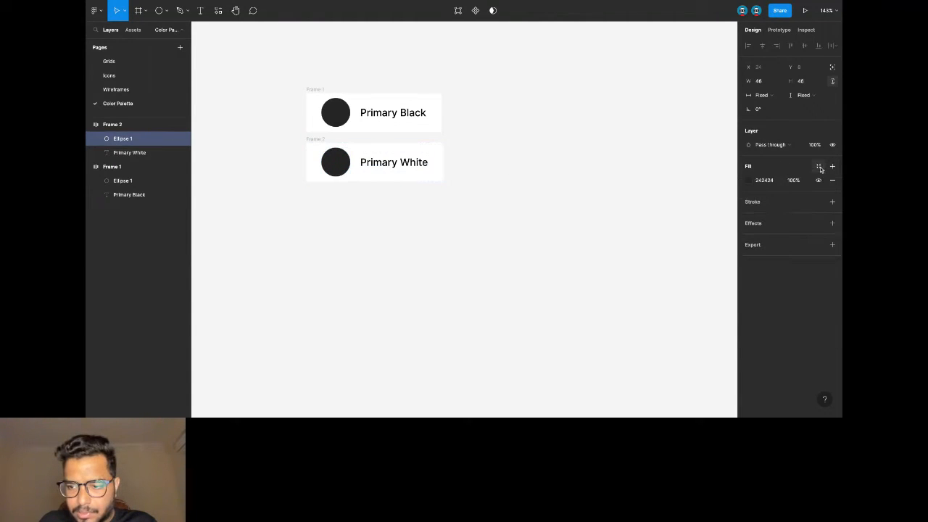
pyautogui.click(748, 180)
pyautogui.moveTo(675, 194); pyautogui.dragTo(633, 192)
pyautogui.click(831, 202)
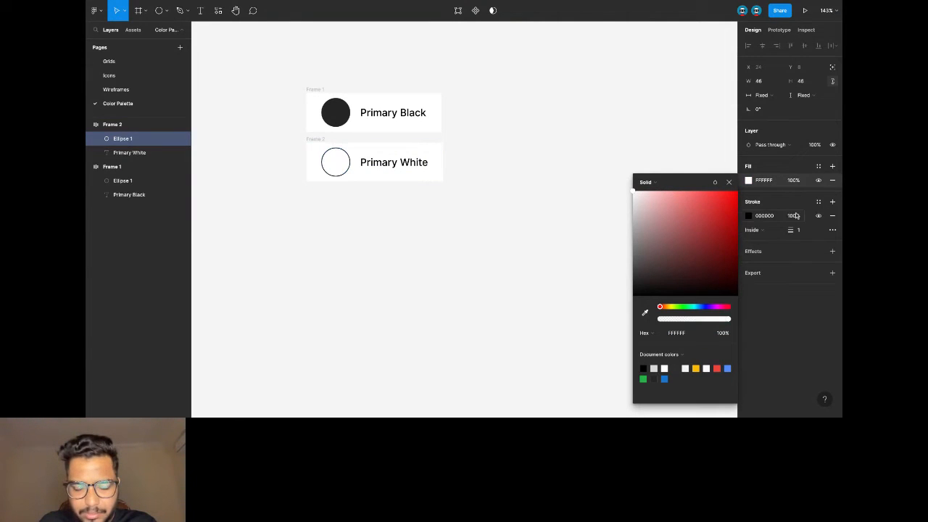
pyautogui.click(748, 215)
pyautogui.click(670, 237)
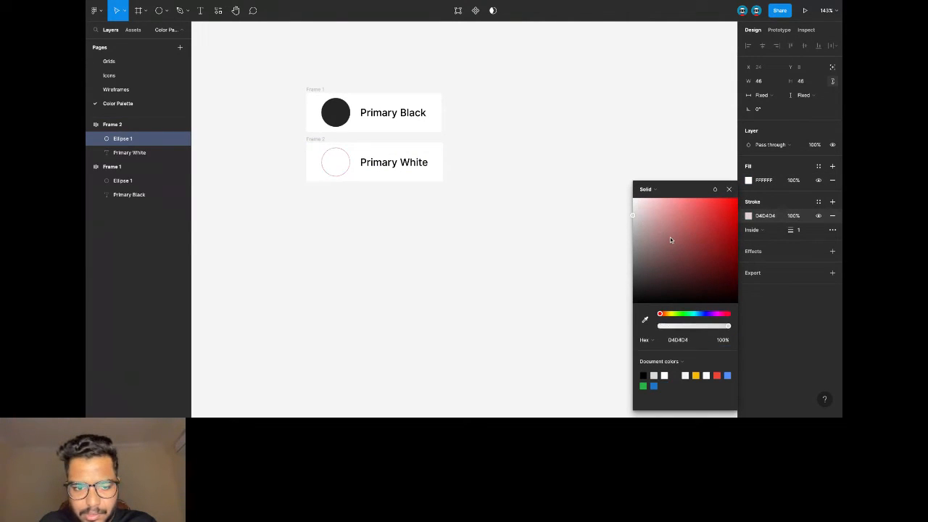
pyautogui.moveTo(670, 237); pyautogui.dragTo(438, 214)
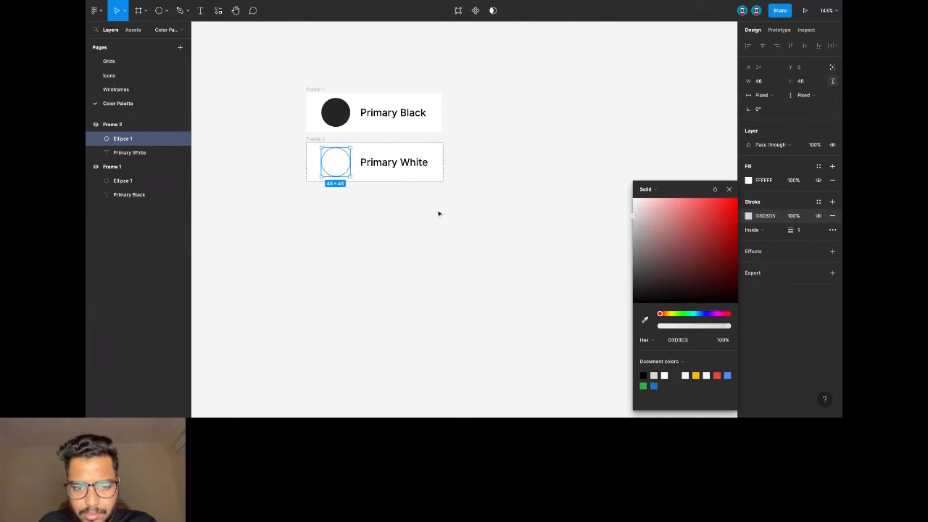
# Save the white fill as a new 'Primary White' colour style.
pyautogui.click(819, 168)
pyautogui.click(828, 182)
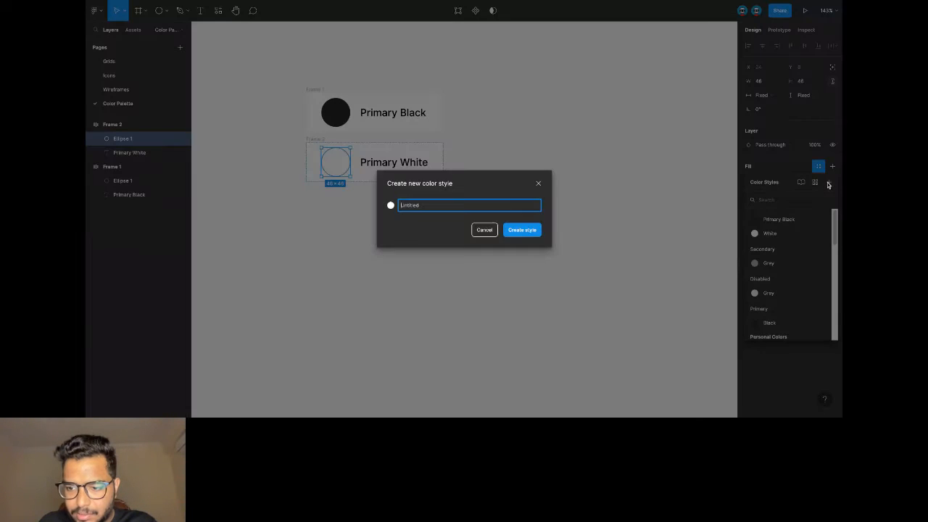
pyautogui.write('P')
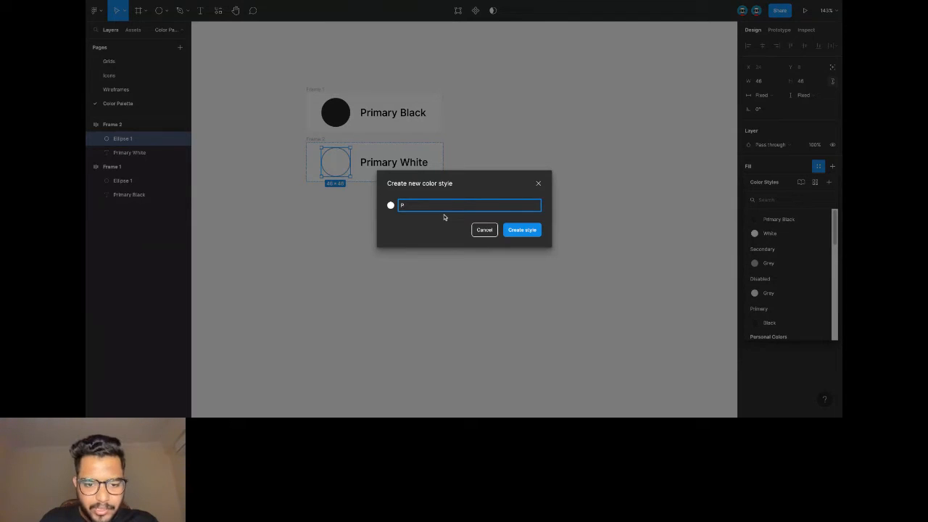
pyautogui.write('rimary White')
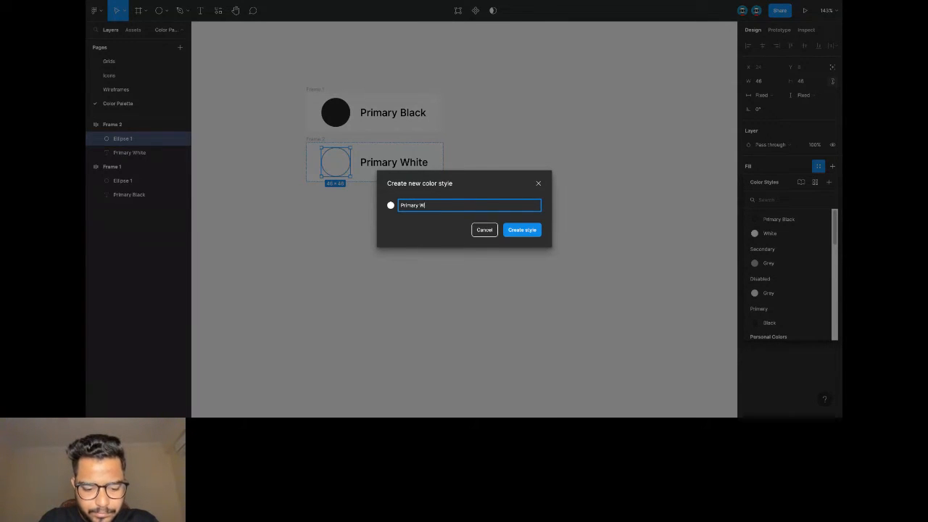
pyautogui.click(519, 231)
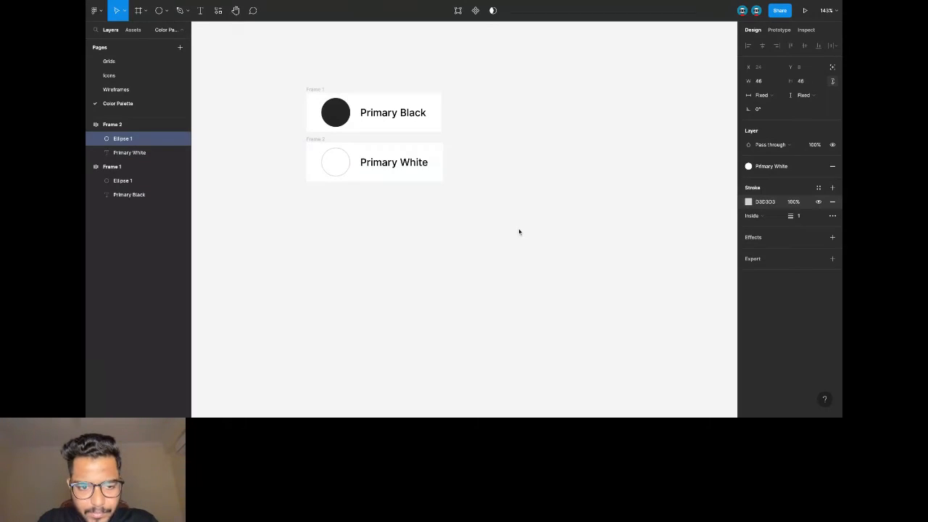
pyautogui.click(299, 152)
pyautogui.click(315, 139)
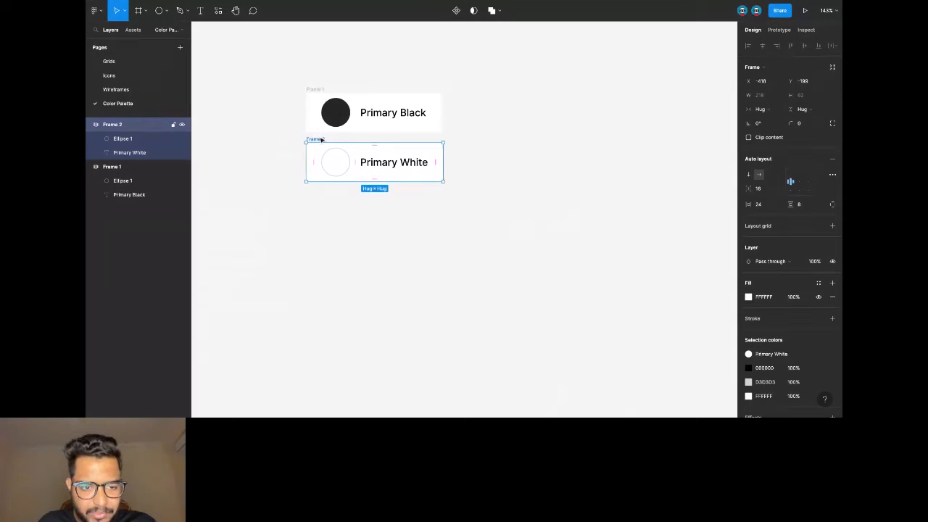
# Duplicate the Primary White swatch below and relabel it 'Secondary Grey'.
pyautogui.moveTo(319, 142); pyautogui.dragTo(319, 194)
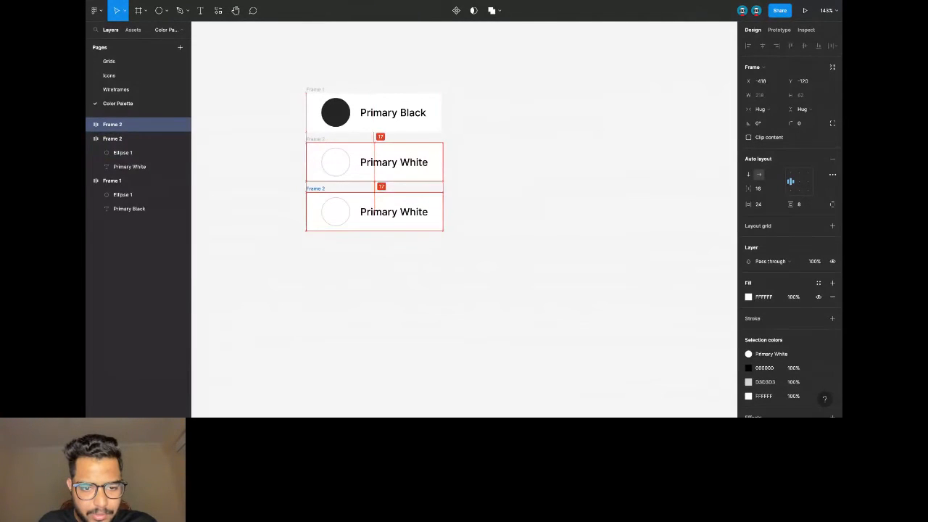
pyautogui.doubleClick(405, 212)
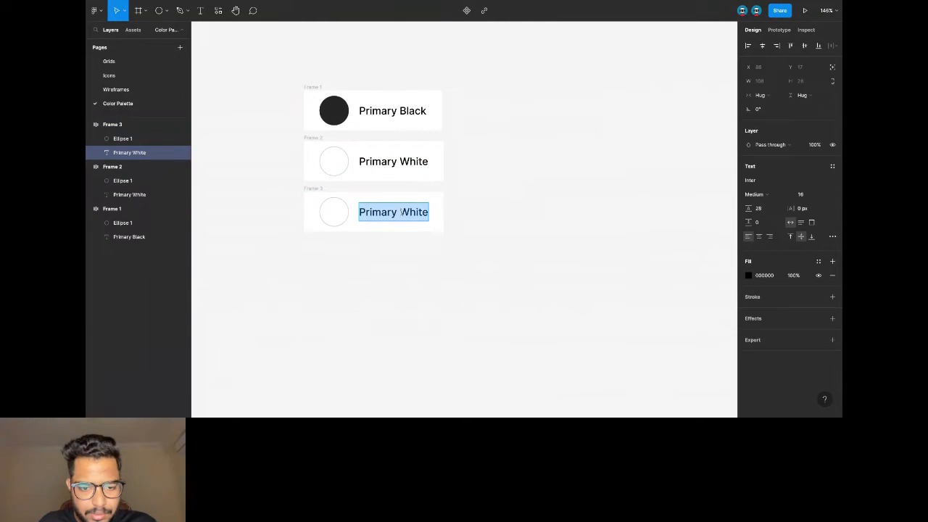
pyautogui.moveTo(401, 211); pyautogui.dragTo(458, 220)
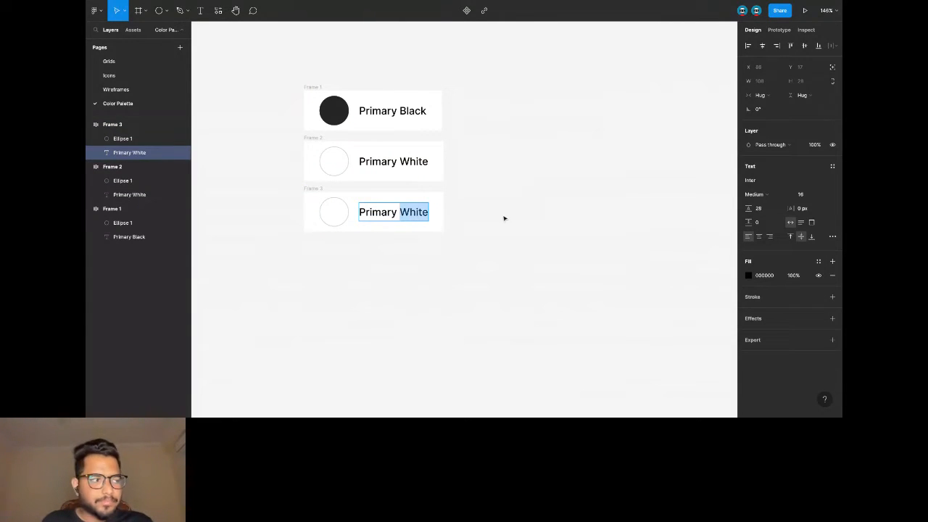
pyautogui.hotkey('ctrl', 'a')
pyautogui.write('Se')
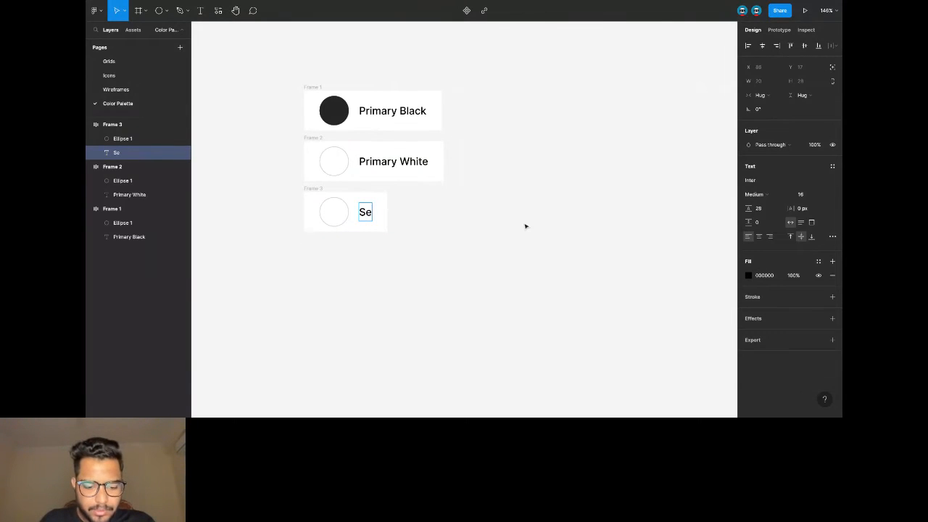
pyautogui.write('condary Grey')
pyautogui.click(546, 229)
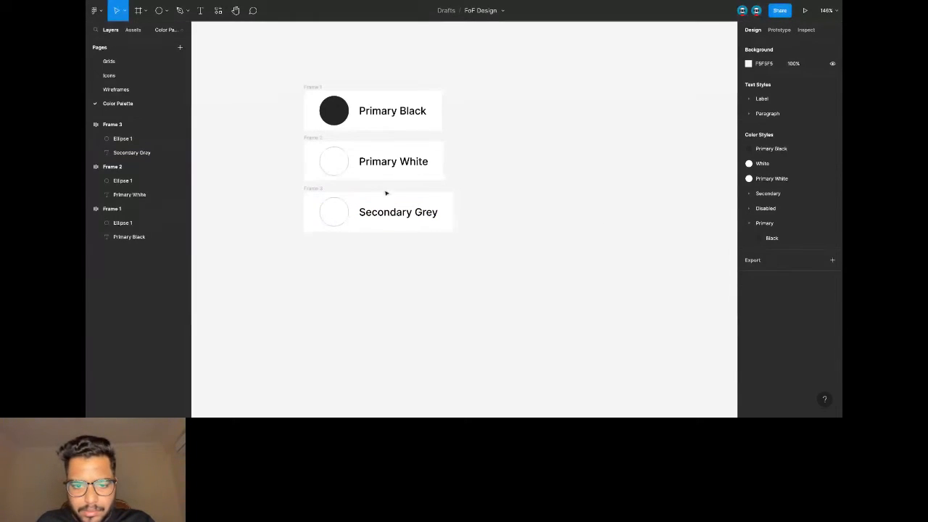
# Detach the circle's fill style and set its fill to grey A6A6A6.
pyautogui.click(345, 210)
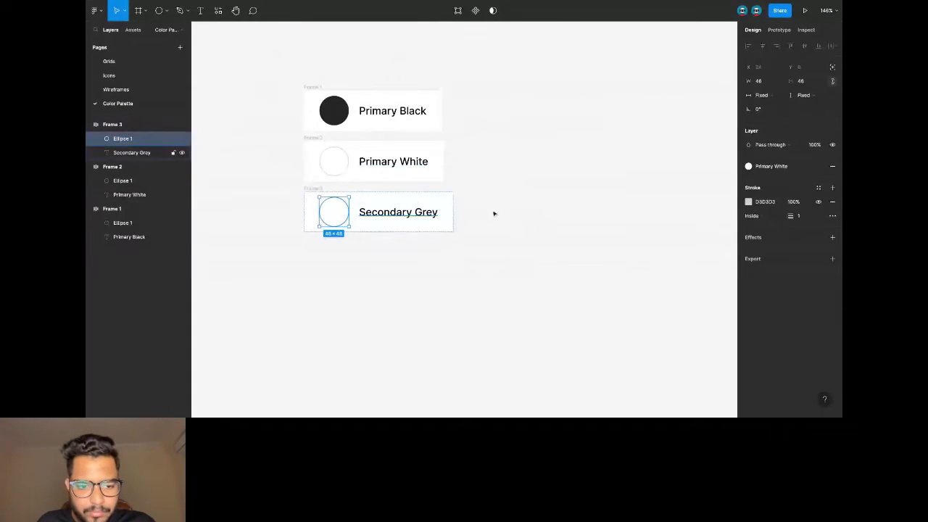
pyautogui.click(762, 203)
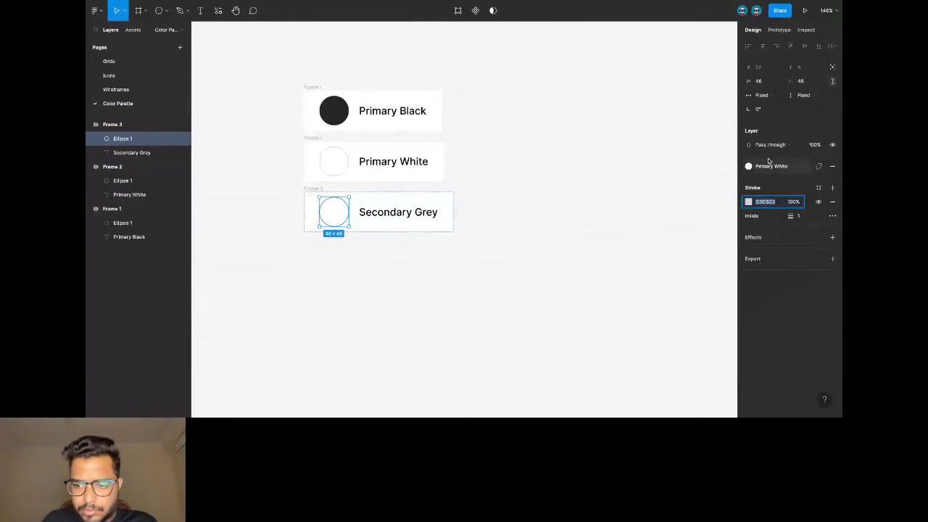
pyautogui.click(818, 166)
pyautogui.click(774, 182)
pyautogui.write('a8a8a8')
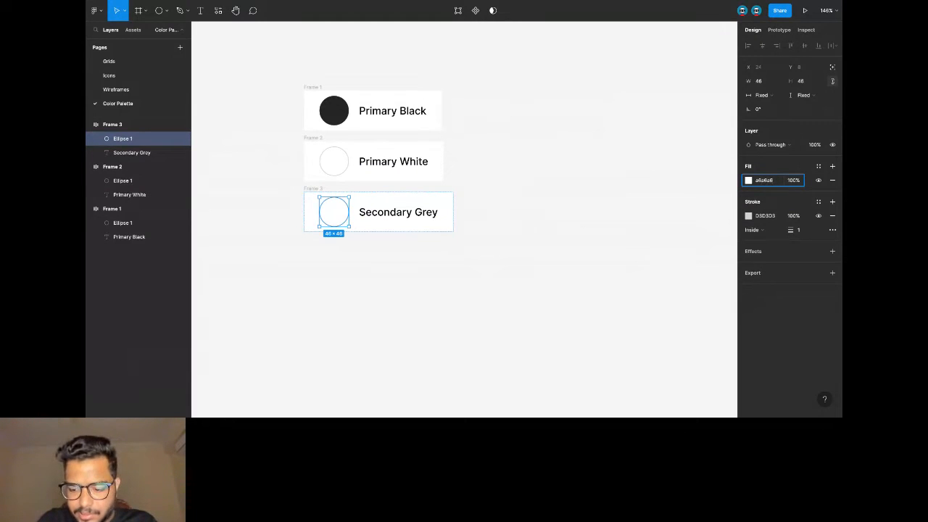
pyautogui.press('Return')
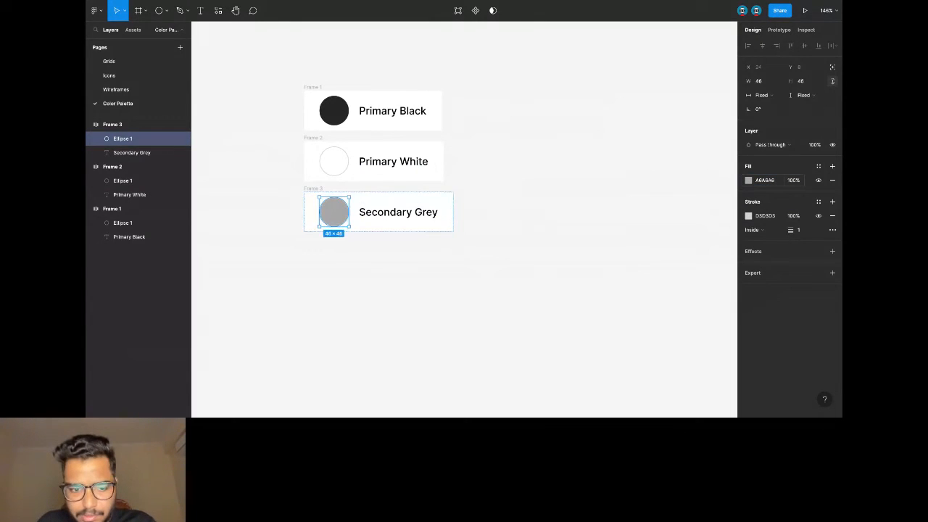
# Save the grey fill as a new 'Secondary Grey' colour style and review the styles list.
pyautogui.click(818, 168)
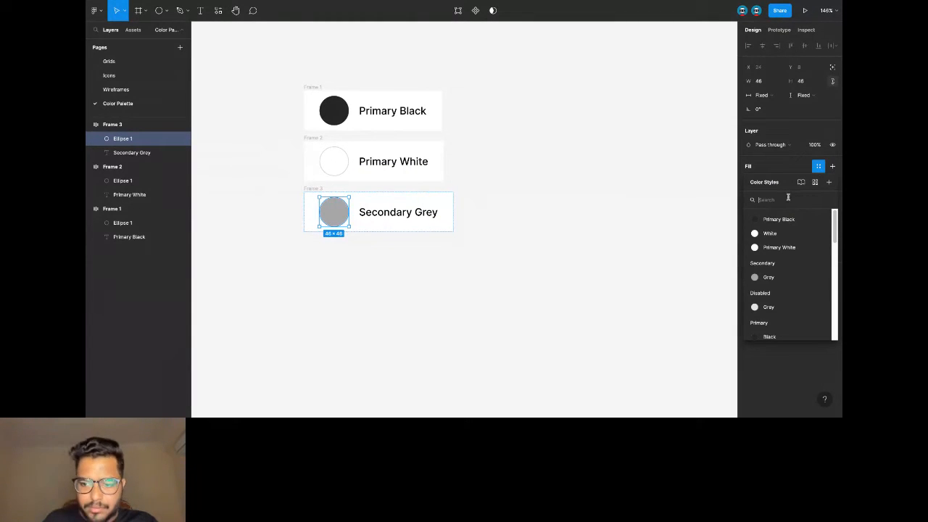
pyautogui.write('Se')
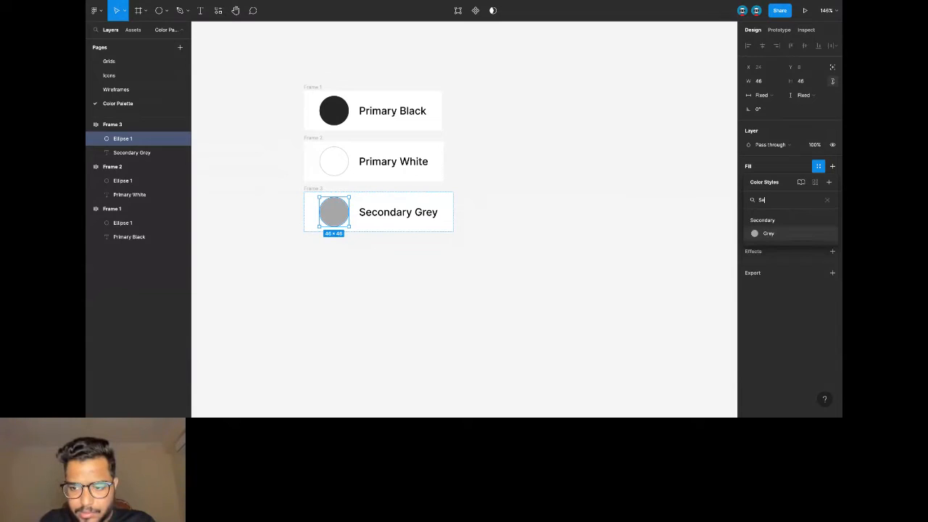
pyautogui.write('condary')
pyautogui.click(828, 181)
pyautogui.write('Secondary Grey')
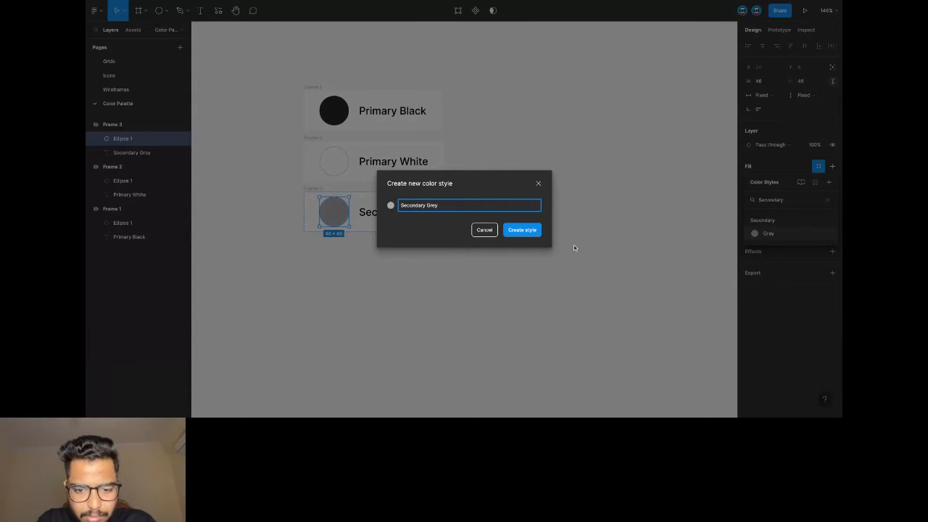
pyautogui.click(528, 228)
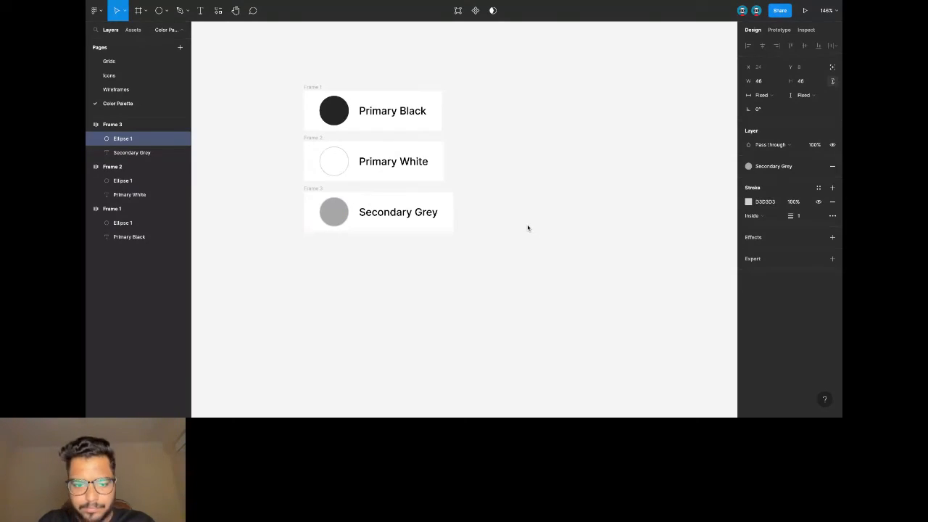
pyautogui.click(774, 166)
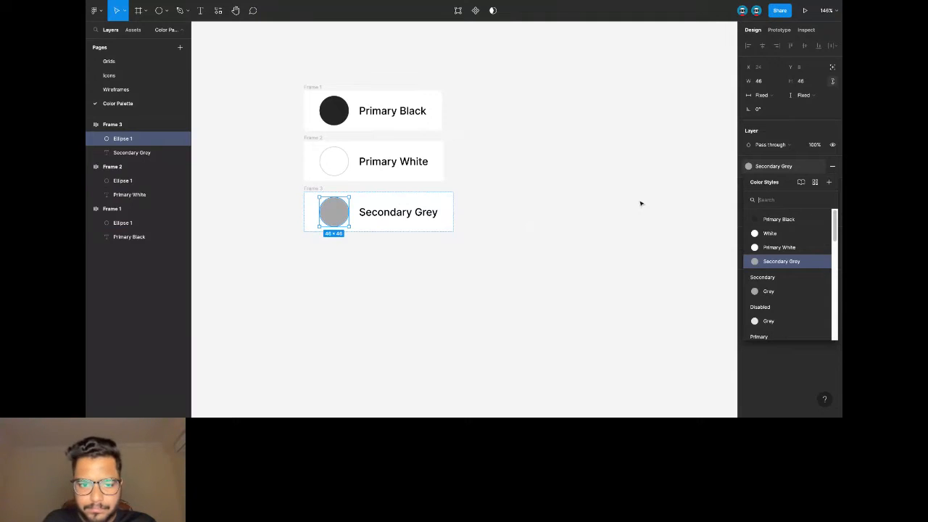
pyautogui.click(641, 204)
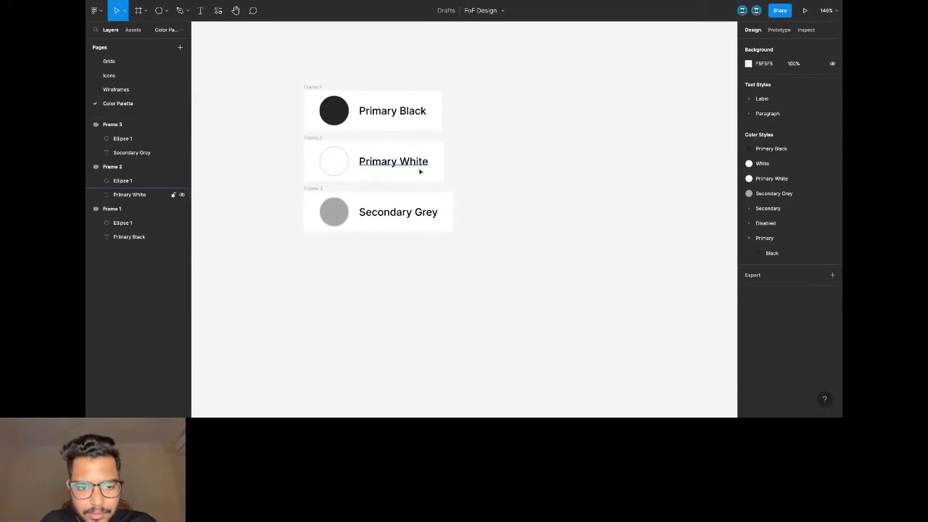
# Duplicate the Secondary Grey swatch below and relabel it 'Tertiary Grey'.
pyautogui.click(315, 190)
pyautogui.moveTo(316, 190); pyautogui.dragTo(319, 253)
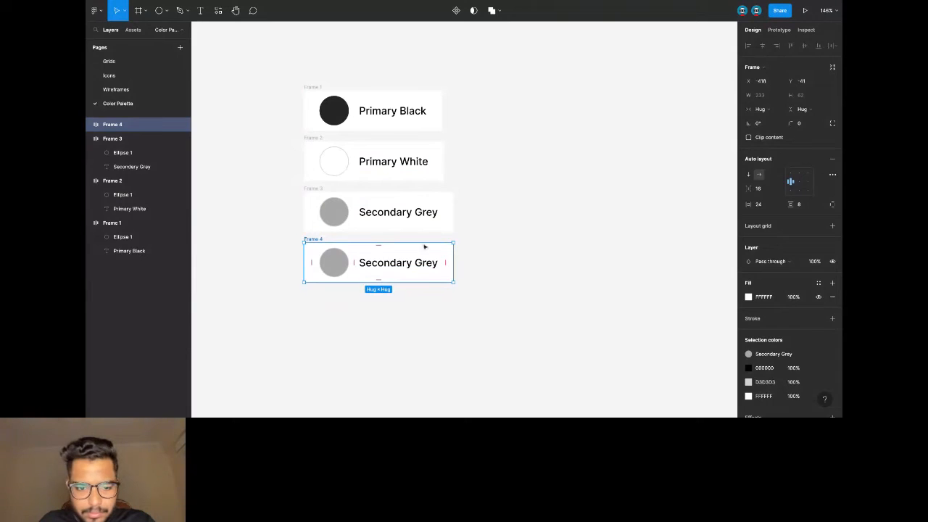
pyautogui.doubleClick(384, 263)
pyautogui.moveTo(384, 263); pyautogui.dragTo(358, 265)
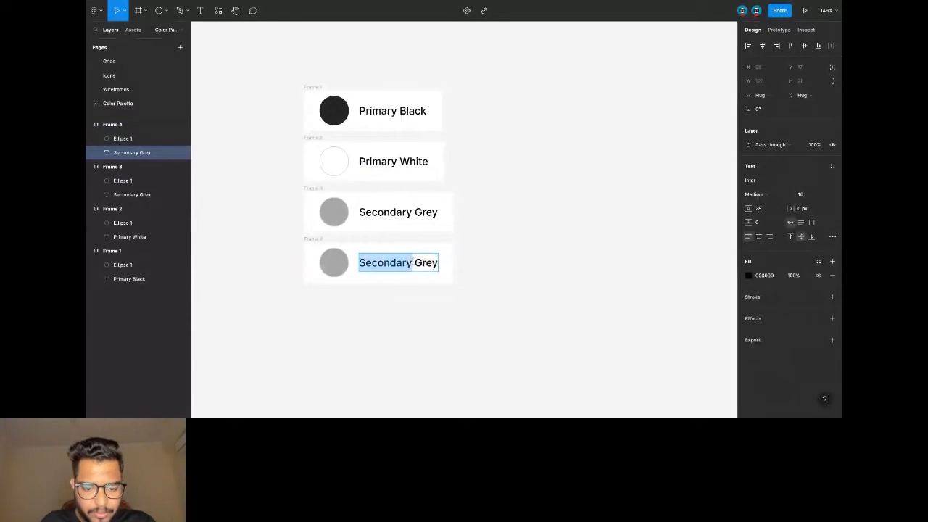
pyautogui.write('Ter')
pyautogui.write('t')
pyautogui.press('BackSpace')
pyautogui.write('tiary')
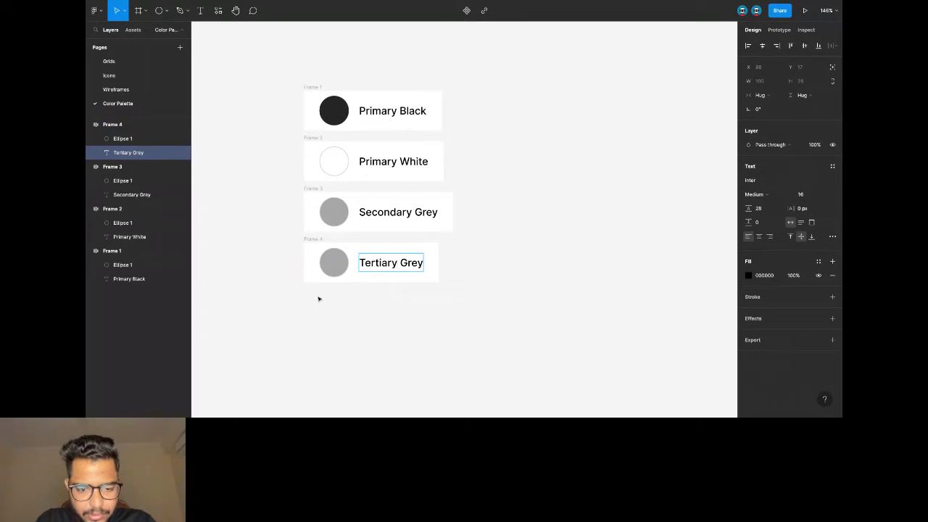
# Detach the new circle's fill style and set it to light grey E4E4E4.
pyautogui.click(334, 268)
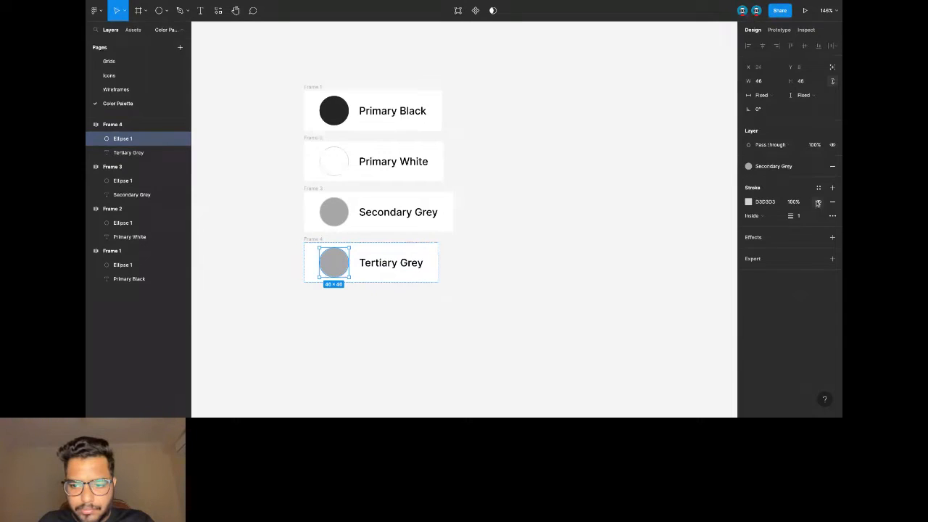
pyautogui.click(819, 167)
pyautogui.click(758, 180)
pyautogui.write('e4e4e4')
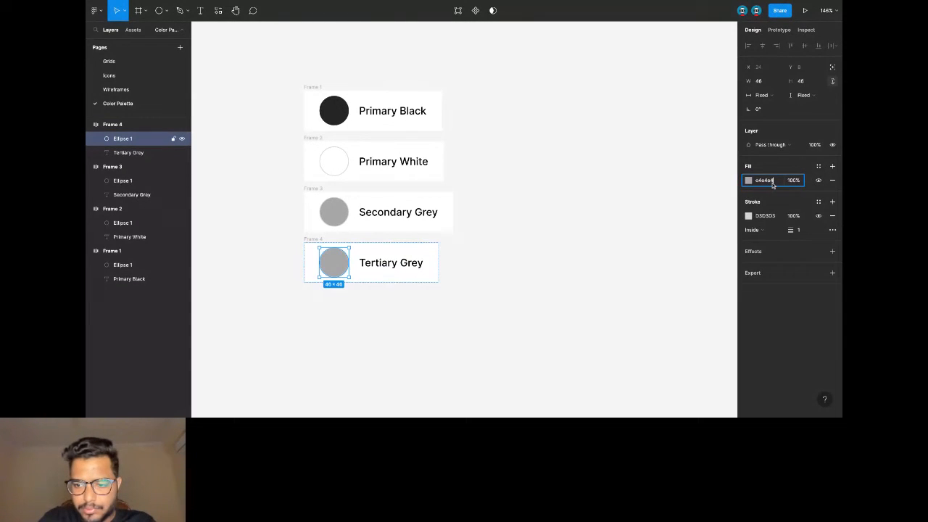
pyautogui.press('Return')
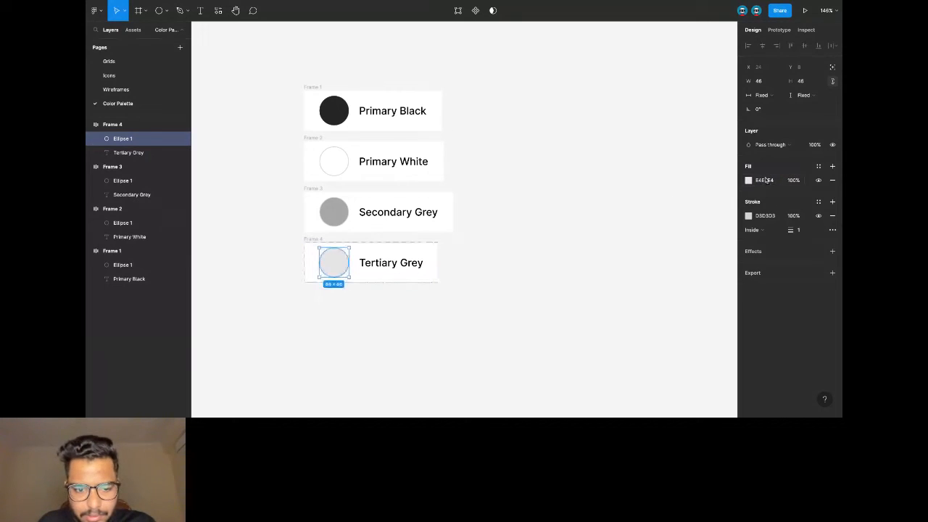
# Save the E4E4E4 fill as a new 'Tertiary Grey' colour style.
pyautogui.click(819, 167)
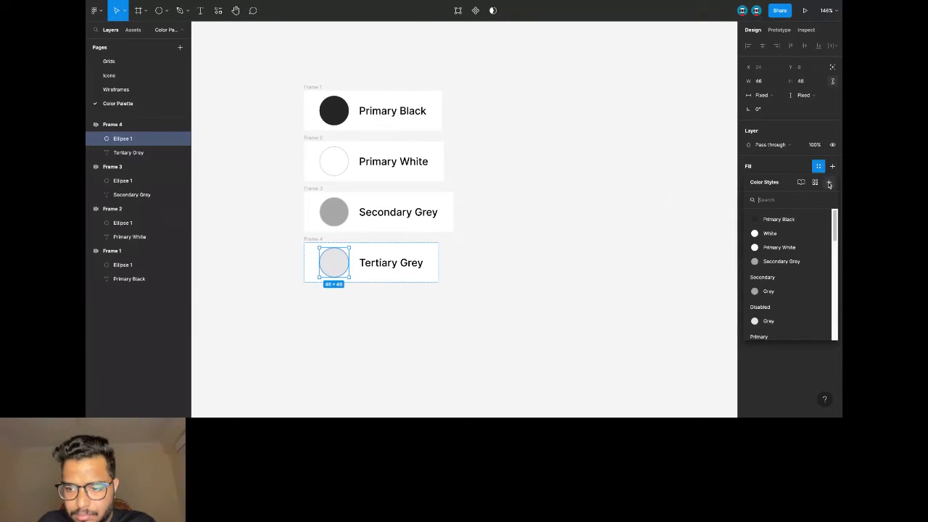
pyautogui.click(828, 183)
pyautogui.write('Tertiary Grey')
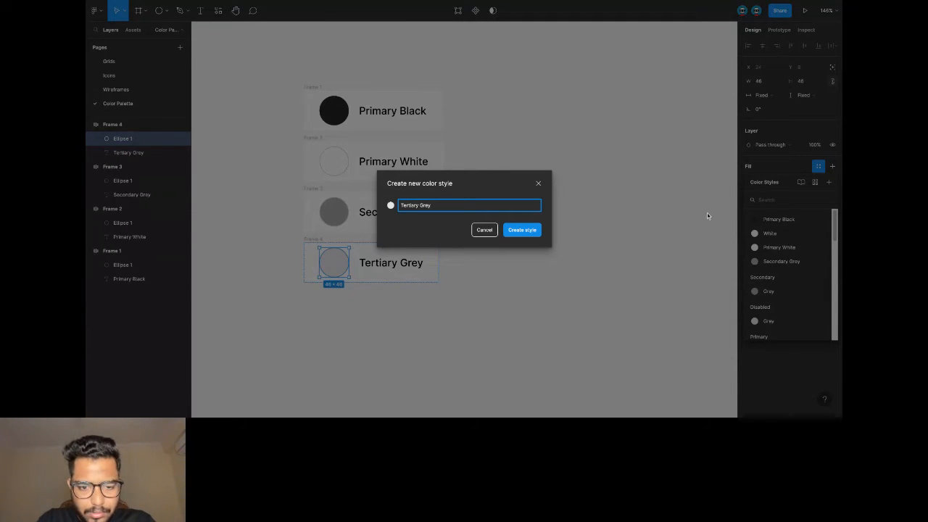
pyautogui.click(523, 230)
pyautogui.click(527, 231)
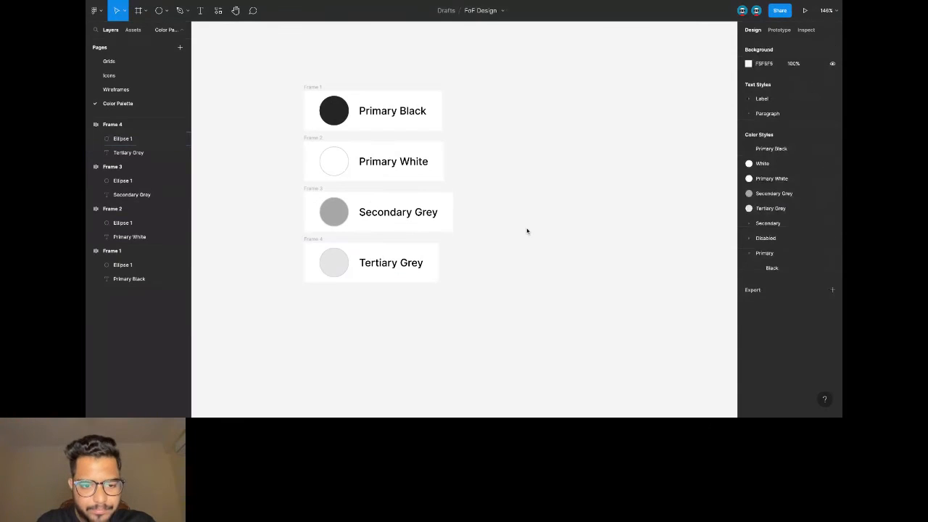
pyautogui.scroll(-1, 528, 232)
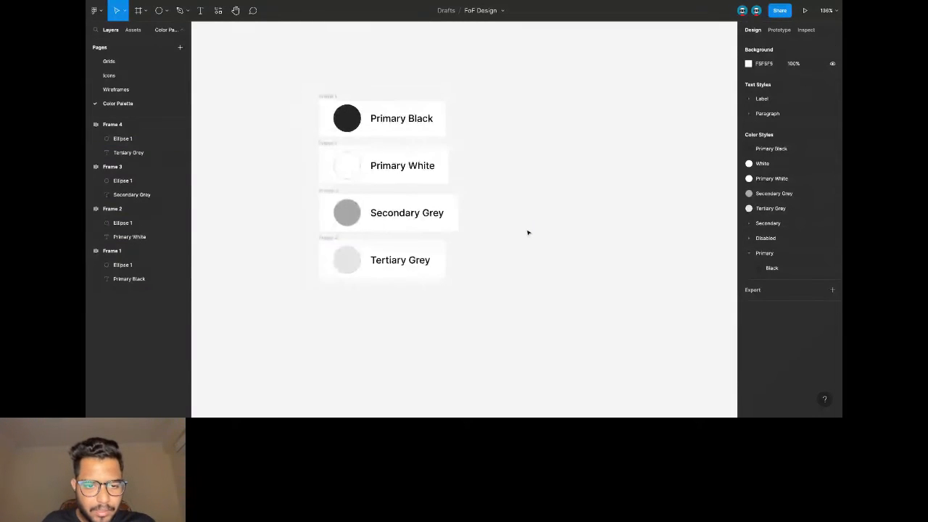
pyautogui.hscroll(-2, 527, 232)
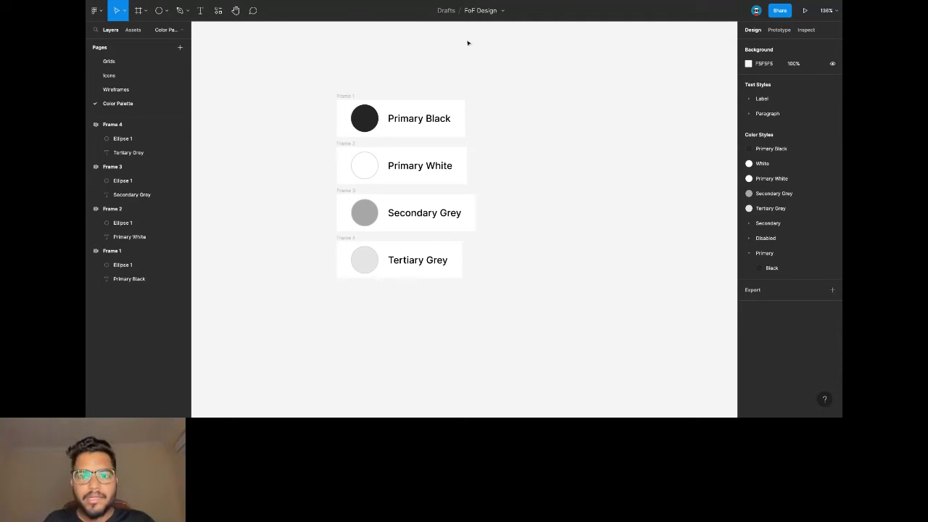
# Add a new page named 'Typography'.
pyautogui.hscroll(-2, 246, 117)
pyautogui.click(179, 48)
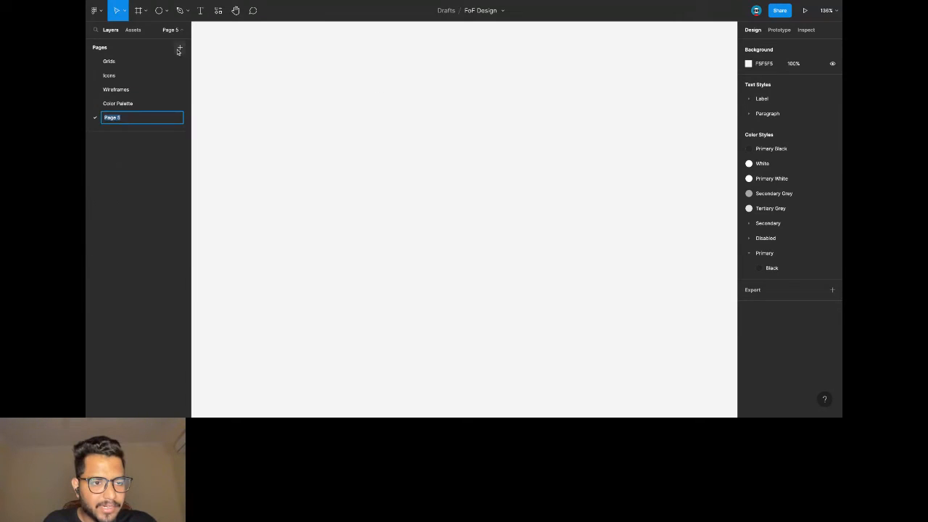
pyautogui.write('Typo')
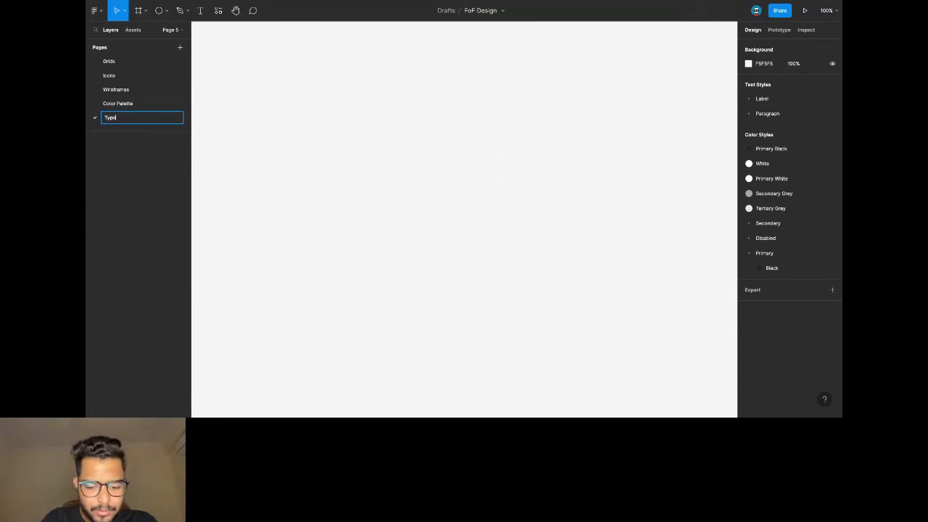
pyautogui.write('graphy')
pyautogui.press('Return')
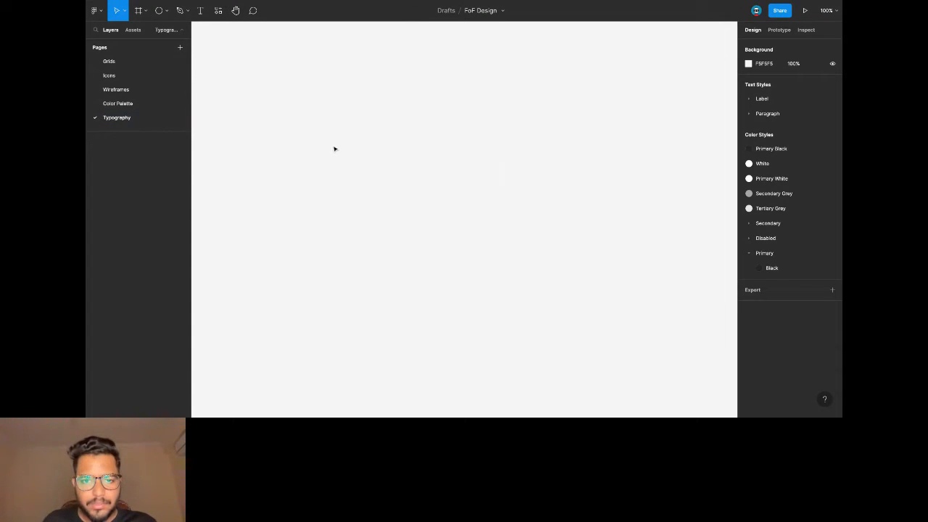
# Draw a 619×441 frame and start a text layer at its top-left corner.
pyautogui.scroll(-1, 338, 145)
pyautogui.click(146, 11)
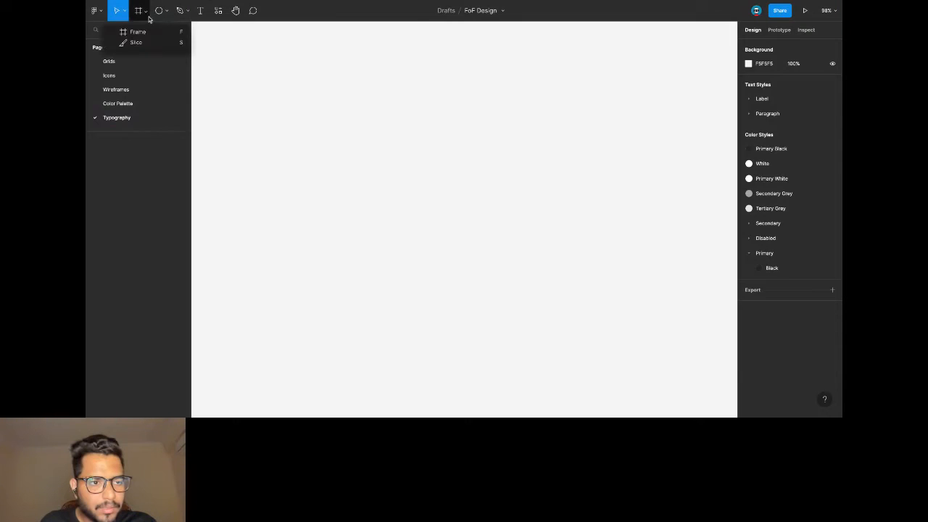
pyautogui.click(138, 32)
pyautogui.moveTo(270, 82); pyautogui.dragTo(536, 272)
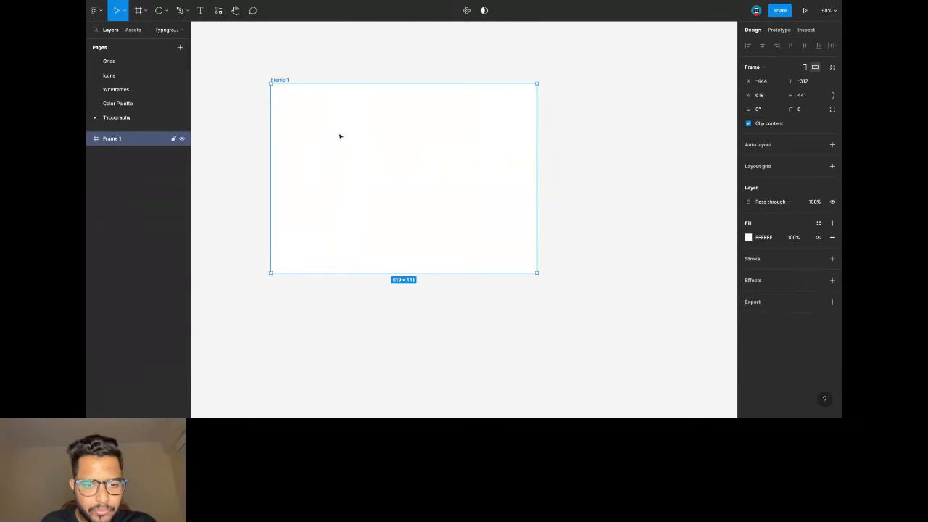
pyautogui.scroll(1, 285, 110)
pyautogui.press('t')
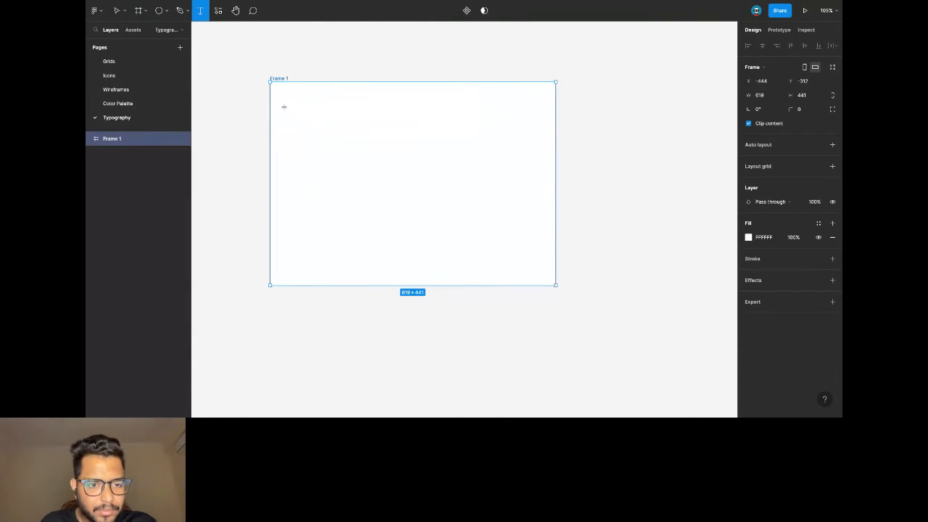
pyautogui.click(284, 106)
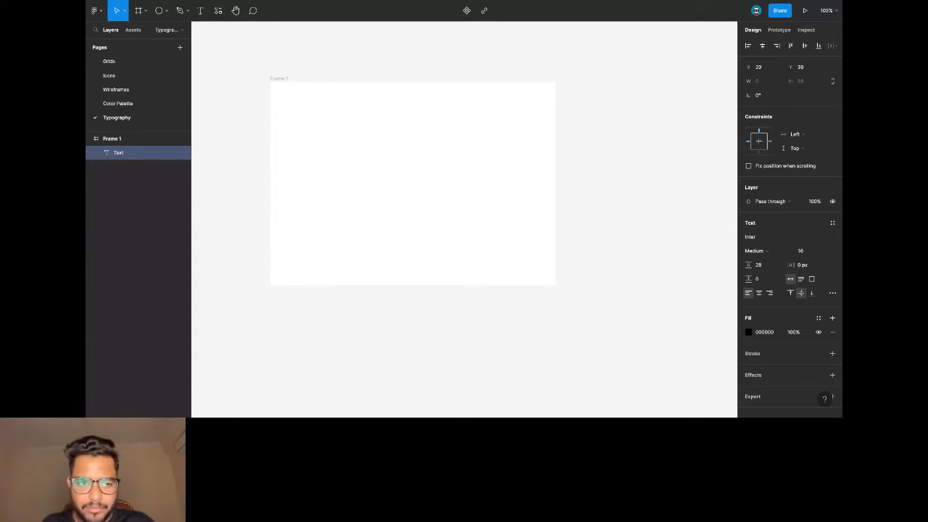
# Name the heading 'Labels' and move it right and down into place.
pyautogui.write('L')
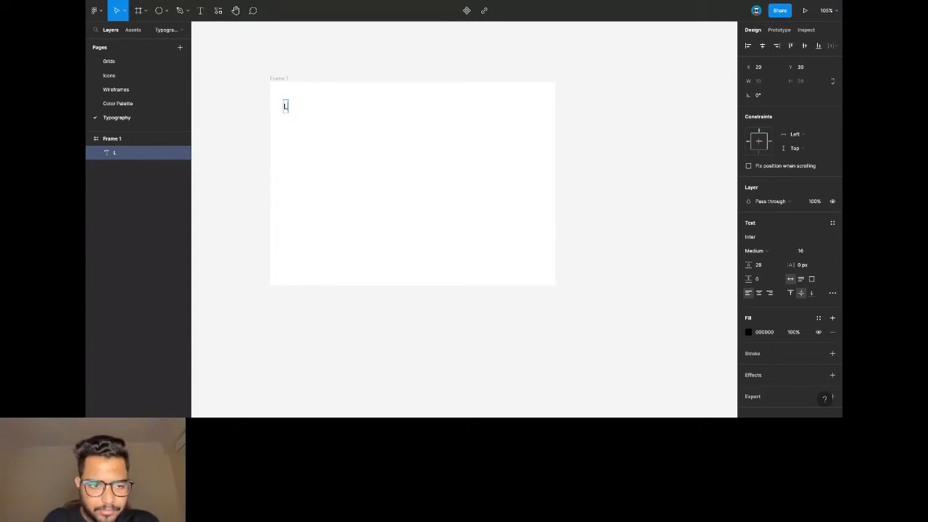
pyautogui.write('abels')
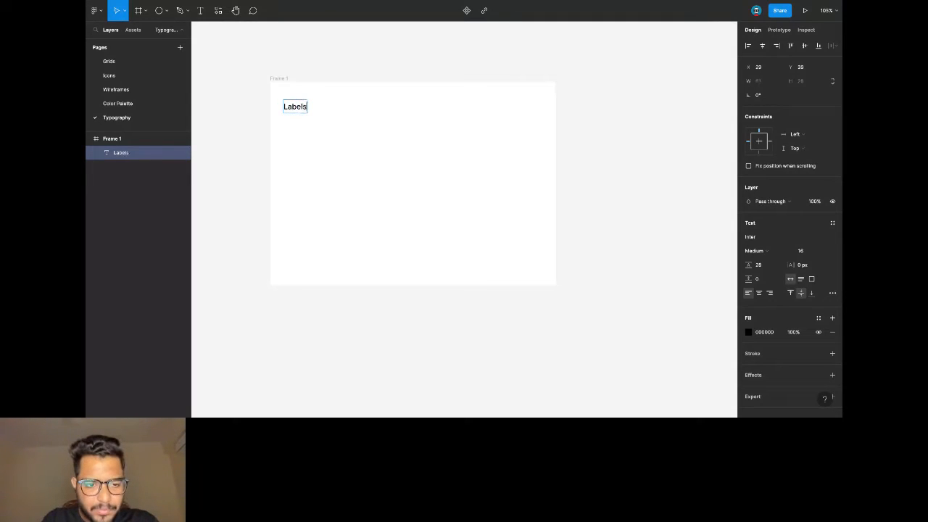
pyautogui.press('Escape')
pyautogui.moveTo(292, 106); pyautogui.dragTo(299, 137)
# Duplicate the heading as an '18px' sample with font size 18 and 150% line height.
pyautogui.hotkey('ctrl', 'c')
pyautogui.hotkey('ctrl', 'v')
pyautogui.scroll(2, 298, 137)
pyautogui.doubleClick(298, 133)
pyautogui.write('18px')
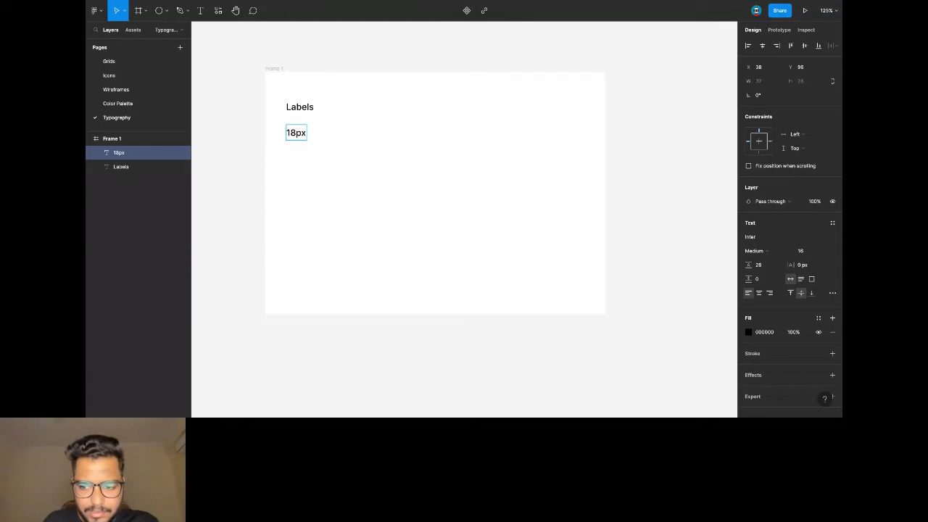
pyautogui.press('Escape')
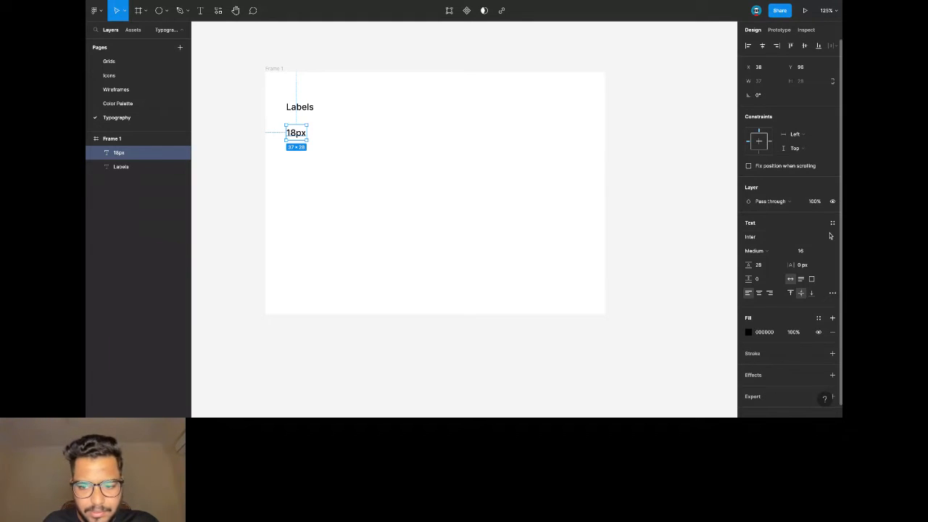
pyautogui.click(806, 252)
pyautogui.write('1')
pyautogui.press('Return')
pyautogui.click(769, 267)
pyautogui.write('150')
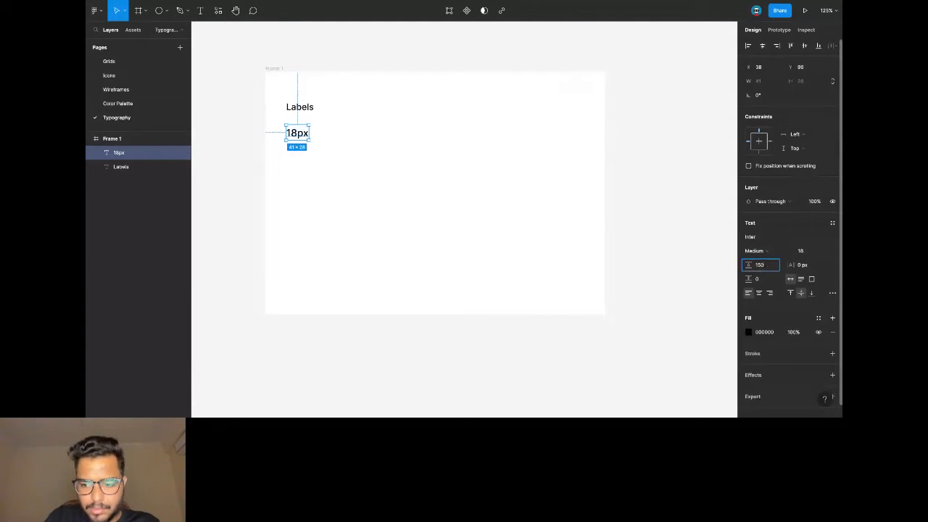
pyautogui.press('Return')
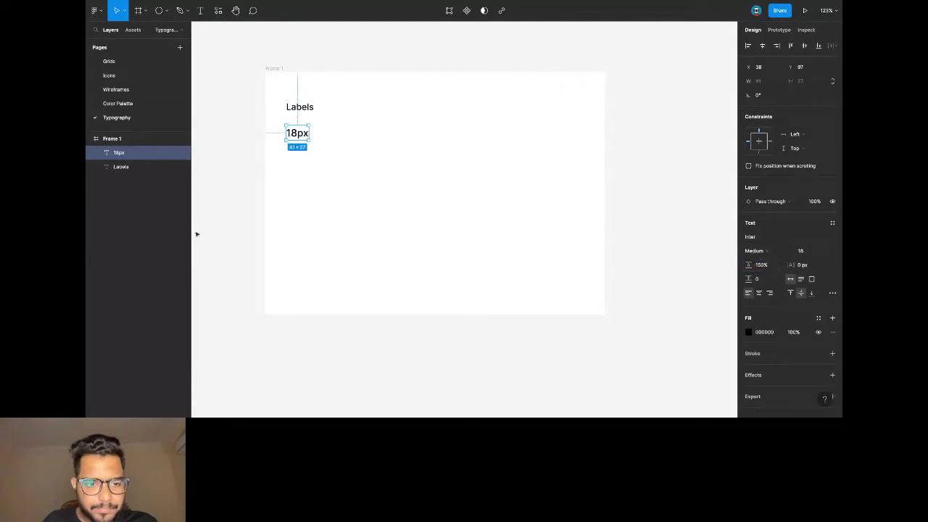
# Paste three more copies stacked below, set to font sizes 16, 14 and 12.
pyautogui.scroll(2, 261, 141)
pyautogui.hotkey('ctrl', 'v')
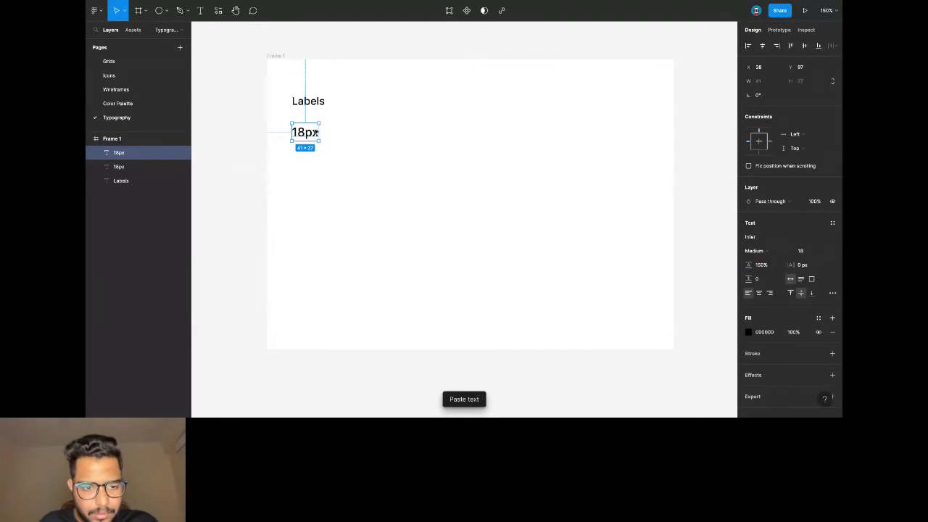
pyautogui.hotkey('shift', 'Down')
pyautogui.hotkey('shift', 'Down')
pyautogui.hotkey('shift', 'Down')
pyautogui.press('Down')
pyautogui.click(803, 251)
pyautogui.write('16')
pyautogui.press('Return')
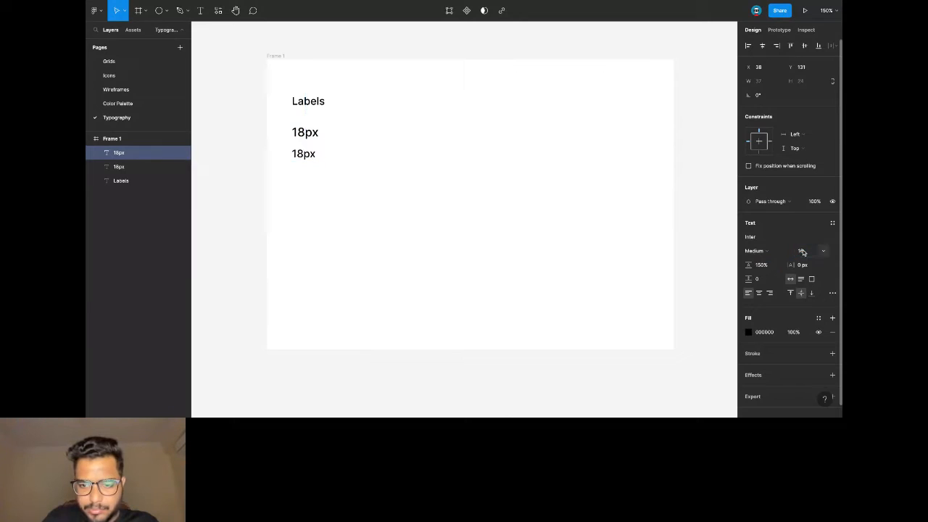
pyautogui.hotkey('ctrl', 'v')
pyautogui.moveTo(304, 162); pyautogui.dragTo(304, 183)
pyautogui.click(801, 251)
pyautogui.write('14')
pyautogui.press('Return')
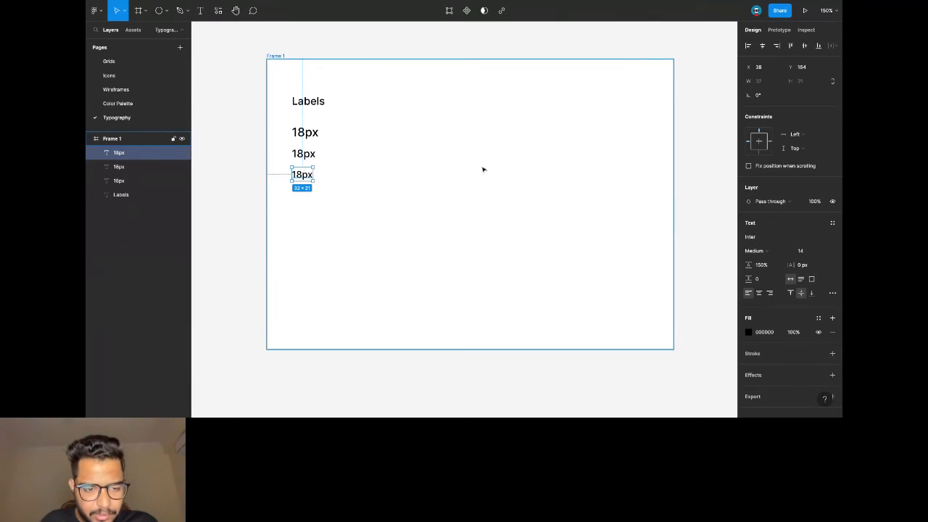
pyautogui.hotkey('ctrl', 'v')
pyautogui.moveTo(303, 176); pyautogui.dragTo(307, 175)
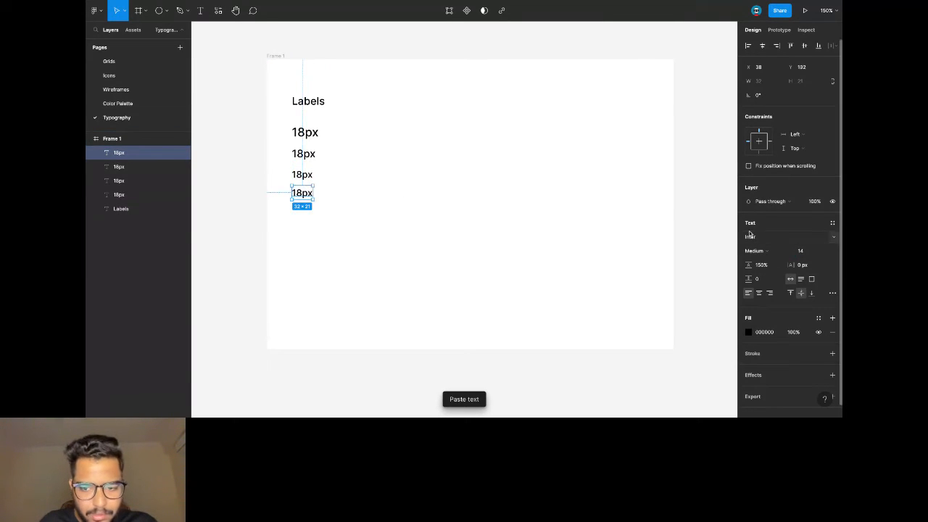
pyautogui.click(802, 251)
pyautogui.write('12')
pyautogui.press('Return')
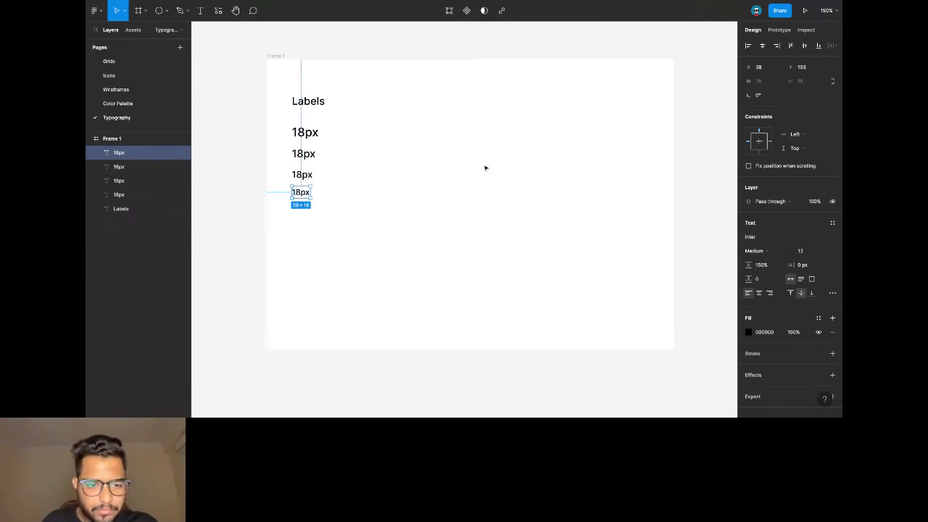
# Rename the three copies to read 16px, 14px and 12px.
pyautogui.doubleClick(303, 154)
pyautogui.moveTo(297, 154); pyautogui.dragTo(308, 209)
pyautogui.write('6')
pyautogui.doubleClick(302, 175)
pyautogui.write('4')
pyautogui.doubleClick(302, 192)
pyautogui.write('2')
pyautogui.press('Escape')
# Distribute the four size labels with even vertical spacing.
pyautogui.click(309, 229)
pyautogui.moveTo(287, 118); pyautogui.dragTo(318, 227)
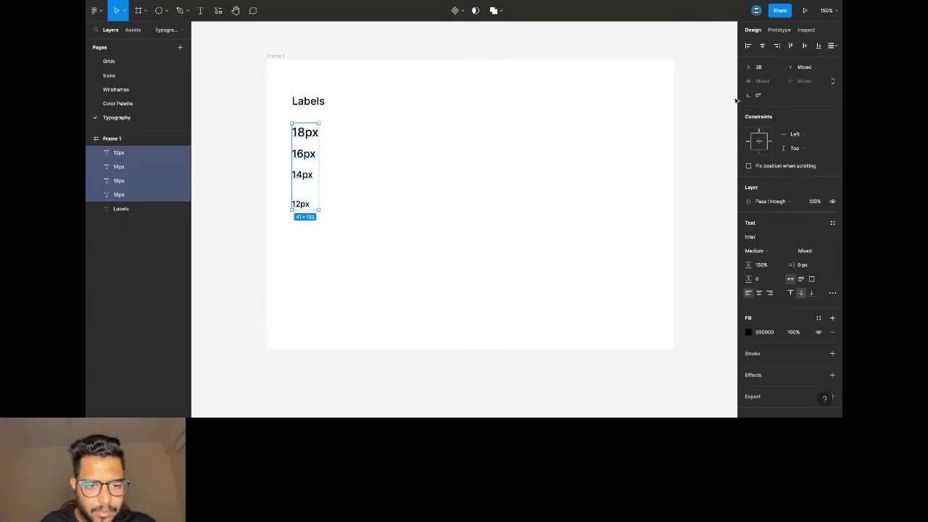
pyautogui.click(831, 45)
pyautogui.click(780, 74)
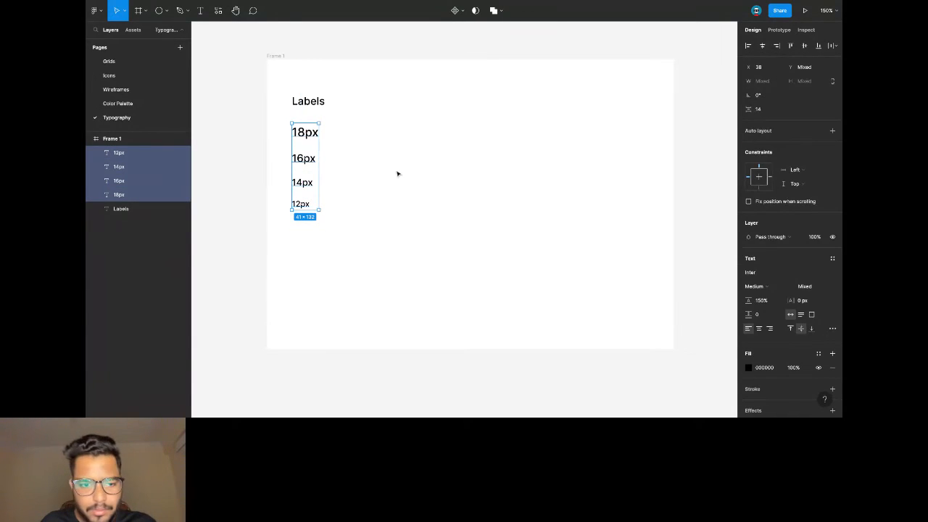
pyautogui.click(398, 174)
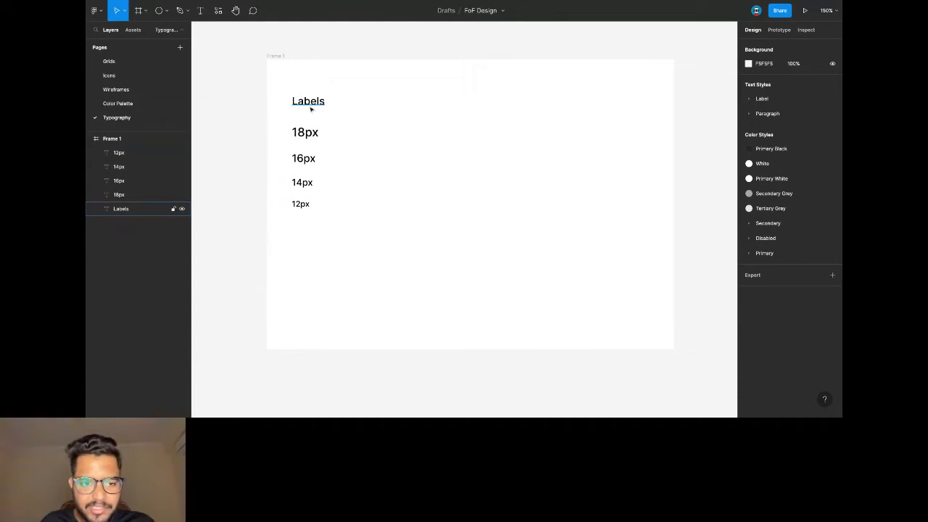
pyautogui.moveTo(338, 222); pyautogui.dragTo(285, 129)
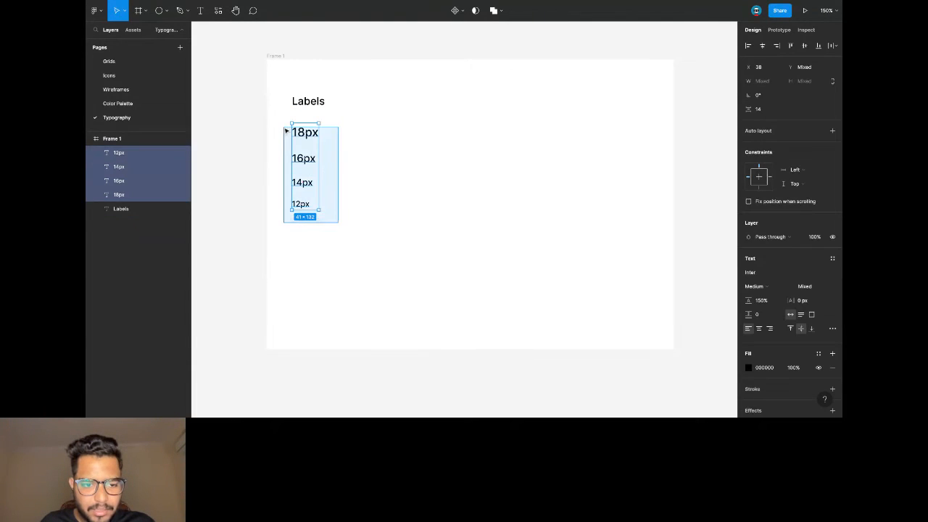
pyautogui.click(343, 201)
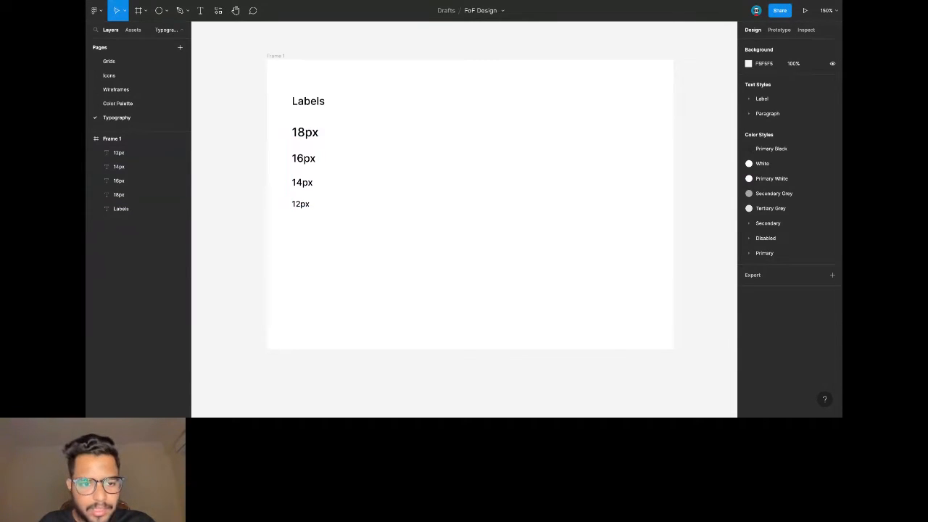
pyautogui.click(312, 136)
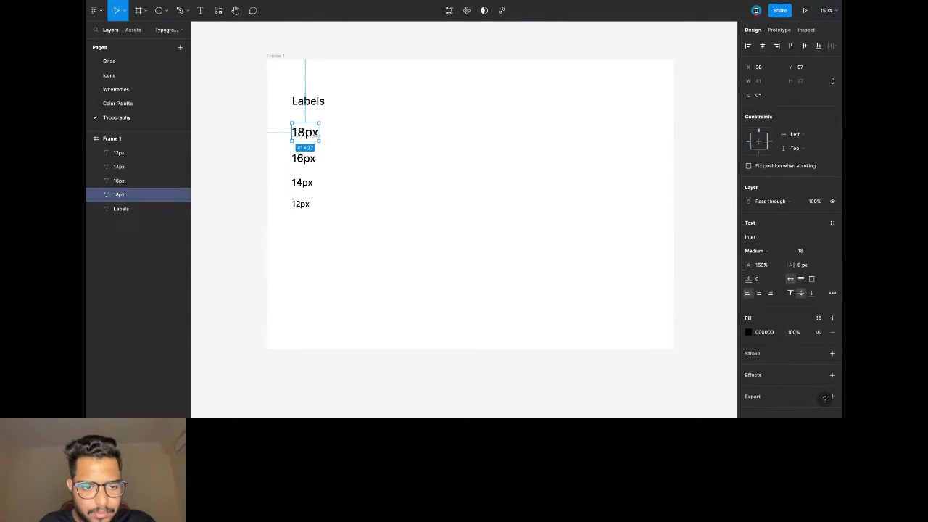
pyautogui.hscroll(-1, 312, 136)
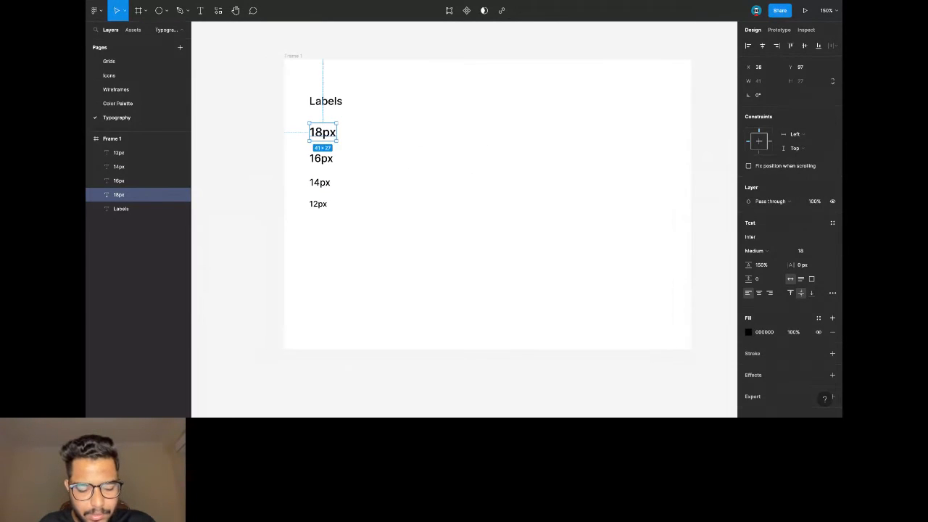
# Try pasting the sample sentence into a copy of the 18px label, then delete that attempt.
pyautogui.hotkey('ctrl', 'v')
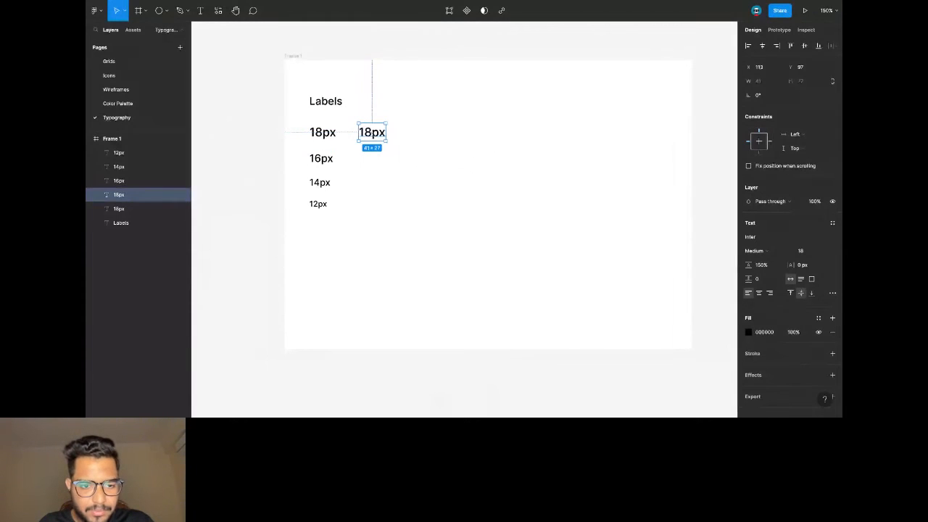
pyautogui.doubleClick(379, 138)
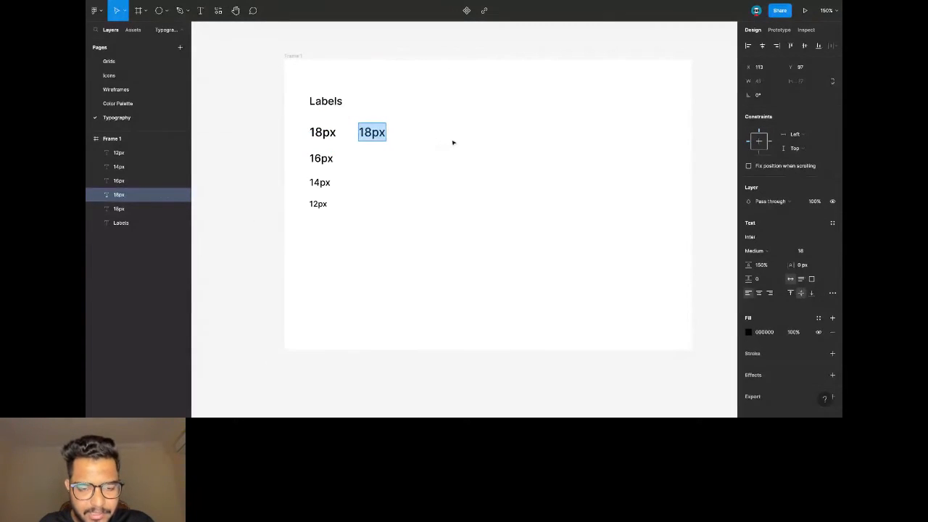
pyautogui.hotkey('ctrl', 'v')
pyautogui.press('Escape')
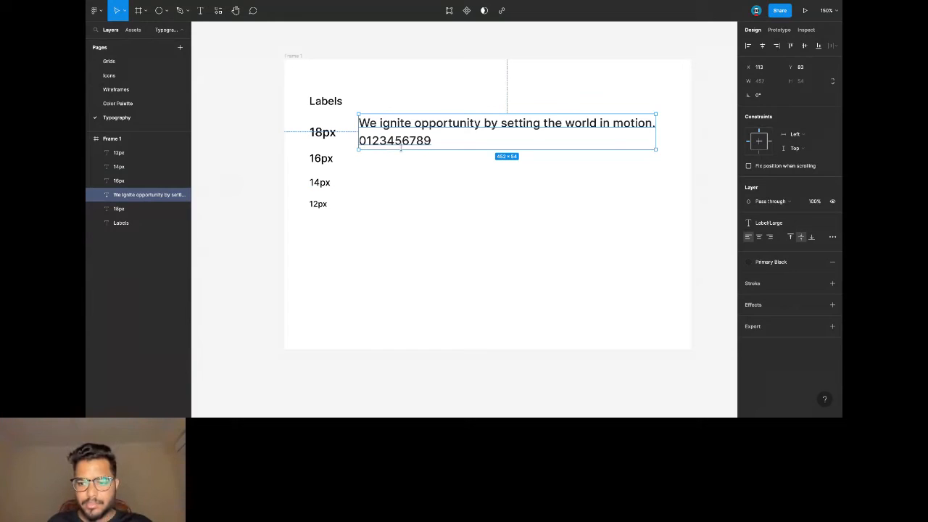
pyautogui.doubleClick(432, 140)
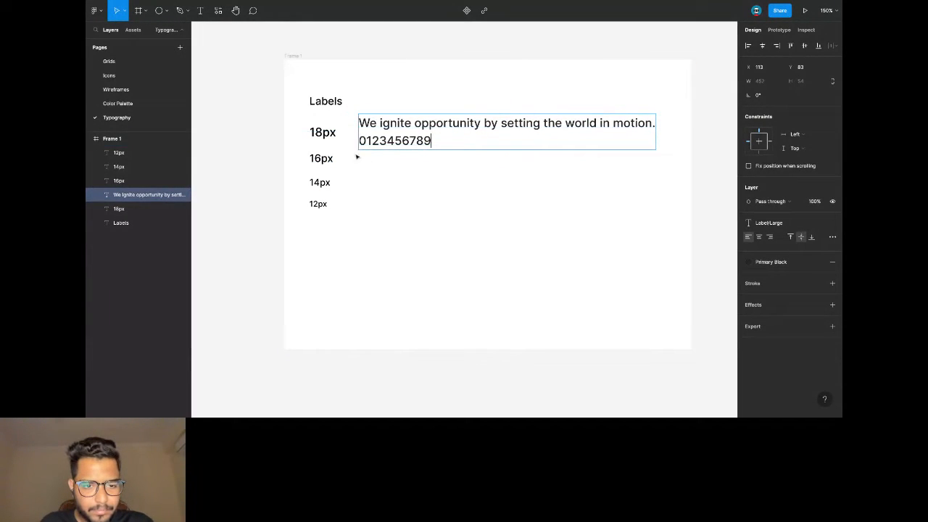
pyautogui.press('Escape')
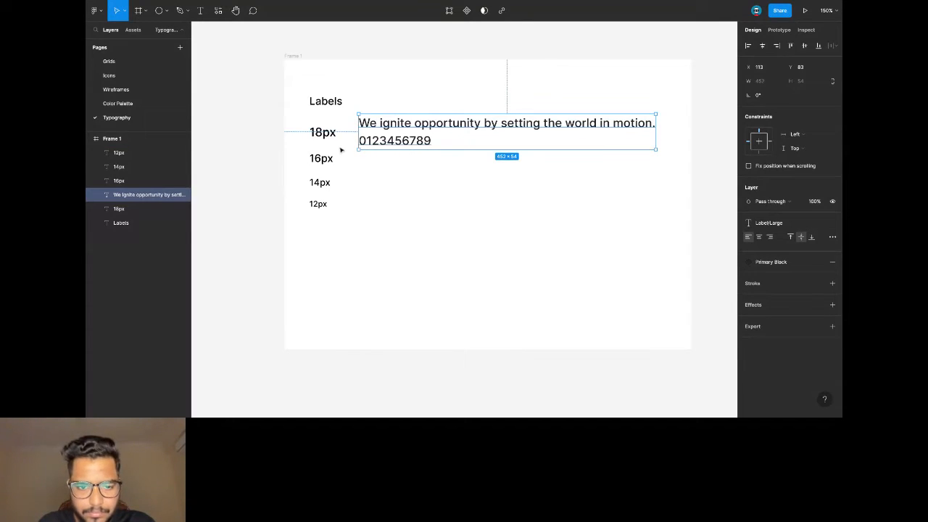
pyautogui.press('Delete')
pyautogui.click(322, 134)
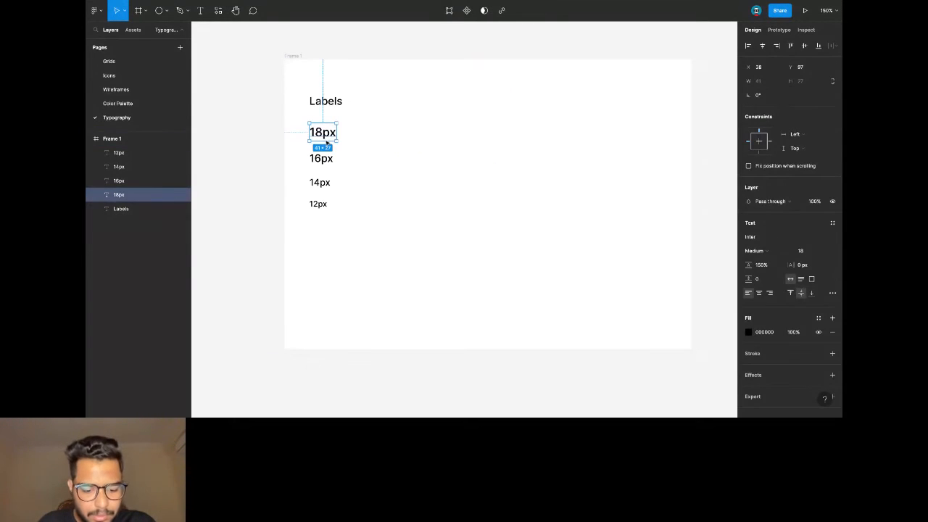
pyautogui.hotkey('ctrl', 'v')
pyautogui.press('Right')
pyautogui.press('Right')
pyautogui.press('Right')
pyautogui.press('Right')
pyautogui.press('Right')
pyautogui.press('Right')
pyautogui.press('Right')
pyautogui.press('Right')
pyautogui.press('Right')
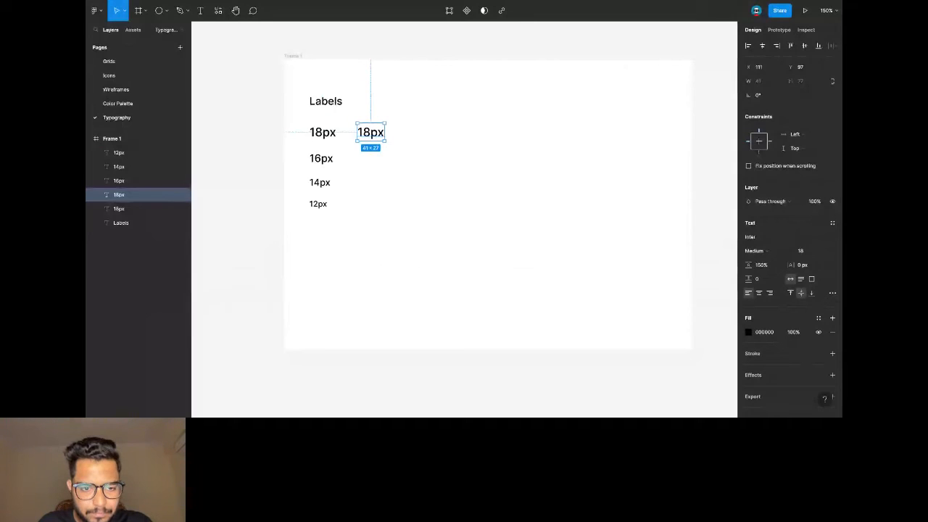
pyautogui.doubleClick(380, 136)
pyautogui.hotkey('ctrl', 'v')
pyautogui.moveTo(384, 123); pyautogui.dragTo(358, 123)
pyautogui.press('BackSpace')
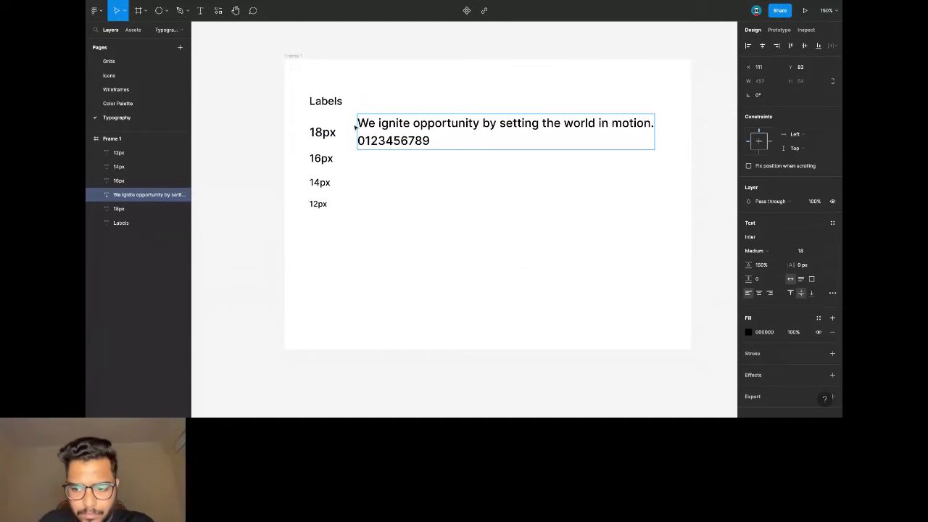
pyautogui.press('Escape')
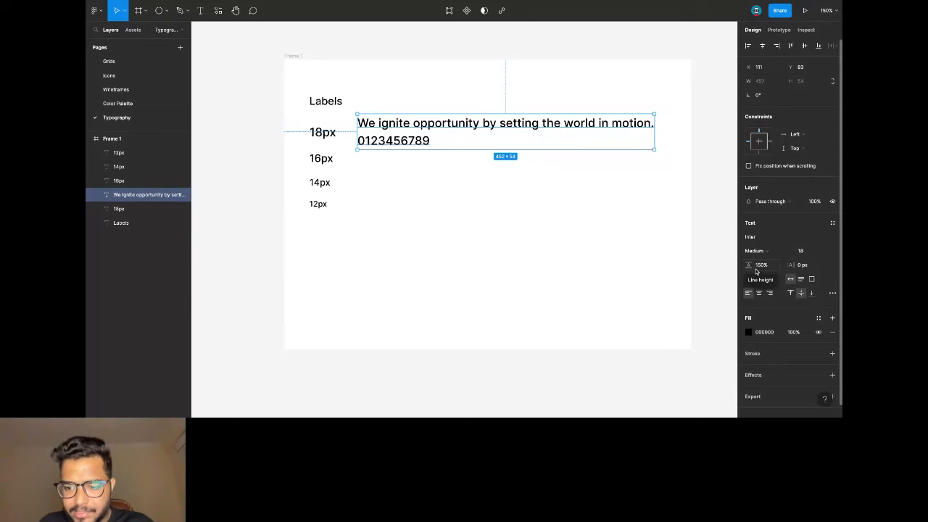
pyautogui.press('Escape')
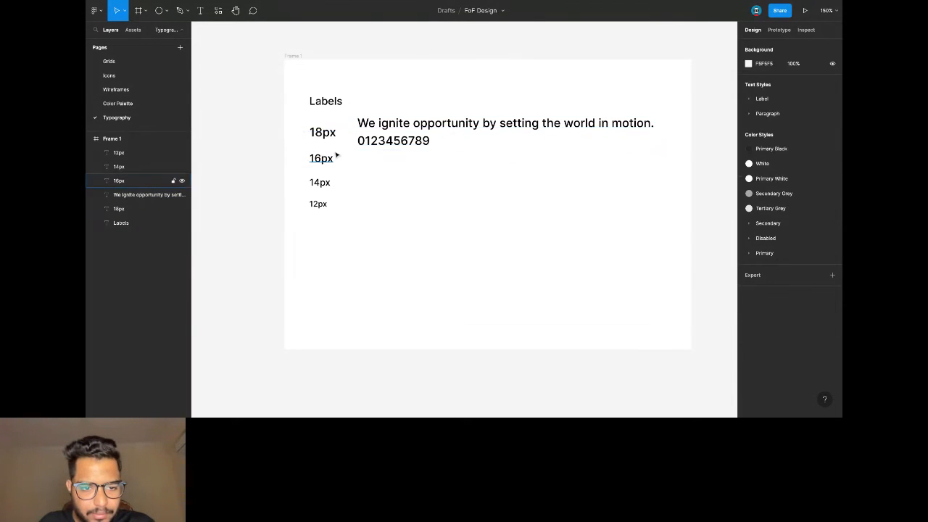
# Lower the sample sentence slightly and shift the 16px, 14px and 12px labels down.
pyautogui.scroll(1, 335, 155)
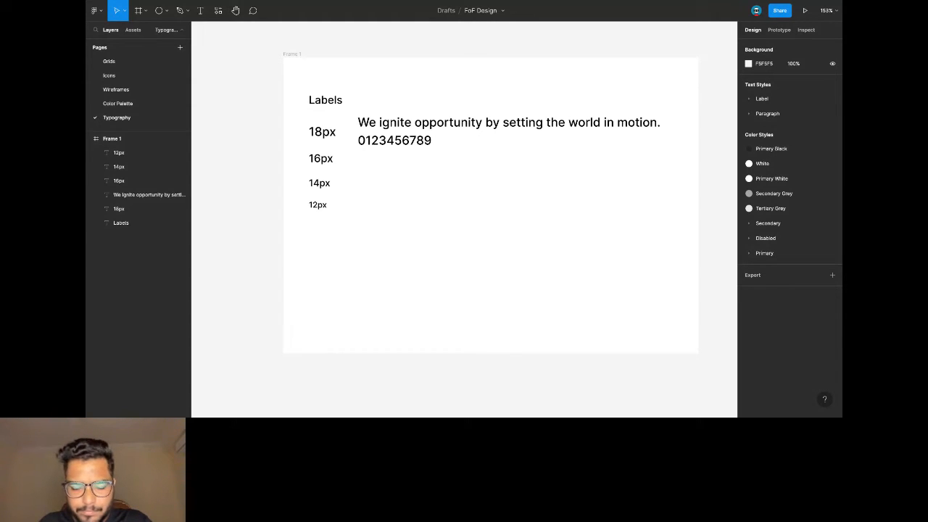
pyautogui.click(396, 124)
pyautogui.moveTo(396, 124); pyautogui.dragTo(396, 134)
pyautogui.click(307, 156)
pyautogui.moveTo(308, 157); pyautogui.dragTo(327, 203)
pyautogui.hotkey('shift', 'Down')
pyautogui.hotkey('shift', 'Down')
pyautogui.hotkey('shift', 'Down')
pyautogui.press('Up')
pyautogui.press('Up')
pyautogui.press('Up')
pyautogui.click(328, 194)
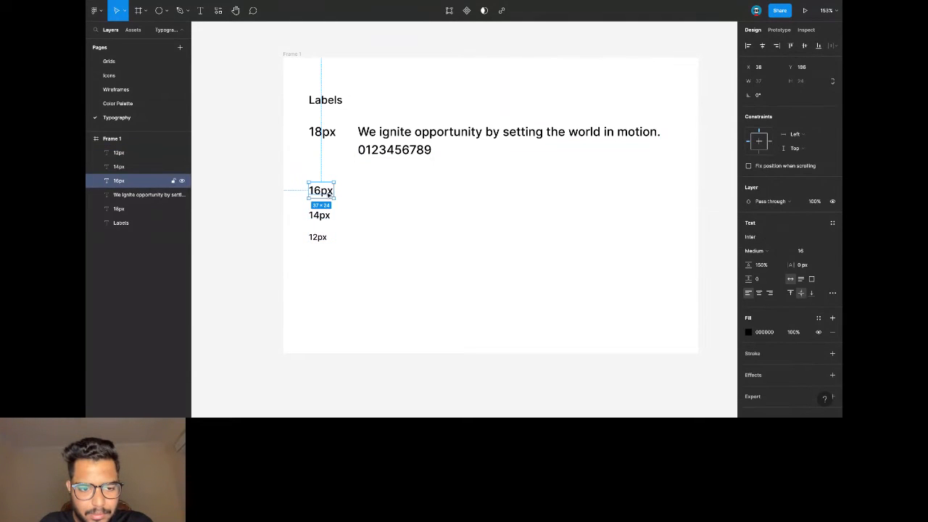
# Copy the sample sentence down to the 16px row at font size 16.
pyautogui.click(387, 142)
pyautogui.hotkey('ctrl', 'c')
pyautogui.hotkey('ctrl', 'v')
pyautogui.hotkey('shift', 'Down')
pyautogui.hotkey('shift', 'Down')
pyautogui.hotkey('shift', 'Down')
pyautogui.hotkey('shift', 'Down')
pyautogui.hotkey('shift', 'Down')
pyautogui.hotkey('shift', 'Down')
pyautogui.hotkey('shift', 'Down')
pyautogui.hotkey('shift', 'Down')
pyautogui.hotkey('shift', 'Down')
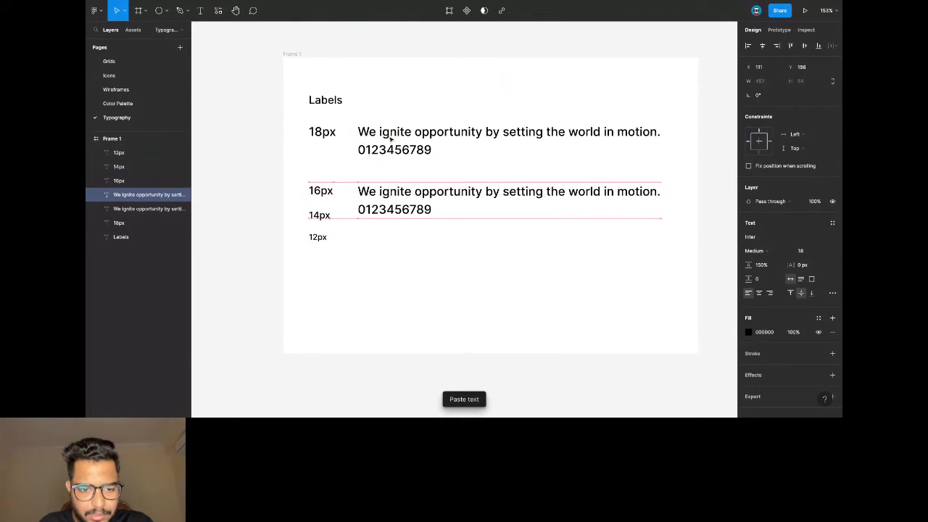
pyautogui.click(806, 250)
pyautogui.write('16')
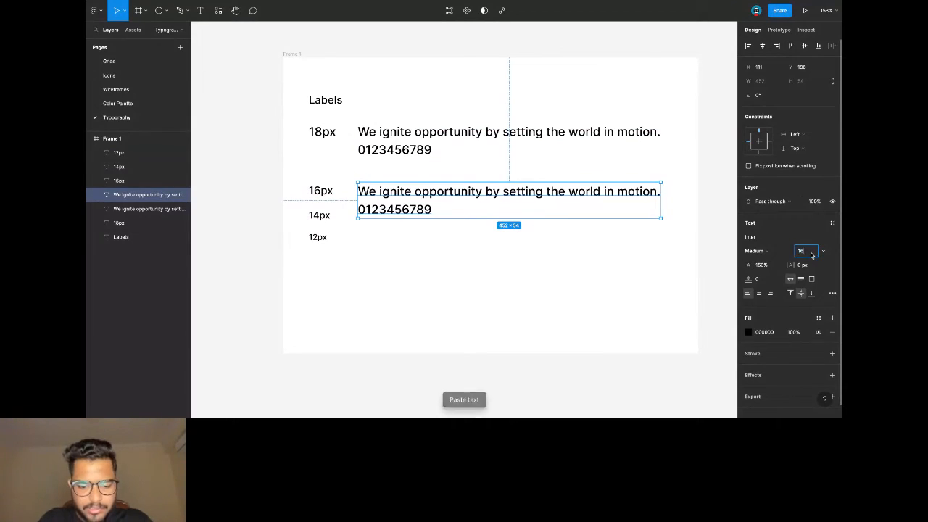
pyautogui.press('Return')
pyautogui.click(418, 267)
# Move the 14px and 12px labels down and add a size-14 sentence beside 14px.
pyautogui.moveTo(304, 210); pyautogui.dragTo(327, 256)
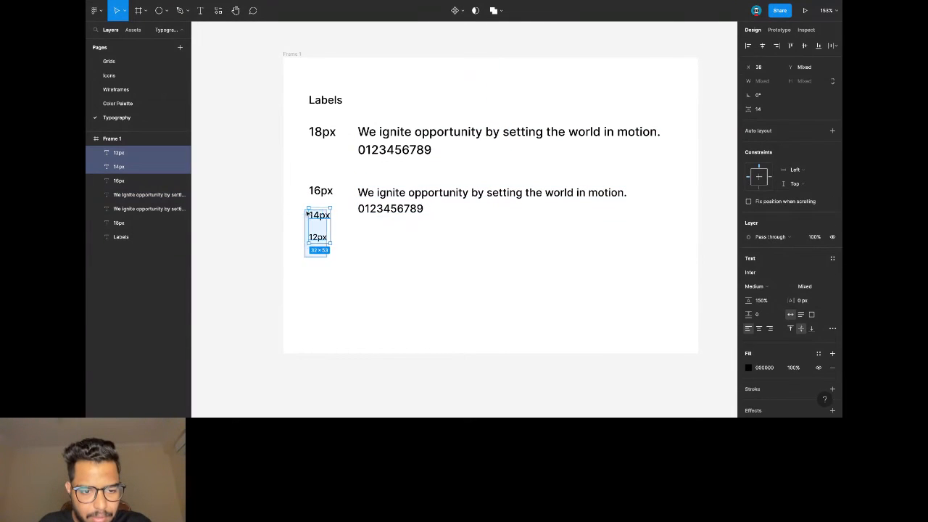
pyautogui.hotkey('shift', 'Down')
pyautogui.hotkey('shift', 'Down')
pyautogui.moveTo(371, 214); pyautogui.dragTo(388, 205)
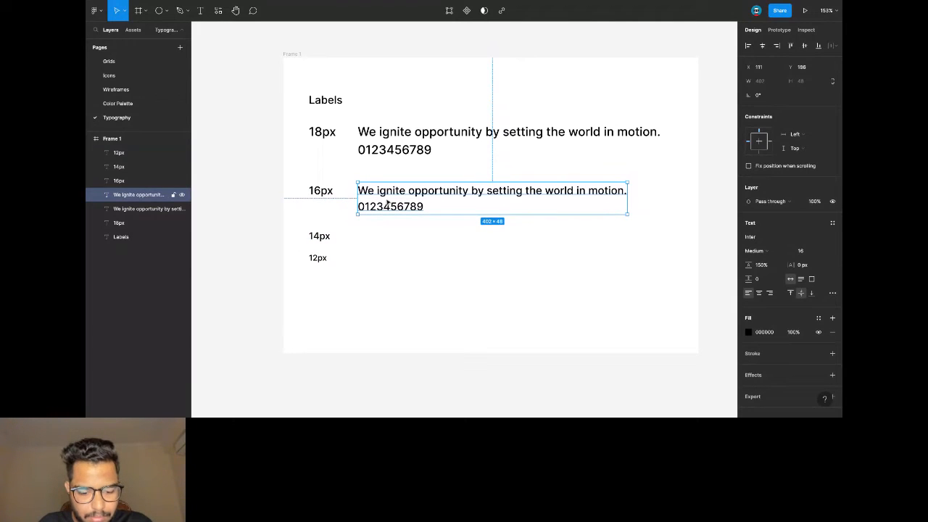
pyautogui.hotkey('ctrl', 'c')
pyautogui.hotkey('ctrl', 'v')
pyautogui.hotkey('shift', 'Down')
pyautogui.hotkey('shift', 'Down')
pyautogui.hotkey('shift', 'Down')
pyautogui.hotkey('shift', 'Down')
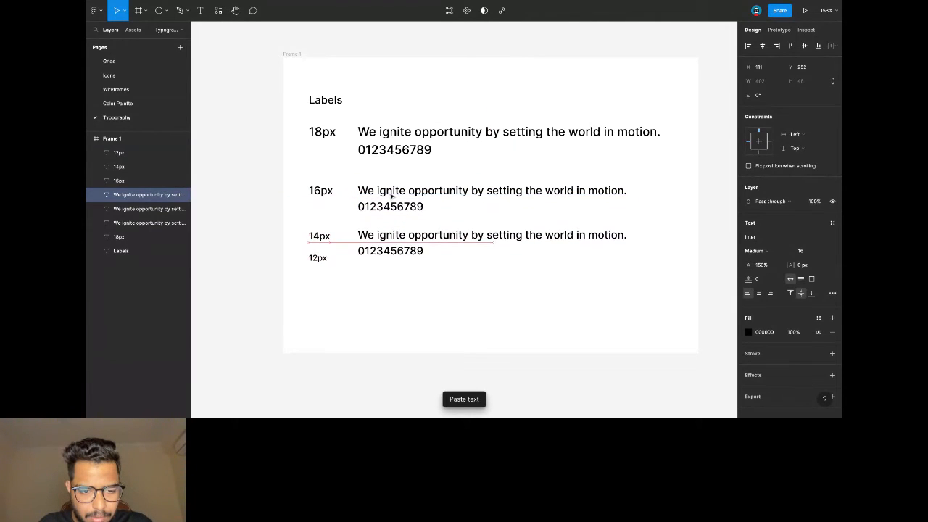
pyautogui.press('Down')
pyautogui.press('Down')
pyautogui.press('Down')
pyautogui.click(804, 250)
pyautogui.write('14')
pyautogui.press('Return')
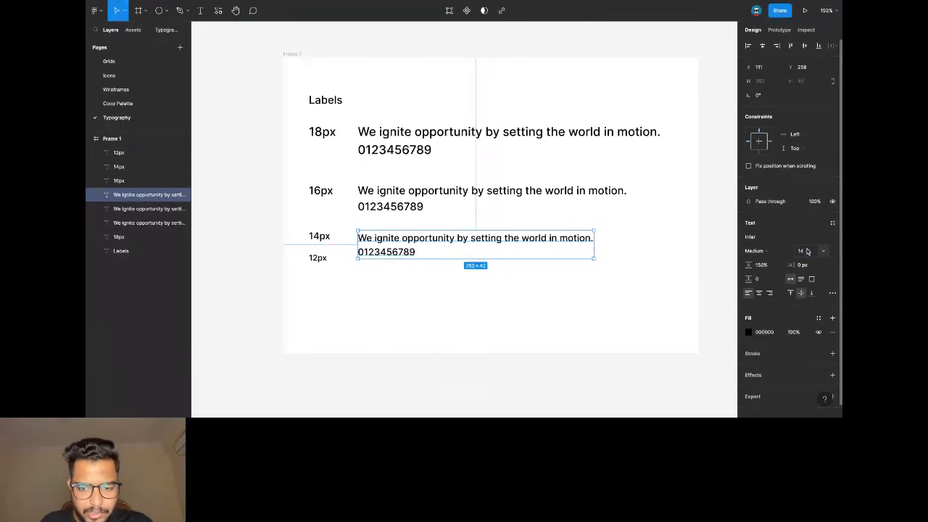
# Lower the 12px label and place a size-12 sentence duplicate beside it.
pyautogui.moveTo(317, 262); pyautogui.dragTo(321, 260)
pyautogui.hotkey('shift', 'Down')
pyautogui.hotkey('shift', 'Down')
pyautogui.hotkey('shift', 'Down')
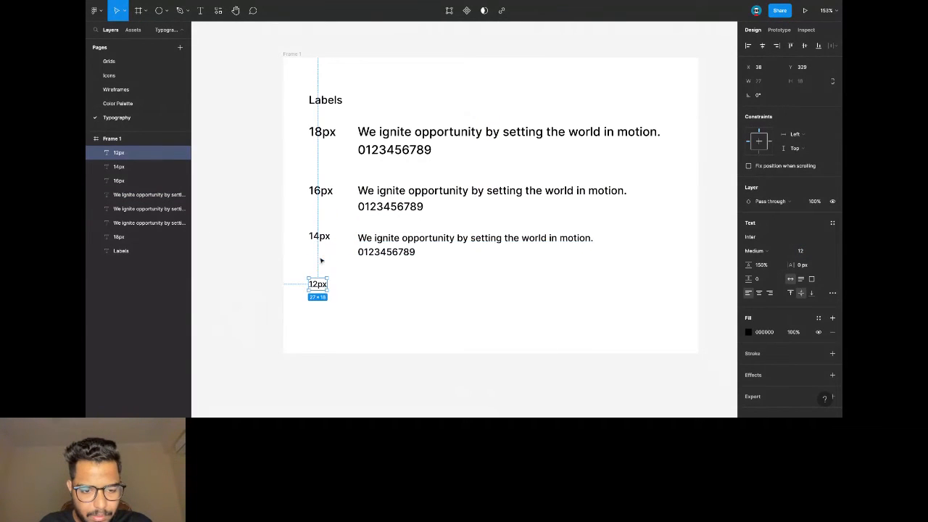
pyautogui.click(499, 238)
pyautogui.hotkey('ctrl', 'd')
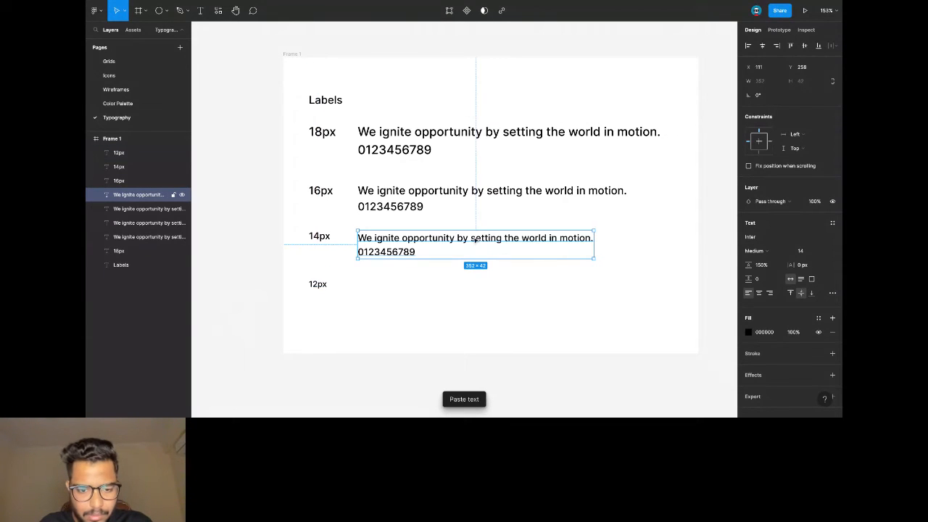
pyautogui.hotkey('shift', 'Down')
pyautogui.hotkey('shift', 'Down')
pyautogui.hotkey('shift', 'Down')
pyautogui.hotkey('shift', 'Down')
pyautogui.click(803, 251)
pyautogui.write('12')
pyautogui.press('Return')
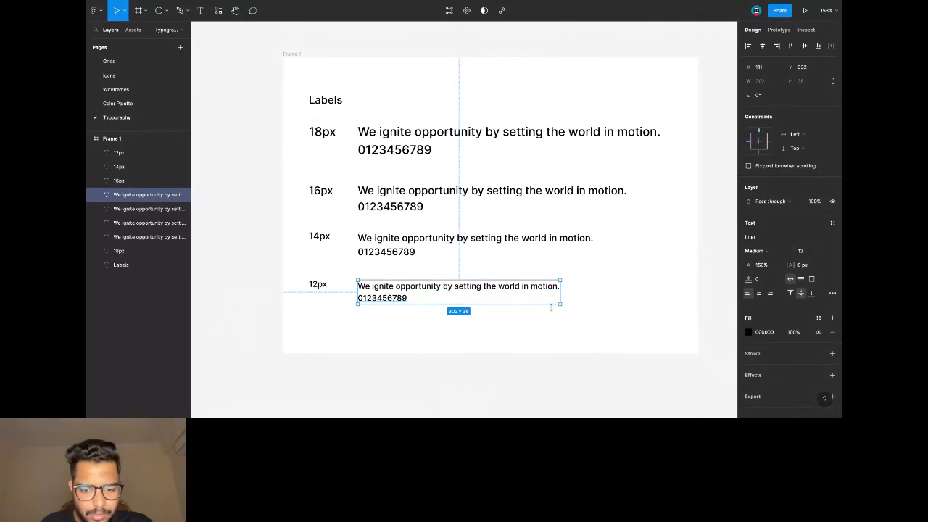
pyautogui.click(544, 319)
# Make the Labels heading Semi Bold at size 18 and nudge it up.
pyautogui.scroll(-2, 456, 213)
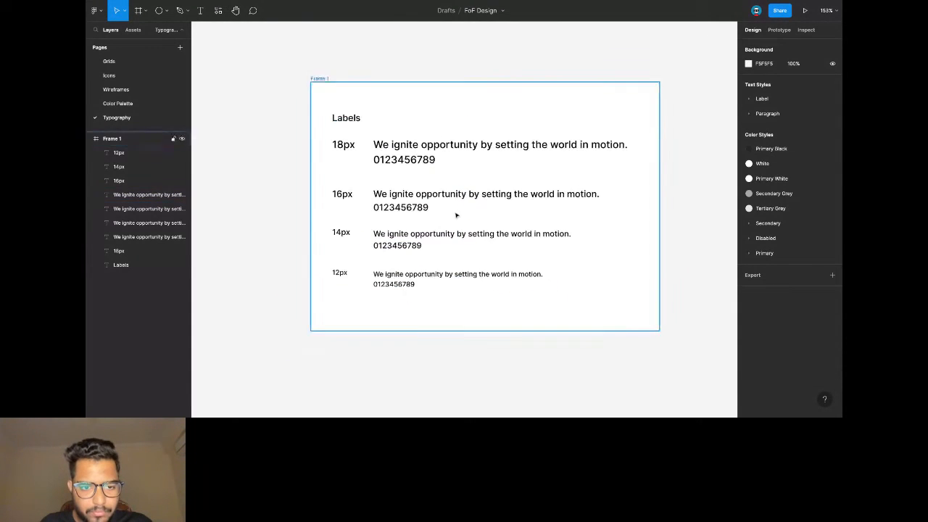
pyautogui.click(352, 116)
pyautogui.click(763, 252)
pyautogui.click(766, 262)
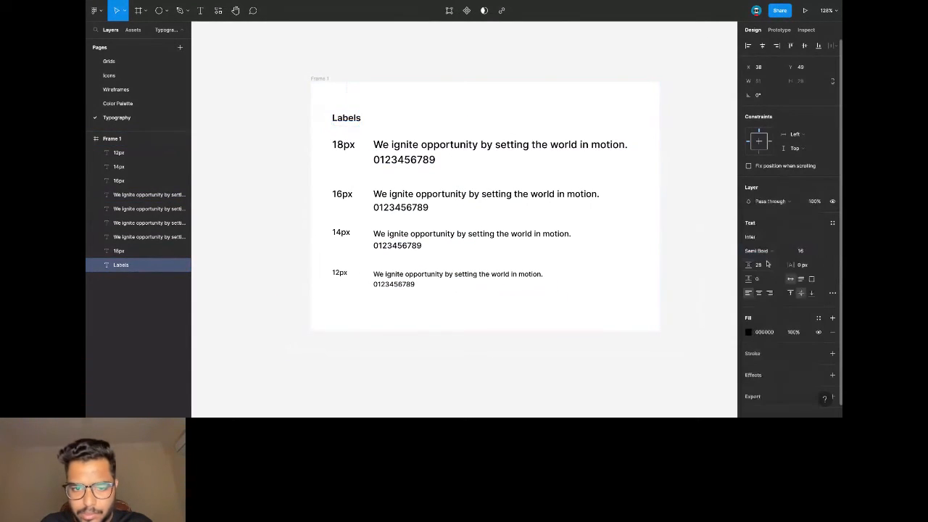
pyautogui.click(805, 255)
pyautogui.write('18')
pyautogui.press('Tab')
pyautogui.write('1')
pyautogui.press('Return')
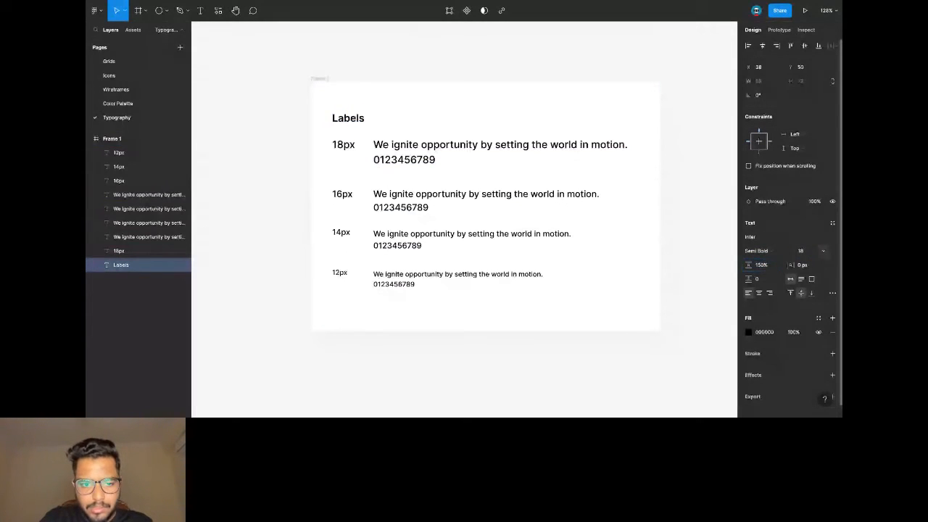
pyautogui.click(396, 110)
pyautogui.click(350, 121)
pyautogui.hotkey('shift', 'Up')
pyautogui.click(327, 89)
# Duplicate Frame 1 as Frame 2 and change its heading to 'Paragraph'.
pyautogui.click(318, 78)
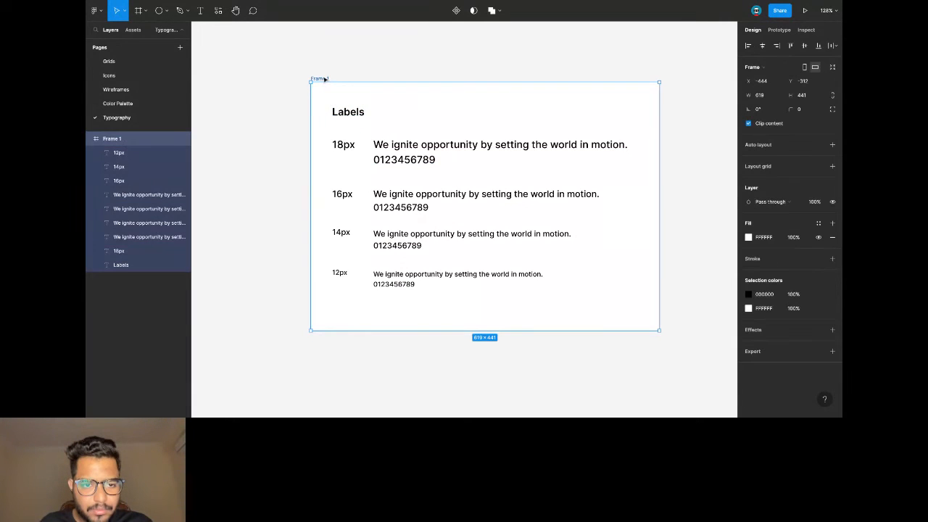
pyautogui.hotkey('ctrl', 'v')
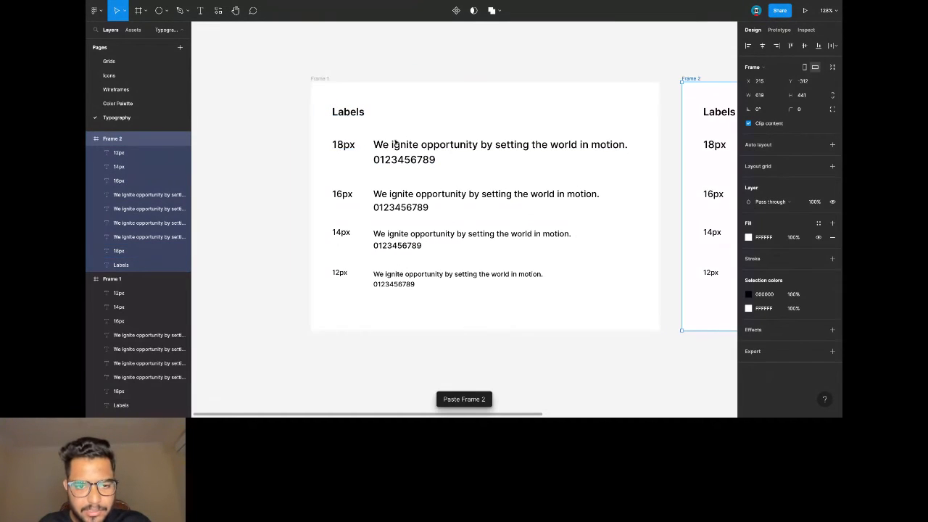
pyautogui.hscroll(5, 617, 137)
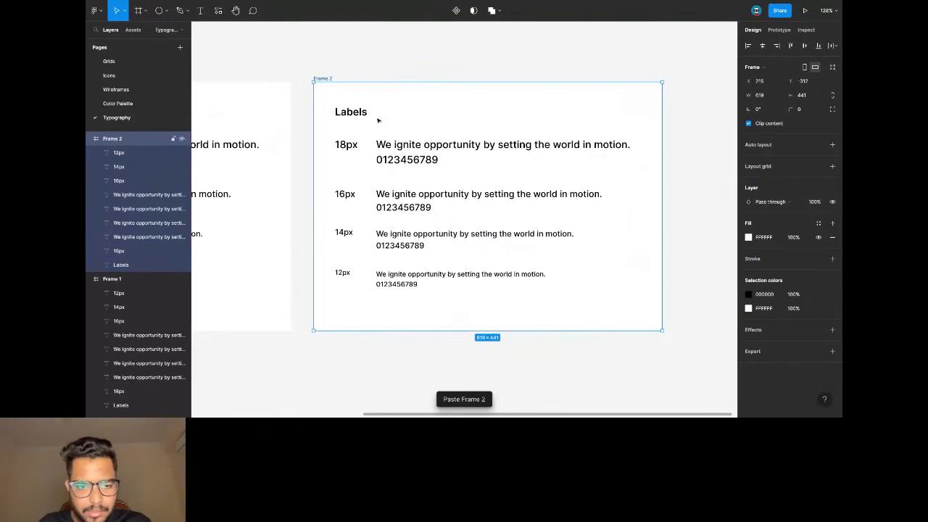
pyautogui.doubleClick(360, 115)
pyautogui.write('Para')
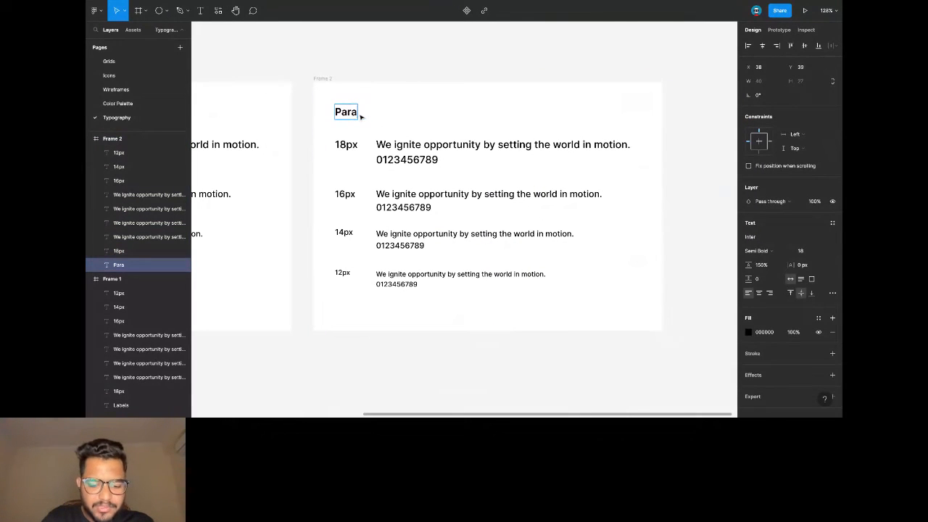
pyautogui.write('graph')
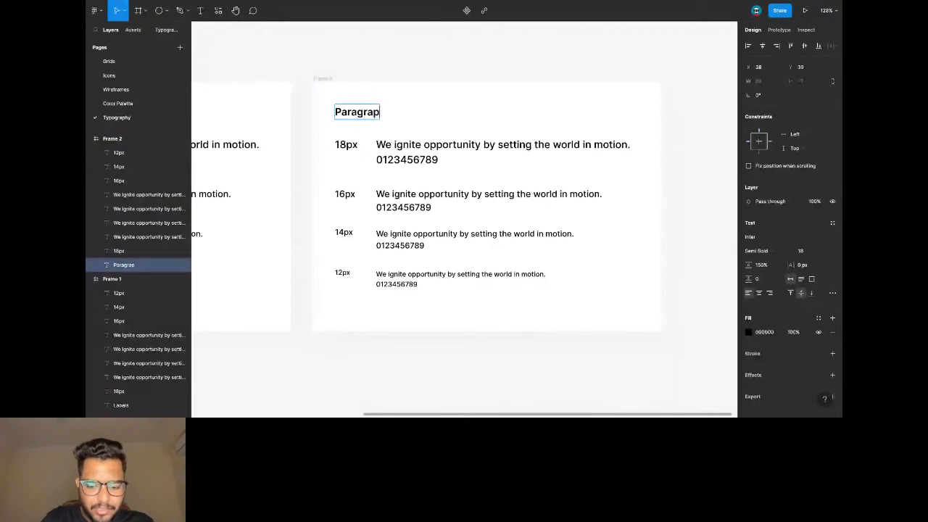
pyautogui.press('Escape')
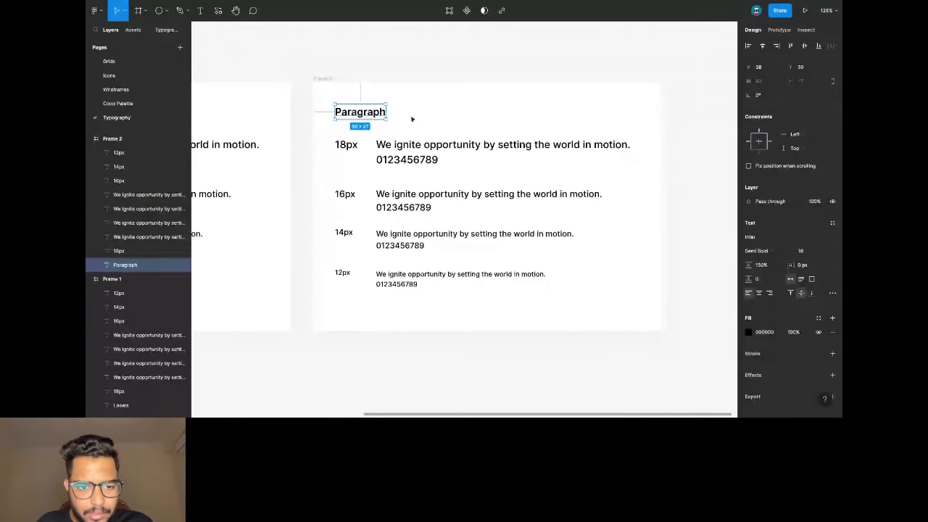
pyautogui.click(358, 150)
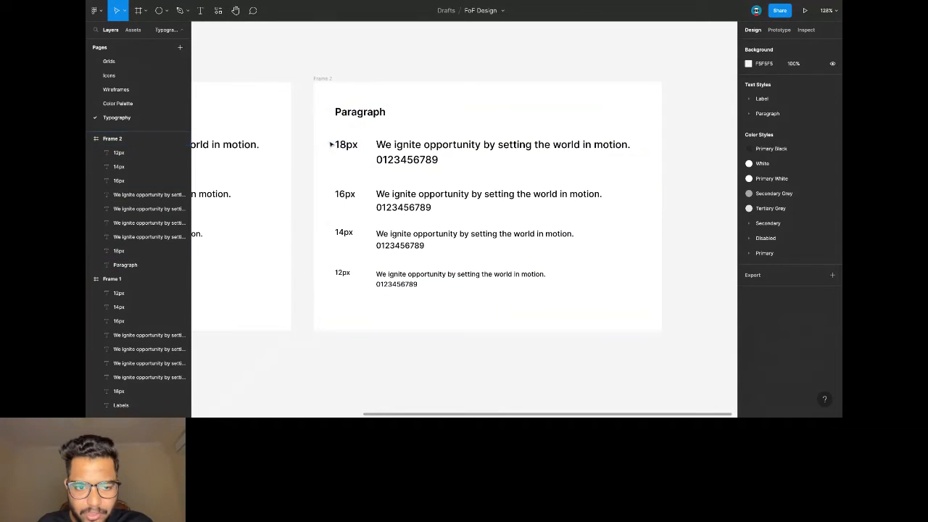
# Set all the size rows in the Paragraph frame to Regular weight.
pyautogui.moveTo(330, 139); pyautogui.dragTo(482, 303)
pyautogui.click(766, 250)
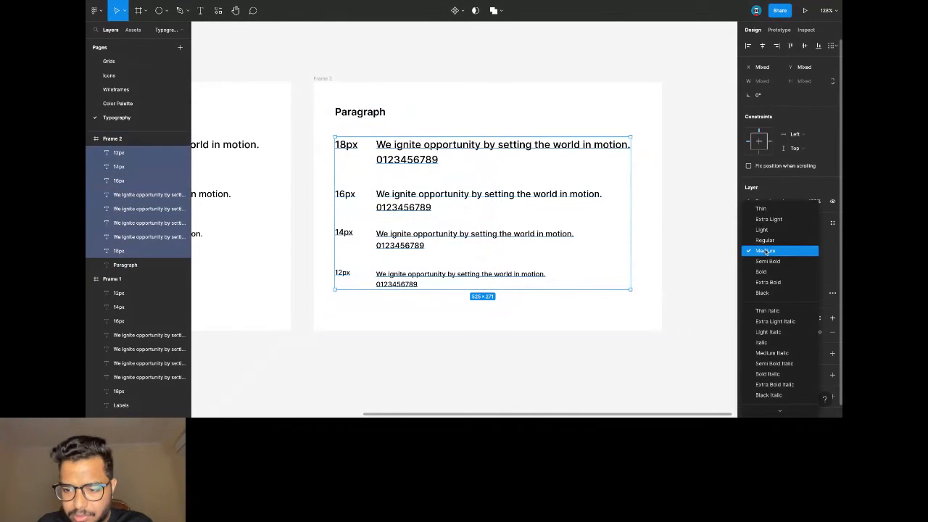
pyautogui.click(769, 245)
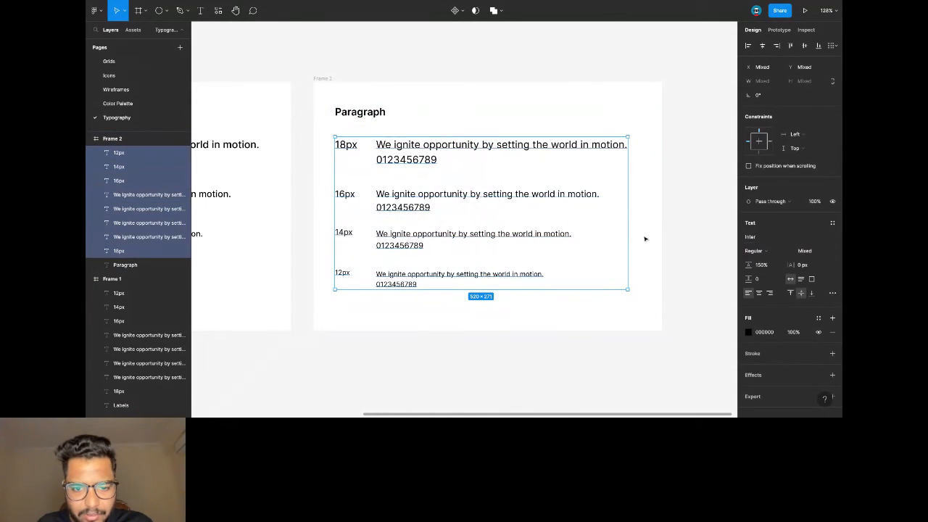
pyautogui.hscroll(-3, 612, 225)
pyautogui.hscroll(-8, 612, 225)
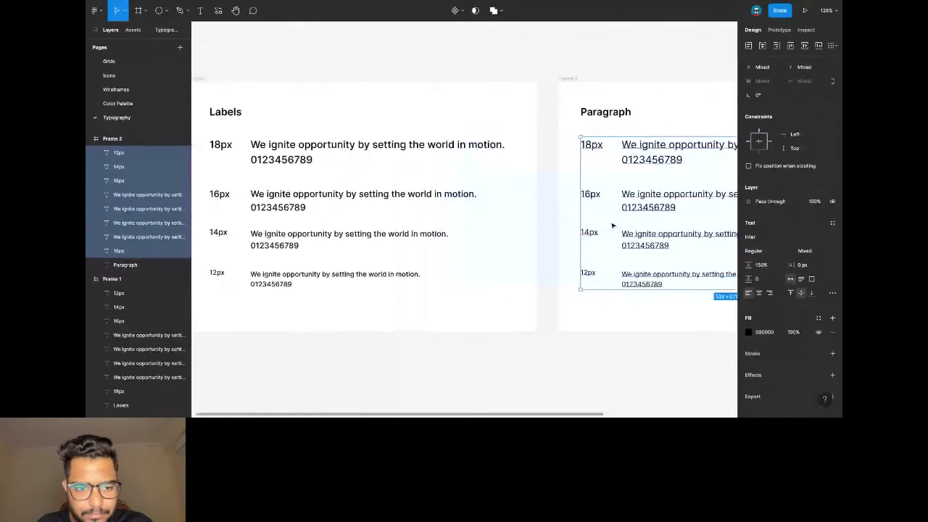
pyautogui.click(441, 76)
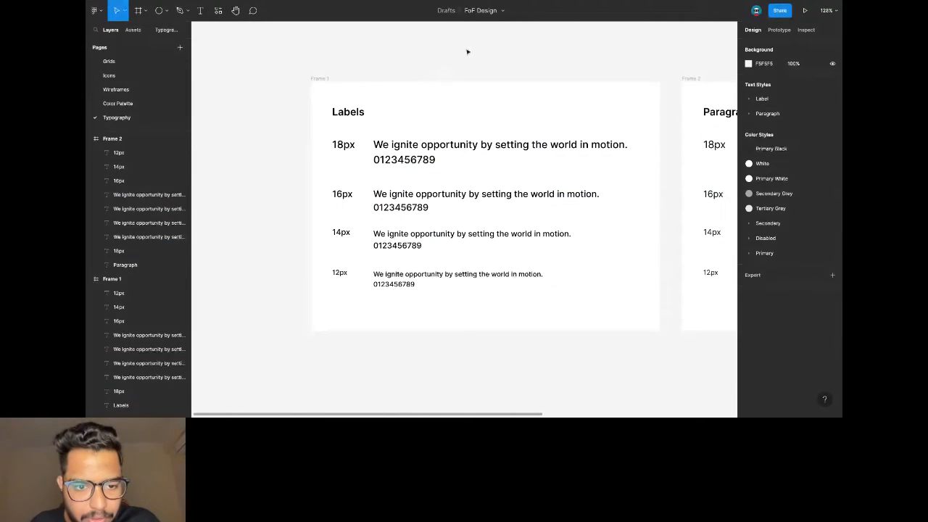
# Select the Labels frame's 18px sentence and show the text styles list.
pyautogui.hscroll(3, 457, 91)
pyautogui.hscroll(-1, 428, 124)
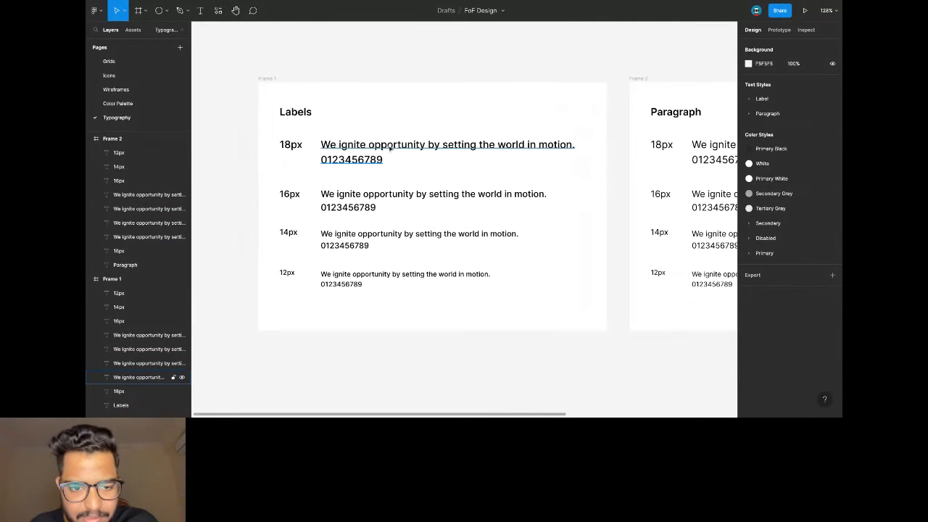
pyautogui.click(390, 147)
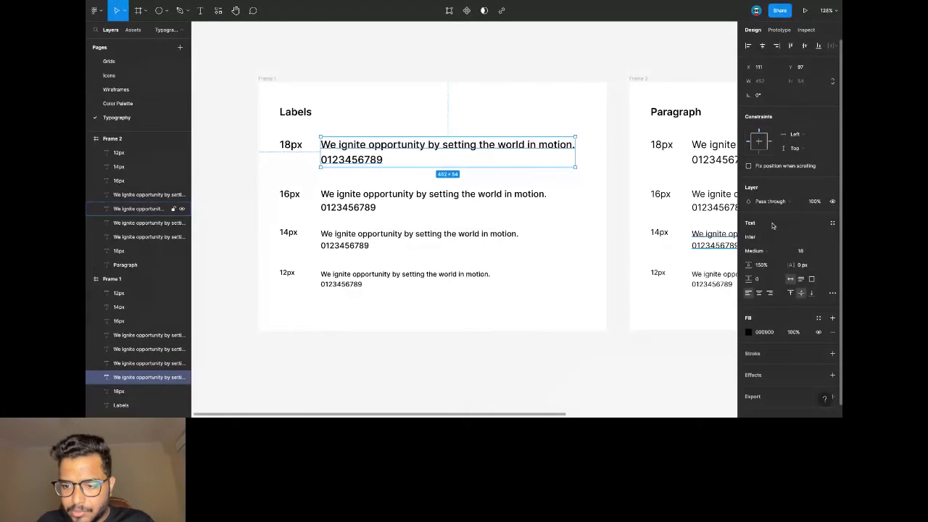
pyautogui.click(832, 224)
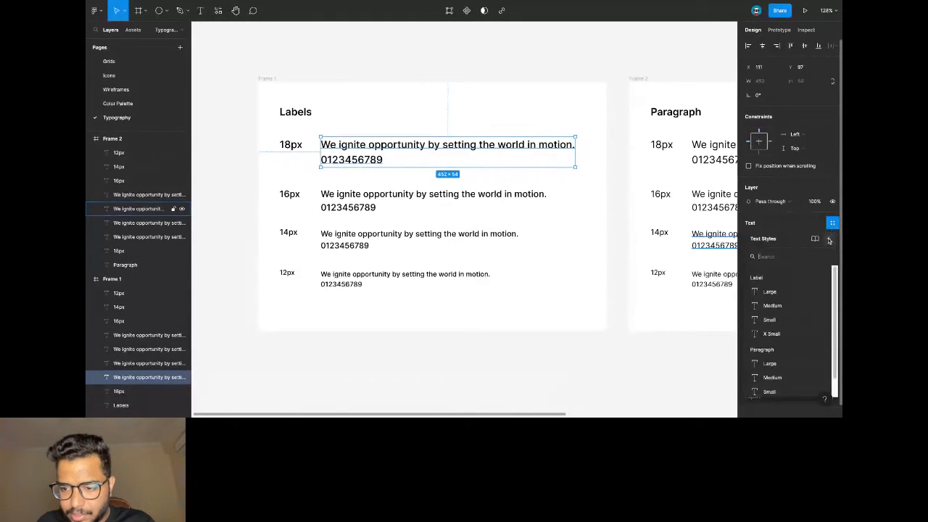
# Save the first two Labels samples as text styles L / Large and L / Medium (16px).
pyautogui.click(830, 240)
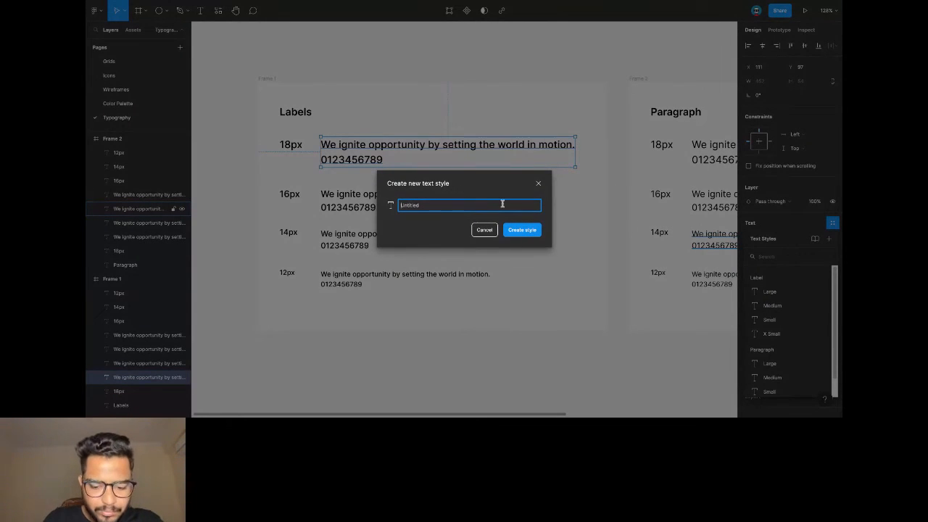
pyautogui.write('L /')
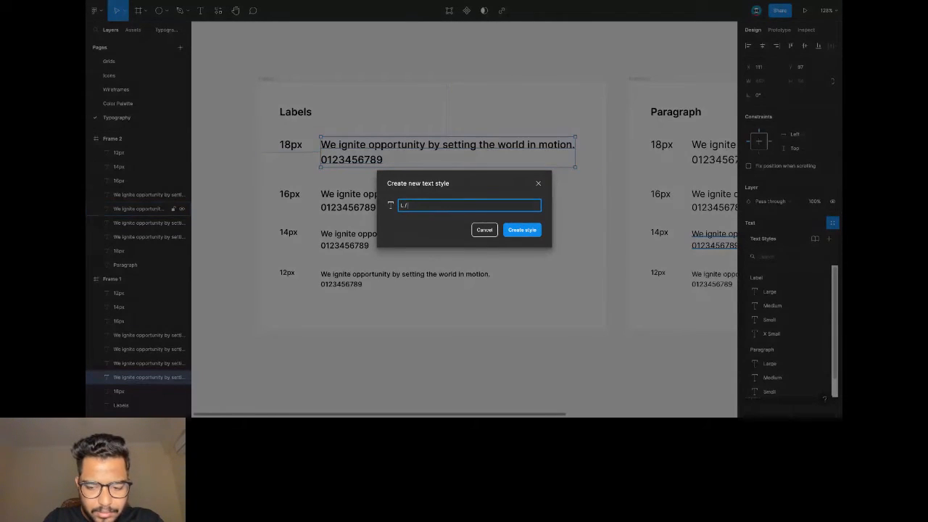
pyautogui.write(' Large')
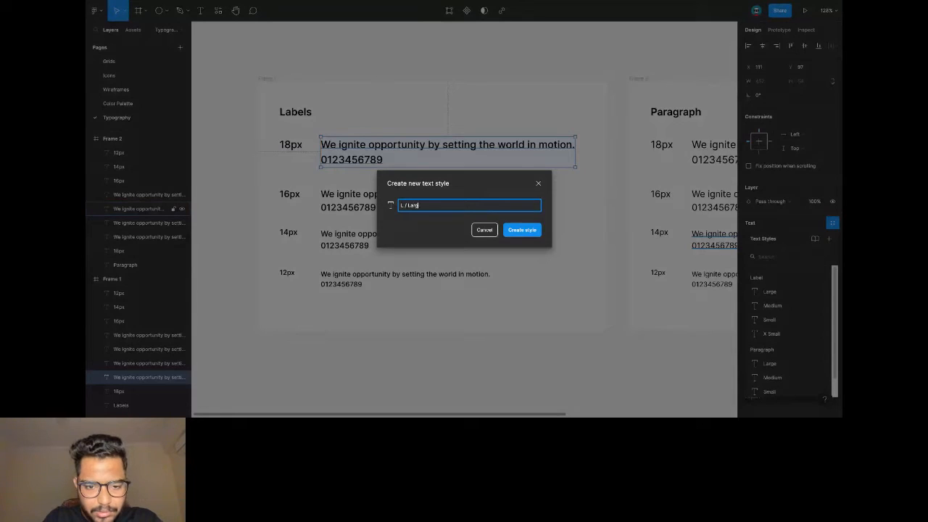
pyautogui.click(527, 232)
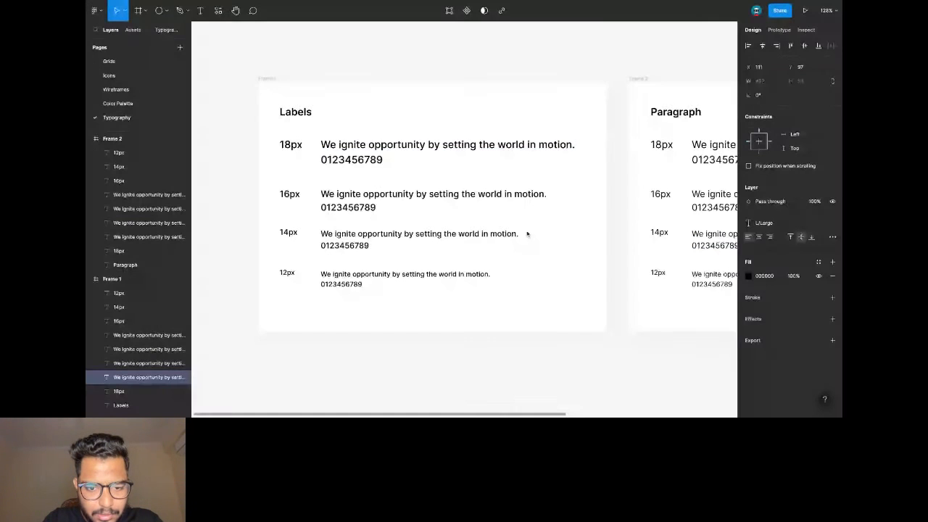
pyautogui.click(435, 200)
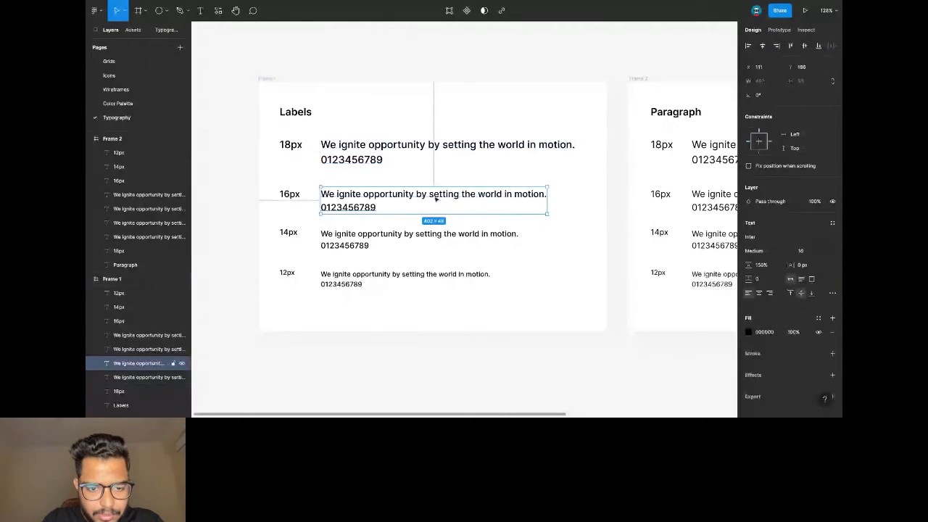
pyautogui.click(832, 222)
pyautogui.click(831, 239)
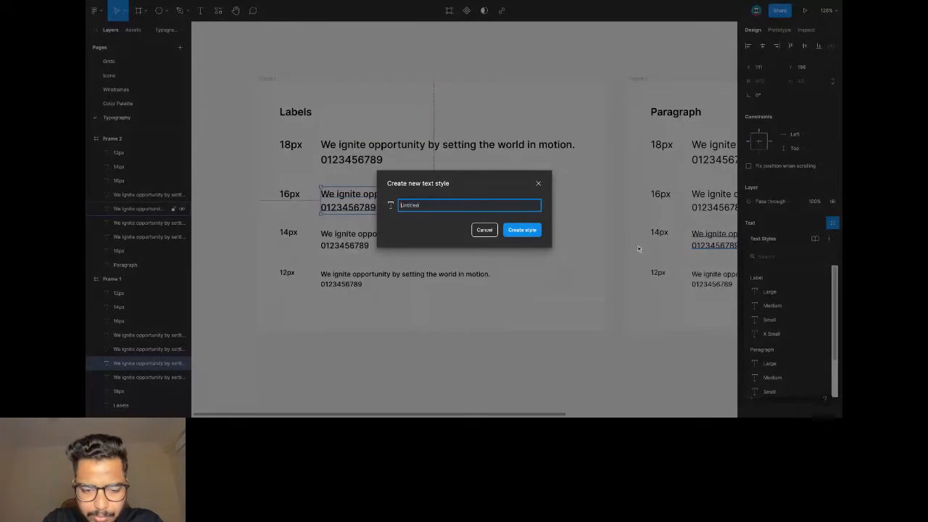
pyautogui.write('L /')
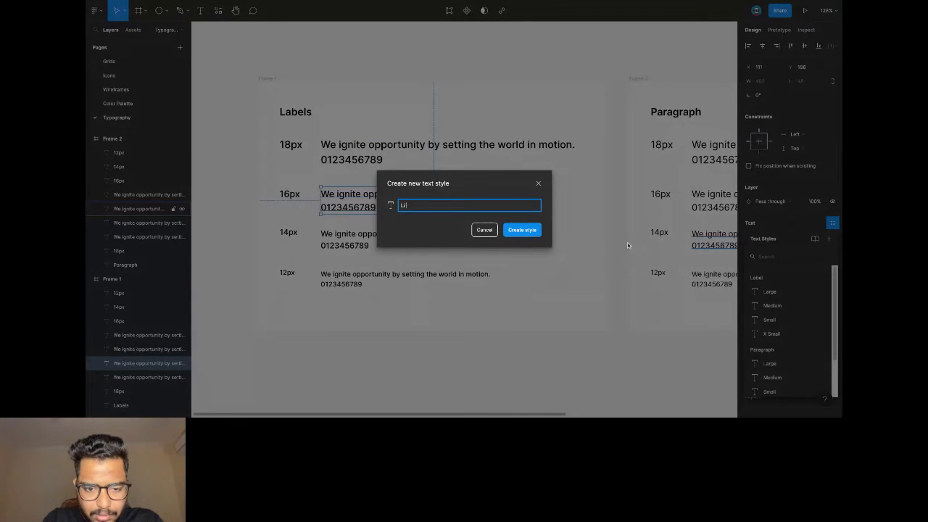
pyautogui.write('M')
pyautogui.press('BackSpace')
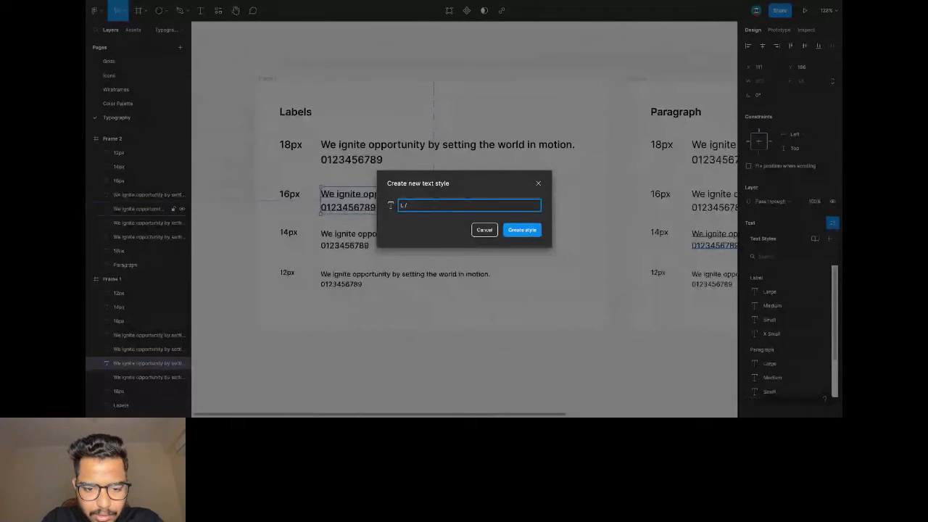
pyautogui.write('Medium')
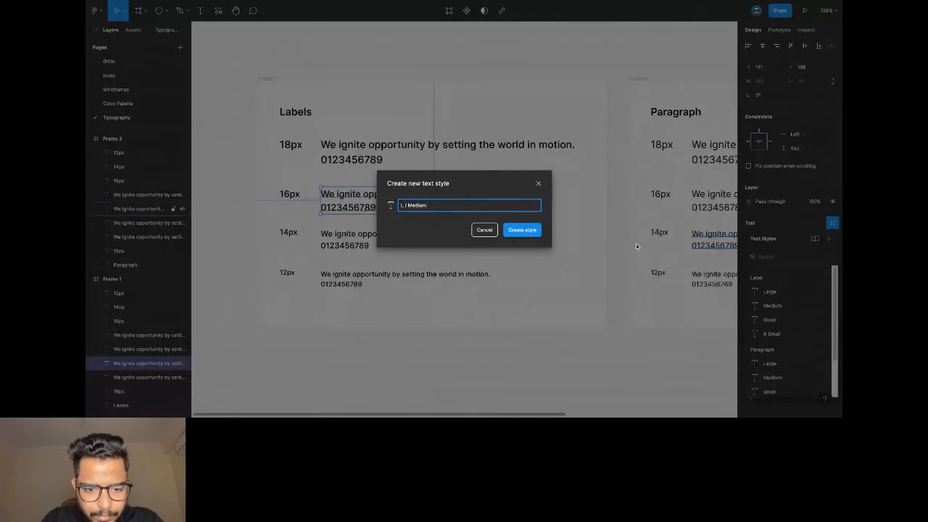
pyautogui.click(517, 232)
# Save the 14px and 12px Labels samples as text styles L / Small and L / X Small.
pyautogui.click(517, 235)
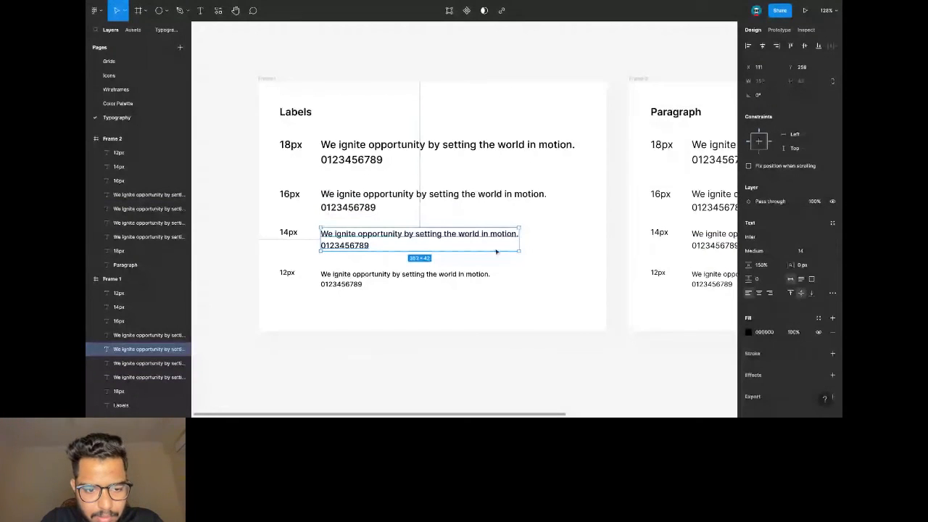
pyautogui.click(827, 226)
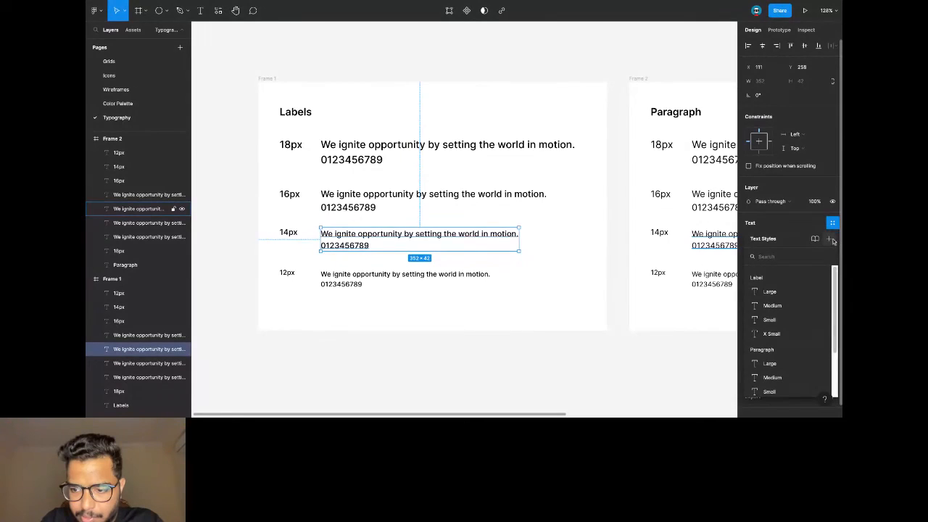
pyautogui.click(828, 238)
pyautogui.write('L')
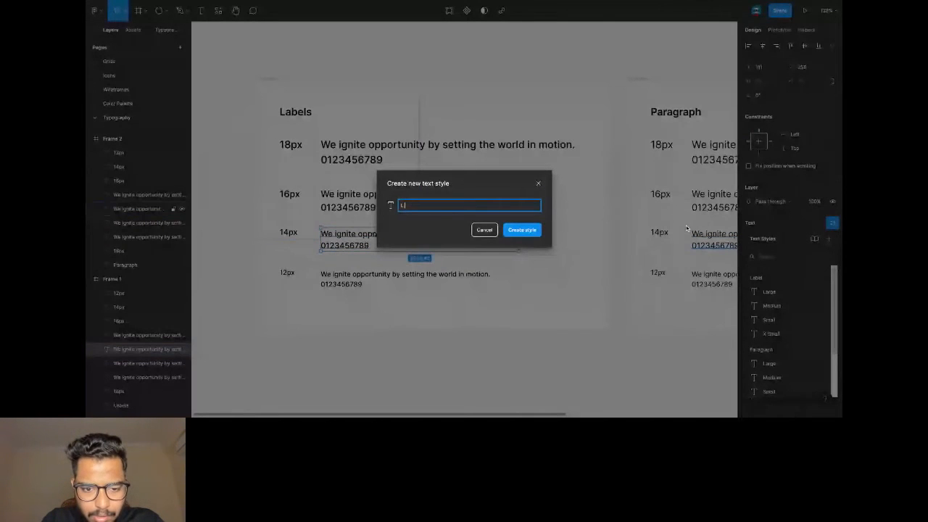
pyautogui.write(' / Small')
pyautogui.click(523, 230)
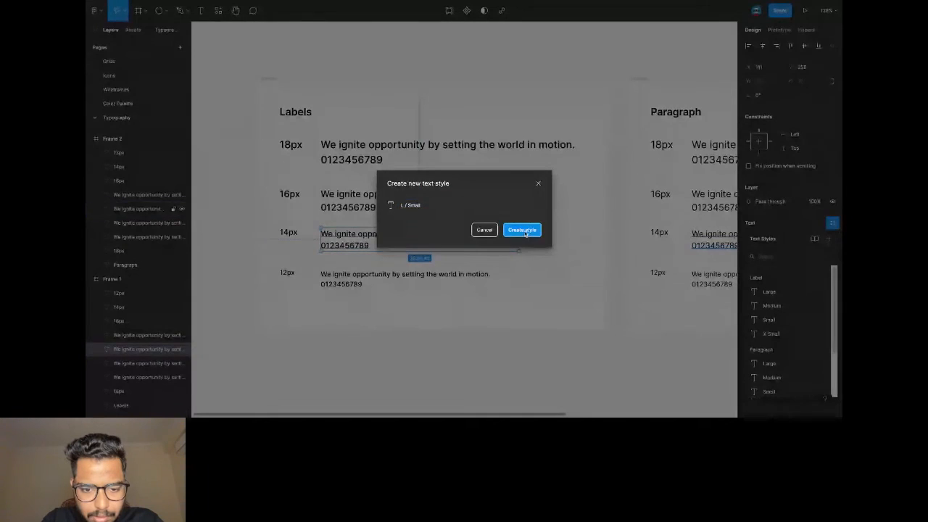
pyautogui.click(385, 276)
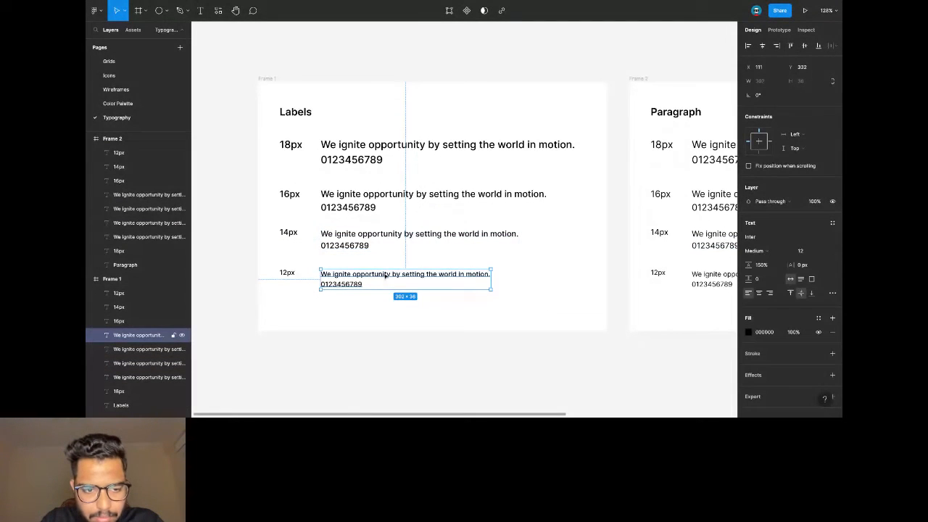
pyautogui.click(831, 222)
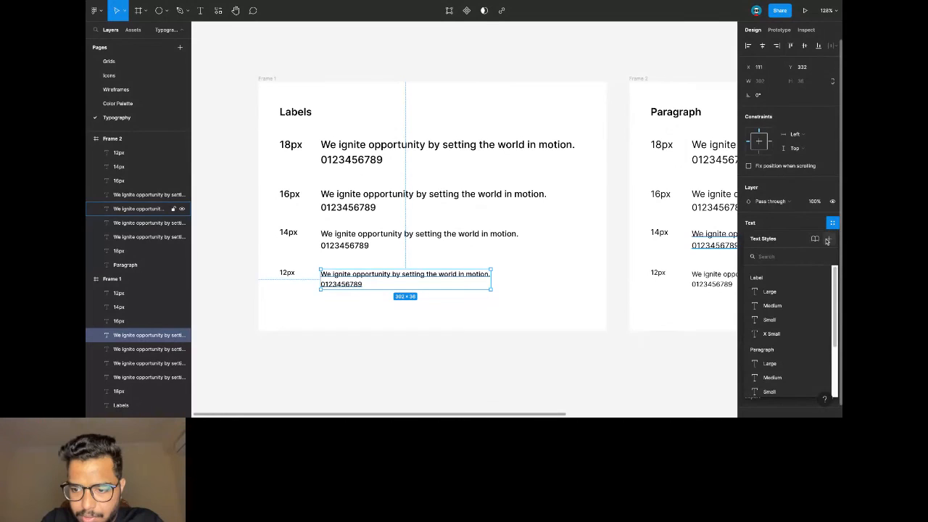
pyautogui.click(827, 240)
pyautogui.write('L')
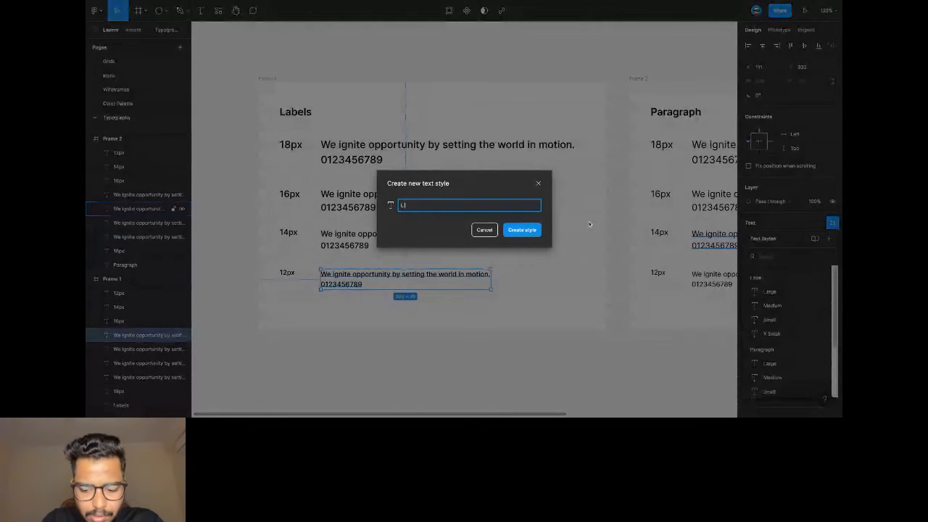
pyautogui.write(' / X')
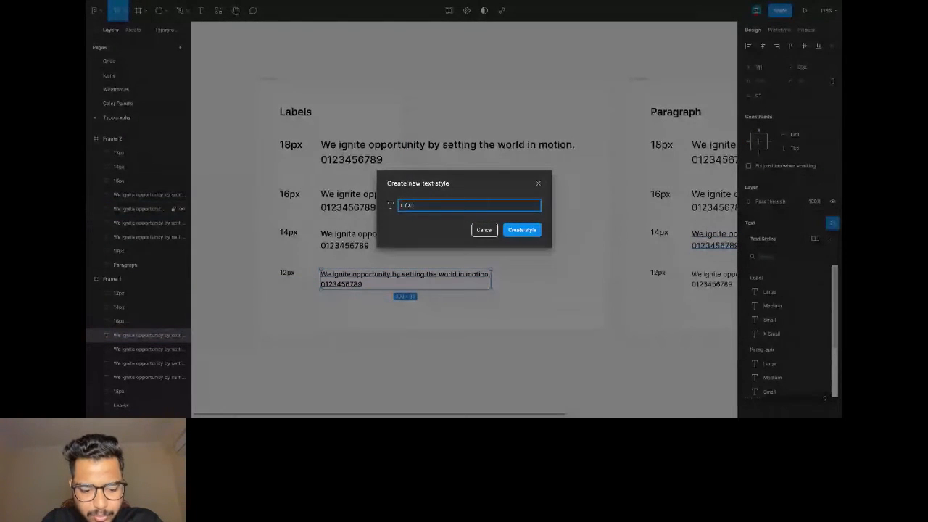
pyautogui.write(' Small')
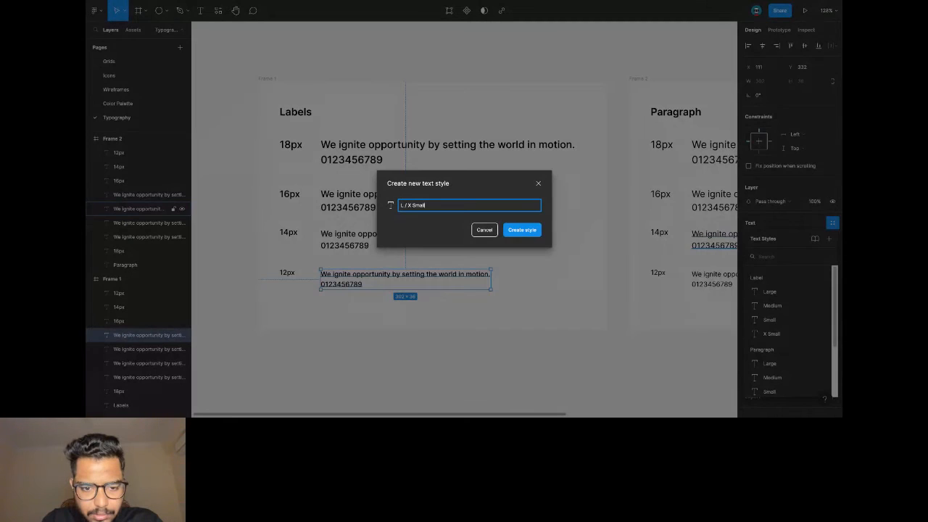
pyautogui.click(529, 230)
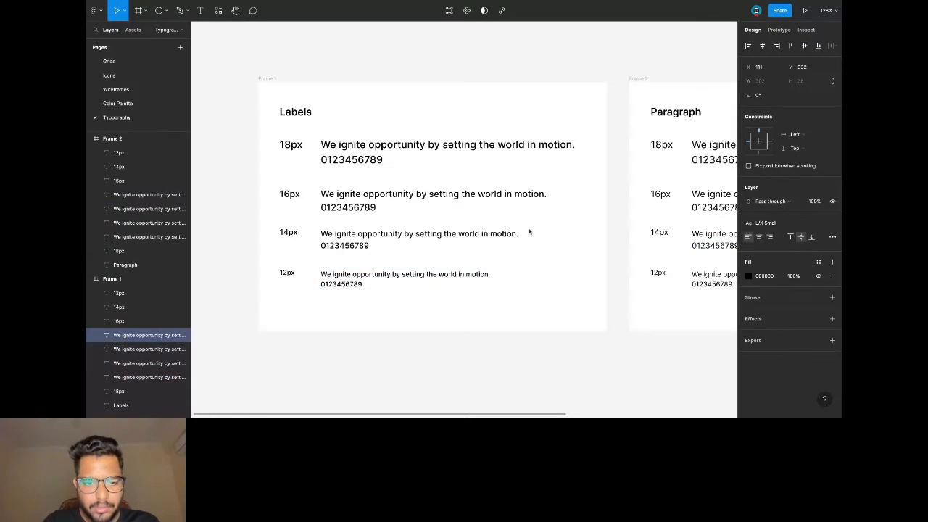
pyautogui.click(342, 68)
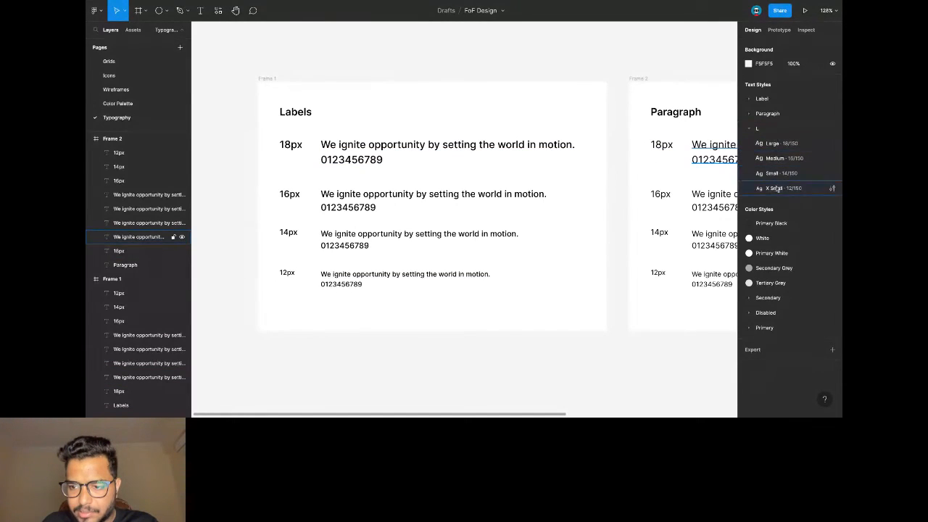
# Save the 18px and 16px Paragraph samples as text styles P / Large and P / Medium.
pyautogui.hscroll(3, 408, 74)
pyautogui.hscroll(10, 408, 74)
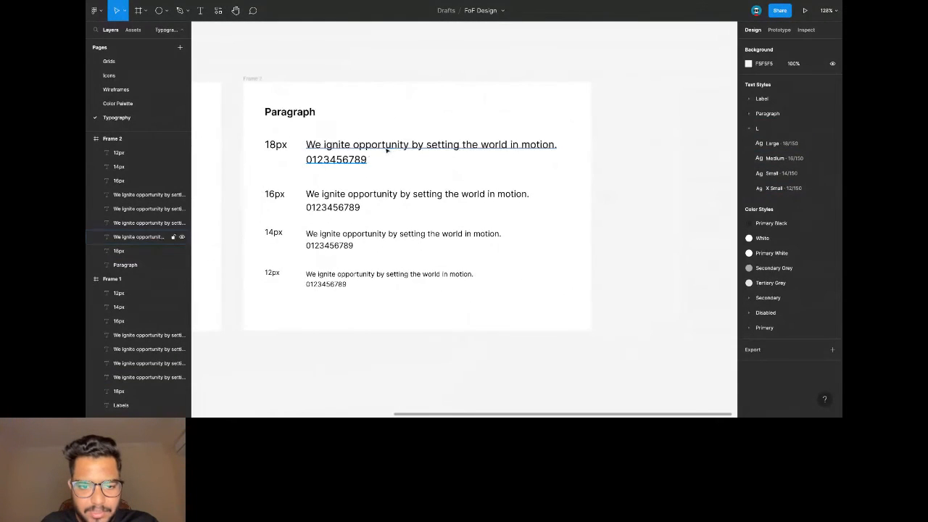
pyautogui.click(386, 150)
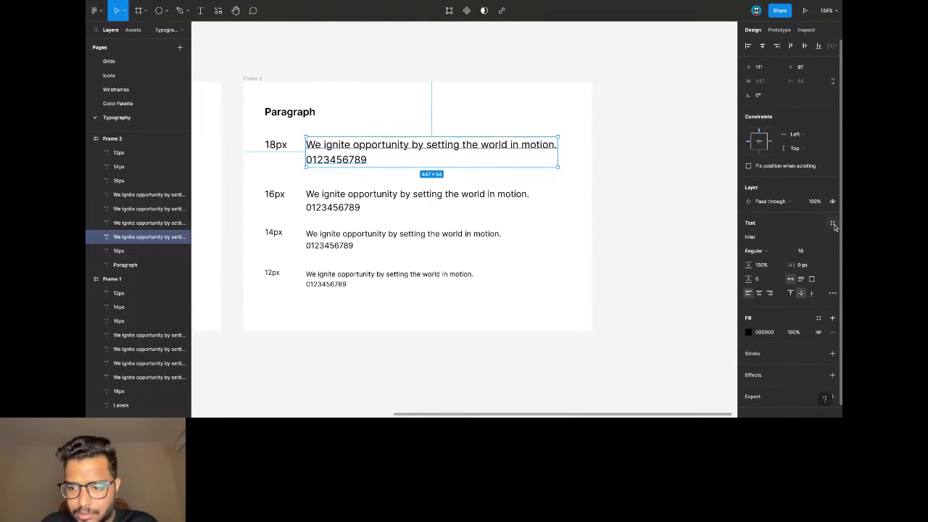
pyautogui.click(831, 224)
pyautogui.click(828, 239)
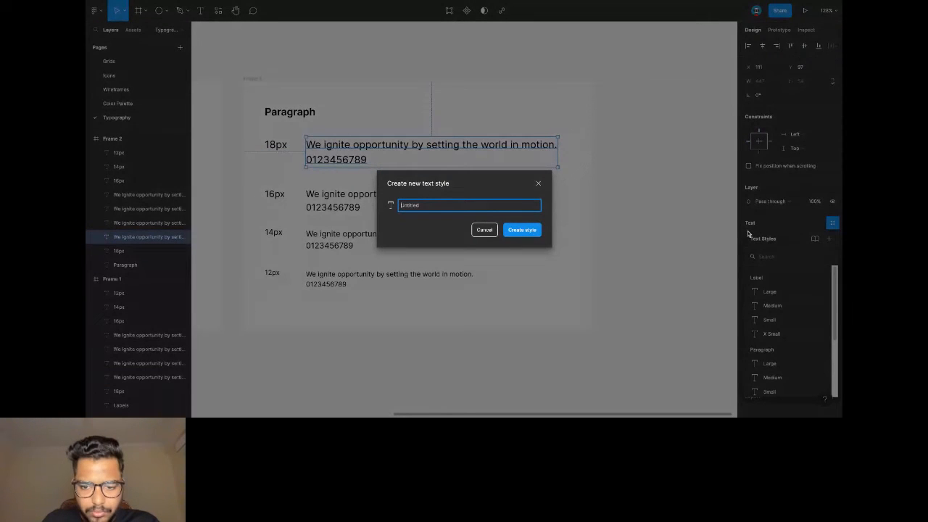
pyautogui.write('P')
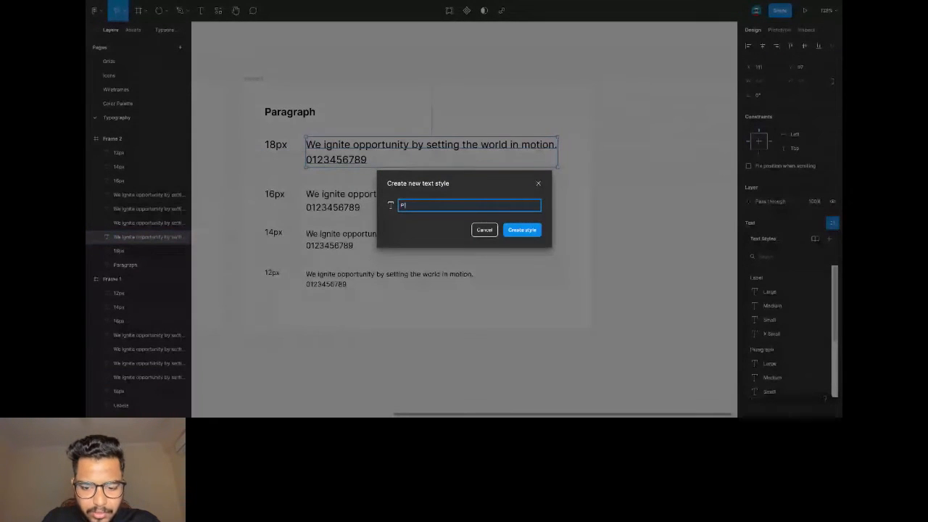
pyautogui.write(' / Large')
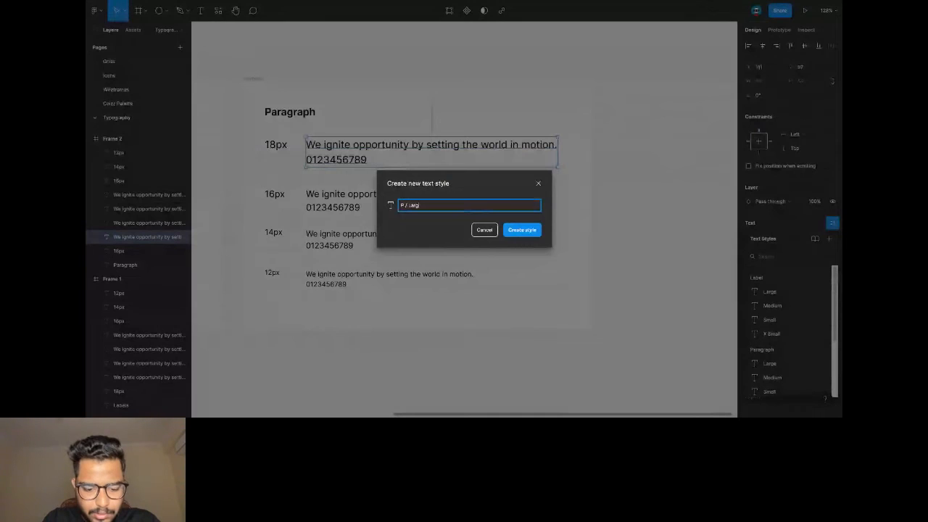
pyautogui.click(531, 230)
pyautogui.click(522, 206)
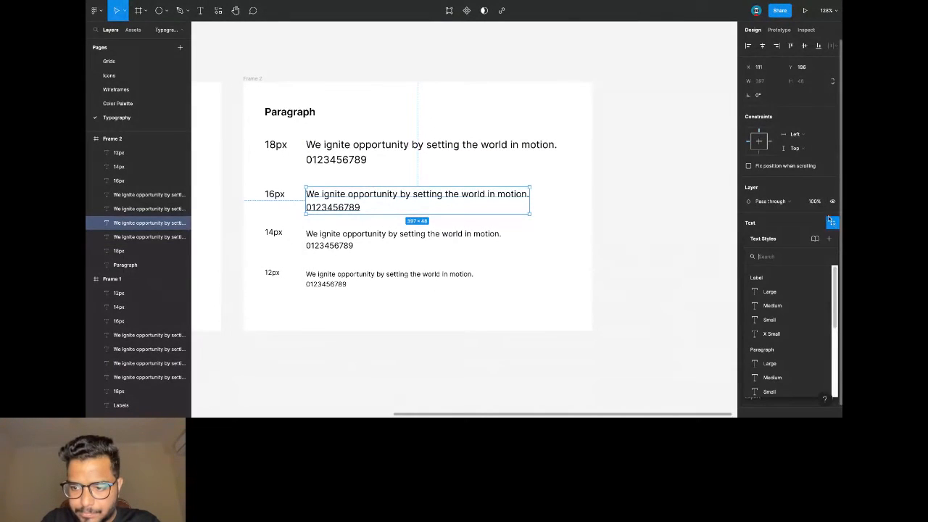
pyautogui.click(829, 238)
pyautogui.write('P')
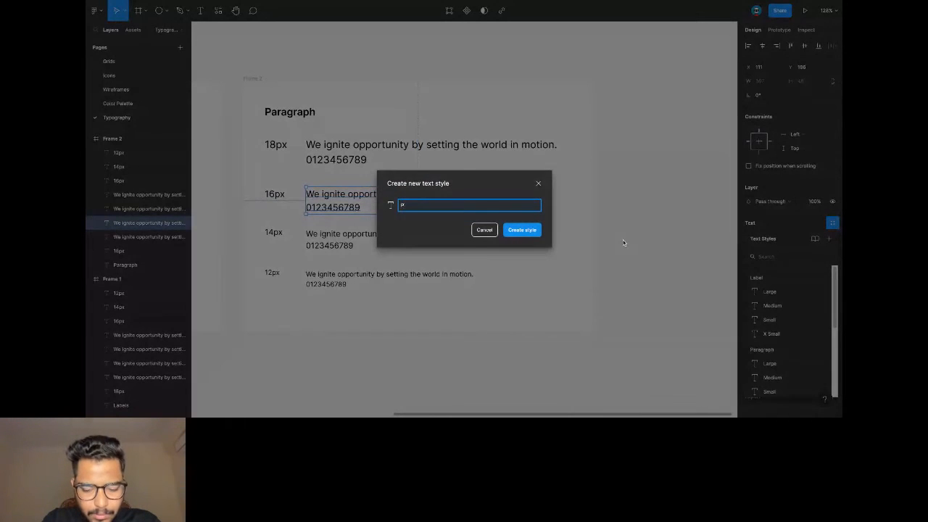
pyautogui.write(' / Medium')
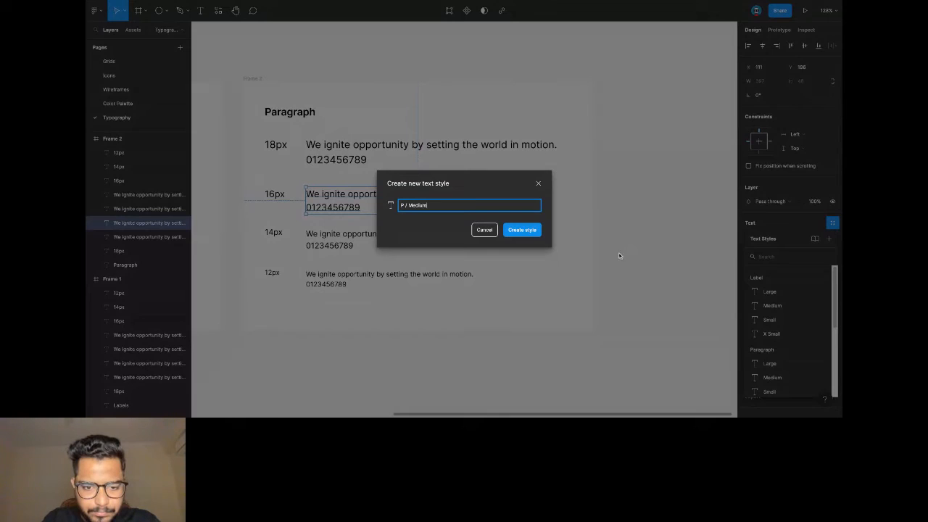
pyautogui.click(519, 229)
# Save the 14px and 12px Paragraph samples as text styles P / Small and P / X Small.
pyautogui.click(476, 243)
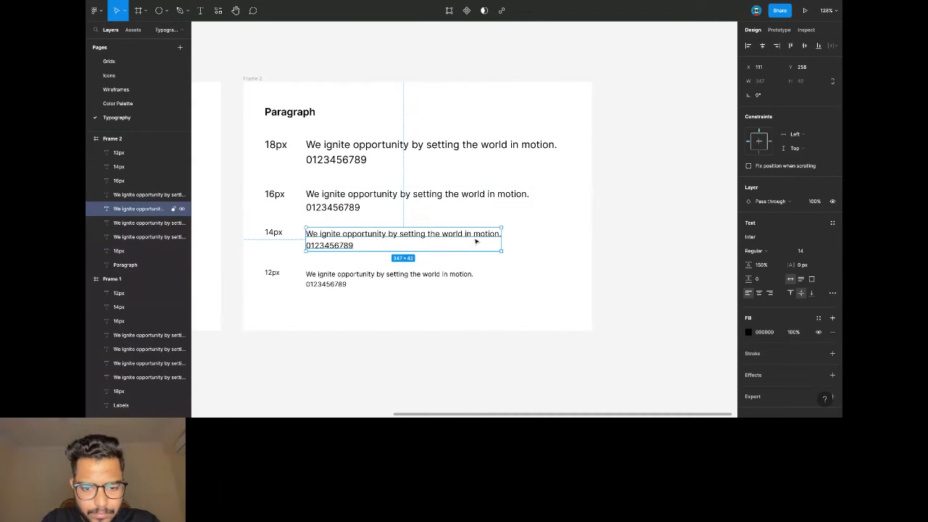
pyautogui.click(832, 223)
pyautogui.click(830, 239)
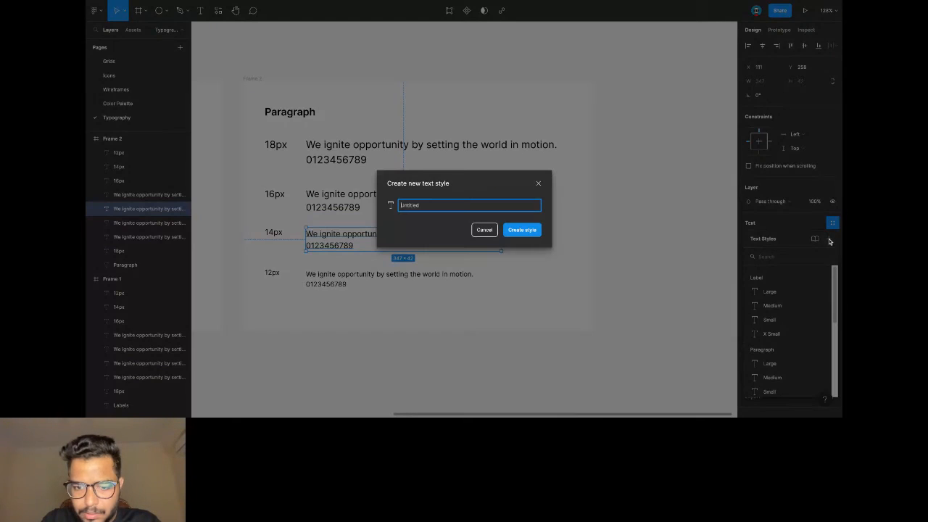
pyautogui.write('P / Sma')
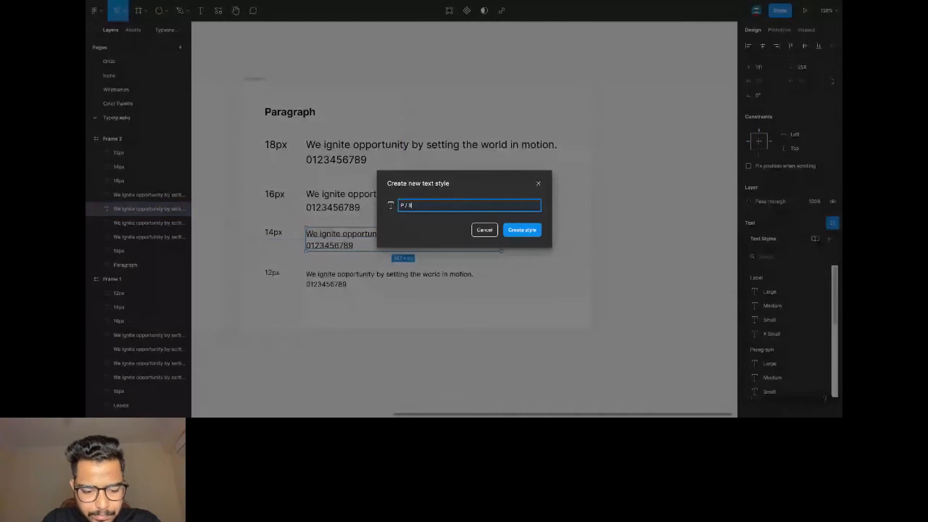
pyautogui.write('ll')
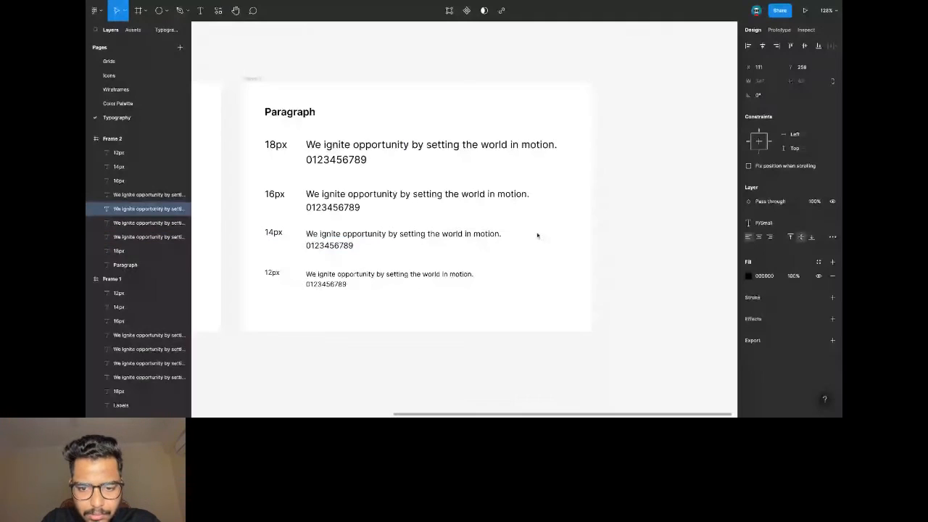
pyautogui.click(537, 234)
pyautogui.click(389, 278)
pyautogui.click(831, 223)
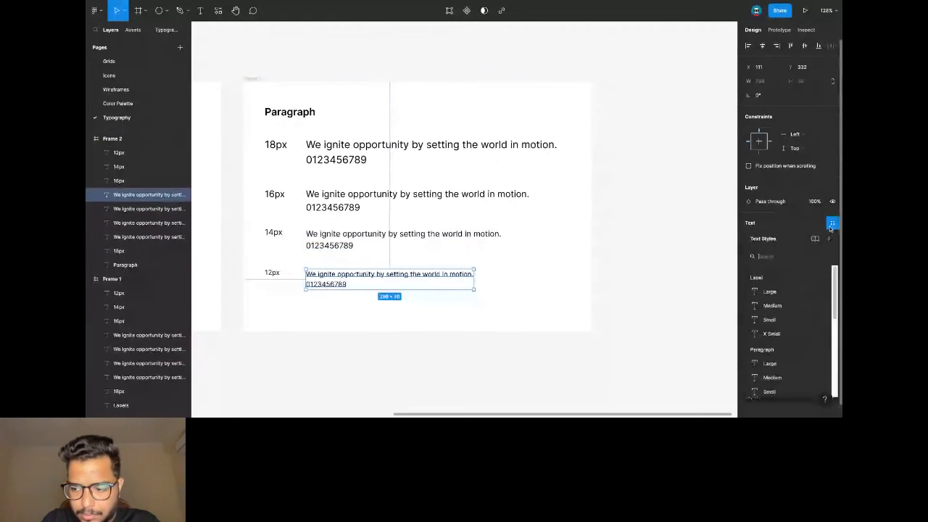
pyautogui.click(827, 240)
pyautogui.write('P / X')
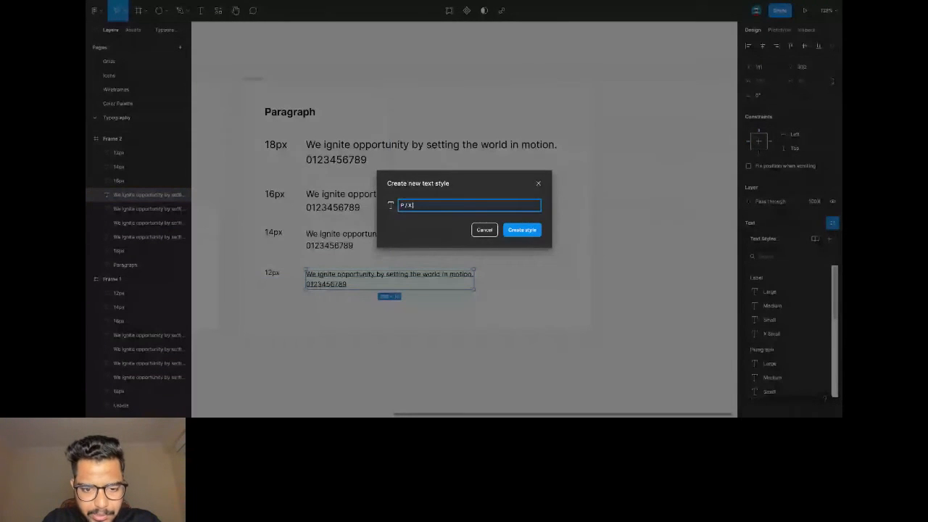
pyautogui.write(' Small')
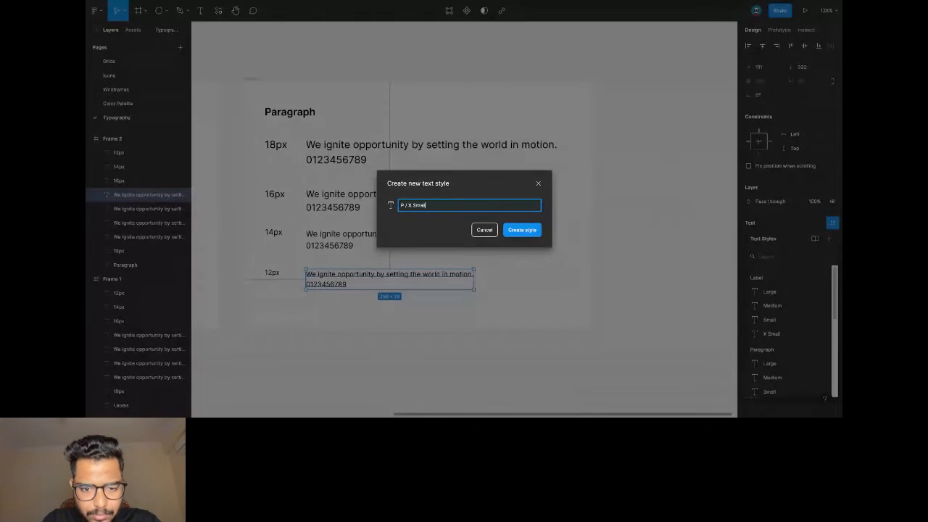
pyautogui.click(528, 232)
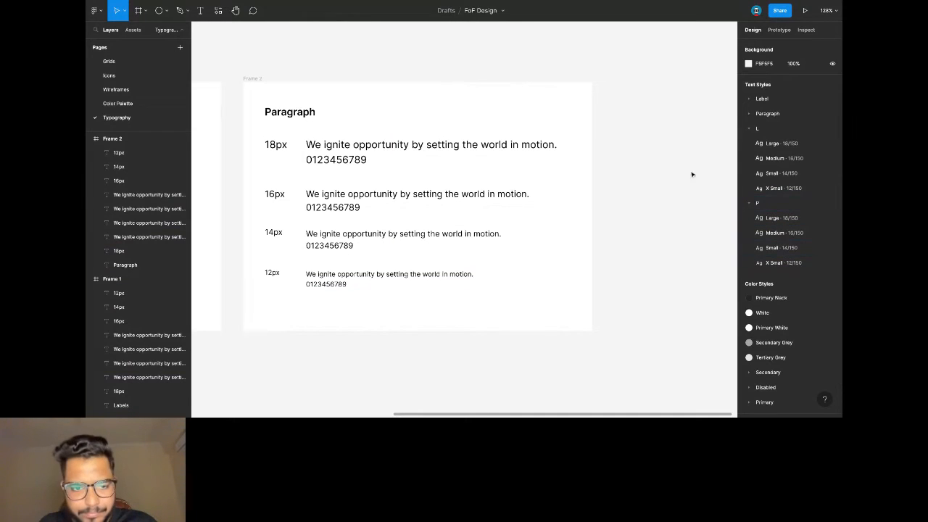
# Bring the Labels and Paragraph frames into view and hide the interface with Ctrl+\.
pyautogui.hscroll(-5, 664, 151)
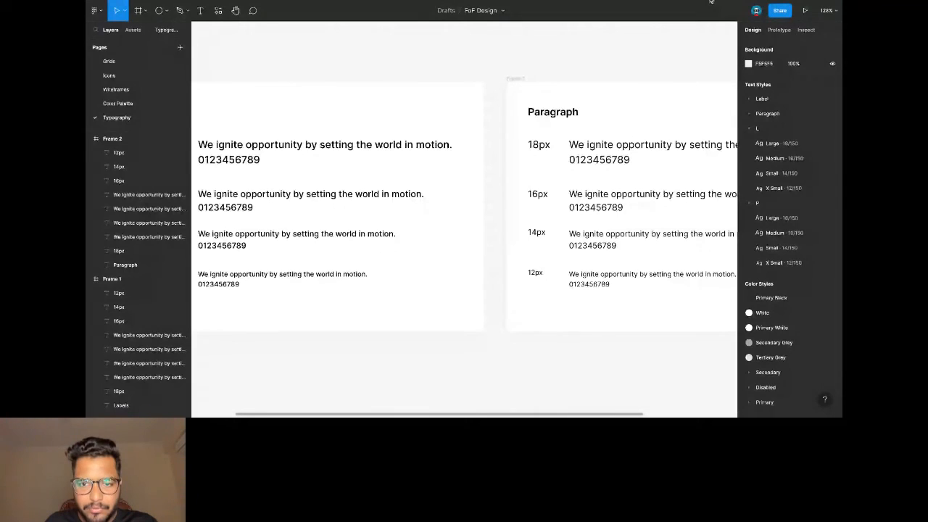
pyautogui.hscroll(-3, 638, 118)
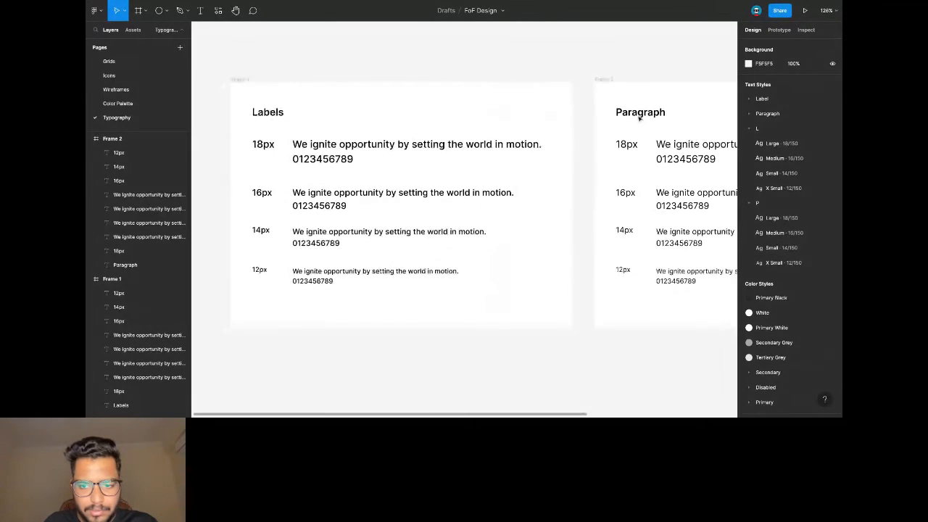
pyautogui.hotkey('ctrl', '\\')
pyautogui.hscroll(3, 640, 120)
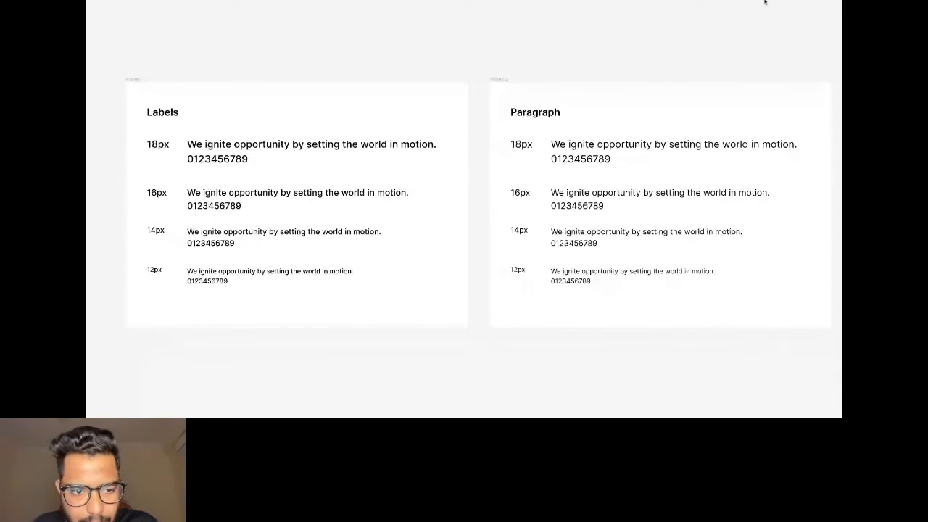
# Bring the Figma interface panels back after reviewing the hidden-UI canvas.
pyautogui.hscroll(1, 622, 39)
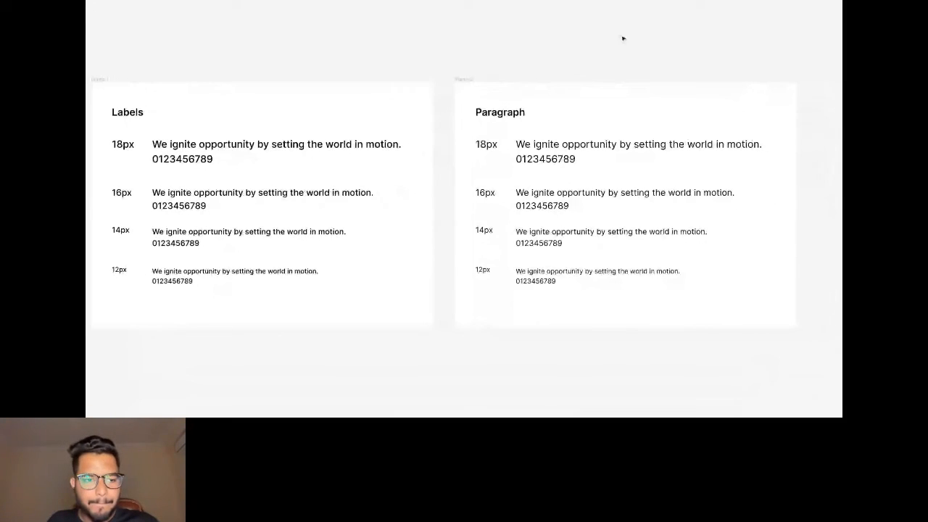
pyautogui.hscroll(-1, 622, 38)
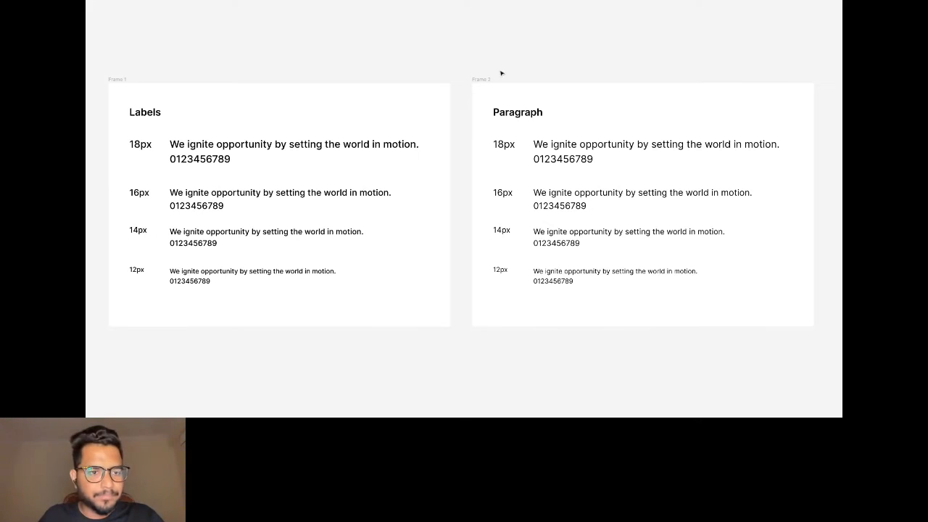
pyautogui.hotkey('ctrl', '\\')
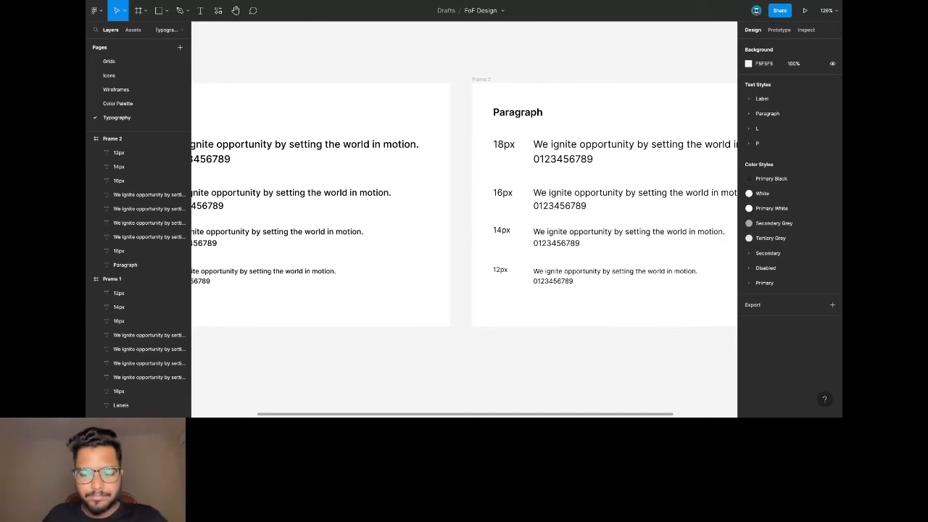
pyautogui.hotkey('ctrl', '\\')
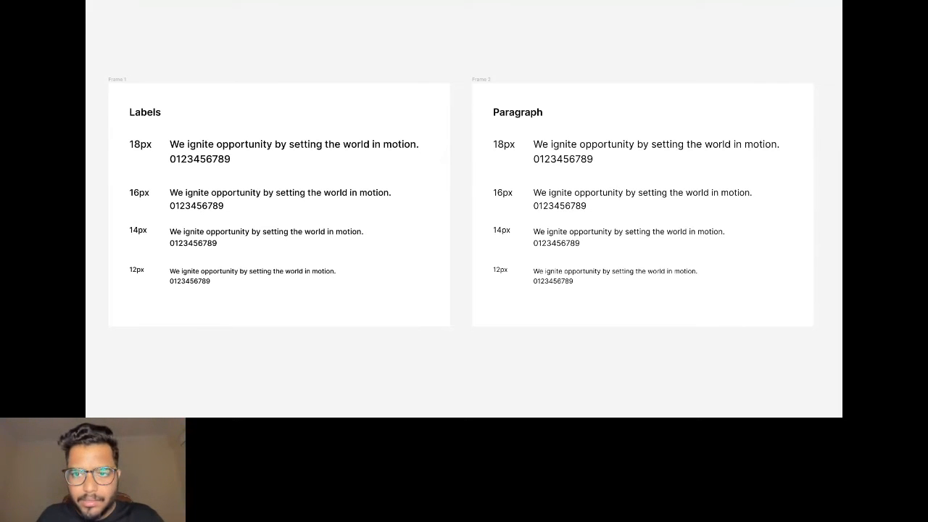
pyautogui.hotkey('ctrl', '\\')
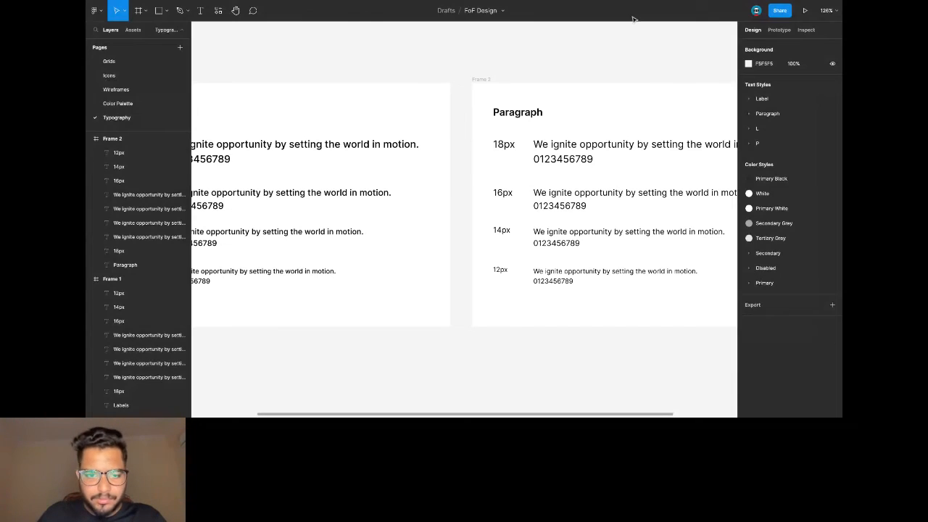
# Add a new page to the file named 'UI'.
pyautogui.hscroll(-2, 522, 49)
pyautogui.hscroll(-5, 521, 50)
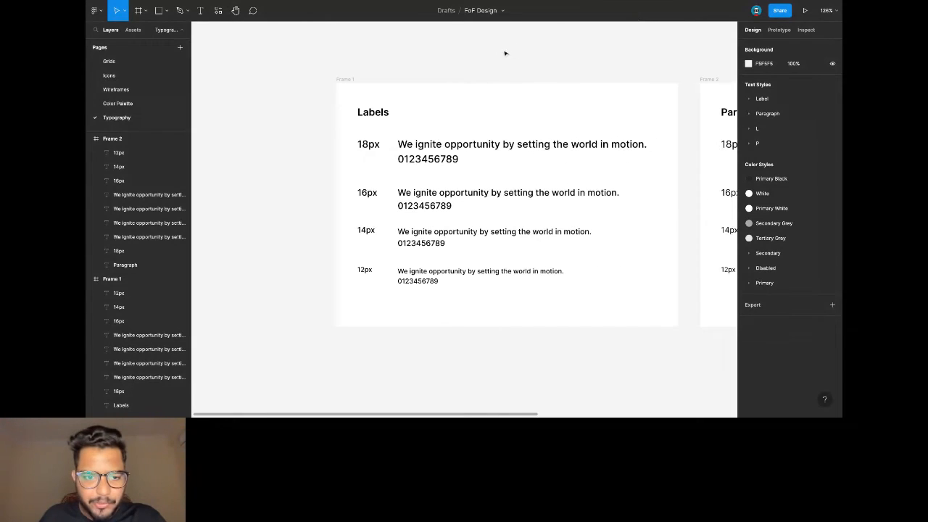
pyautogui.click(180, 48)
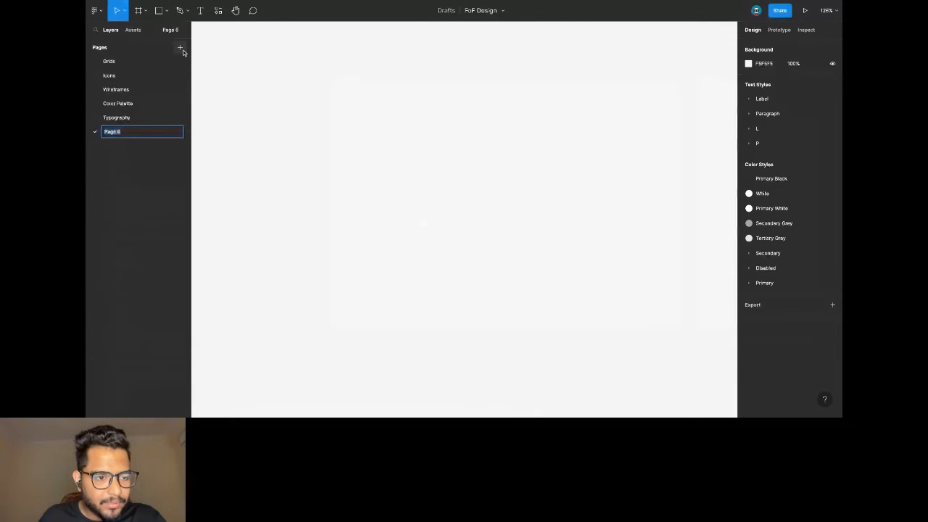
pyautogui.write('UI')
pyautogui.press('Return')
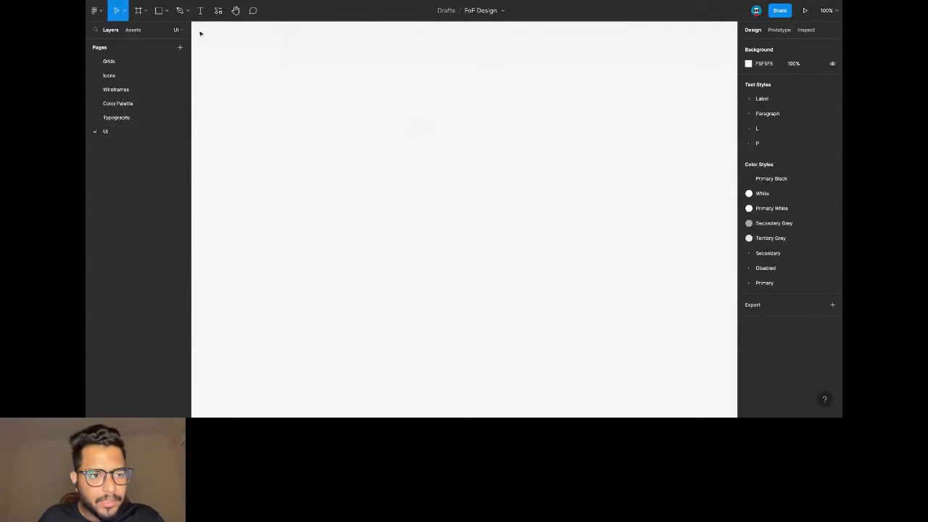
# Paste the iPhone 13 mini frame from the Grids page onto the UI page.
pyautogui.click(138, 64)
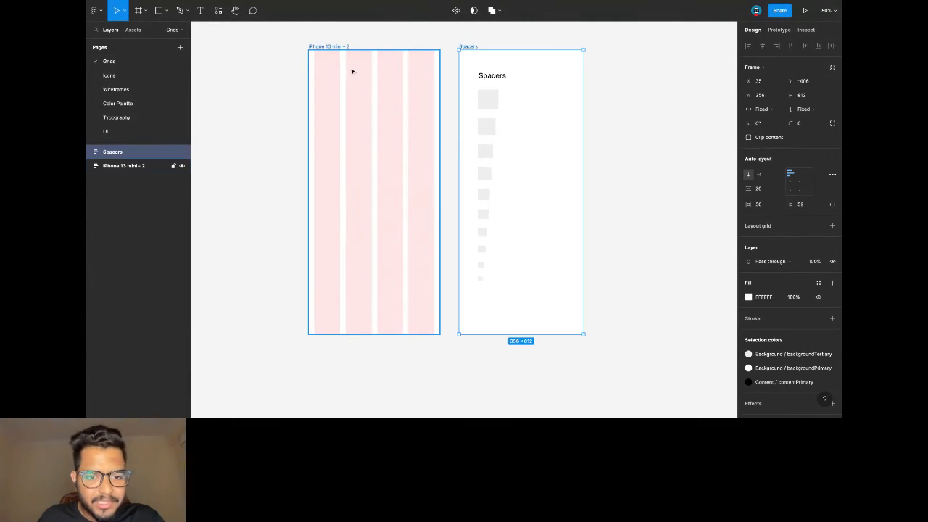
pyautogui.click(327, 46)
pyautogui.click(105, 131)
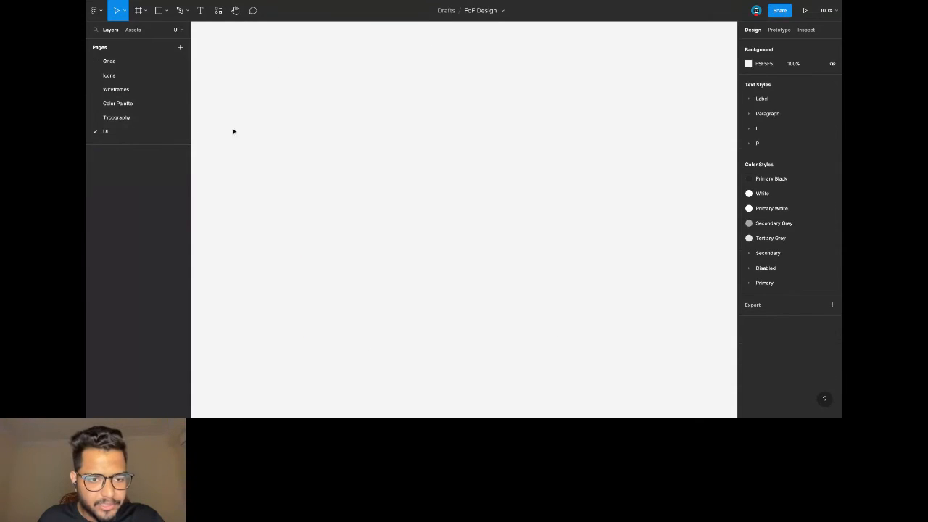
pyautogui.hotkey('ctrl', 'v')
pyautogui.click(355, 93)
pyautogui.scroll(-5, 355, 94)
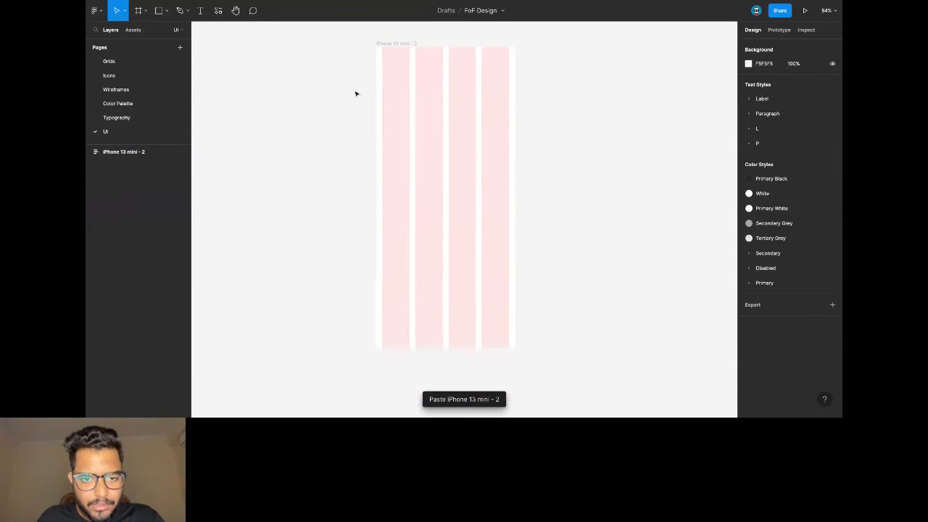
pyautogui.scroll(-3, 356, 94)
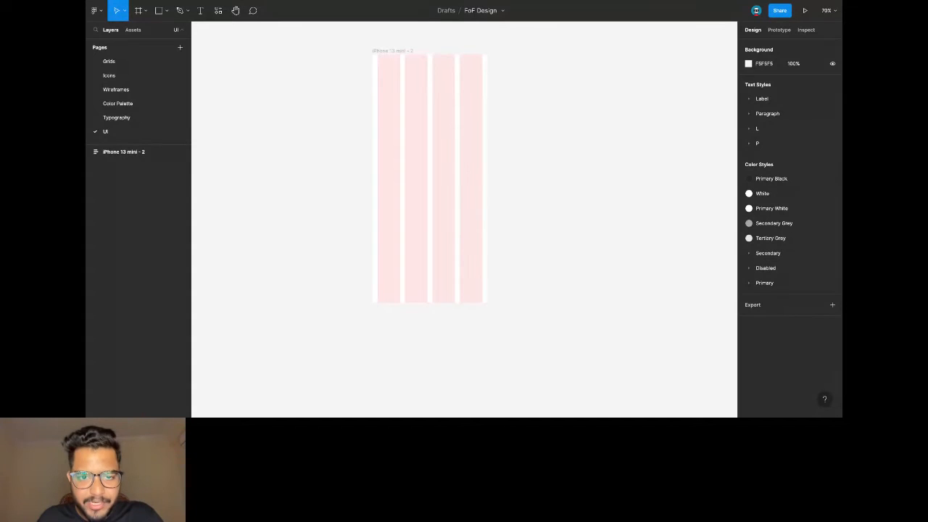
# Paste the status bar into the phone frame and rename the frame Splash Screen.
pyautogui.click(408, 50)
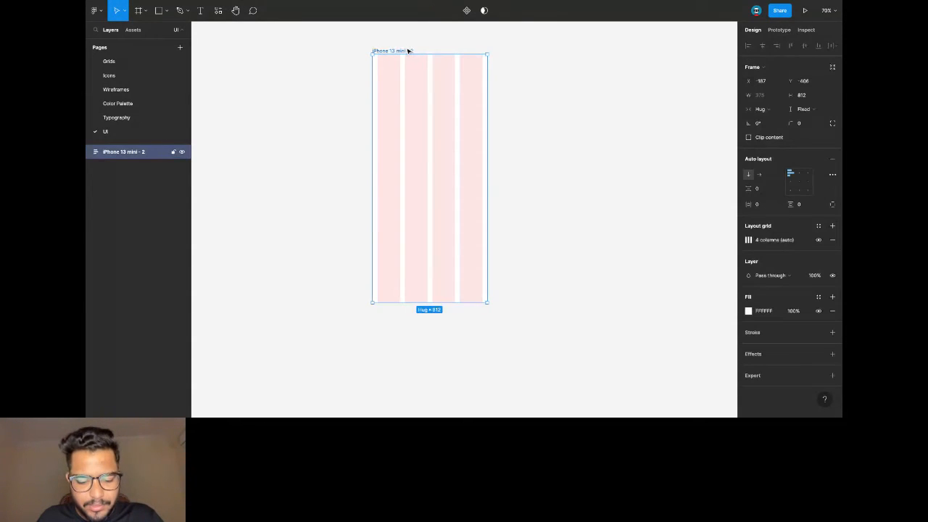
pyautogui.hotkey('ctrl', 'v')
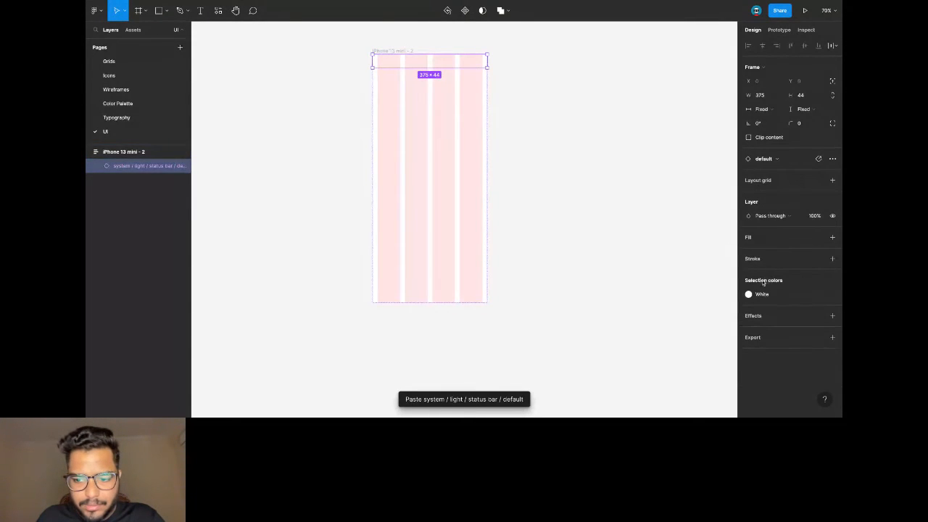
pyautogui.click(411, 52)
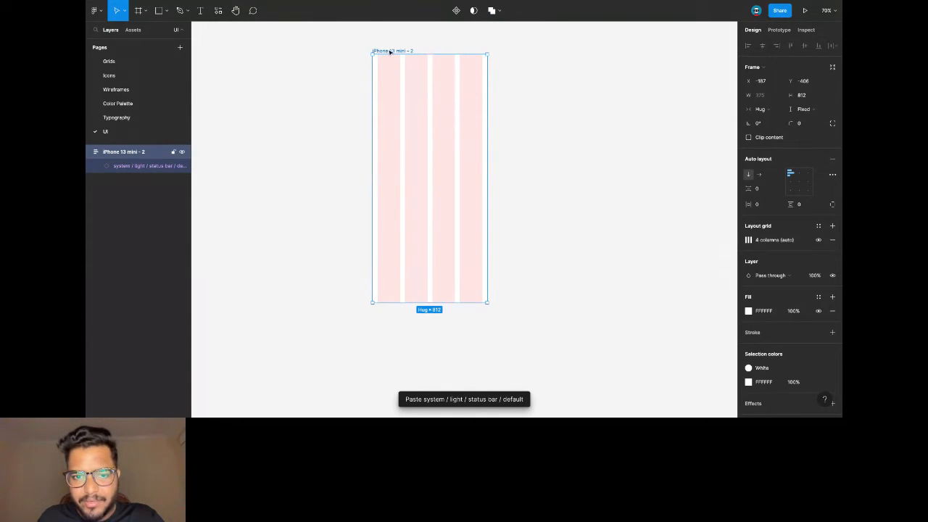
pyautogui.doubleClick(389, 51)
pyautogui.write('st')
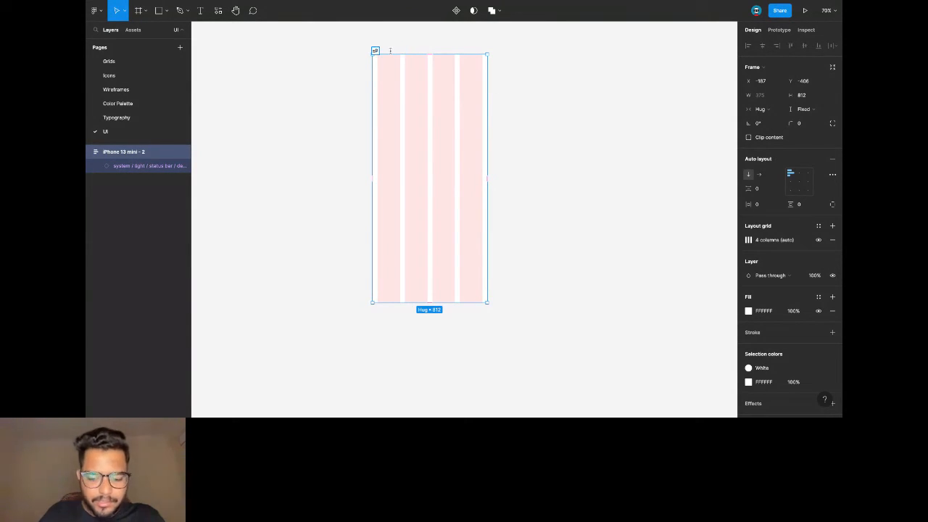
pyautogui.write('lash Screen')
pyautogui.press('Return')
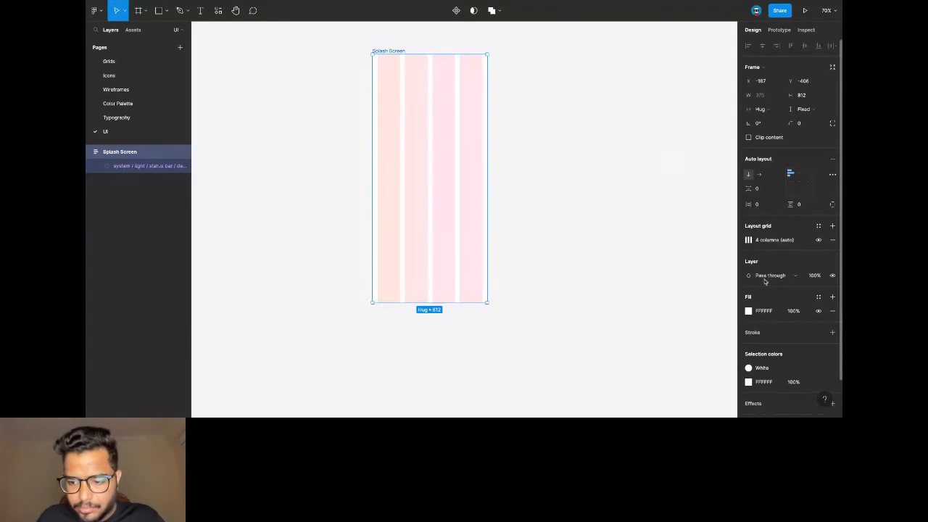
# Fill the Splash Screen frame with Primary Black and hide its column layout grid.
pyautogui.scroll(-2, 811, 297)
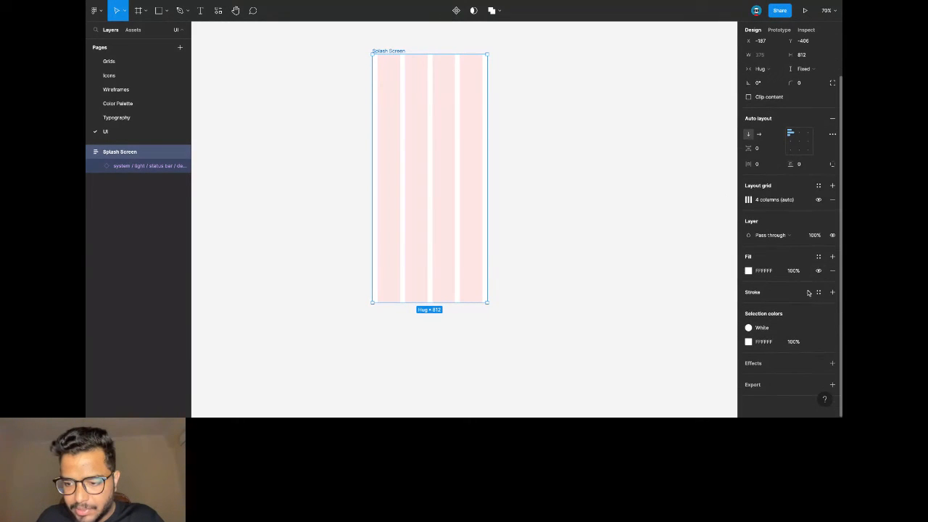
pyautogui.click(818, 257)
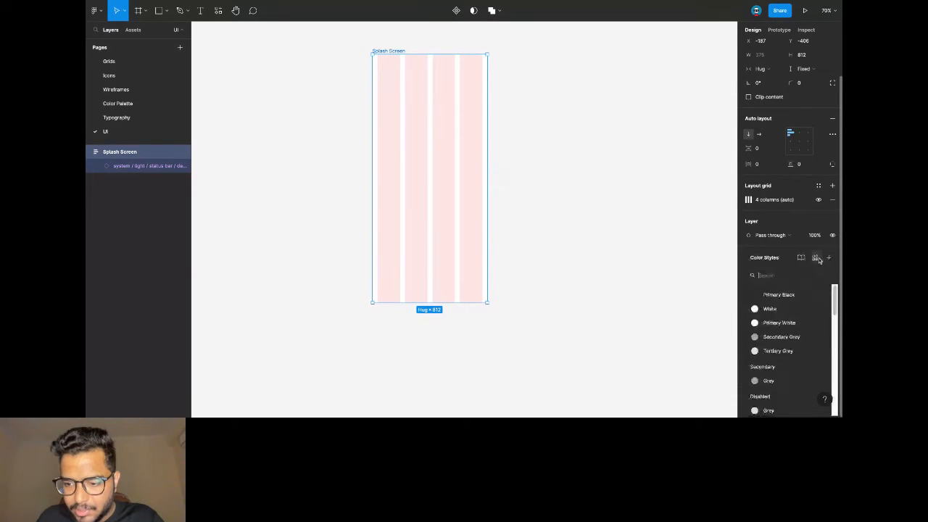
pyautogui.click(789, 294)
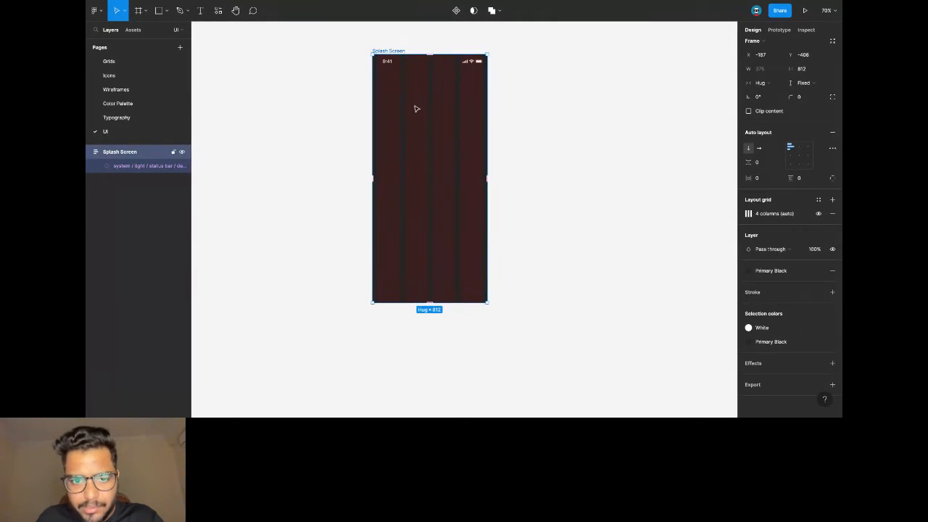
pyautogui.click(369, 113)
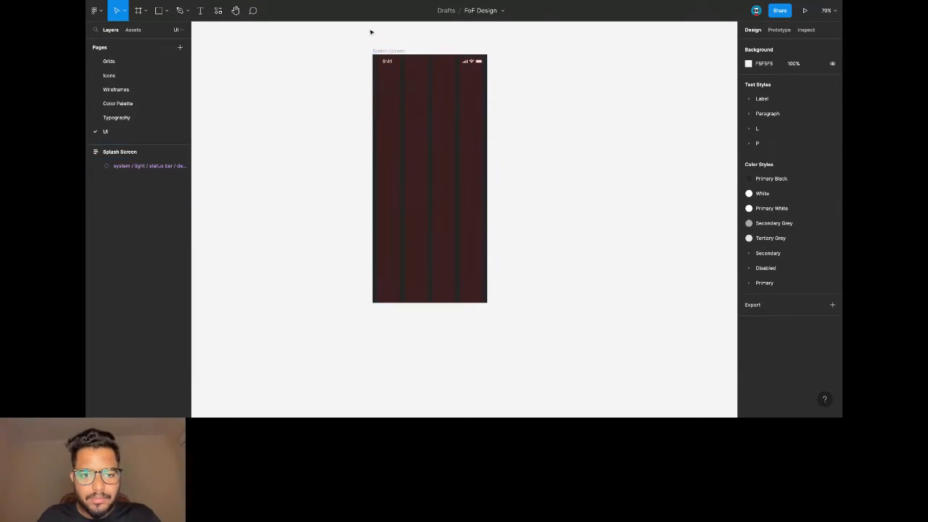
pyautogui.click(384, 51)
pyautogui.click(818, 239)
pyautogui.click(576, 134)
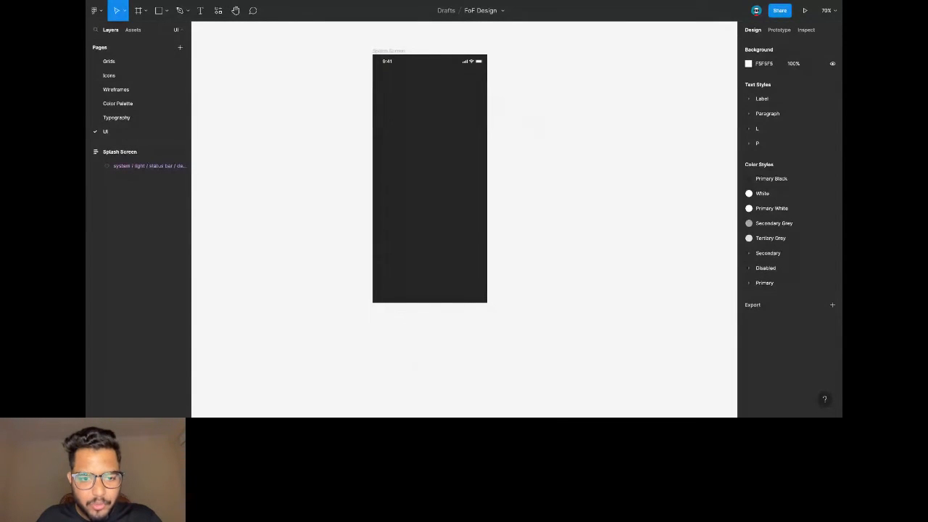
# Paste the white SNEAKER logo into the Splash Screen and select its vector layer.
pyautogui.click(402, 52)
pyautogui.hotkey('ctrl', 'v')
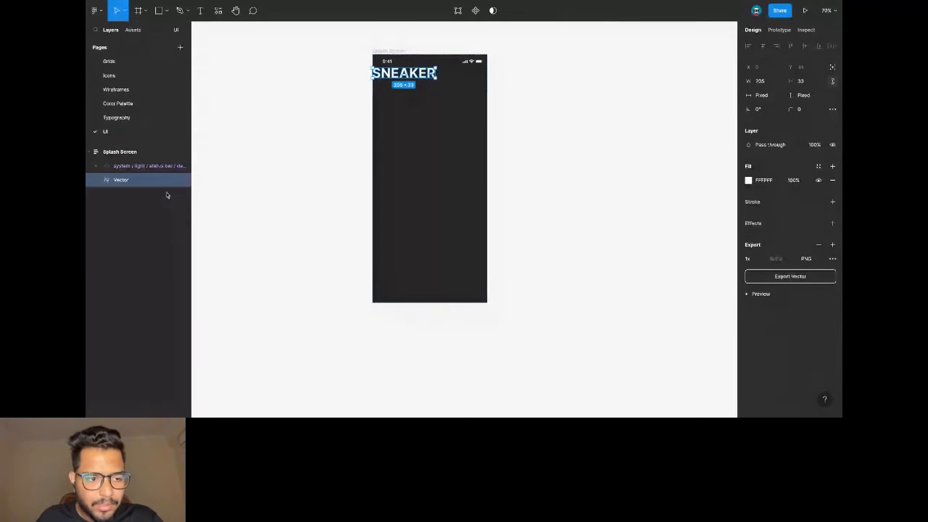
pyautogui.hotkey('ctrl', 'f')
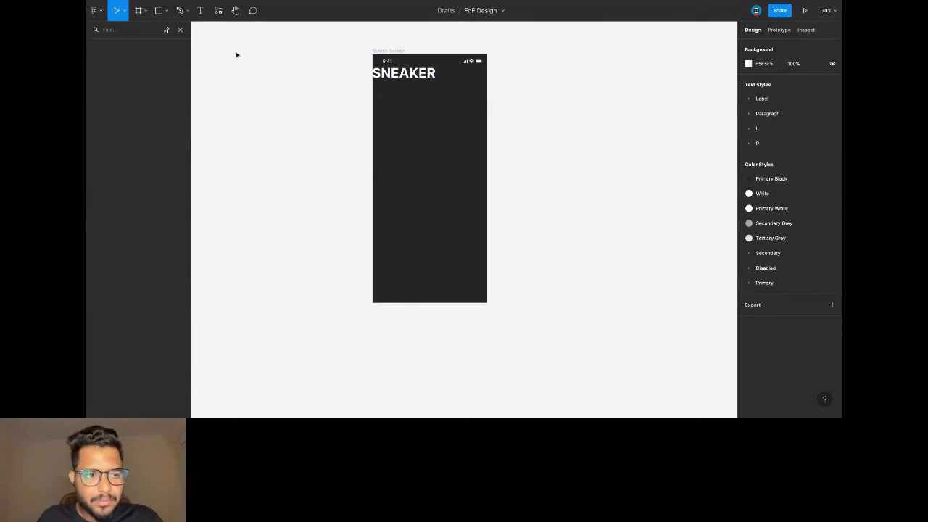
pyautogui.click(179, 29)
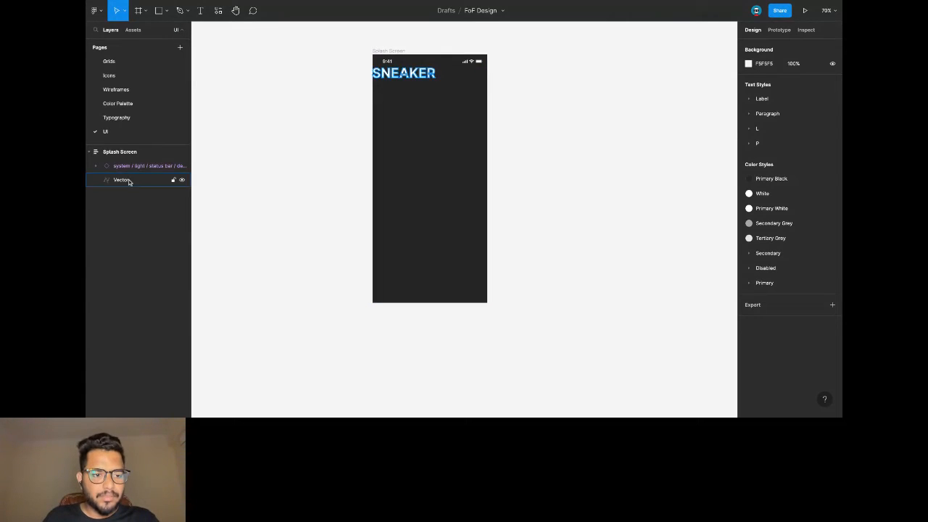
pyautogui.click(129, 182)
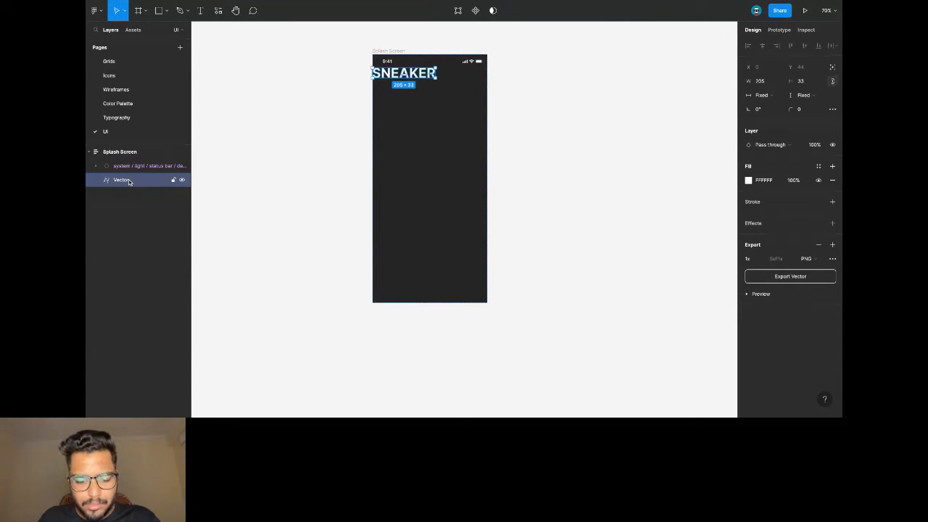
# Wrap the logo in an auto-layout frame stretched to 375×768.
pyautogui.hotkey('ctrl', 'alt', 'g')
pyautogui.hotkey('shift', 'a')
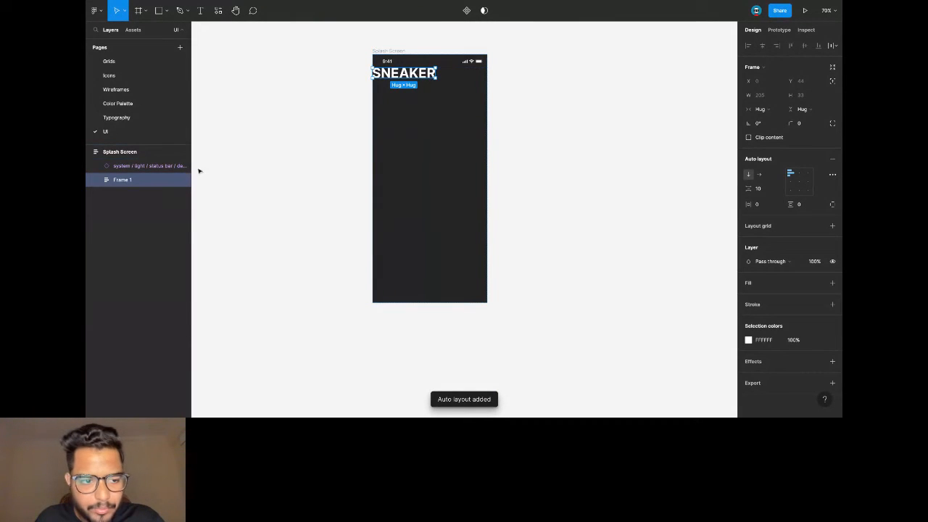
pyautogui.moveTo(371, 80); pyautogui.dragTo(370, 302)
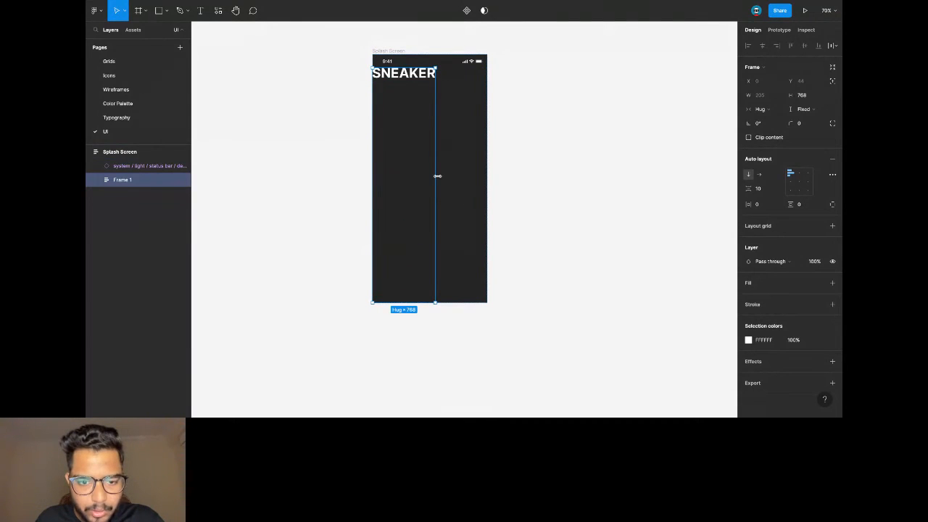
pyautogui.moveTo(435, 177); pyautogui.dragTo(487, 181)
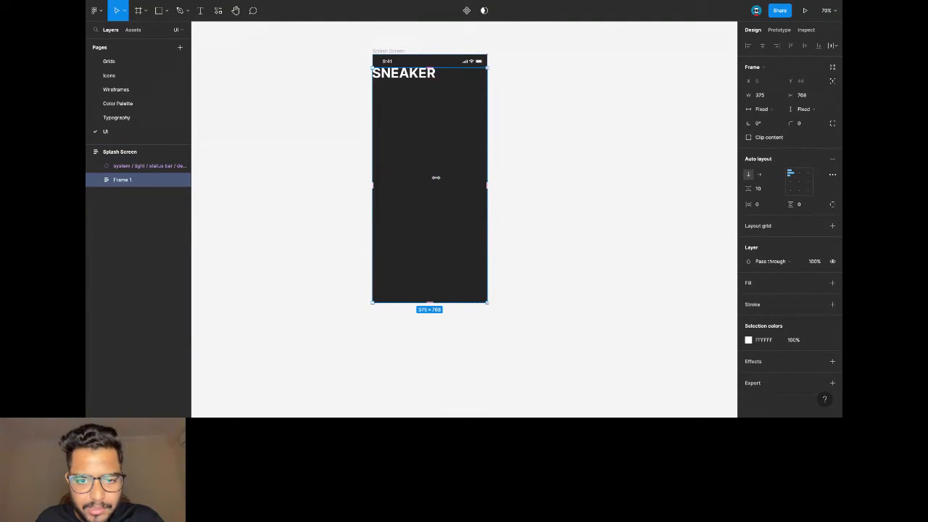
pyautogui.hotkey('ctrl', 'v')
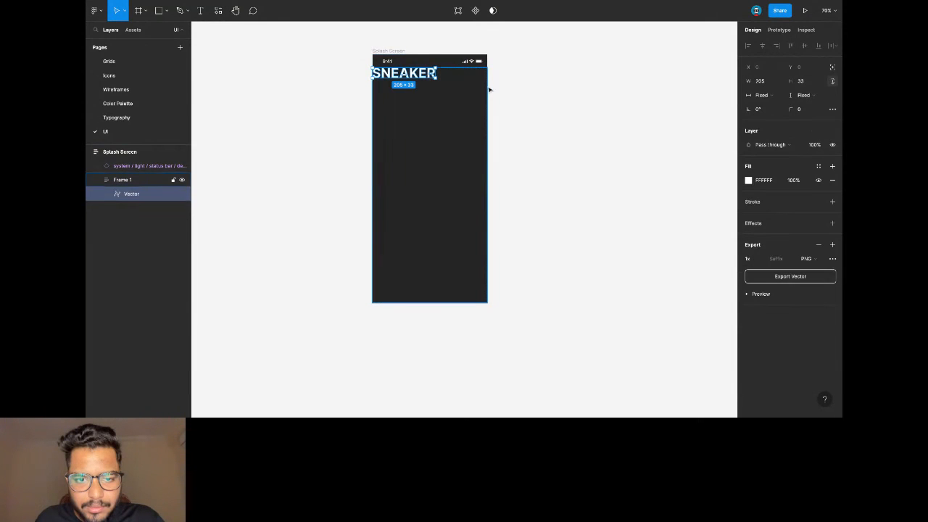
pyautogui.click(634, 146)
# Centre-align the SNEAKER logo within its auto-layout frame.
pyautogui.click(136, 180)
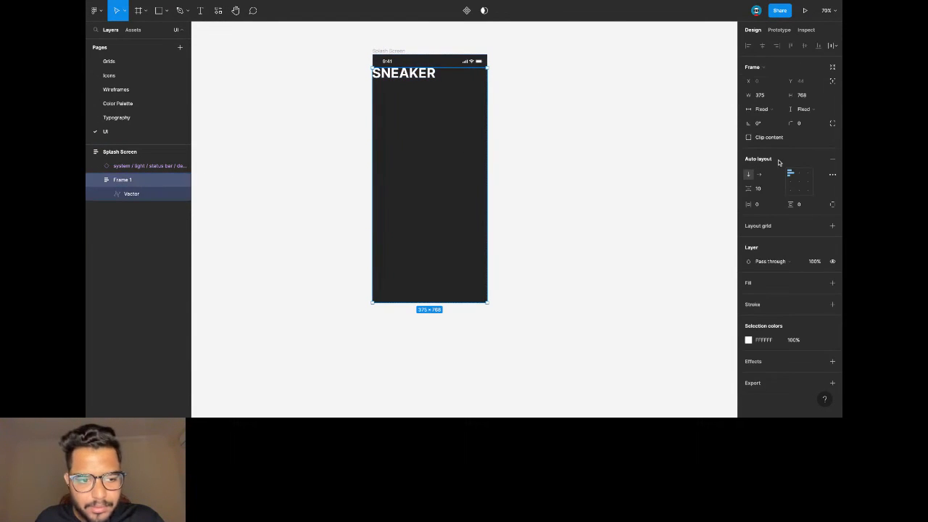
pyautogui.click(799, 181)
pyautogui.click(660, 152)
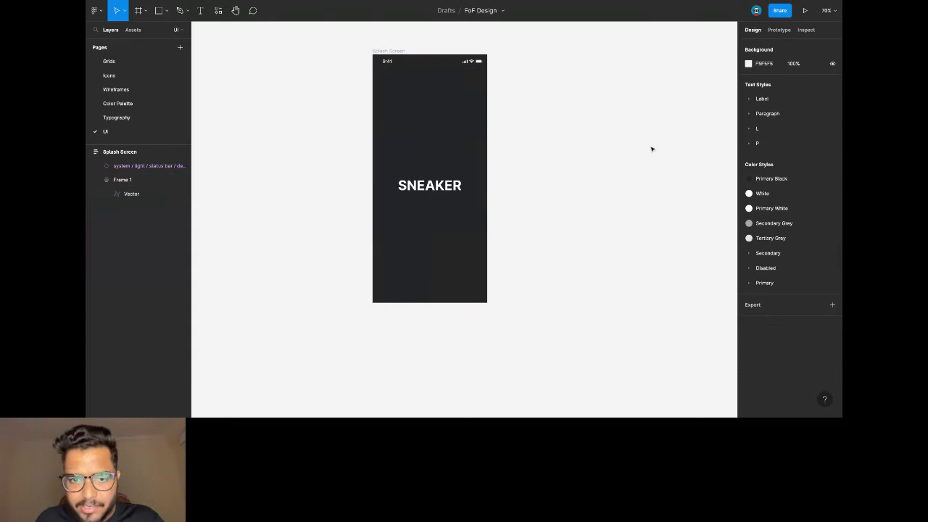
pyautogui.click(397, 52)
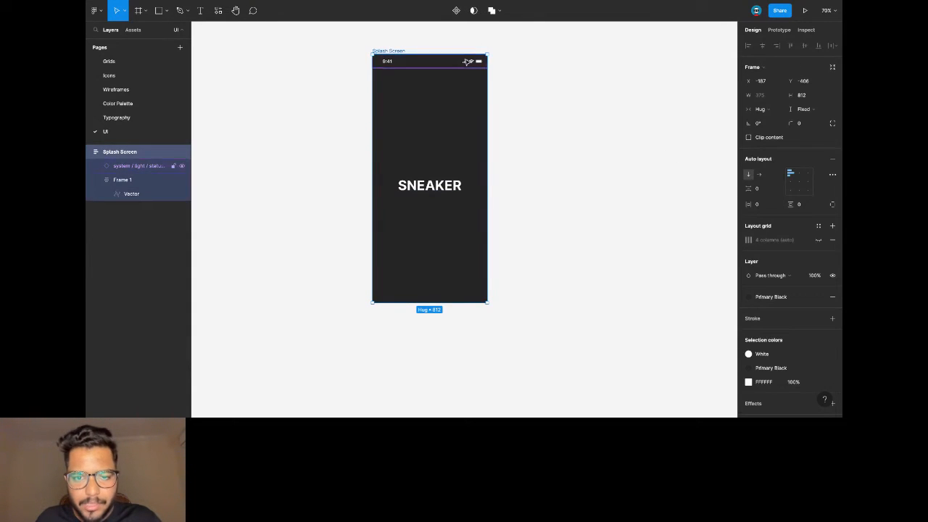
pyautogui.click(561, 40)
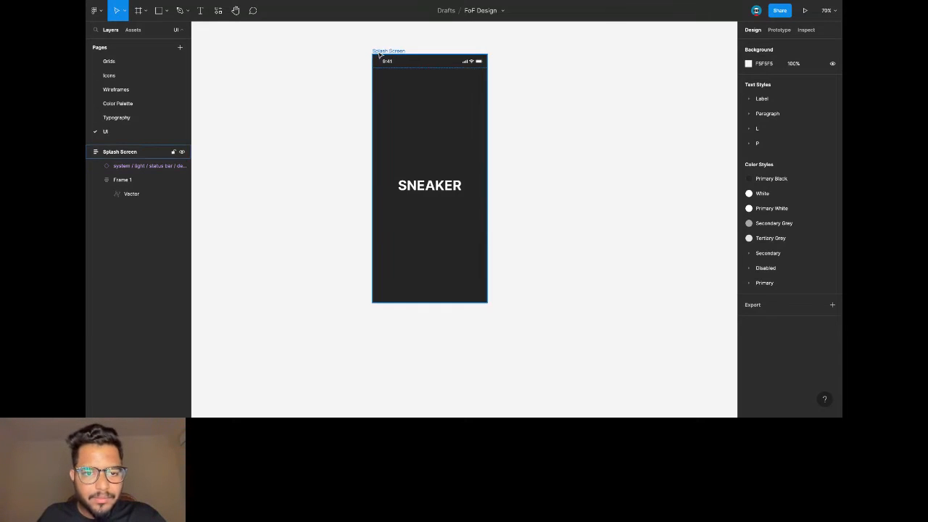
# Paste a copy of the Splash Screen frame beside the original on the UI page.
pyautogui.click(116, 89)
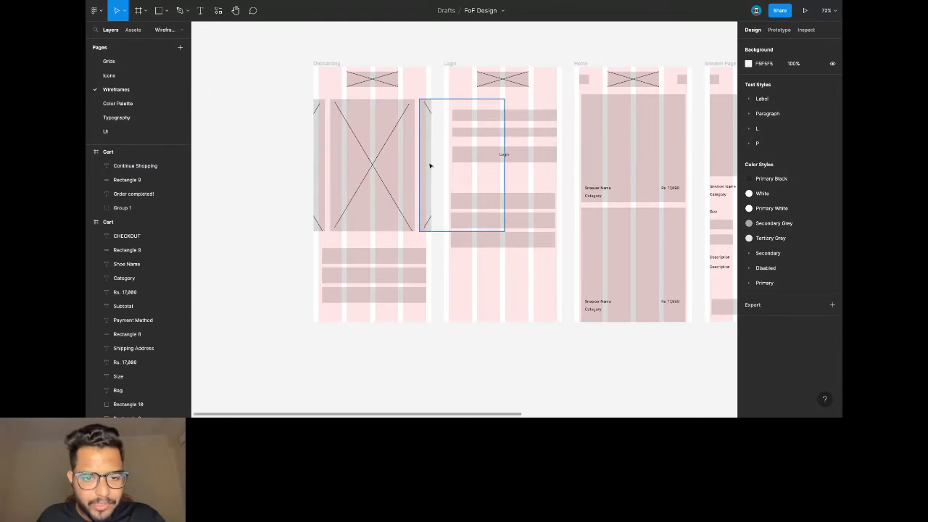
pyautogui.click(121, 131)
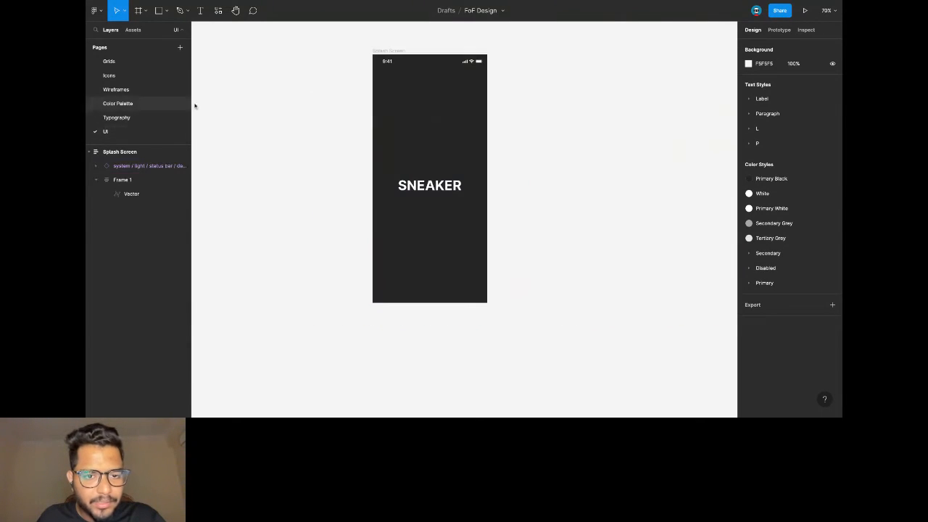
pyautogui.click(390, 52)
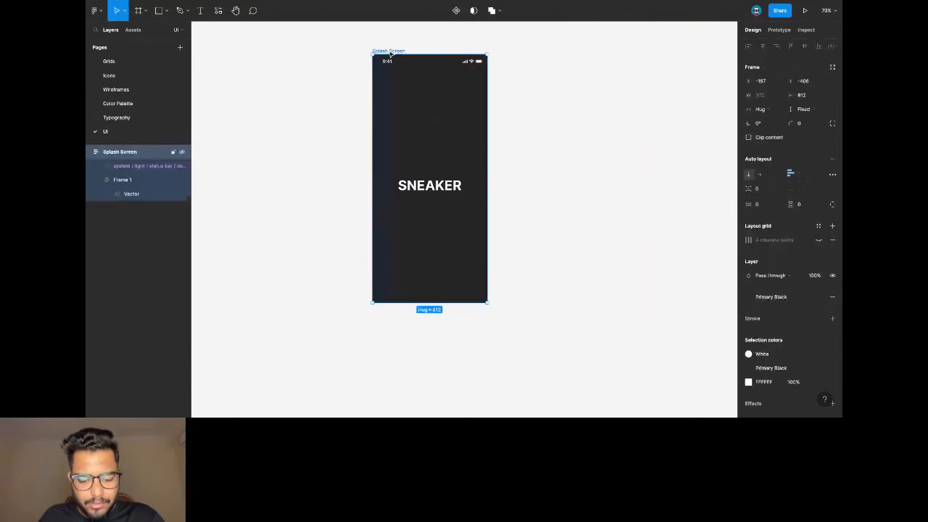
pyautogui.click(311, 46)
pyautogui.click(394, 48)
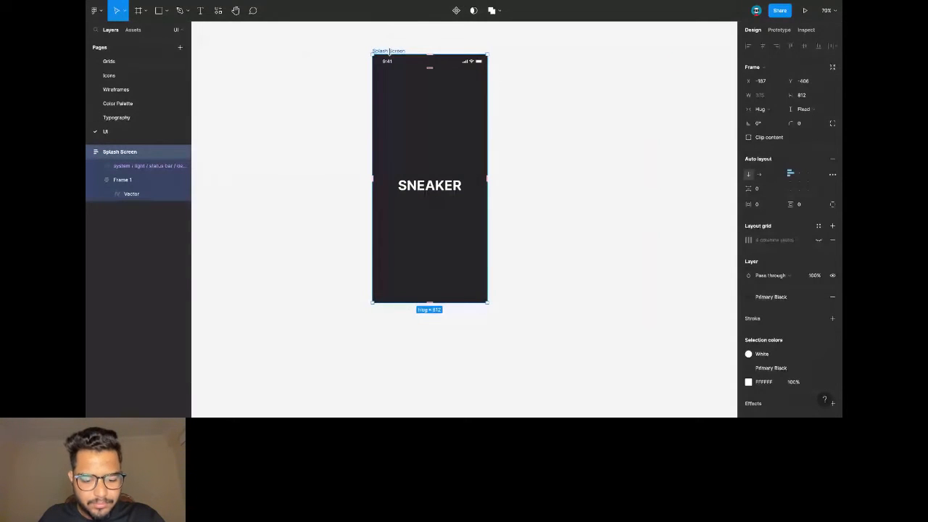
pyautogui.hotkey('ctrl', 'v')
pyautogui.hscroll(2, 471, 72)
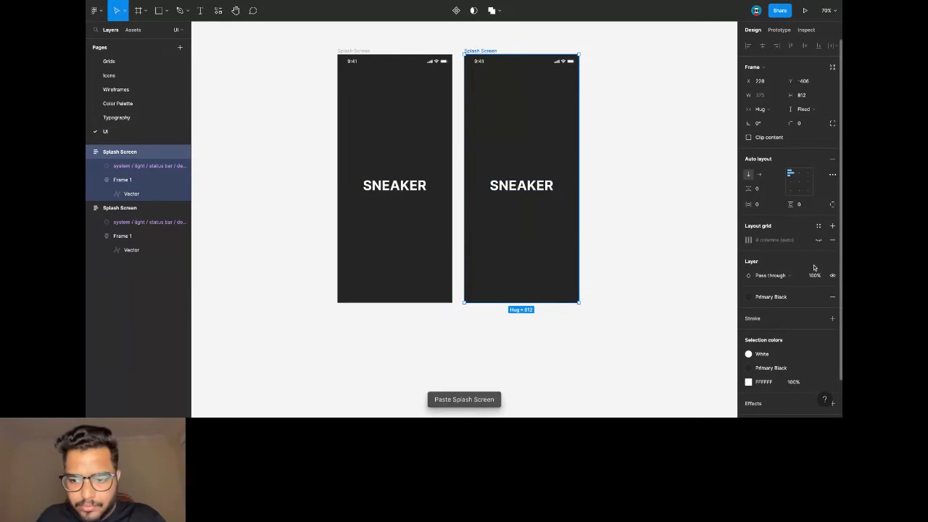
# Give the copy a Primary White background and a Primary Black status bar.
pyautogui.click(749, 297)
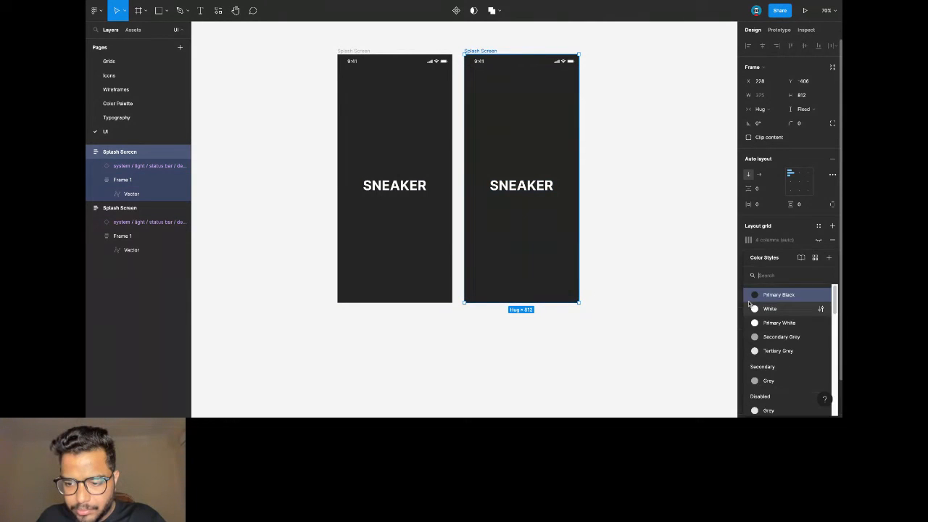
pyautogui.click(775, 323)
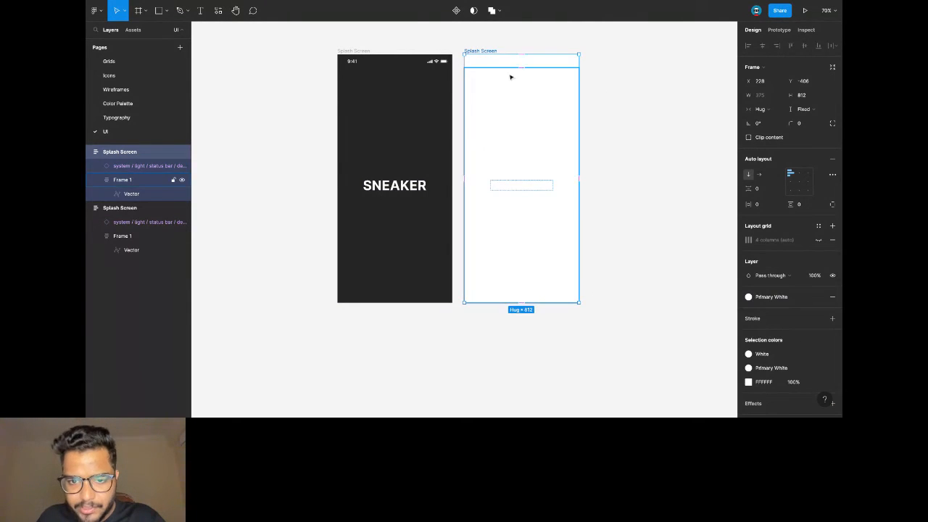
pyautogui.click(518, 63)
pyautogui.click(748, 295)
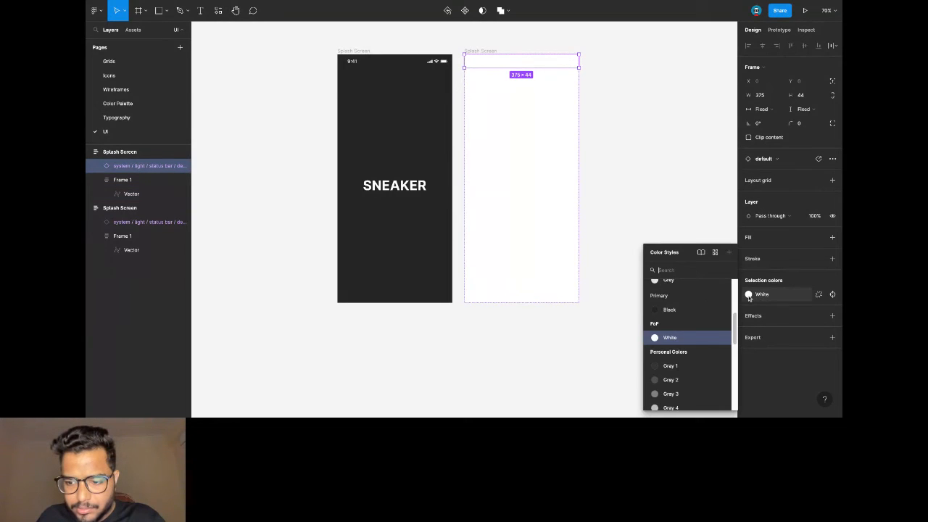
pyautogui.scroll(1, 682, 306)
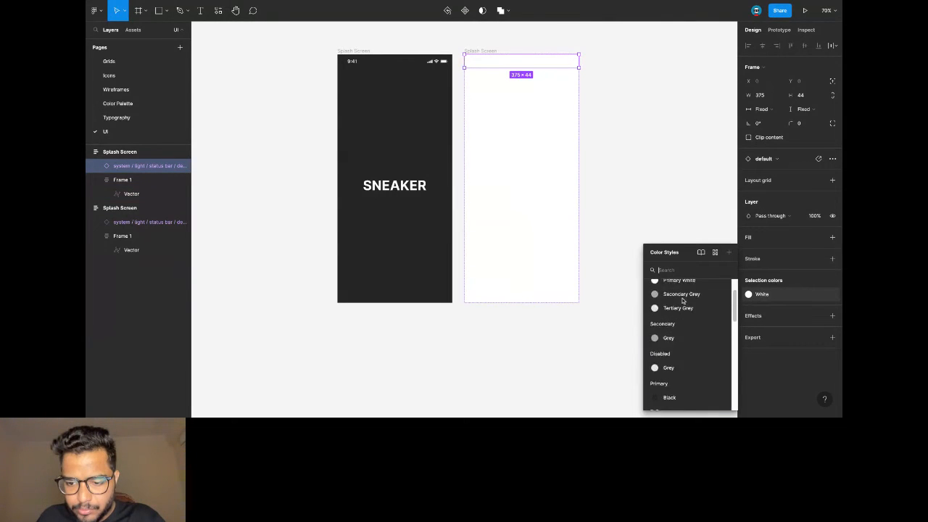
pyautogui.click(686, 296)
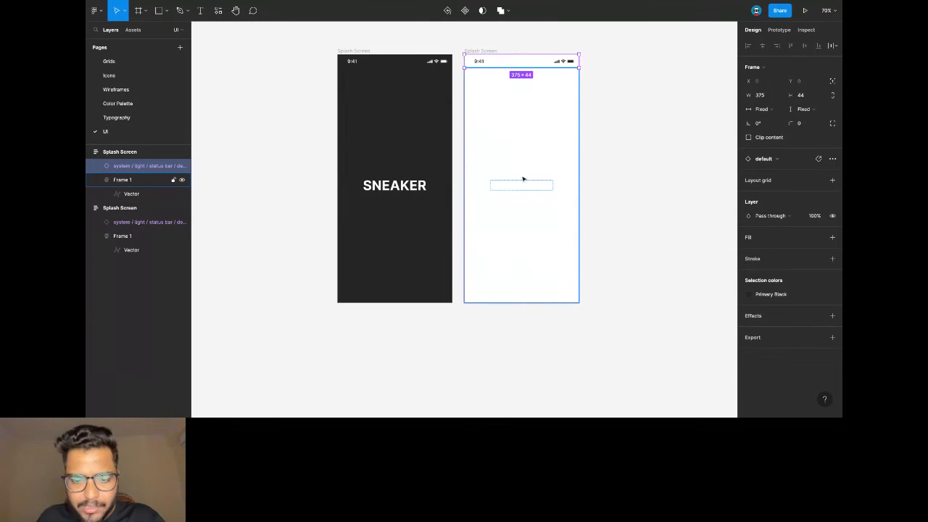
# Replace the copy's centred logo with the pasted 375×68 SNEAKER header frame.
pyautogui.click(152, 180)
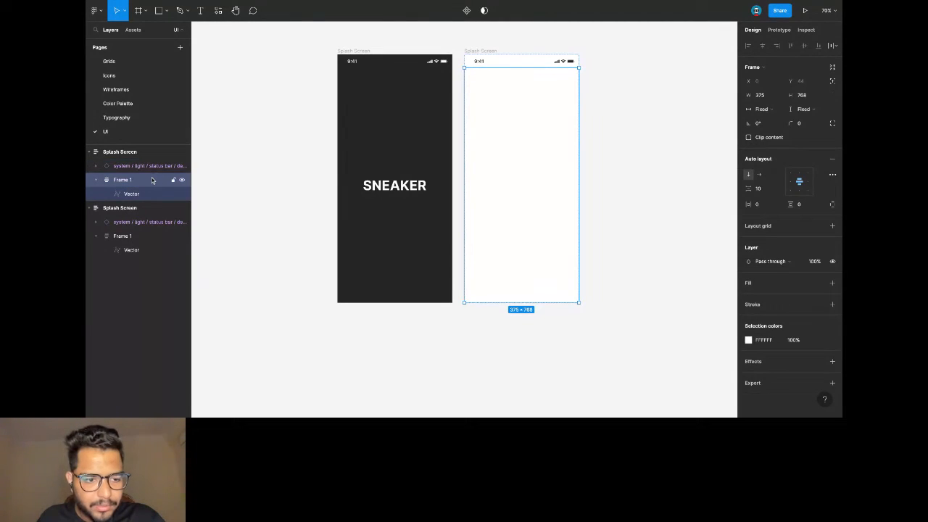
pyautogui.press('Delete')
pyautogui.hscroll(1, 445, 79)
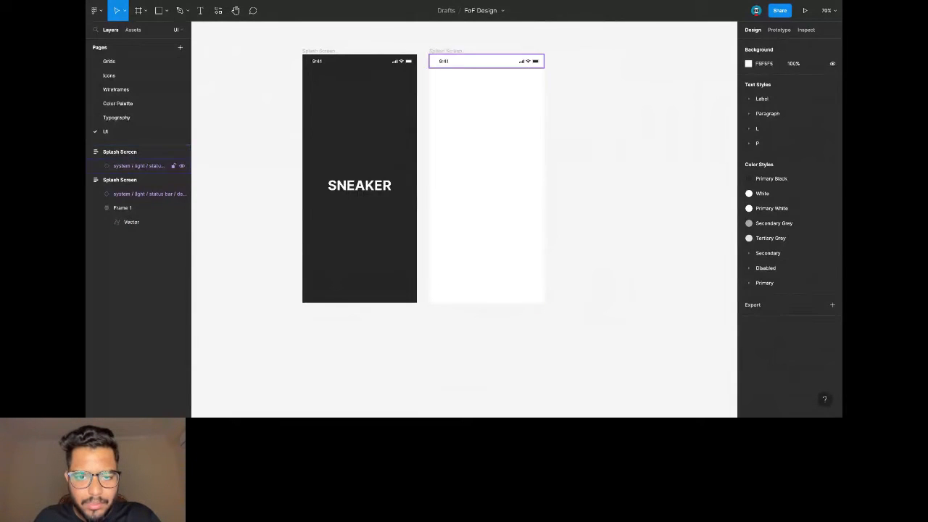
pyautogui.click(458, 52)
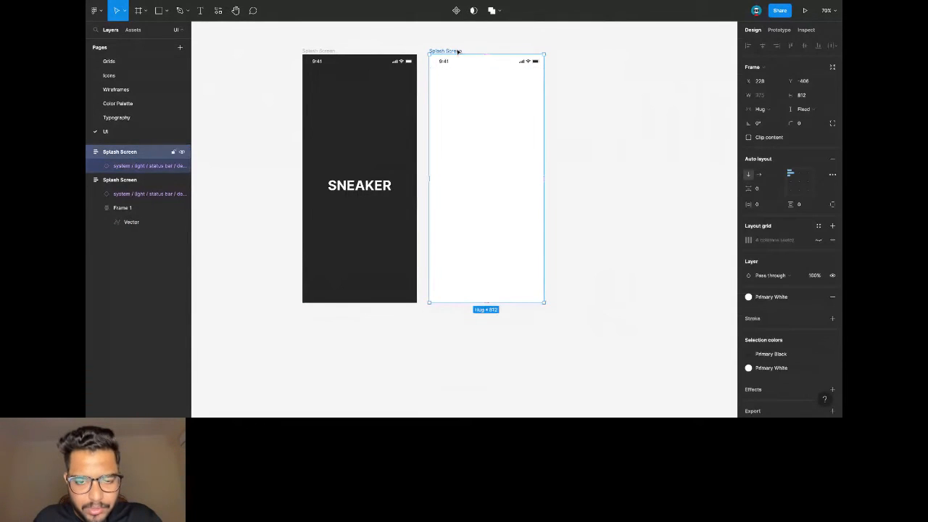
pyautogui.hotkey('ctrl', 'v')
pyautogui.scroll(5, 476, 80)
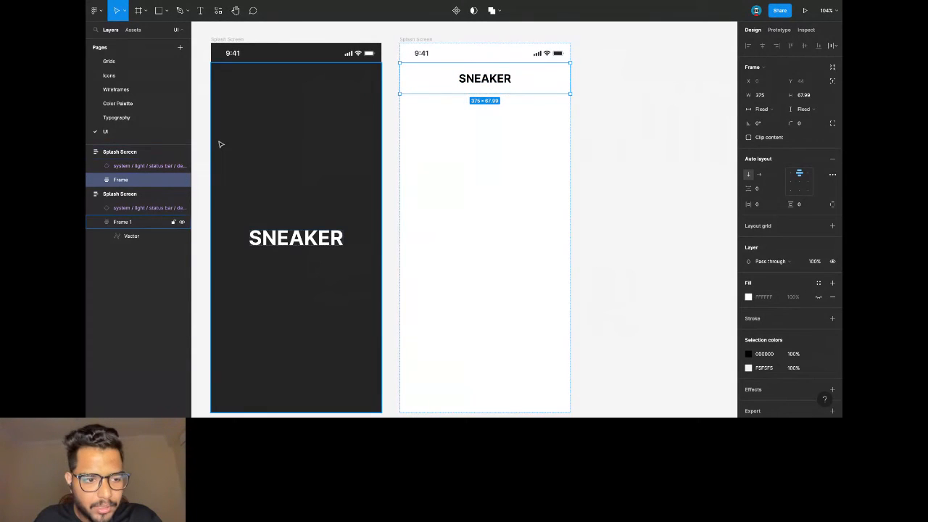
pyautogui.doubleClick(482, 85)
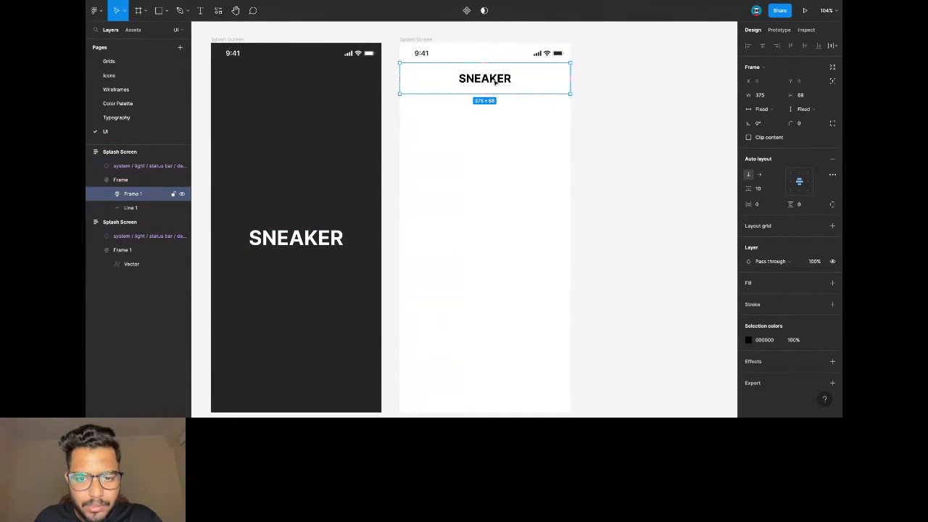
pyautogui.doubleClick(497, 81)
pyautogui.press('Escape')
pyautogui.press('Escape')
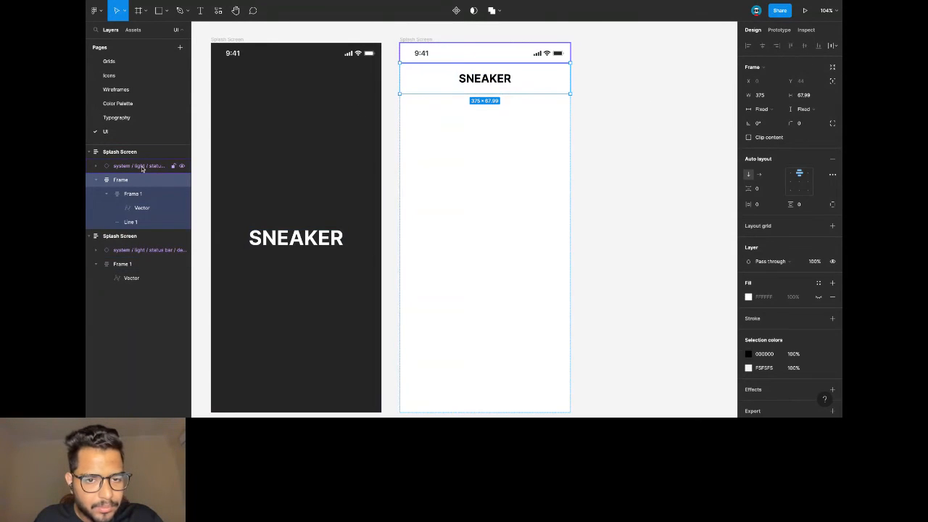
pyautogui.click(649, 118)
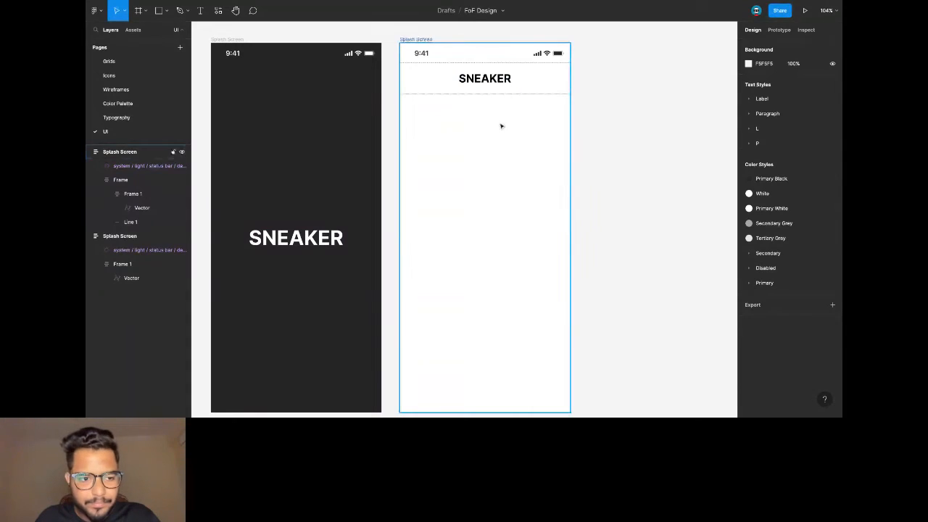
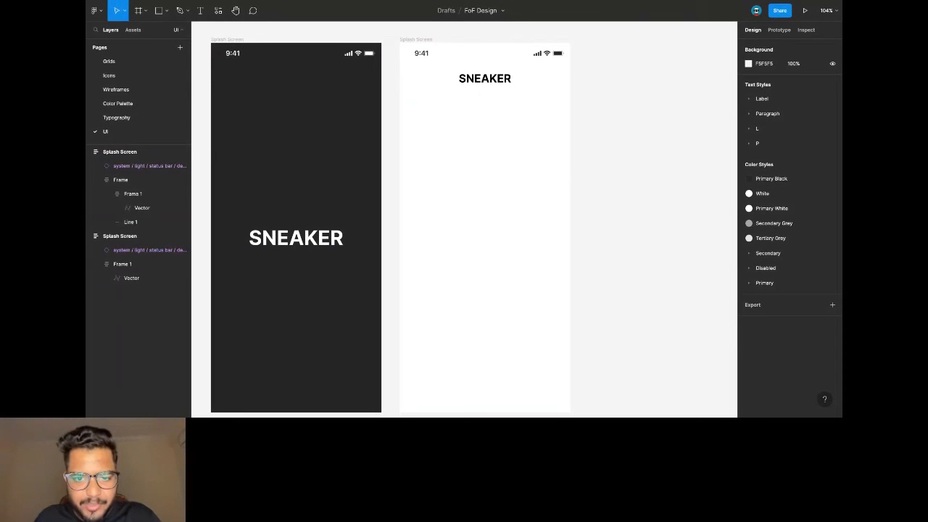
# Paste two sneaker photos under the SNEAKER header and group them.
pyautogui.click(427, 73)
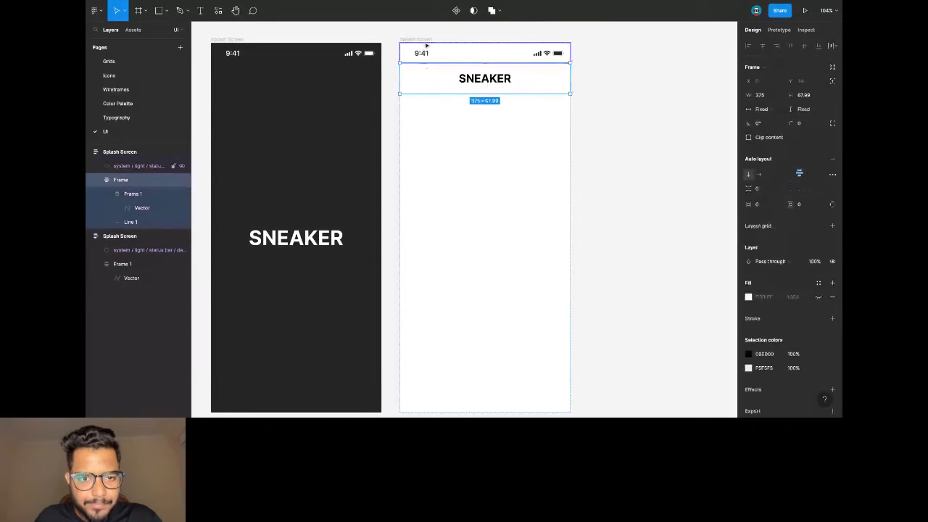
pyautogui.hotkey('ctrl', 'v')
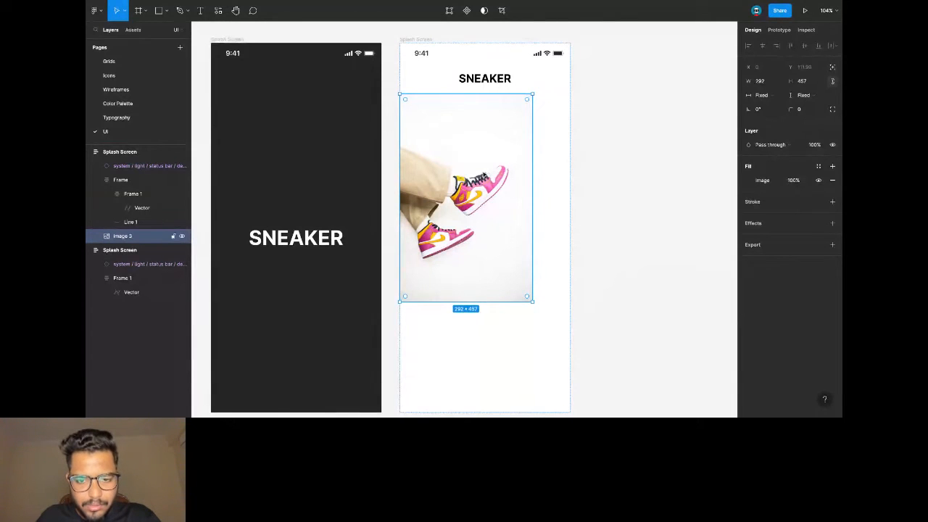
pyautogui.hotkey('ctrl', 'v')
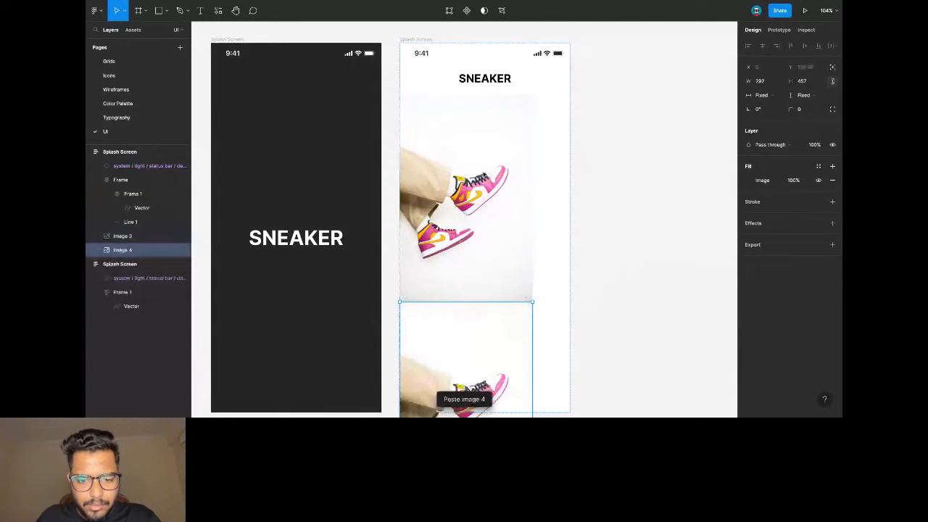
pyautogui.keyDown('shift'); pyautogui.click(121, 236); pyautogui.keyUp('shift')
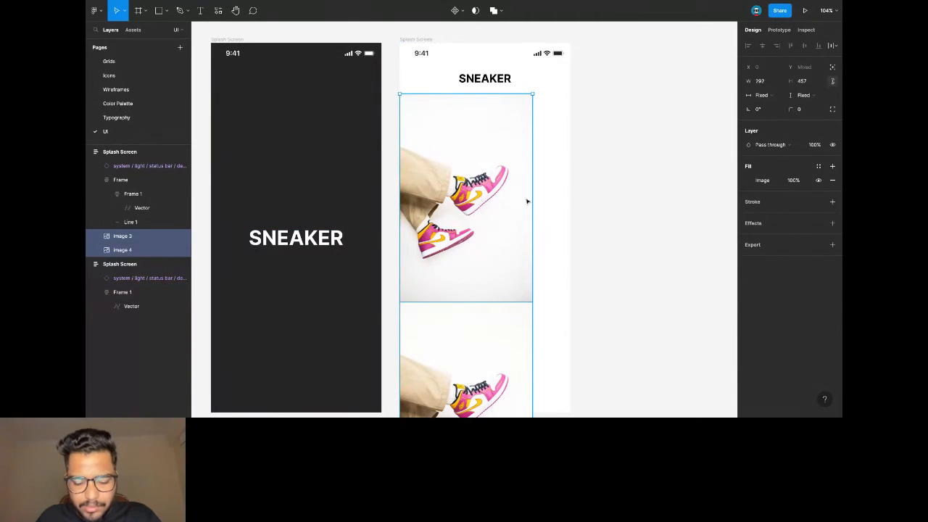
pyautogui.hotkey('ctrl', 'g')
pyautogui.click(832, 162)
pyautogui.click(759, 174)
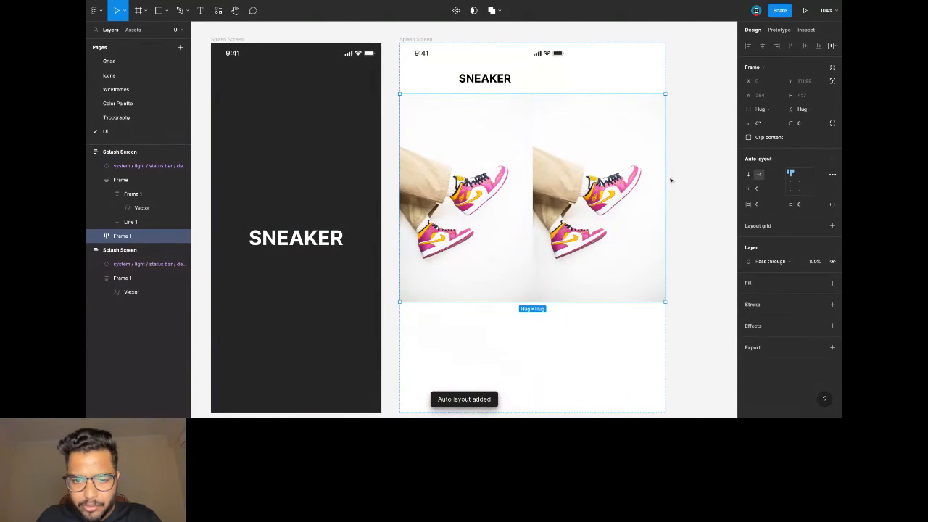
pyautogui.hotkey('ctrl', 'z')
pyautogui.hotkey('ctrl', 'z')
# Give the white screen a fixed width and arrange the photo group horizontally with auto layout.
pyautogui.click(428, 41)
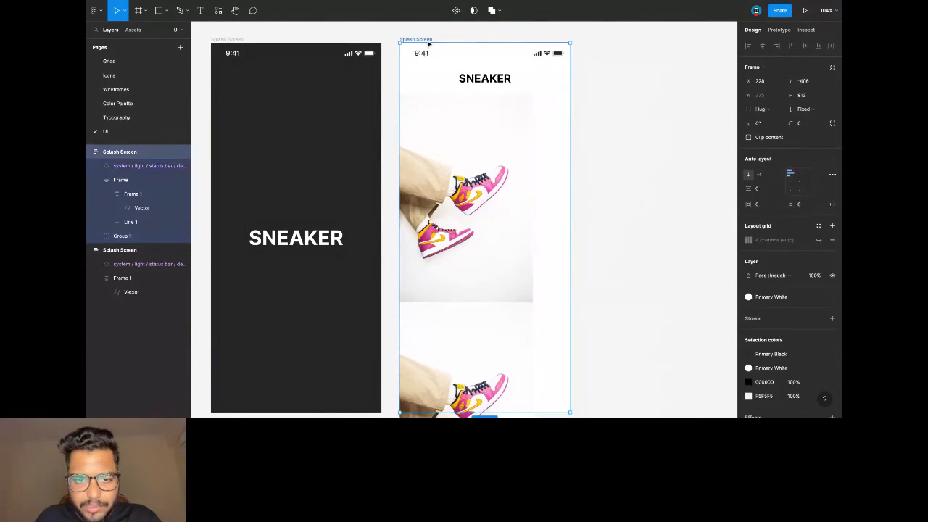
pyautogui.click(759, 109)
pyautogui.click(763, 95)
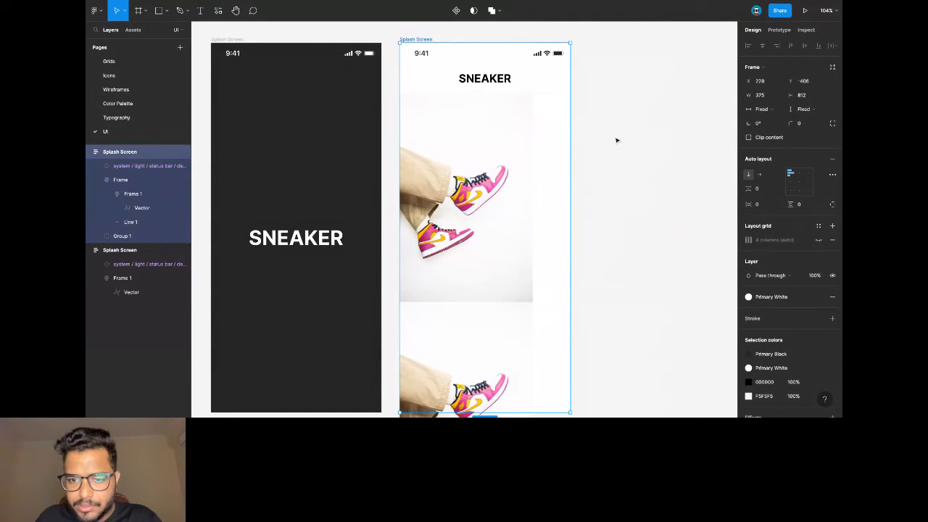
pyautogui.click(496, 146)
pyautogui.click(832, 159)
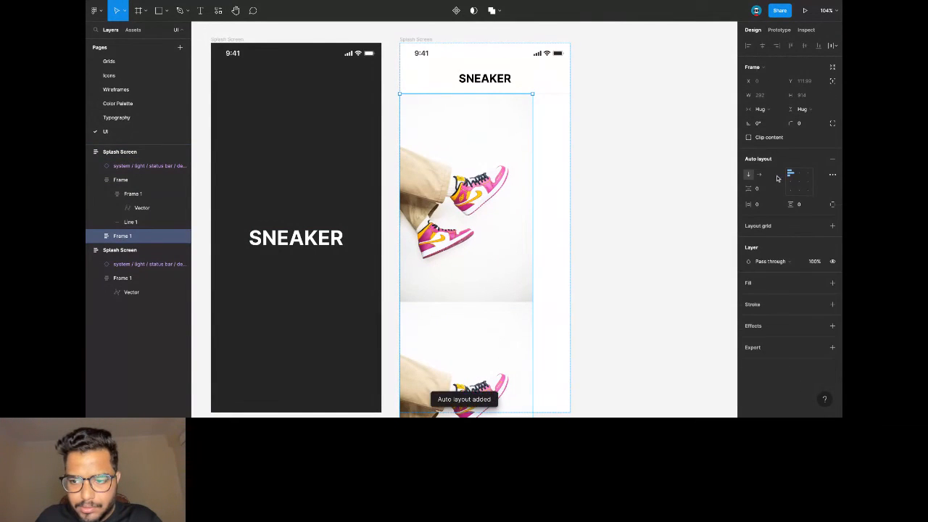
pyautogui.click(760, 174)
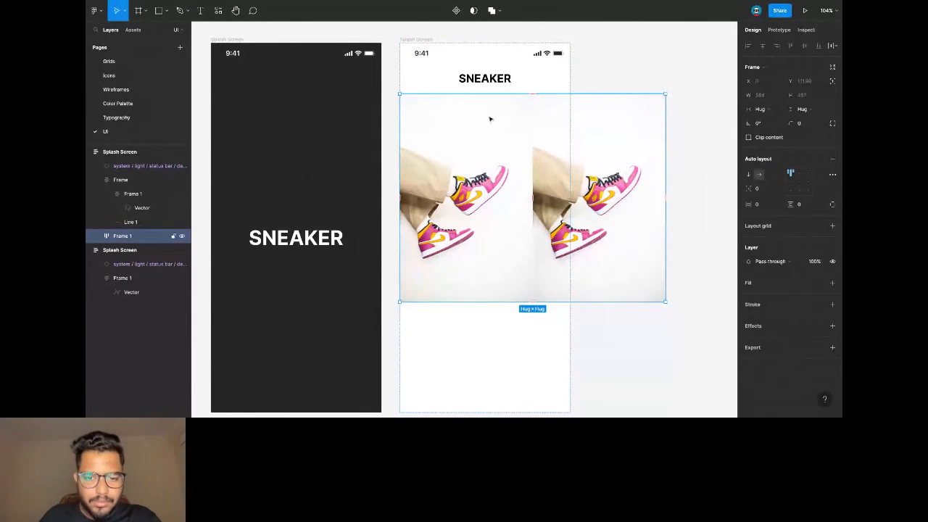
# Re-paste the photo row into the white splash screen as Frame 2 and delete the old row.
pyautogui.click(470, 318)
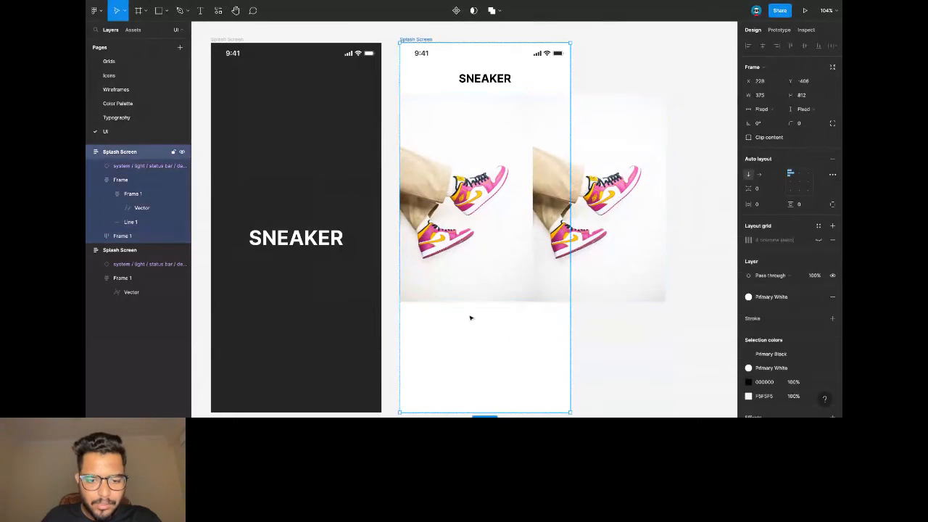
pyautogui.click(447, 247)
pyautogui.hotkey('ctrl', 'c')
pyautogui.hotkey('ctrl', 'v')
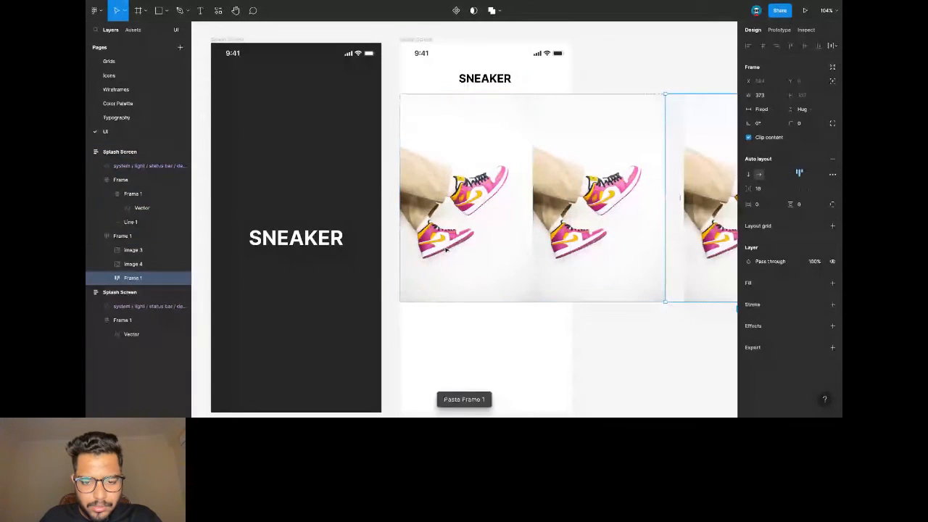
pyautogui.hotkey('ctrl', 'z')
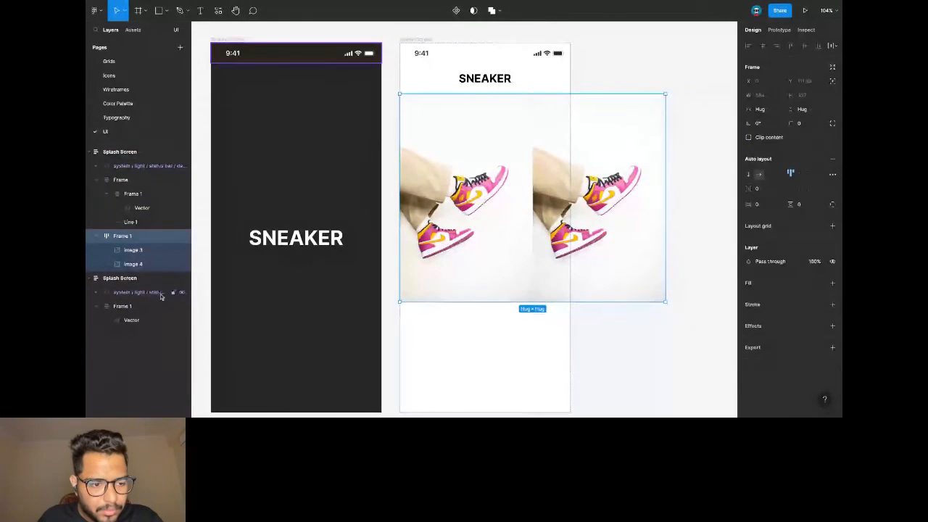
pyautogui.click(148, 180)
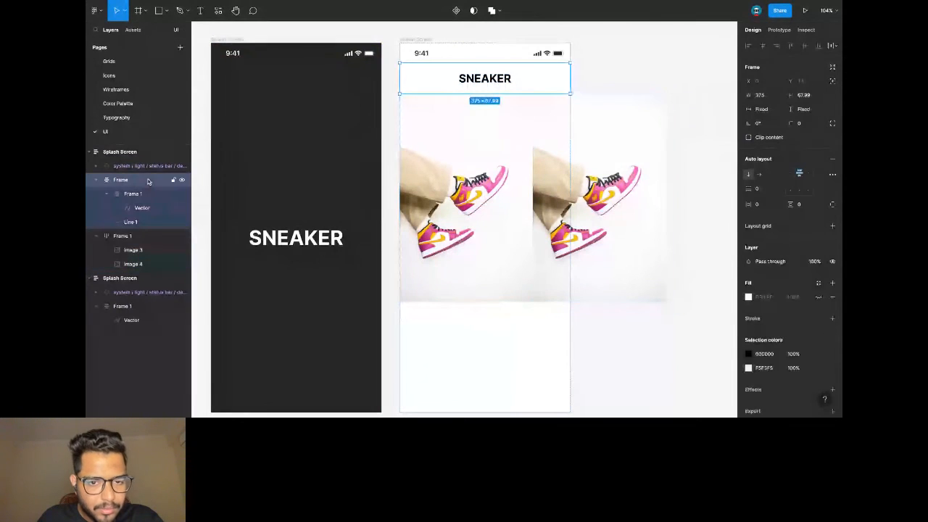
pyautogui.click(410, 40)
pyautogui.hotkey('ctrl', 'v')
pyautogui.click(462, 140)
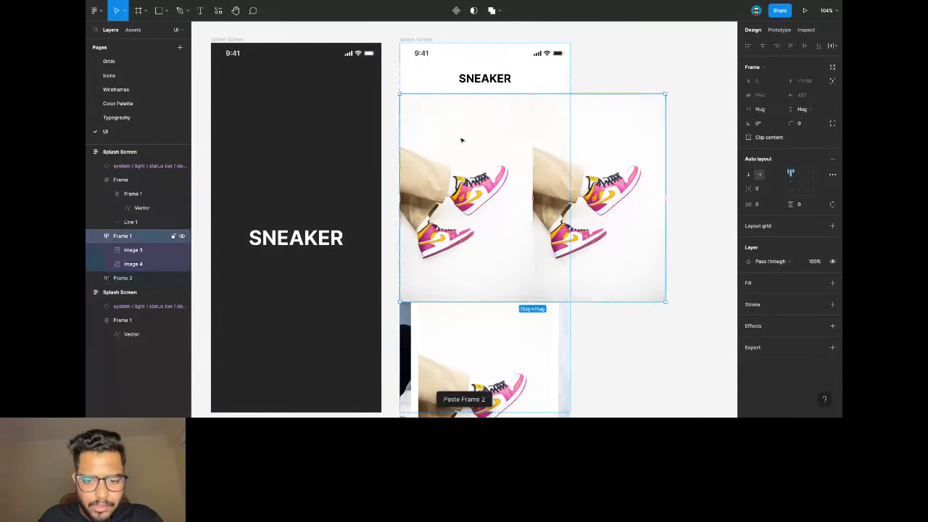
pyautogui.press('Delete')
# Inspect the new photo carousel's layers beneath the SNEAKER header.
pyautogui.click(464, 120)
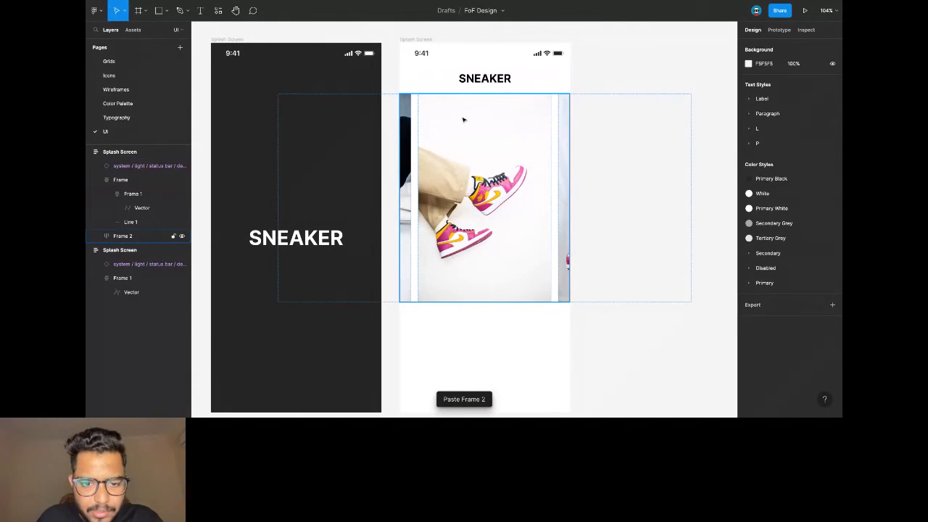
pyautogui.click(466, 123)
pyautogui.click(410, 143)
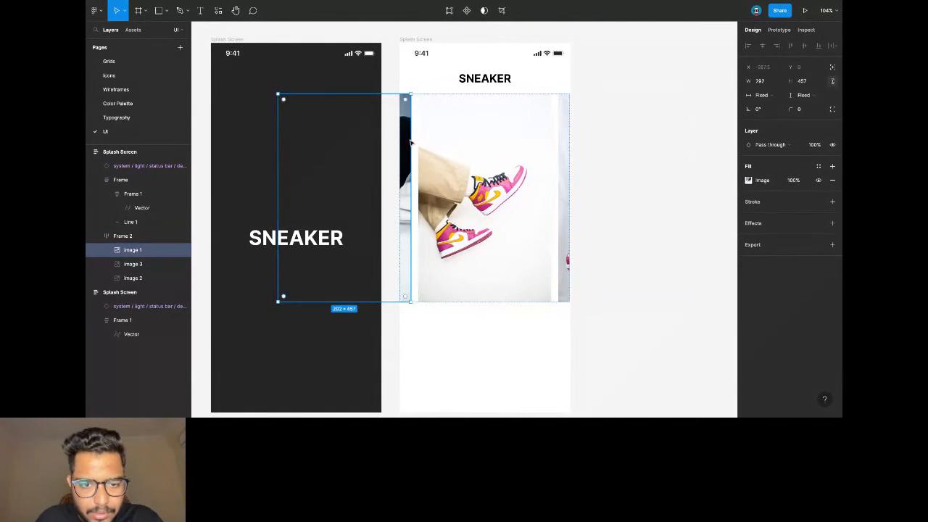
pyautogui.click(458, 34)
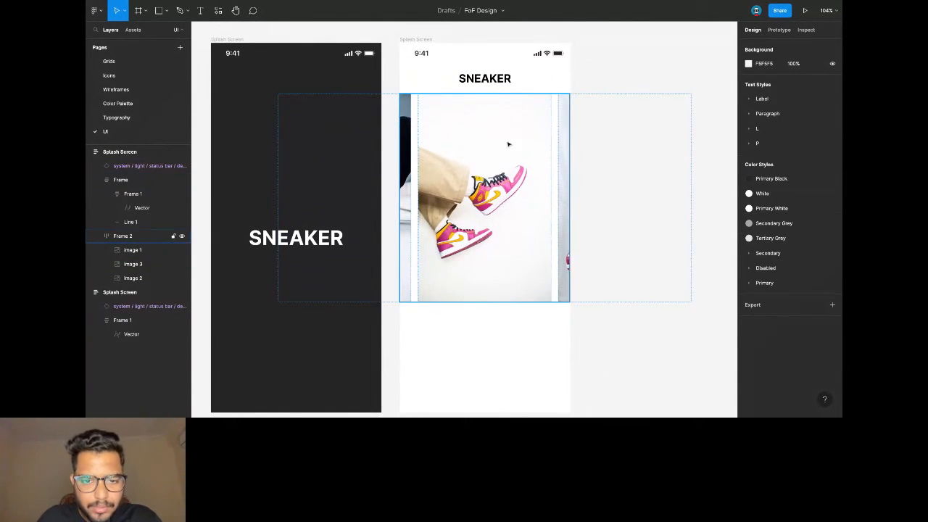
pyautogui.click(442, 84)
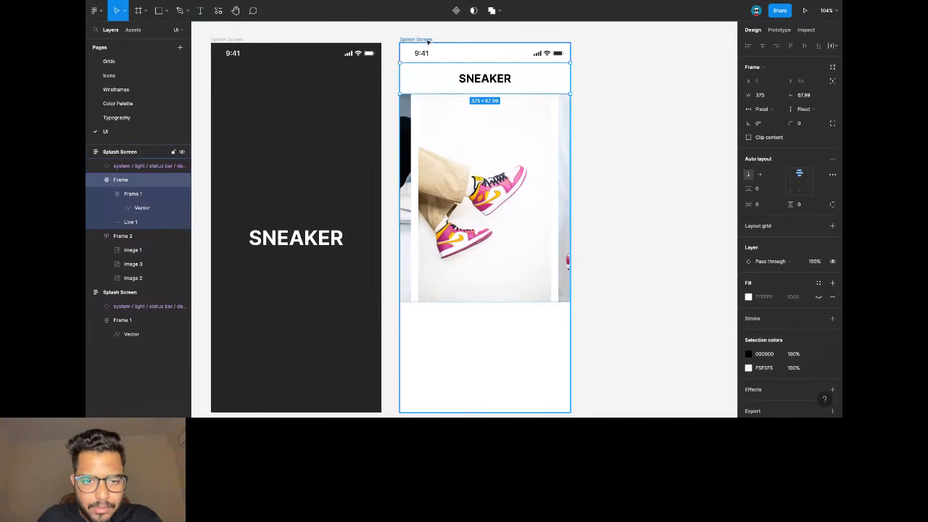
pyautogui.click(415, 39)
pyautogui.click(600, 82)
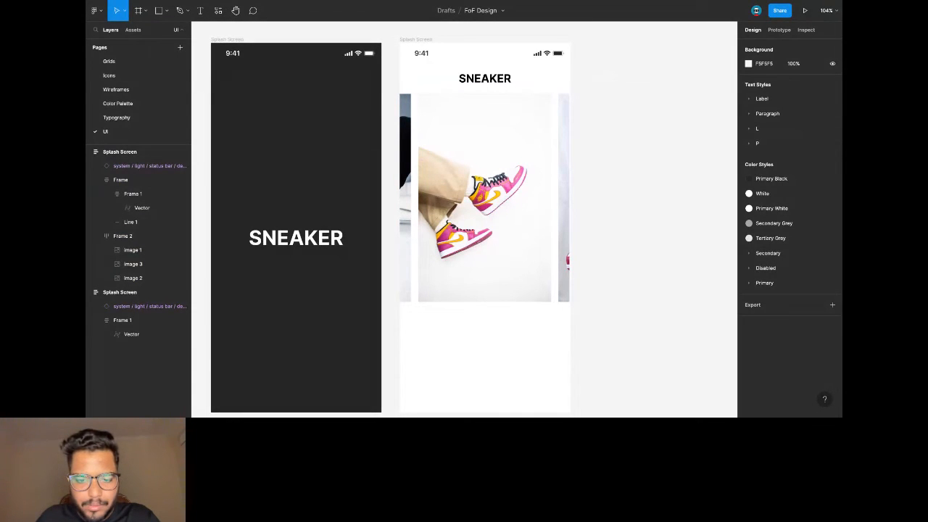
pyautogui.scroll(-2, 480, 238)
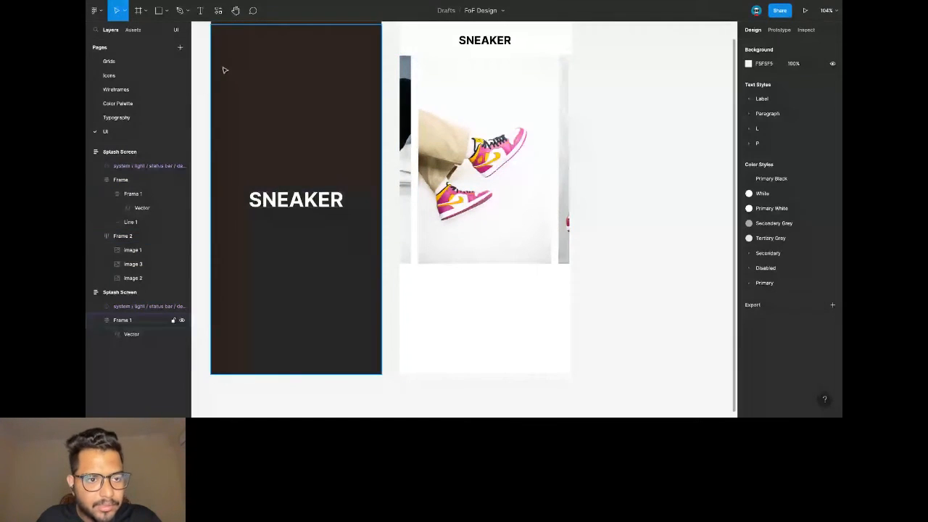
# Type 'Continue with Google' below the photos, style it Label/Small, and wrap it in auto layout.
pyautogui.press('t')
pyautogui.click(466, 293)
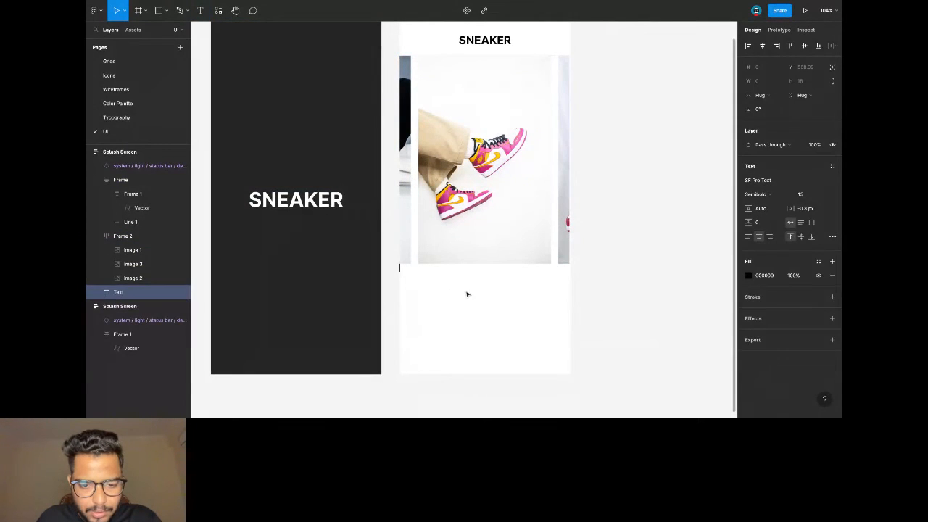
pyautogui.write('Contin')
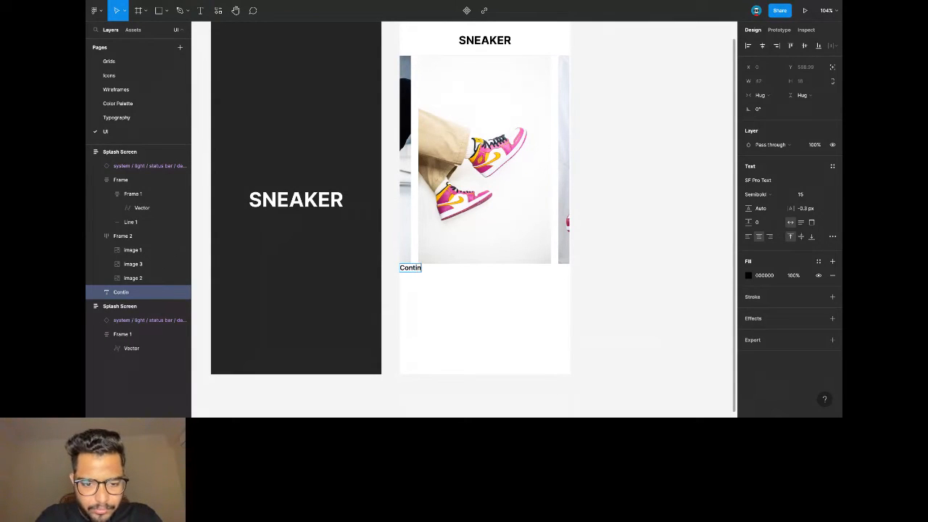
pyautogui.write('ue with Google')
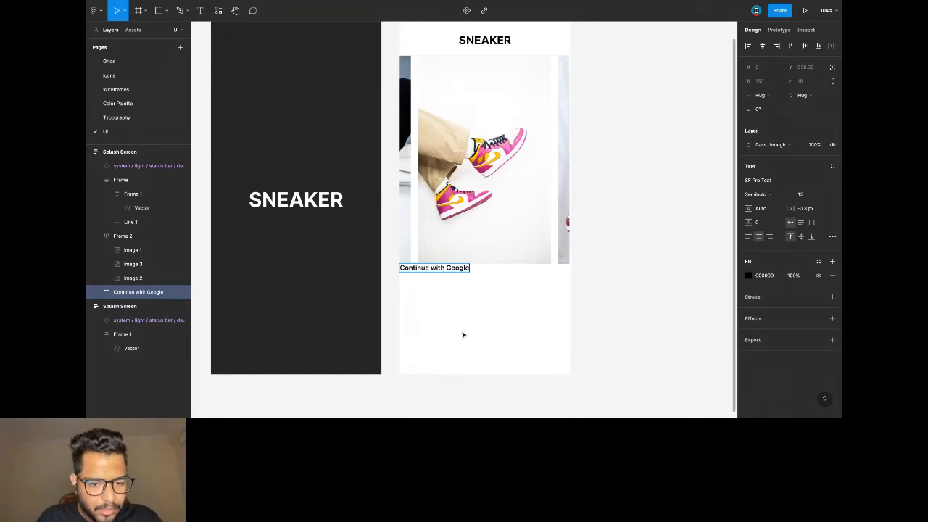
pyautogui.press('Escape')
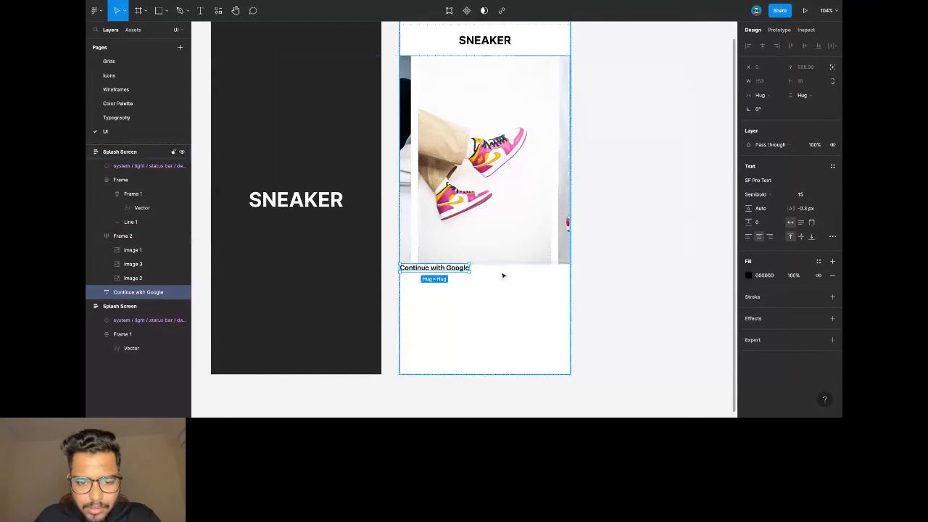
pyautogui.click(478, 274)
pyautogui.click(468, 270)
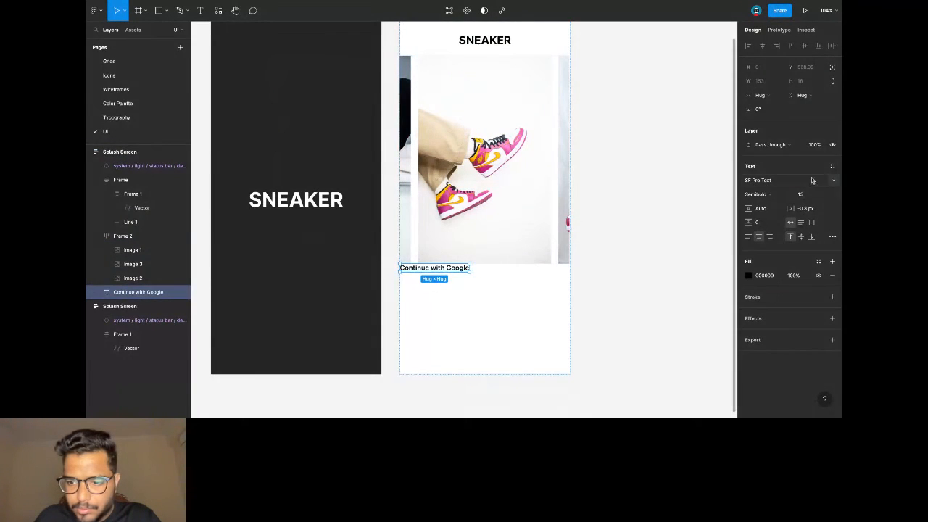
pyautogui.click(831, 167)
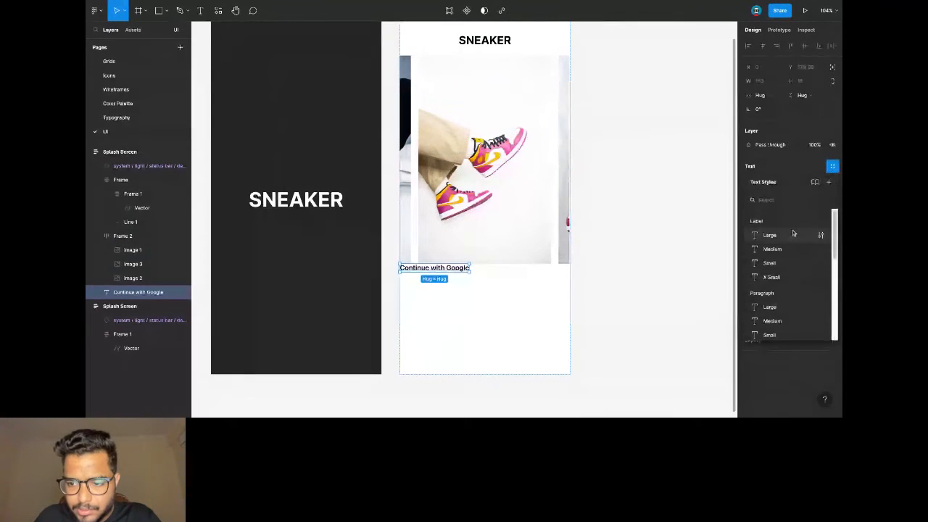
pyautogui.click(778, 263)
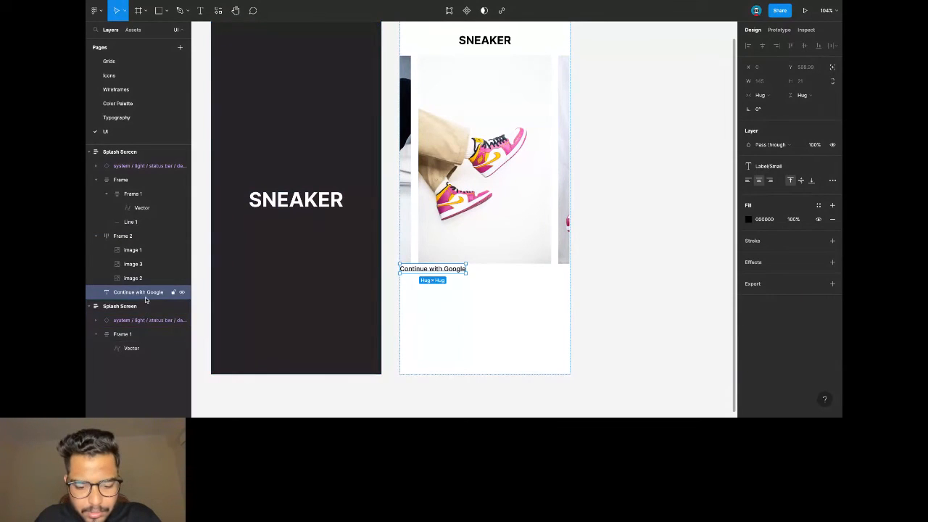
pyautogui.hotkey('shift', 'a')
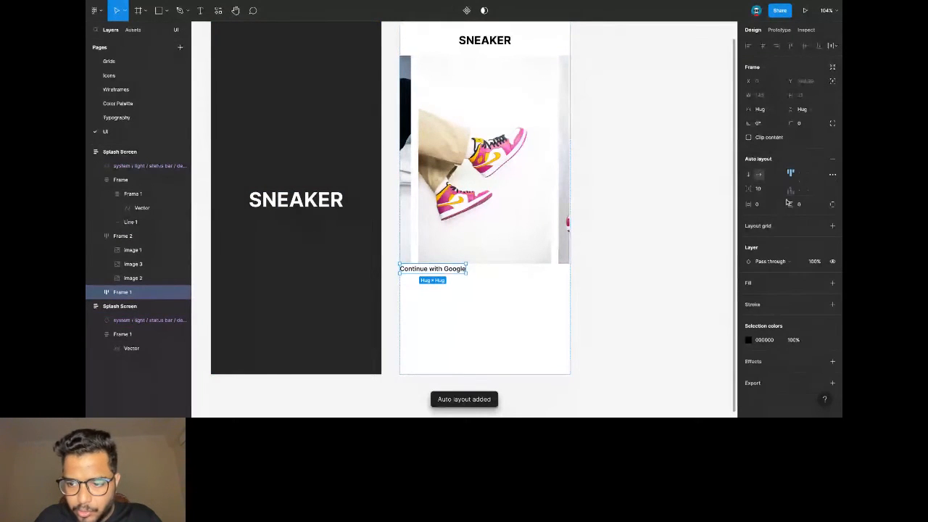
# Make the Continue with Google row fill the container width with 8 vertical padding.
pyautogui.click(759, 109)
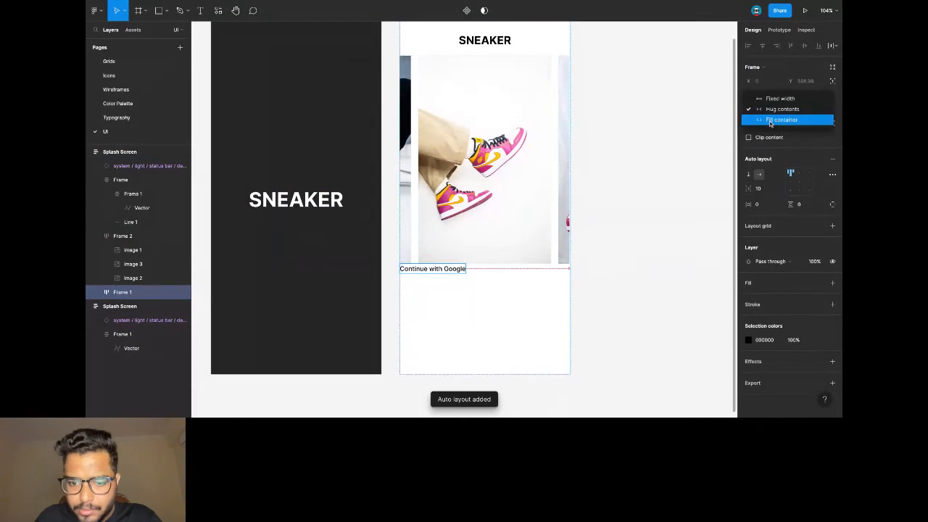
pyautogui.click(770, 121)
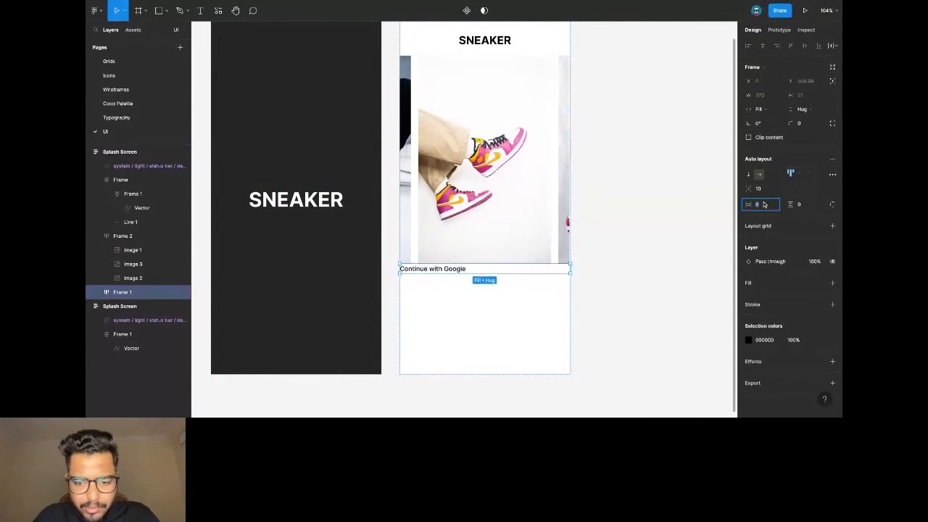
pyautogui.write('24')
pyautogui.press('Return')
pyautogui.hotkey('ctrl', 'z')
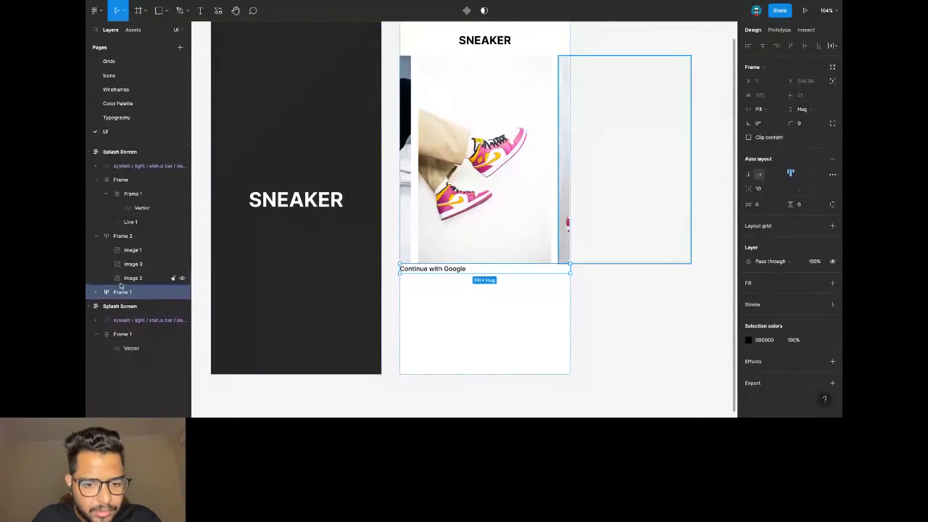
pyautogui.click(801, 204)
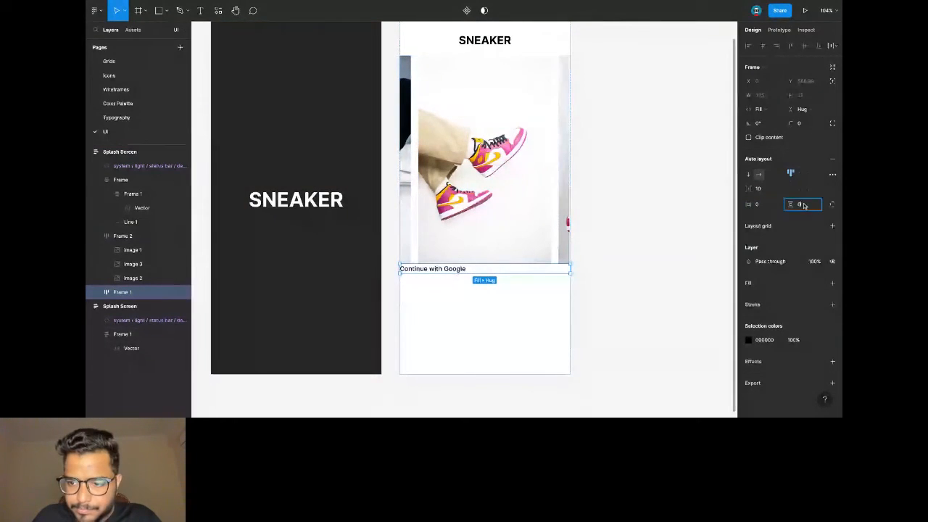
pyautogui.press('Return')
pyautogui.click(804, 205)
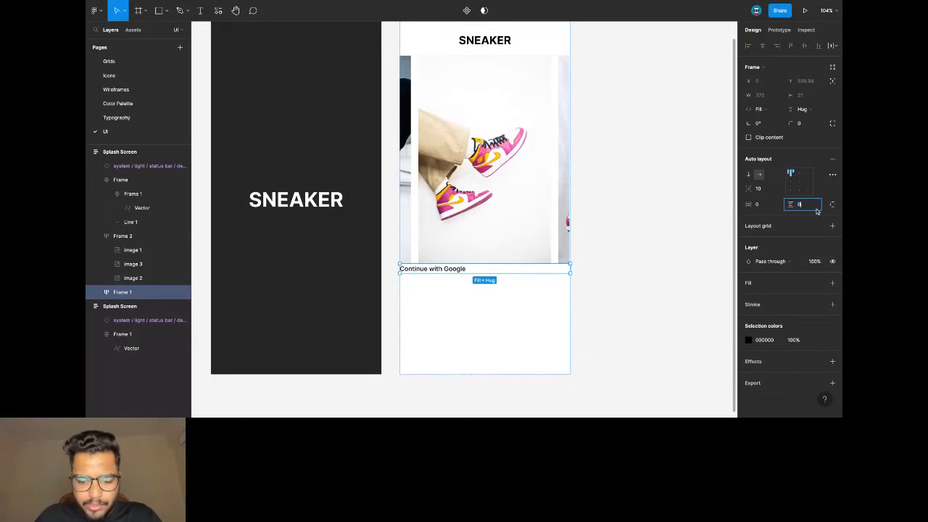
pyautogui.write('8')
pyautogui.press('Return')
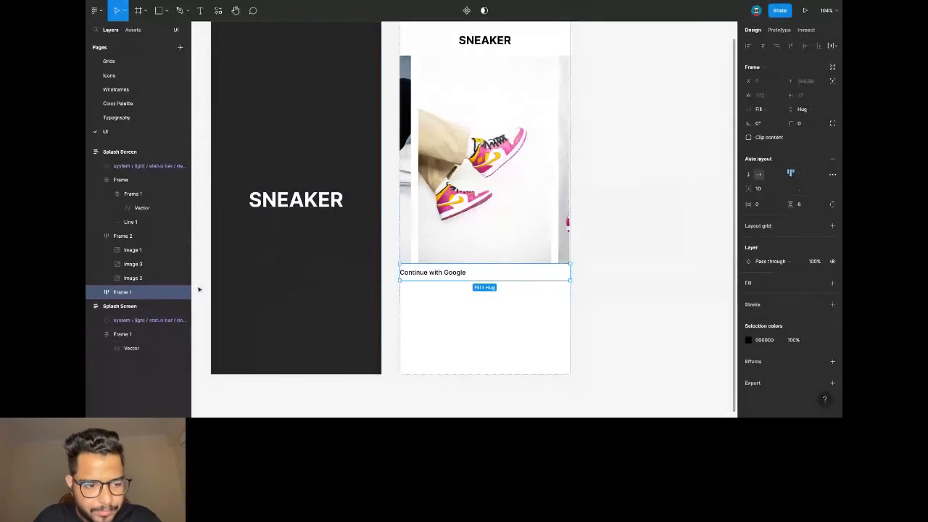
# Stack the row vertically with 24 horizontal padding and wrap the label in a nested button frame.
pyautogui.click(136, 237)
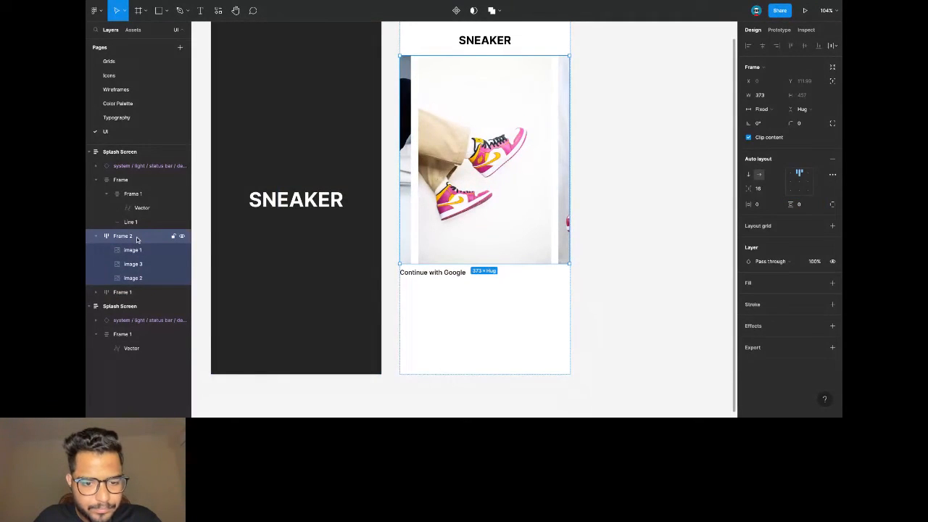
pyautogui.click(140, 292)
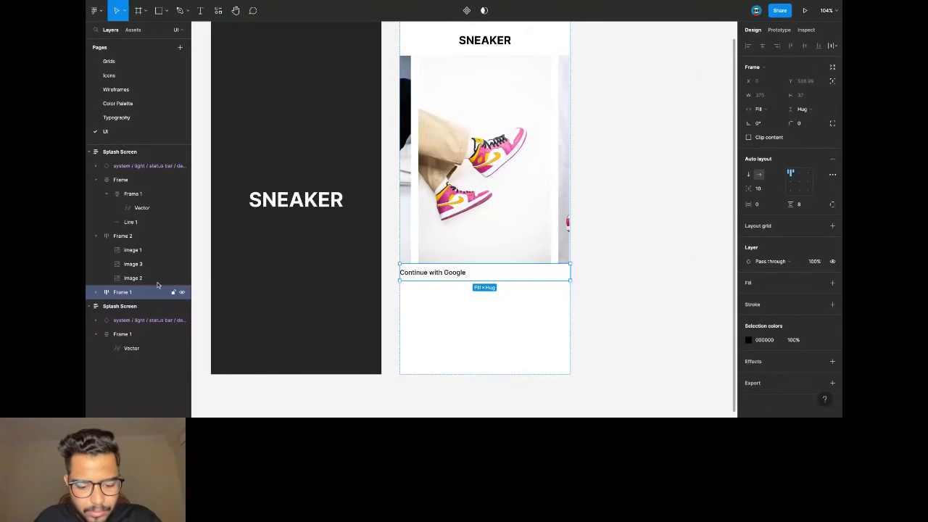
pyautogui.hotkey('alt', 'shift', 'a')
pyautogui.click(831, 158)
pyautogui.click(766, 207)
pyautogui.write('24')
pyautogui.press('Return')
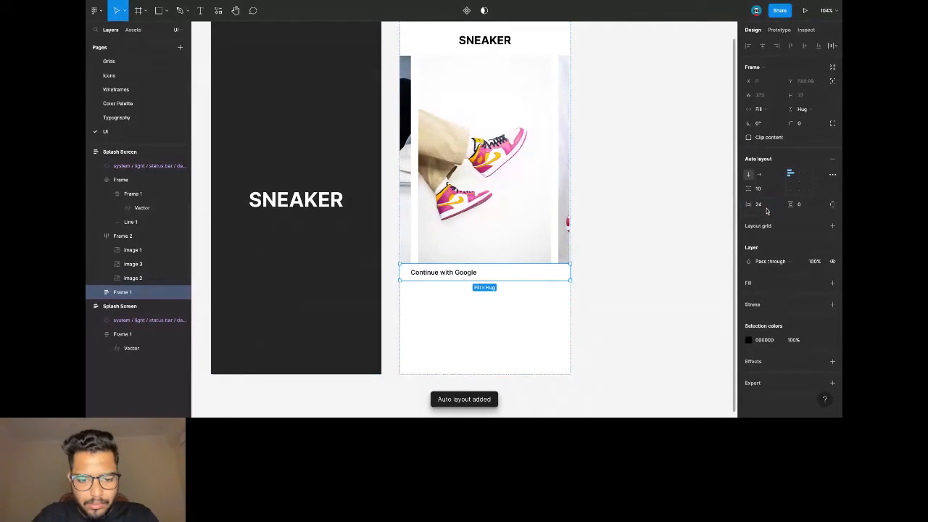
pyautogui.hotkey('shift', 'a')
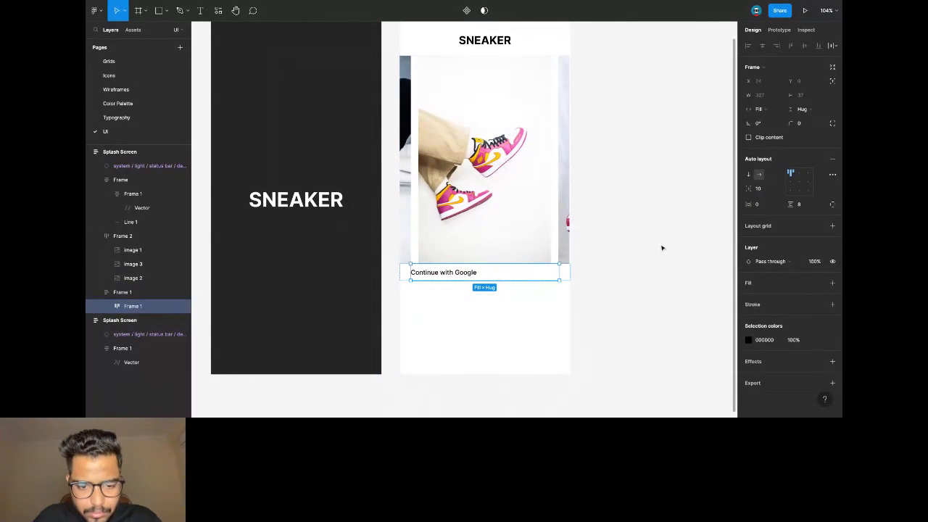
# Give the button a border in the Tertiary Grey colour style.
pyautogui.click(832, 304)
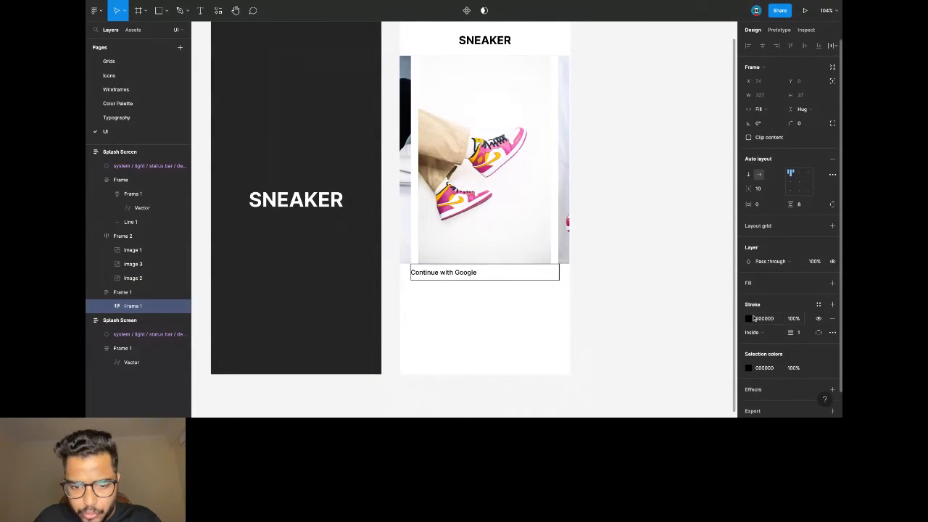
pyautogui.click(748, 318)
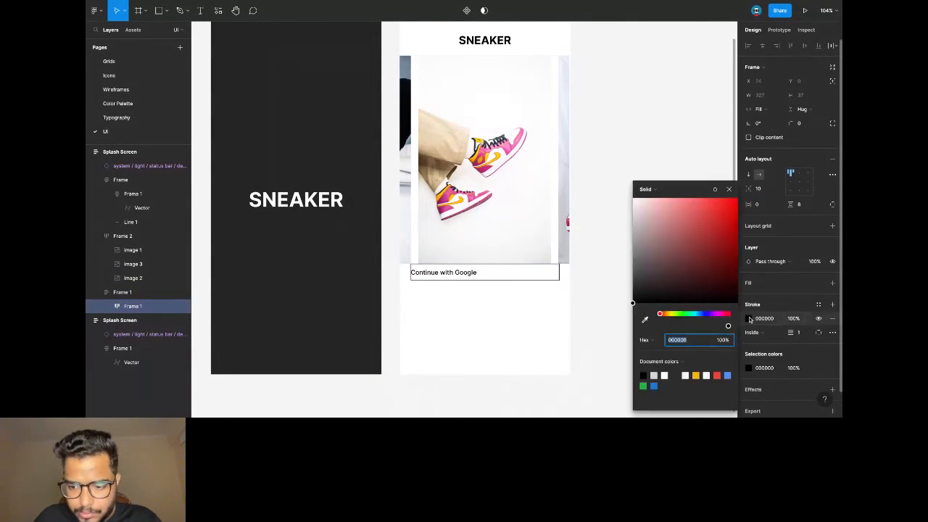
pyautogui.click(818, 304)
pyautogui.click(786, 338)
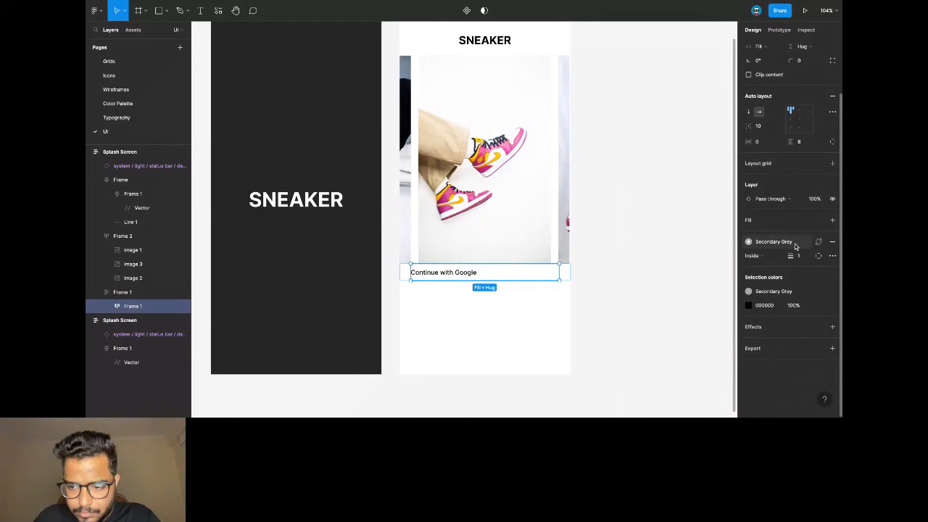
pyautogui.click(793, 242)
pyautogui.click(776, 350)
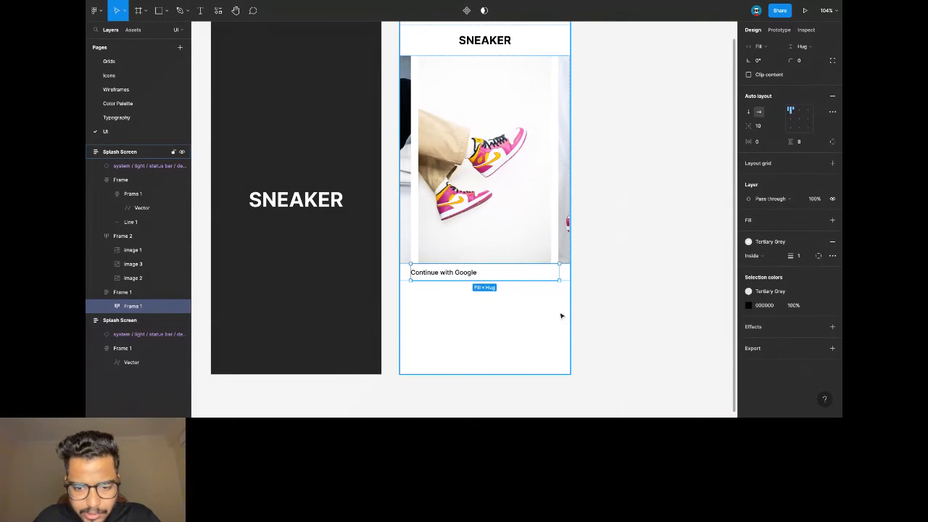
# Pad the button's container 24 on all sides.
pyautogui.click(571, 277)
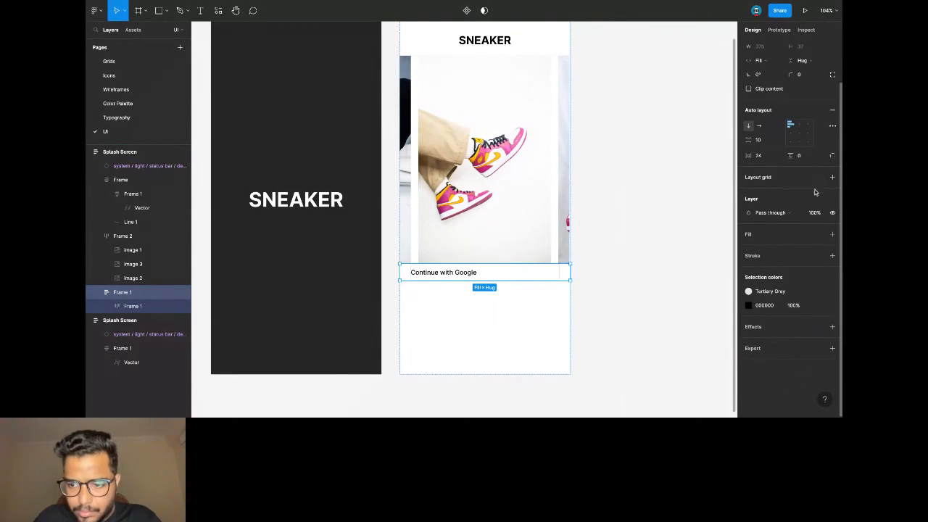
pyautogui.click(805, 157)
pyautogui.write('24')
pyautogui.press('Return')
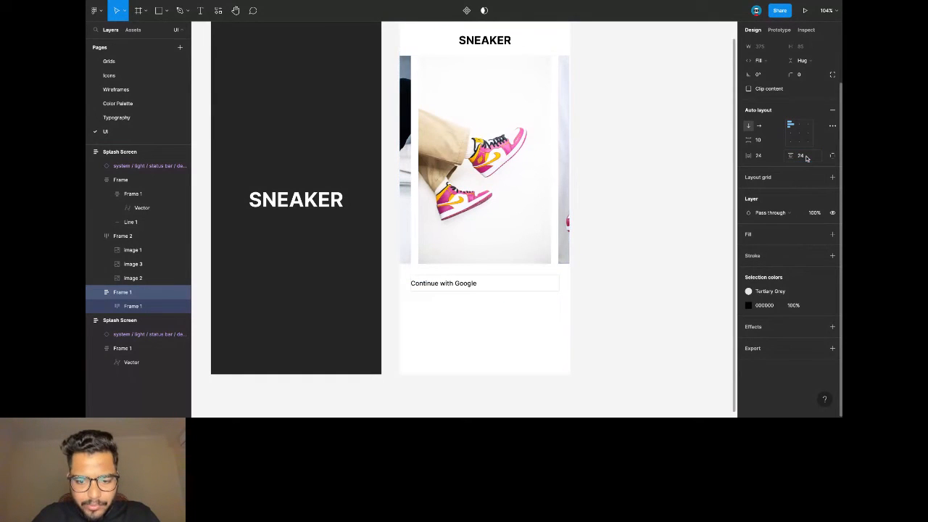
pyautogui.scroll(3, 467, 284)
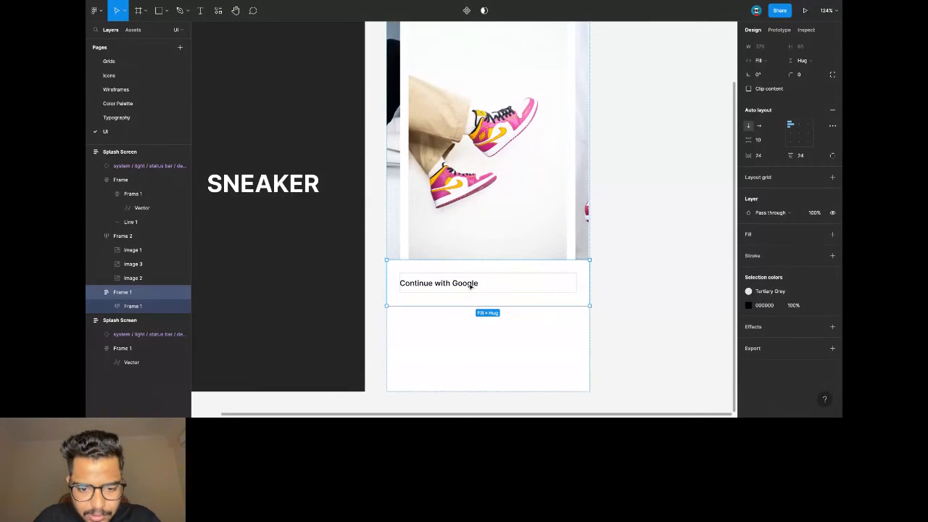
pyautogui.click(469, 283)
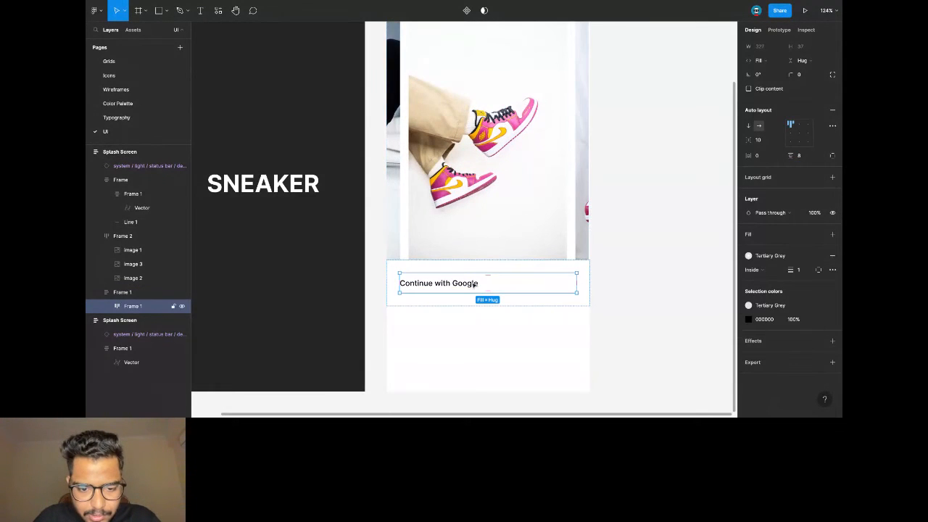
# Center the label and place the Google logo from the Icons page before it.
pyautogui.click(798, 133)
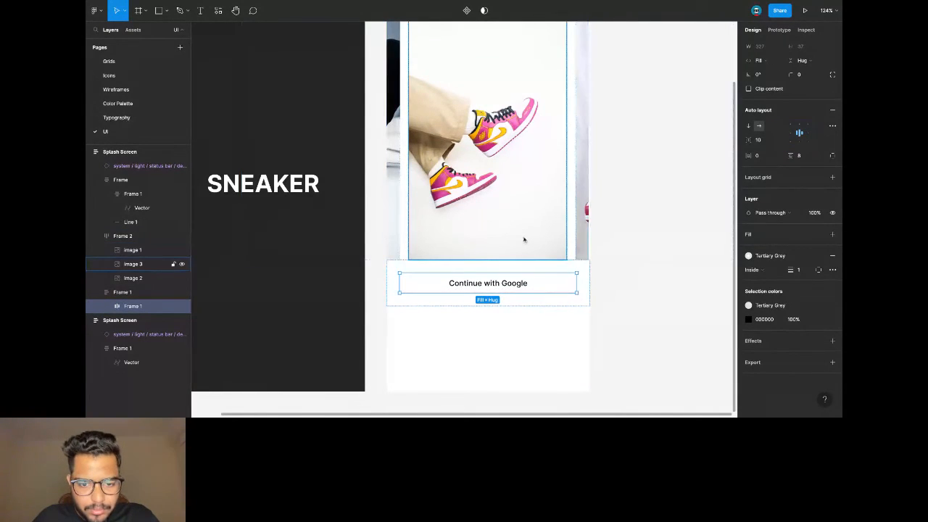
pyautogui.click(150, 77)
pyautogui.click(283, 107)
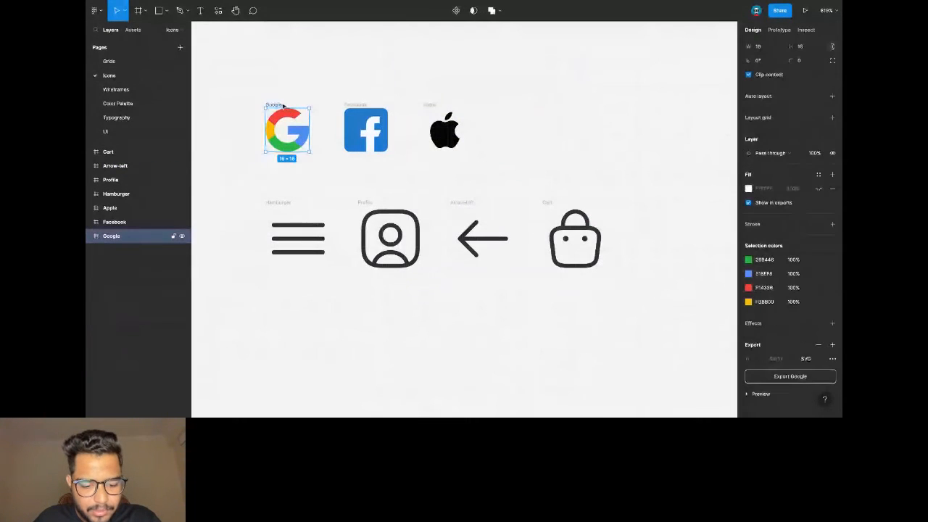
pyautogui.click(152, 131)
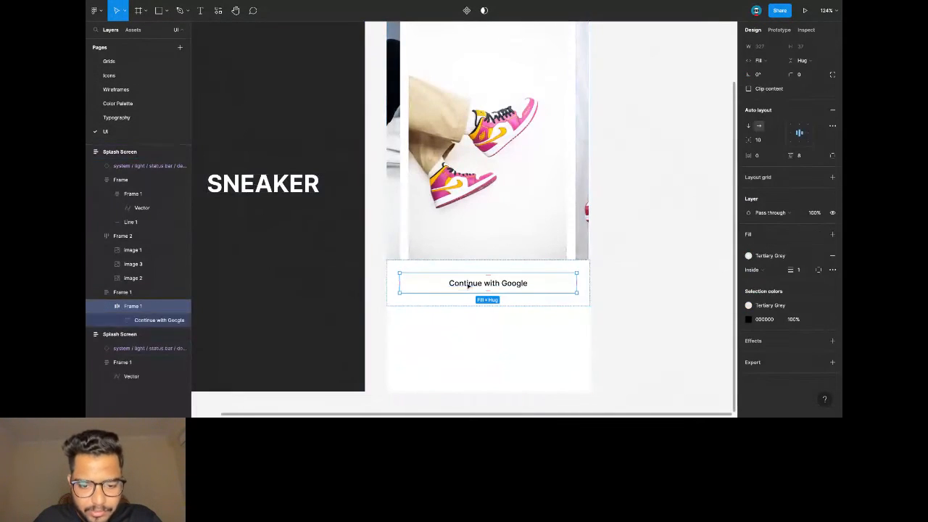
pyautogui.doubleClick(468, 285)
pyautogui.hotkey('ctrl', 'v')
pyautogui.press('Left')
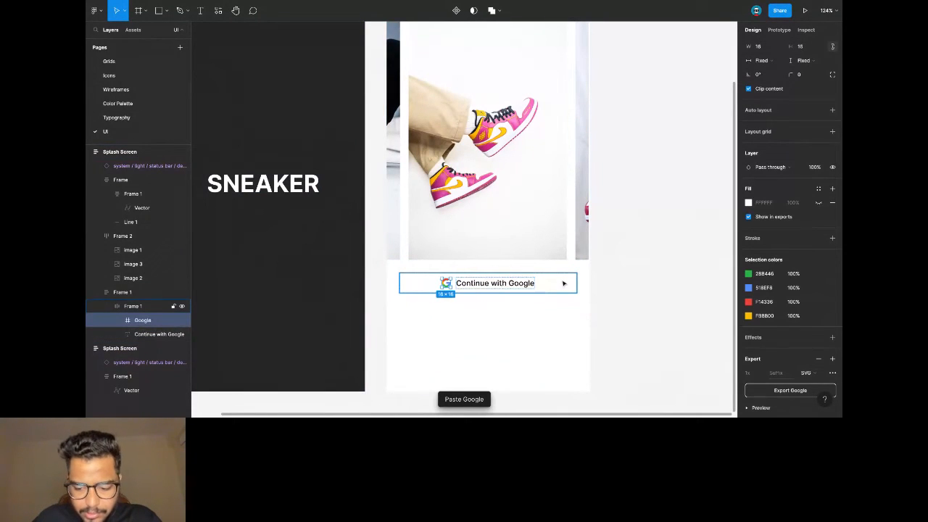
pyautogui.click(612, 274)
# Round the Google button's corners to a radius of 4.
pyautogui.doubleClick(526, 288)
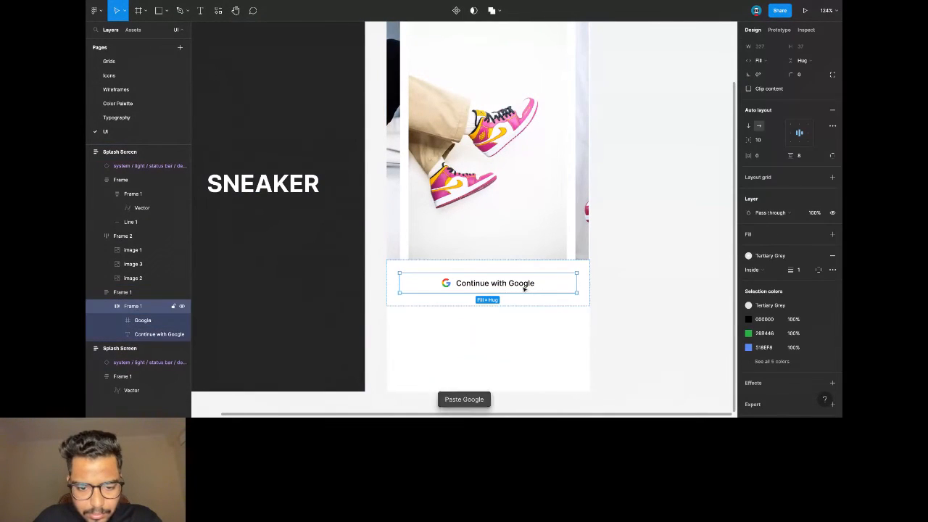
pyautogui.click(810, 76)
pyautogui.write('4')
pyautogui.press('Return')
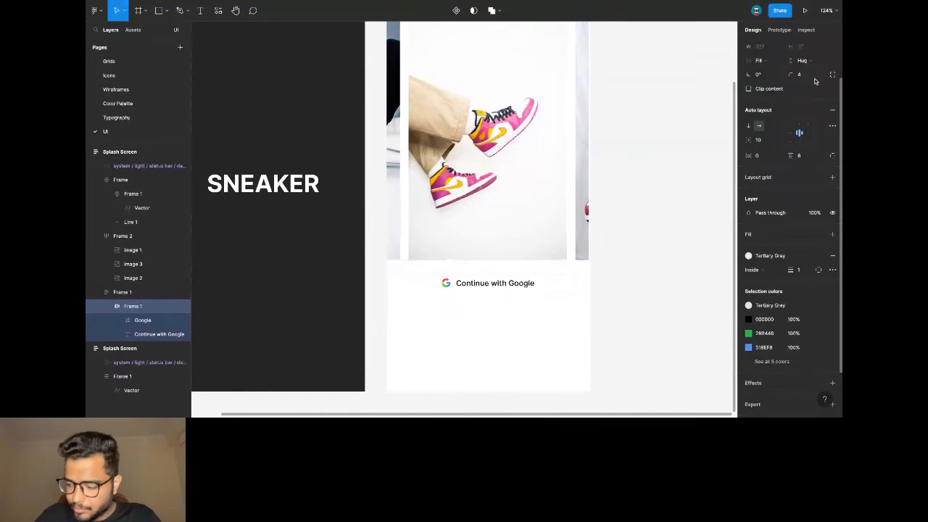
pyautogui.click(666, 155)
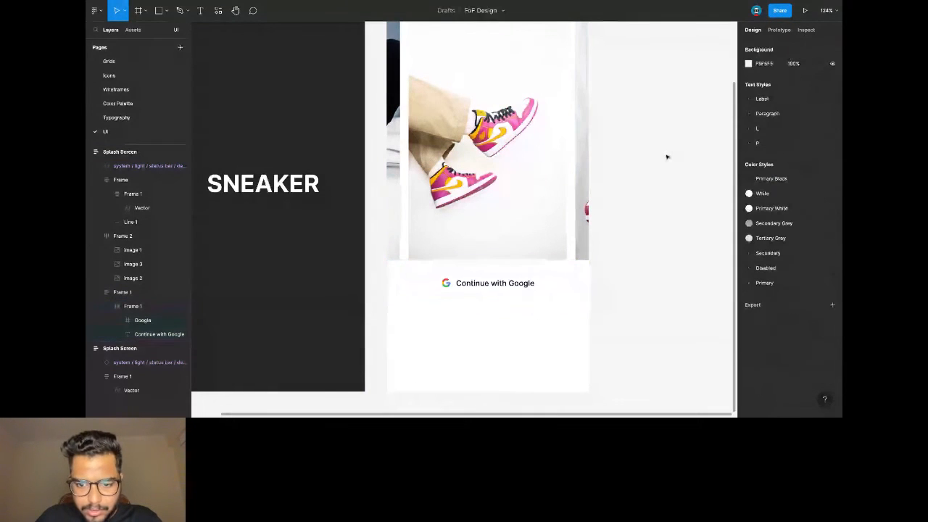
pyautogui.scroll(-1, 537, 256)
pyautogui.click(538, 268)
pyautogui.click(537, 268)
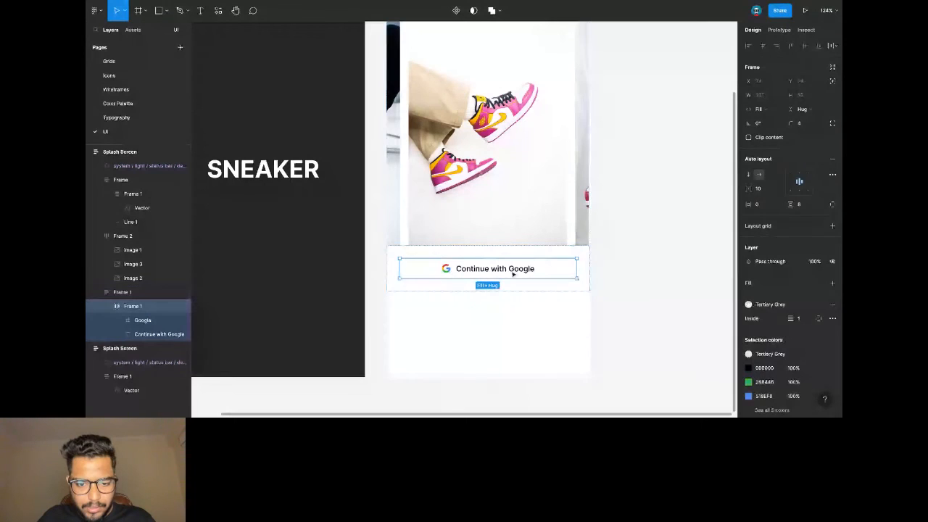
# Paste two button copies and relabel them 'Continue with Facebook' and 'Continue with Apple'.
pyautogui.hotkey('ctrl', 'v')
pyautogui.hotkey('ctrl', 'v')
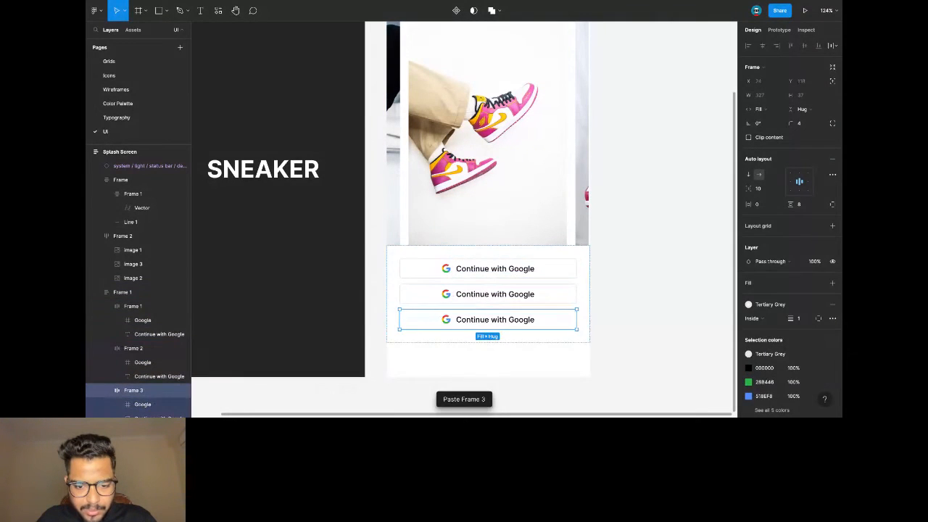
pyautogui.doubleClick(507, 293)
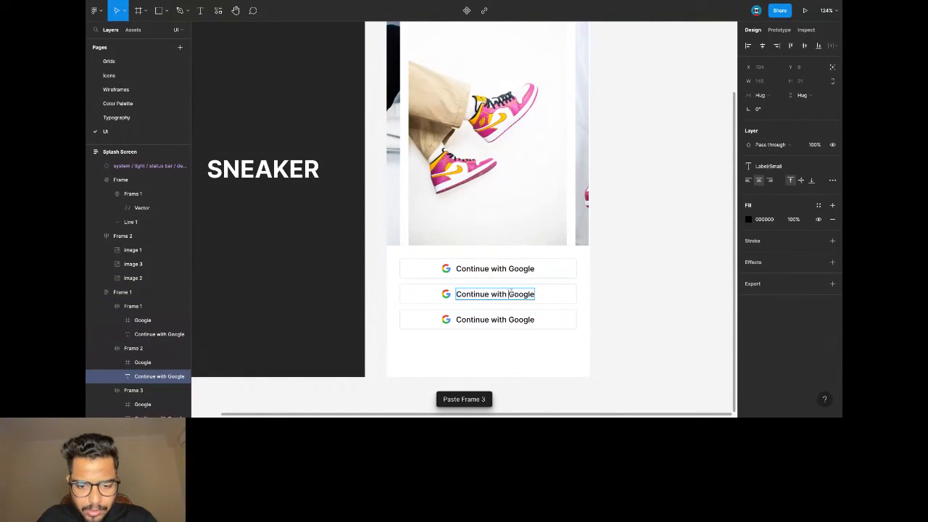
pyautogui.doubleClick(509, 293)
pyautogui.write('Facebook')
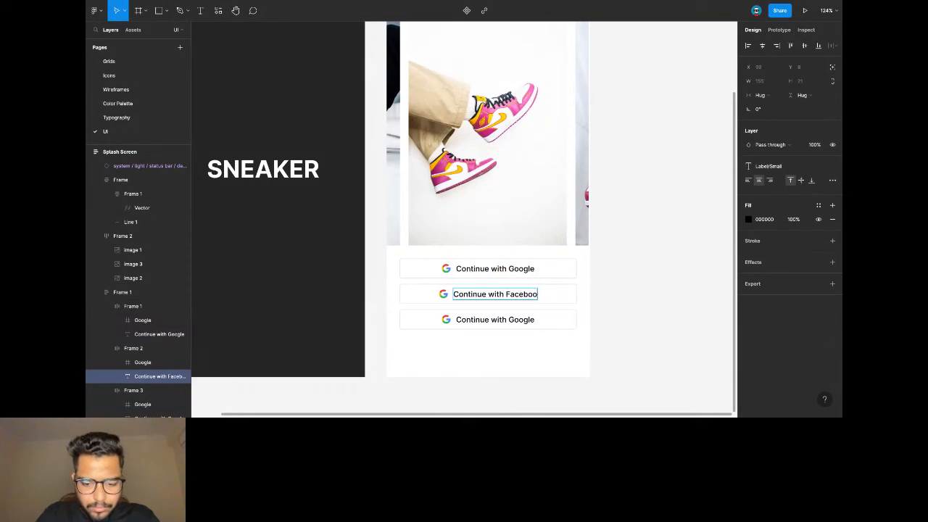
pyautogui.doubleClick(510, 319)
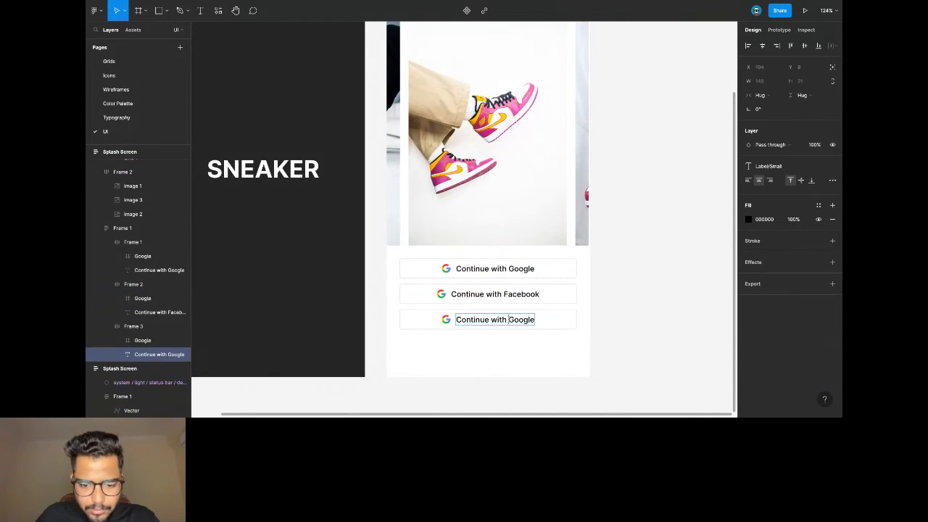
pyautogui.doubleClick(510, 319)
pyautogui.write('Apple')
pyautogui.press('Escape')
pyautogui.click(594, 308)
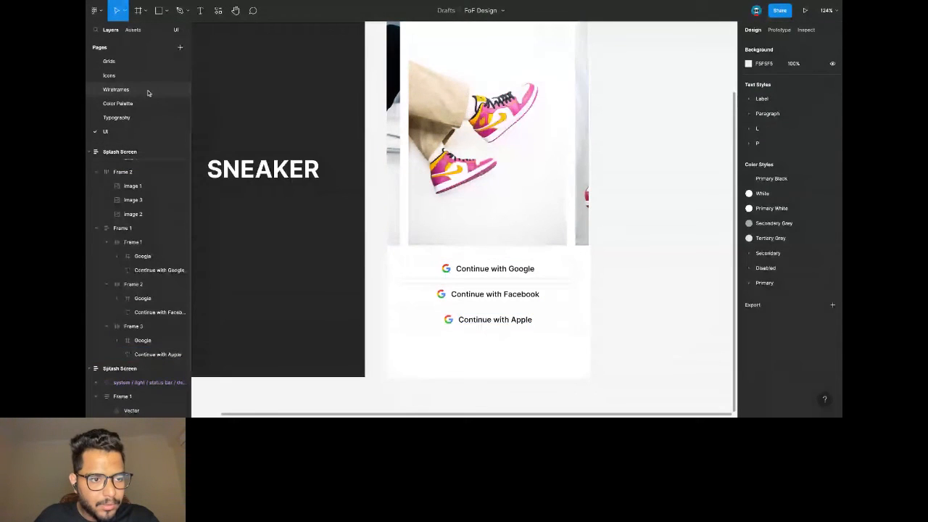
# Swap the Facebook button's Google icon for the Facebook icon from the Icons page.
pyautogui.click(144, 75)
pyautogui.click(359, 112)
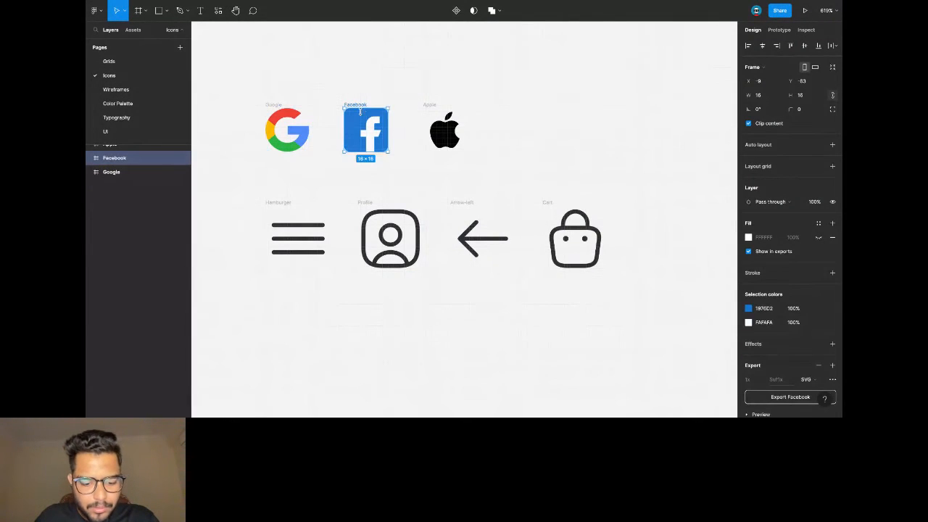
pyautogui.click(135, 131)
pyautogui.click(481, 298)
pyautogui.hotkey('ctrl', 'v')
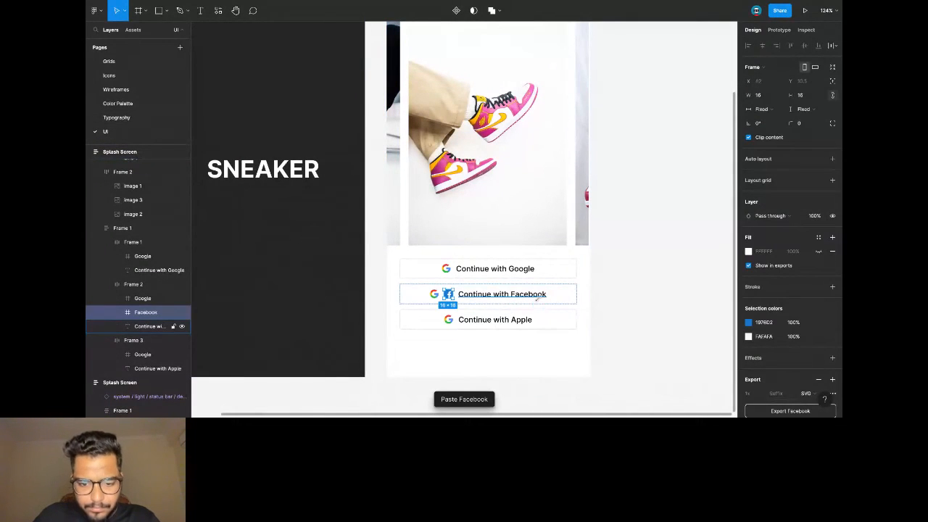
pyautogui.click(434, 295)
pyautogui.press('Delete')
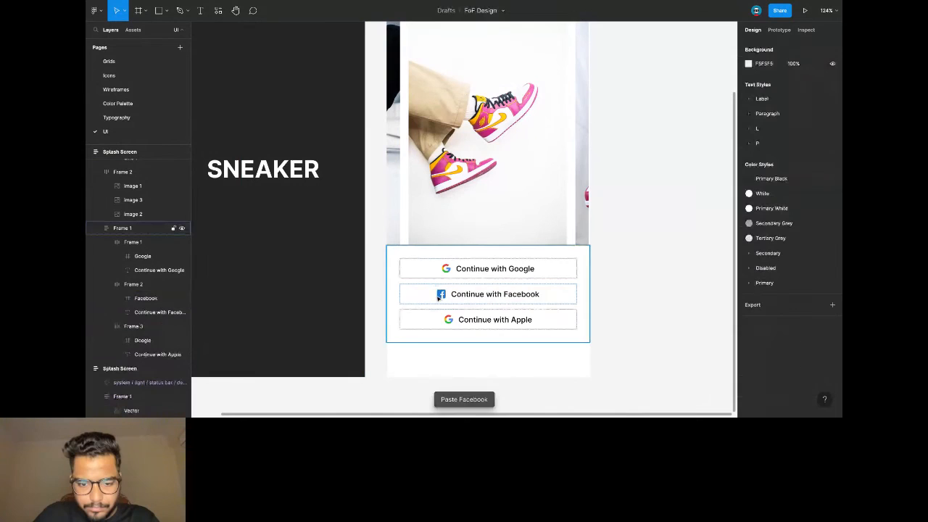
# Swap the Apple button's Google icon for the Apple icon, placed left of its label.
pyautogui.click(143, 75)
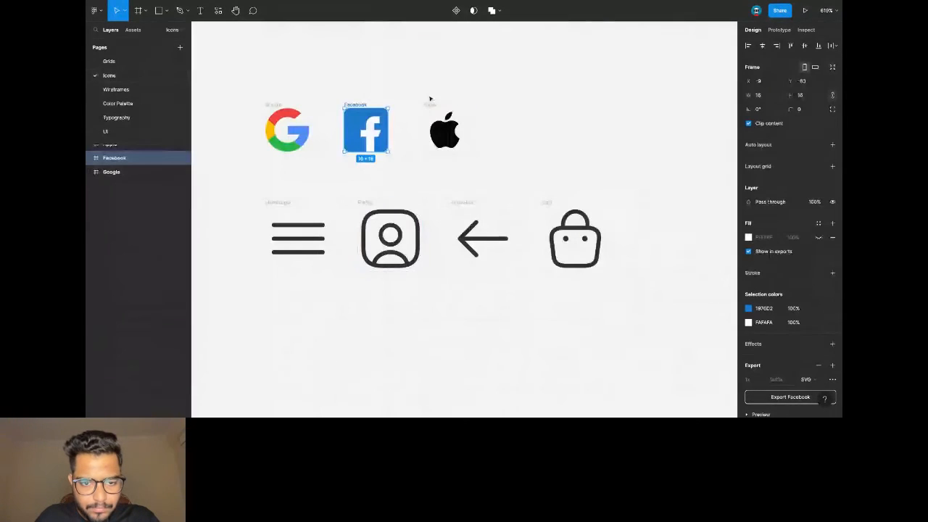
pyautogui.click(429, 104)
pyautogui.click(123, 133)
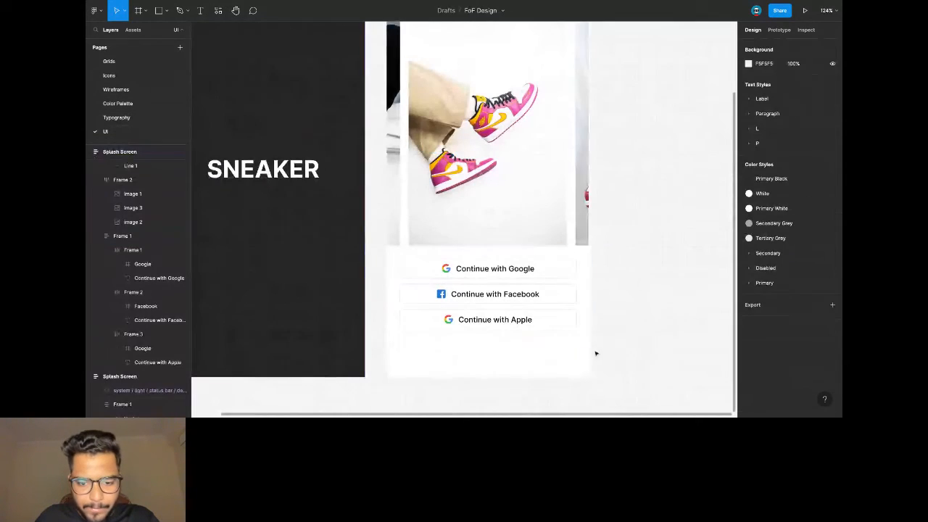
pyautogui.hotkey('ctrl', 'v')
pyautogui.moveTo(534, 321); pyautogui.dragTo(445, 323)
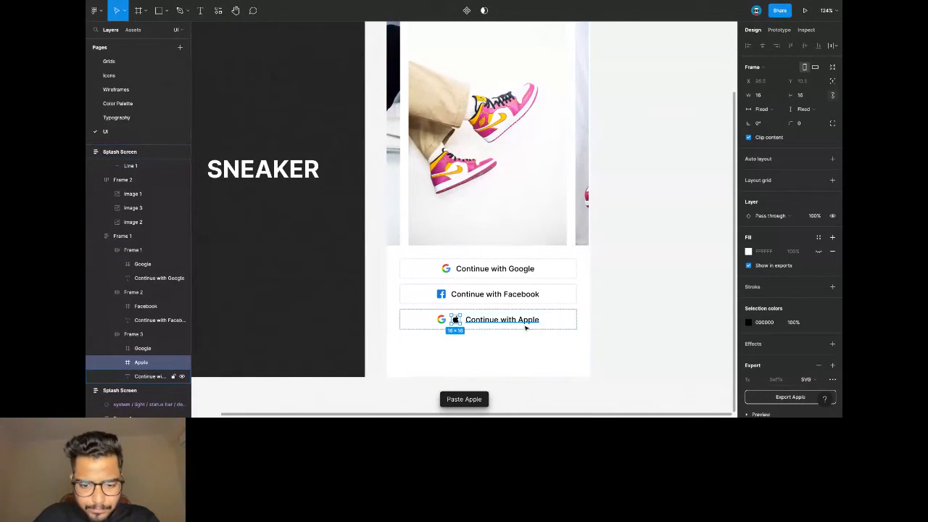
pyautogui.click(442, 323)
pyautogui.press('Delete')
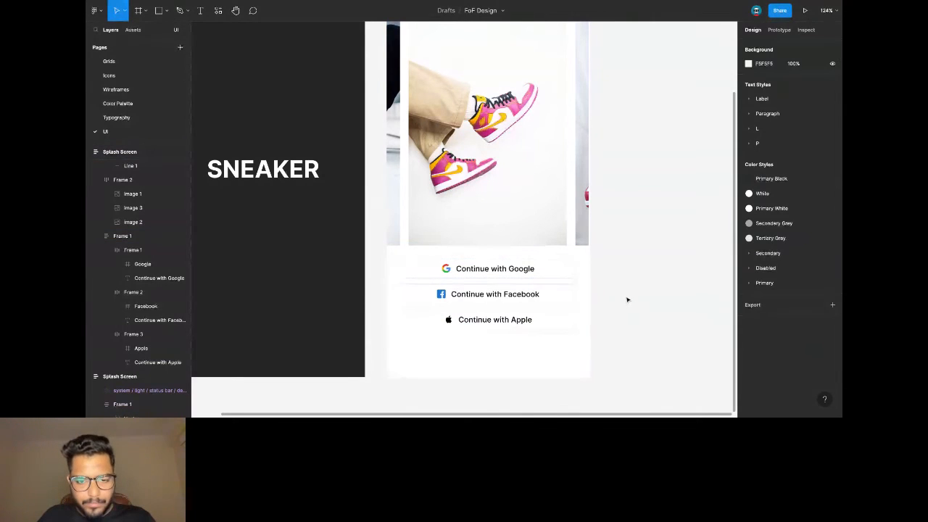
pyautogui.scroll(-3, 627, 290)
pyautogui.hscroll(1, 623, 279)
# Add the text 'Already have an account? Log in' below the sign-in buttons.
pyautogui.click(571, 304)
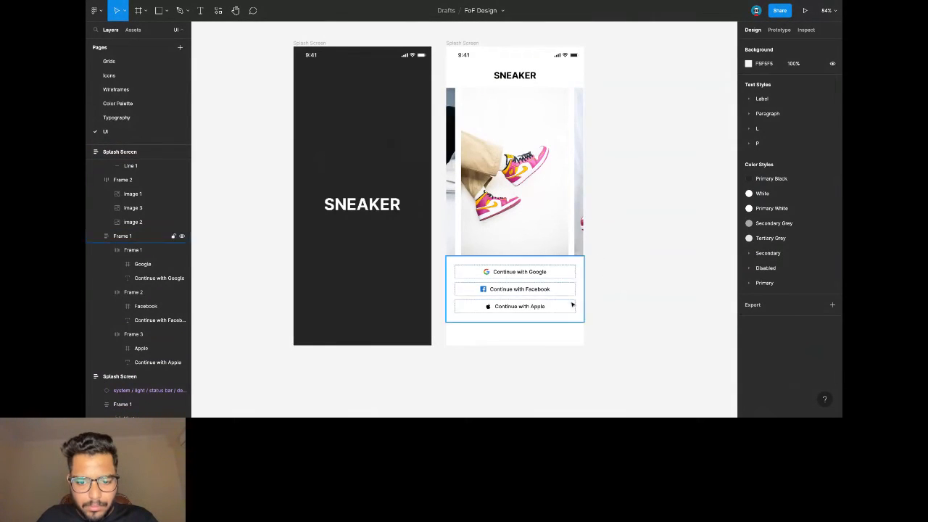
pyautogui.scroll(2, 559, 315)
pyautogui.hscroll(3, 541, 319)
pyautogui.click(394, 345)
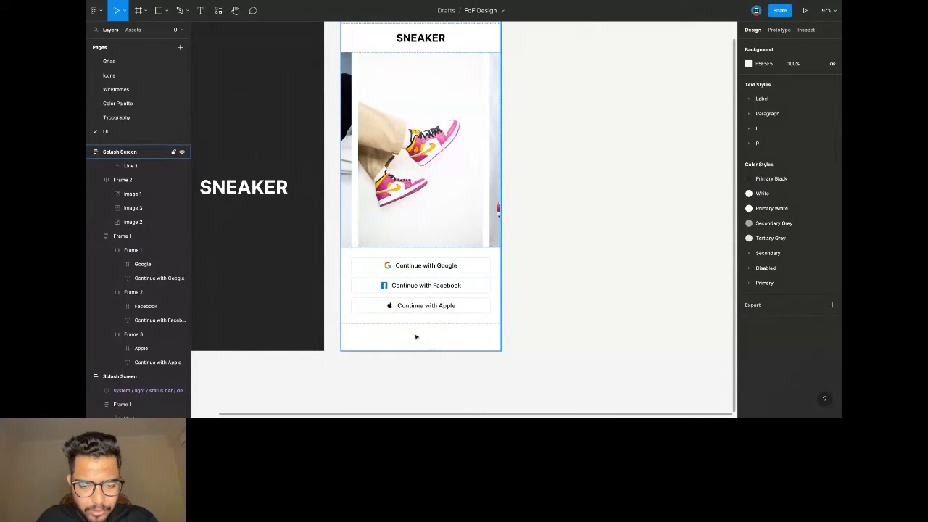
pyautogui.click(384, 337)
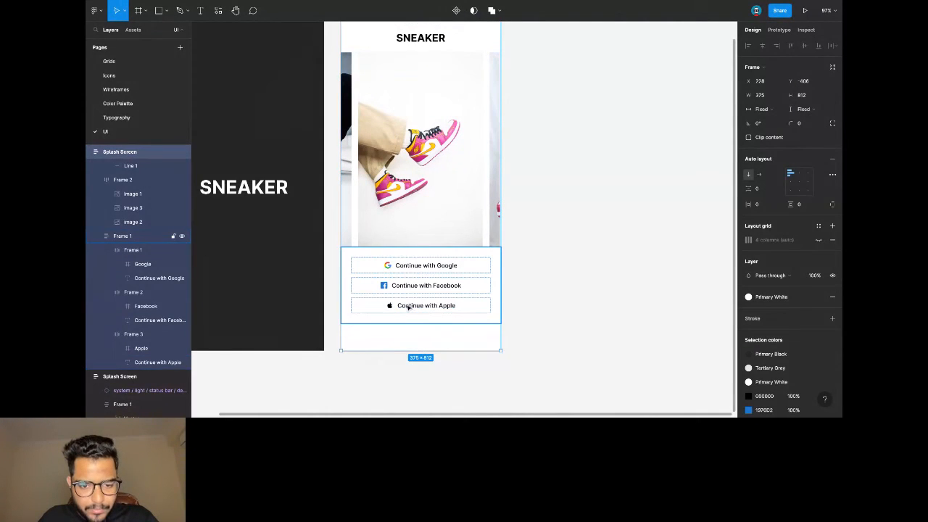
pyautogui.click(203, 11)
pyautogui.click(392, 341)
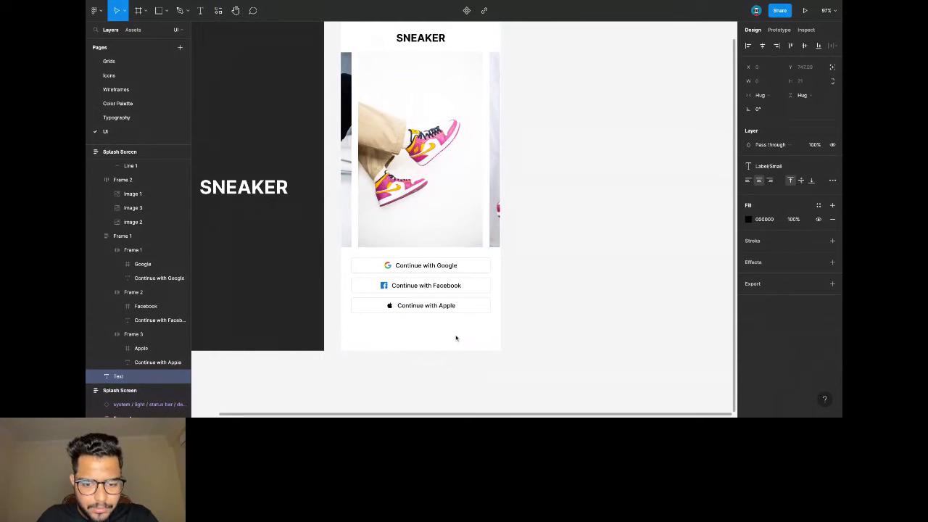
pyautogui.write('Already have an a')
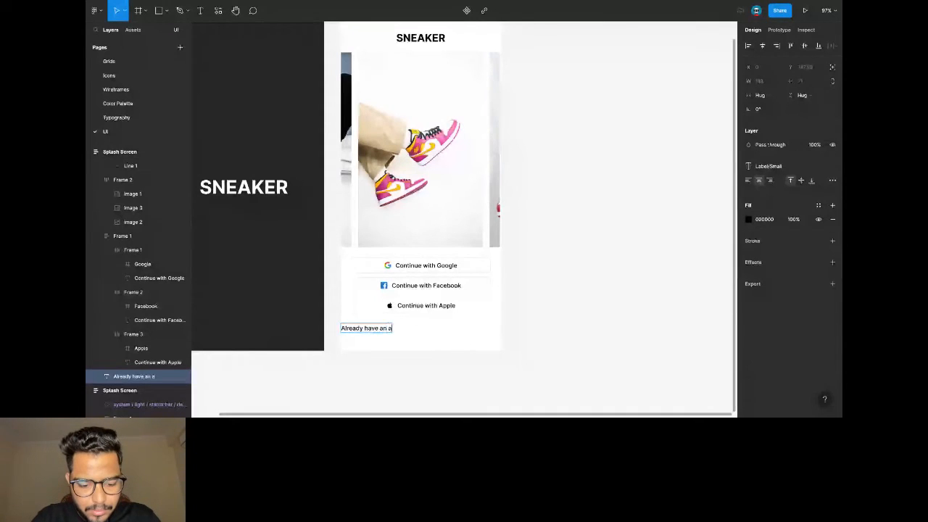
pyautogui.write('ccount?')
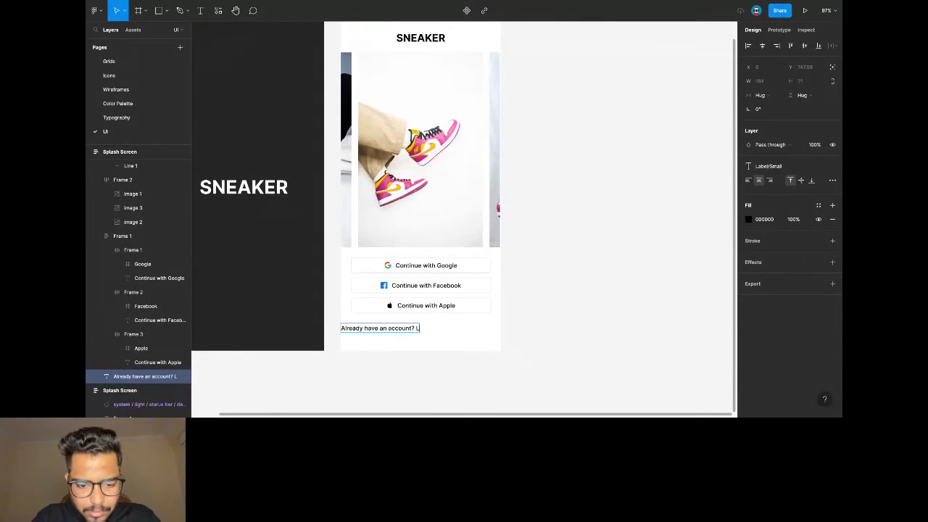
pyautogui.write(' Log in')
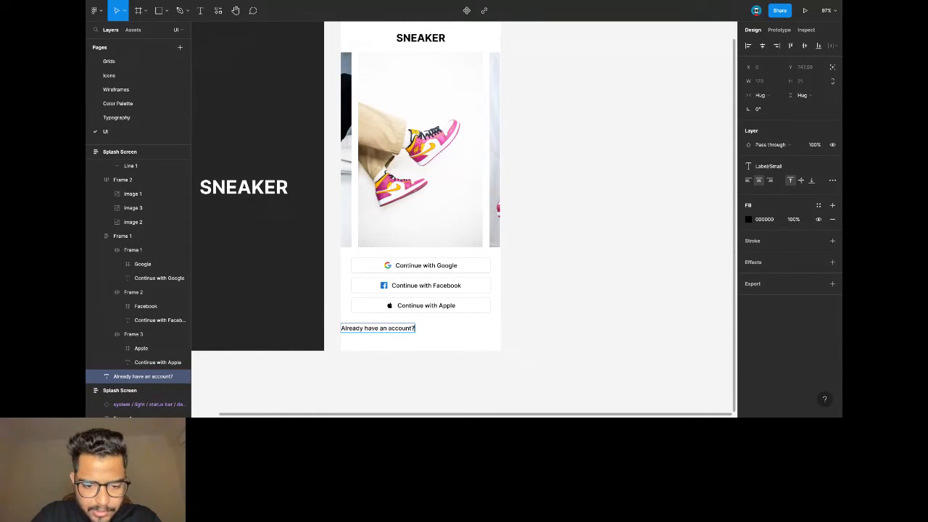
# Duplicate the line as a 'Login' label and group it with the question text.
pyautogui.hotkey('ctrl', 'v')
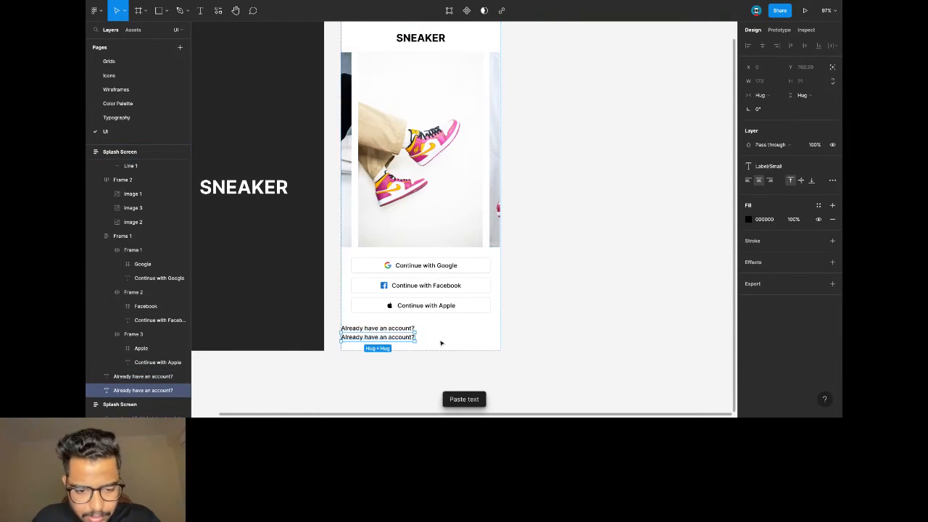
pyautogui.doubleClick(409, 338)
pyautogui.write('Login')
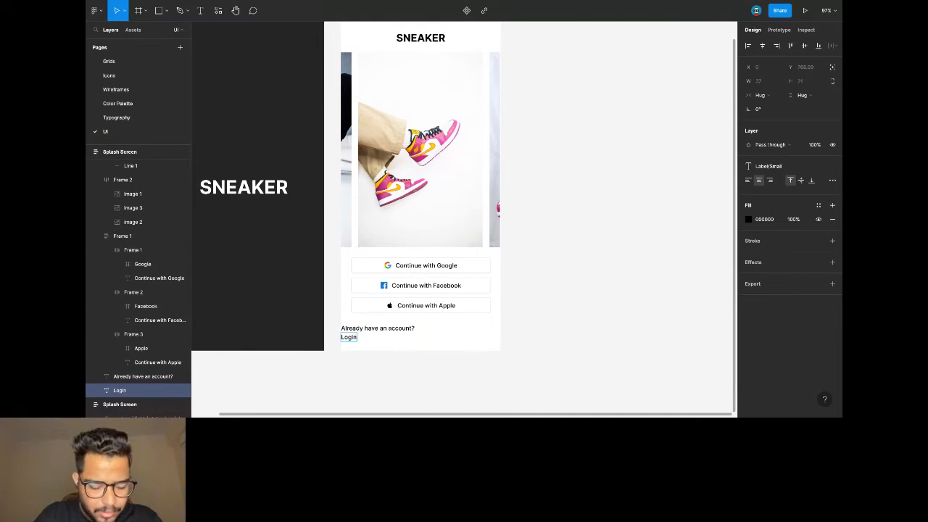
pyautogui.press('Escape')
pyautogui.click(374, 329)
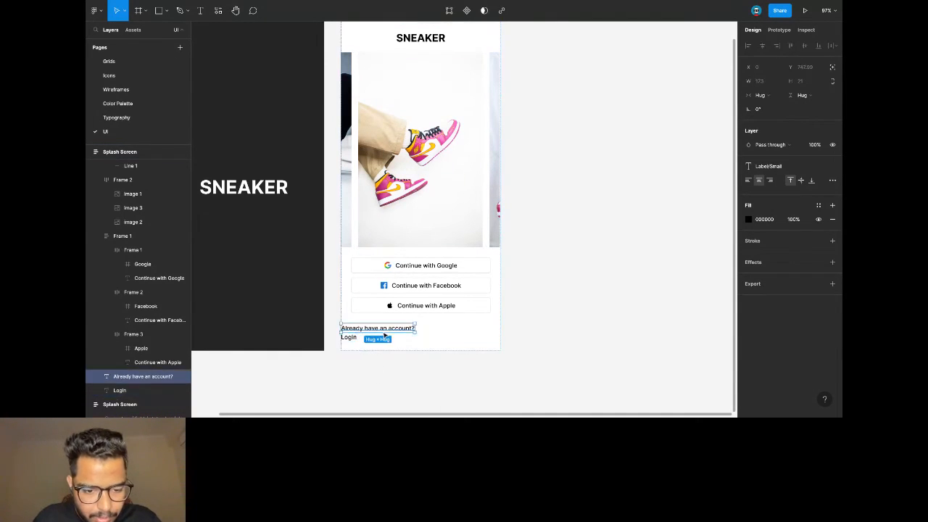
pyautogui.keyDown('shift'); pyautogui.click(353, 339); pyautogui.keyUp('shift')
pyautogui.hotkey('shift', 'a')
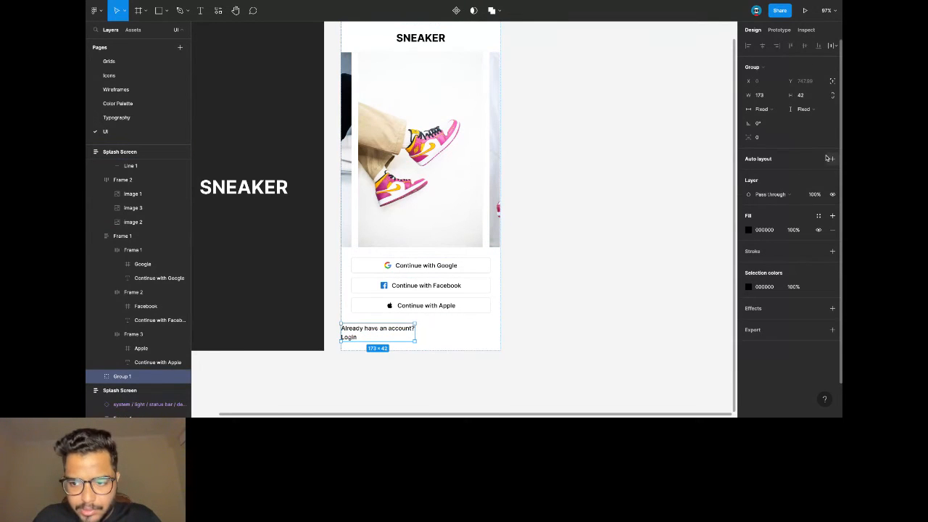
# Lay the two account texts out in a centred, full-width row with 24 side padding.
pyautogui.click(759, 176)
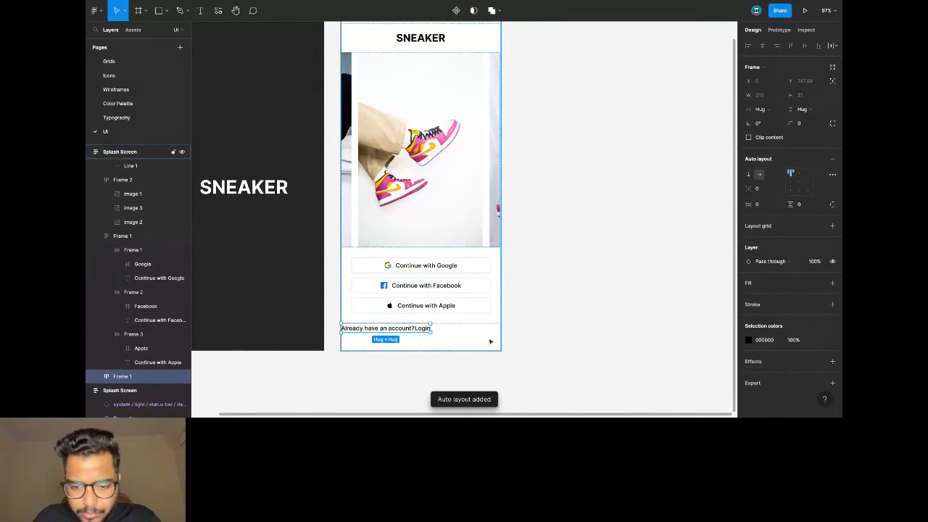
pyautogui.click(762, 206)
pyautogui.write('2')
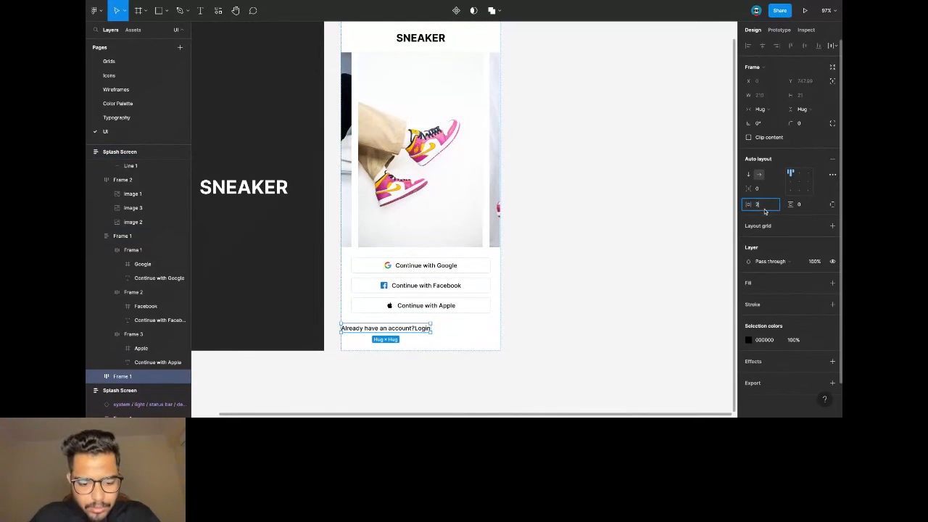
pyautogui.write('4')
pyautogui.press('Return')
pyautogui.click(799, 174)
pyautogui.click(762, 110)
pyautogui.click(767, 119)
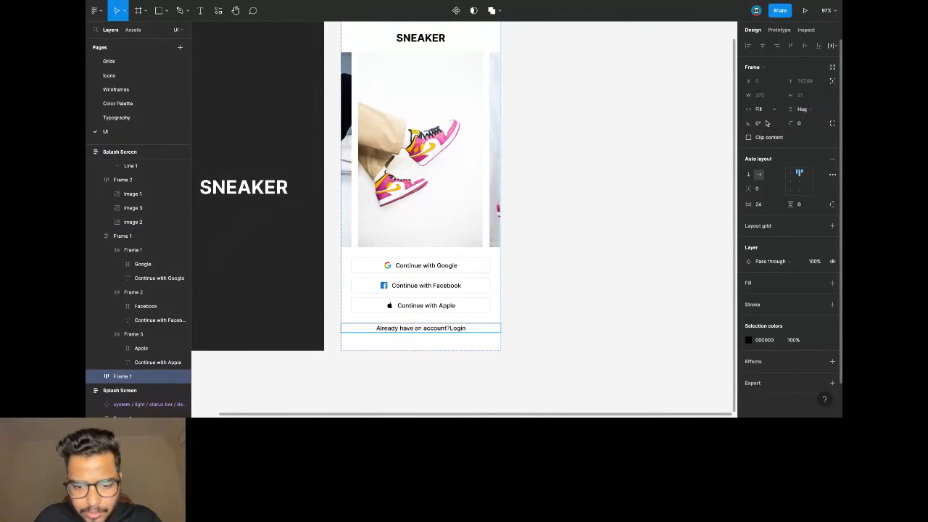
# Colour the 'Already have an account?' text Secondary Grey and set an 8 gap between the texts.
pyautogui.click(457, 330)
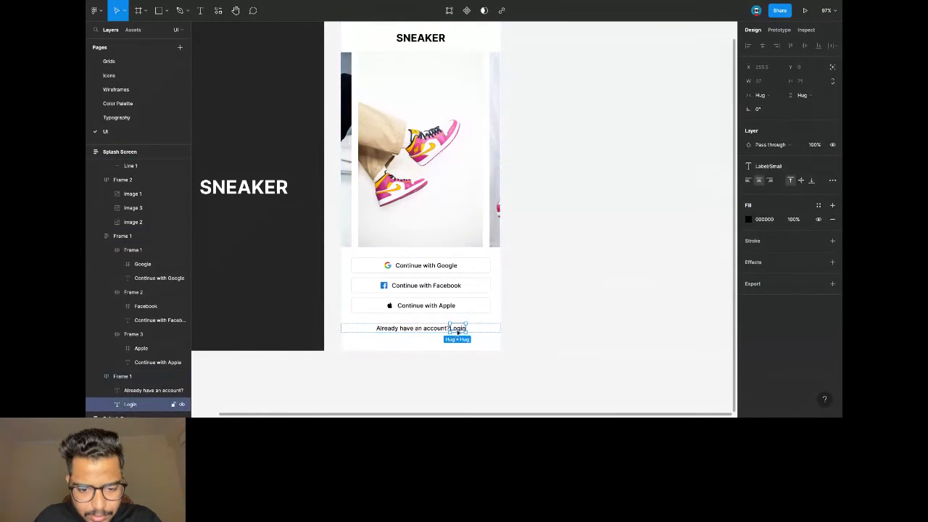
pyautogui.hotkey('shift', 'Tab')
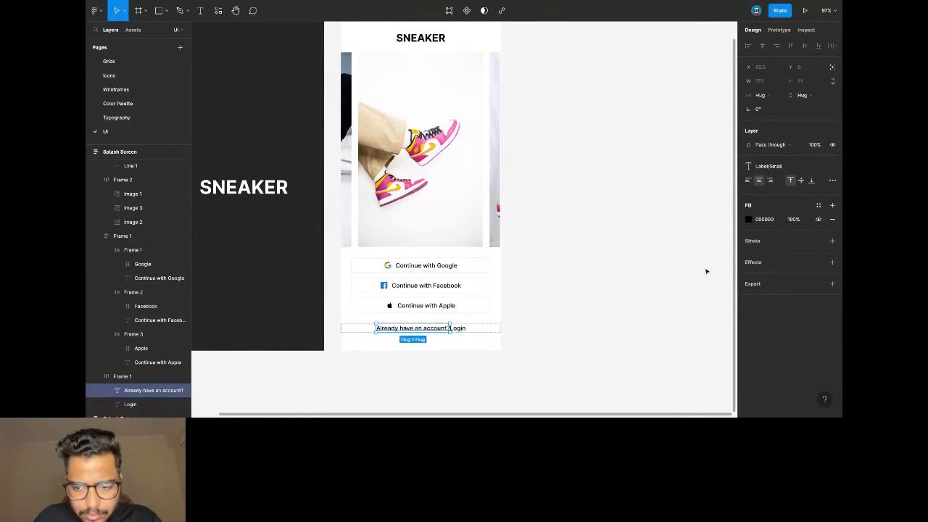
pyautogui.click(819, 205)
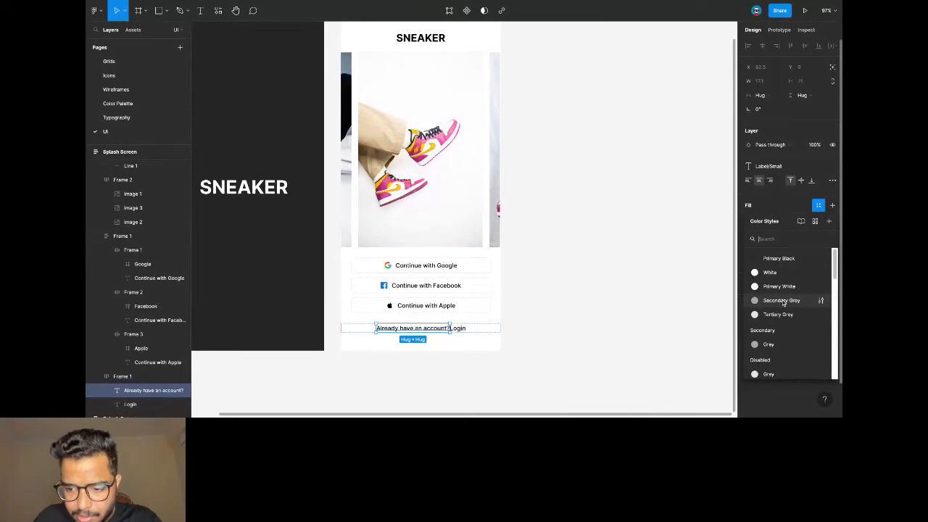
pyautogui.click(781, 300)
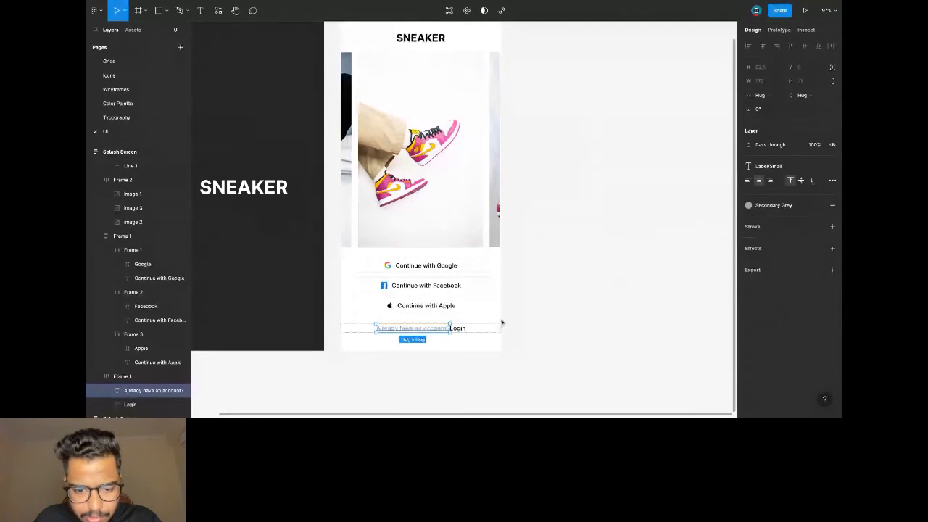
pyautogui.click(472, 328)
pyautogui.click(765, 191)
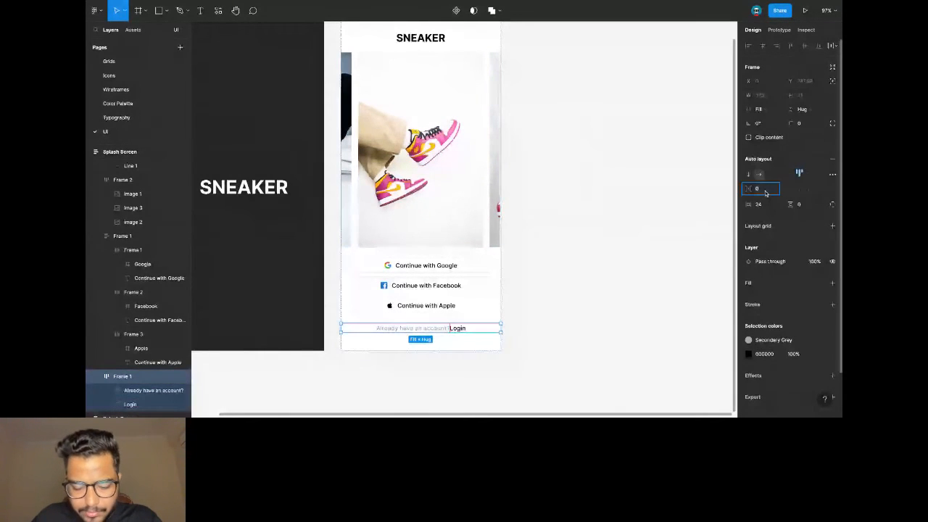
pyautogui.press('Return')
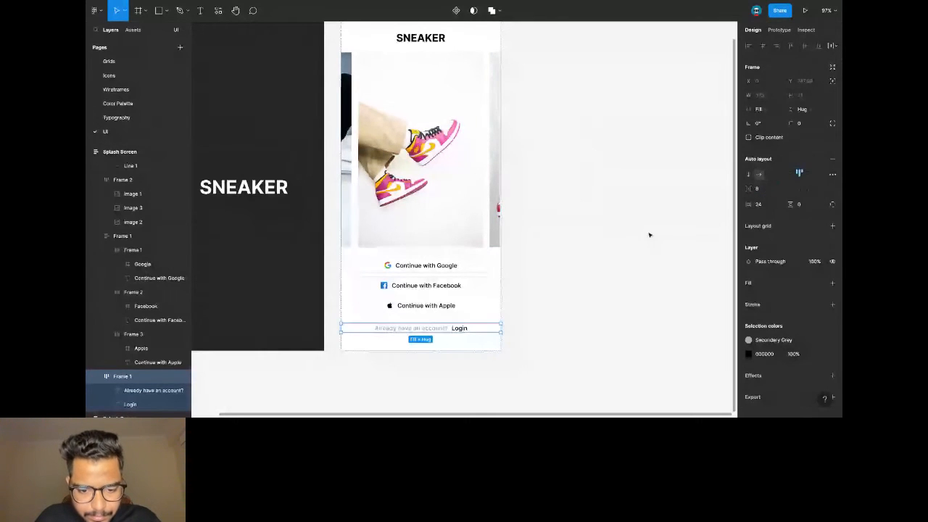
# Apply the Primary Black colour style to the Login link text.
pyautogui.click(461, 329)
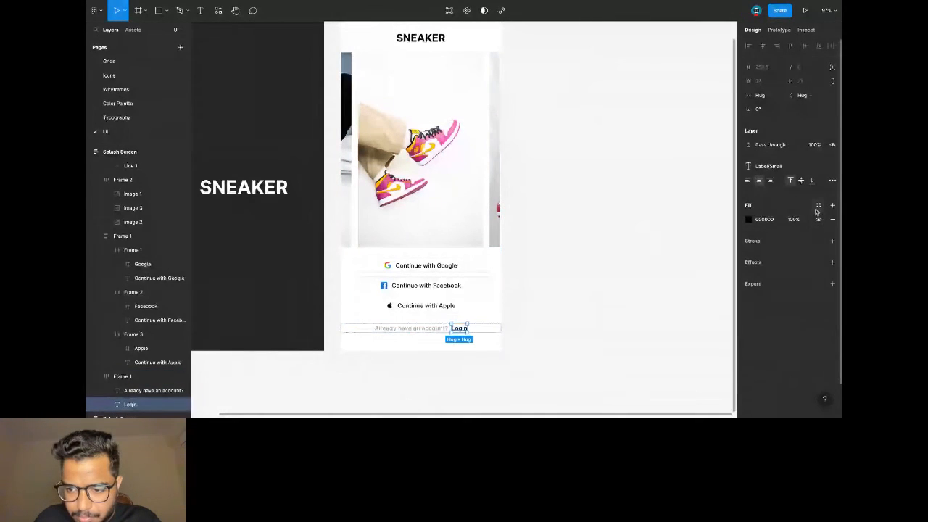
pyautogui.click(818, 205)
pyautogui.click(772, 263)
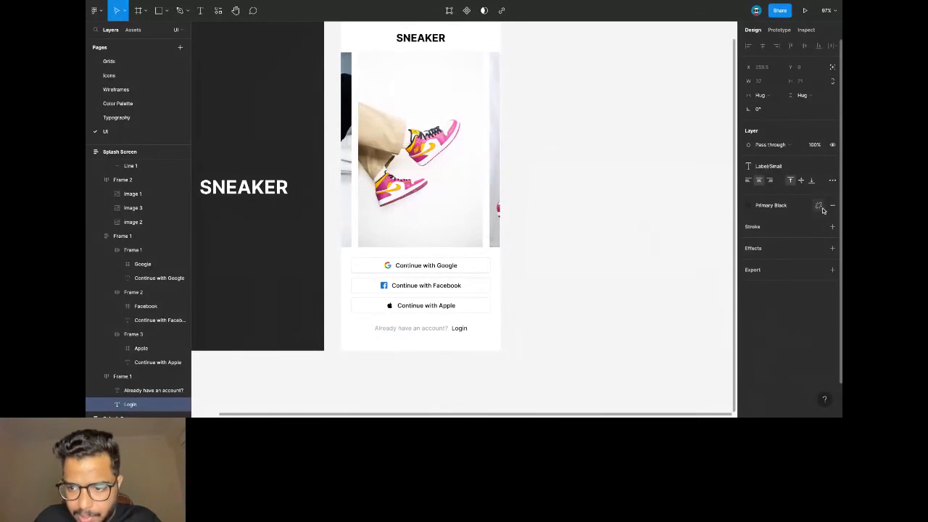
pyautogui.click(832, 181)
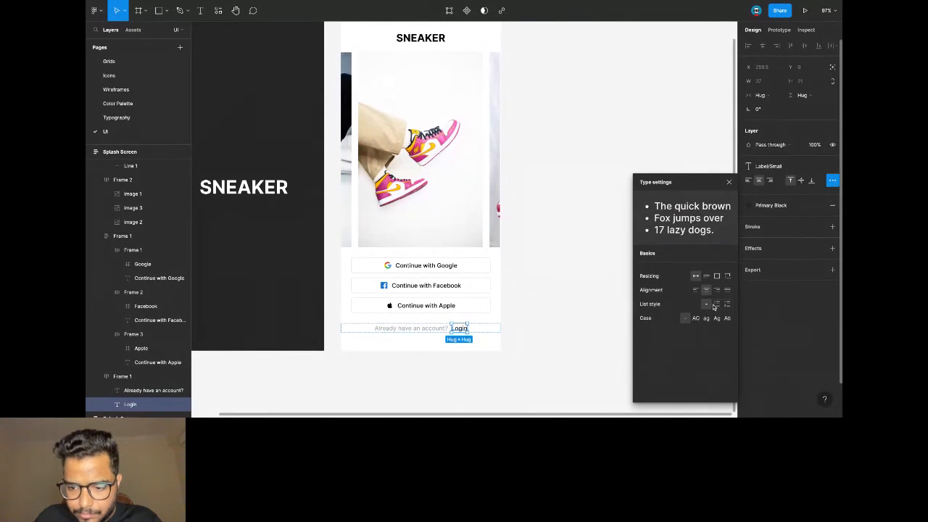
pyautogui.click(665, 155)
# Show the prototype settings for the sneaker image carousel frame.
pyautogui.scroll(-2, 667, 157)
pyautogui.scroll(-3, 667, 156)
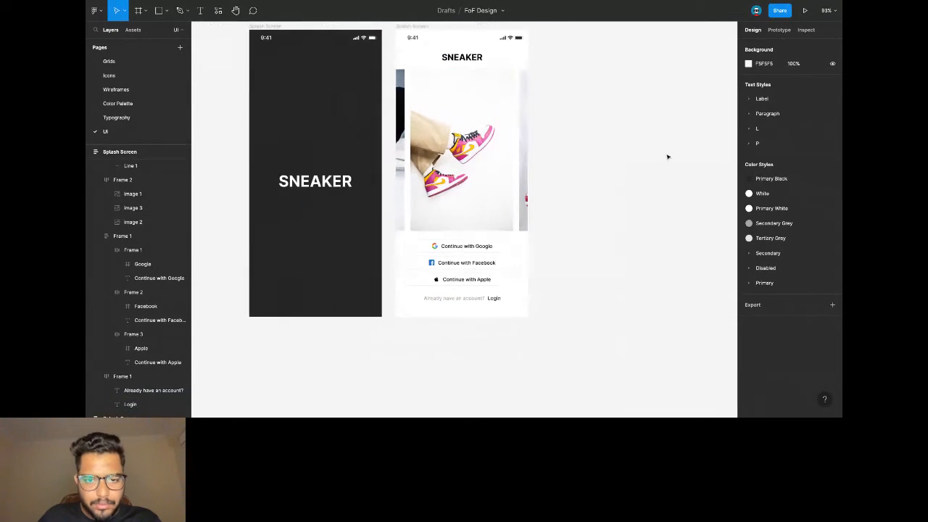
pyautogui.scroll(1, 466, 170)
pyautogui.click(525, 219)
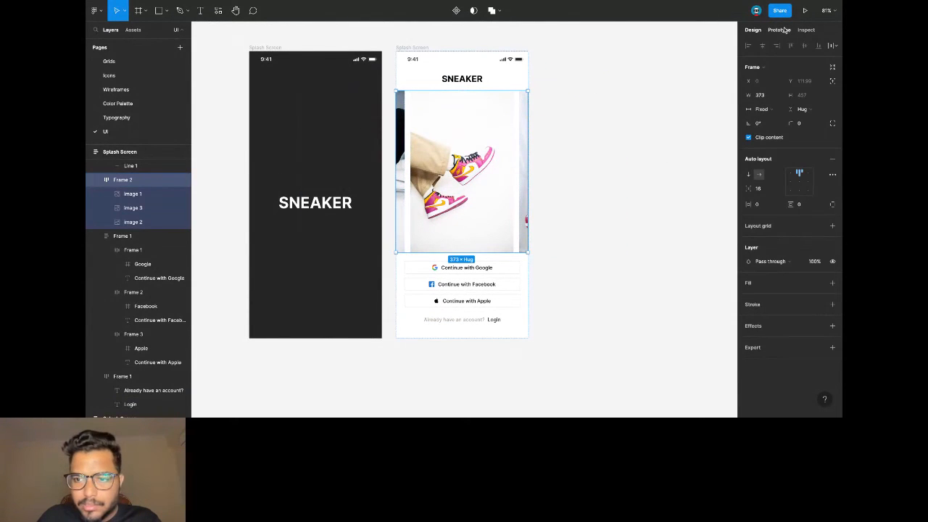
pyautogui.click(779, 30)
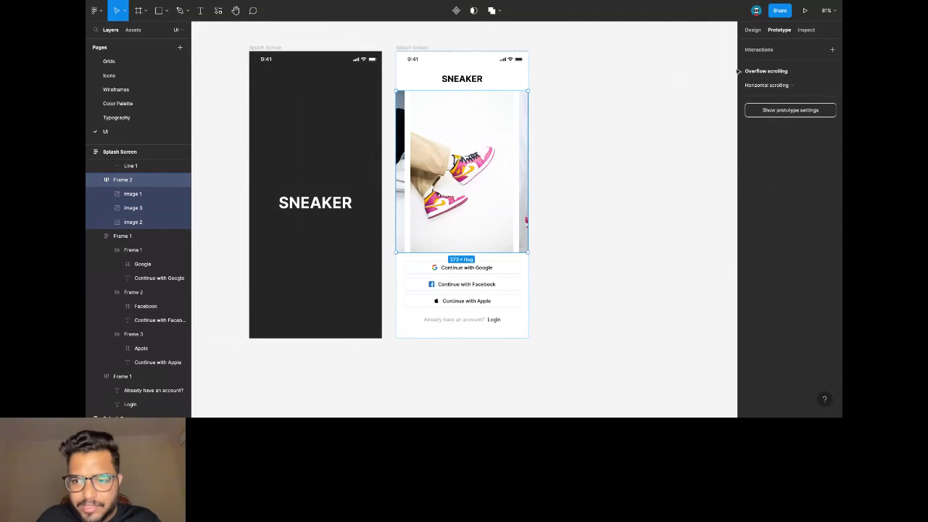
pyautogui.click(782, 86)
pyautogui.click(781, 86)
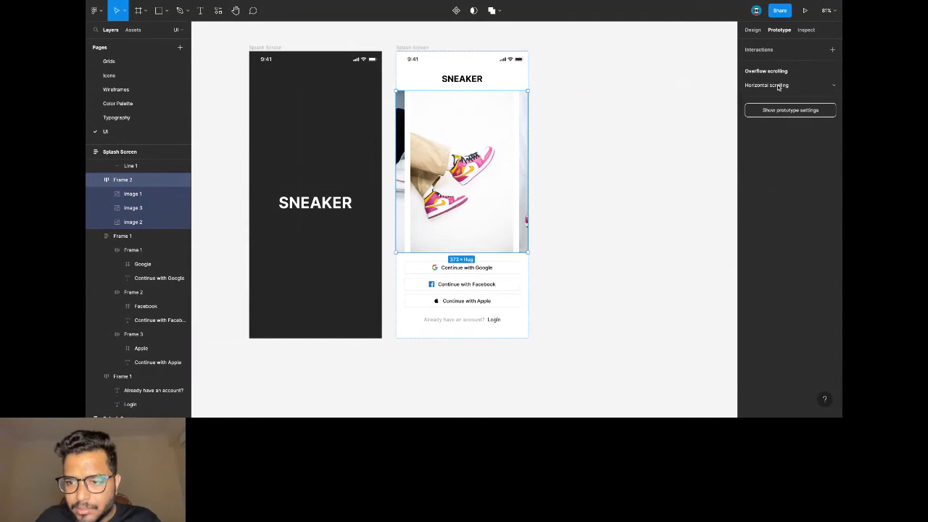
pyautogui.click(653, 82)
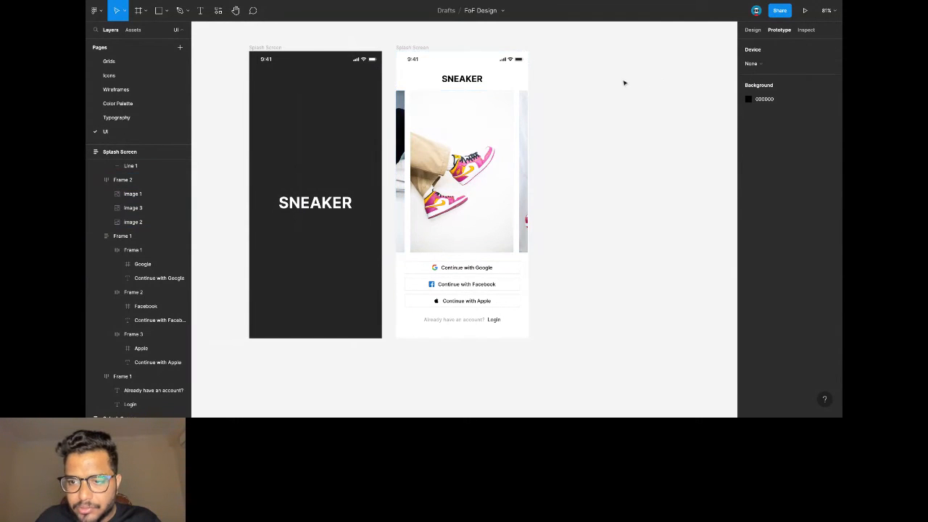
pyautogui.click(414, 47)
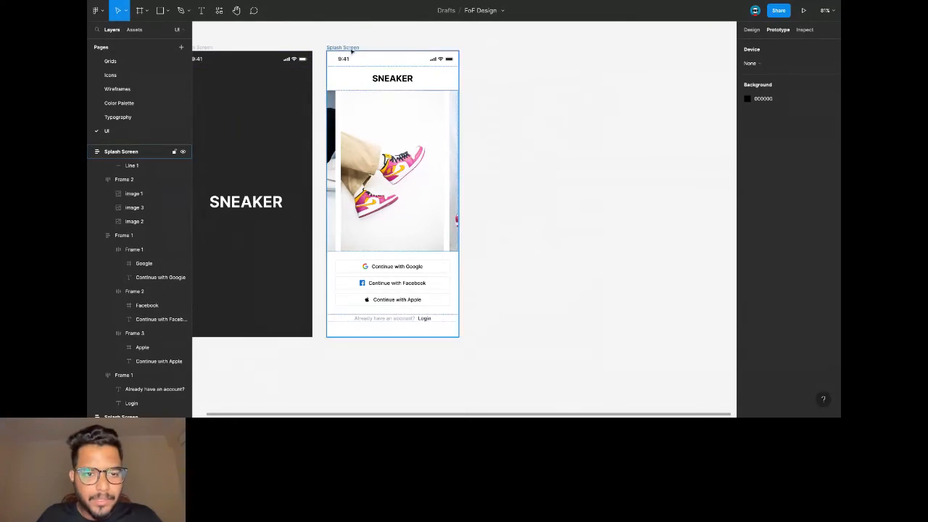
pyautogui.click(348, 89)
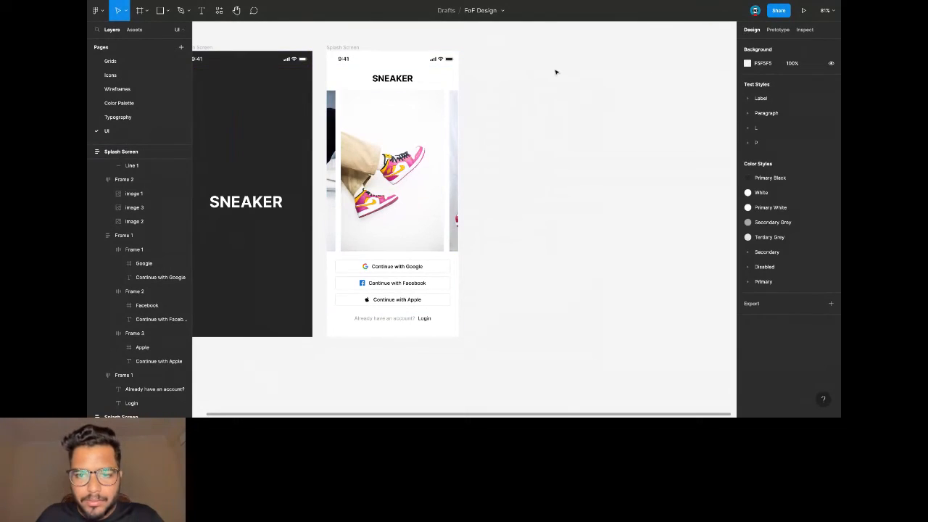
# Rename the Splash Screen frame on the UI page to 'Onboarding'.
pyautogui.click(118, 89)
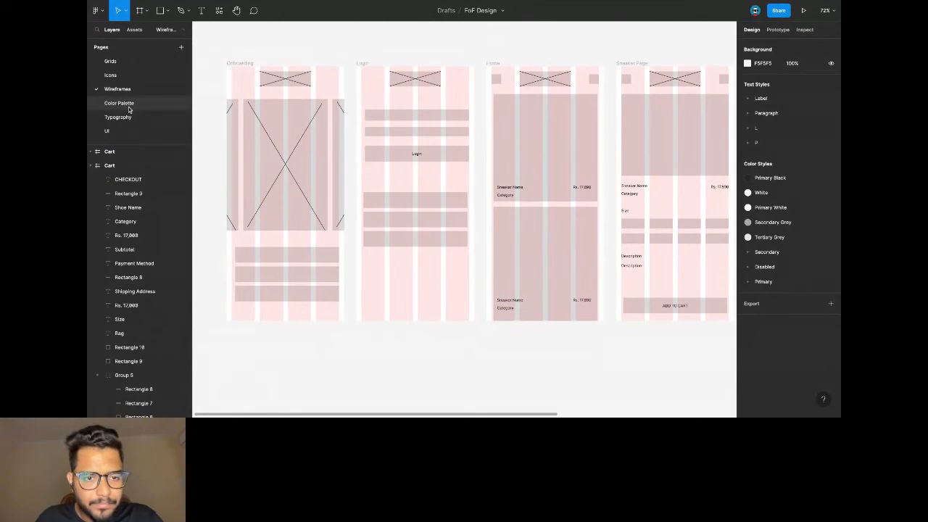
pyautogui.click(107, 131)
pyautogui.doubleClick(352, 48)
pyautogui.write('On')
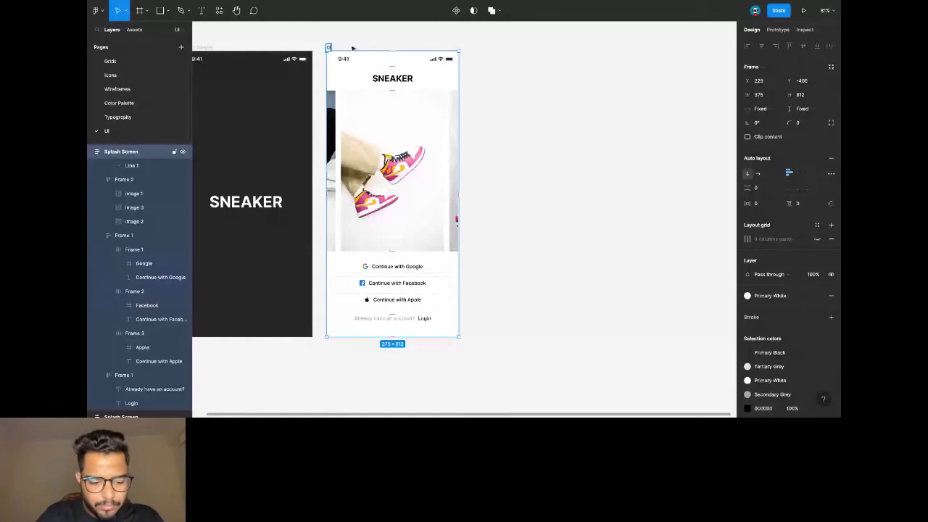
pyautogui.write('boarding')
pyautogui.click(377, 40)
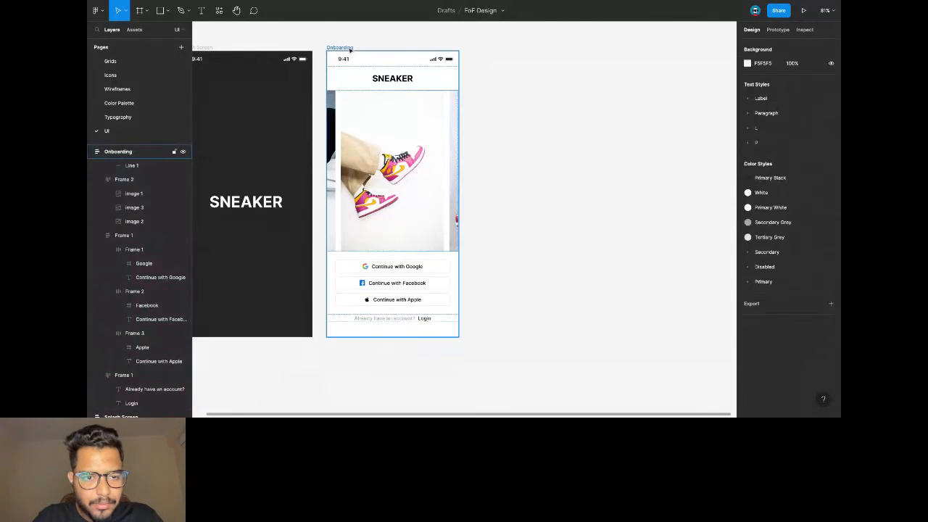
# Paste a copy of the Onboarding frame beside it and name it 'Login'.
pyautogui.click(350, 48)
pyautogui.hotkey('ctrl', 'v')
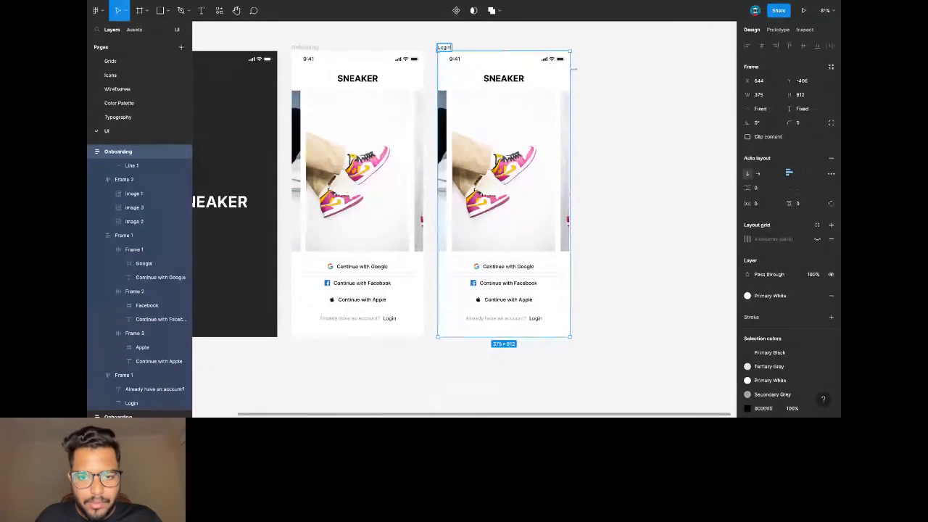
pyautogui.click(600, 67)
pyautogui.hscroll(2, 594, 68)
pyautogui.hscroll(2, 591, 76)
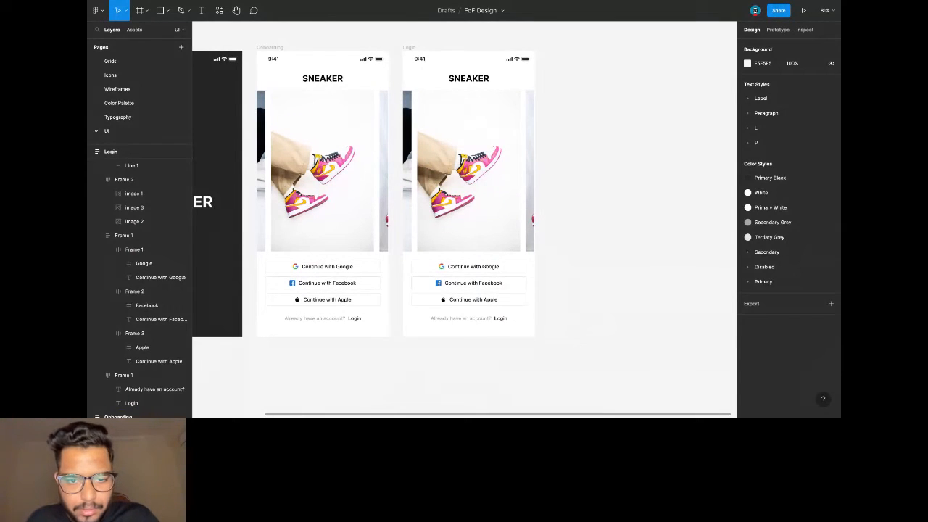
# Delete the image carousel and move the account prompt above the social buttons.
pyautogui.click(464, 107)
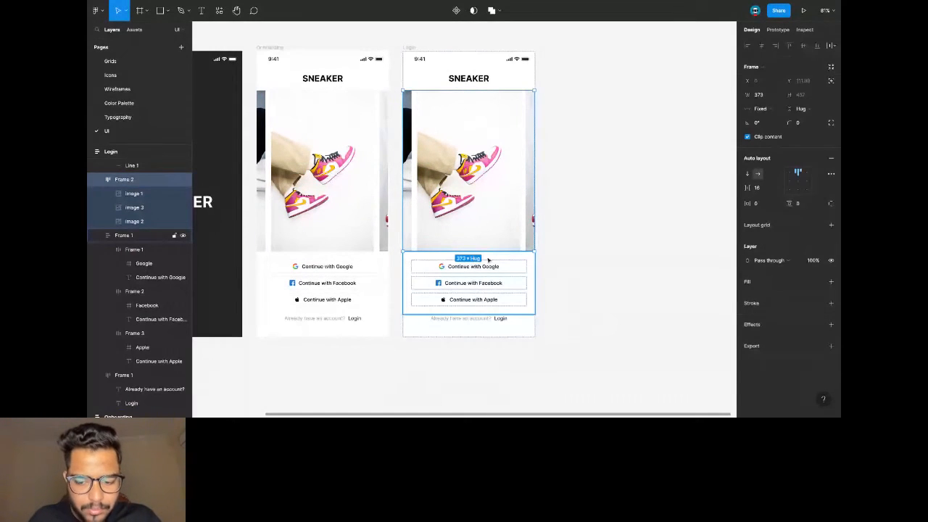
pyautogui.press('Delete')
pyautogui.scroll(2, 438, 109)
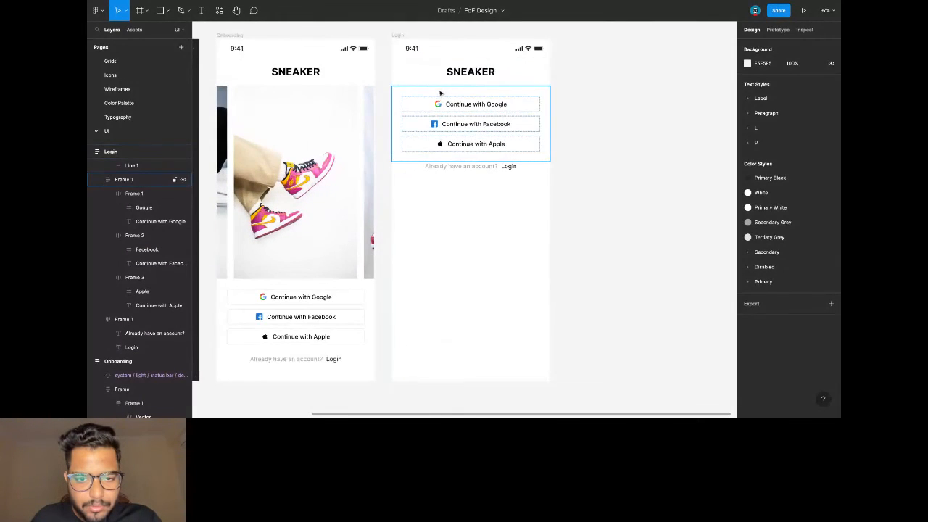
pyautogui.click(468, 158)
pyautogui.click(468, 168)
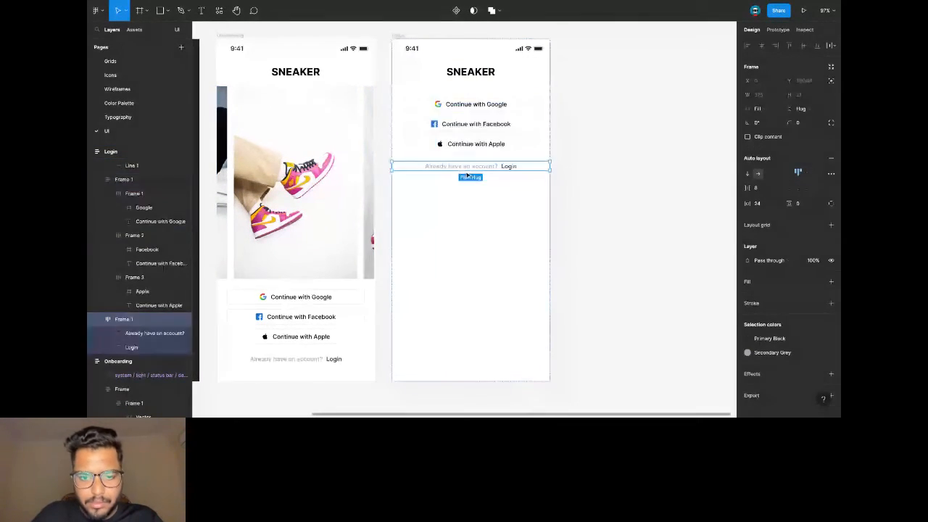
pyautogui.press('Up')
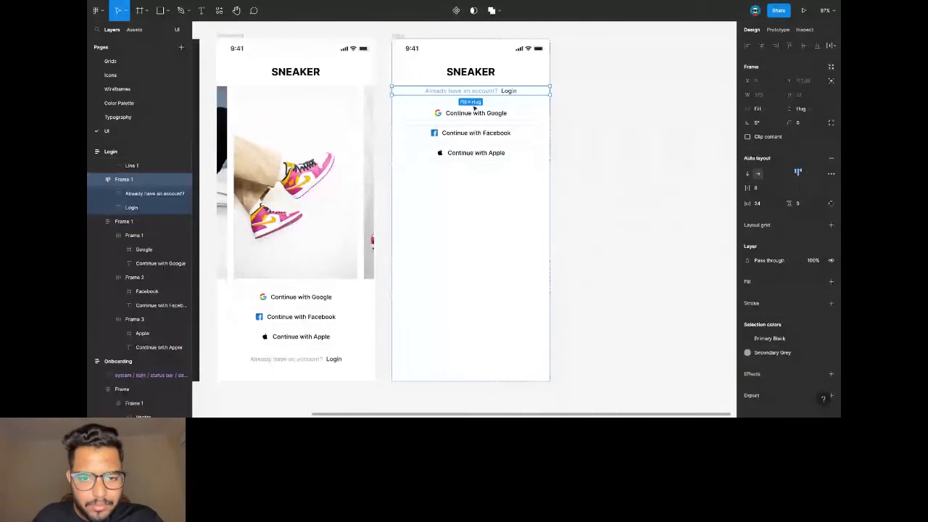
# Remove the Login word, stretch the remaining text full width and reword it 'Enter Email'.
pyautogui.doubleClick(509, 92)
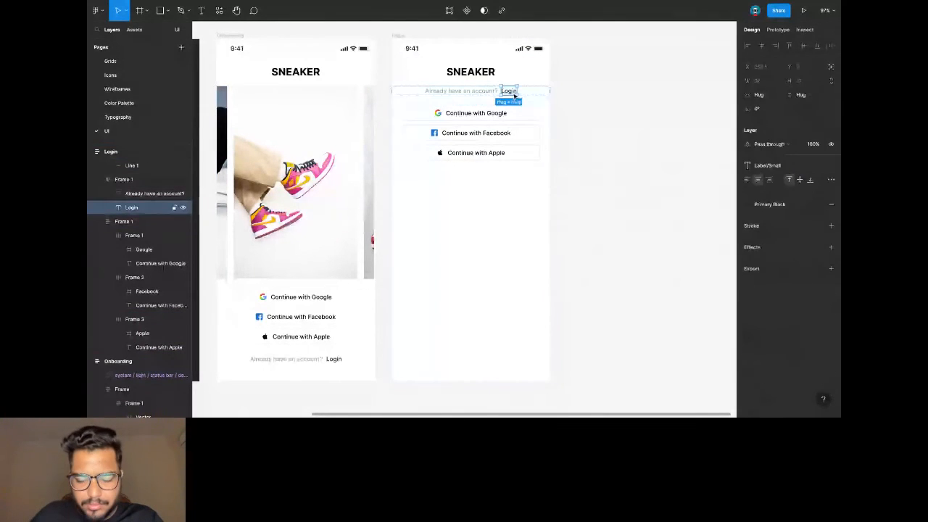
pyautogui.press('Delete')
pyautogui.click(493, 92)
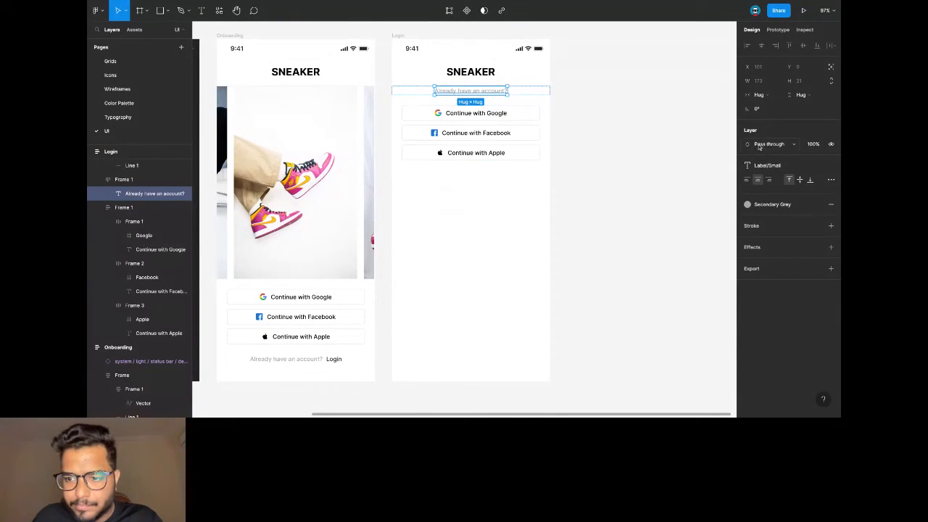
pyautogui.click(759, 95)
pyautogui.click(765, 105)
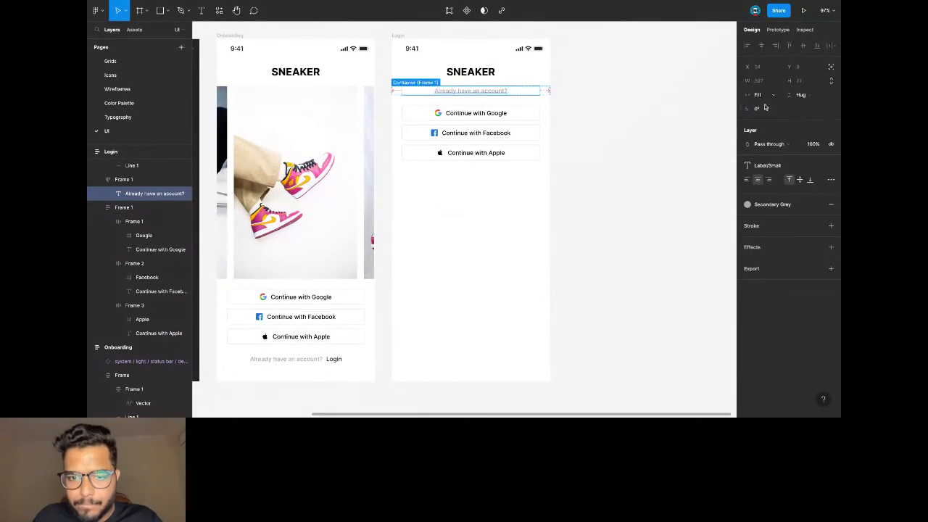
pyautogui.doubleClick(477, 91)
pyautogui.write('Enter')
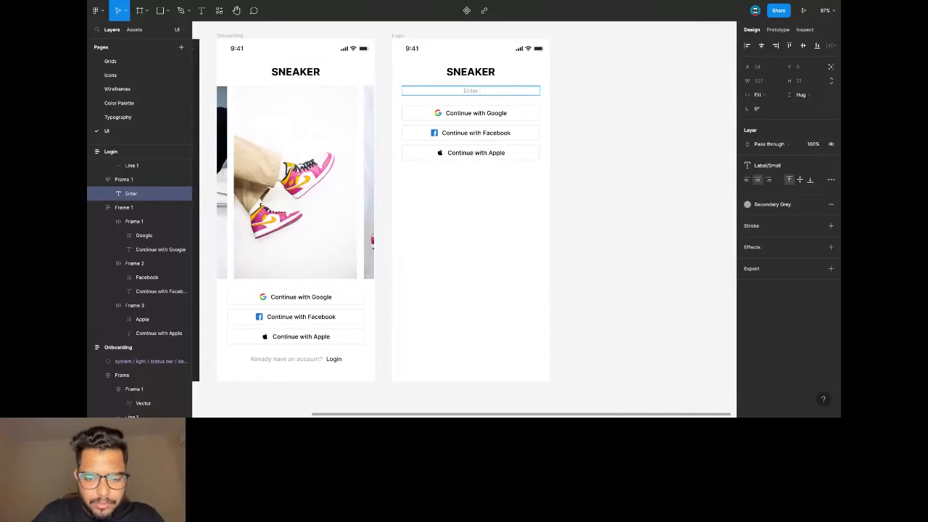
pyautogui.write(' Email')
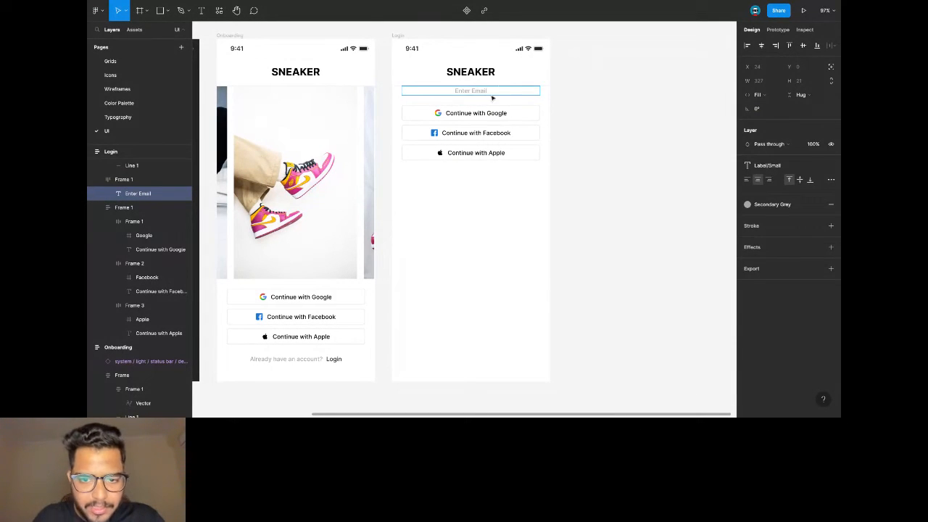
pyautogui.press('Escape')
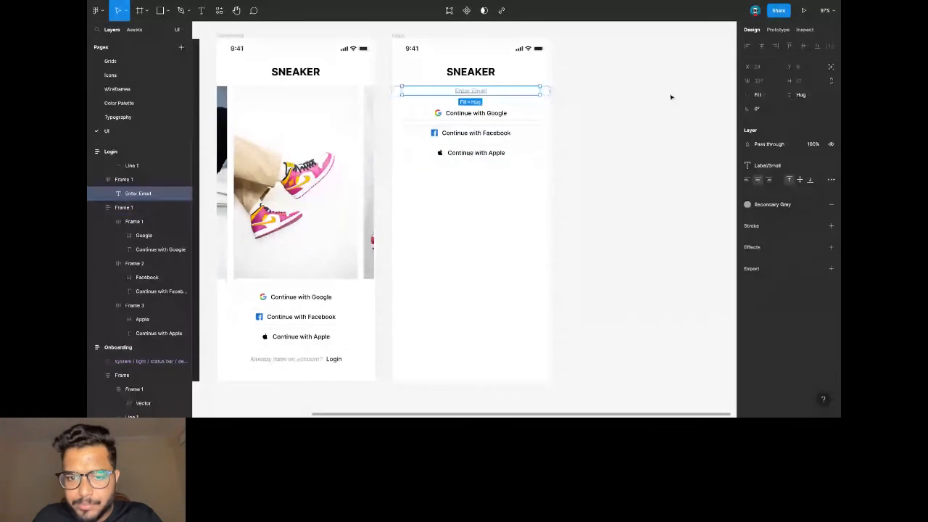
# Set the Enter Email text height to 40, centre its frame's contents, and wrap it in a frame.
pyautogui.moveTo(534, 94); pyautogui.dragTo(533, 96)
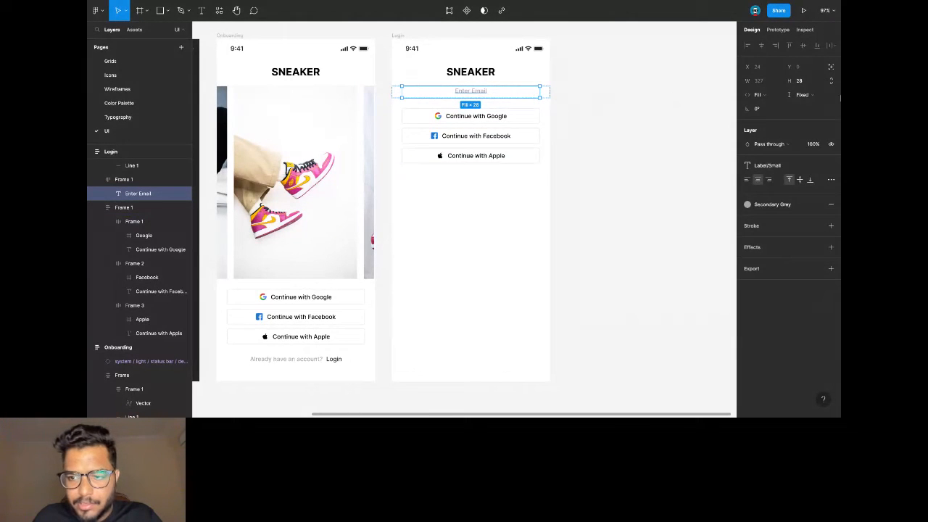
pyautogui.click(800, 80)
pyautogui.write('40')
pyautogui.press('Return')
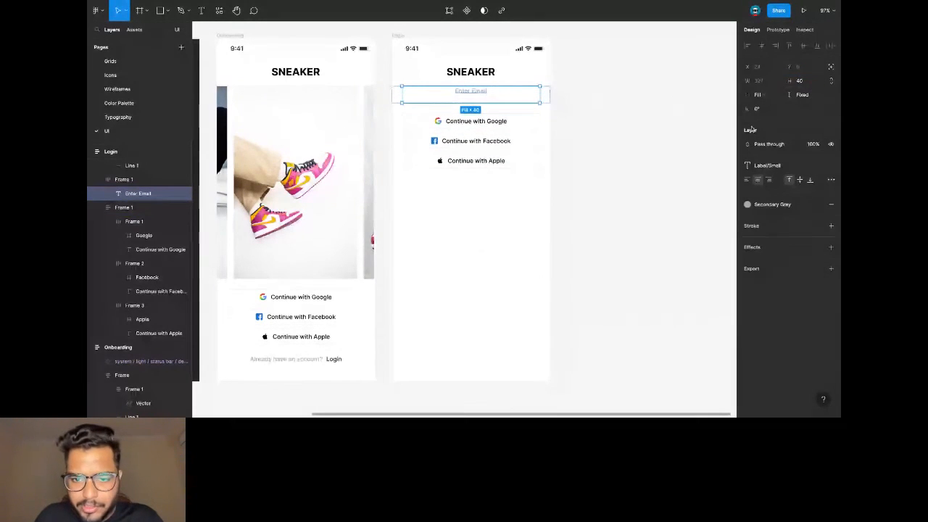
pyautogui.click(166, 179)
pyautogui.click(798, 182)
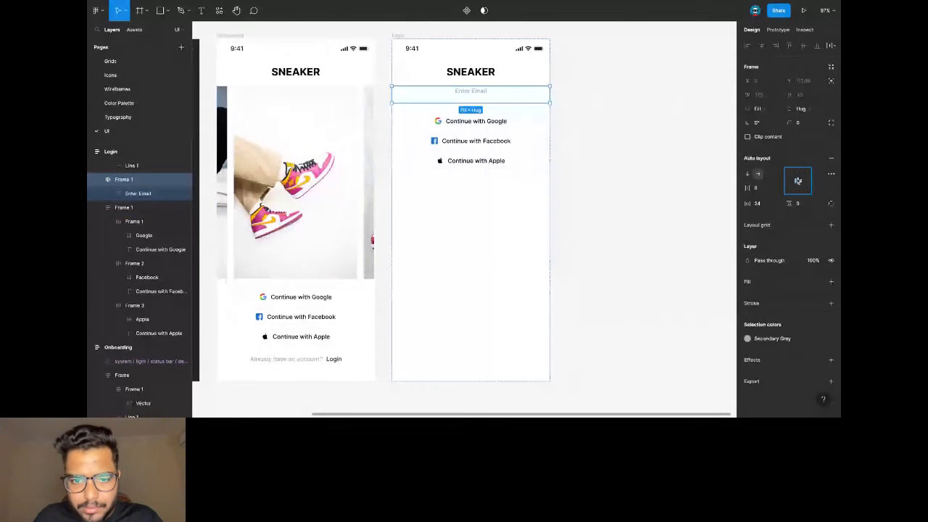
pyautogui.click(464, 93)
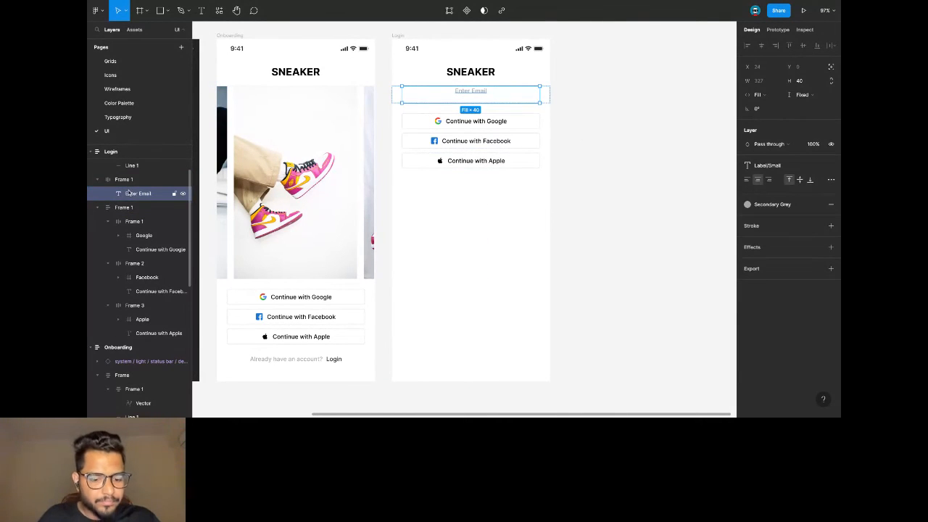
pyautogui.hotkey('ctrl', 'g')
# Make the Enter Email frame a left-centred auto layout, 40 high and full screen width.
pyautogui.click(832, 146)
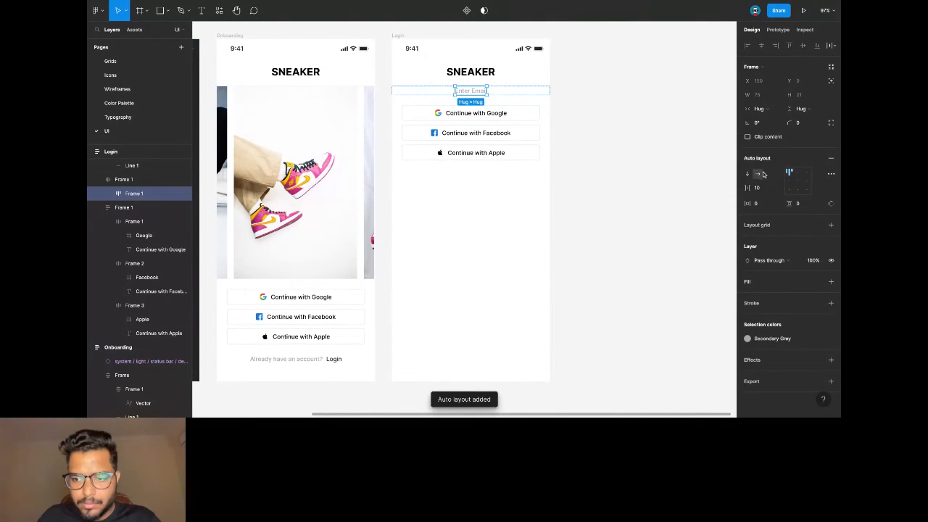
pyautogui.click(789, 180)
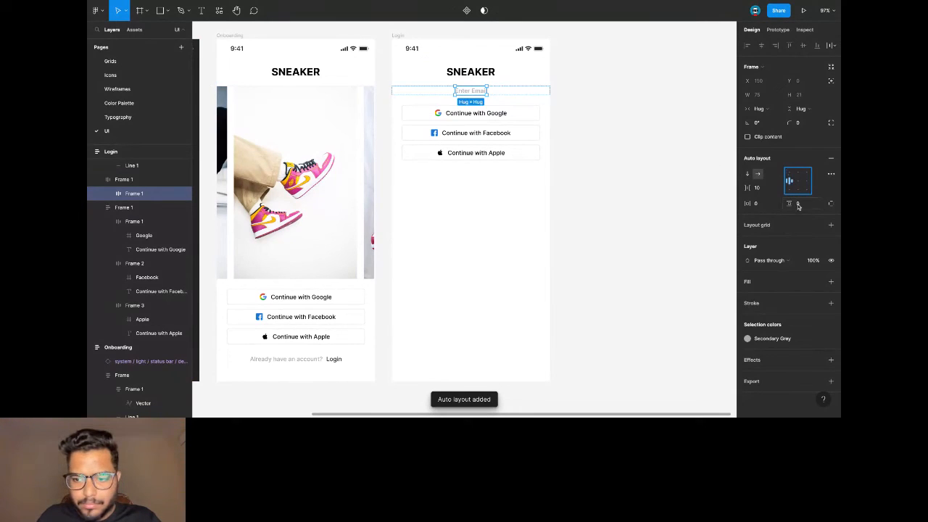
pyautogui.moveTo(477, 95); pyautogui.dragTo(478, 101)
pyautogui.click(799, 94)
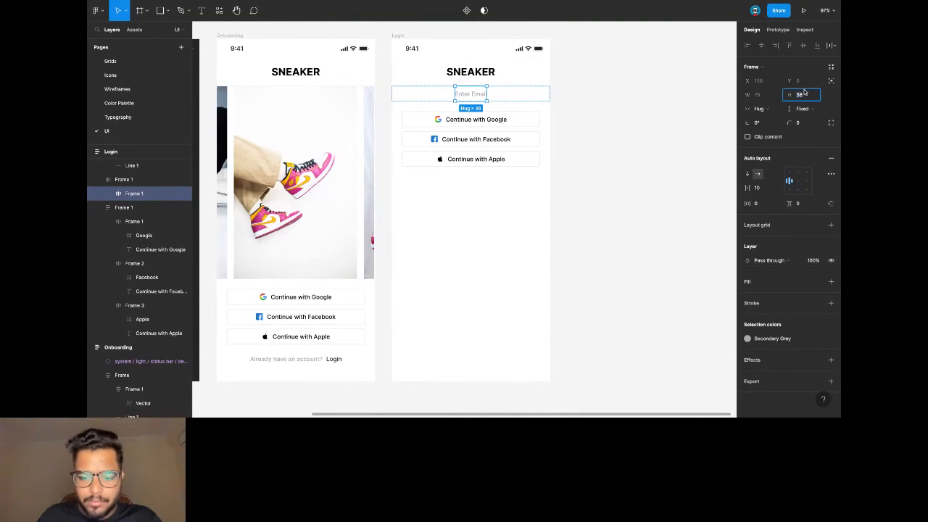
pyautogui.press('Return')
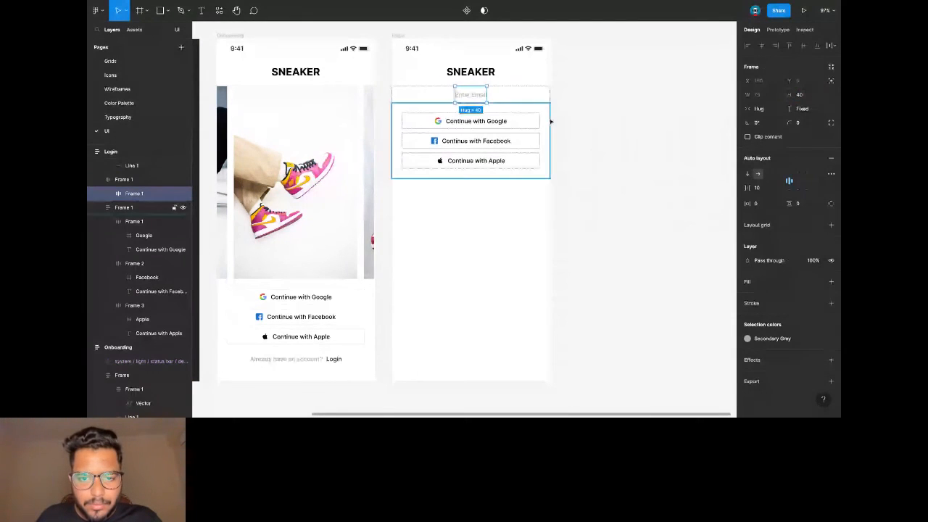
pyautogui.click(758, 108)
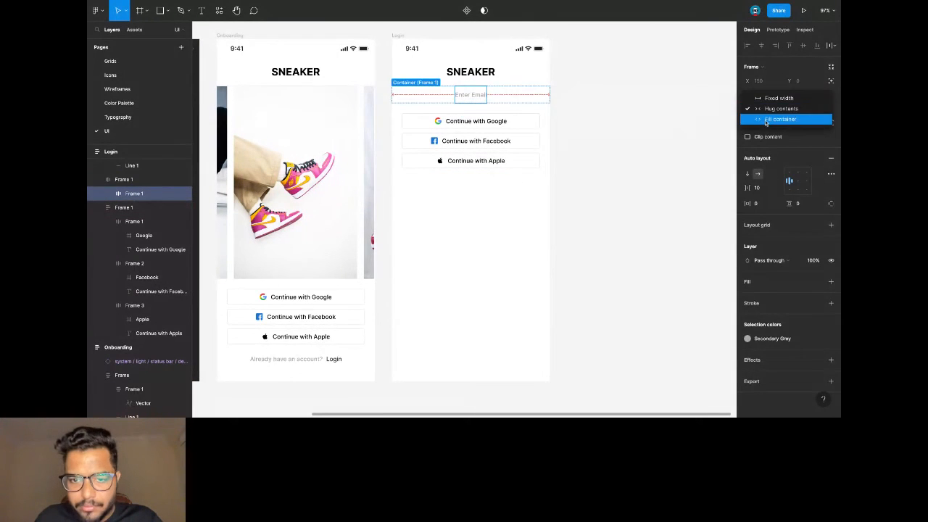
pyautogui.click(779, 121)
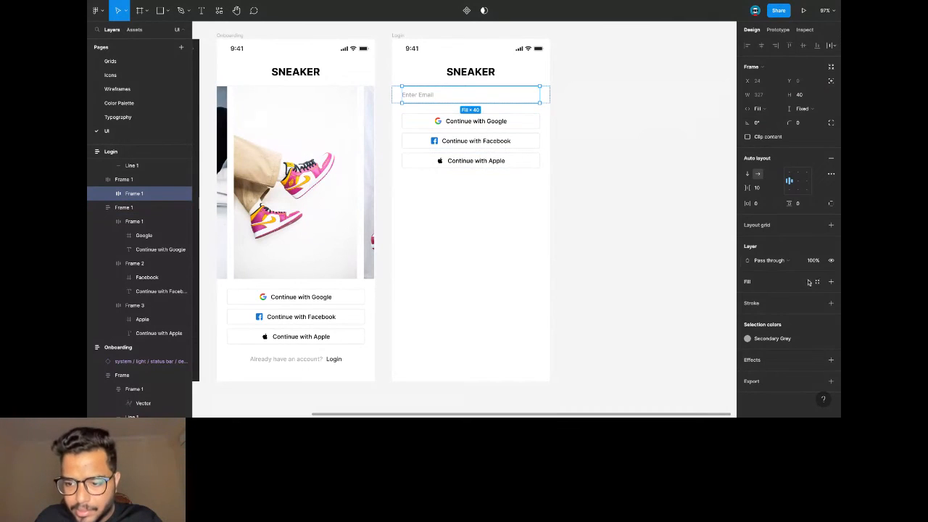
# Add a Tertiary Grey border and 16 horizontal padding to the email field.
pyautogui.click(830, 302)
pyautogui.click(817, 303)
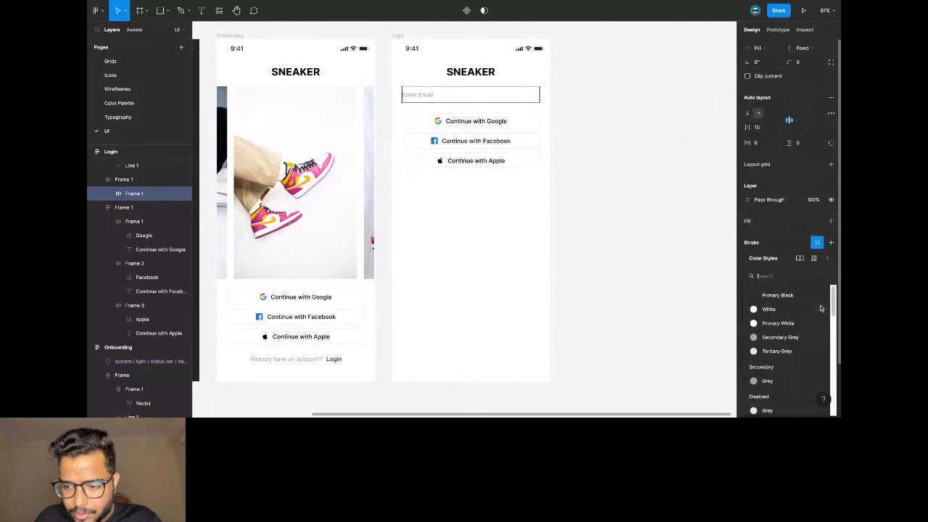
pyautogui.click(777, 351)
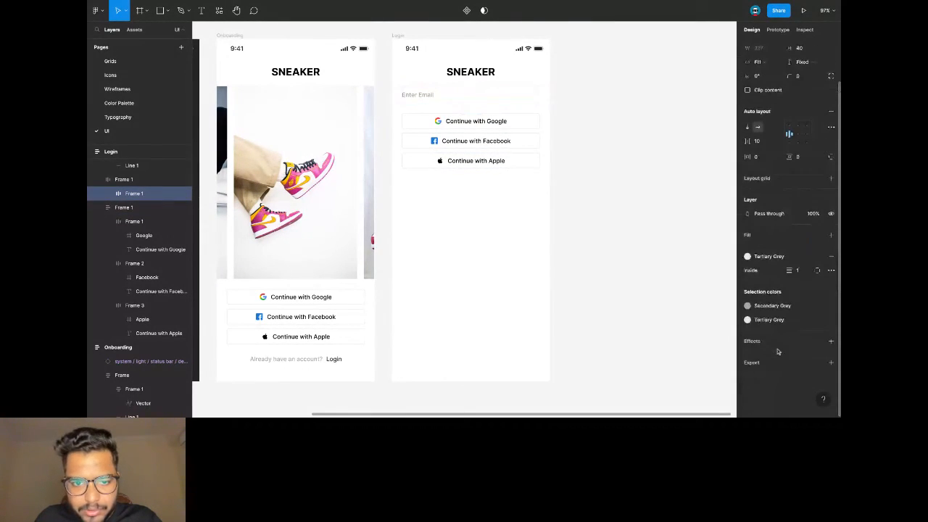
pyautogui.click(768, 160)
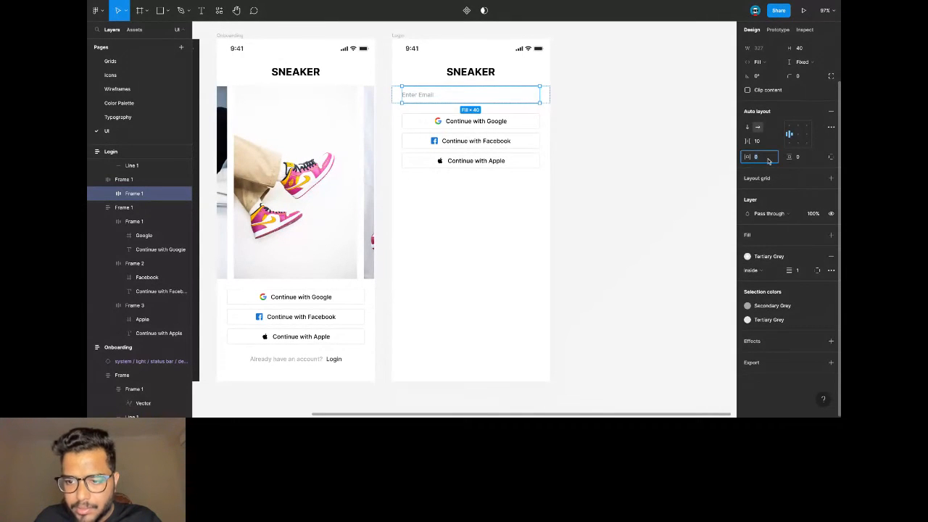
pyautogui.write('16')
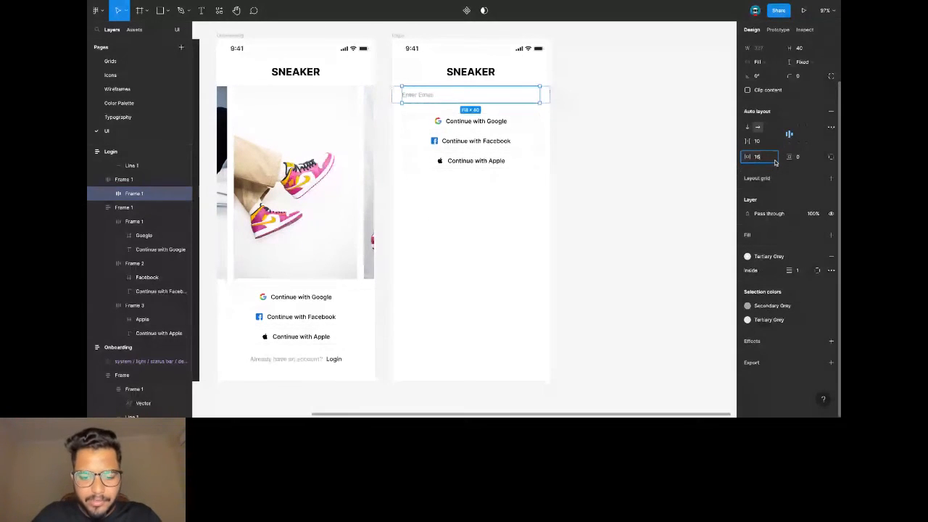
pyautogui.press('Return')
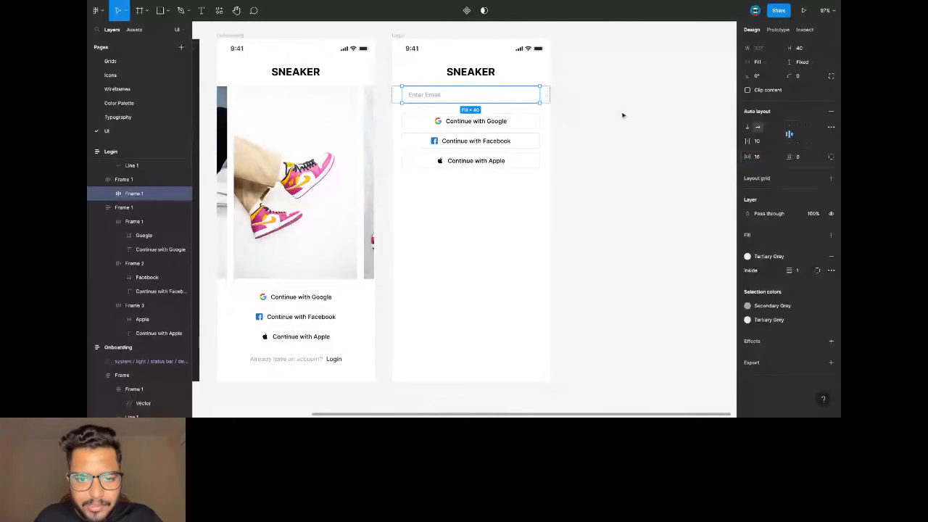
# Round the email field's corners to 4.
pyautogui.click(621, 114)
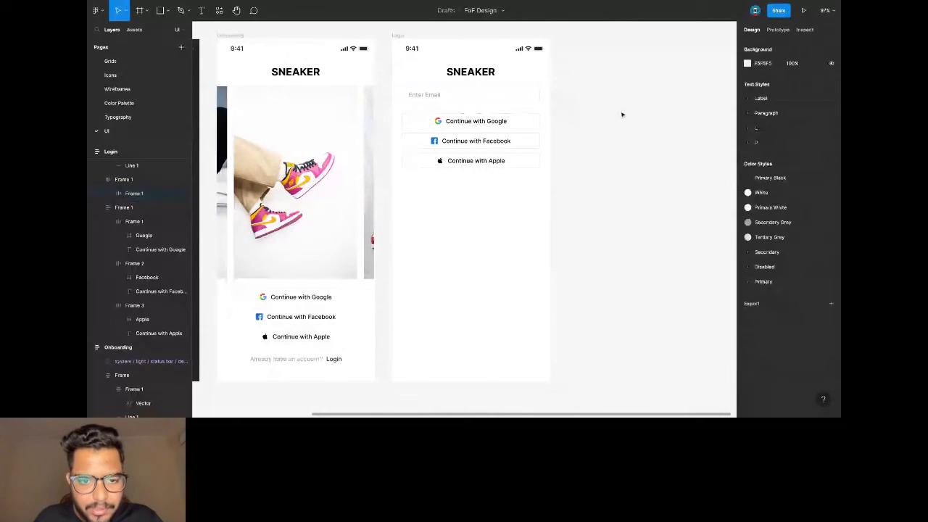
pyautogui.click(432, 97)
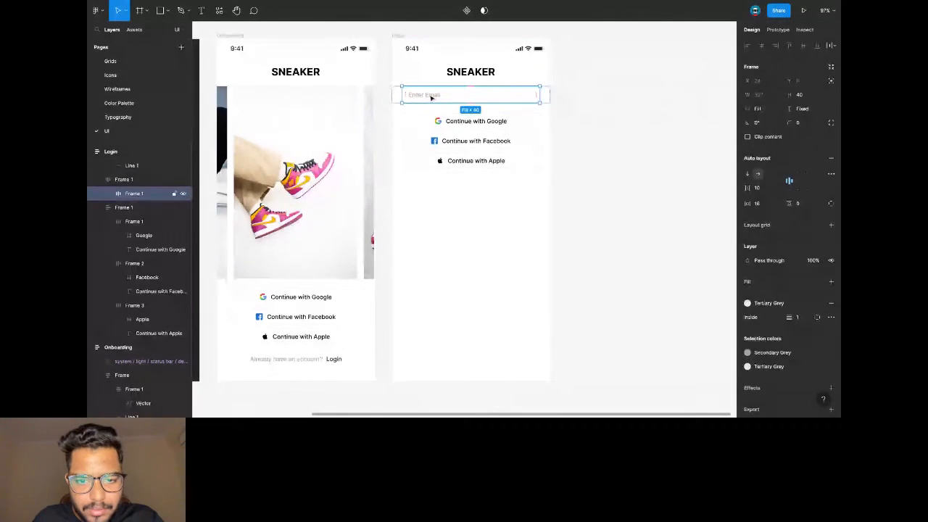
pyautogui.click(813, 124)
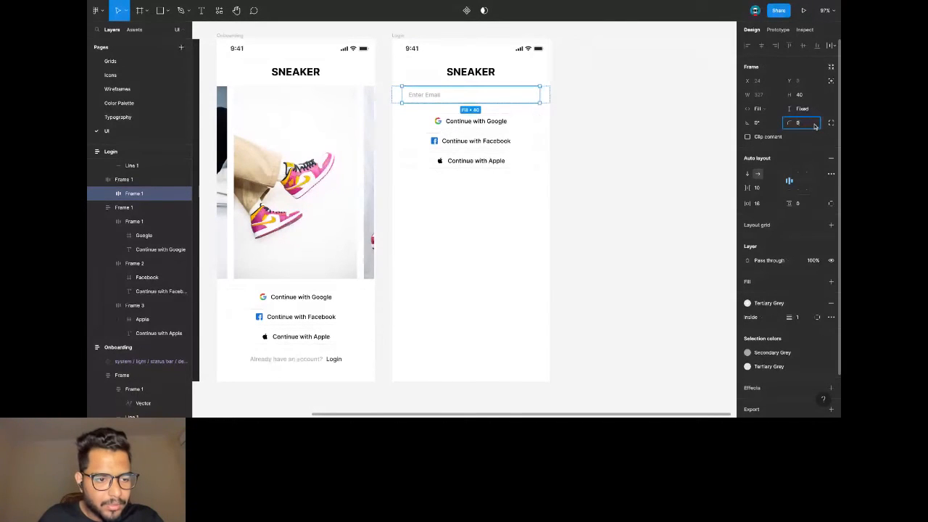
pyautogui.click(105, 194)
pyautogui.click(106, 194)
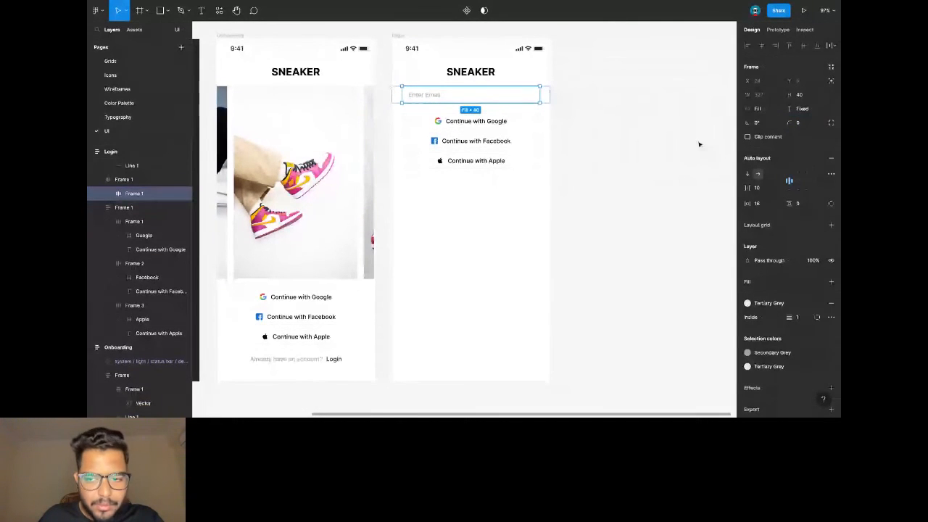
pyautogui.click(799, 124)
pyautogui.press('Return')
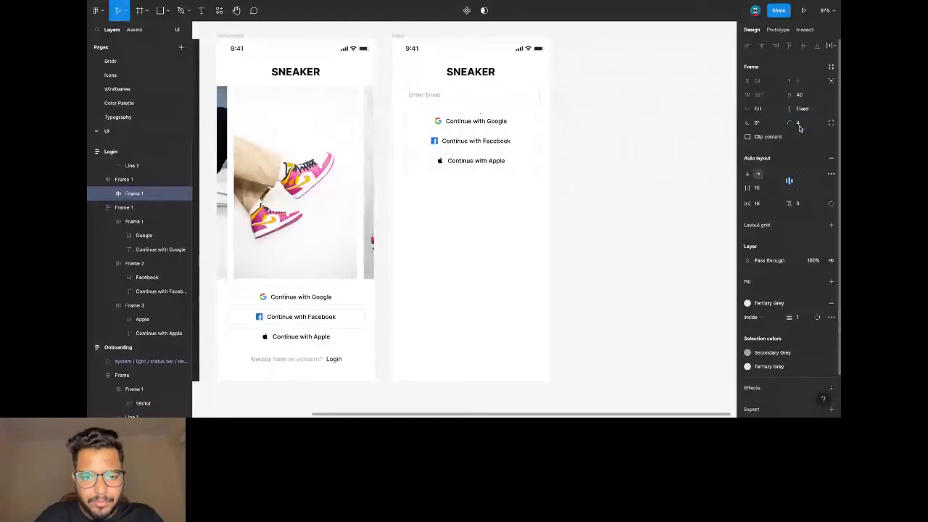
pyautogui.doubleClick(434, 99)
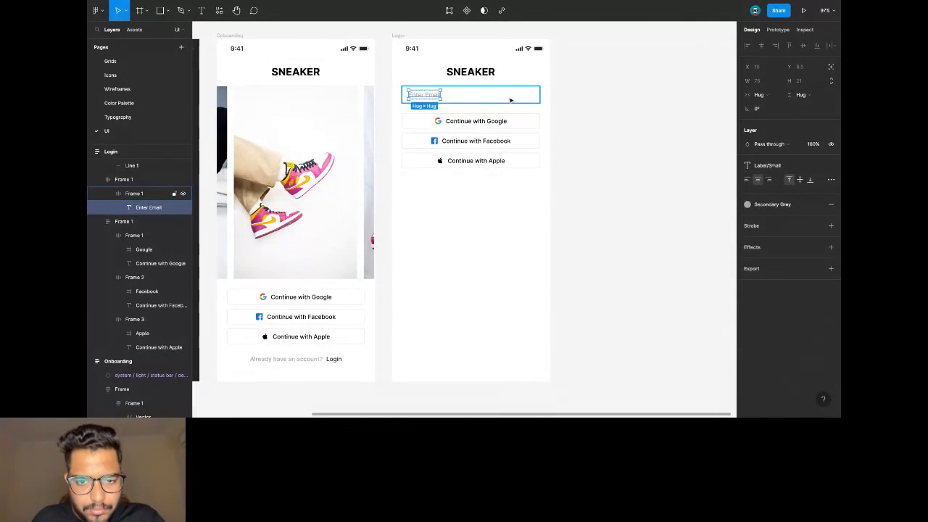
# Paste a copy of the Enter Email text and stack it, left-aligned, above the input box.
pyautogui.click(535, 99)
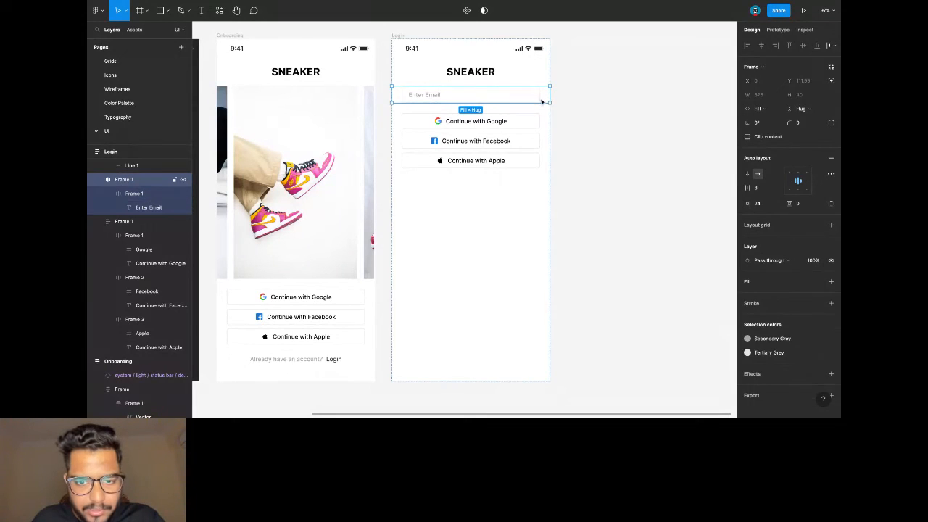
pyautogui.hotkey('ctrl', 'v')
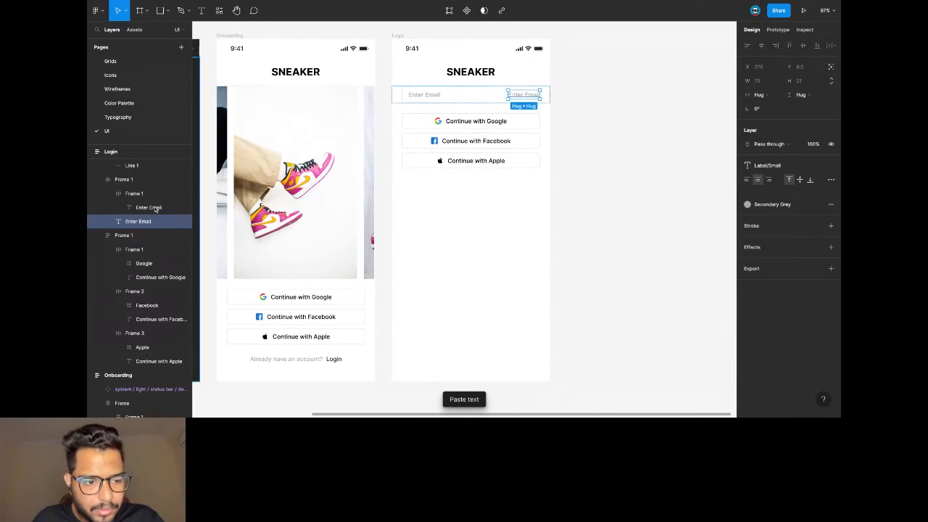
pyautogui.click(129, 181)
pyautogui.click(747, 174)
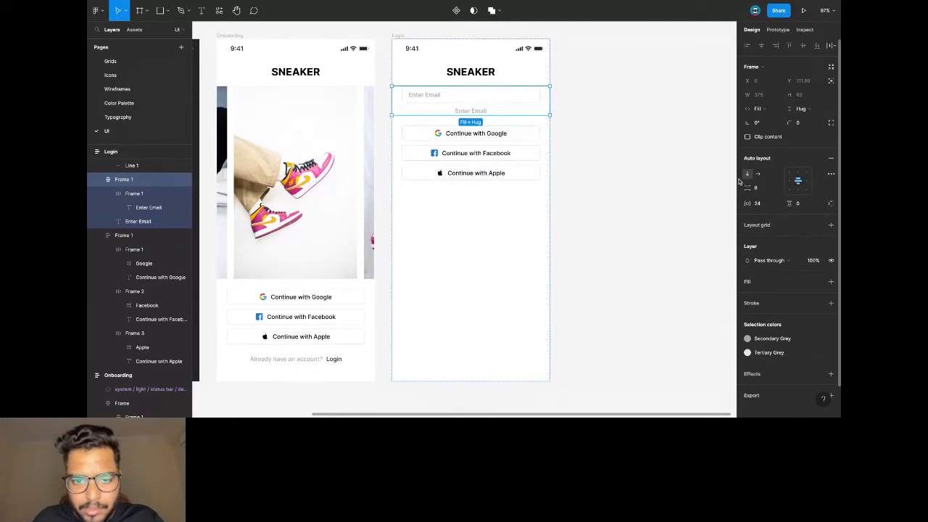
pyautogui.click(790, 182)
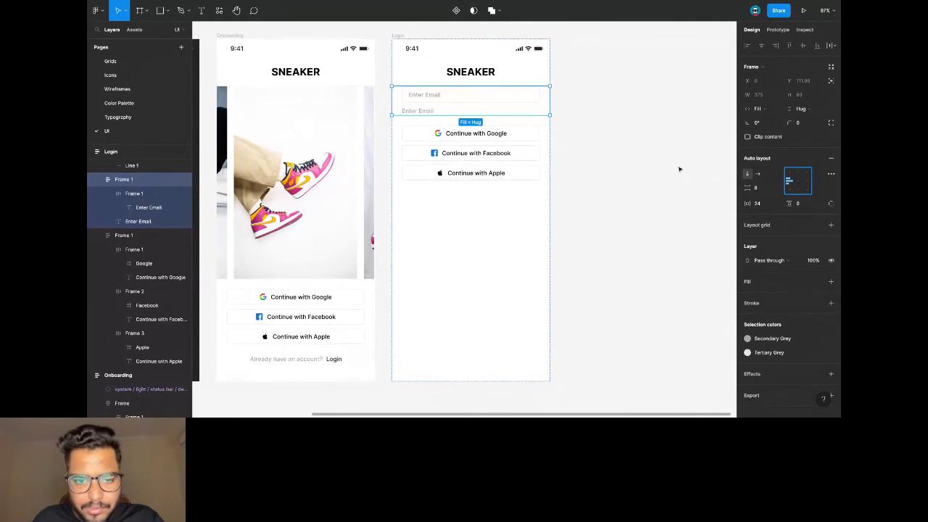
pyautogui.doubleClick(409, 113)
pyautogui.press('Up')
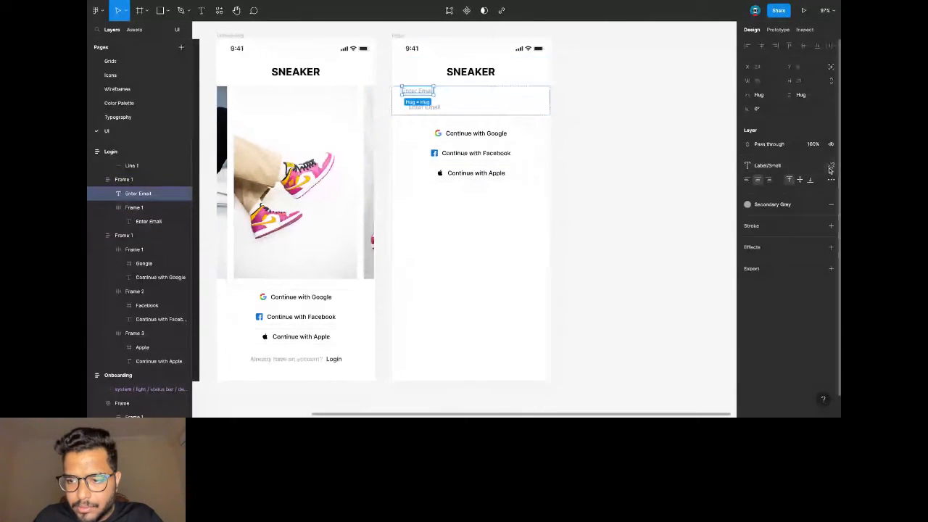
# Style the Enter Email label as Paragraph Small in Primary Black.
pyautogui.click(805, 166)
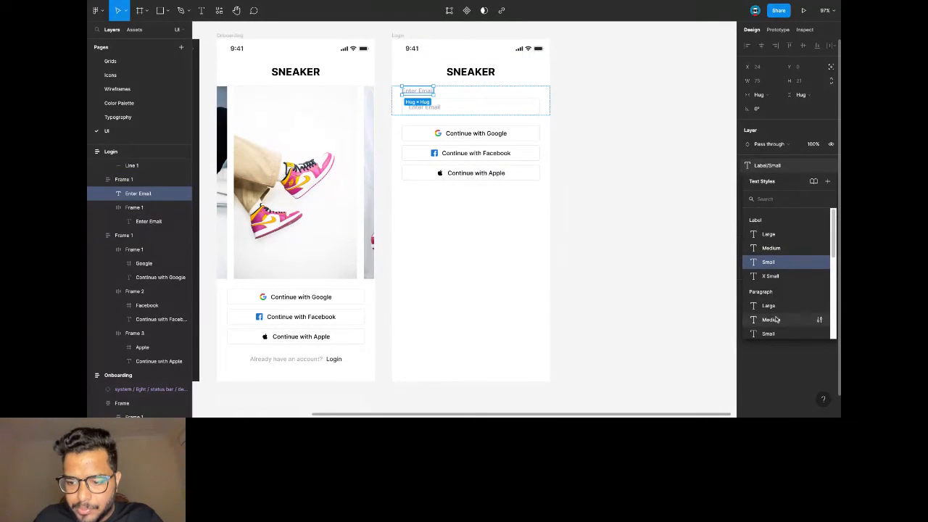
pyautogui.click(774, 334)
pyautogui.click(766, 204)
pyautogui.click(778, 257)
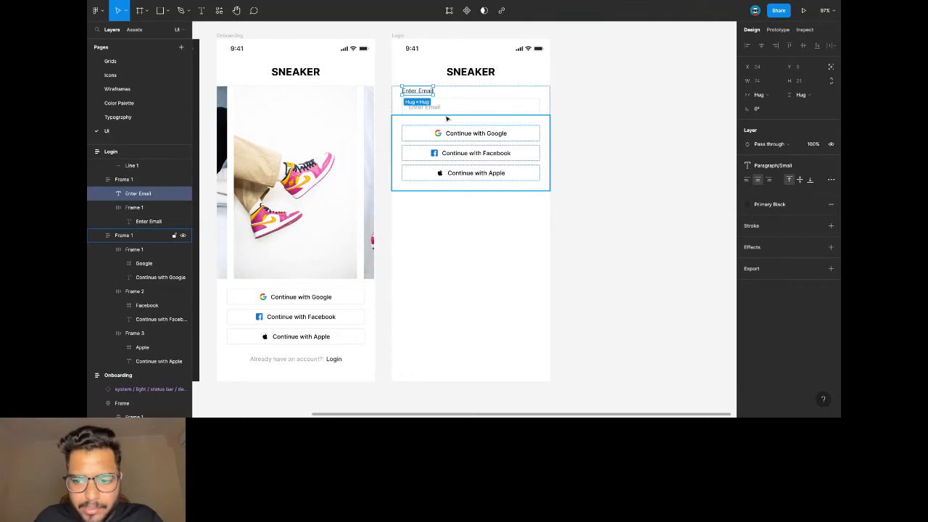
pyautogui.click(621, 118)
# Give the label-and-field frame 24 vertical padding.
pyautogui.click(417, 105)
pyautogui.click(799, 203)
pyautogui.write('24')
pyautogui.press('Return')
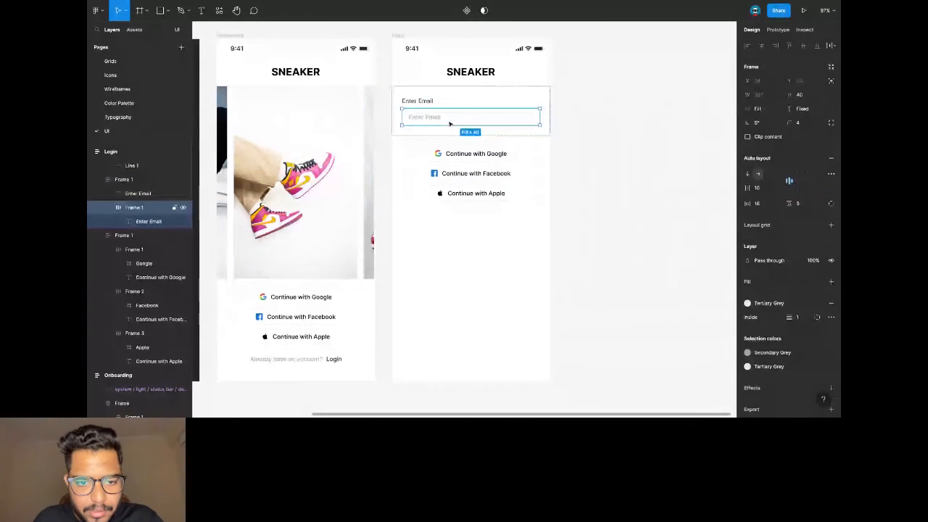
# Wrap the label and input box in one auto-layout frame and paste a copy below it.
pyautogui.doubleClick(431, 103)
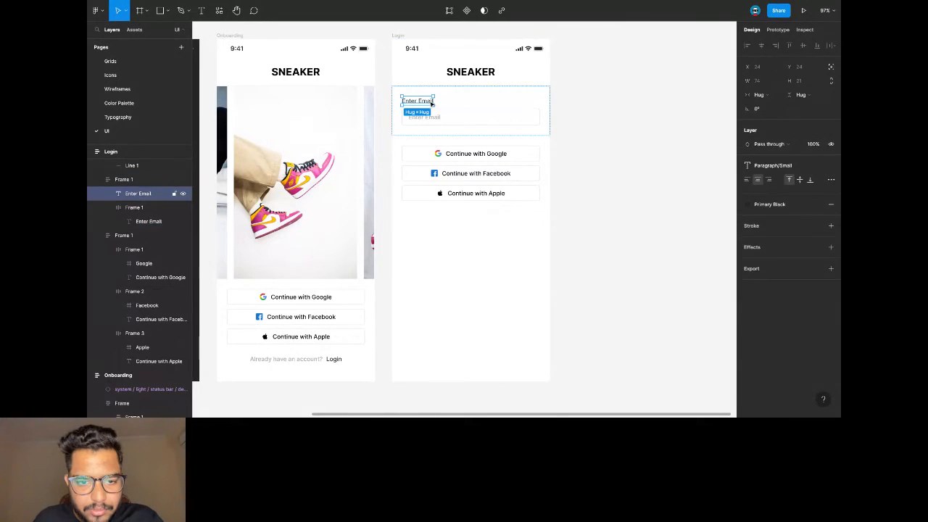
pyautogui.click(123, 181)
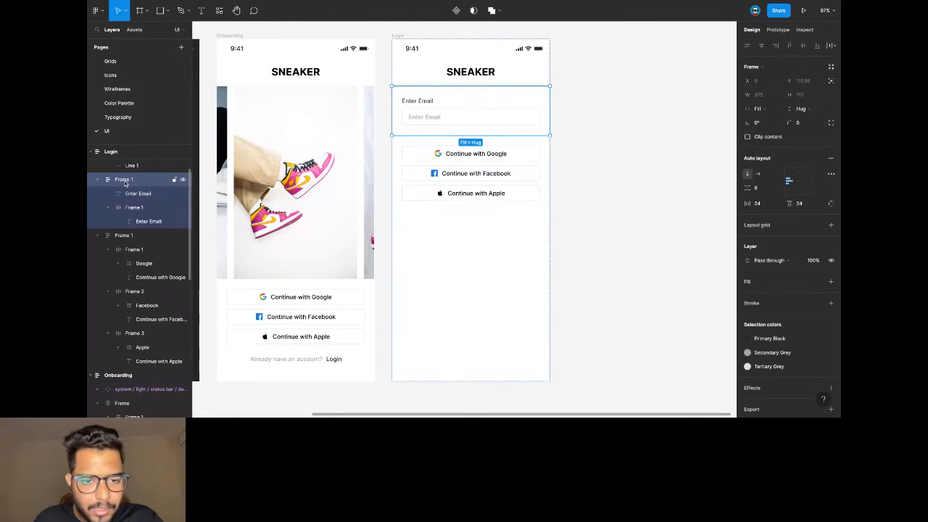
pyautogui.click(124, 194)
pyautogui.keyDown('shift'); pyautogui.click(132, 208); pyautogui.keyUp('shift')
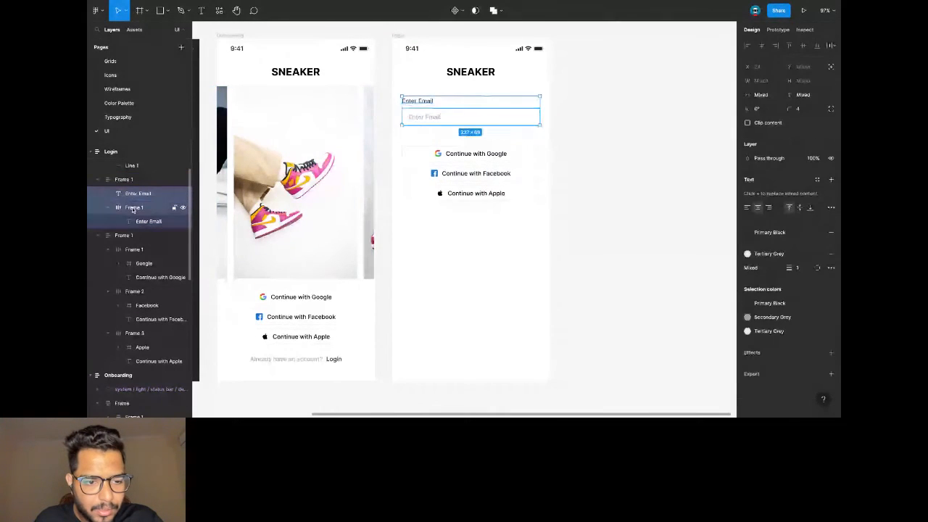
pyautogui.hotkey('ctrl', 'alt', 'g')
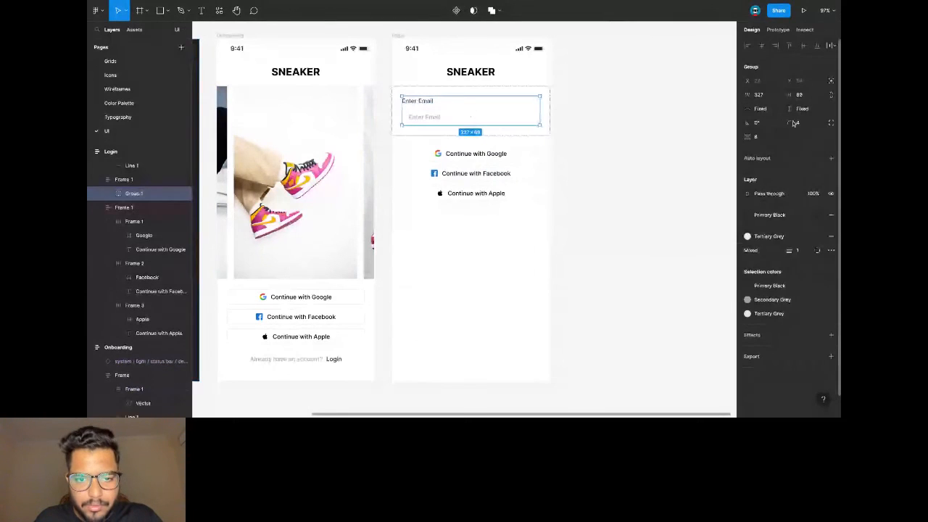
pyautogui.click(830, 158)
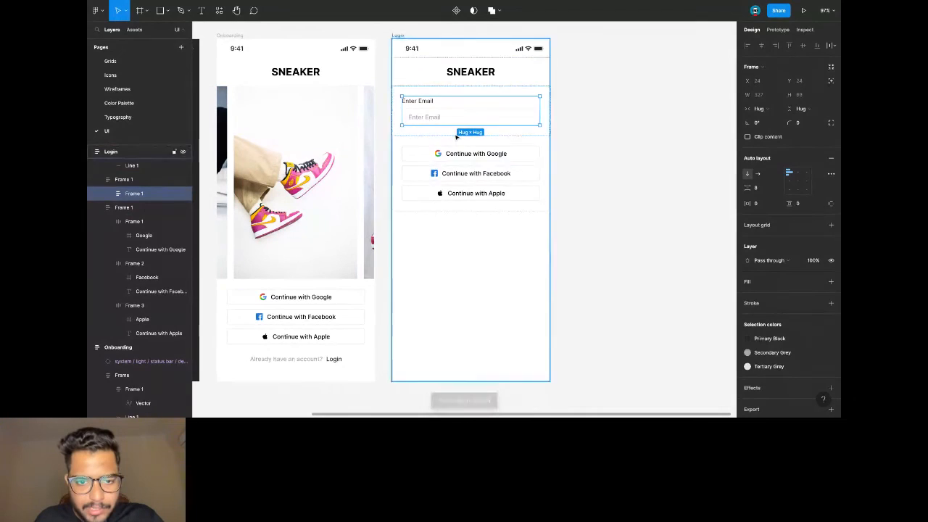
pyautogui.hotkey('ctrl', 'v')
# Set a 16 gap between the fields and rename the second label 'Enter Password'.
pyautogui.click(400, 112)
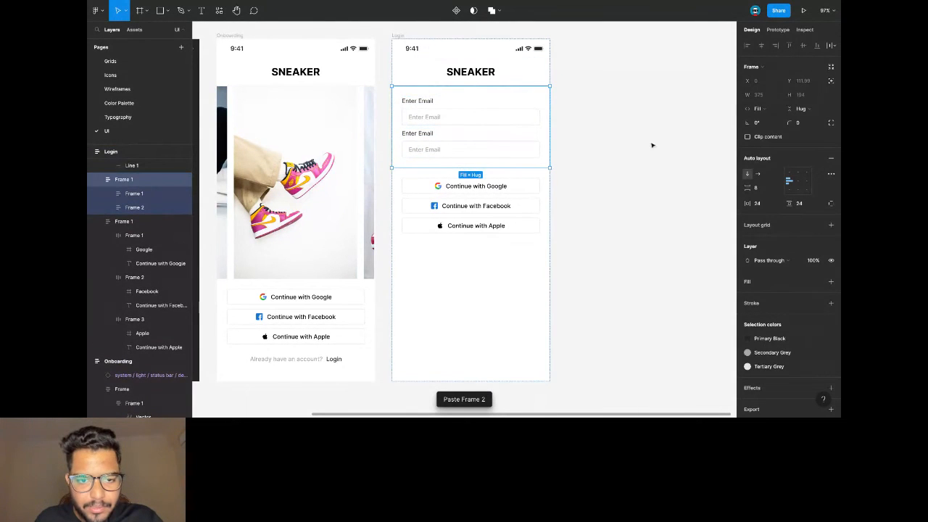
pyautogui.click(767, 188)
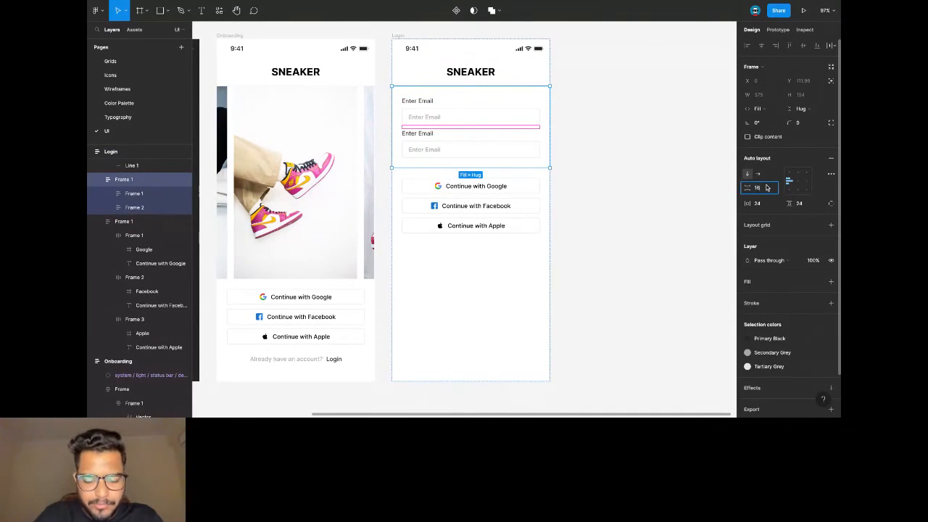
pyautogui.write('16')
pyautogui.press('Return')
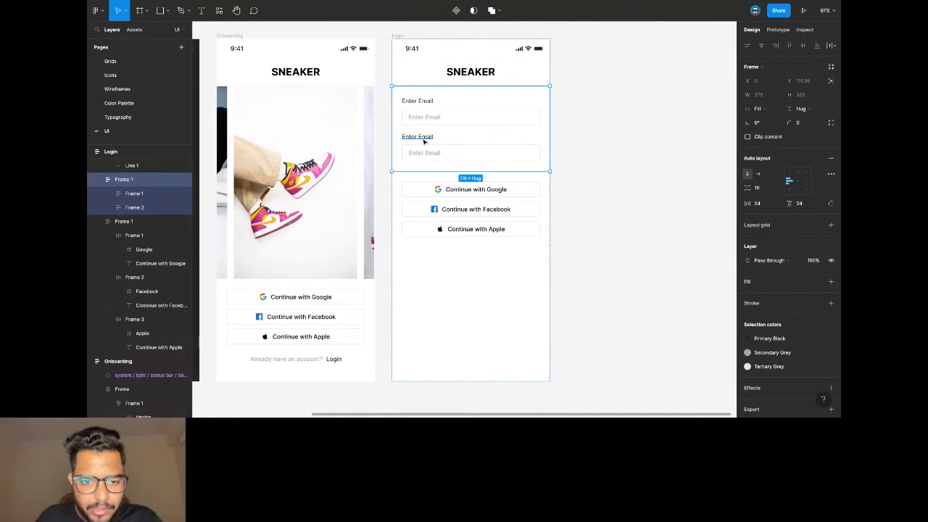
pyautogui.doubleClick(424, 137)
pyautogui.write('Password')
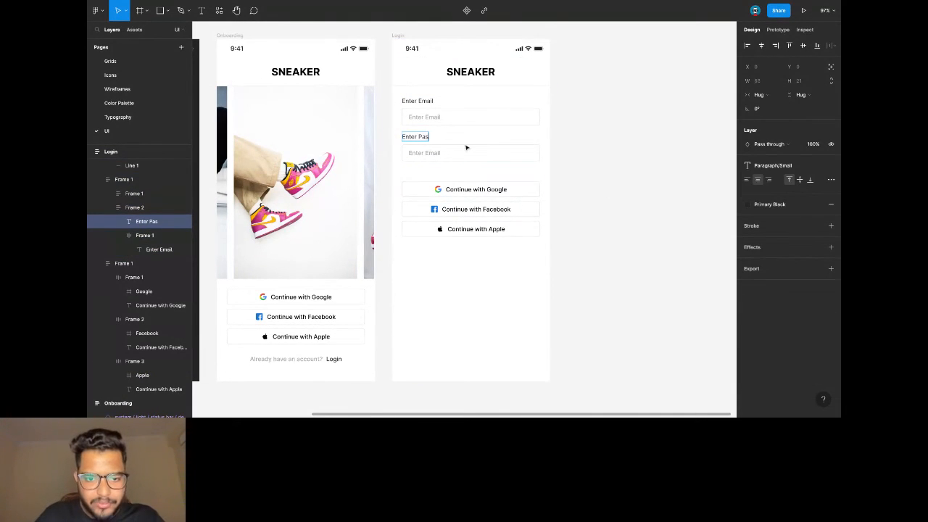
pyautogui.click(555, 139)
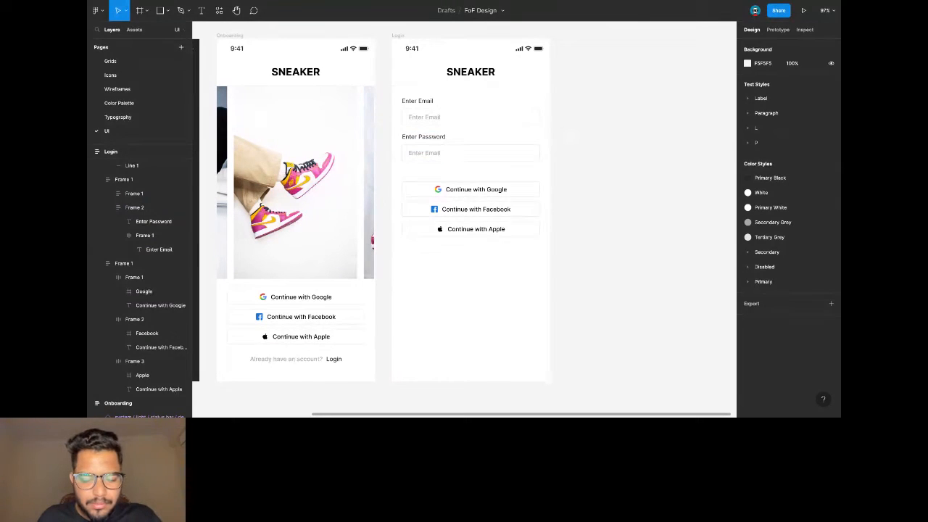
# Widen the gap between the email and password fields to 24 and change the placeholder to 'Enter Password'.
pyautogui.click(440, 111)
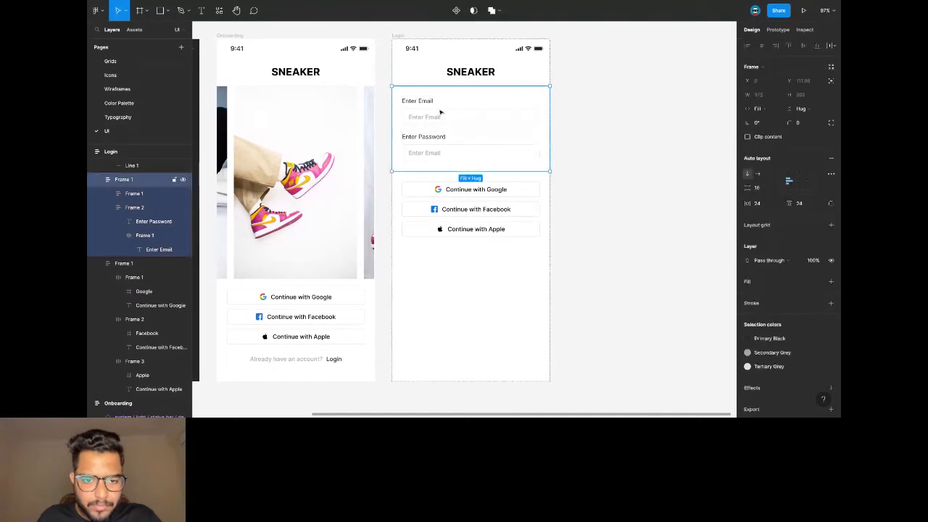
pyautogui.click(772, 192)
pyautogui.write('24')
pyautogui.press('Return')
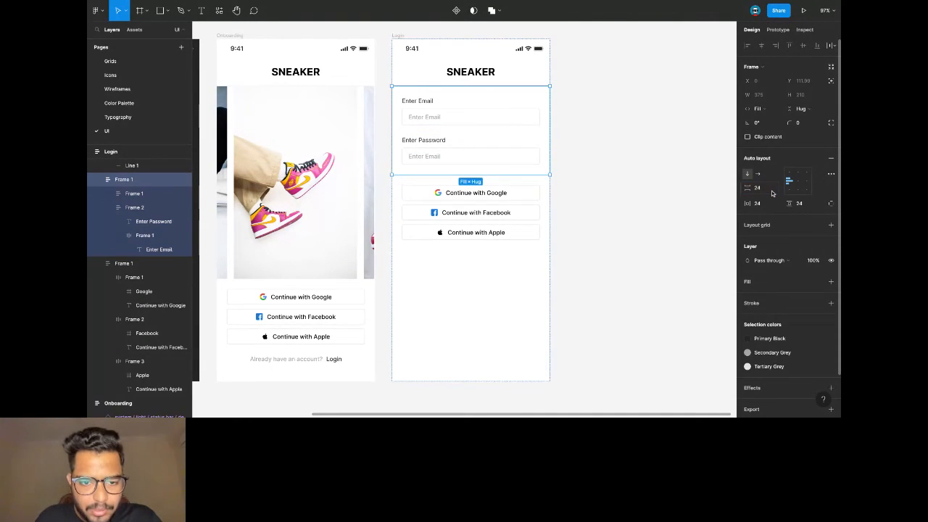
pyautogui.keyDown('ctrl'); pyautogui.doubleClick(433, 158); pyautogui.keyUp('ctrl')
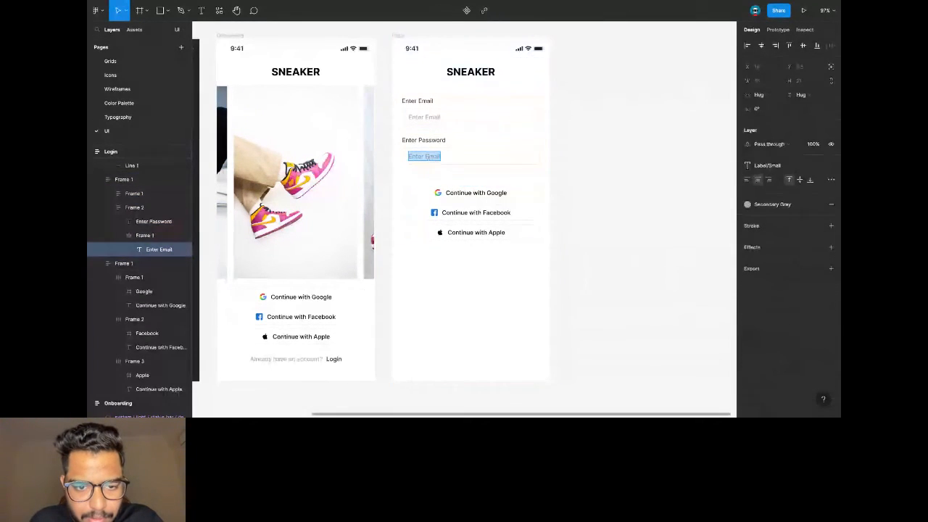
pyautogui.doubleClick(426, 156)
pyautogui.write('Password')
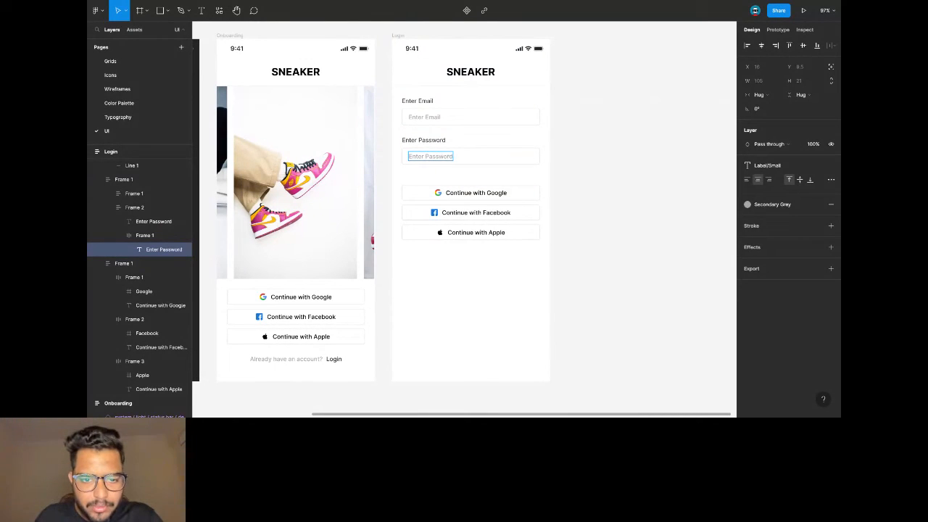
# Apply the Paragraph Small text style to the Enter Password placeholder.
pyautogui.keyDown('ctrl'); pyautogui.click(426, 118); pyautogui.keyUp('ctrl')
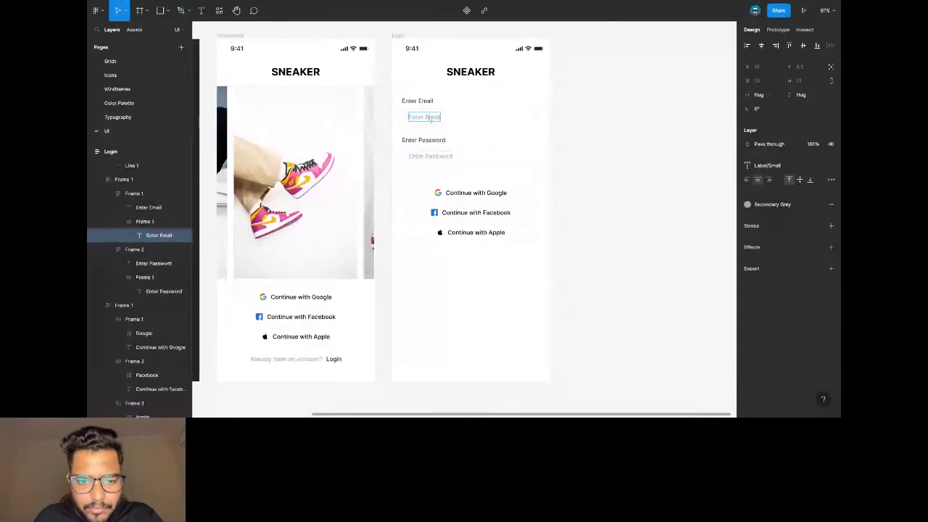
pyautogui.click(766, 166)
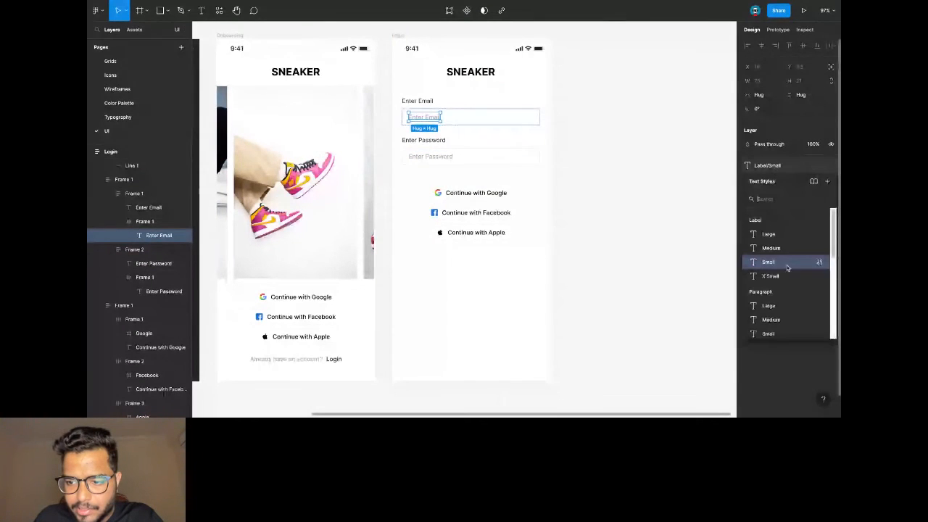
pyautogui.press('Escape')
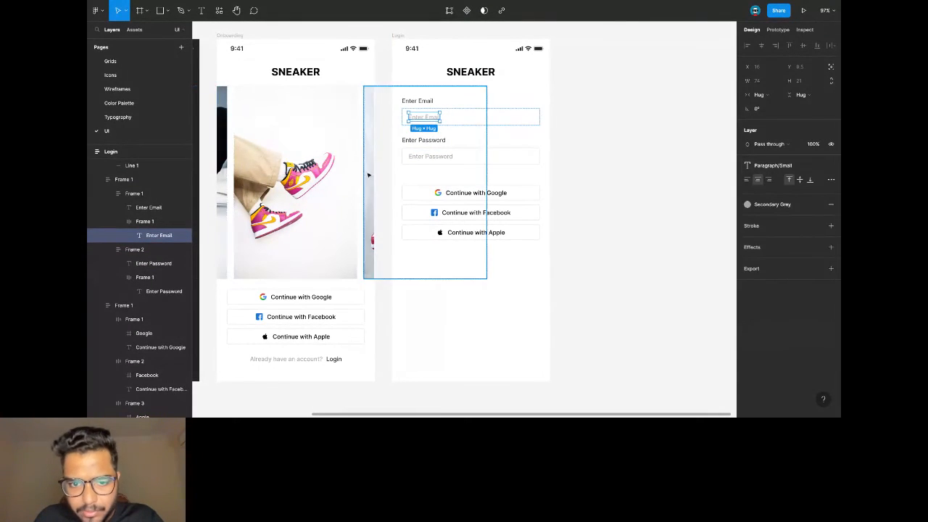
pyautogui.keyDown('ctrl'); pyautogui.click(430, 156); pyautogui.keyUp('ctrl')
pyautogui.click(767, 166)
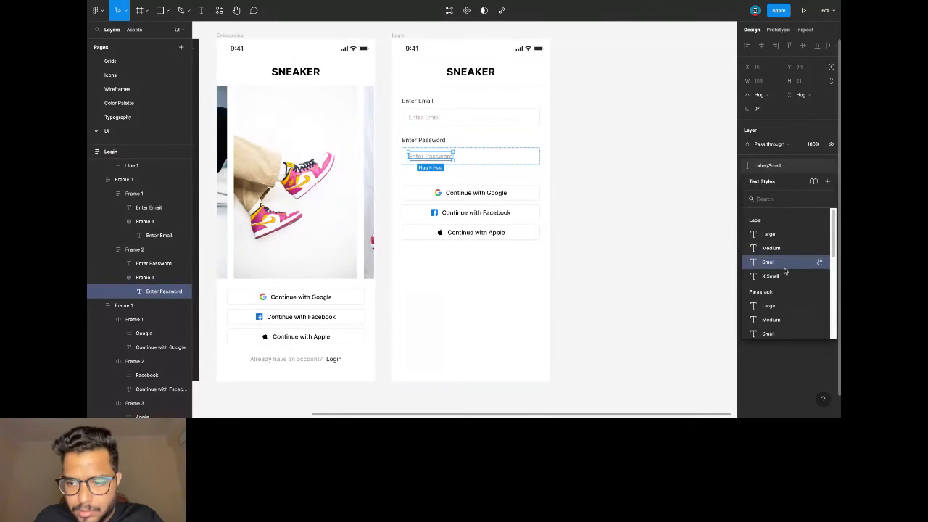
pyautogui.scroll(-1, 780, 327)
pyautogui.click(822, 275)
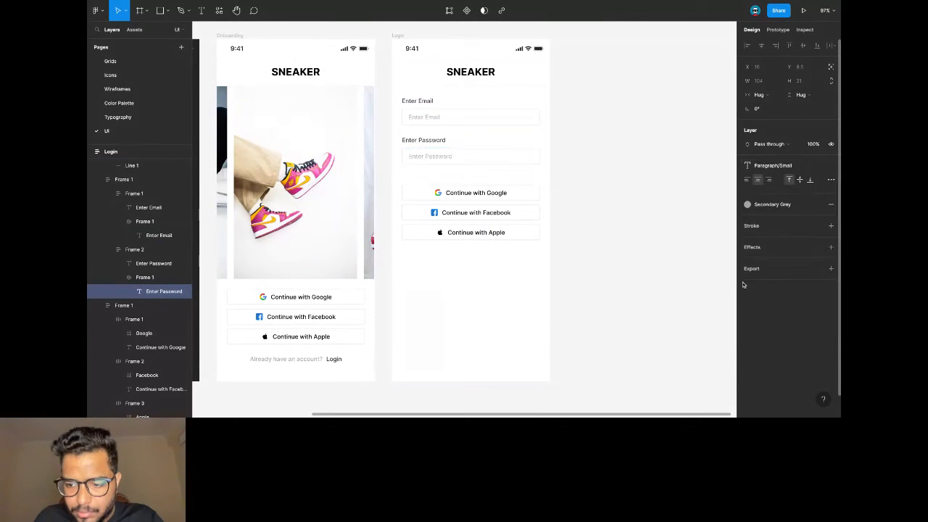
pyautogui.click(594, 135)
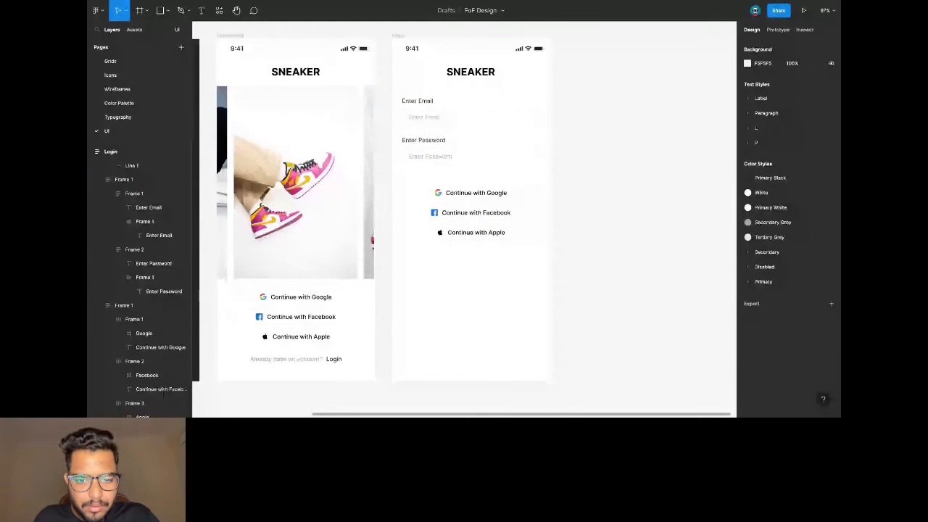
# Paste a copy of the Google button into the form, remove its icon and relabel it 'Login'.
pyautogui.click(458, 195)
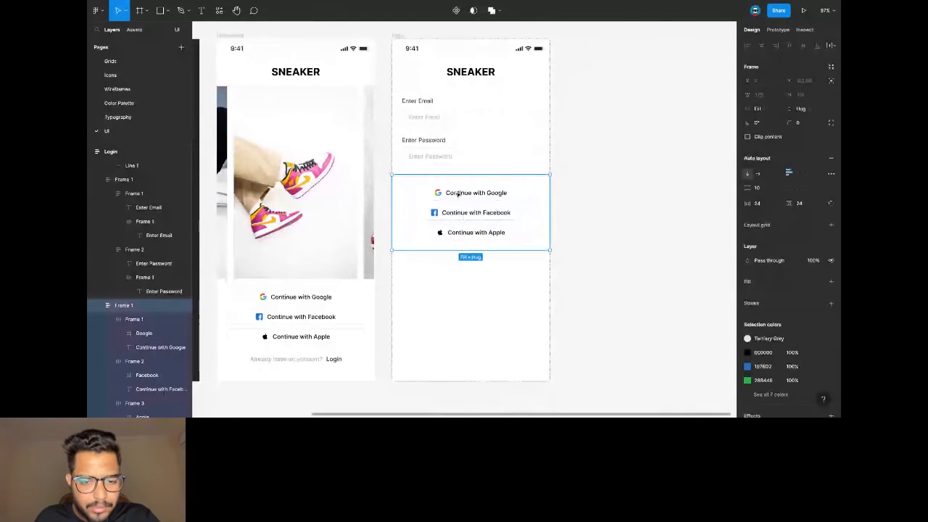
pyautogui.click(458, 194)
pyautogui.click(434, 157)
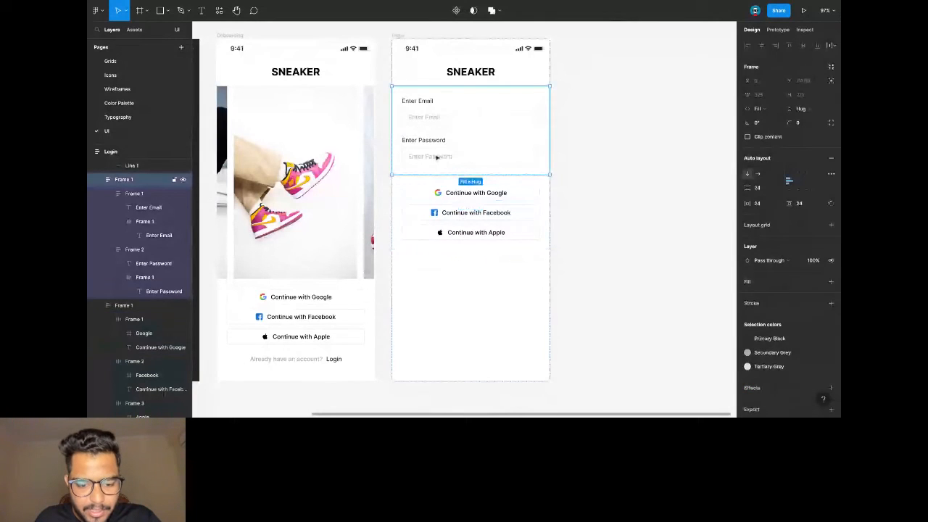
pyautogui.hotkey('ctrl', 'v')
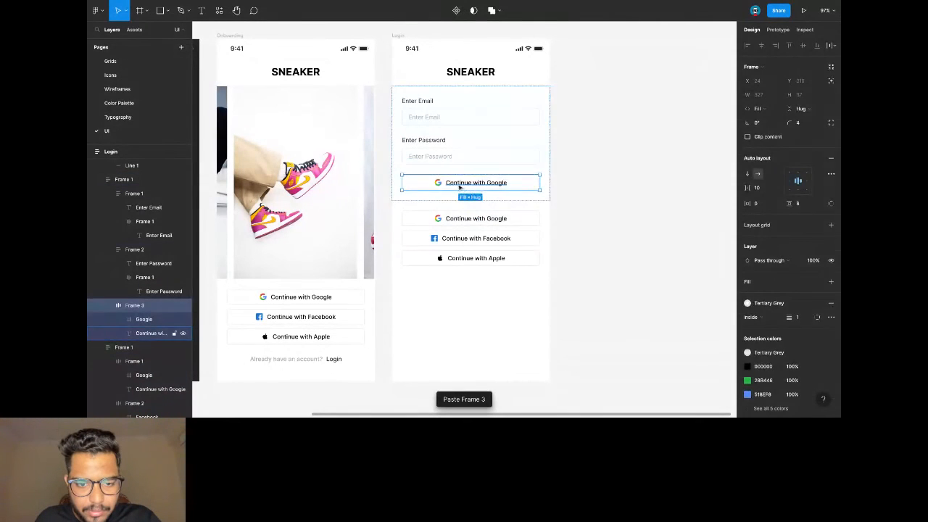
pyautogui.doubleClick(468, 183)
pyautogui.click(438, 183)
pyautogui.press('Delete')
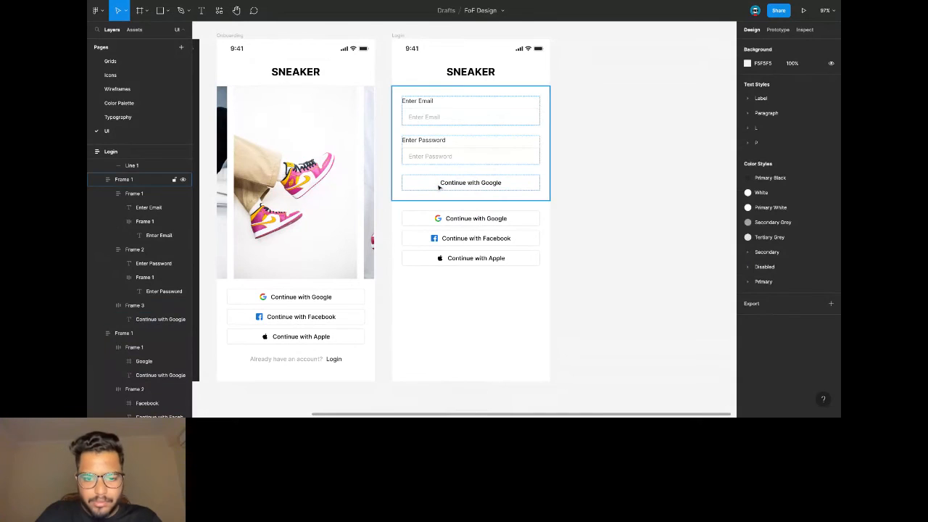
pyautogui.doubleClick(443, 184)
pyautogui.press('Return')
pyautogui.write('Login')
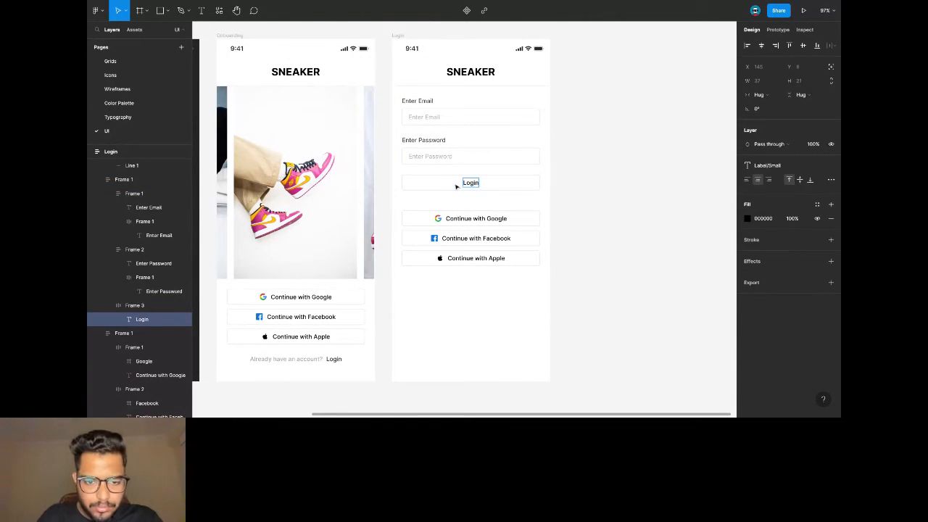
pyautogui.press('Escape')
pyautogui.press('Escape')
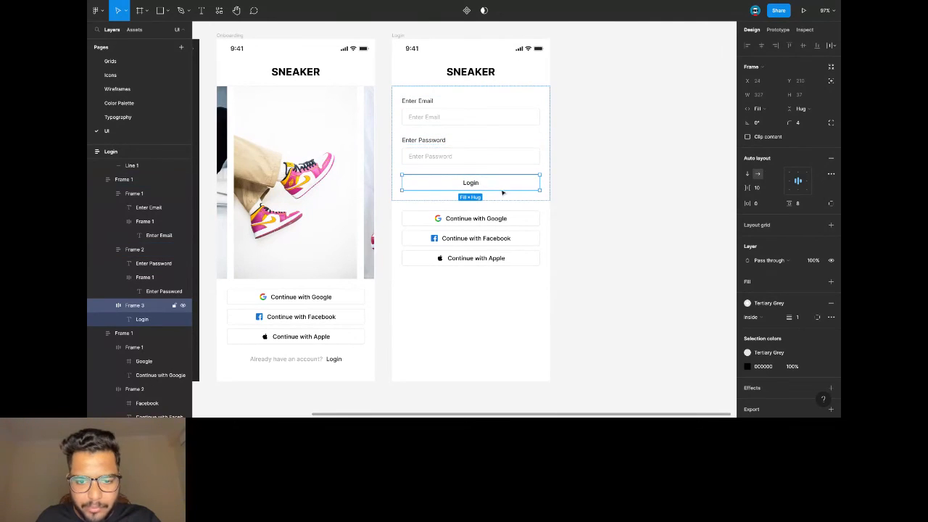
# Give the Login button a Tertiary Grey fill and make its label Secondary Grey.
pyautogui.scroll(-2, 777, 282)
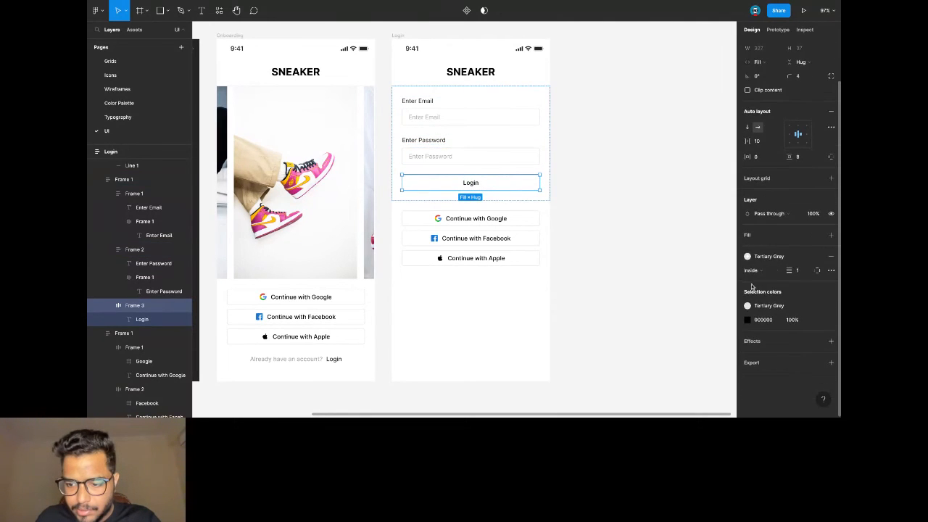
pyautogui.click(768, 243)
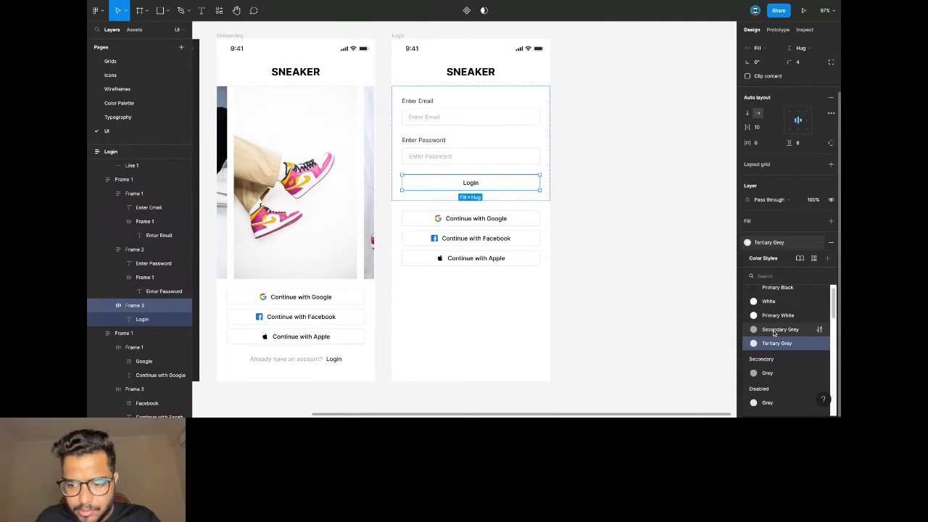
pyautogui.click(775, 343)
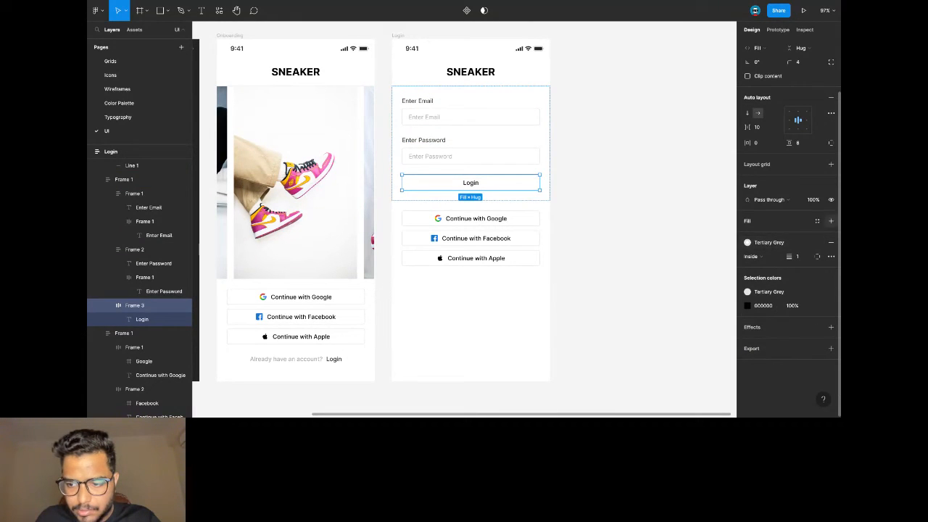
pyautogui.click(831, 220)
pyautogui.click(748, 235)
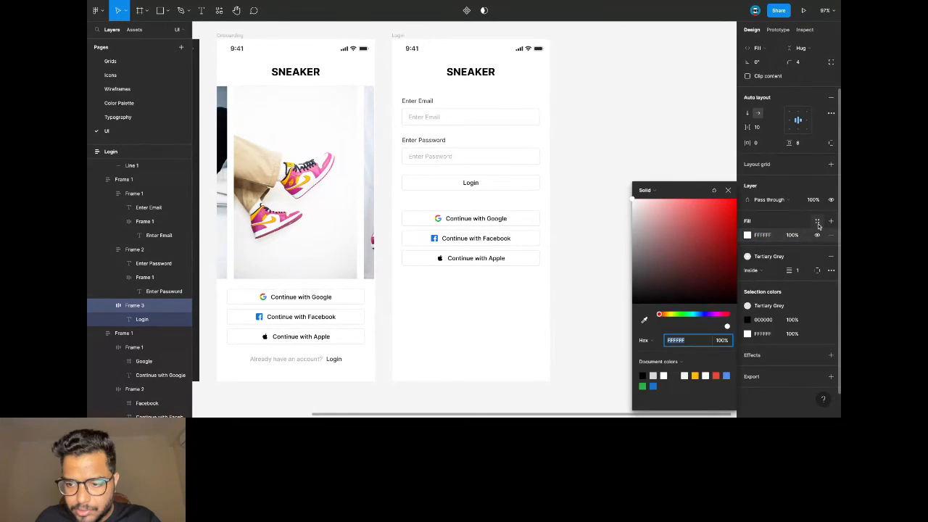
pyautogui.click(817, 221)
pyautogui.click(779, 316)
pyautogui.click(471, 182)
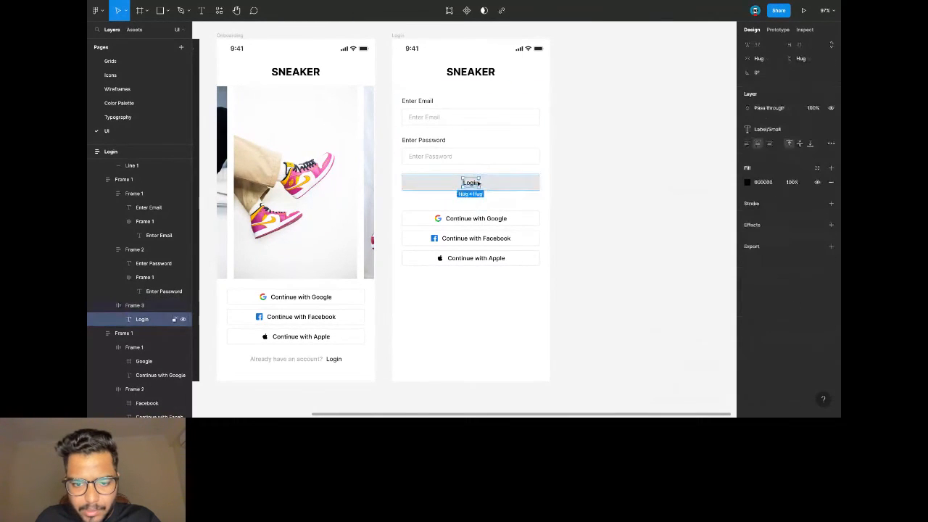
pyautogui.click(814, 169)
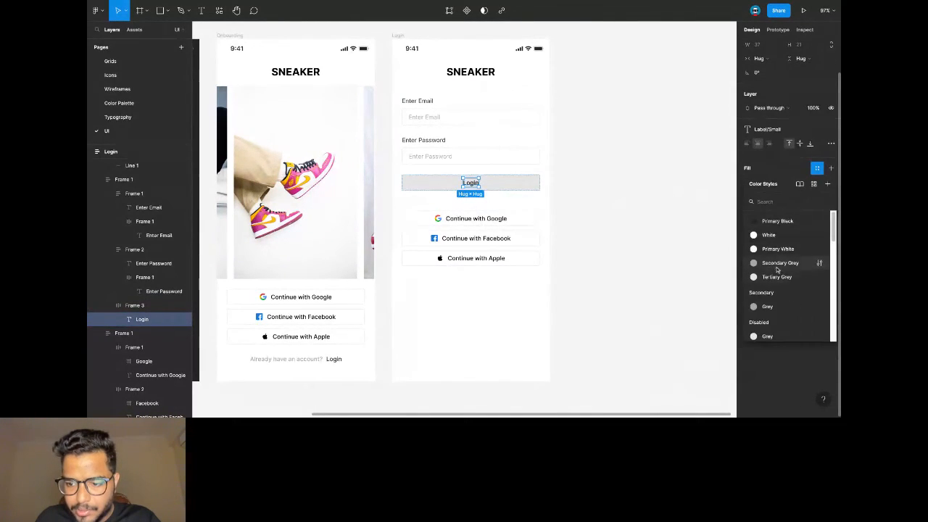
pyautogui.click(777, 263)
pyautogui.click(584, 180)
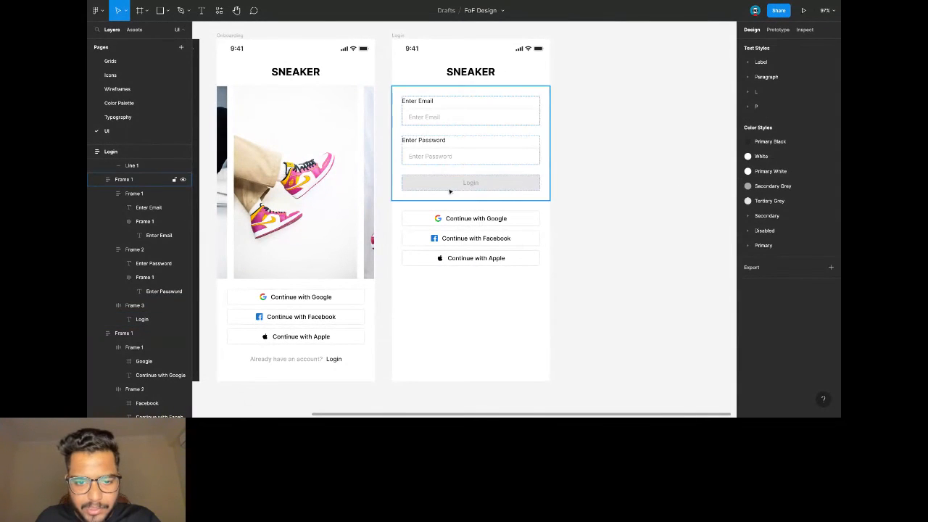
pyautogui.click(429, 142)
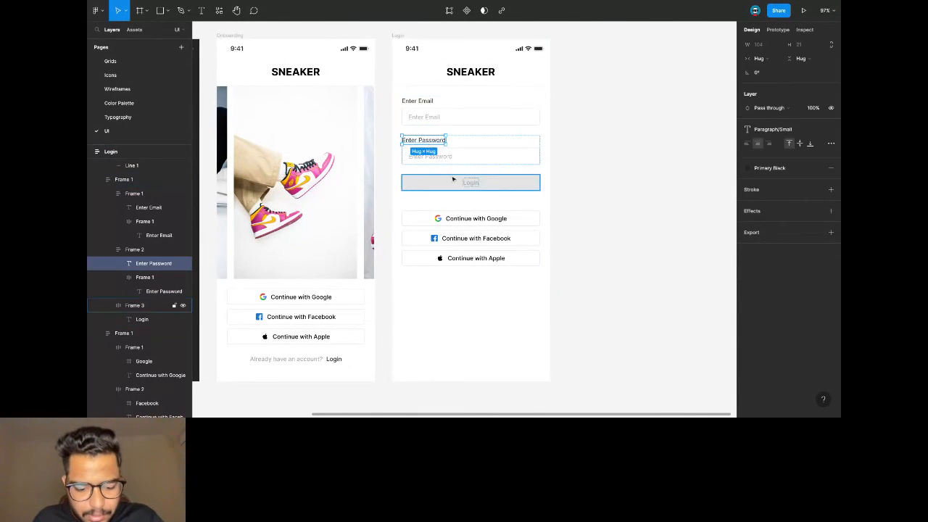
# Paste a copy of the Enter Password label below the Login button and centre it horizontally.
pyautogui.click(494, 147)
pyautogui.click(476, 217)
pyautogui.hotkey('ctrl', 'v')
pyautogui.press('Up')
pyautogui.press('Up')
pyautogui.press('Up')
pyautogui.press('Escape')
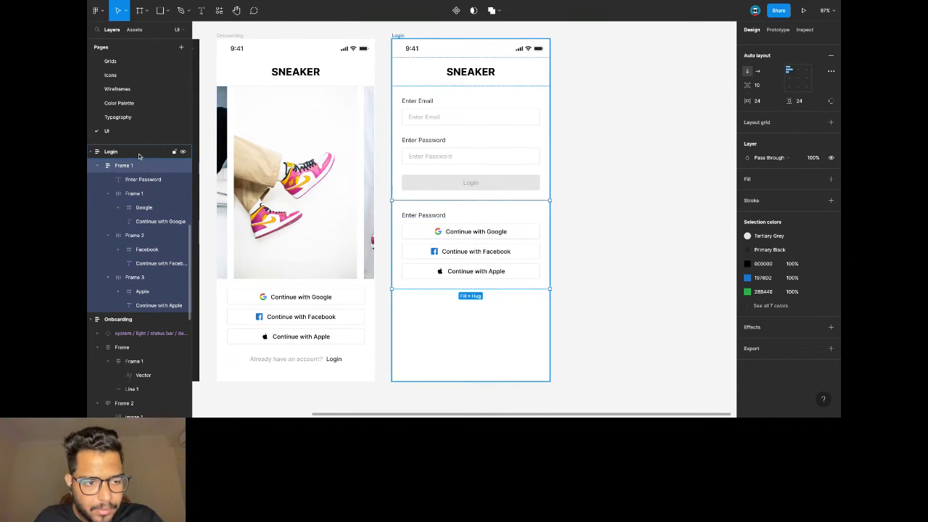
pyautogui.click(167, 183)
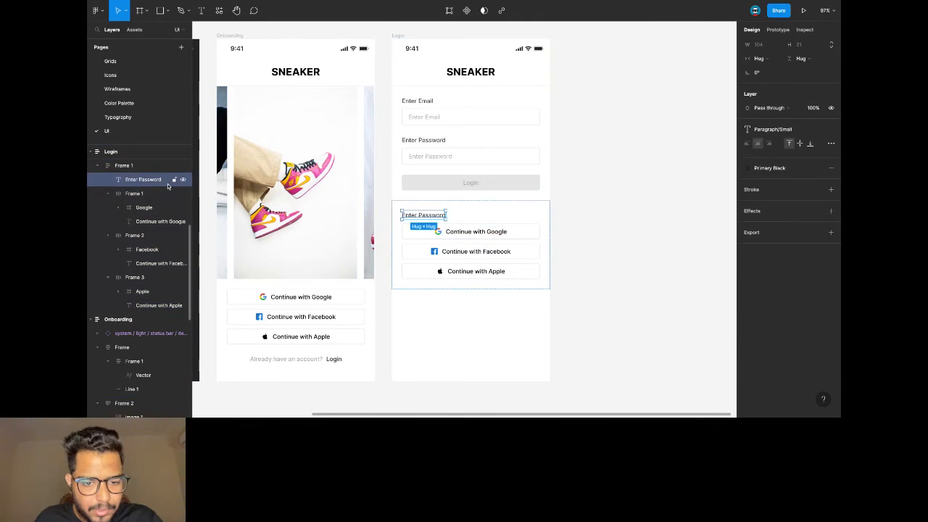
pyautogui.moveTo(423, 214); pyautogui.dragTo(459, 180)
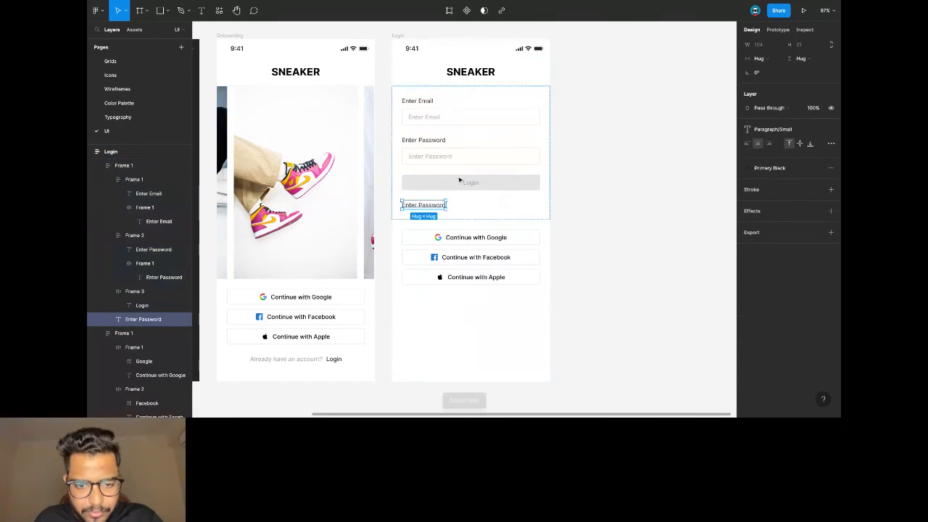
pyautogui.click(538, 207)
pyautogui.click(800, 125)
# Change the copied label to 'OR' in the Label/Small style with grey colour.
pyautogui.doubleClick(471, 205)
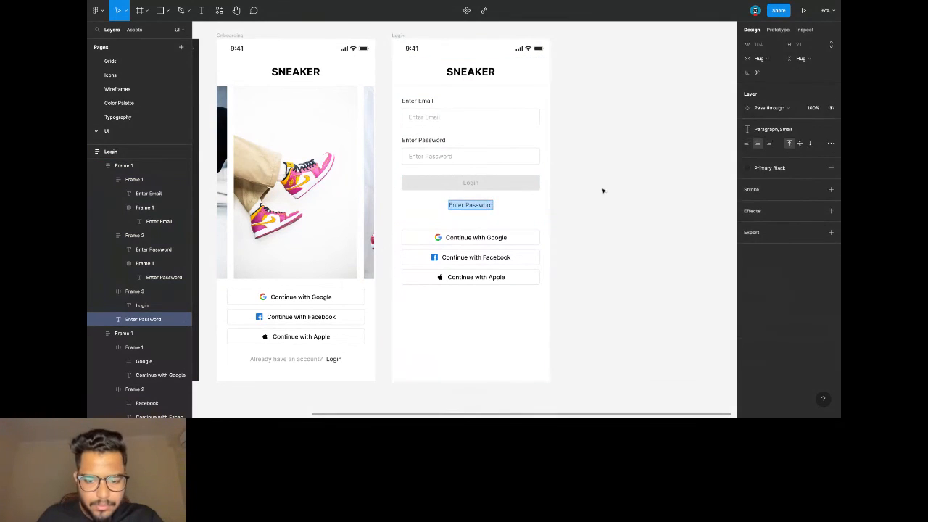
pyautogui.write('OR')
pyautogui.press('Escape')
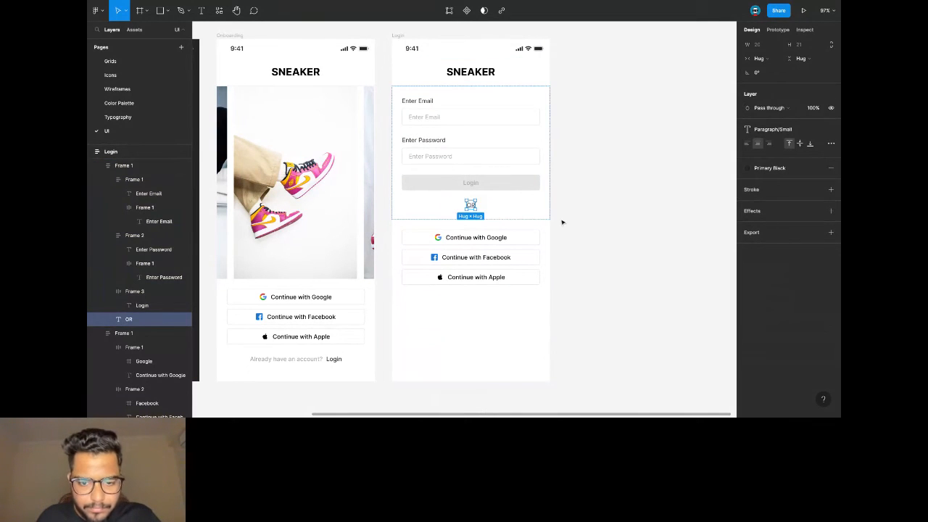
pyautogui.click(776, 129)
pyautogui.click(779, 178)
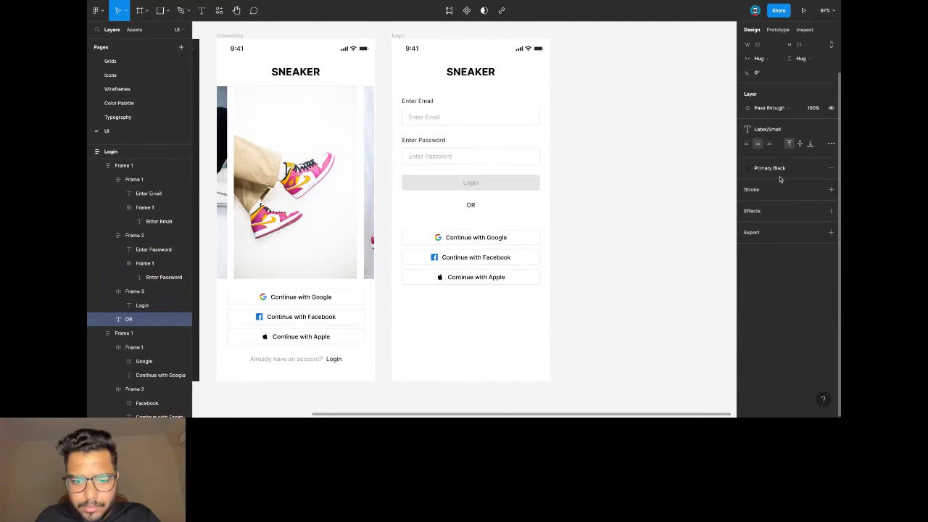
pyautogui.click(749, 167)
pyautogui.click(771, 258)
# Set the social sign-in buttons group's top padding to 0.
pyautogui.click(518, 250)
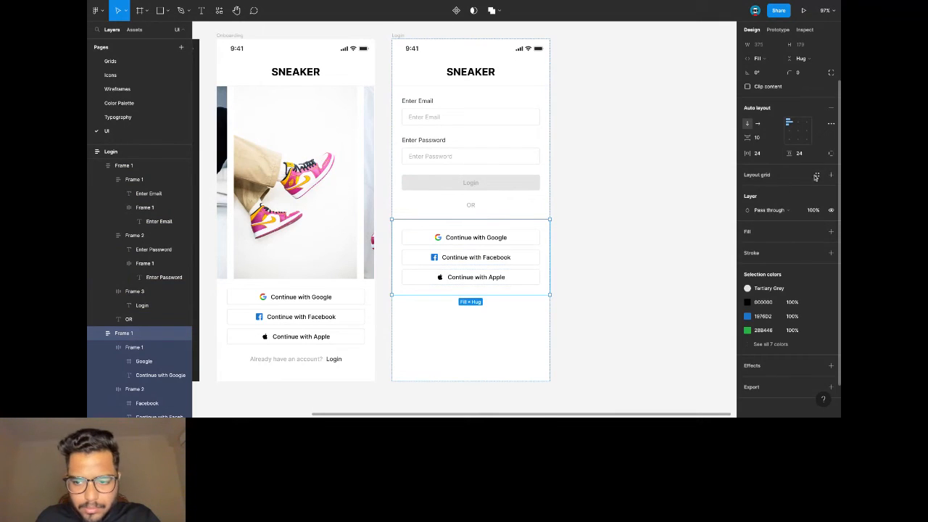
pyautogui.click(829, 155)
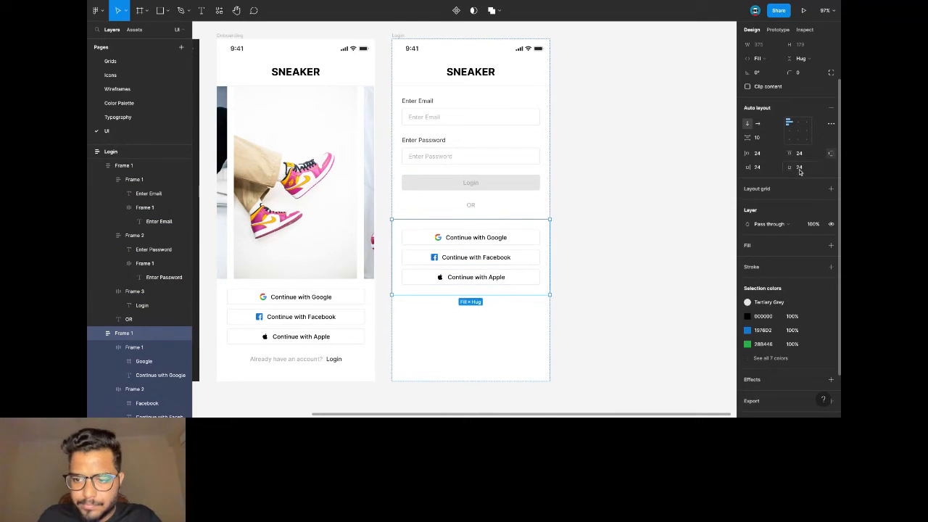
pyautogui.click(802, 155)
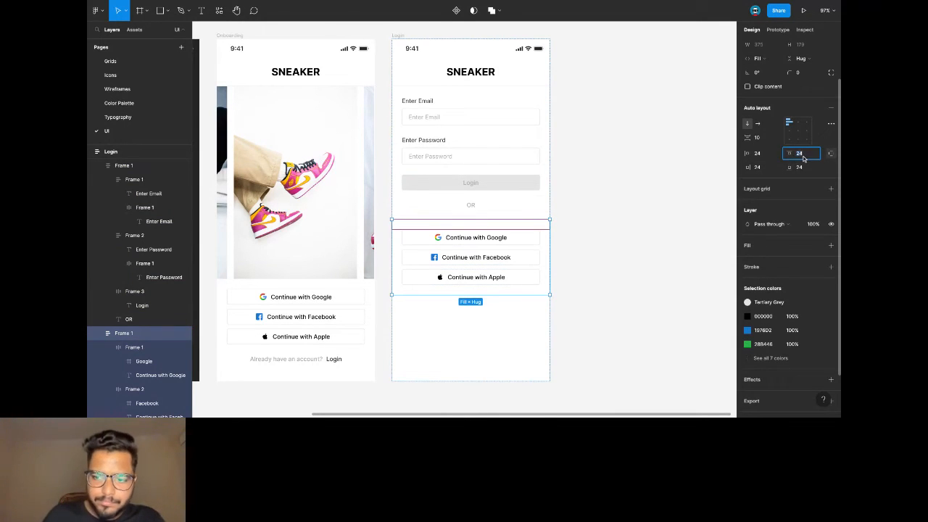
pyautogui.write('0')
pyautogui.press('Return')
pyautogui.click(661, 173)
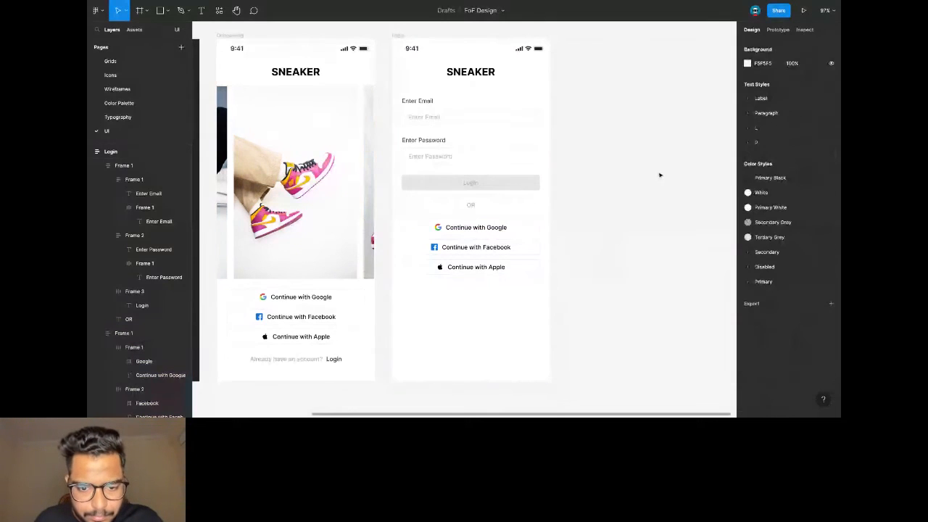
pyautogui.scroll(-3, 628, 176)
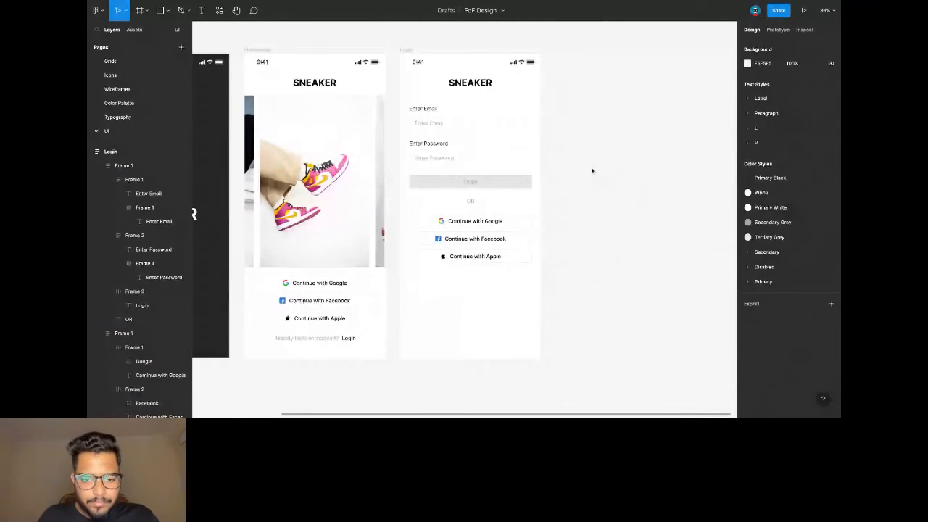
pyautogui.scroll(-2, 588, 163)
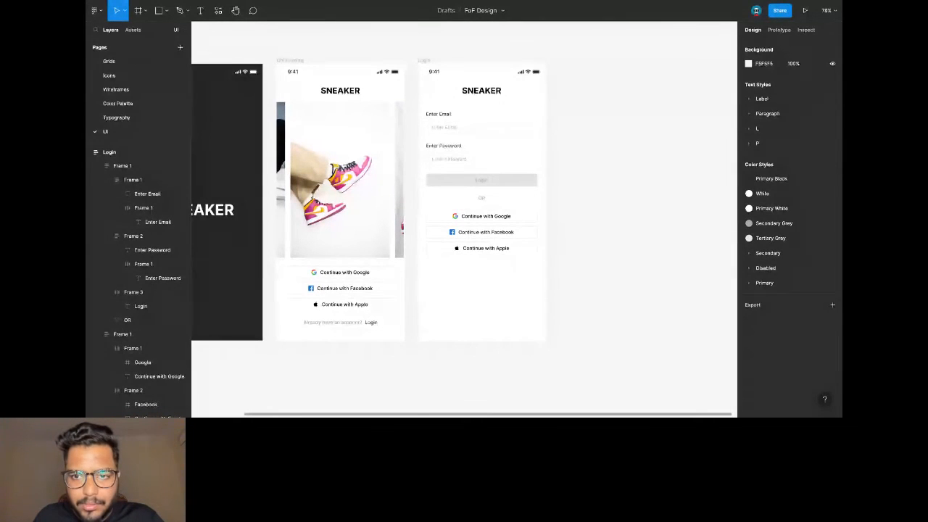
pyautogui.hscroll(2, 545, 125)
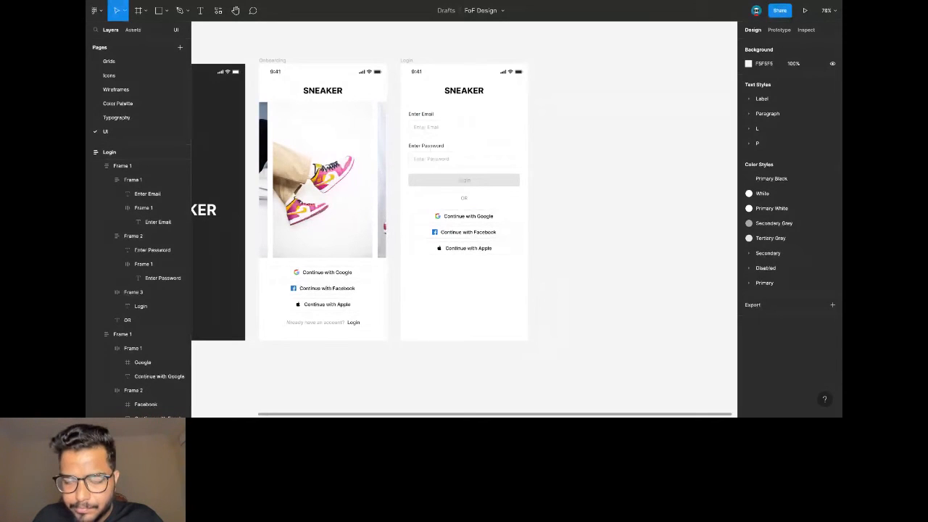
pyautogui.click(410, 62)
# Duplicate the Login screen and fill its email field with a sample address in Label/Small, Primary Black.
pyautogui.hotkey('ctrl', 'v')
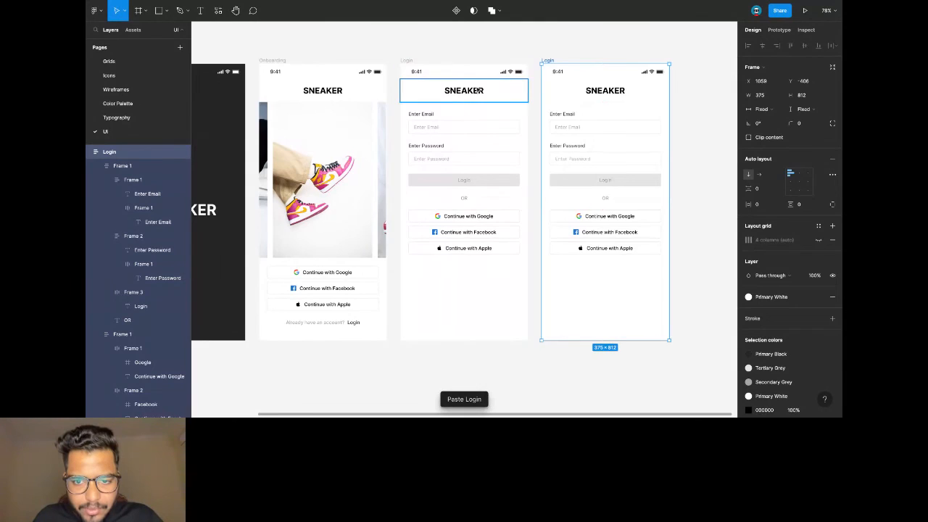
pyautogui.hscroll(5, 507, 145)
pyautogui.doubleClick(482, 127)
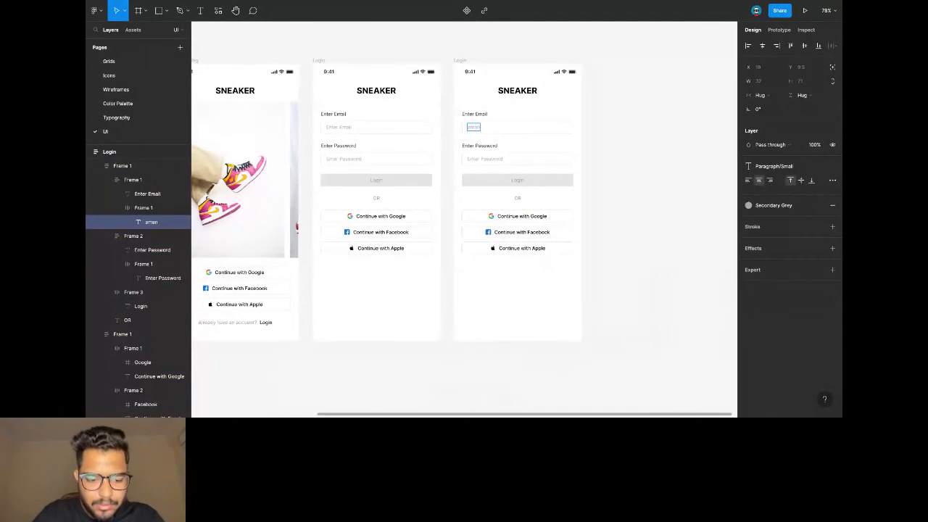
pyautogui.press('Escape')
pyautogui.scroll(3, 569, 131)
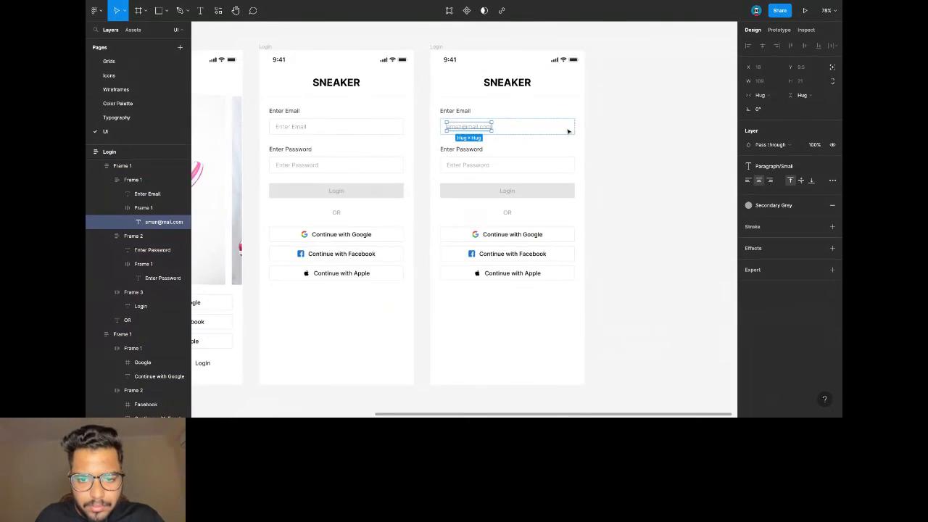
pyautogui.scroll(3, 568, 132)
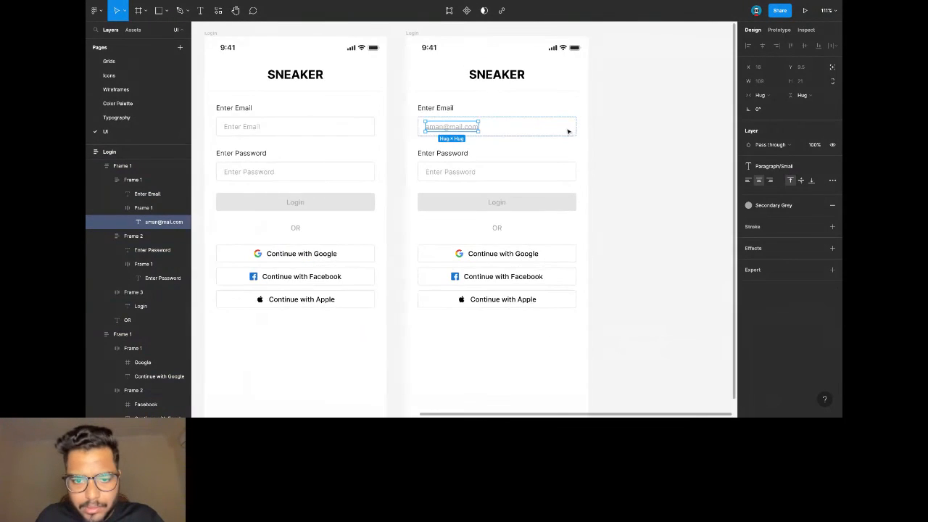
pyautogui.click(773, 167)
pyautogui.scroll(2, 780, 266)
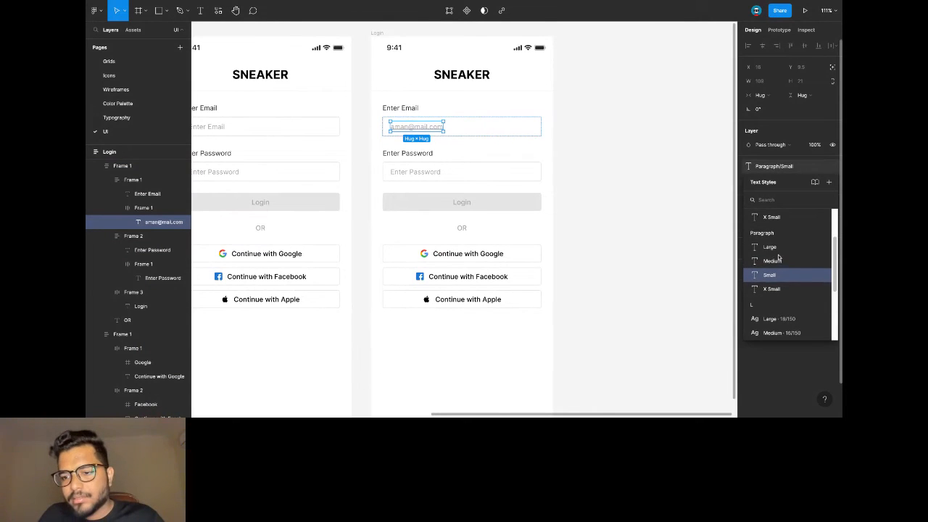
pyautogui.click(785, 225)
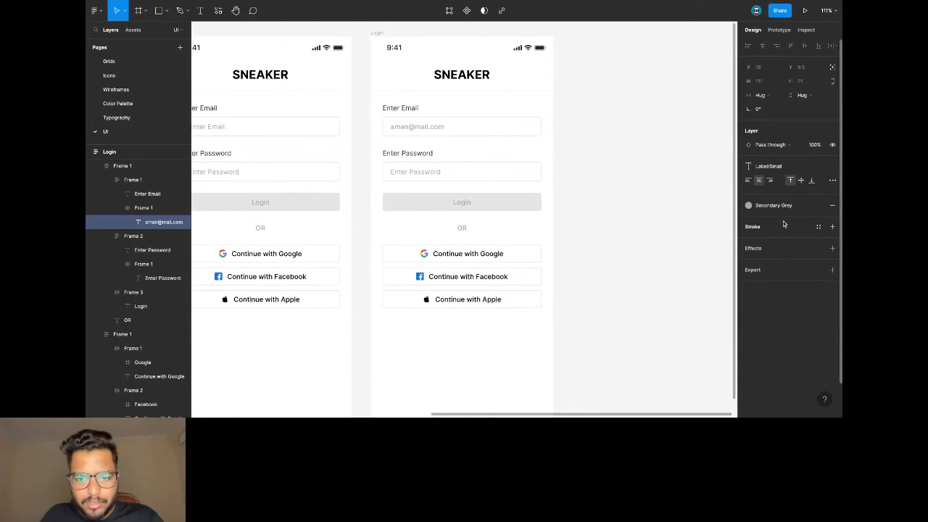
pyautogui.click(748, 206)
pyautogui.click(777, 261)
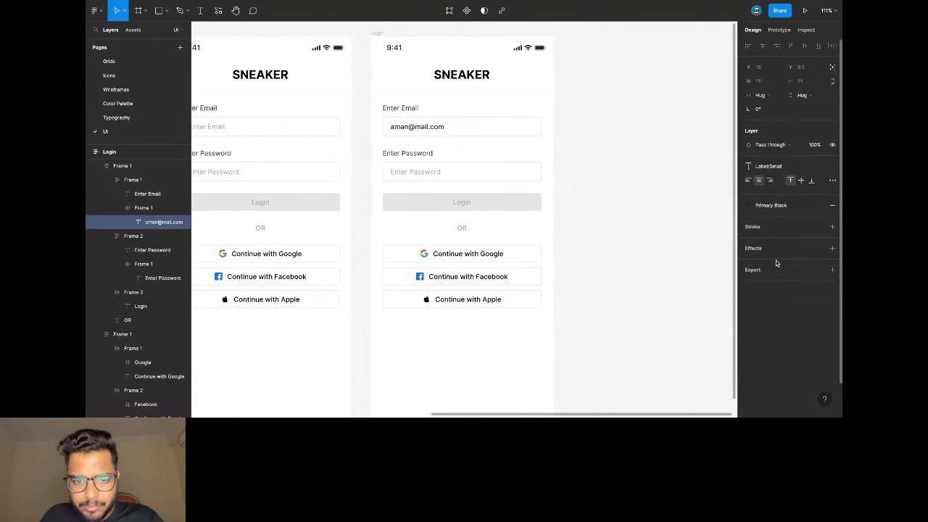
# Style the password text Label/Small, Primary Black and replace it with a masked '****************' password.
pyautogui.click(426, 174)
pyautogui.click(774, 166)
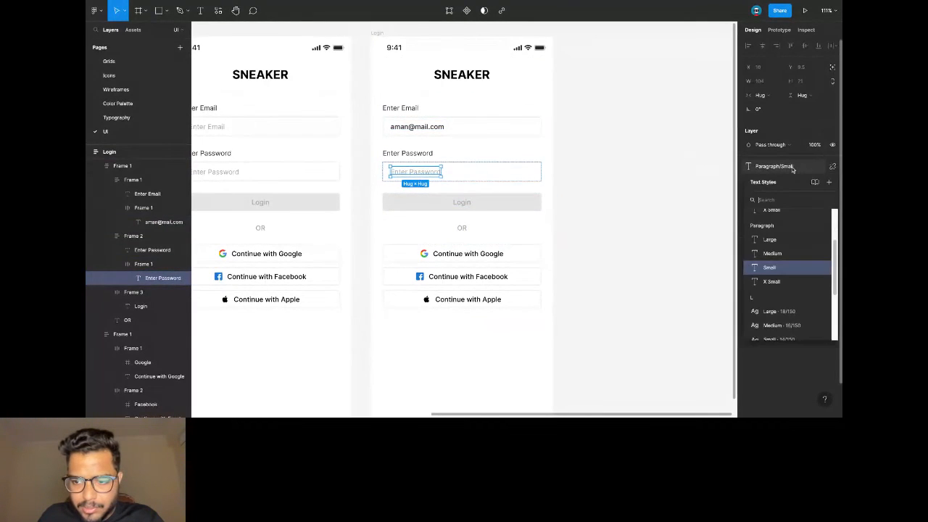
pyautogui.click(436, 133)
pyautogui.click(428, 154)
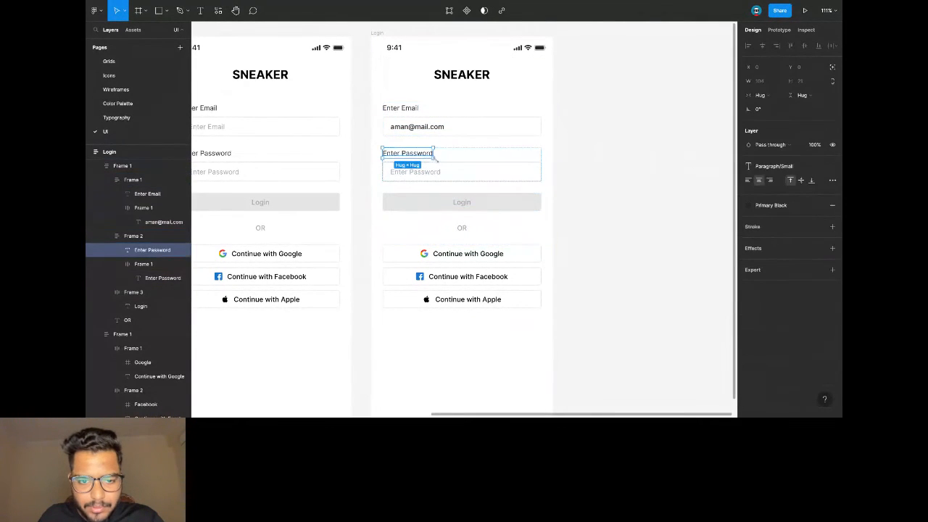
pyautogui.click(434, 172)
pyautogui.click(774, 166)
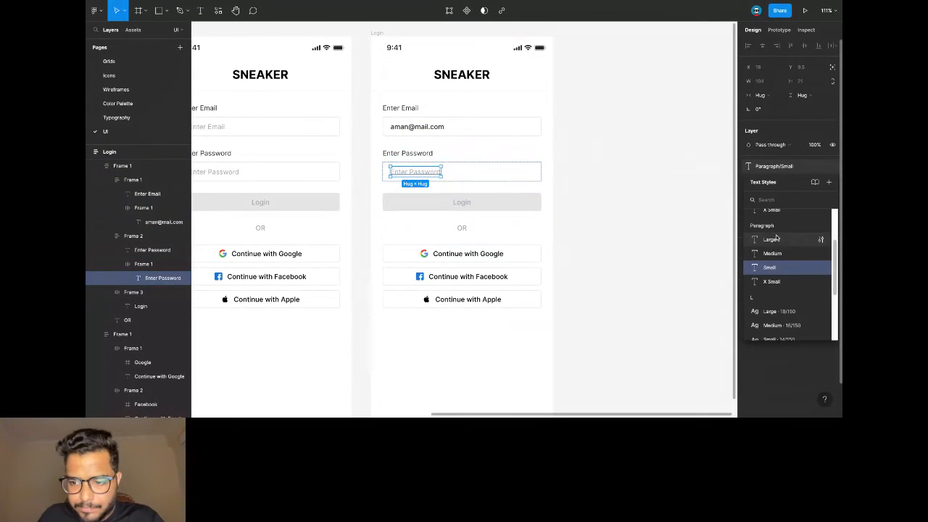
pyautogui.click(774, 213)
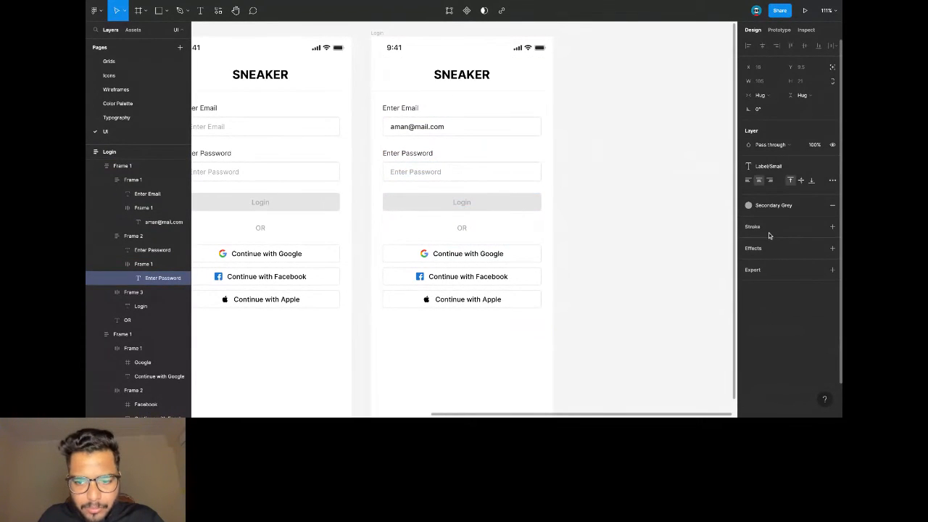
pyautogui.click(771, 210)
pyautogui.click(779, 258)
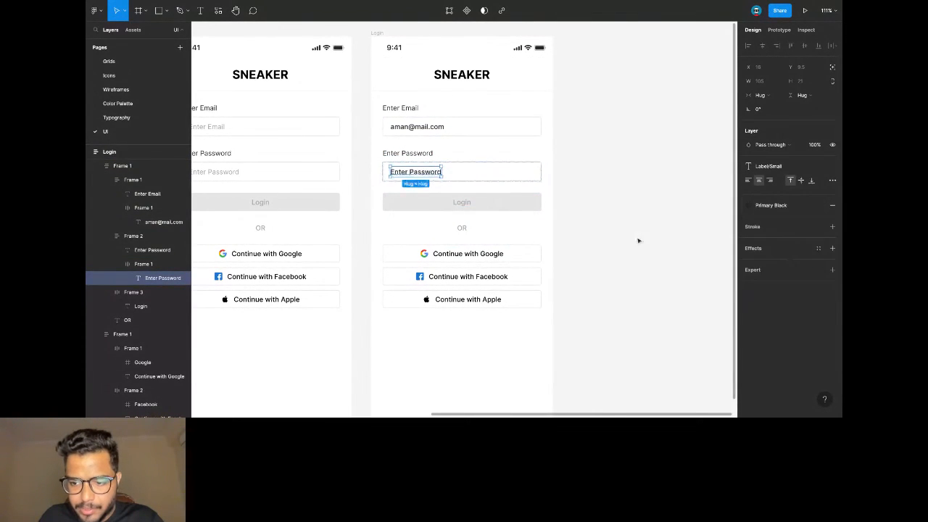
pyautogui.doubleClick(427, 174)
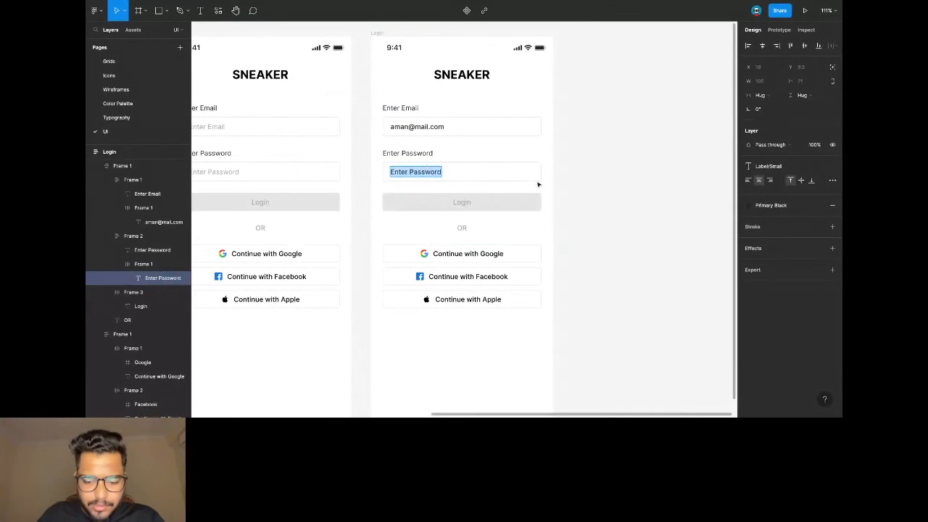
pyautogui.write('****************')
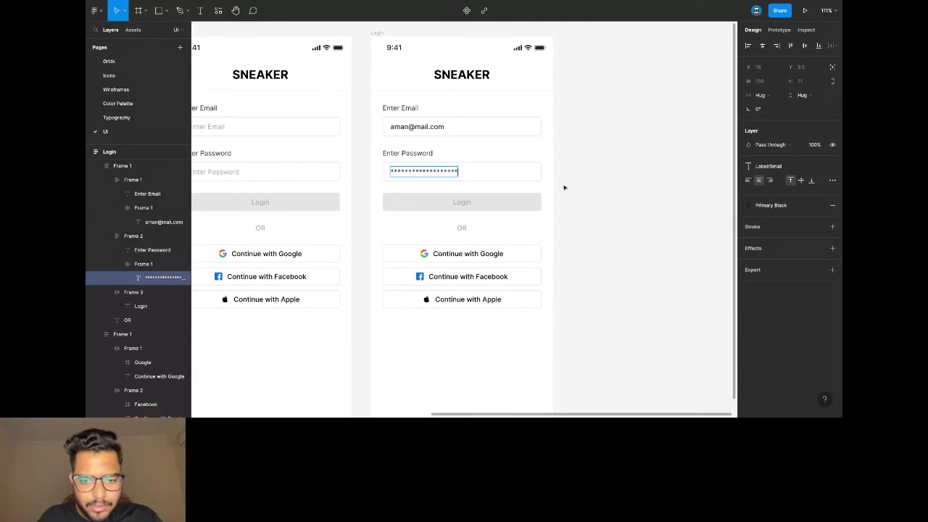
# Fill the Login button Primary Black and make its Login label White.
pyautogui.click(524, 200)
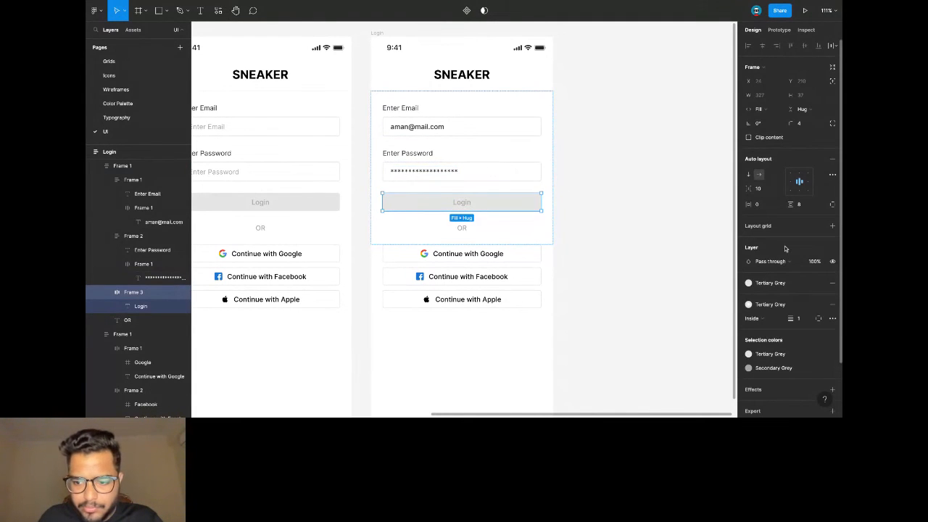
pyautogui.scroll(-1, 784, 245)
pyautogui.click(765, 270)
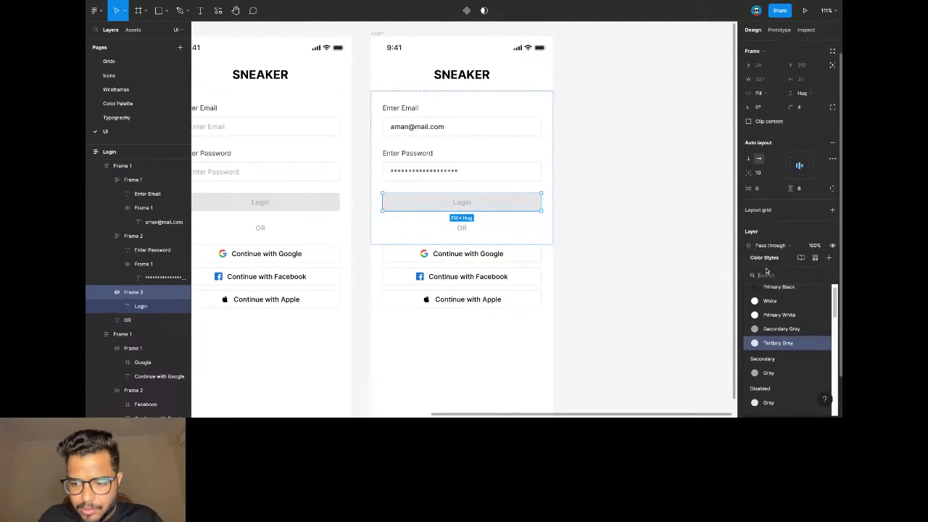
pyautogui.click(773, 290)
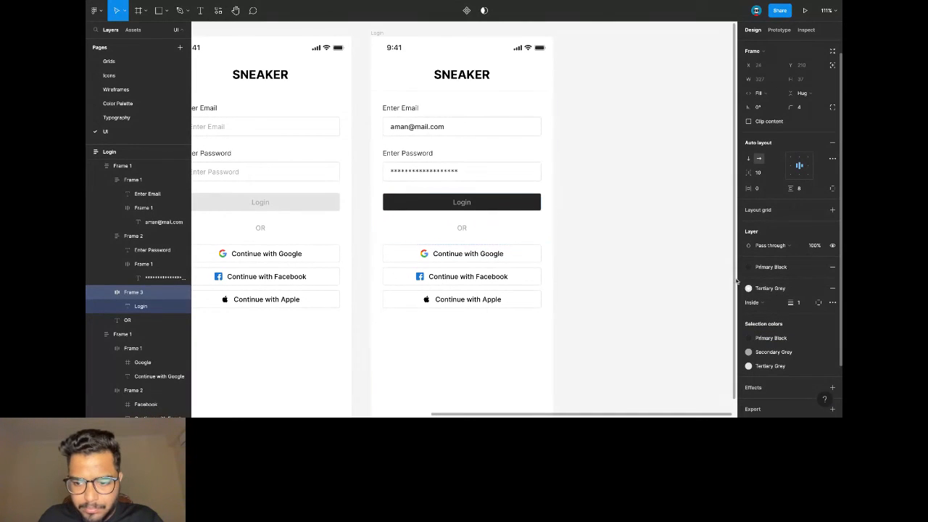
pyautogui.click(461, 202)
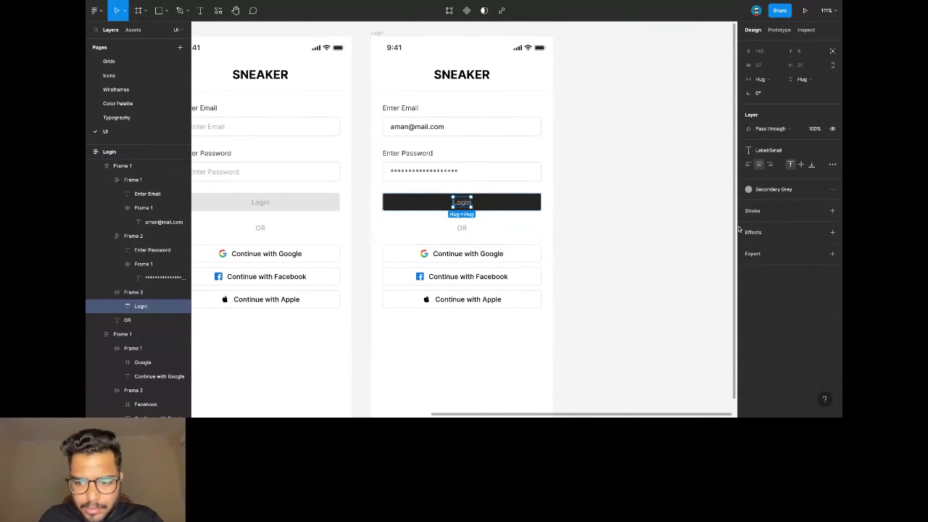
pyautogui.click(771, 189)
pyautogui.click(763, 255)
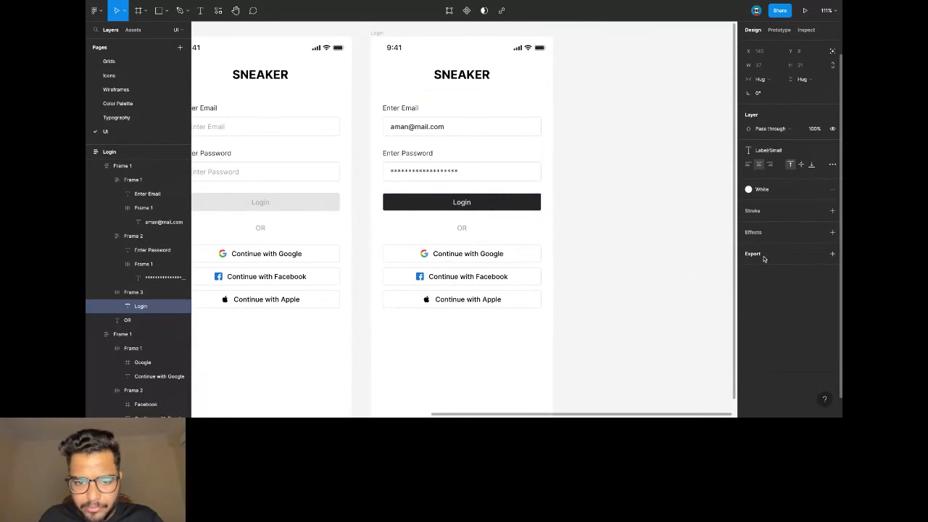
pyautogui.click(634, 215)
pyautogui.scroll(-5, 634, 215)
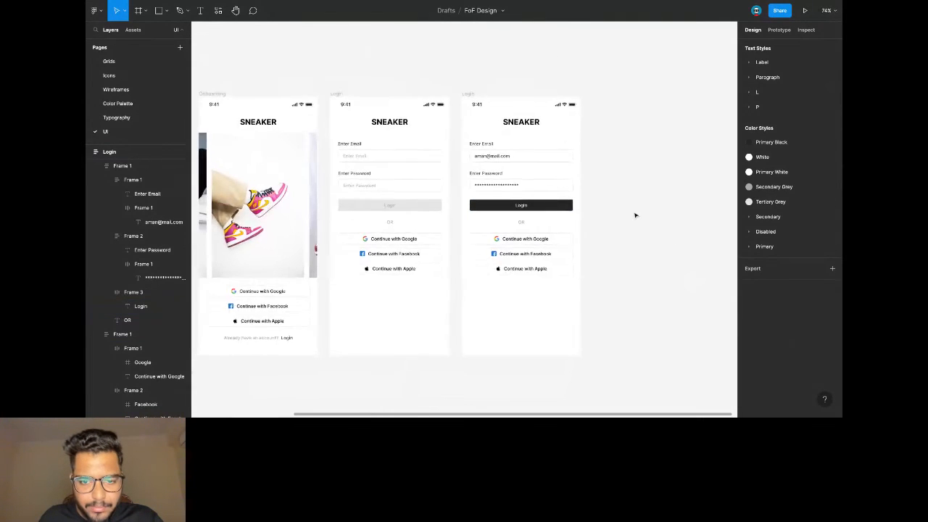
pyautogui.hscroll(2, 634, 215)
pyautogui.scroll(2, 571, 206)
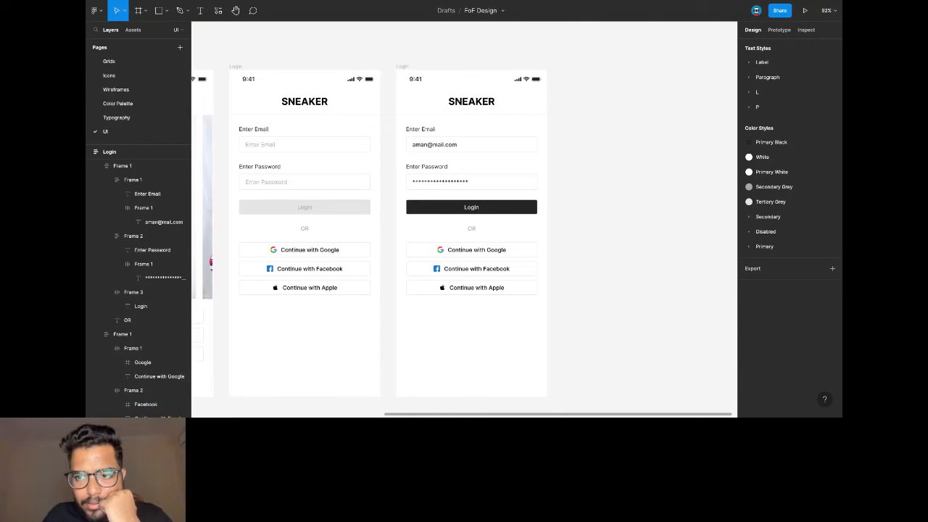
pyautogui.scroll(-1, 568, 66)
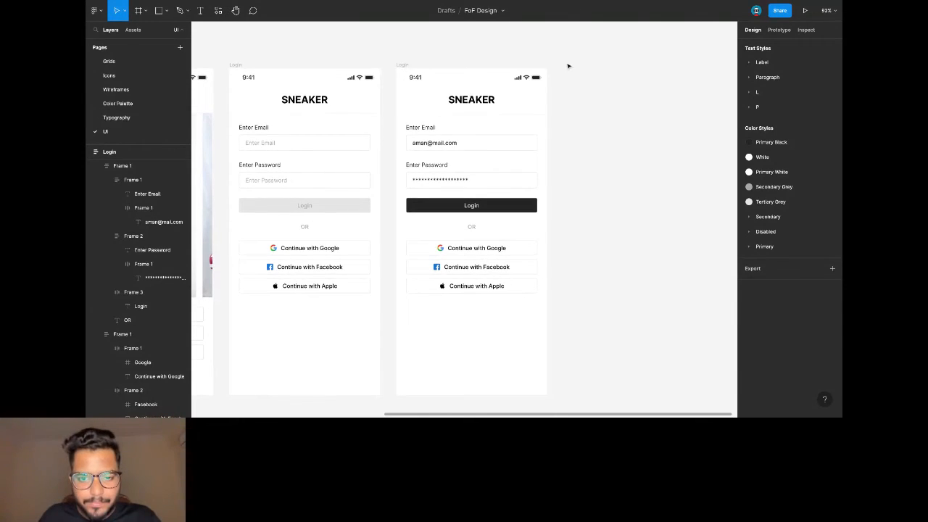
pyautogui.scroll(-2, 568, 66)
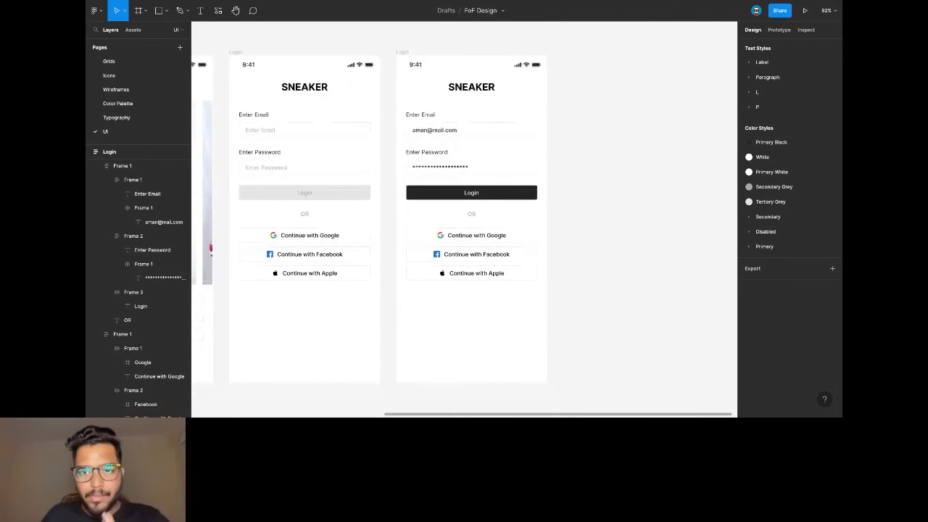
# Paste a copy of the filled Login screen and rename it 'Home'.
pyautogui.click(404, 54)
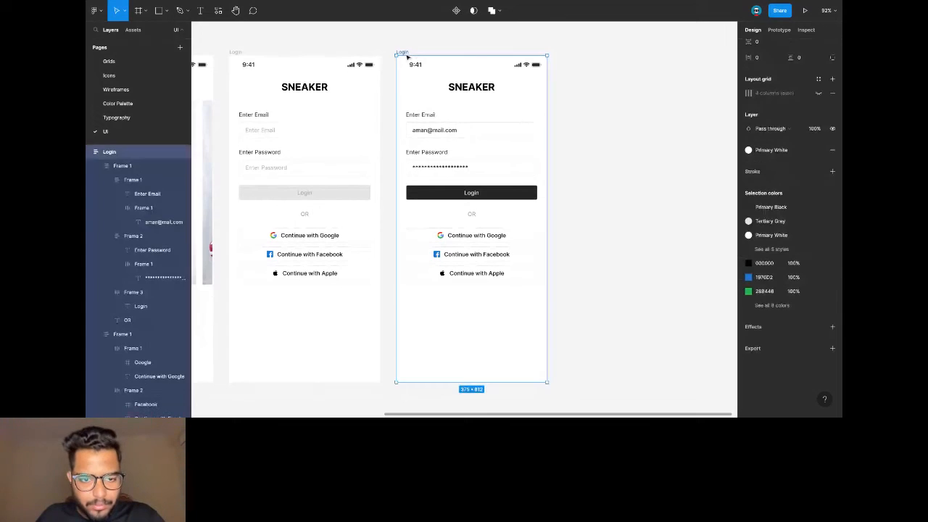
pyautogui.hotkey('ctrl', 'v')
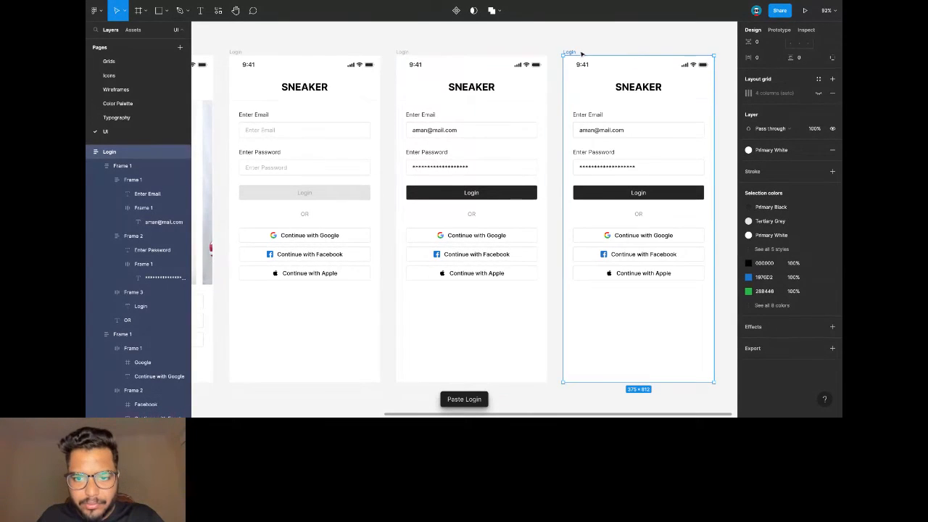
pyautogui.hscroll(5, 583, 56)
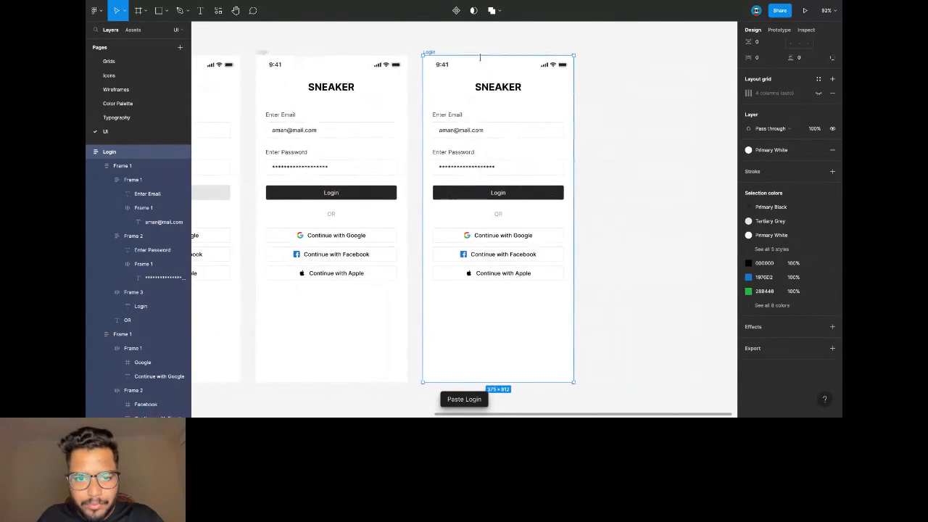
pyautogui.doubleClick(429, 52)
pyautogui.write('Home')
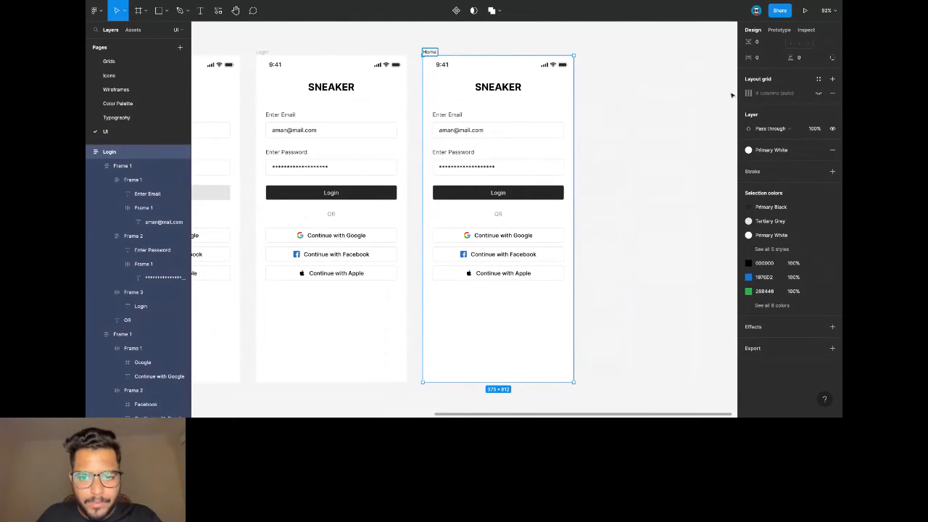
pyautogui.click(725, 94)
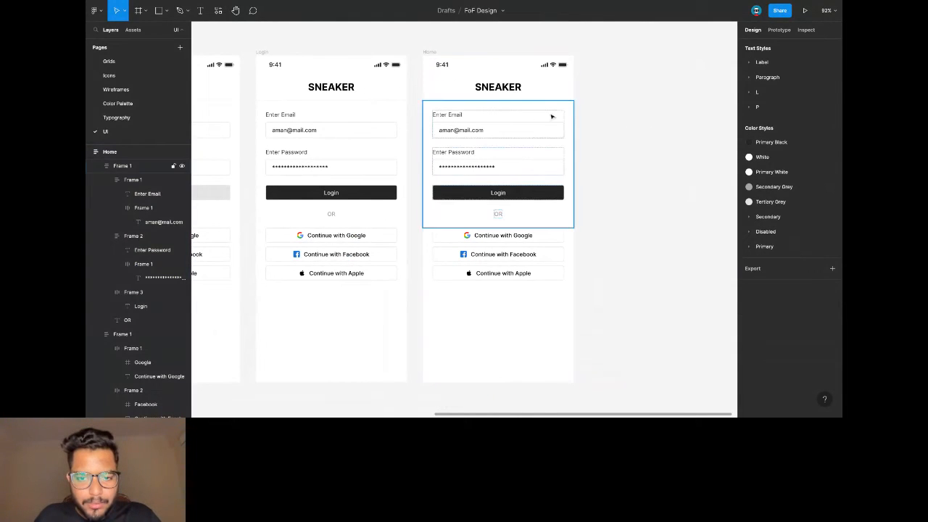
# Replace Home's SNEAKER header with the header containing menu and profile icons.
pyautogui.click(519, 96)
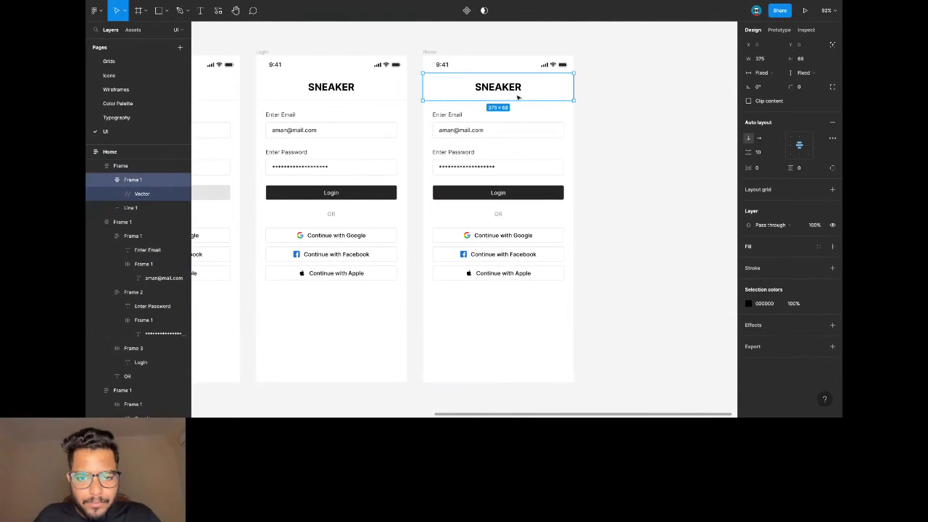
pyautogui.click(139, 167)
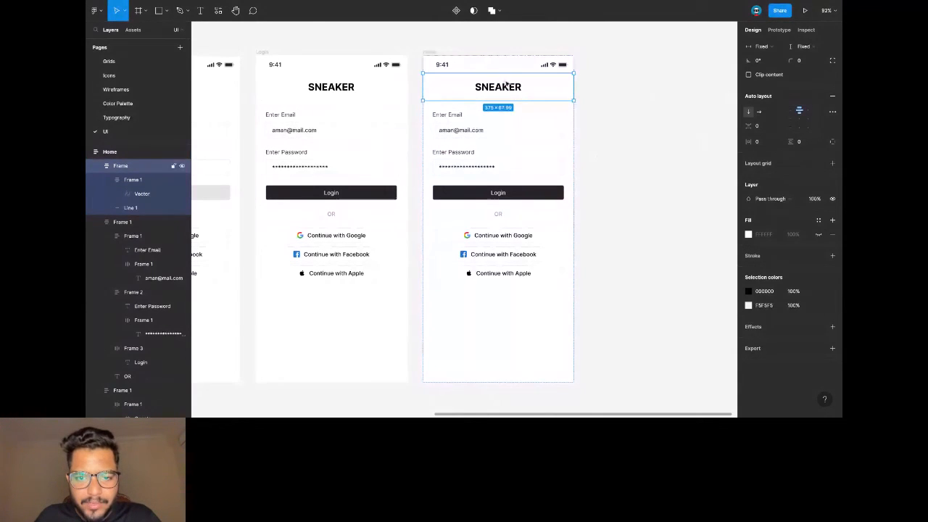
pyautogui.click(438, 68)
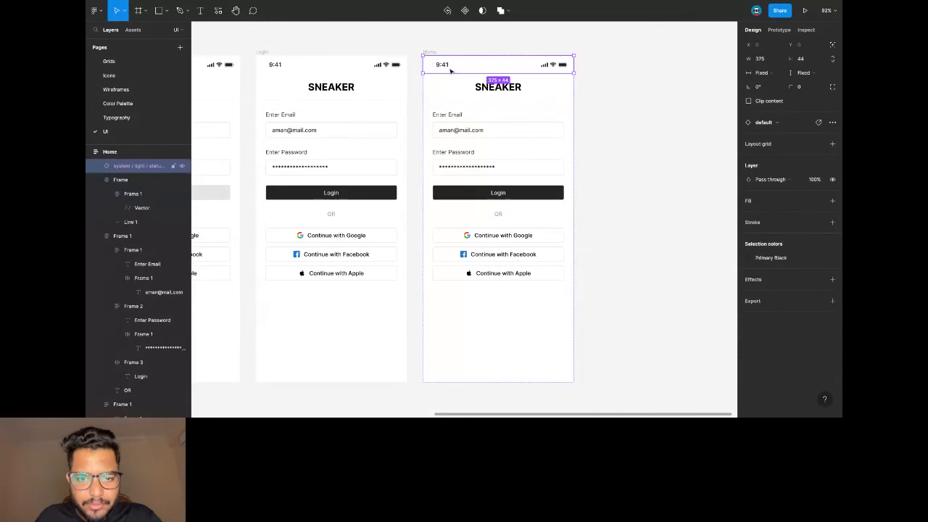
pyautogui.click(490, 89)
pyautogui.hotkey('ctrl', 'v')
pyautogui.hotkey('ctrl', 'z')
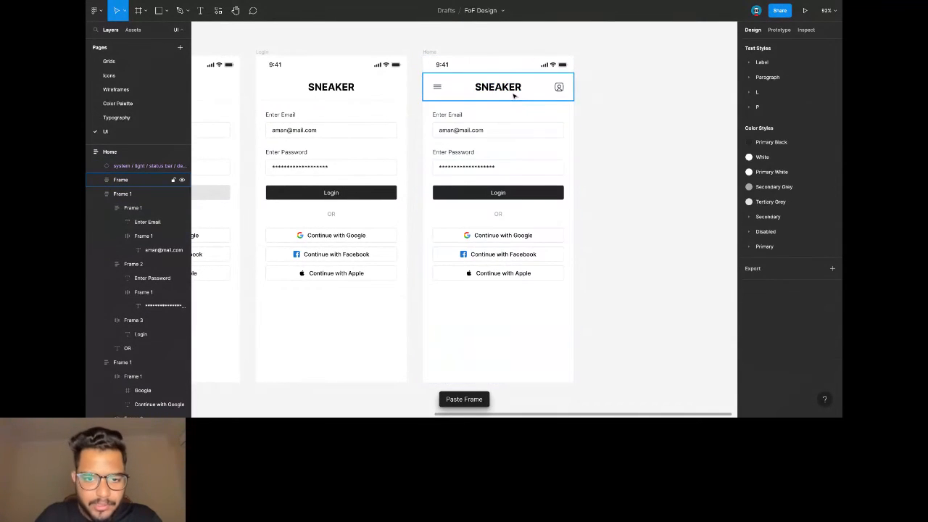
pyautogui.press('Escape')
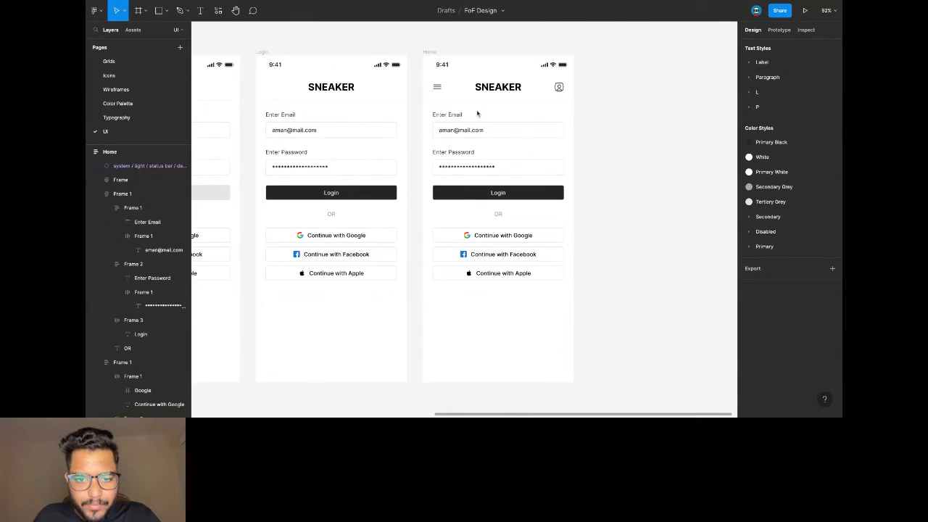
pyautogui.click(470, 125)
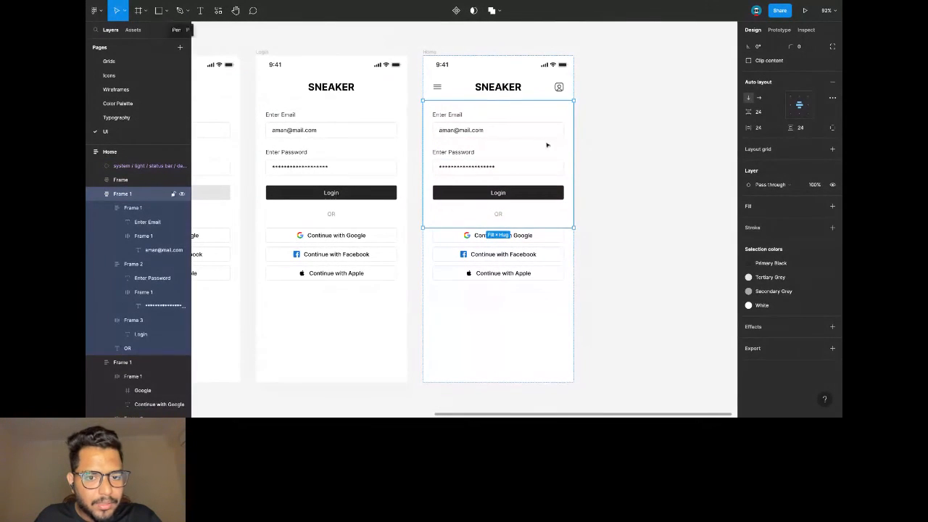
# After checking the Wireframes page, delete the Google, Facebook and Apple buttons frame from Home.
pyautogui.click(115, 89)
pyautogui.hscroll(3, 454, 161)
pyautogui.scroll(2, 472, 138)
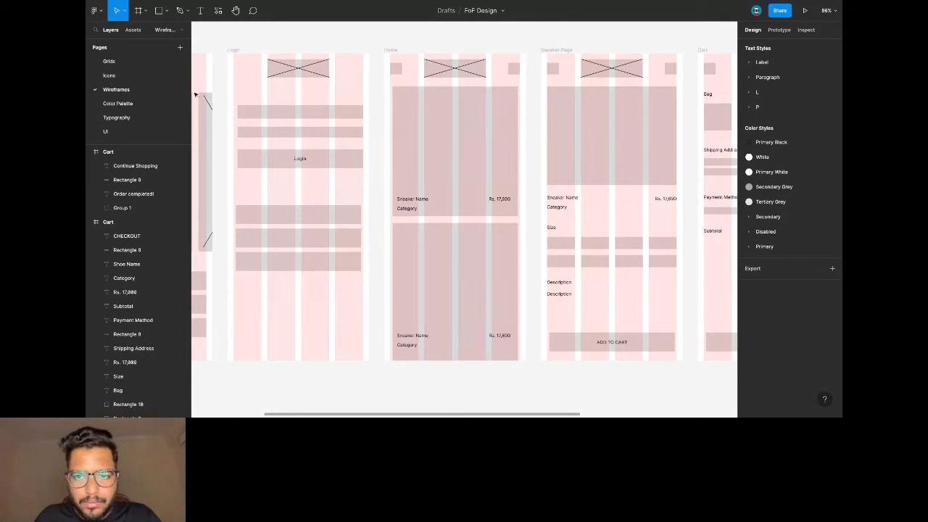
pyautogui.click(105, 131)
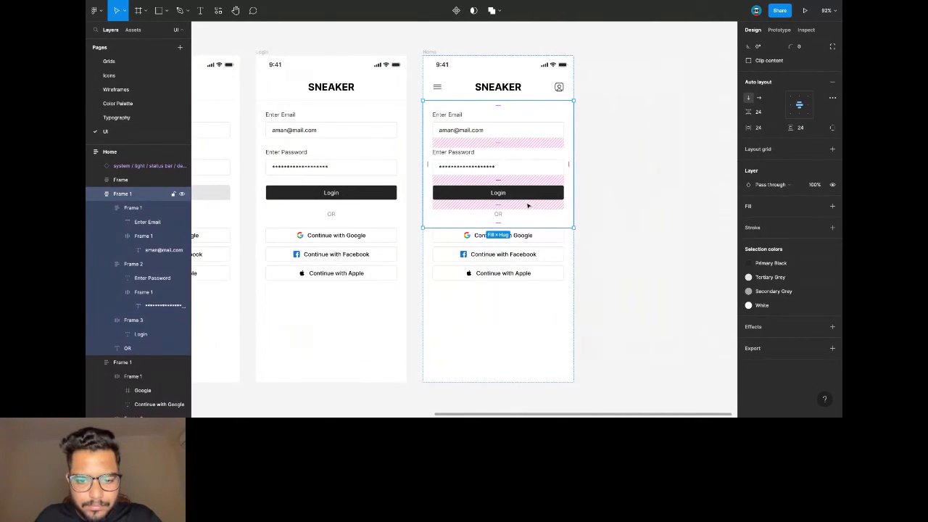
pyautogui.click(505, 237)
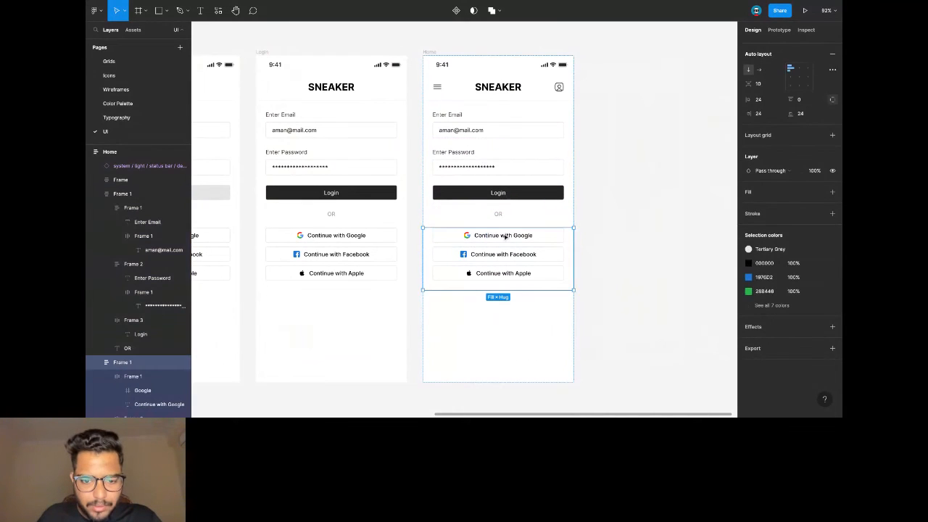
pyautogui.press('Delete')
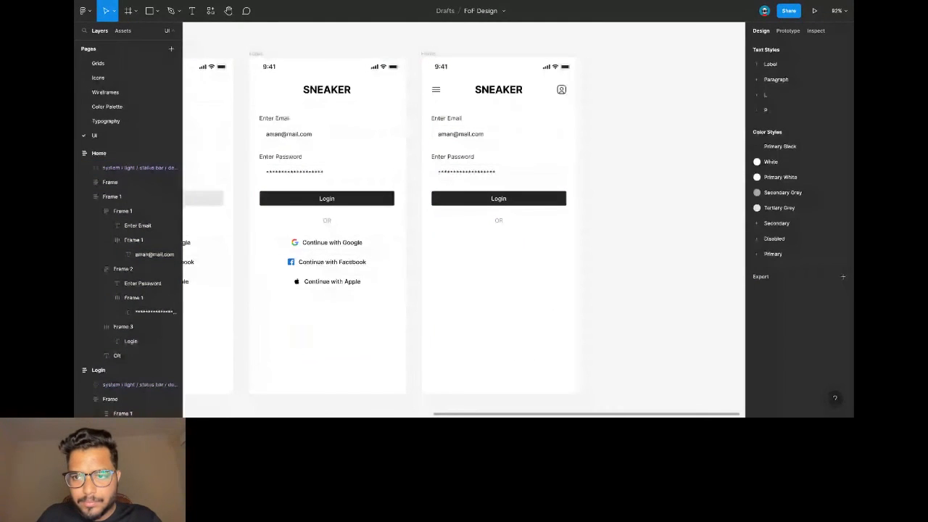
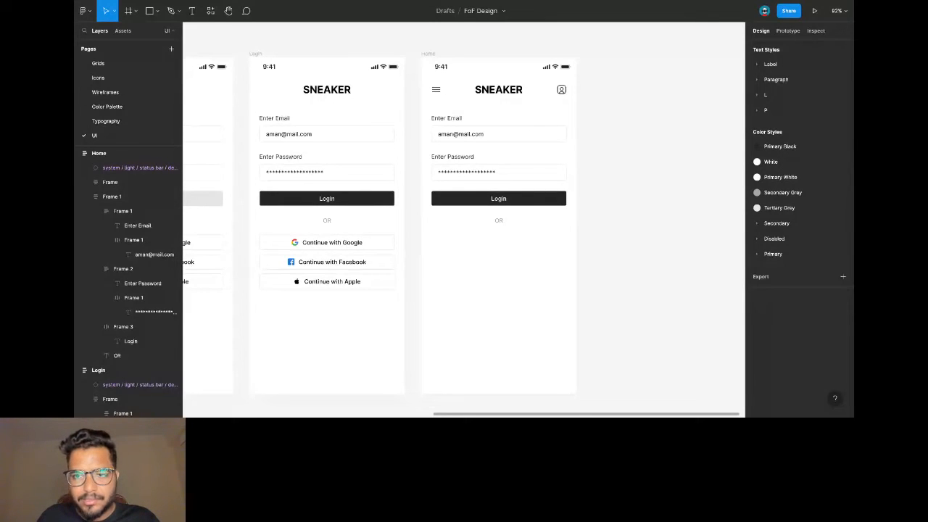
# Look over the Home header icons and the Login screen's Google button.
pyautogui.click(437, 86)
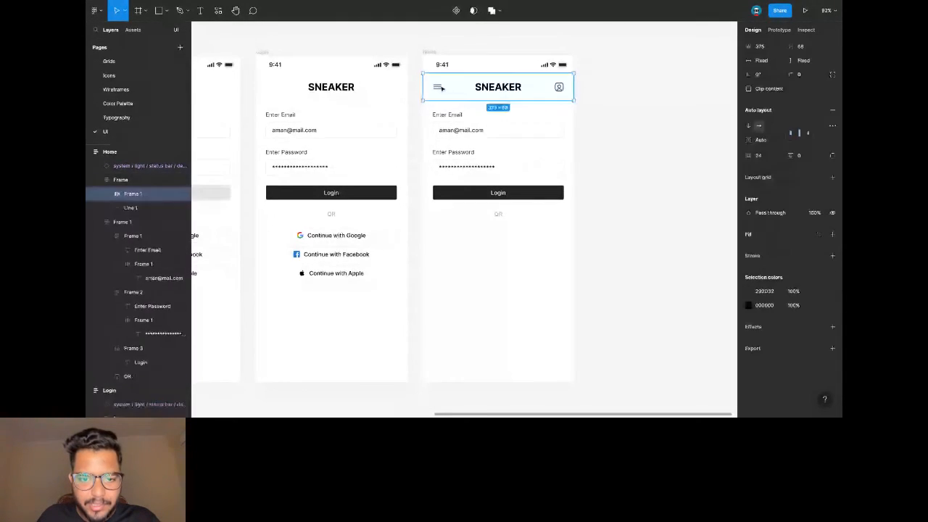
pyautogui.click(437, 86)
pyautogui.scroll(2, 756, 135)
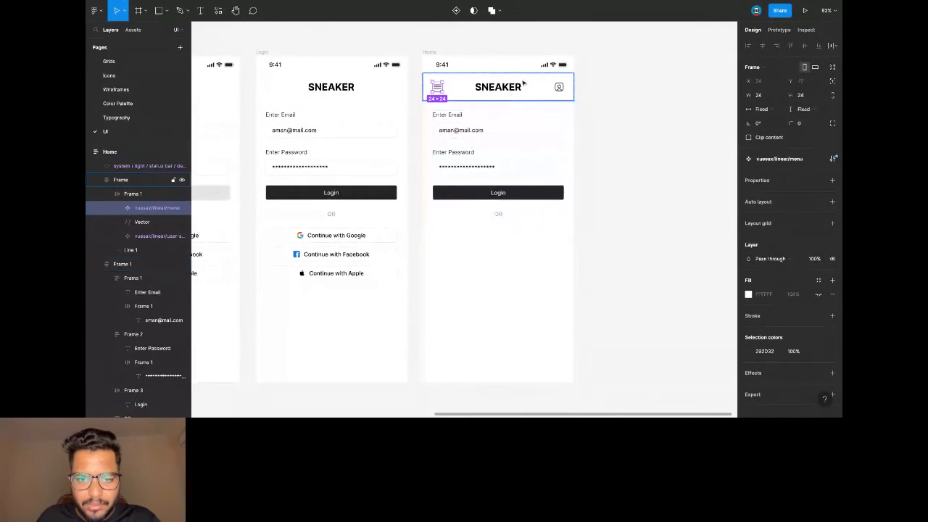
pyautogui.hscroll(-3, 312, 245)
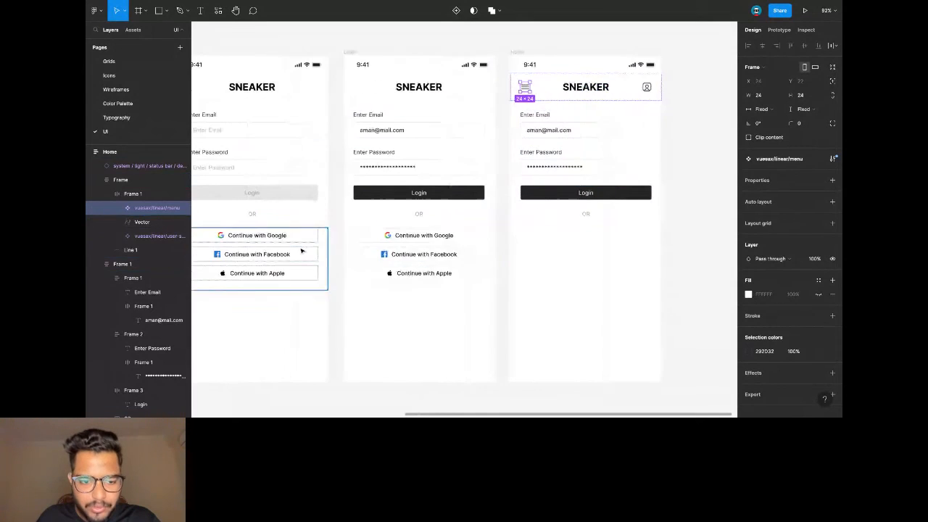
pyautogui.scroll(5, 373, 245)
pyautogui.click(396, 232)
pyautogui.click(396, 230)
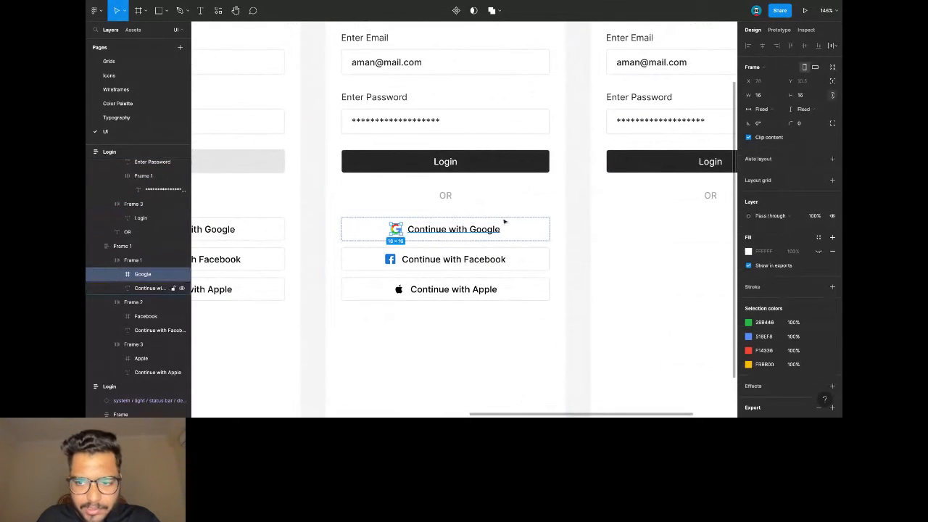
pyautogui.hscroll(-3, 631, 159)
pyautogui.hscroll(3, 630, 160)
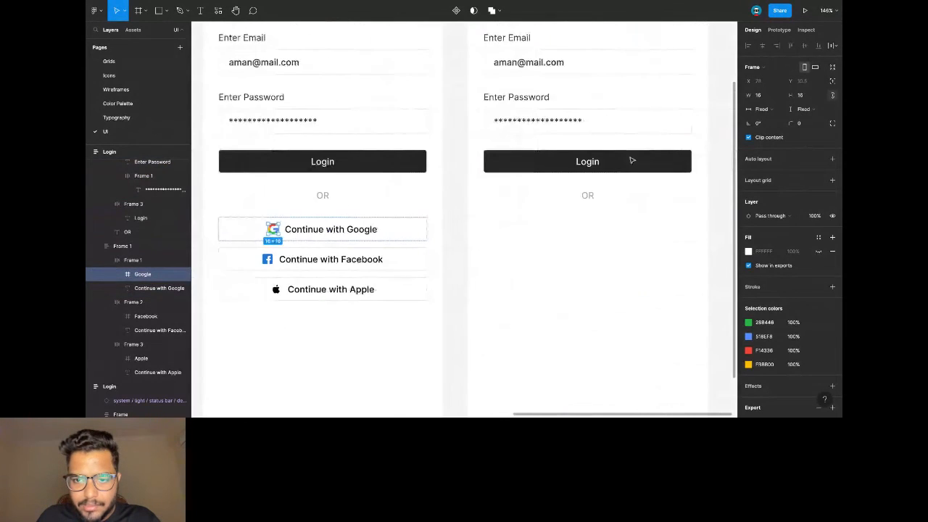
pyautogui.scroll(3, 682, 128)
pyautogui.click(684, 124)
pyautogui.hscroll(4, 674, 131)
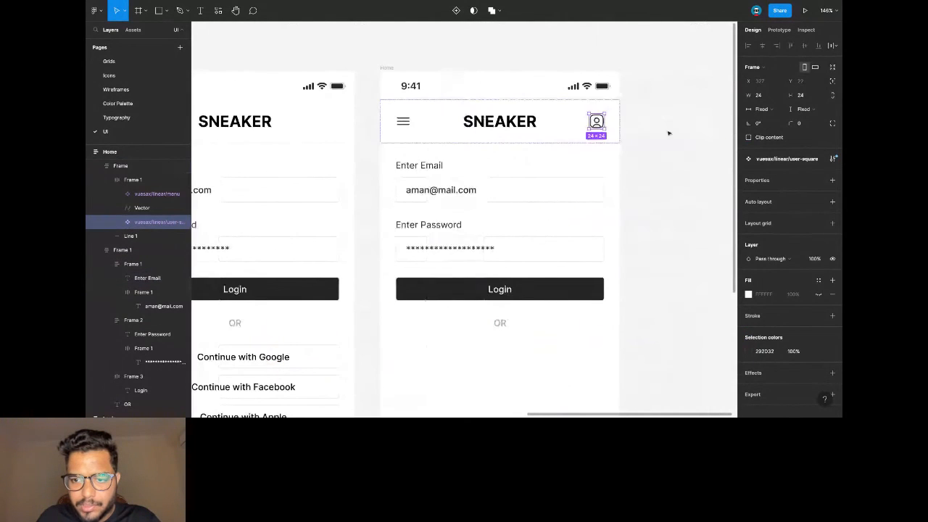
pyautogui.click(663, 134)
pyautogui.scroll(-2, 588, 129)
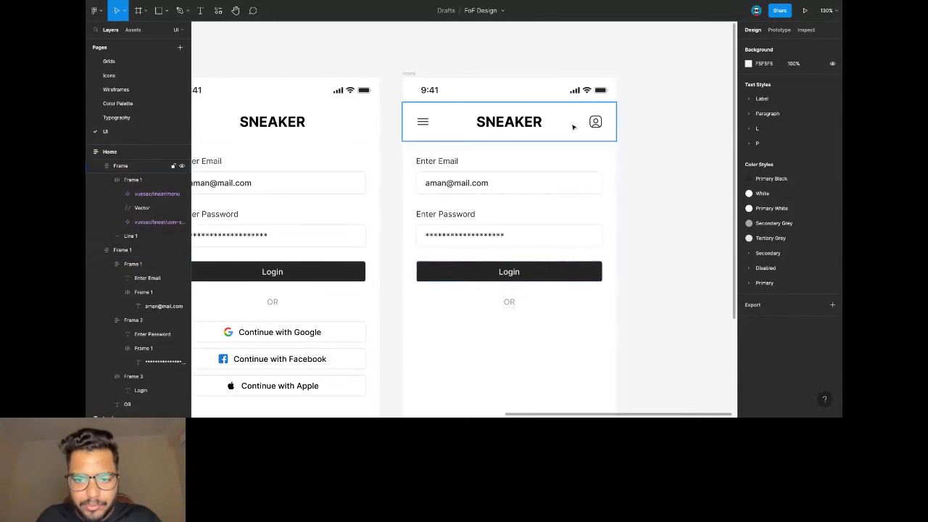
pyautogui.hscroll(-3, 435, 218)
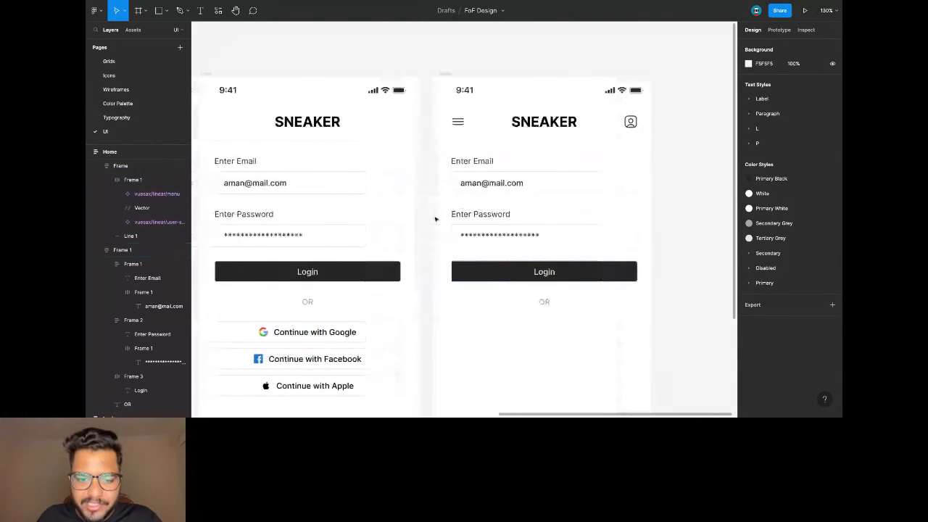
pyautogui.hscroll(4, 474, 249)
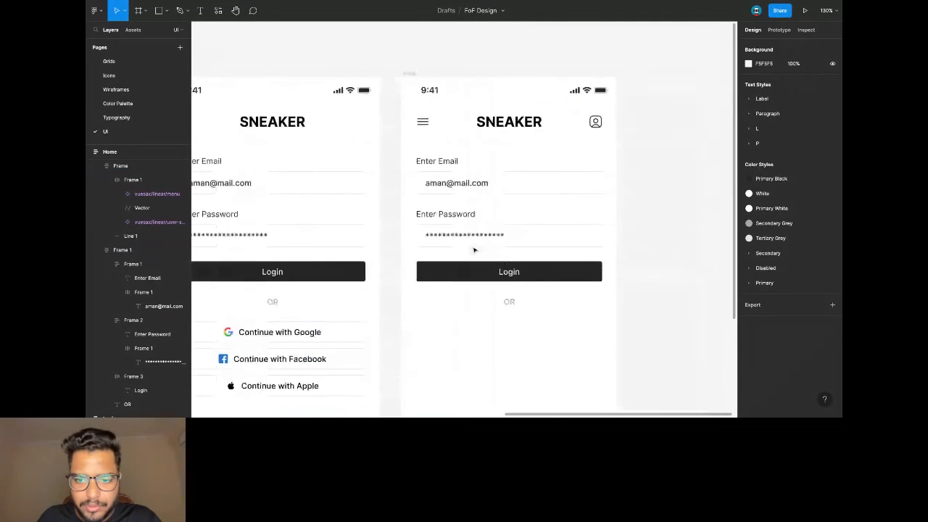
pyautogui.scroll(-1, 604, 77)
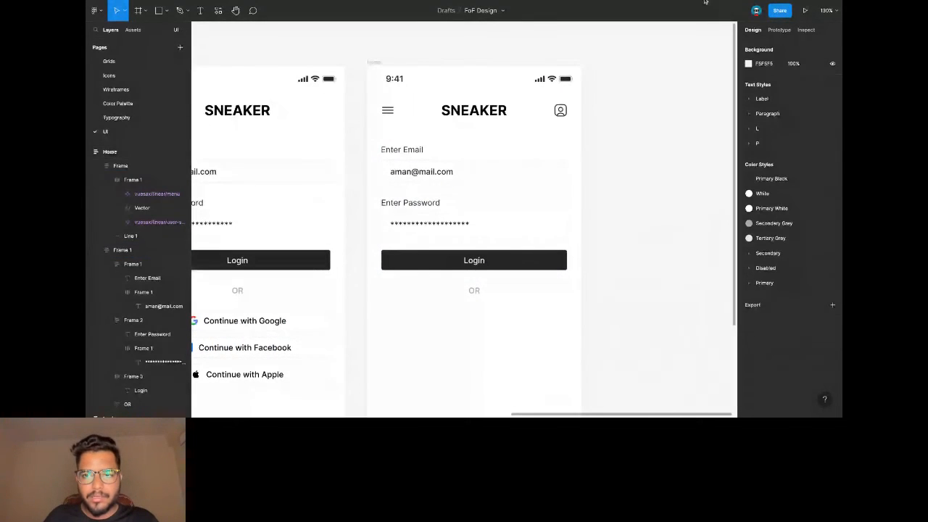
# Delete the email and password field groups from Home.
pyautogui.doubleClick(434, 174)
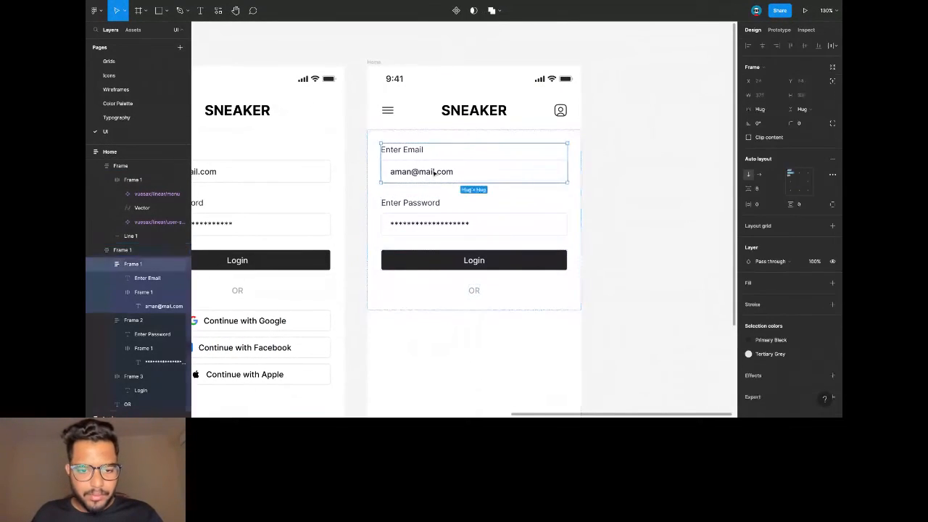
pyautogui.click(428, 228)
pyautogui.keyDown('shift'); pyautogui.click(423, 184); pyautogui.keyUp('shift')
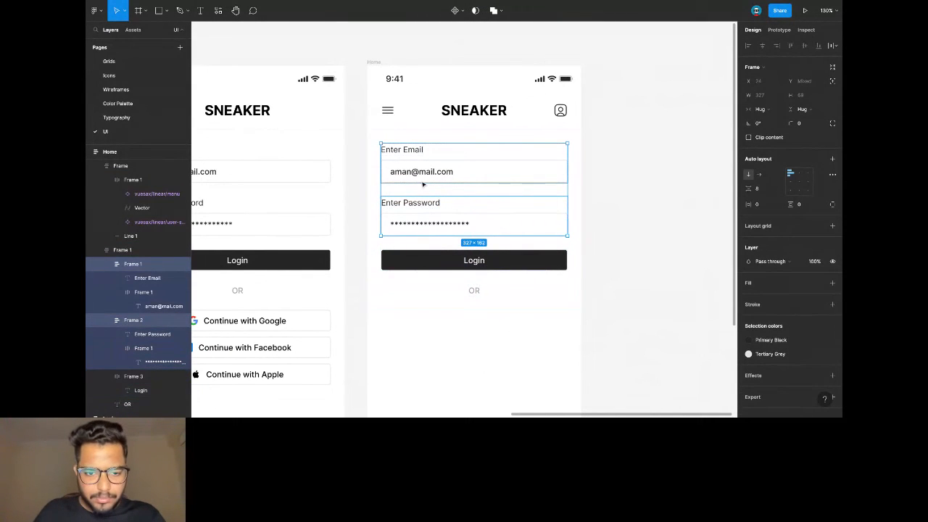
pyautogui.press('Delete')
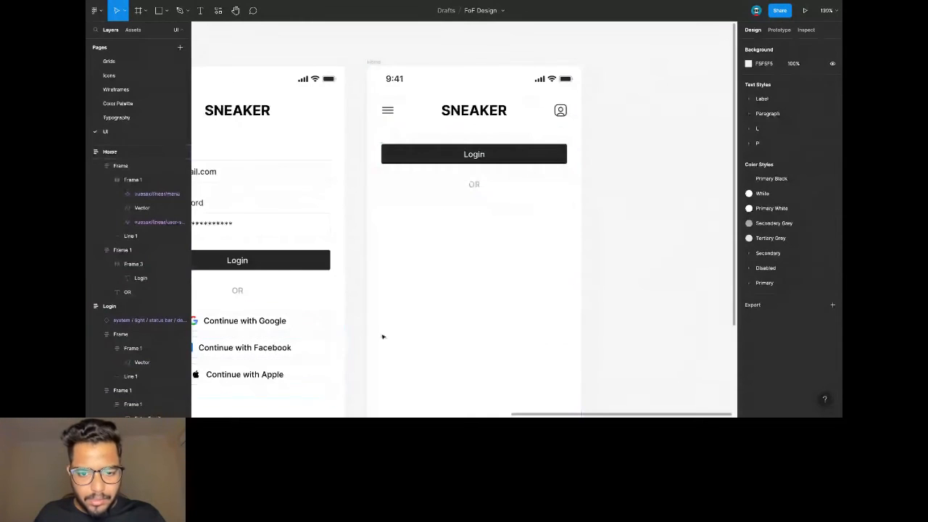
# Delete the OR label, leaving the Login button under the header.
pyautogui.click(472, 185)
pyautogui.click(497, 154)
pyautogui.click(472, 187)
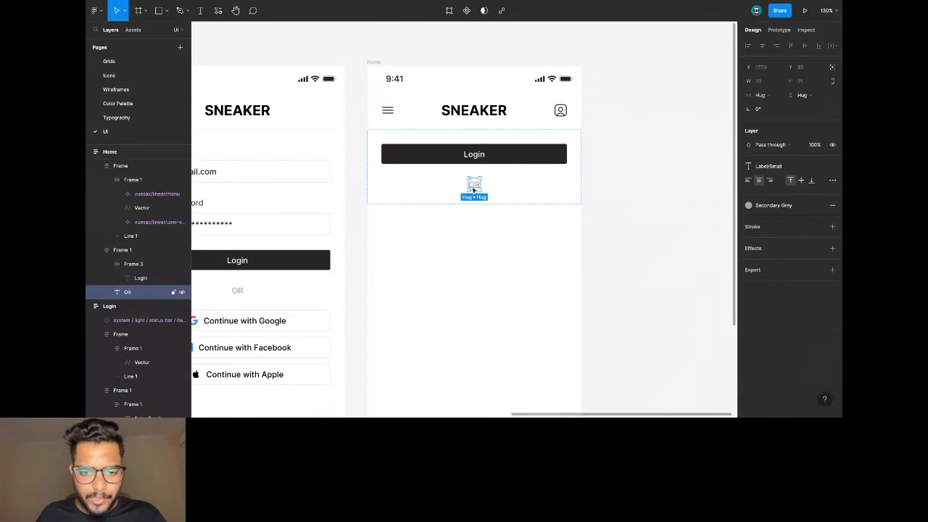
pyautogui.press('Delete')
pyautogui.click(497, 157)
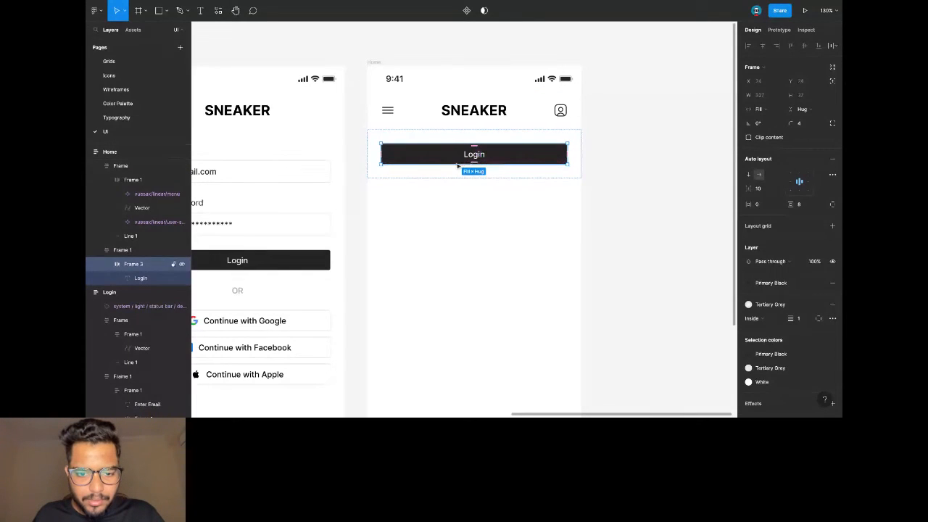
# Stretch the Login button to about 322 px tall and set its container's side padding to 16.
pyautogui.moveTo(446, 165); pyautogui.dragTo(456, 327)
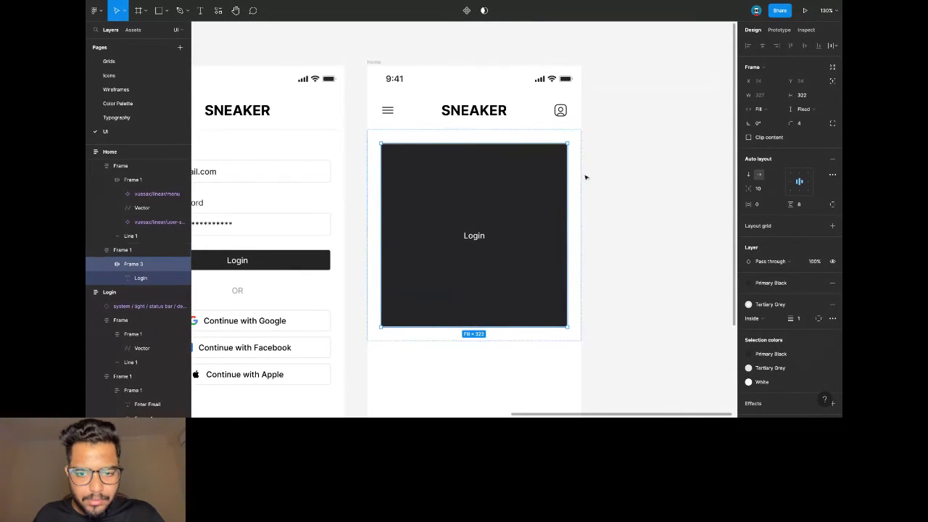
pyautogui.click(573, 174)
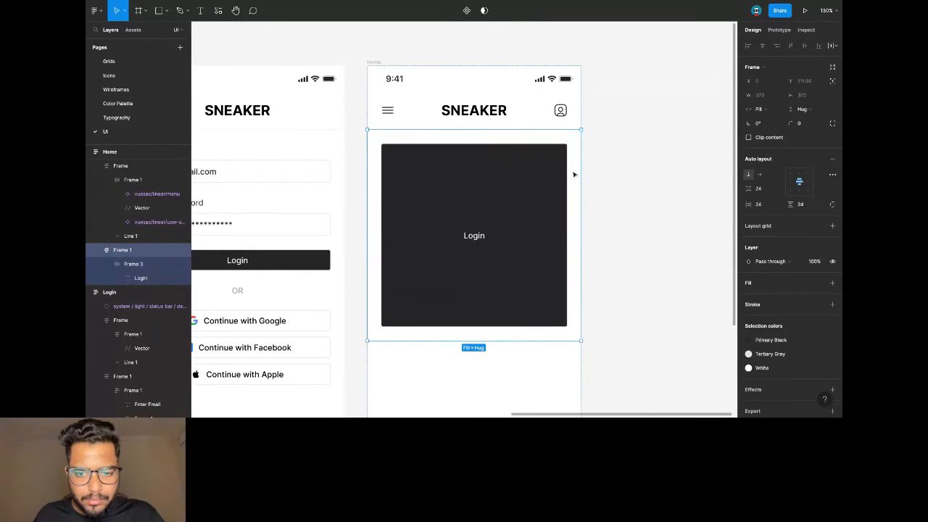
pyautogui.click(765, 204)
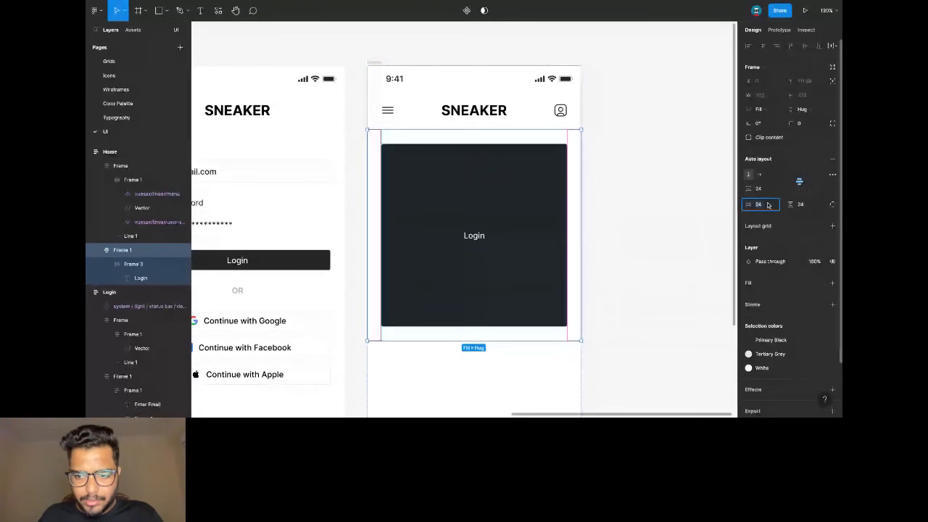
pyautogui.write('16')
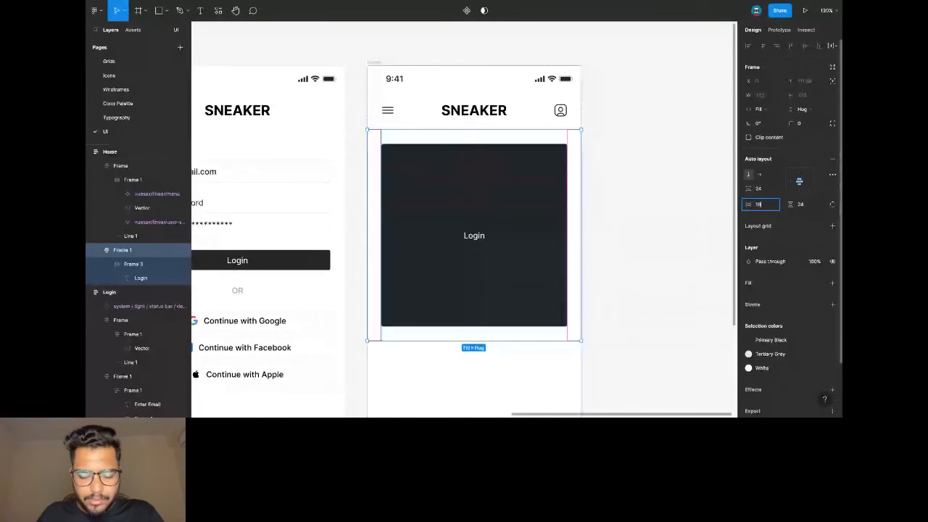
pyautogui.press('Return')
pyautogui.press('Return')
# Fill the enlarged box with the Tertiary Grey style, checking the Color Palette swatches.
pyautogui.scroll(-1, 617, 166)
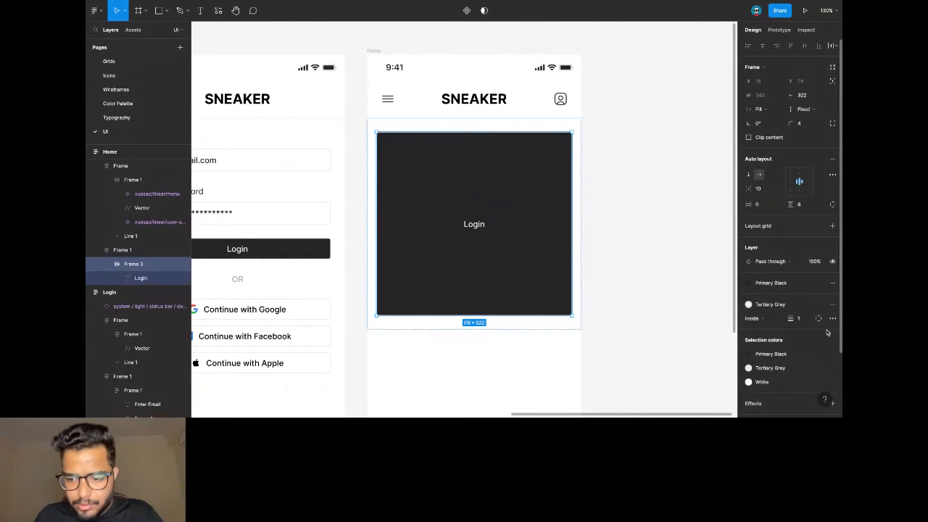
pyautogui.click(765, 284)
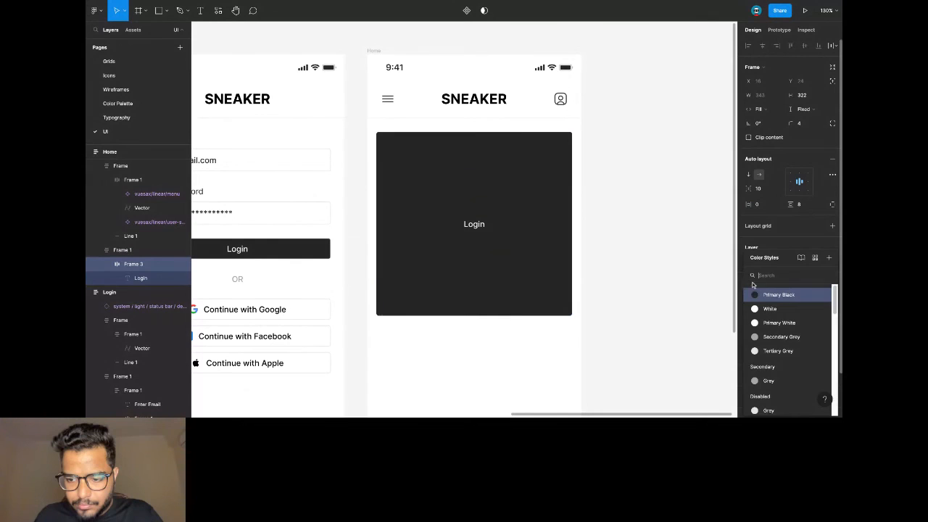
pyautogui.click(779, 350)
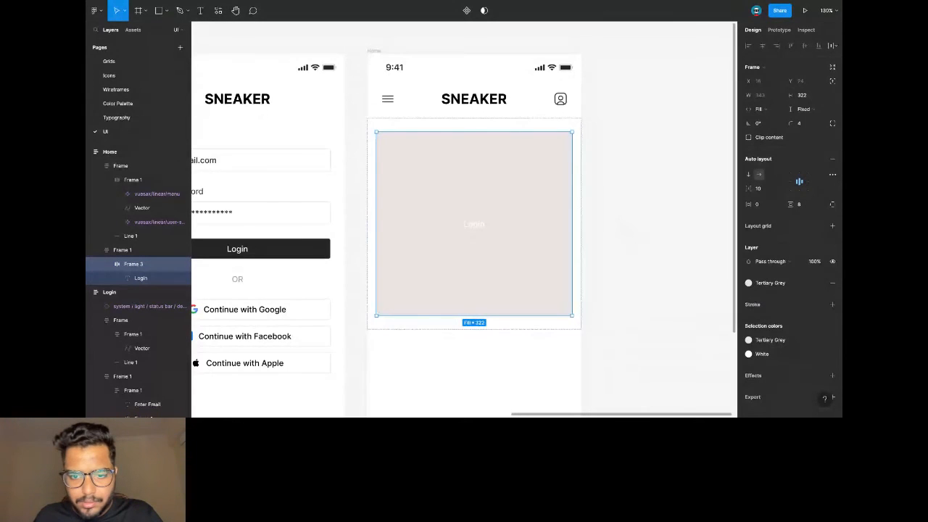
pyautogui.click(119, 103)
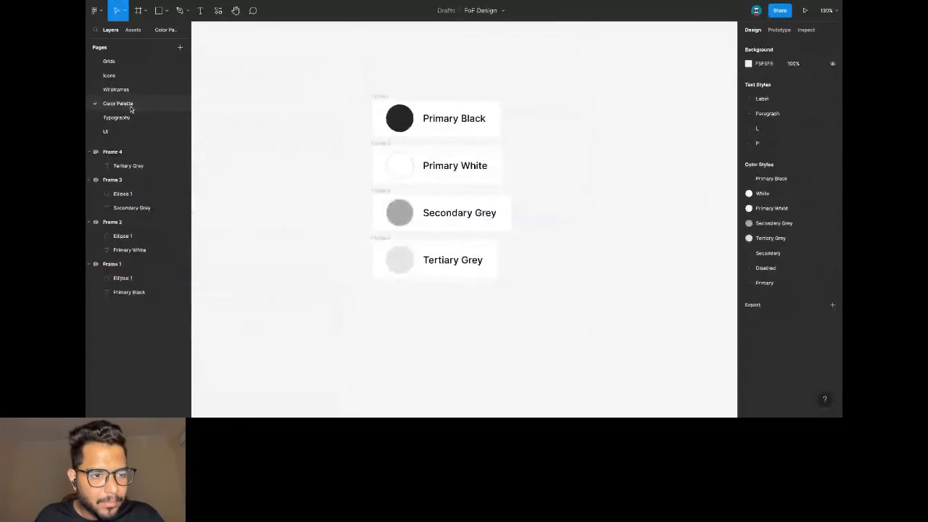
pyautogui.click(403, 268)
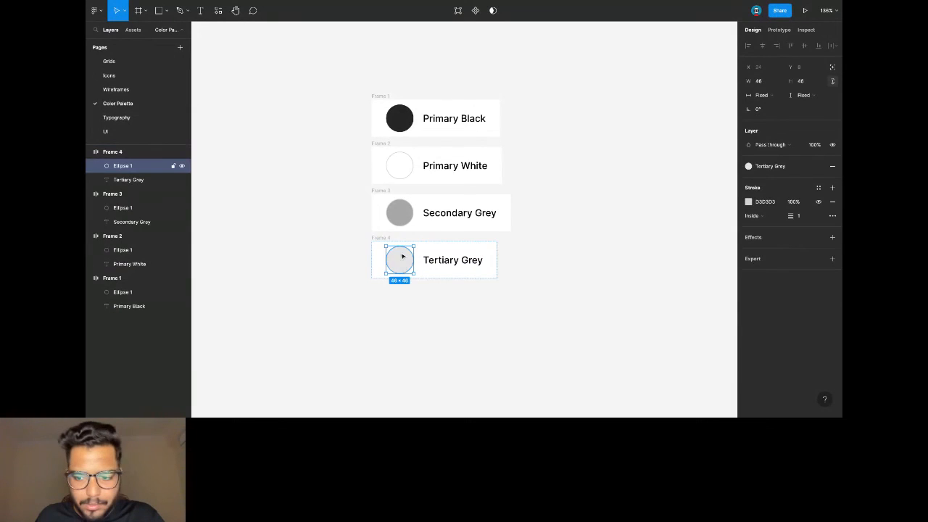
pyautogui.click(400, 213)
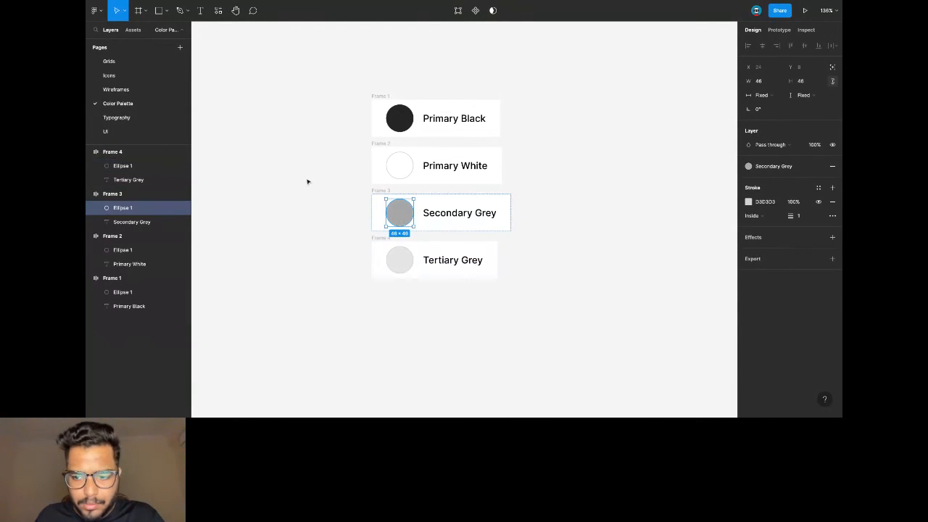
pyautogui.click(130, 129)
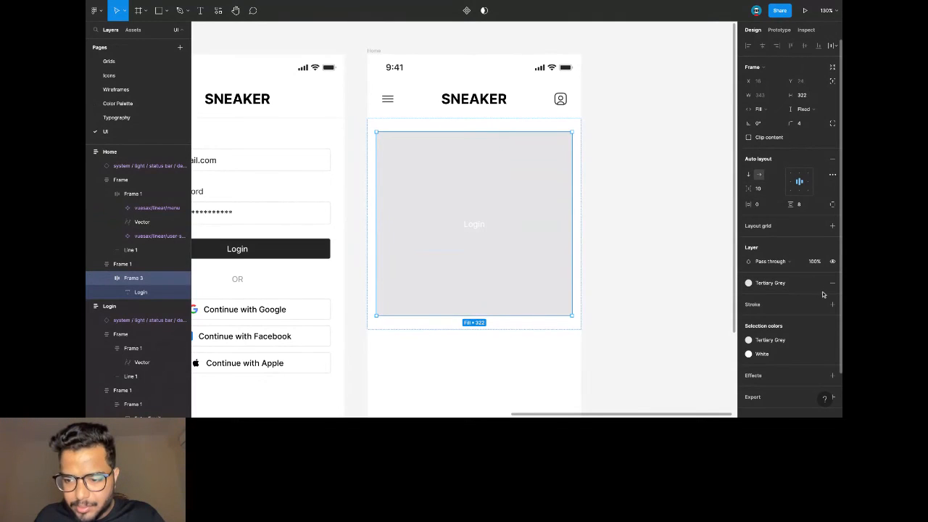
pyautogui.click(788, 287)
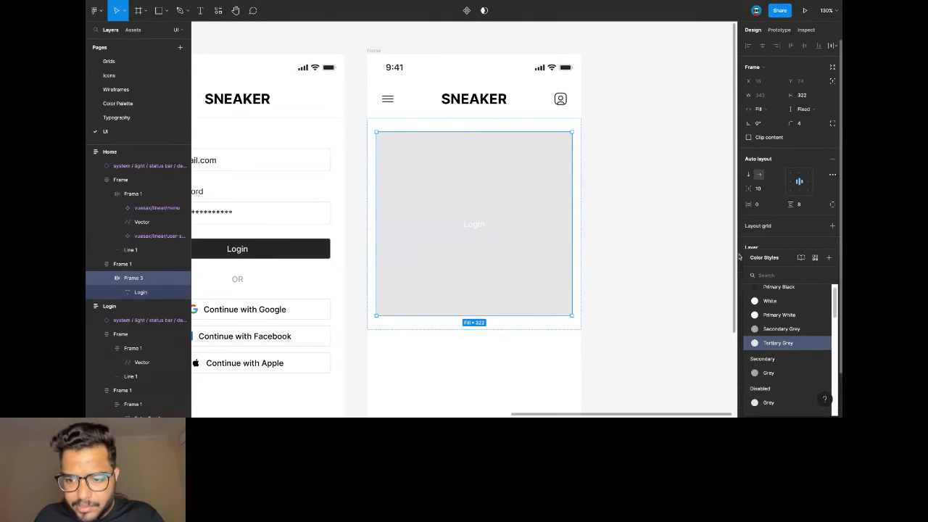
pyautogui.click(702, 224)
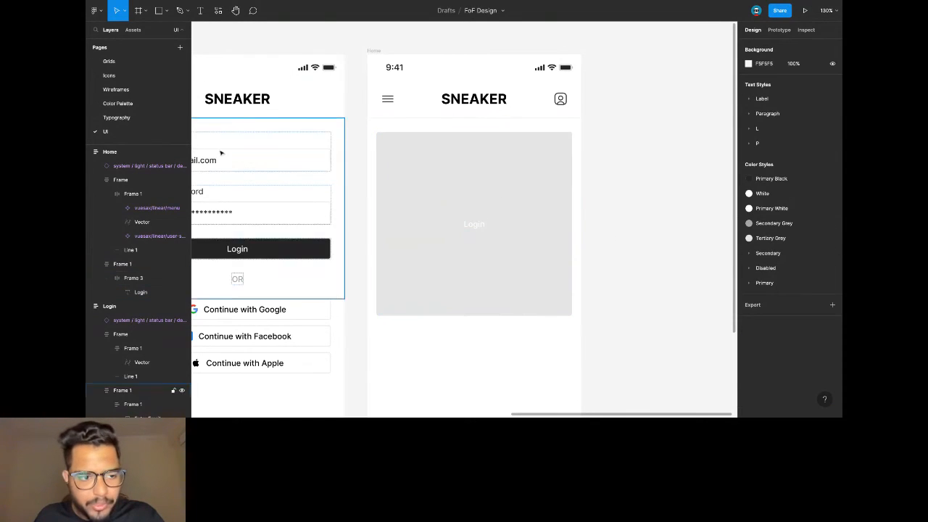
# Duplicate the Tertiary Grey swatch below it and relabel the copy 'Background Grey'.
pyautogui.click(118, 103)
pyautogui.click(383, 241)
pyautogui.hotkey('ctrl', 'c')
pyautogui.hotkey('ctrl', 'v')
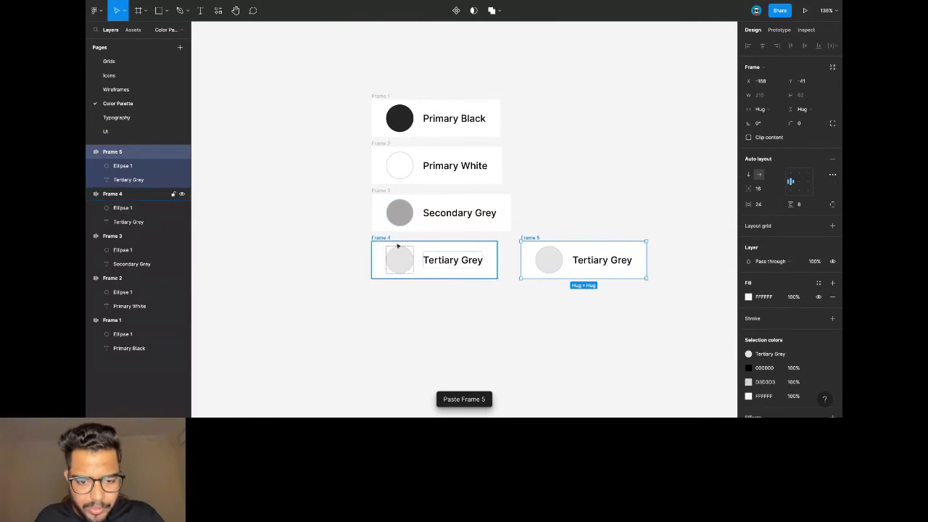
pyautogui.moveTo(528, 240); pyautogui.dragTo(361, 314)
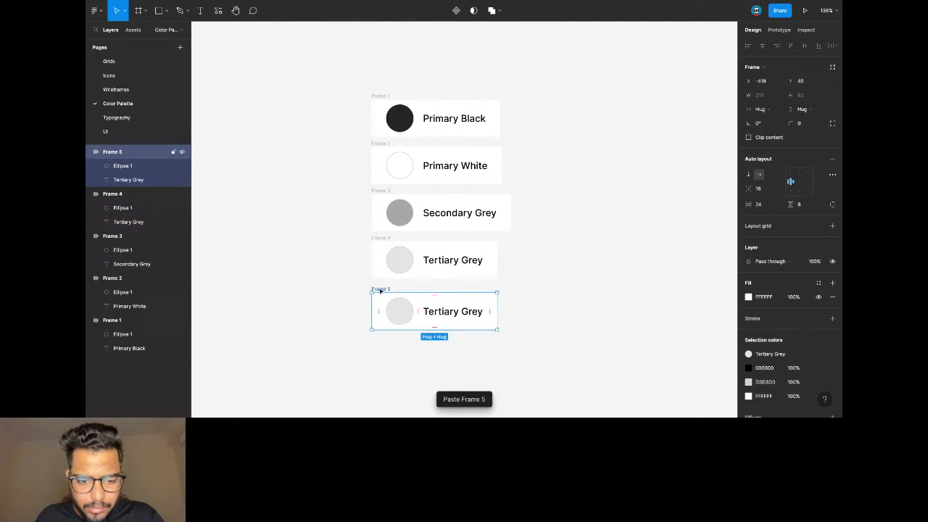
pyautogui.doubleClick(450, 313)
pyautogui.doubleClick(440, 311)
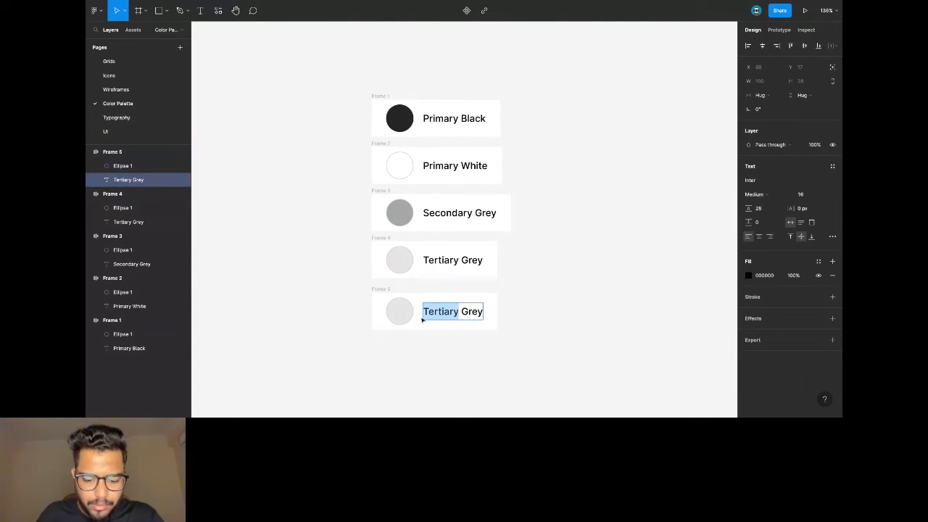
pyautogui.write('Background')
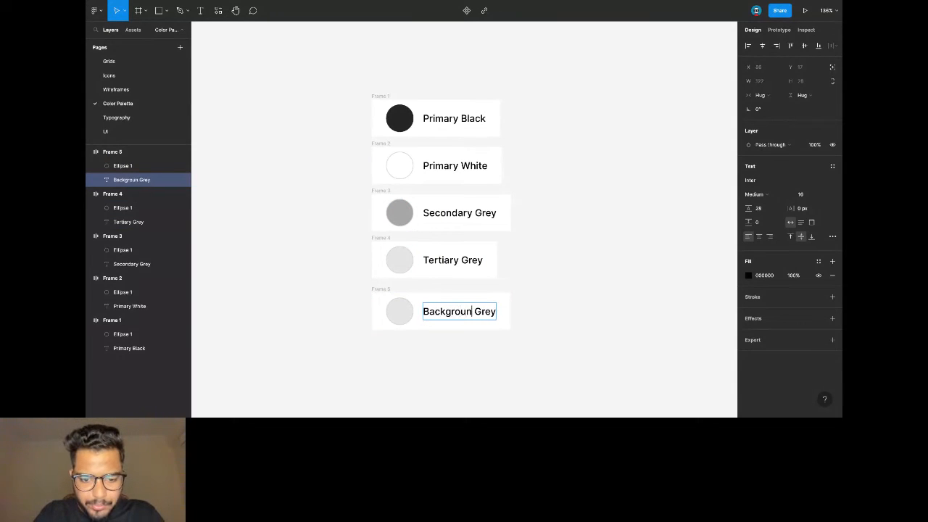
# Set the new swatch circle's stroke colour to F6F6F6.
pyautogui.click(403, 311)
pyautogui.click(773, 201)
pyautogui.write('F6F6F6')
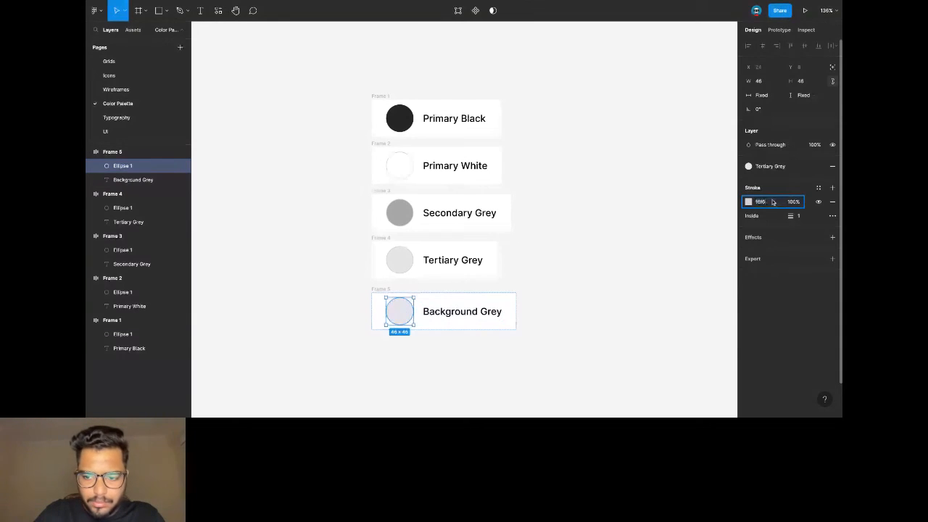
pyautogui.press('Return')
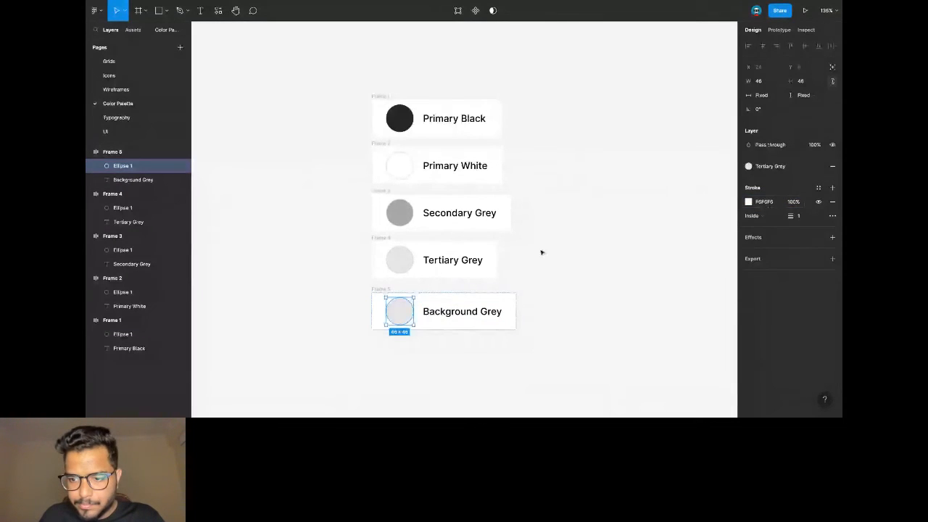
pyautogui.click(542, 253)
# Replace the circle's Tertiary Grey fill with a single F6F6F6 fill.
pyautogui.click(455, 318)
pyautogui.click(410, 313)
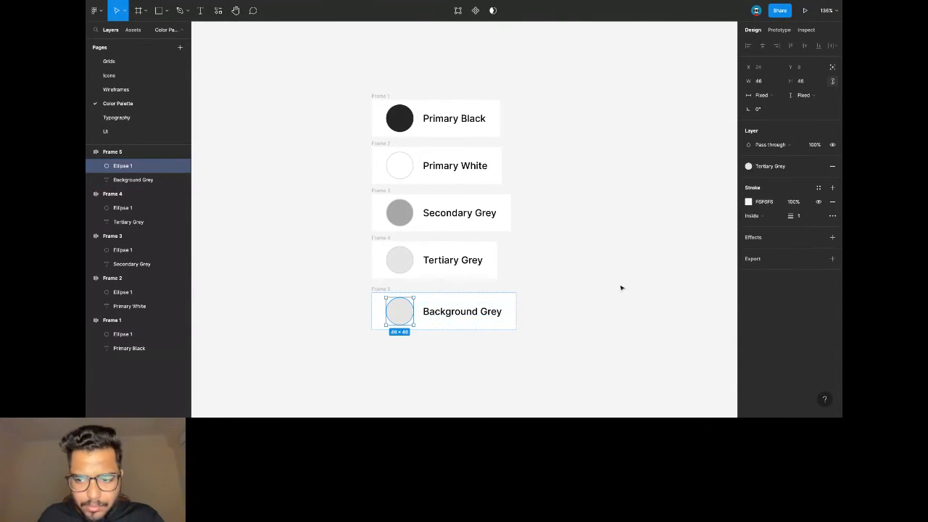
pyautogui.click(832, 166)
pyautogui.click(766, 203)
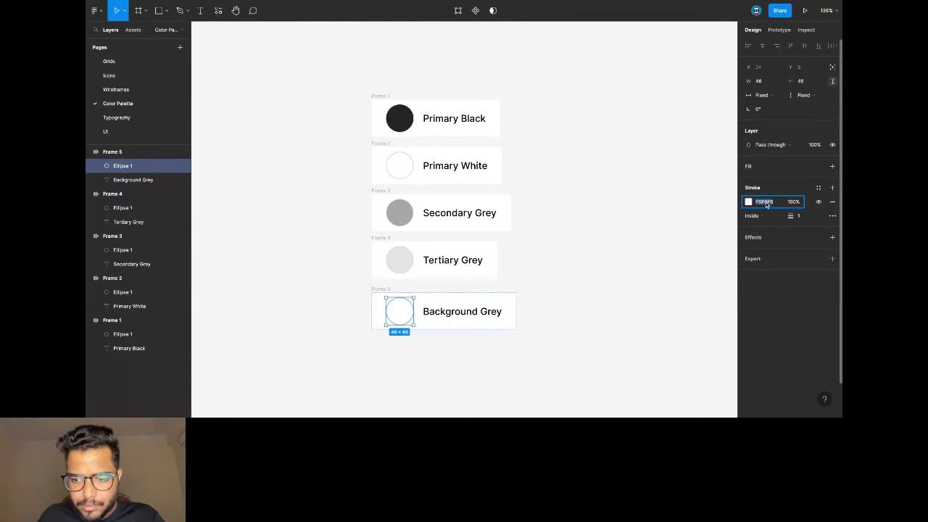
pyautogui.click(832, 166)
pyautogui.click(776, 184)
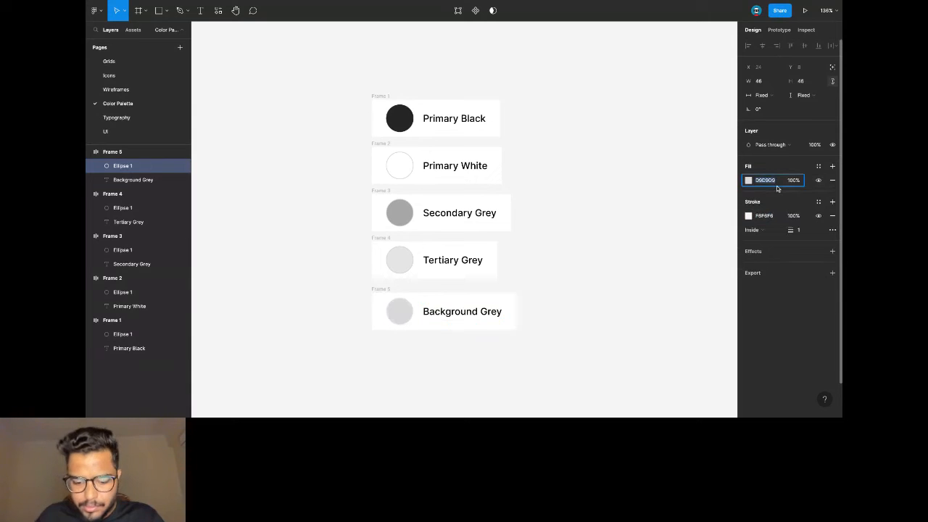
pyautogui.hotkey('ctrl', 'v')
pyautogui.press('Return')
pyautogui.click(832, 166)
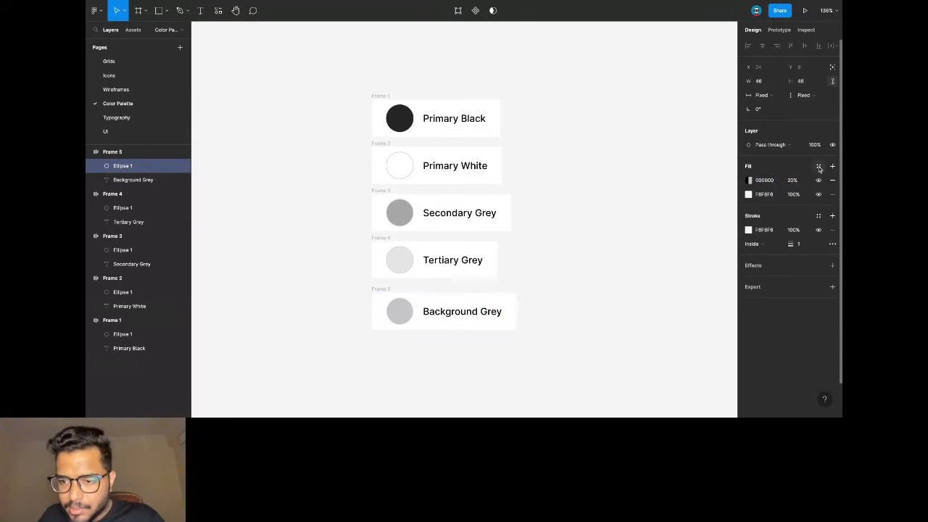
pyautogui.click(832, 180)
# Save the circle's F6F6F6 fill as a new colour style named Background Grey.
pyautogui.click(818, 167)
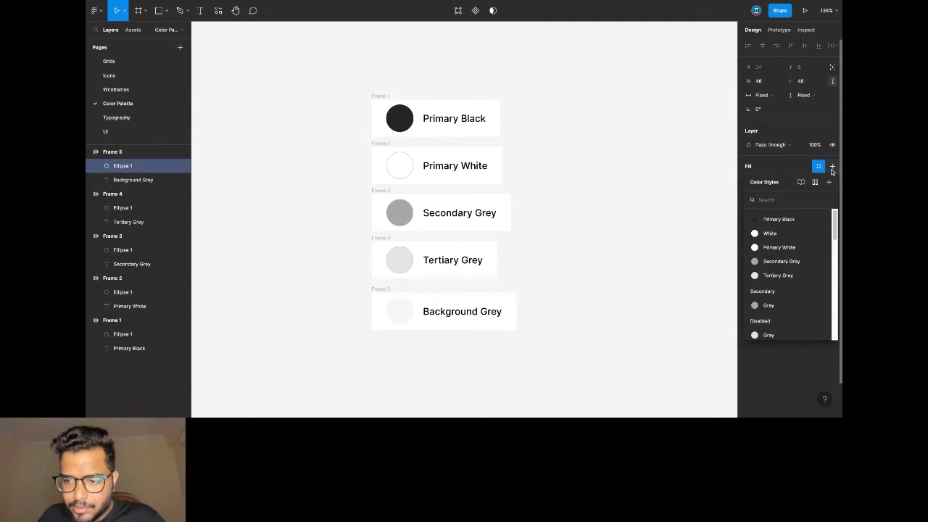
pyautogui.click(829, 182)
pyautogui.write('Background Gr')
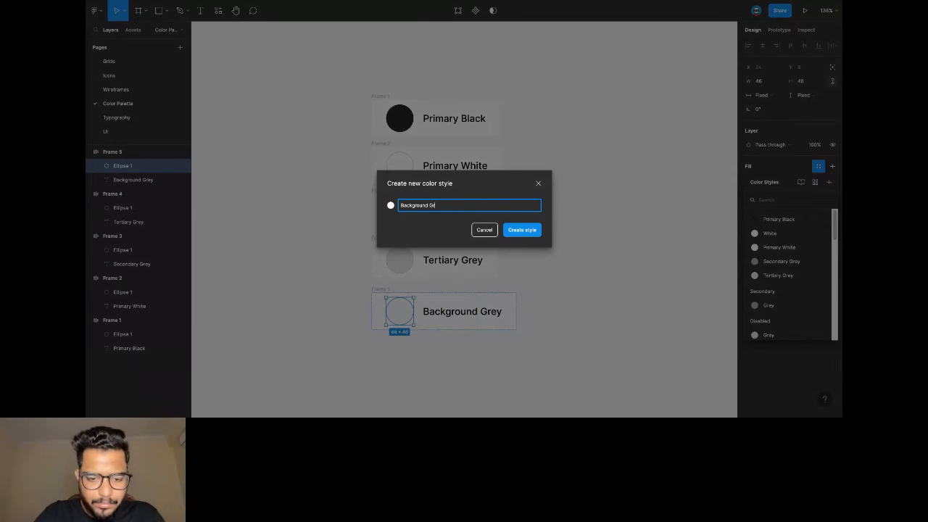
pyautogui.write('ey')
pyautogui.press('Return')
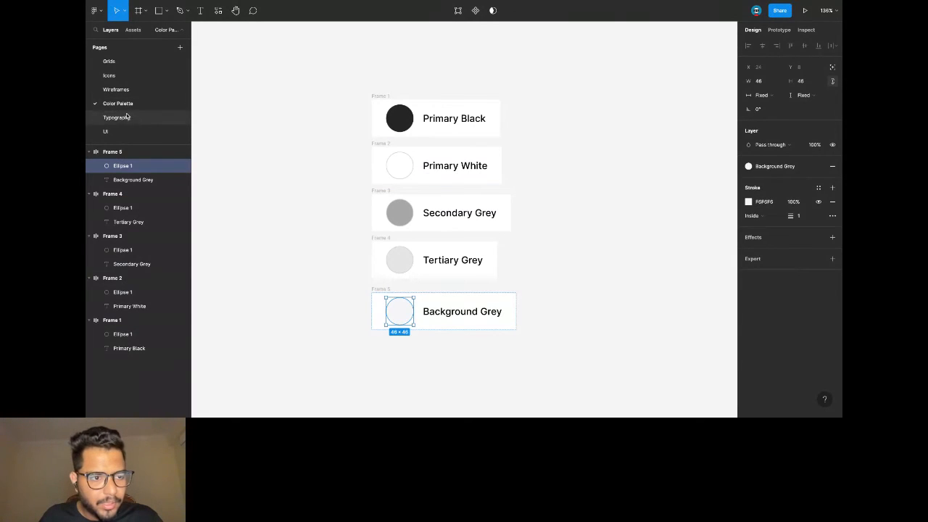
# Swap the Home image box's Tertiary Grey fill for the Background Grey style.
pyautogui.click(144, 131)
pyautogui.doubleClick(474, 163)
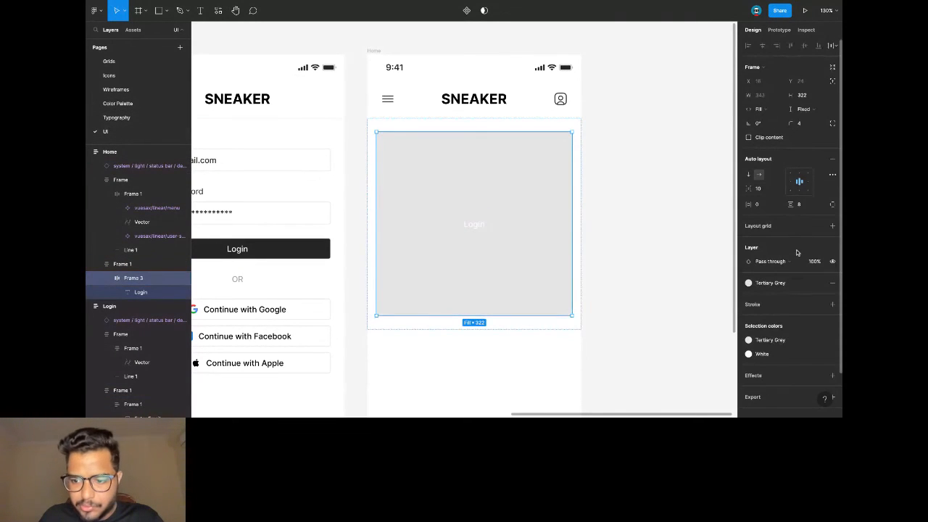
pyautogui.click(831, 284)
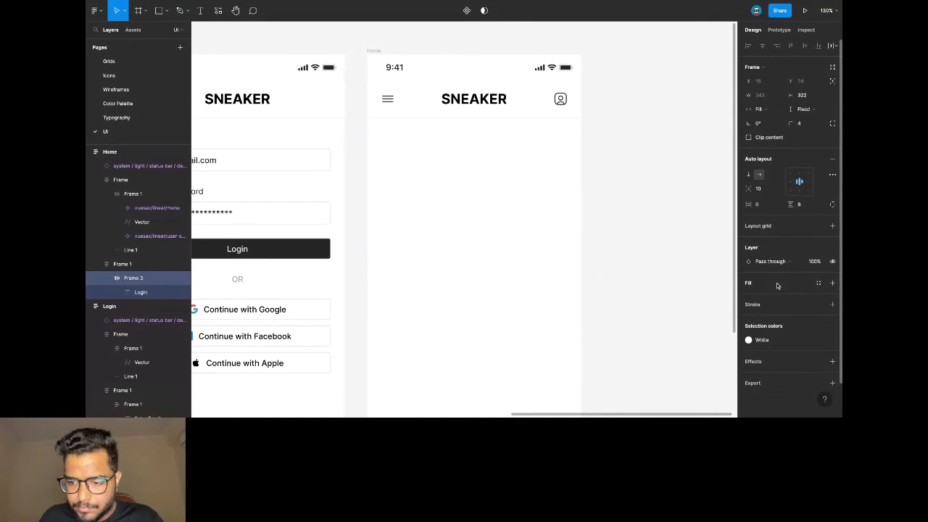
pyautogui.click(831, 283)
pyautogui.click(819, 291)
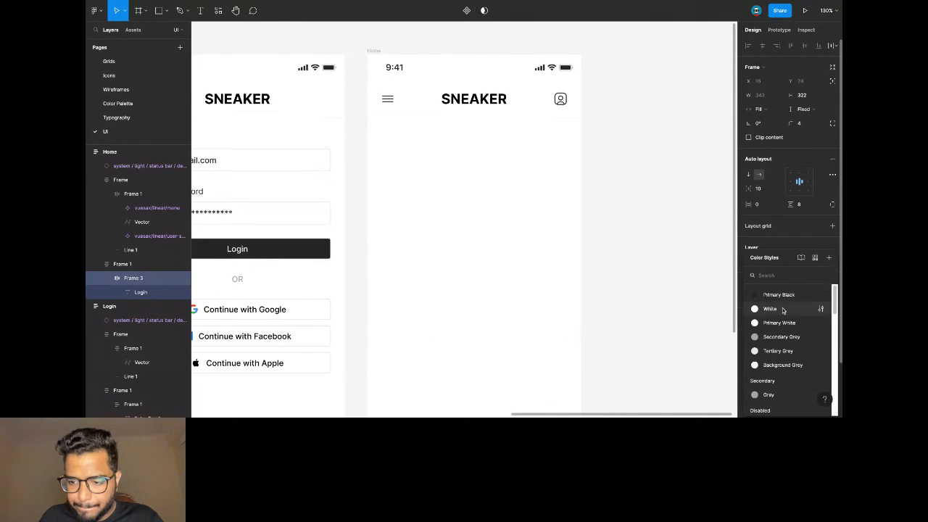
pyautogui.click(790, 364)
pyautogui.click(685, 290)
# Delete the Login text inside the box and paste in the sneaker photo.
pyautogui.scroll(-3, 585, 141)
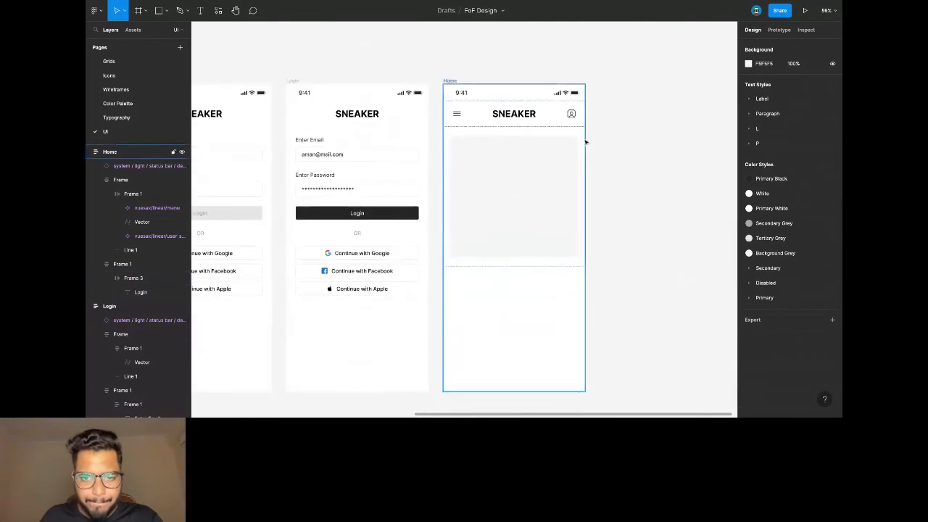
pyautogui.click(517, 195)
pyautogui.press('Delete')
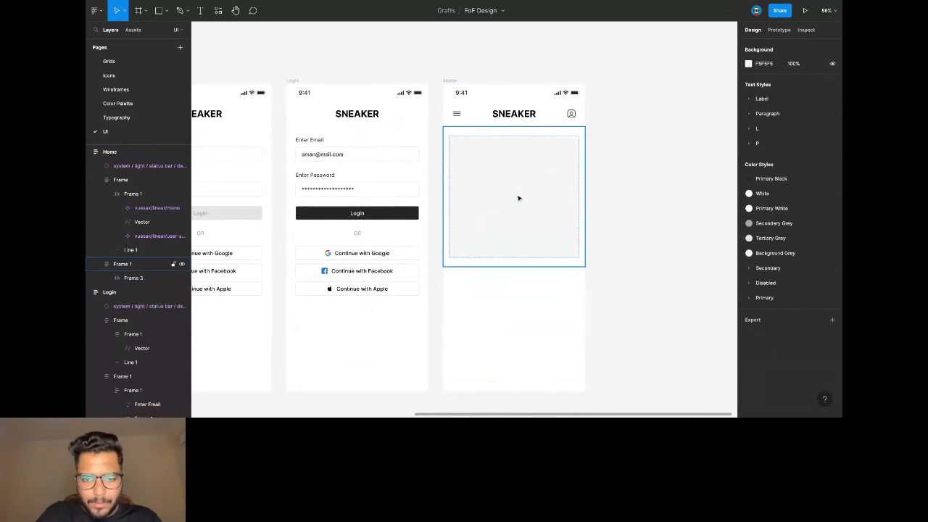
pyautogui.hscroll(2, 521, 194)
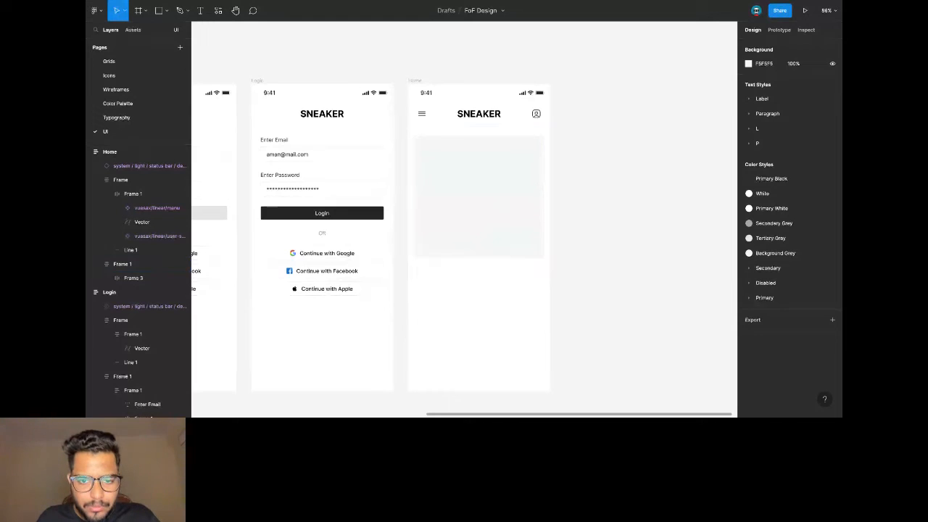
pyautogui.hotkey('ctrl', 'v')
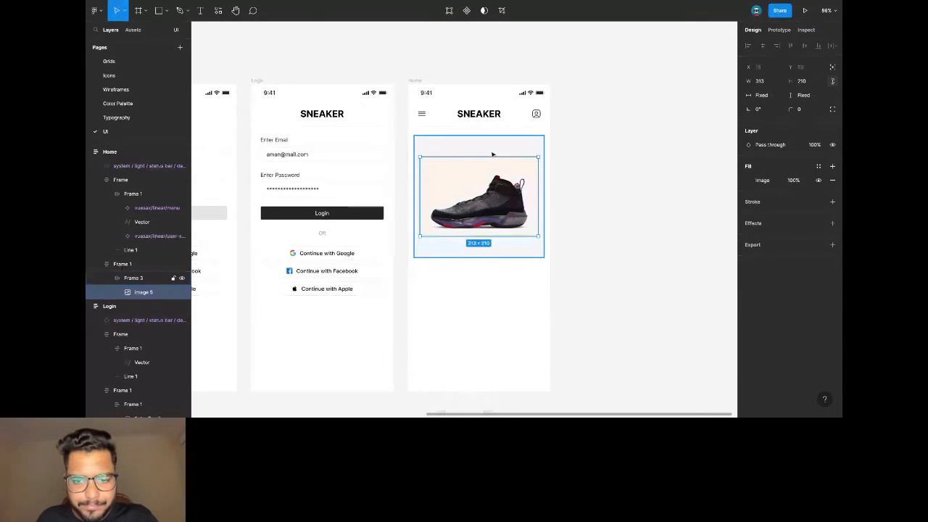
# Align the sneaker photo to the top-centre of its grey box.
pyautogui.press('Escape')
pyautogui.click(799, 172)
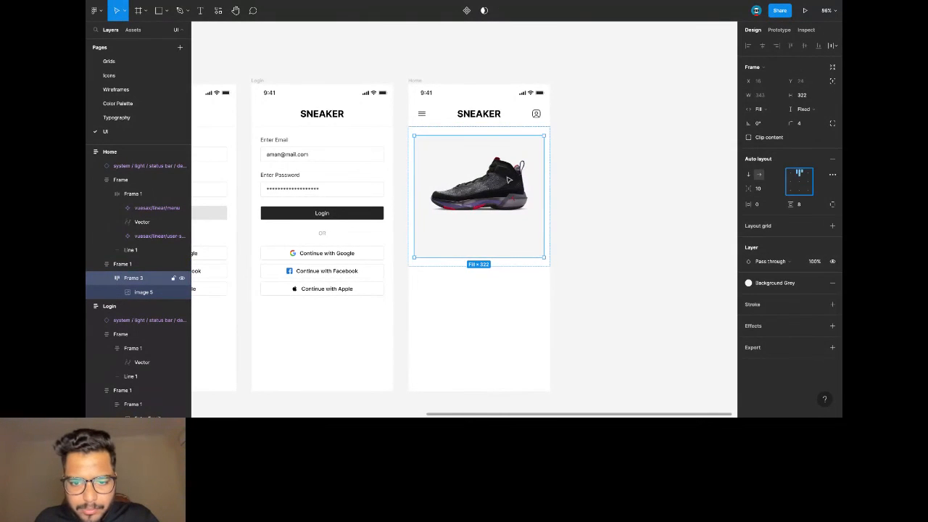
pyautogui.click(493, 178)
pyautogui.keyDown('ctrl'); pyautogui.scroll(2, 462, 217); pyautogui.keyUp('ctrl')
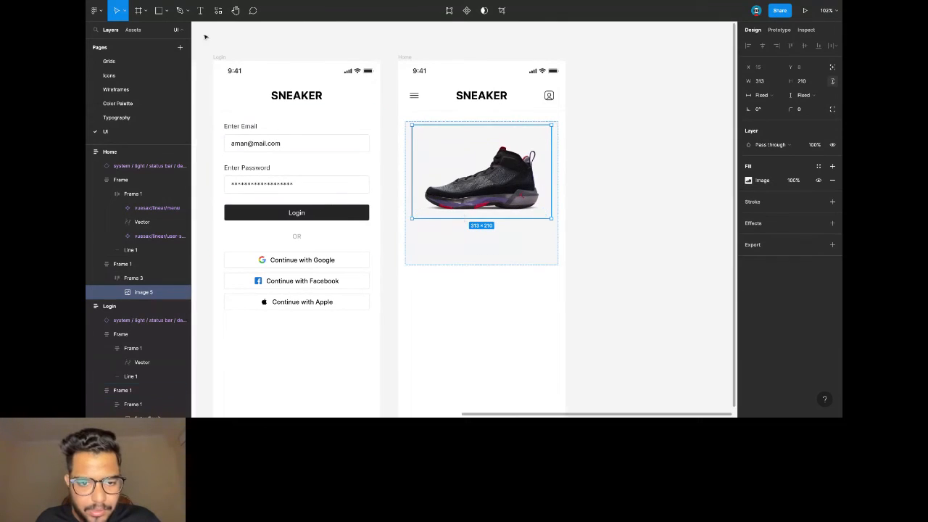
# Start a new text layer at the top-left inside the photo's box.
pyautogui.press('t')
pyautogui.press('v')
pyautogui.click(428, 235)
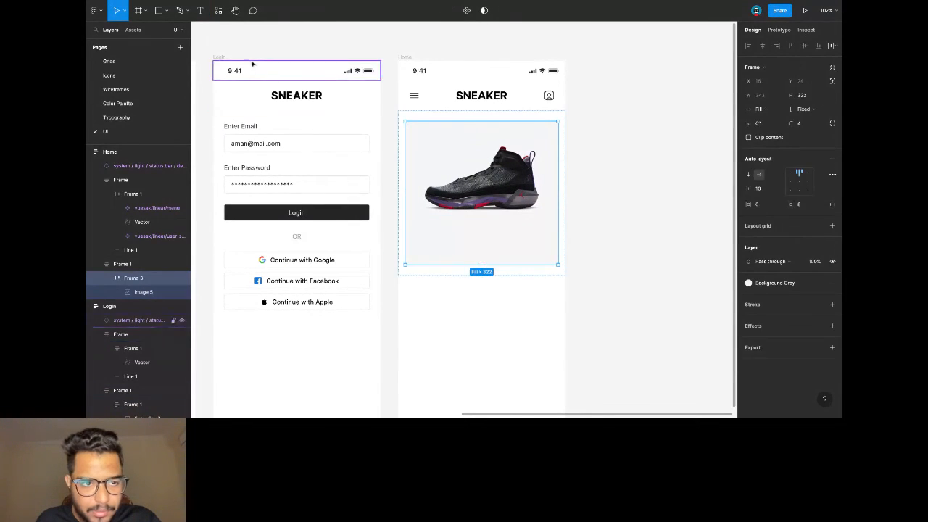
pyautogui.click(199, 13)
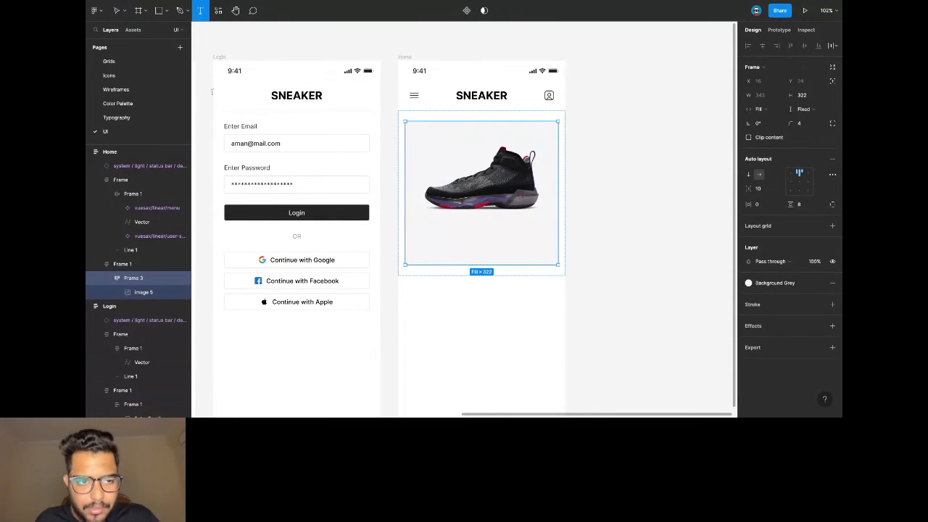
pyautogui.click(117, 10)
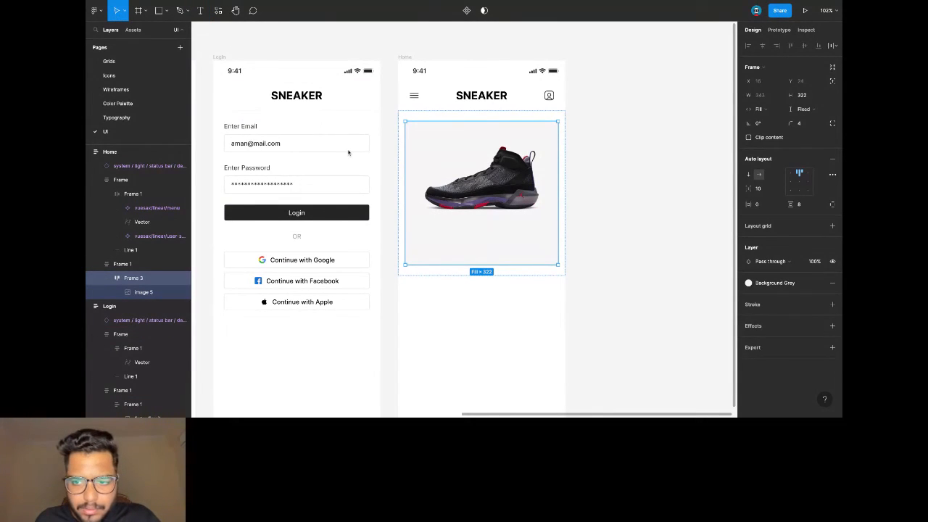
pyautogui.click(514, 168)
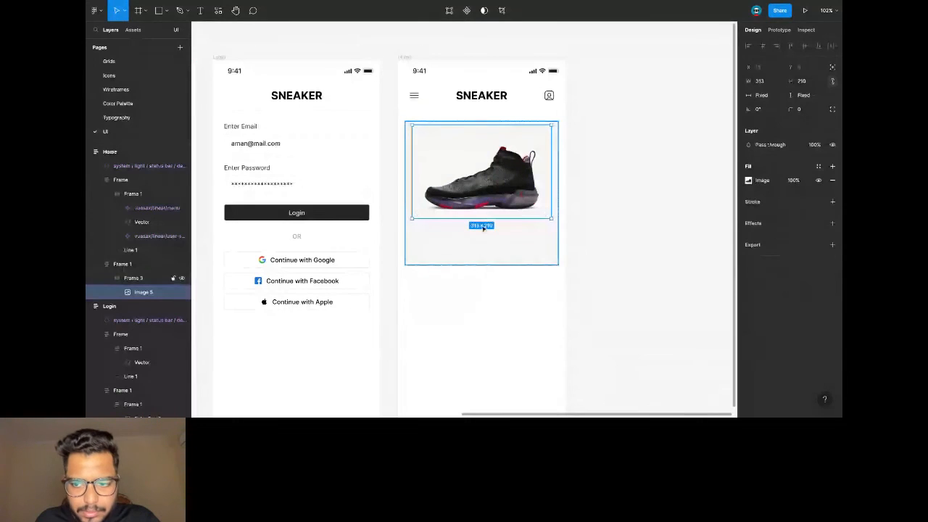
pyautogui.click(471, 250)
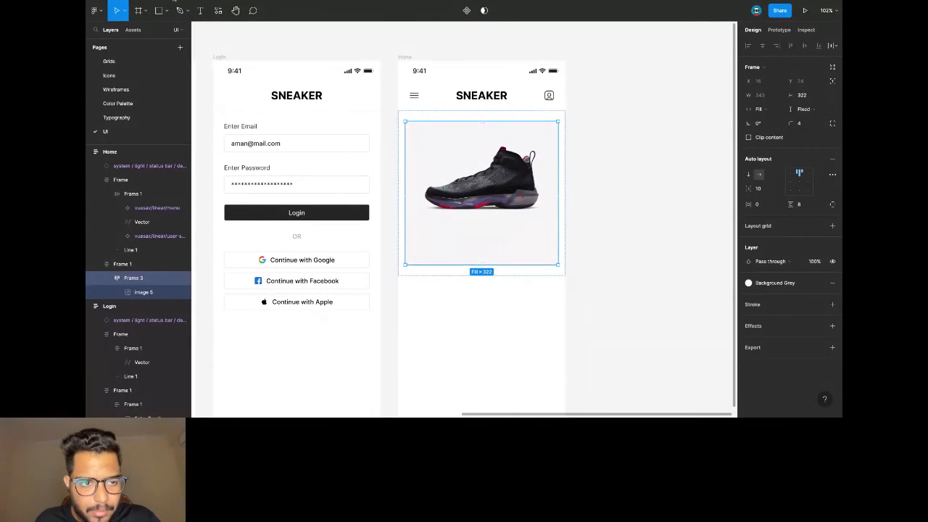
pyautogui.click(200, 10)
pyautogui.click(434, 250)
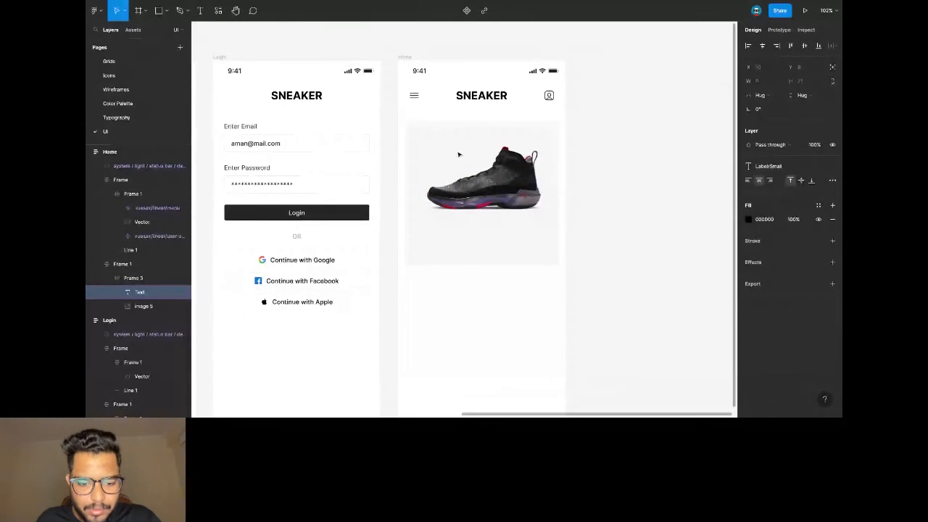
# Type 'Air Jordan XXXVIII', apply auto layout to the frame, and move the shoe image above the name.
pyautogui.write('Air')
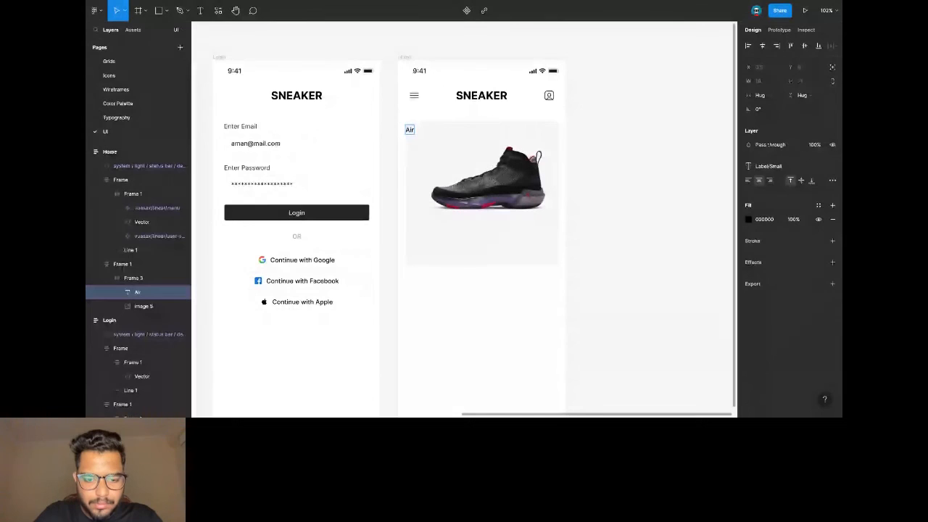
pyautogui.write(' Jordan')
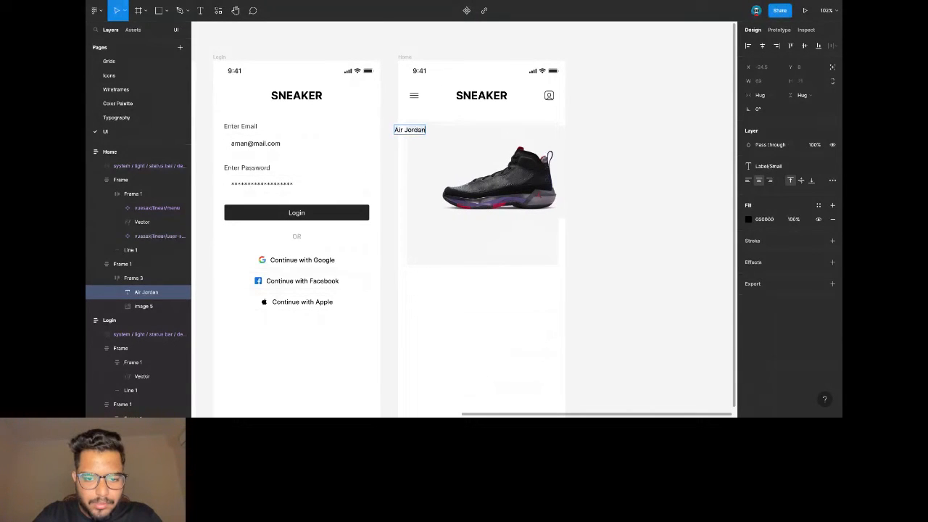
pyautogui.write(' XXXVIII')
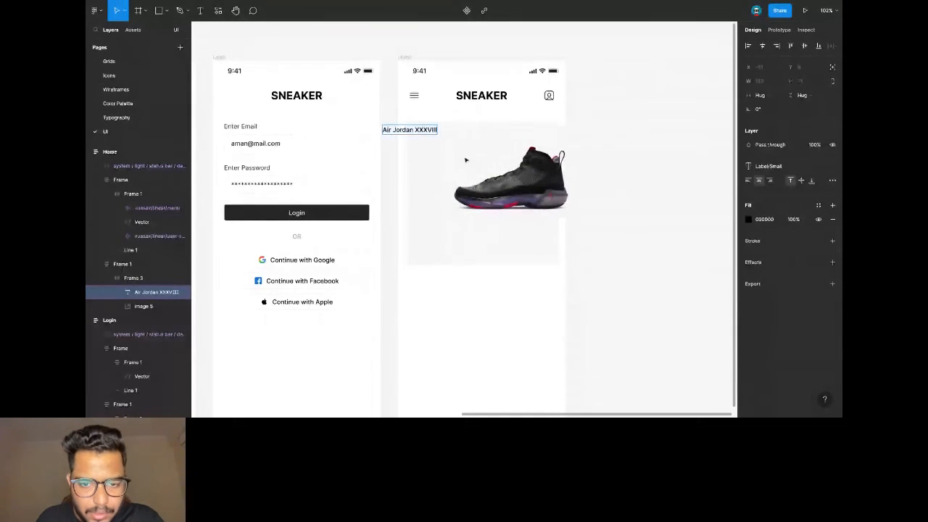
pyautogui.press('Escape')
pyautogui.click(448, 224)
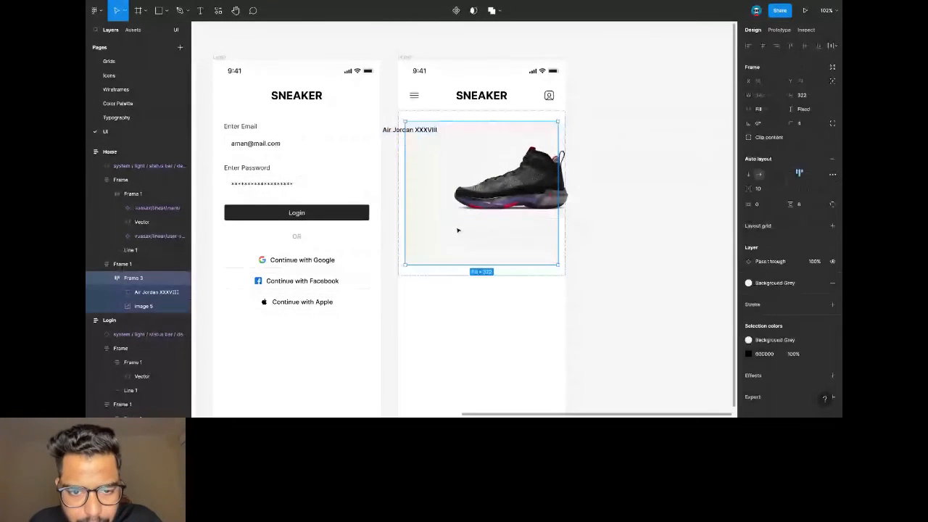
pyautogui.hotkey('shift', 'a')
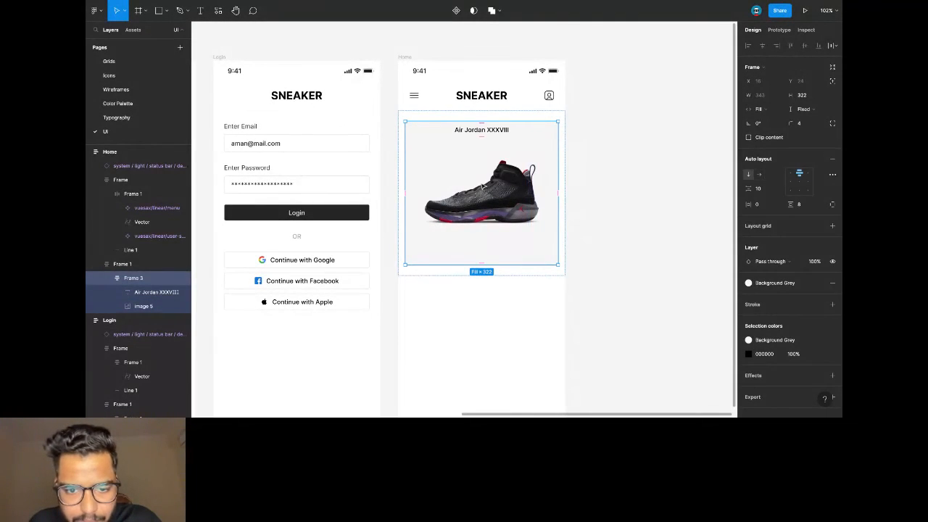
pyautogui.click(481, 187)
pyautogui.press('Up')
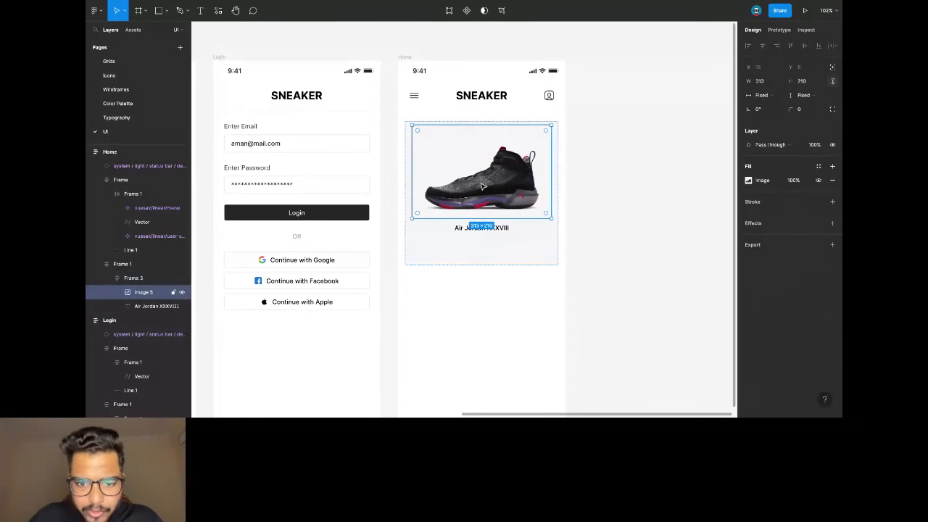
# Duplicate the name, colour the lines Primary Black and Secondary Grey, and group them.
pyautogui.click(465, 231)
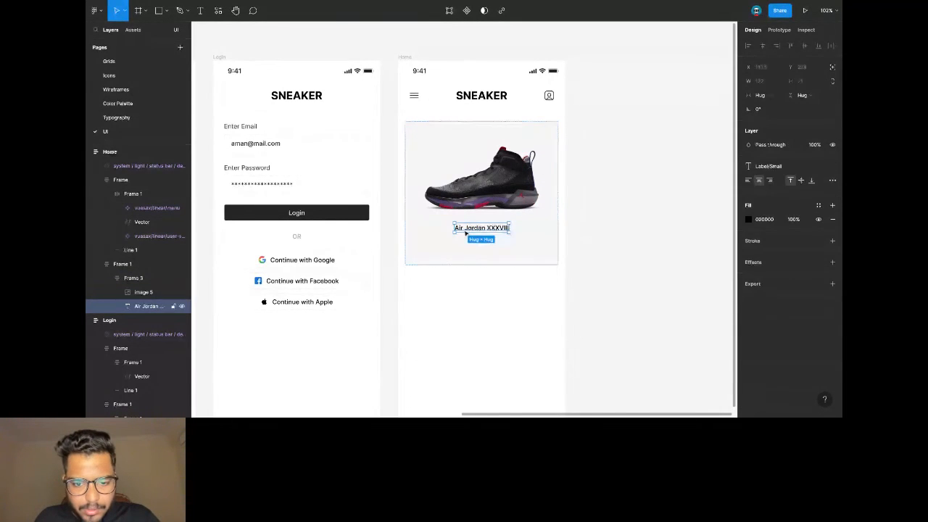
pyautogui.hotkey('ctrl', 'v')
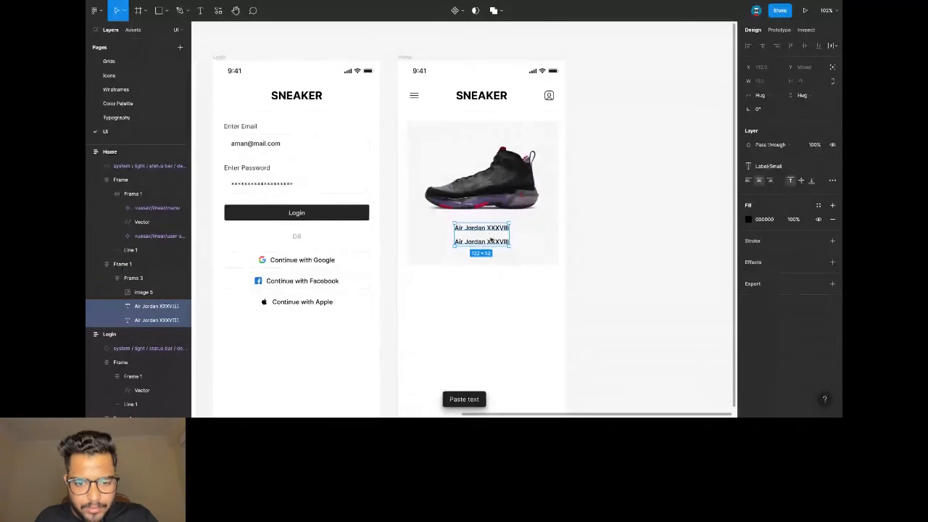
pyautogui.click(495, 230)
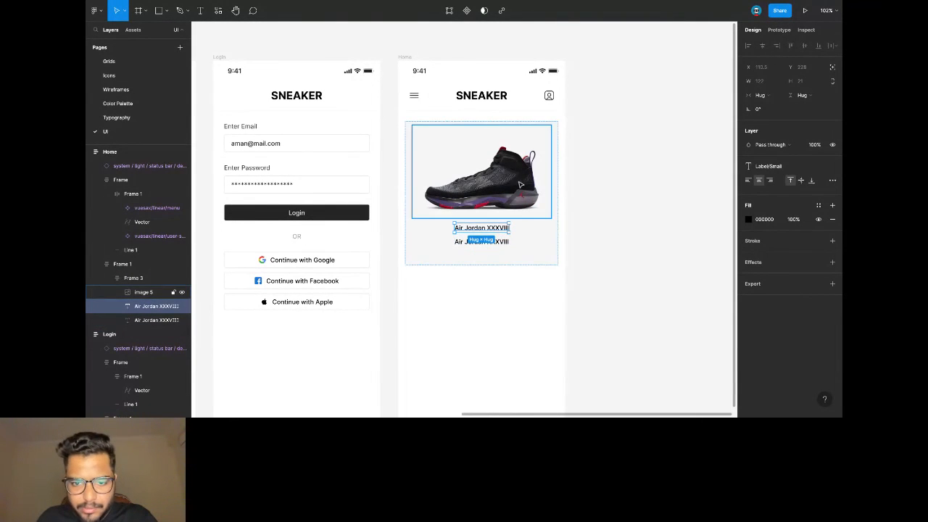
pyautogui.click(819, 209)
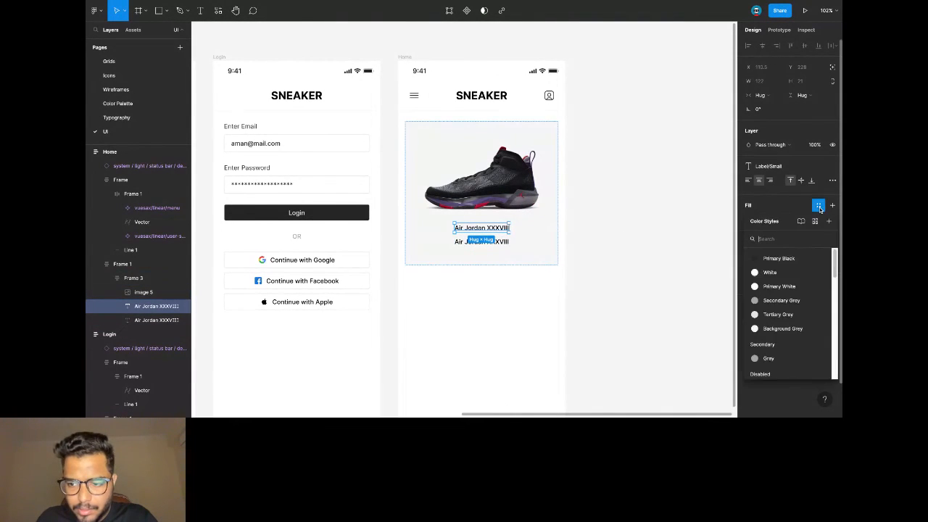
pyautogui.click(787, 257)
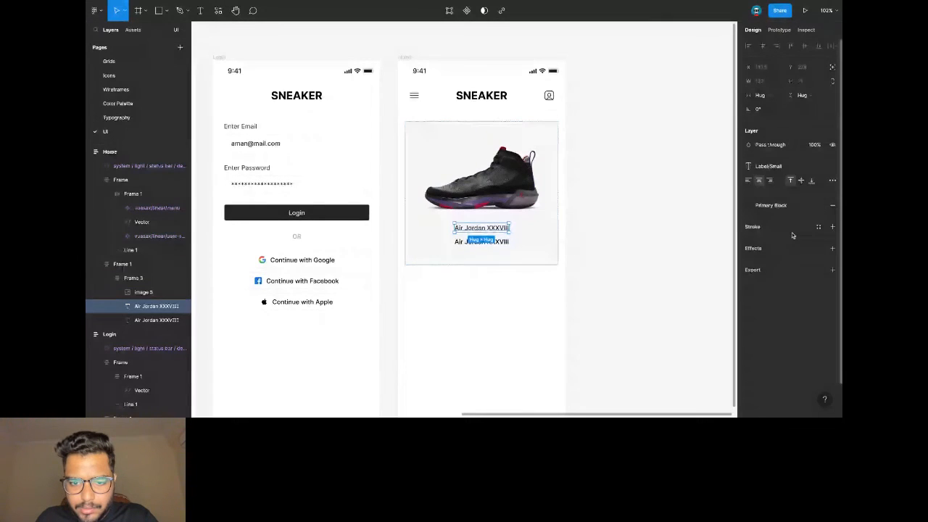
pyautogui.click(503, 242)
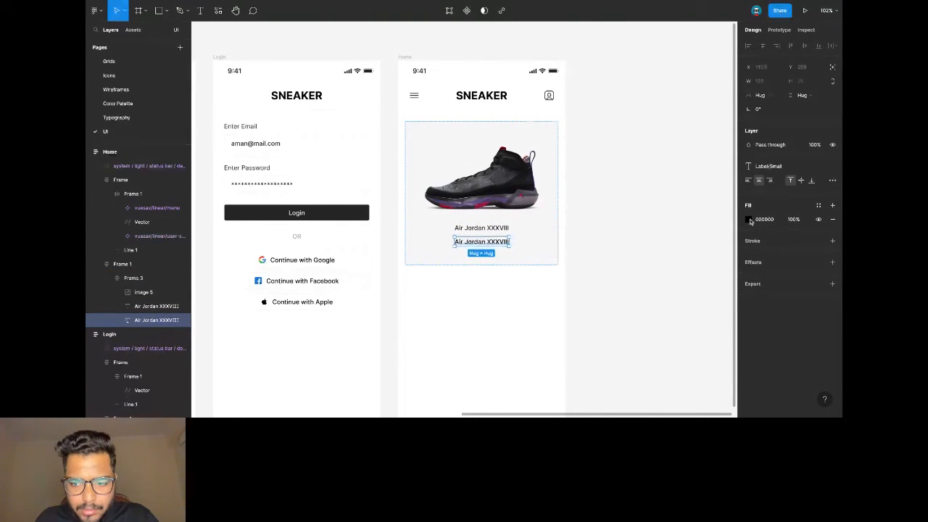
pyautogui.click(818, 207)
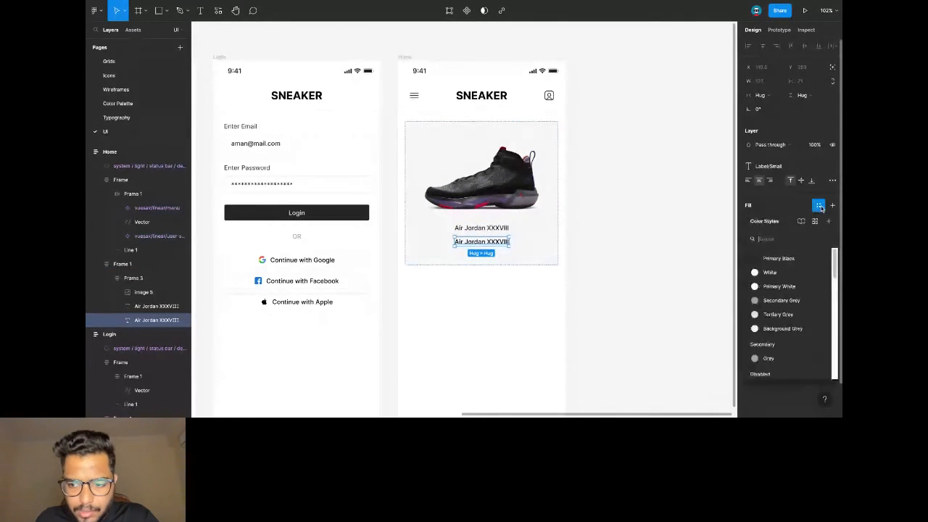
pyautogui.click(782, 300)
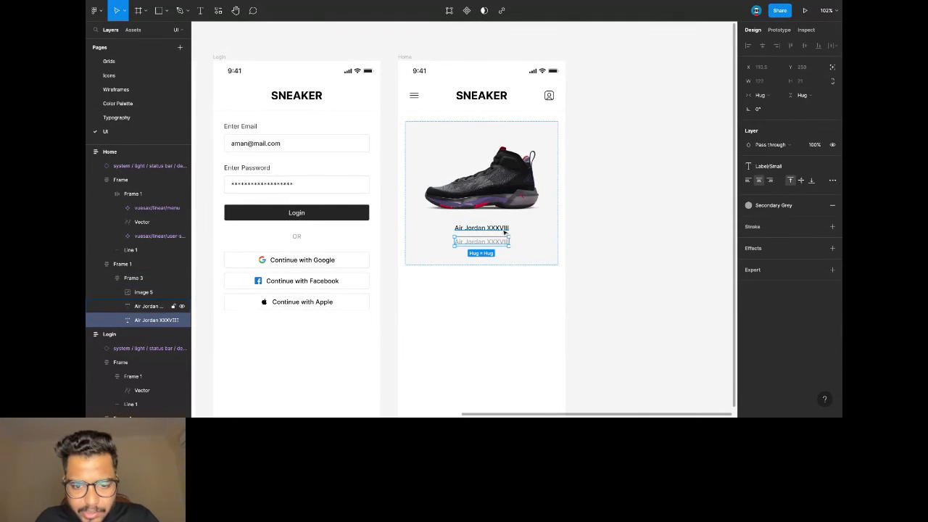
pyautogui.keyDown('shift'); pyautogui.click(504, 229); pyautogui.keyUp('shift')
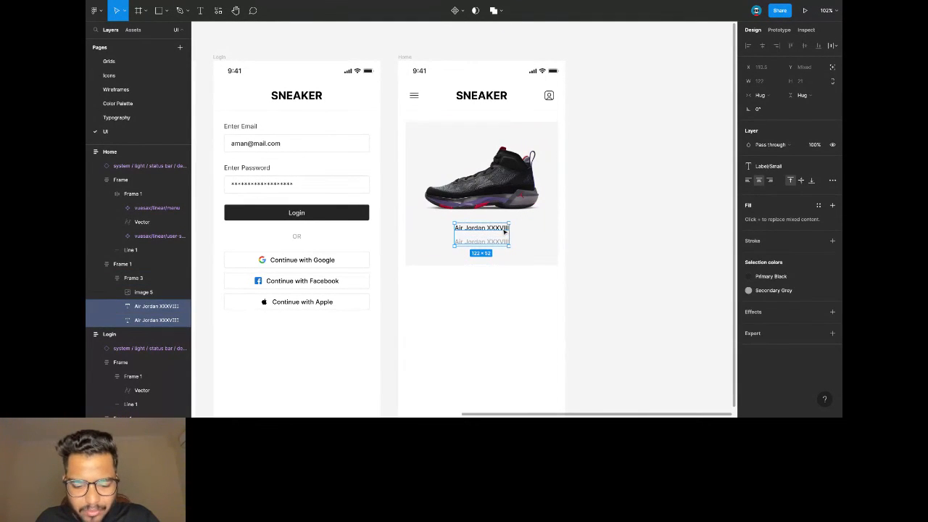
pyautogui.hotkey('ctrl', 'g')
# Widen the name group to about 248 and give the grey subtitle the Label/X Small style.
pyautogui.moveTo(509, 232); pyautogui.dragTo(537, 232)
pyautogui.doubleClick(529, 242)
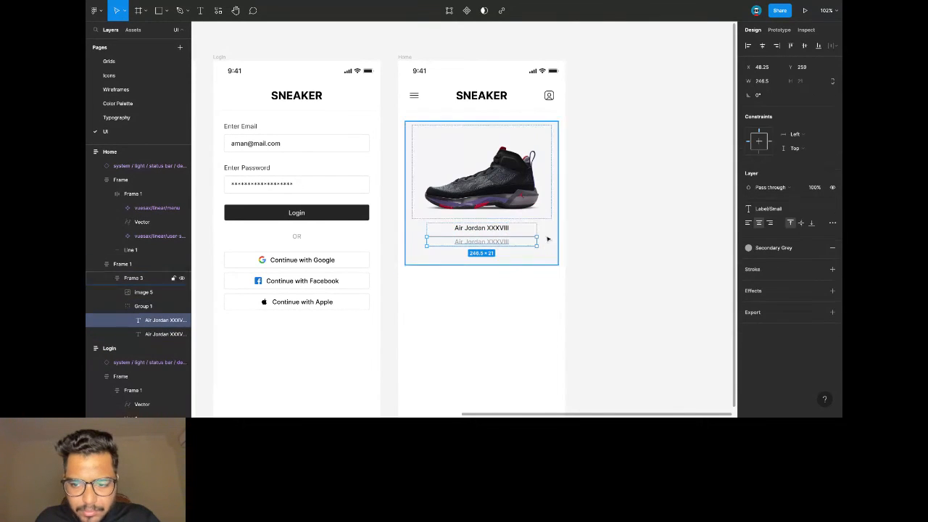
pyautogui.click(788, 211)
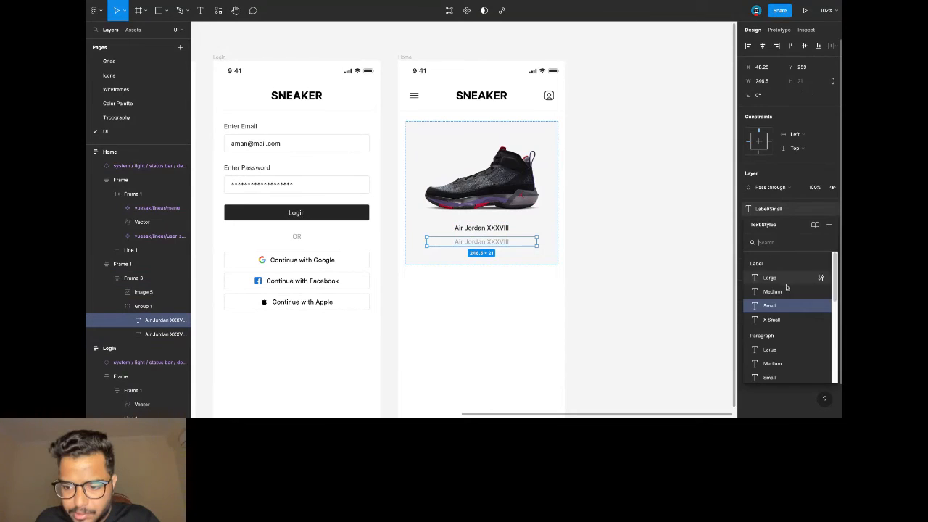
pyautogui.click(787, 320)
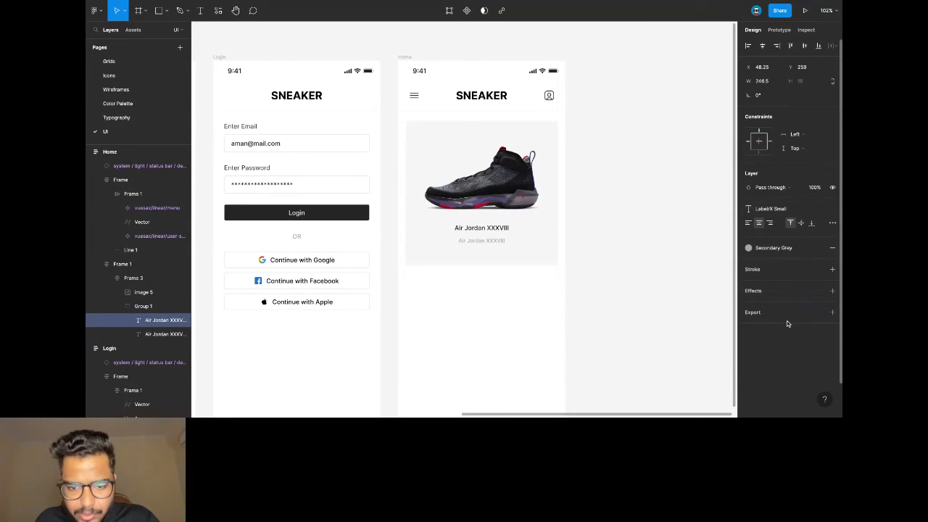
# Add auto layout to the title and subtitle group and left-align both lines.
pyautogui.click(508, 228)
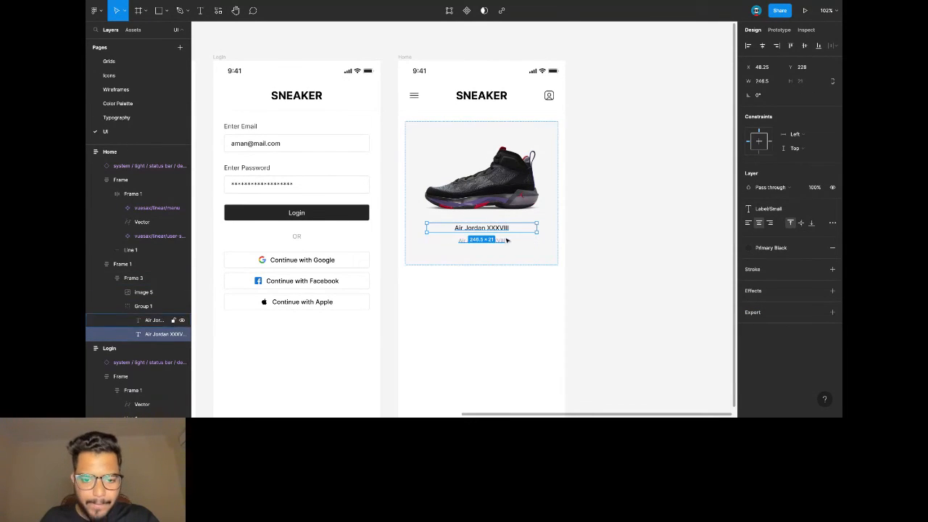
pyautogui.click(491, 206)
pyautogui.click(478, 234)
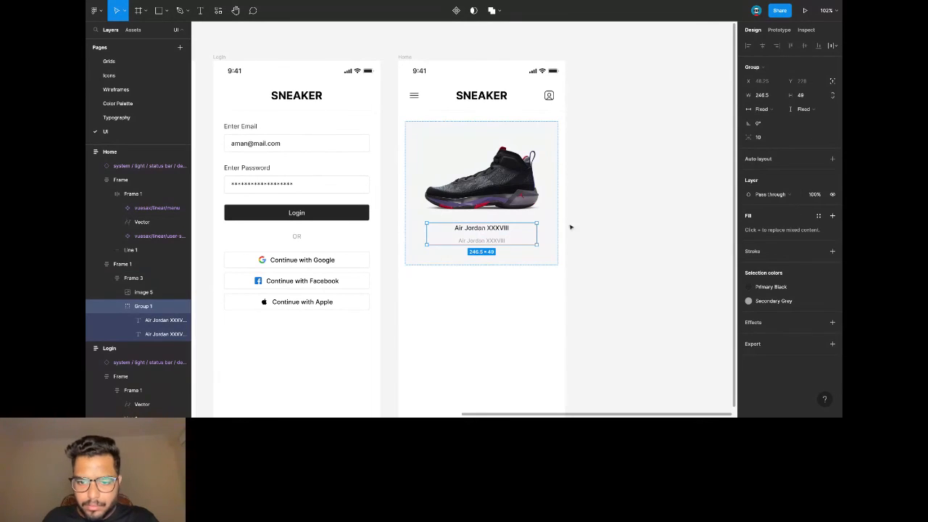
pyautogui.click(833, 158)
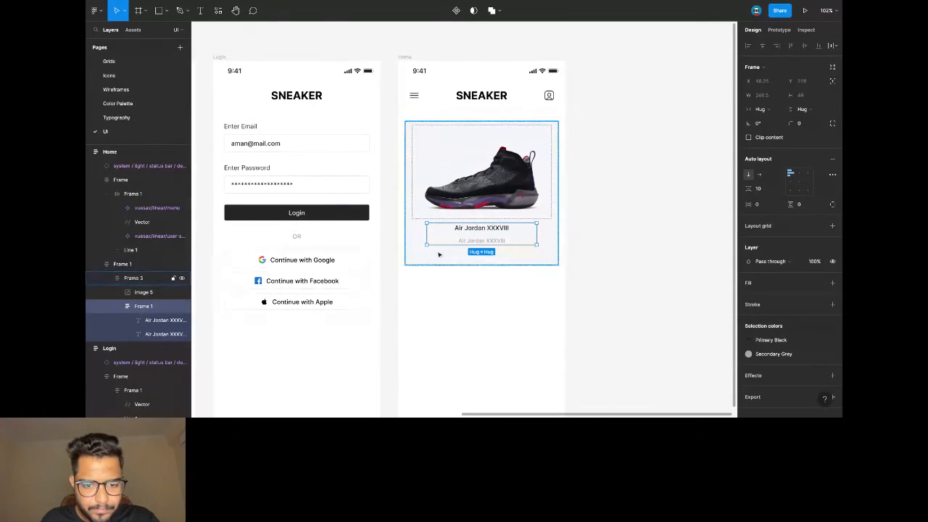
pyautogui.click(461, 229)
pyautogui.click(748, 180)
pyautogui.press('Tab')
pyautogui.click(748, 181)
# Make the text frame Fill container width with 24 side padding and an 8 gap.
pyautogui.click(469, 281)
pyautogui.tripleClick(458, 238)
pyautogui.click(760, 109)
pyautogui.click(765, 120)
pyautogui.click(763, 207)
pyautogui.write('24')
pyautogui.press('Return')
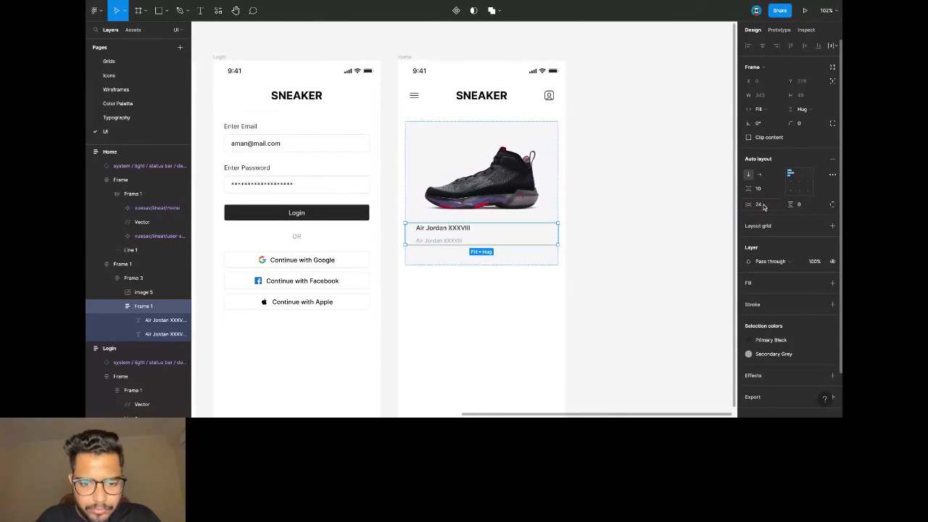
pyautogui.click(759, 190)
pyautogui.write('8')
pyautogui.press('Return')
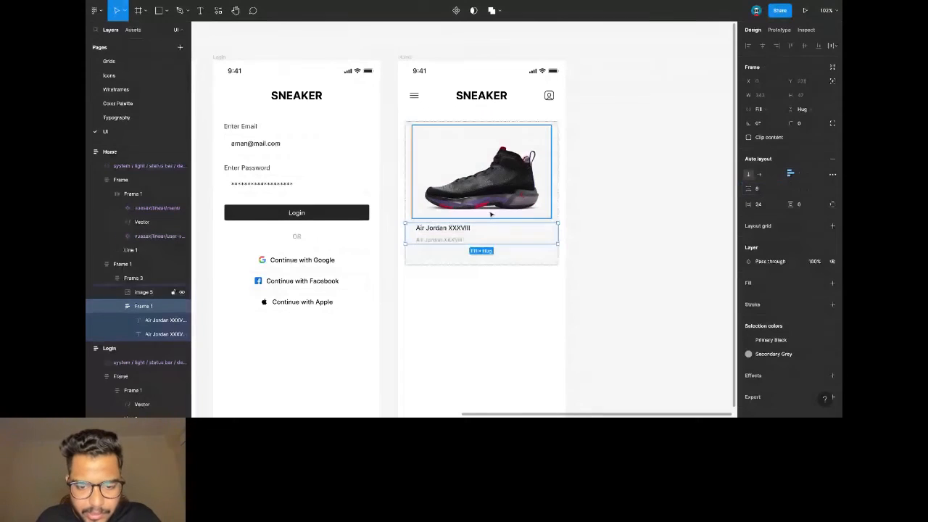
# Make the grey subtitle box hug its text inside the text frame.
pyautogui.click(454, 229)
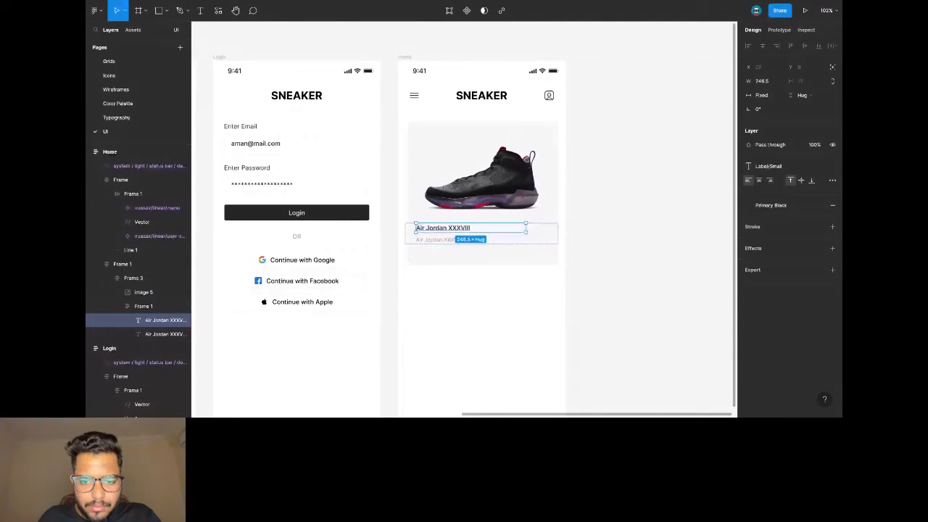
pyautogui.click(527, 232)
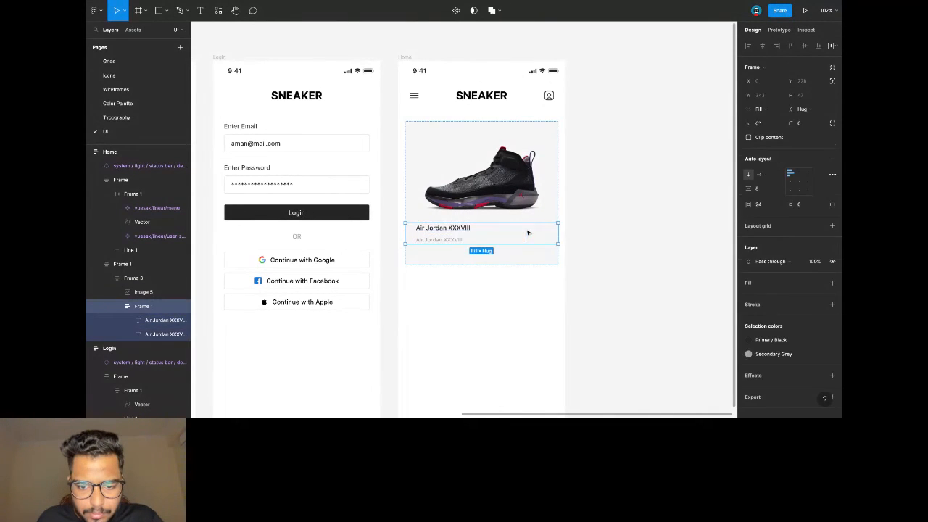
pyautogui.doubleClick(473, 230)
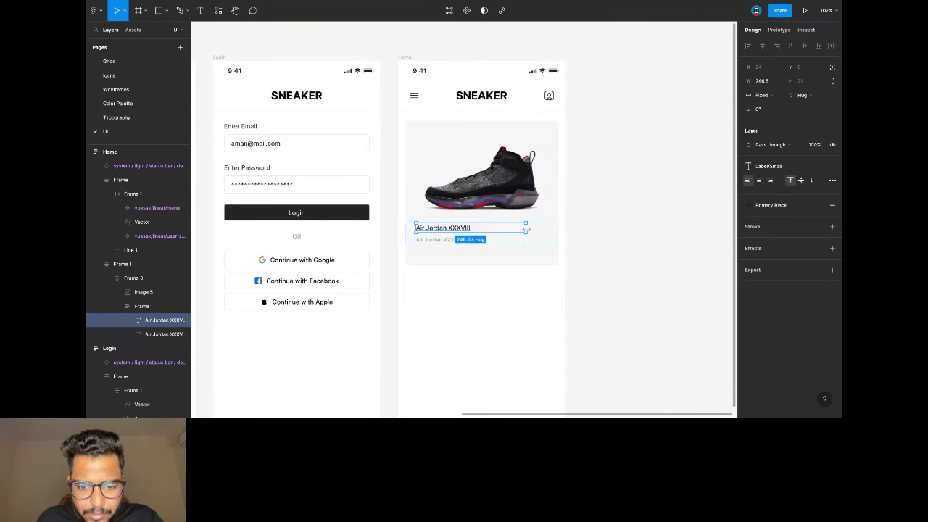
pyautogui.click(524, 238)
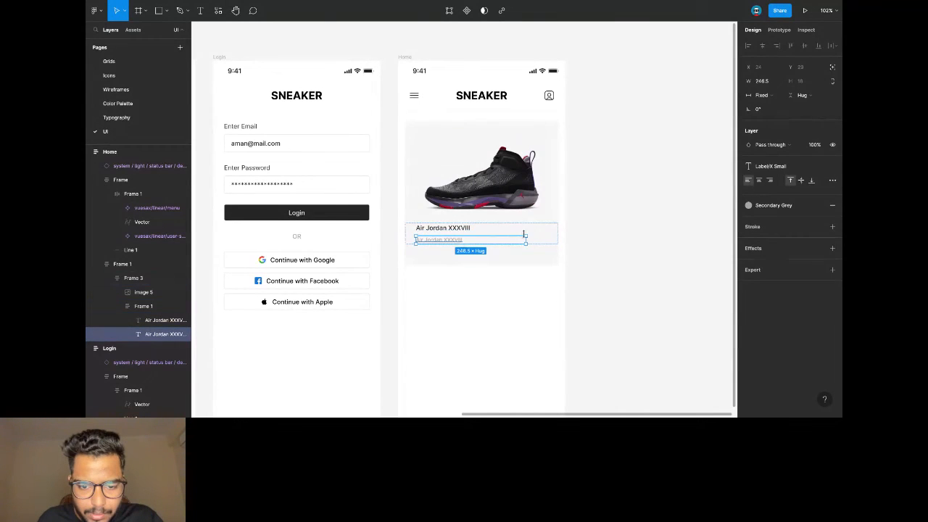
pyautogui.doubleClick(527, 239)
pyautogui.click(513, 230)
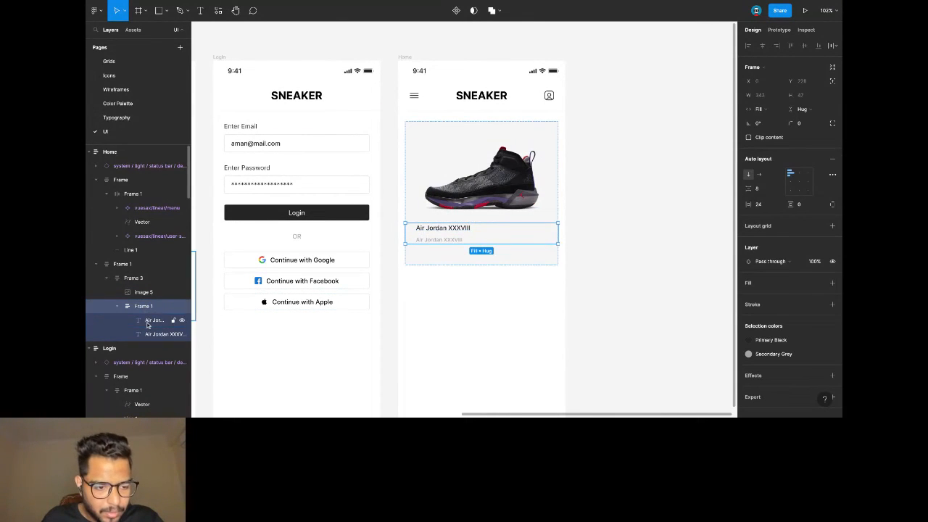
# Wrap the title and subtitle in a new auto-layout name frame.
pyautogui.click(156, 320)
pyautogui.keyDown('shift'); pyautogui.click(153, 334); pyautogui.keyUp('shift')
pyautogui.hotkey('ctrl', 'alt', 'g')
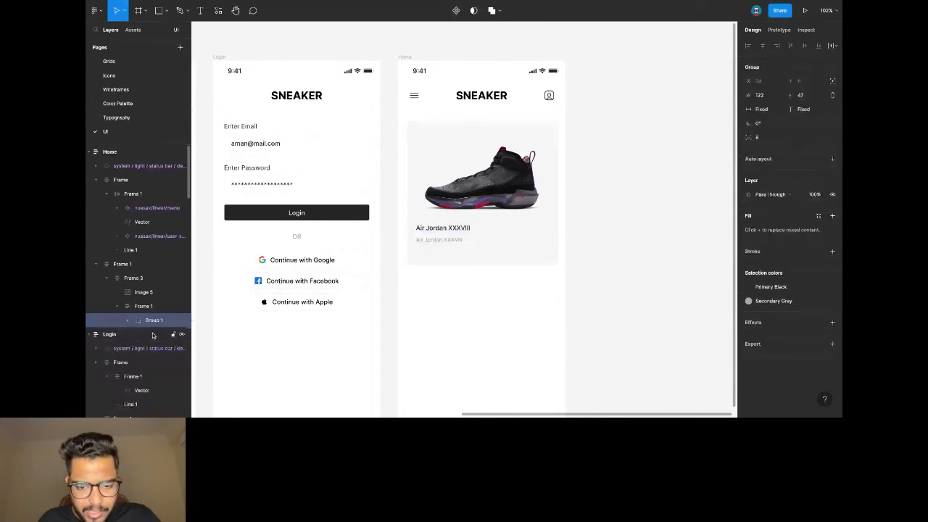
pyautogui.click(831, 158)
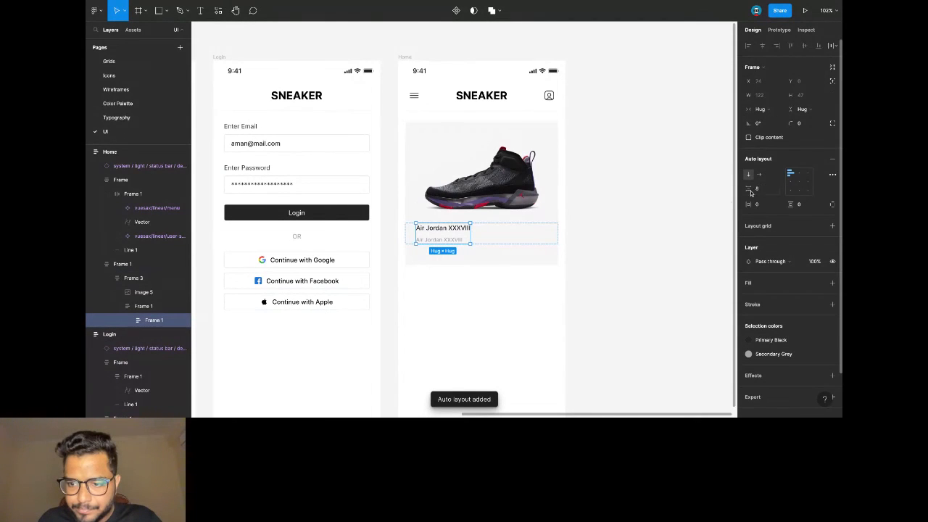
# Duplicate the name frame and lay the two copies side by side horizontally.
pyautogui.hotkey('ctrl', 'c')
pyautogui.hotkey('ctrl', 'v')
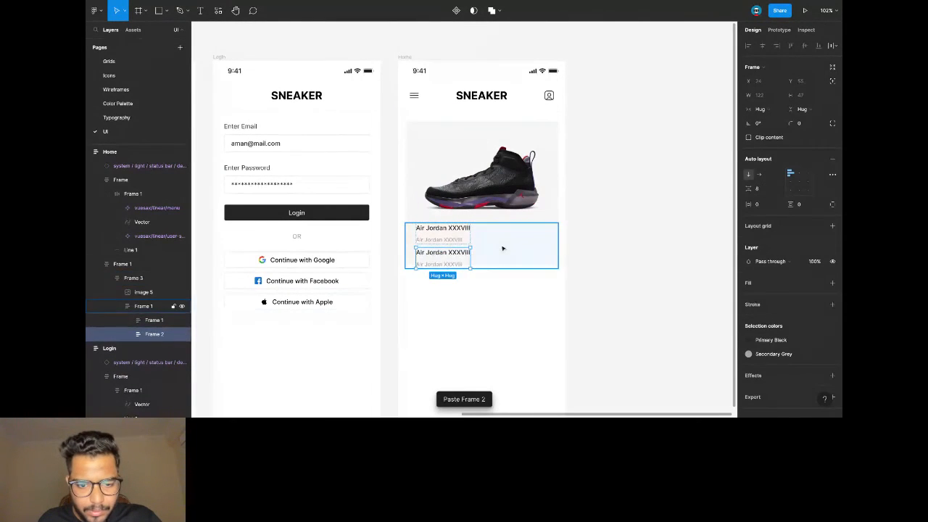
pyautogui.click(501, 249)
pyautogui.hotkey('shift', 'a')
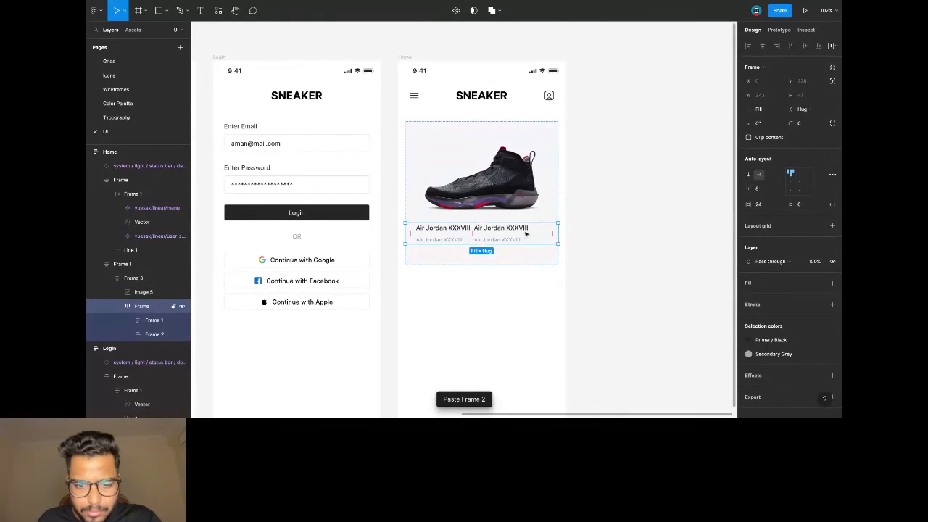
# Set the spacing mode to Space between and delete the extra grey name text.
pyautogui.click(832, 174)
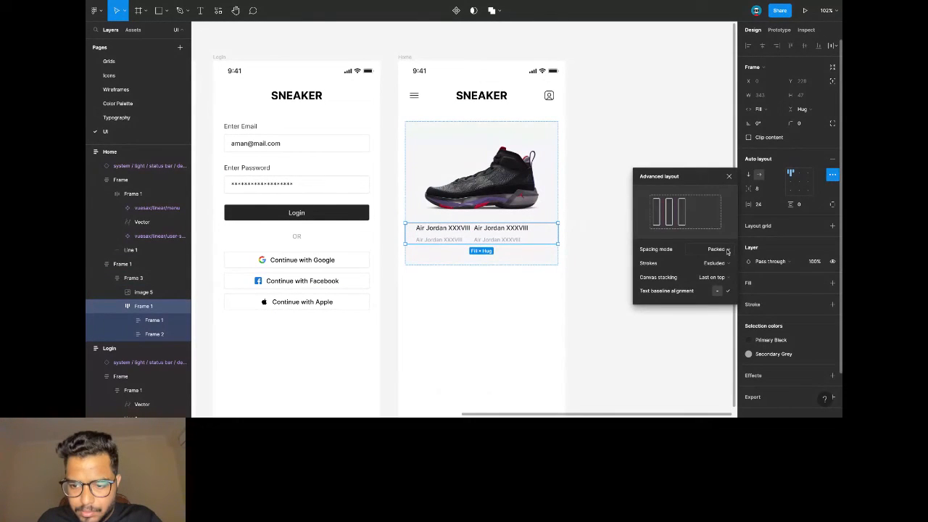
pyautogui.click(727, 250)
pyautogui.click(703, 260)
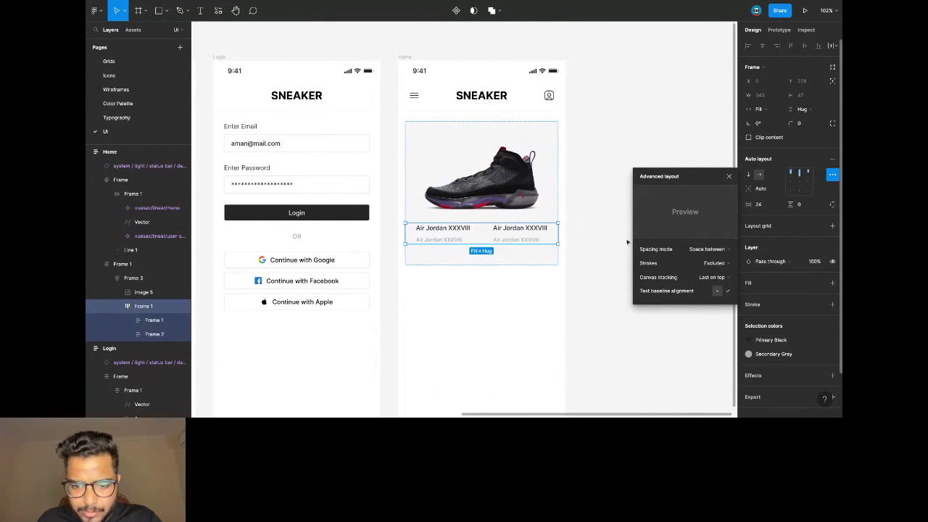
pyautogui.keyDown('ctrl'); pyautogui.click(530, 243); pyautogui.keyUp('ctrl')
pyautogui.press('Delete')
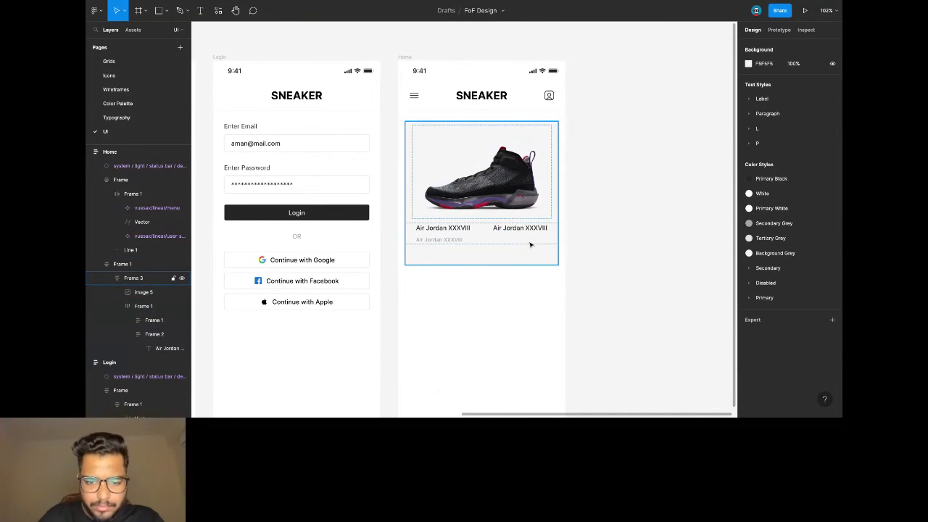
# Change the right-hand title text to 'MRP: 17,295'.
pyautogui.doubleClick(534, 228)
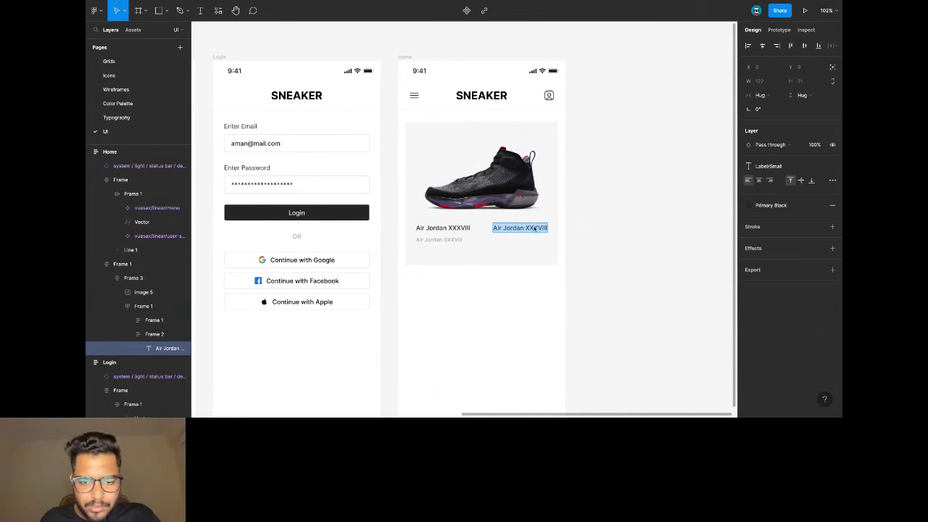
pyautogui.write('MR')
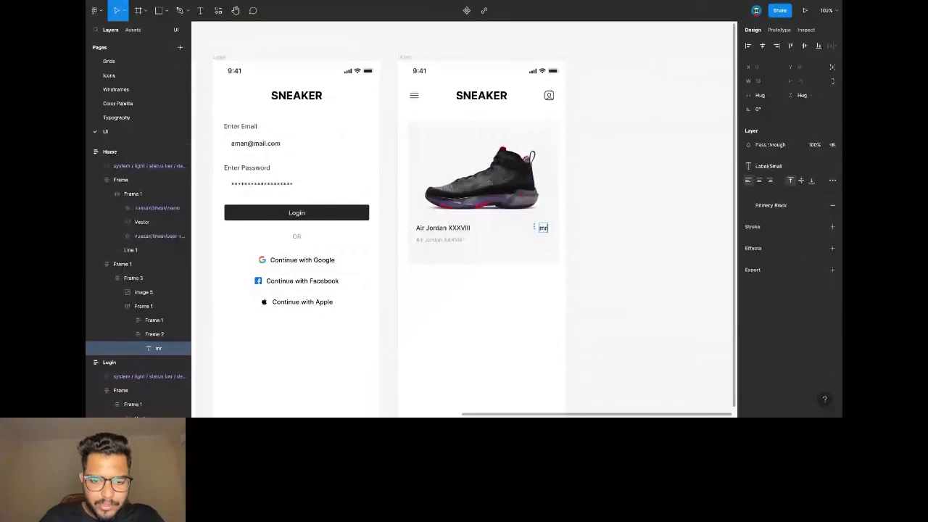
pyautogui.write('P')
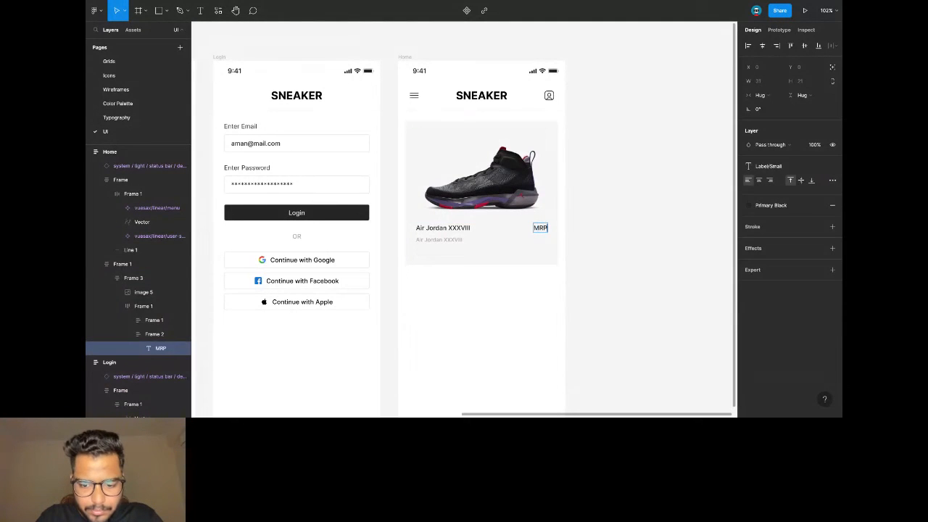
pyautogui.write('. 17')
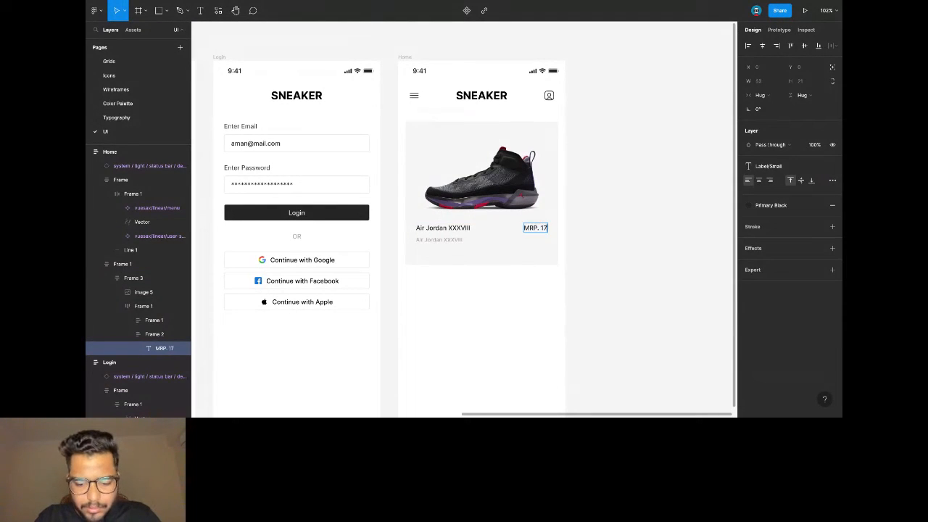
pyautogui.write(',295')
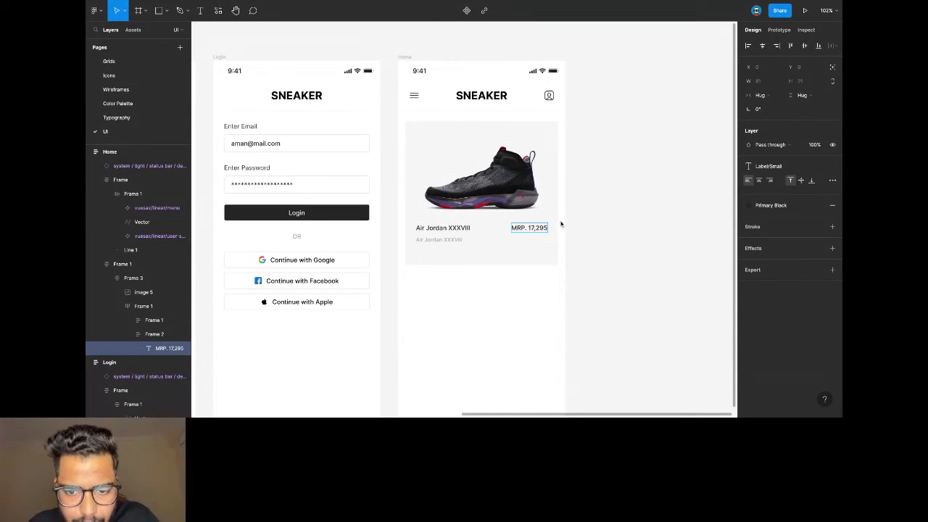
pyautogui.press('BackSpace')
pyautogui.press('BackSpace')
pyautogui.write(':')
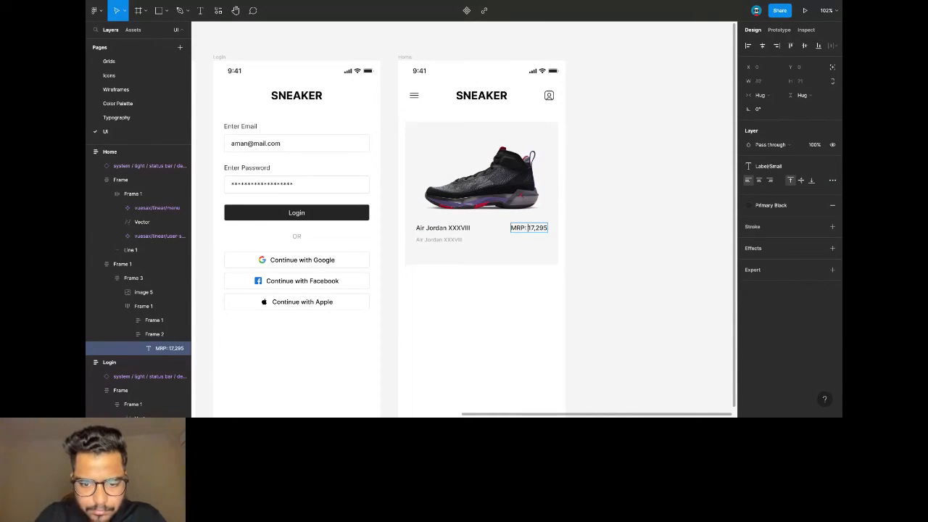
pyautogui.press('Escape')
pyautogui.click(657, 229)
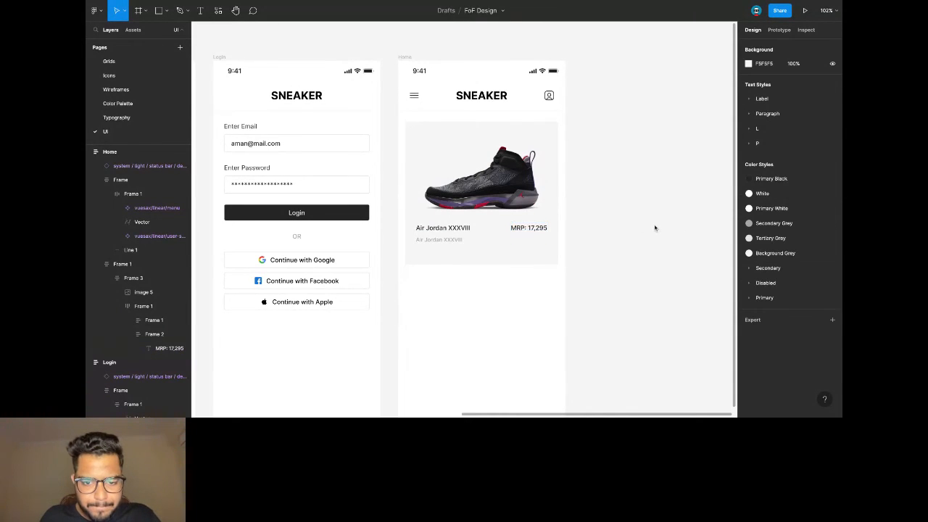
# Replace the duplicate grey name under Air Jordan XXXVIII with 'Basketball Shoes'.
pyautogui.doubleClick(461, 243)
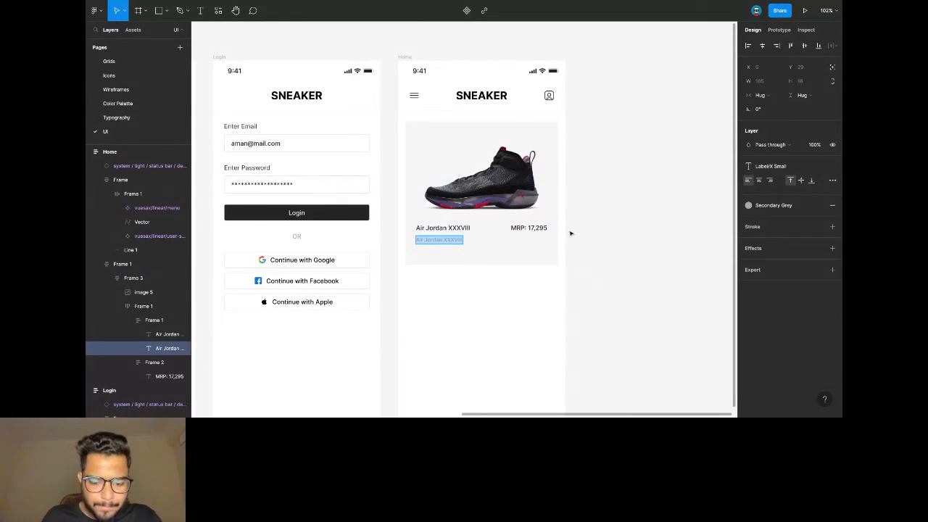
pyautogui.press('BackSpace')
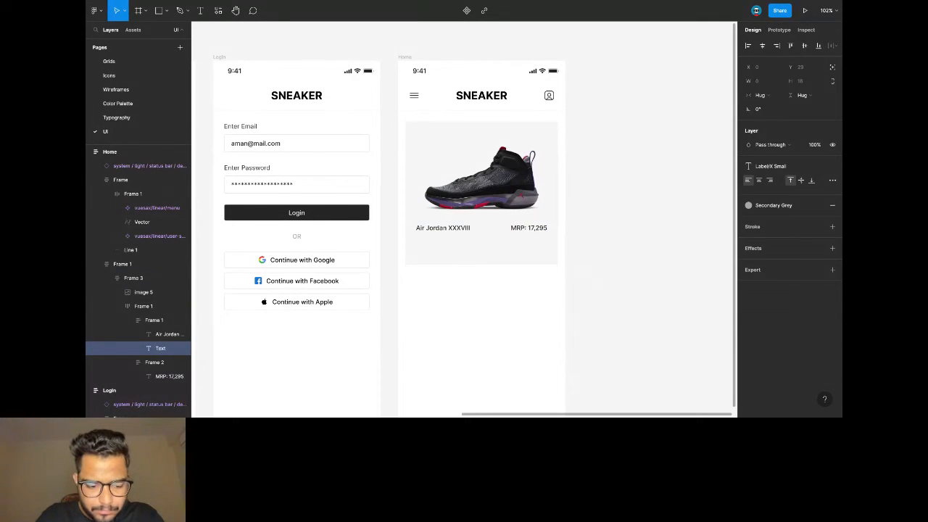
pyautogui.write('Basketball Shoes')
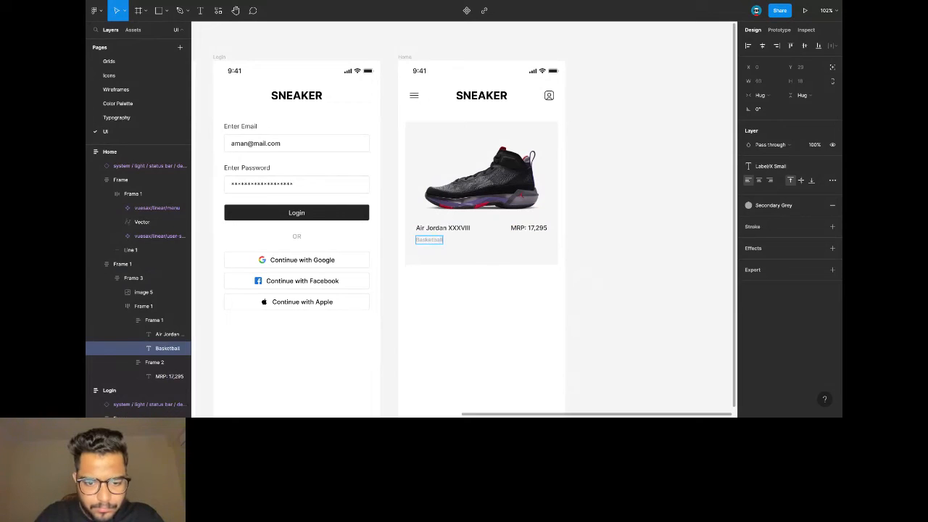
pyautogui.click(603, 219)
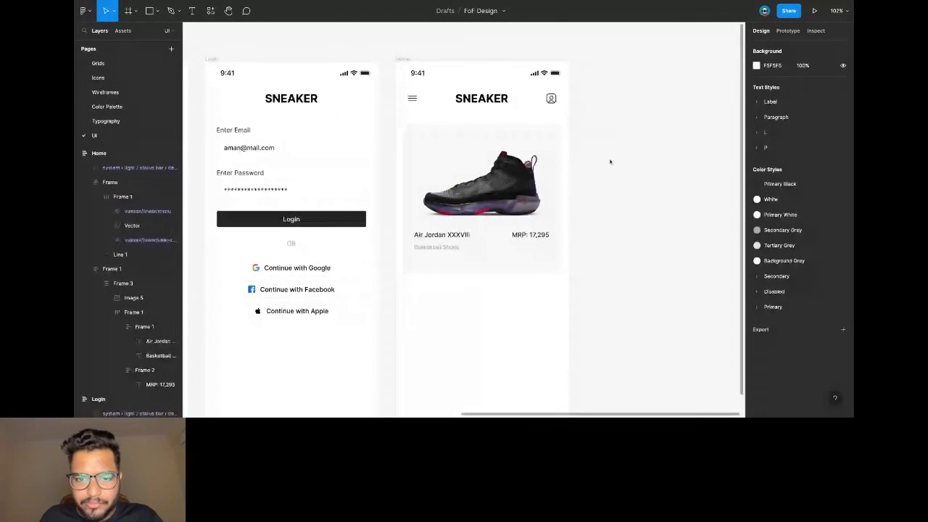
# Set the shoe card's height to Hug contents.
pyautogui.click(478, 200)
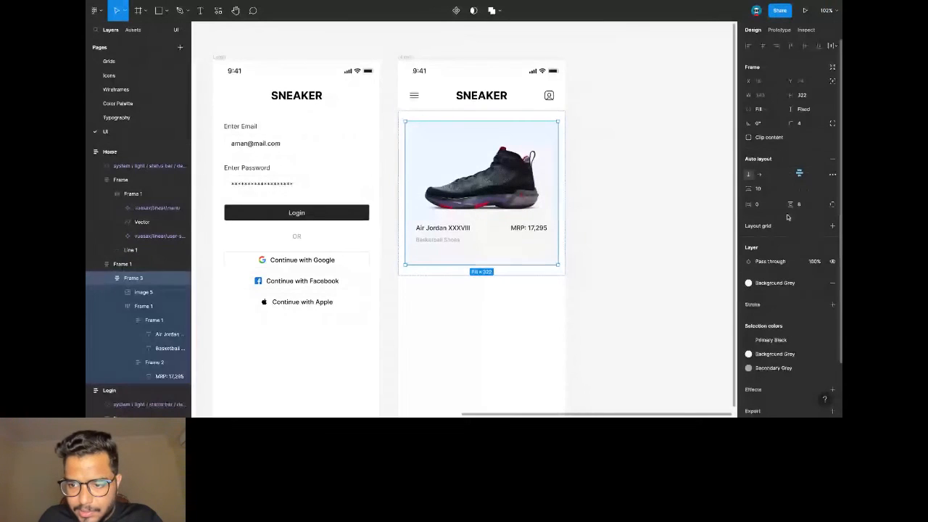
pyautogui.doubleClick(503, 197)
pyautogui.click(499, 254)
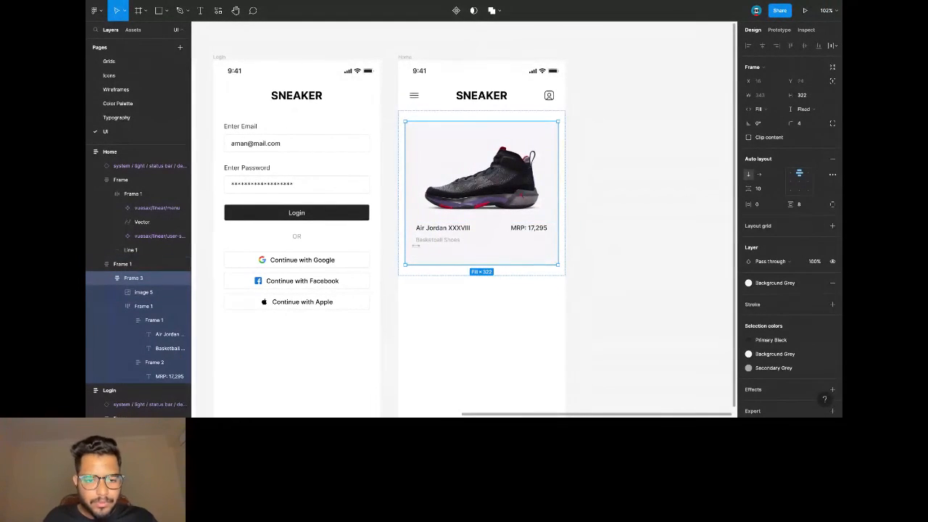
pyautogui.click(801, 109)
pyautogui.click(795, 121)
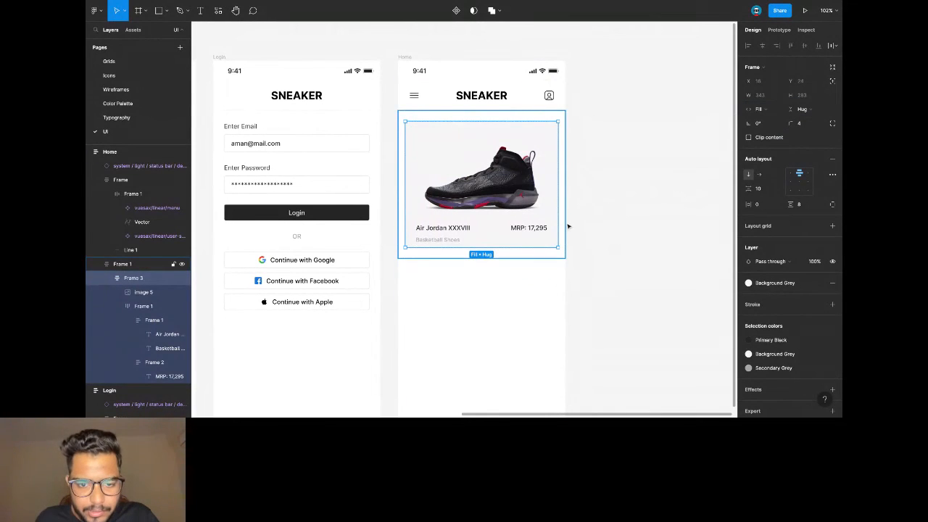
# Copy the shoe card and paste duplicates below it, making three cards.
pyautogui.click(511, 216)
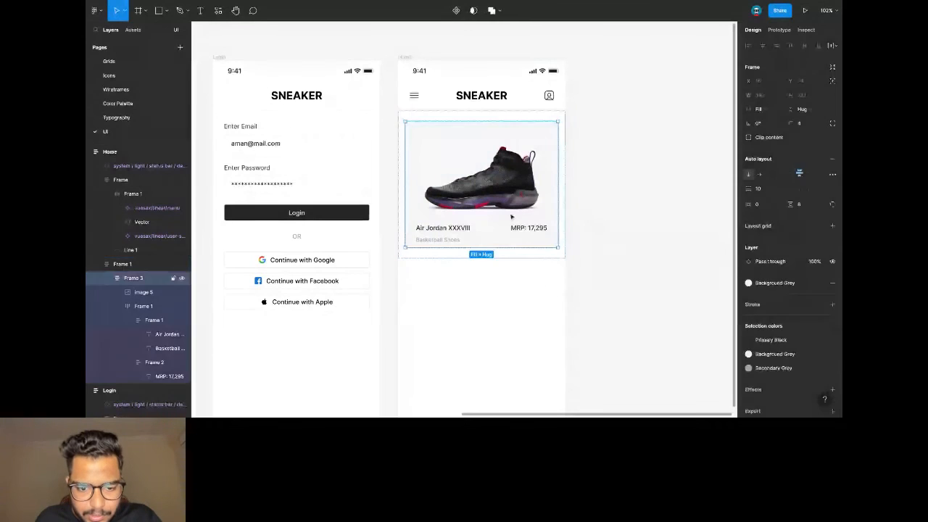
pyautogui.hotkey('ctrl', 'c')
pyautogui.hotkey('ctrl', 'v')
pyautogui.hotkey('ctrl', 'v')
pyautogui.scroll(-4, 510, 214)
pyautogui.press('Escape')
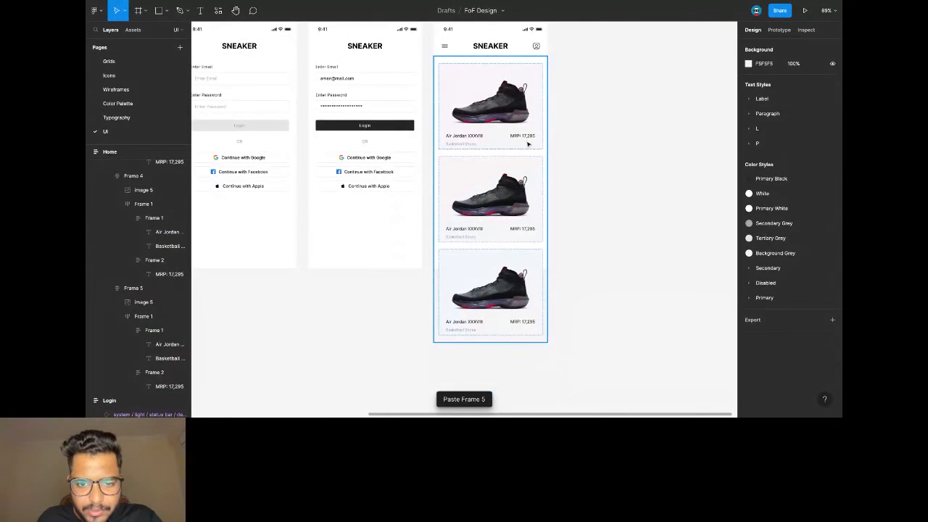
# Set the gap between the three stacked cards to 16.
pyautogui.click(528, 144)
pyautogui.click(763, 190)
pyautogui.write('16')
pyautogui.press('Return')
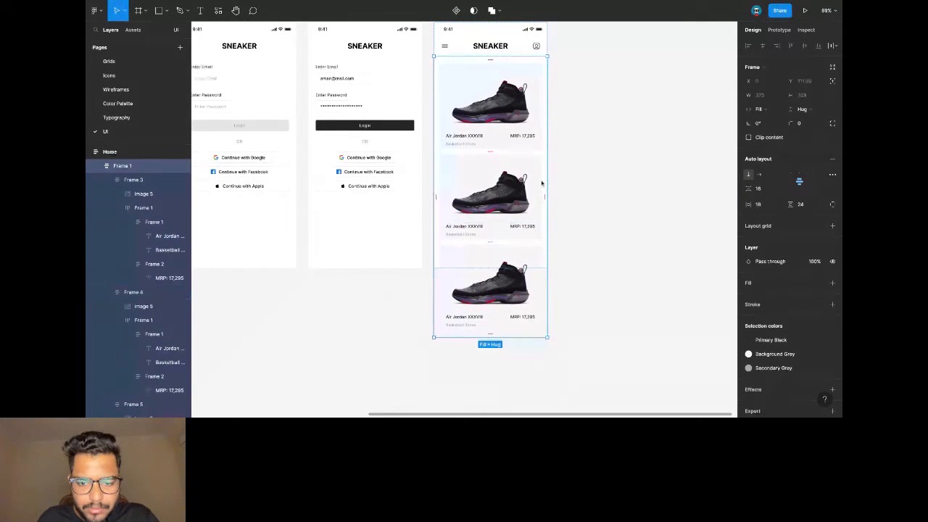
# Paste new sneaker photos into the second and third cards' images.
pyautogui.doubleClick(482, 202)
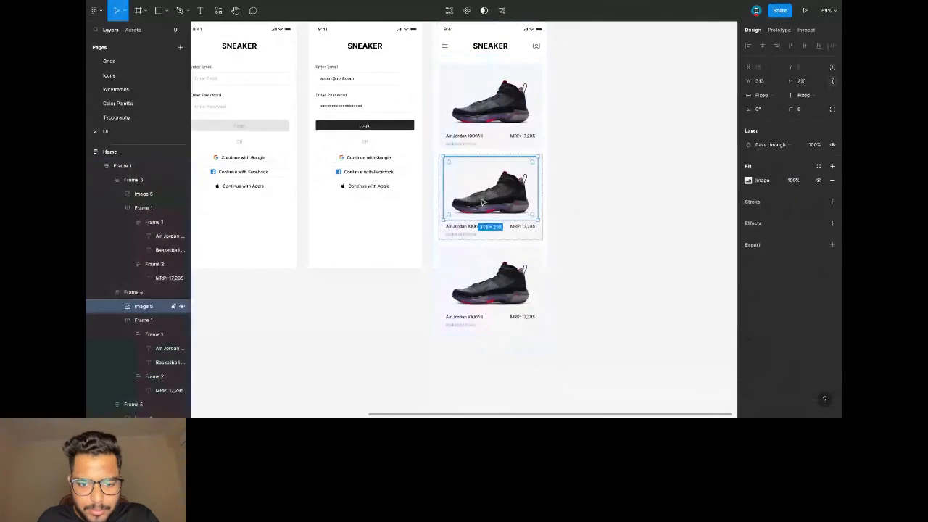
pyautogui.hotkey('ctrl', 'alt', 'v')
pyautogui.click(578, 188)
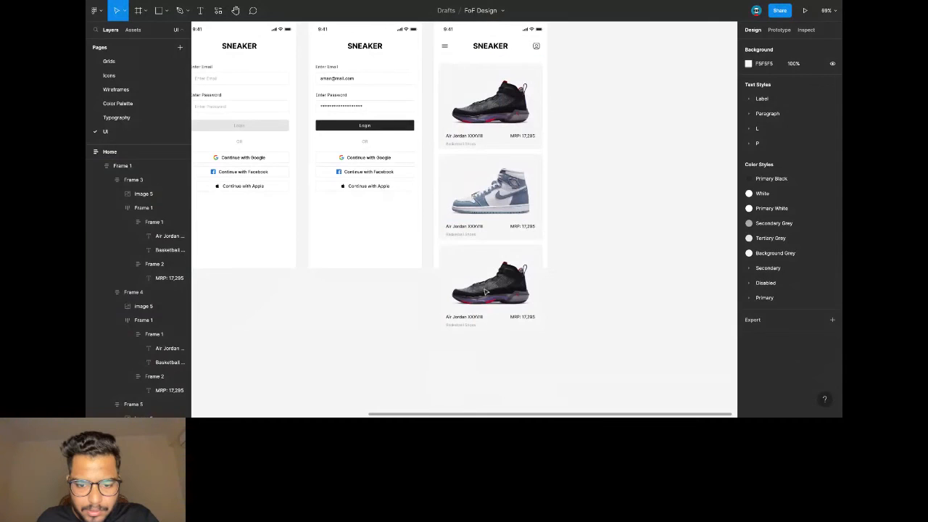
pyautogui.doubleClick(490, 283)
pyautogui.hotkey('ctrl', 'alt', 'v')
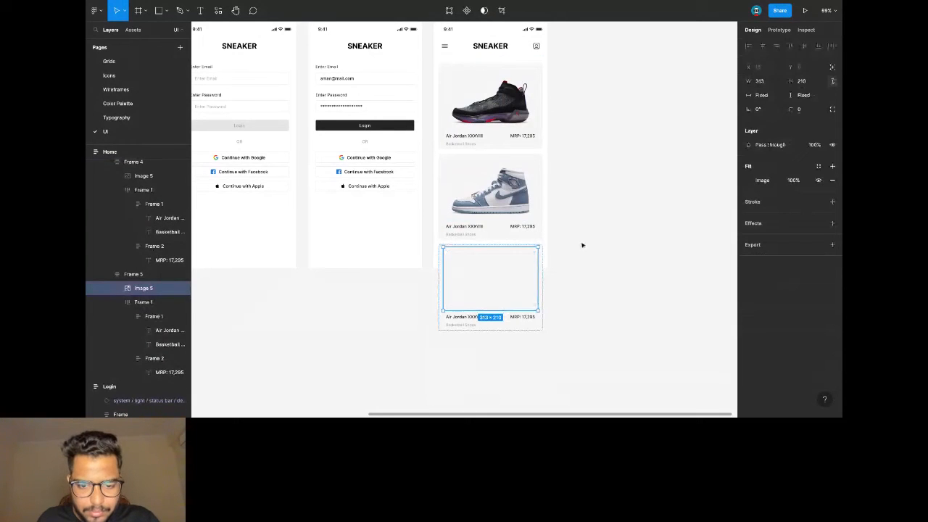
pyautogui.click(581, 245)
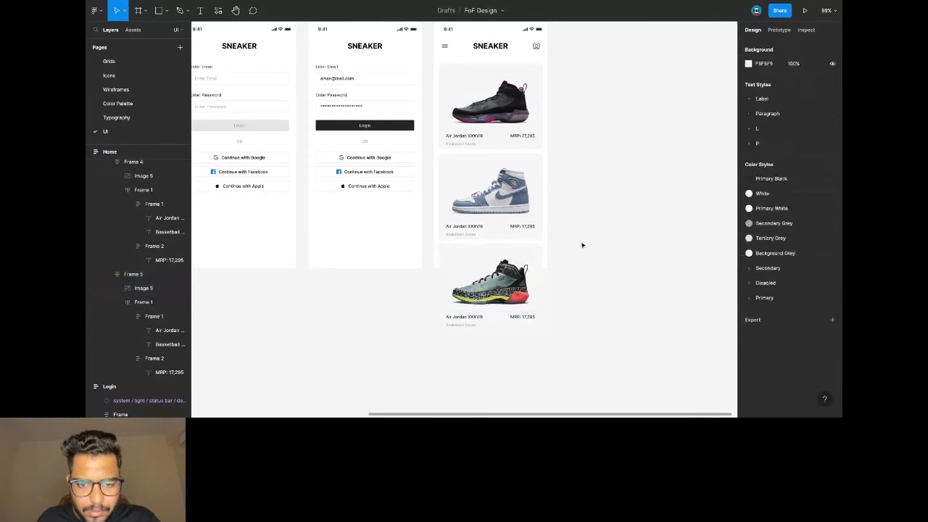
pyautogui.scroll(2, 581, 245)
pyautogui.hscroll(2, 578, 239)
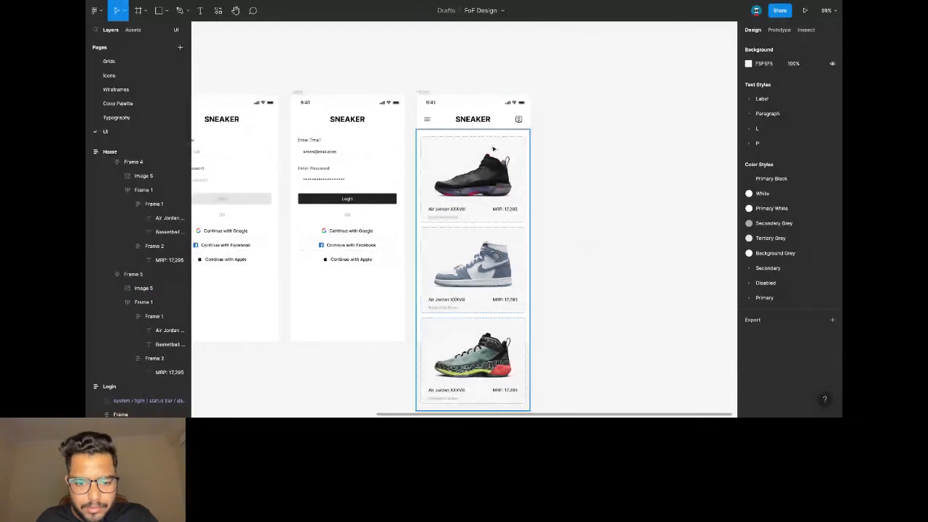
# Give Frame 1, the card list inside Home, a Fixed width of 375.
pyautogui.click(425, 93)
pyautogui.scroll(-1, 507, 125)
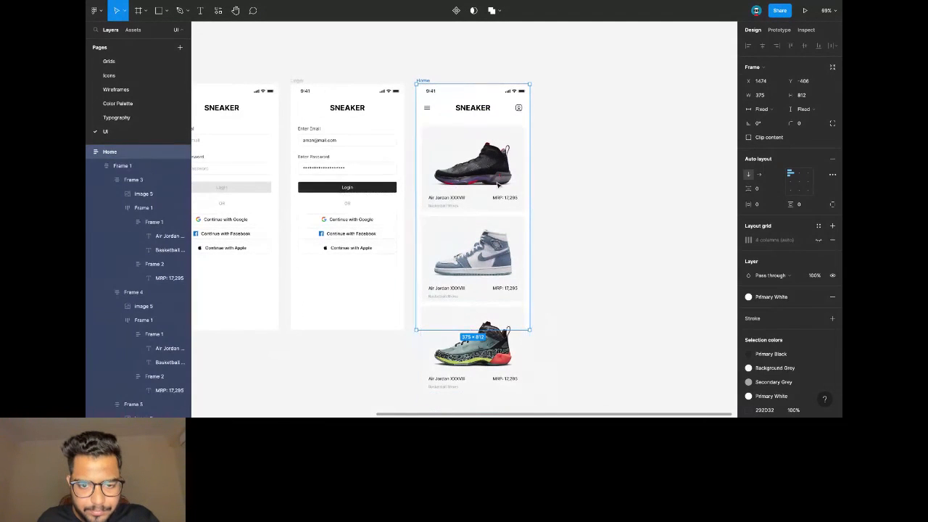
pyautogui.click(497, 182)
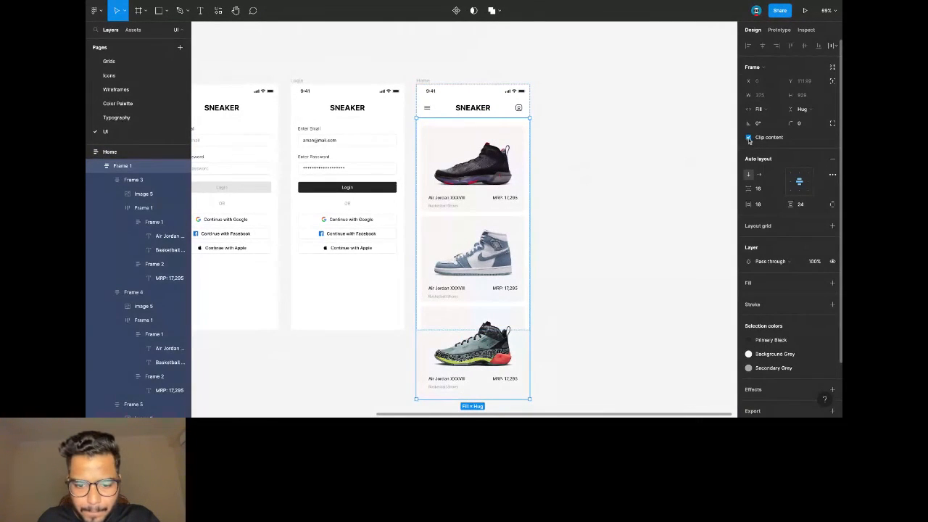
pyautogui.click(495, 159)
pyautogui.click(579, 162)
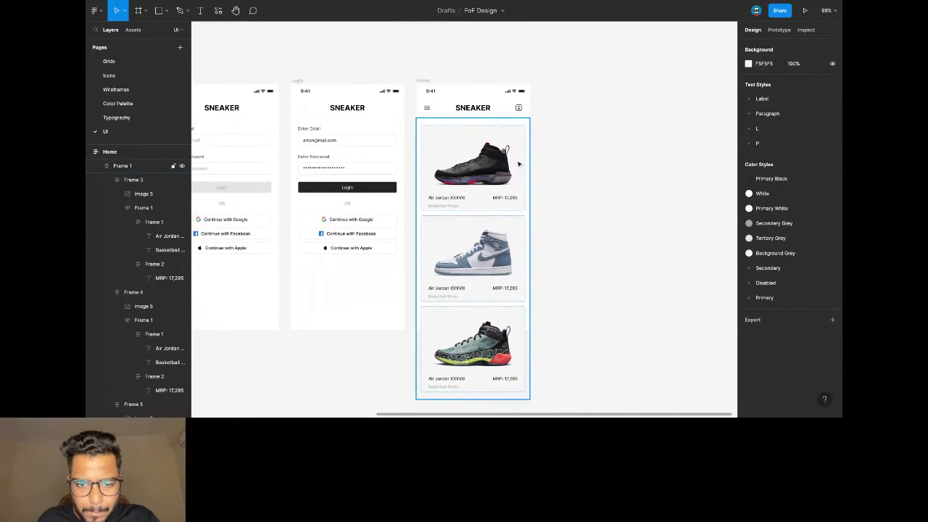
pyautogui.click(519, 157)
pyautogui.scroll(-5, 490, 306)
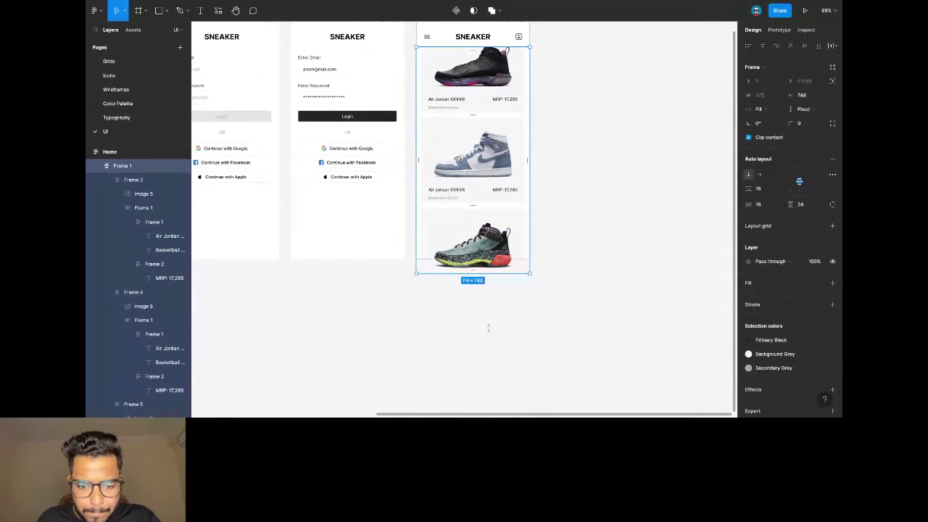
pyautogui.click(774, 111)
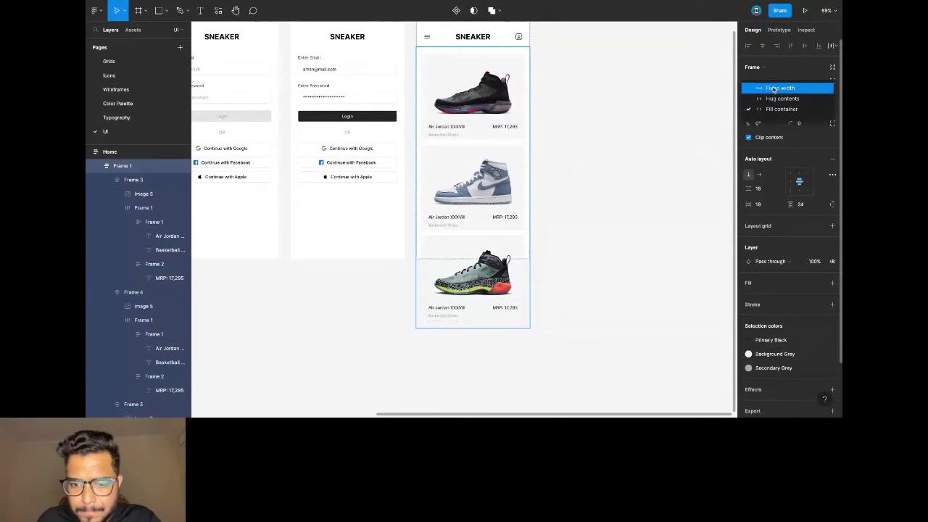
pyautogui.click(773, 89)
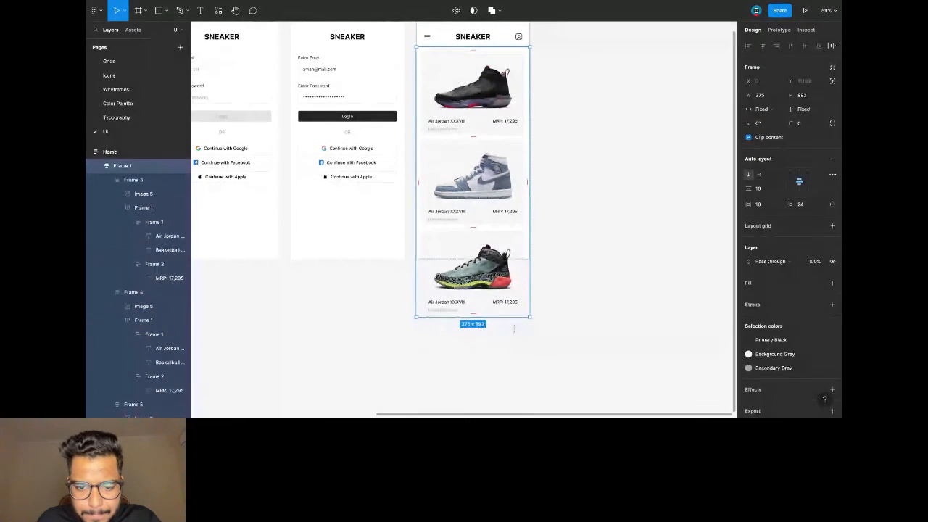
pyautogui.click(564, 198)
# Paste a copy of the Home screen beside the original.
pyautogui.scroll(2, 563, 198)
pyautogui.click(423, 85)
pyautogui.hotkey('ctrl', 'v')
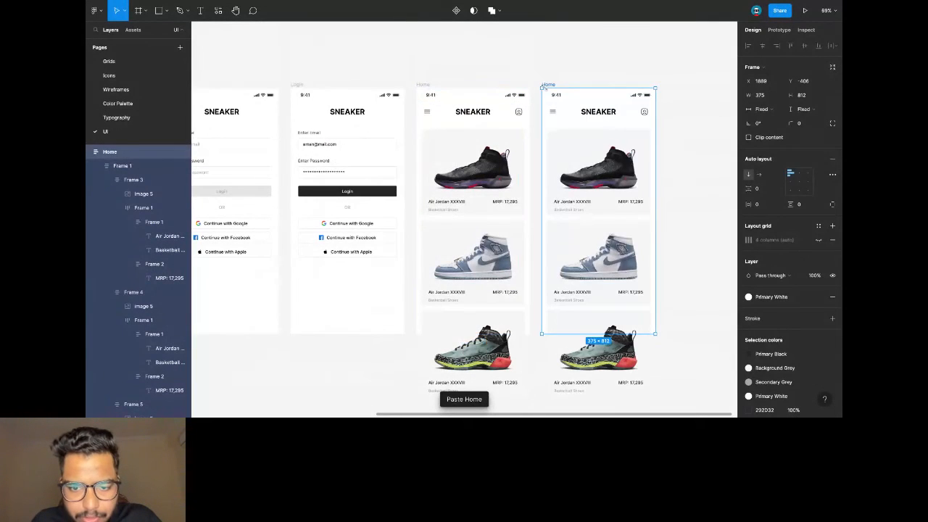
# Delete the second and third product cards from the copied Home screen.
pyautogui.hscroll(4, 500, 140)
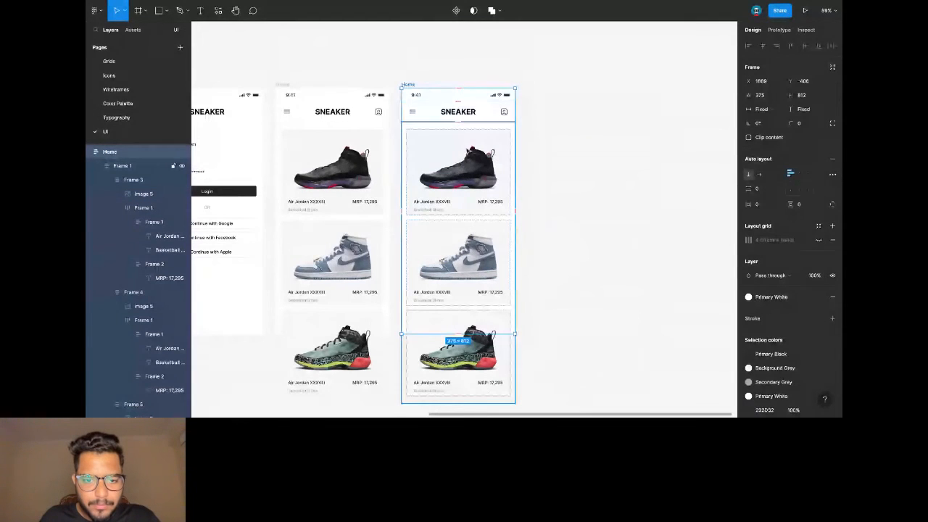
pyautogui.doubleClick(461, 225)
pyautogui.keyDown('shift'); pyautogui.click(474, 329); pyautogui.keyUp('shift')
pyautogui.press('Delete')
# Set the remaining card's vertical and horizontal padding to 0.
pyautogui.scroll(2, 447, 141)
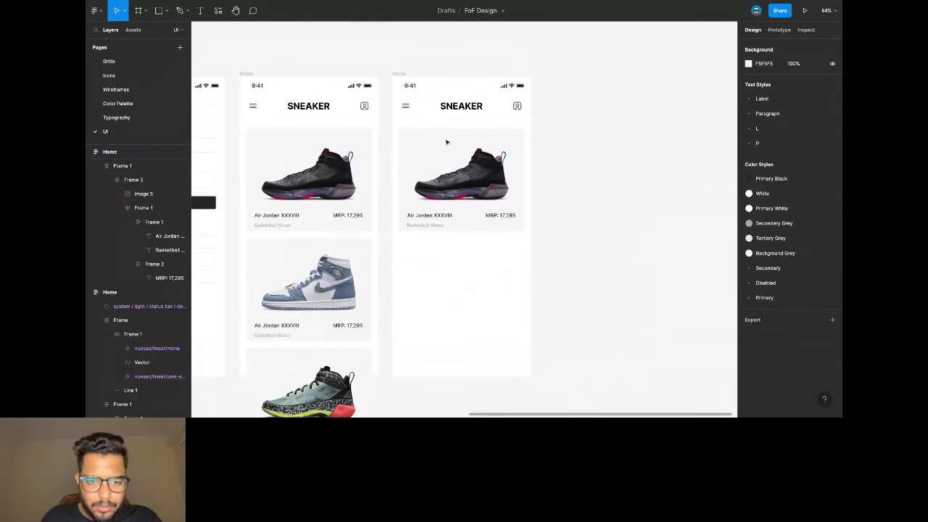
pyautogui.click(464, 137)
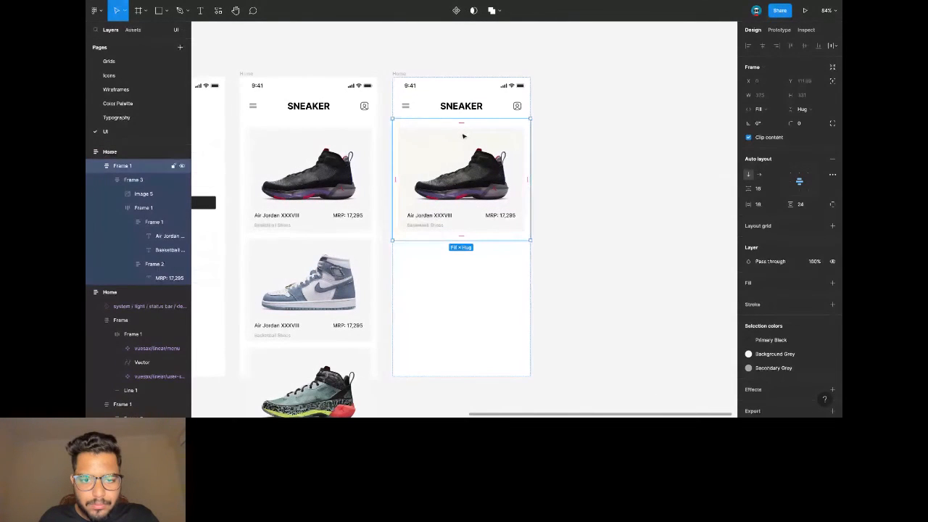
pyautogui.click(807, 205)
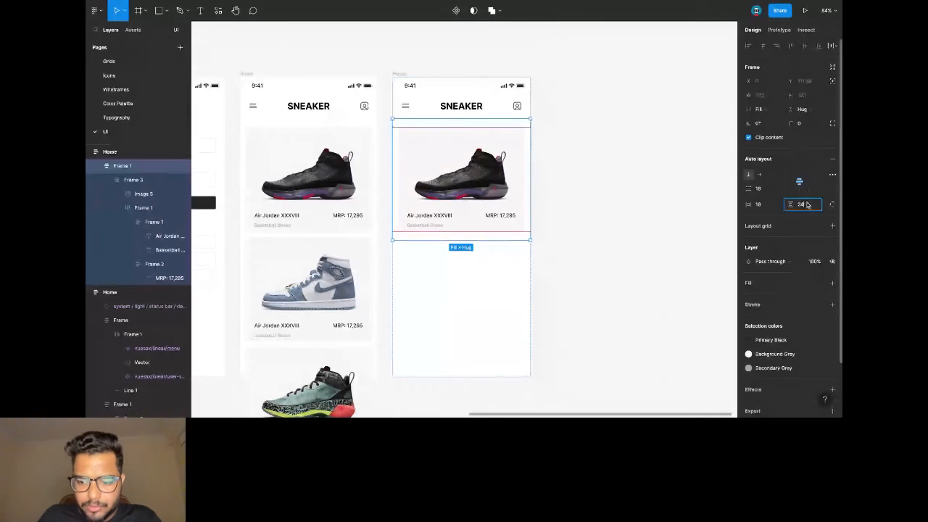
pyautogui.write('0')
pyautogui.press('Return')
pyautogui.click(765, 208)
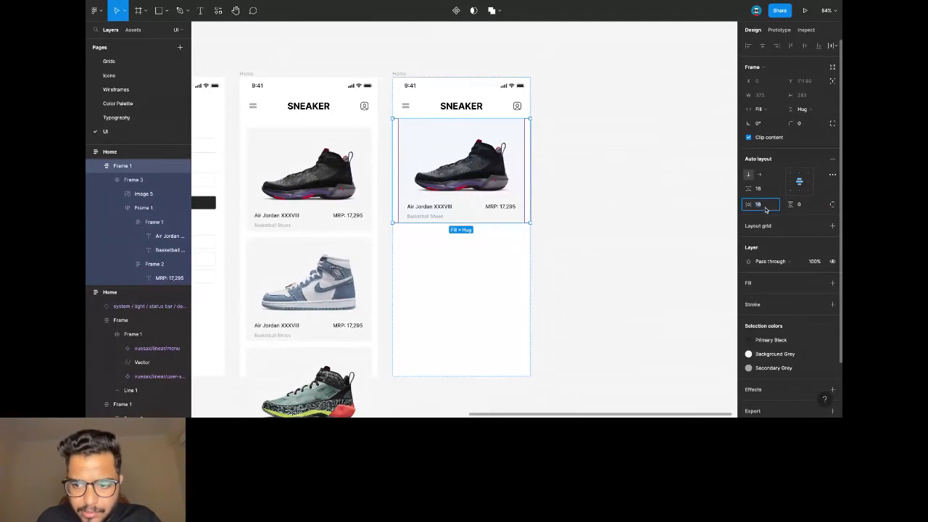
pyautogui.write('0')
pyautogui.press('Return')
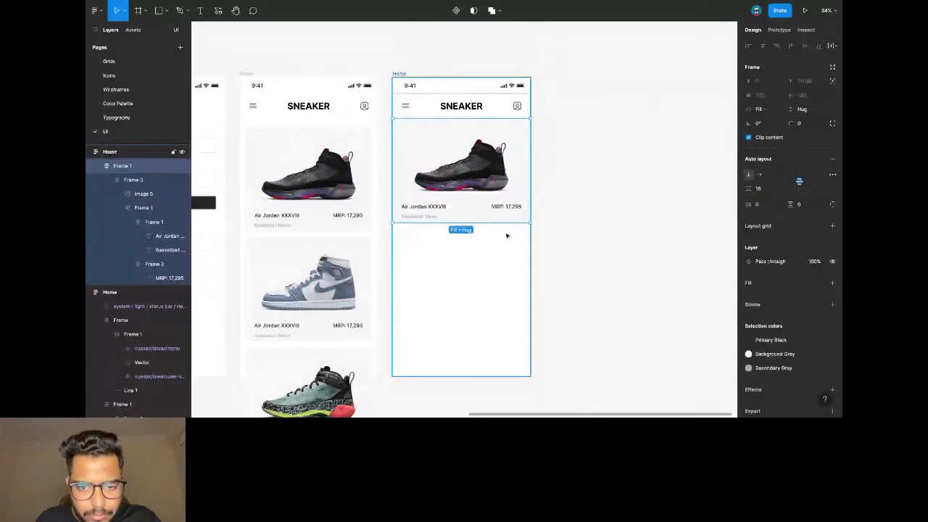
# Paste a second name and price row into the card.
pyautogui.doubleClick(416, 210)
pyautogui.doubleClick(427, 208)
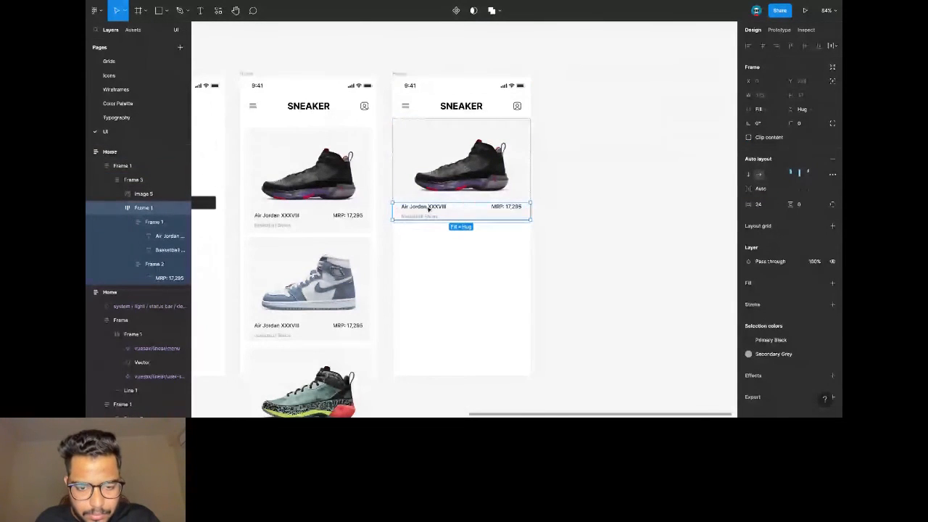
pyautogui.click(433, 244)
pyautogui.hotkey('ctrl', 'v')
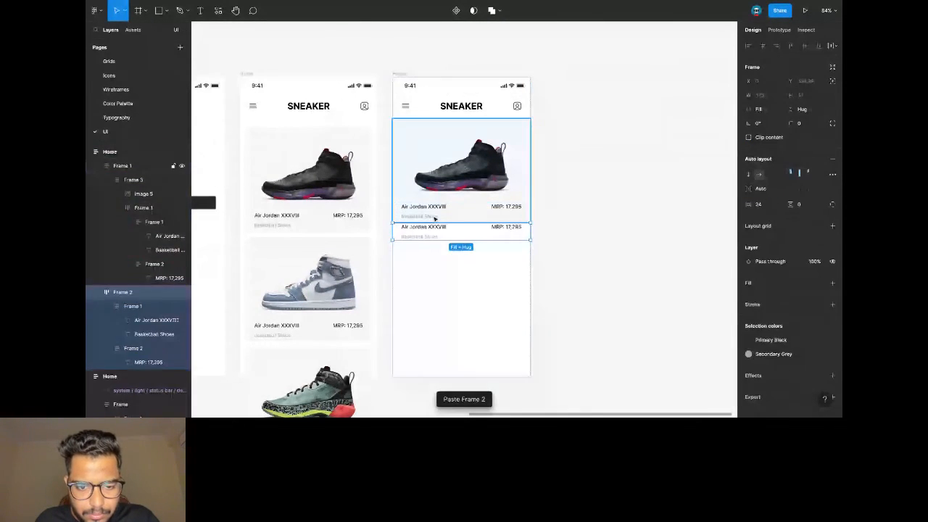
# Delete the MRP price and Basketball Shoes text from the upper row.
pyautogui.scroll(2, 437, 210)
pyautogui.click(439, 214)
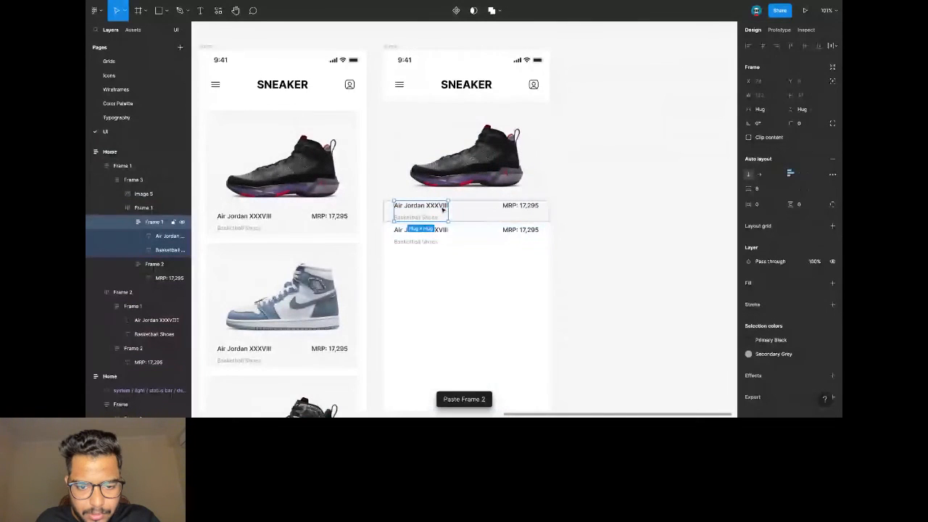
pyautogui.click(520, 209)
pyautogui.press('Delete')
pyautogui.doubleClick(520, 209)
pyautogui.doubleClick(463, 216)
pyautogui.press('Delete')
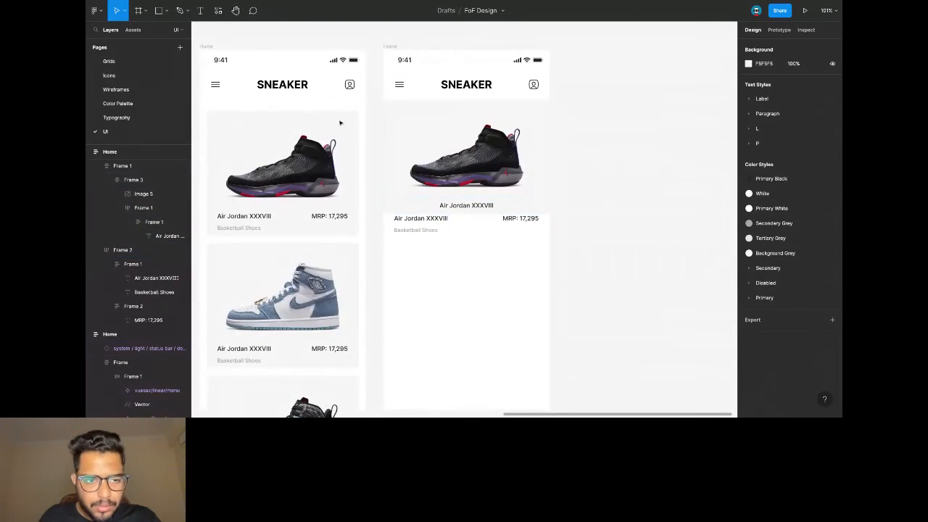
# Switch to the Ellipse tool from the shape tools.
pyautogui.click(166, 10)
pyautogui.click(156, 63)
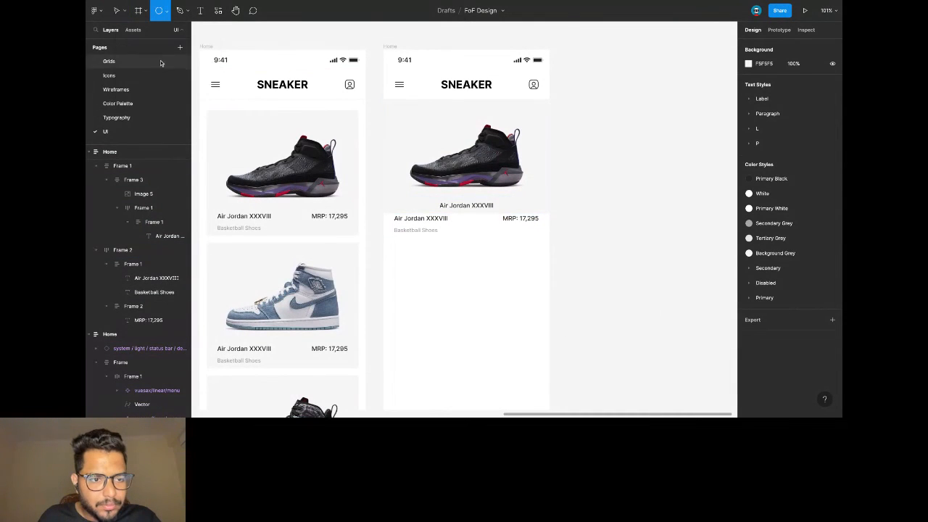
pyautogui.scroll(3, 481, 189)
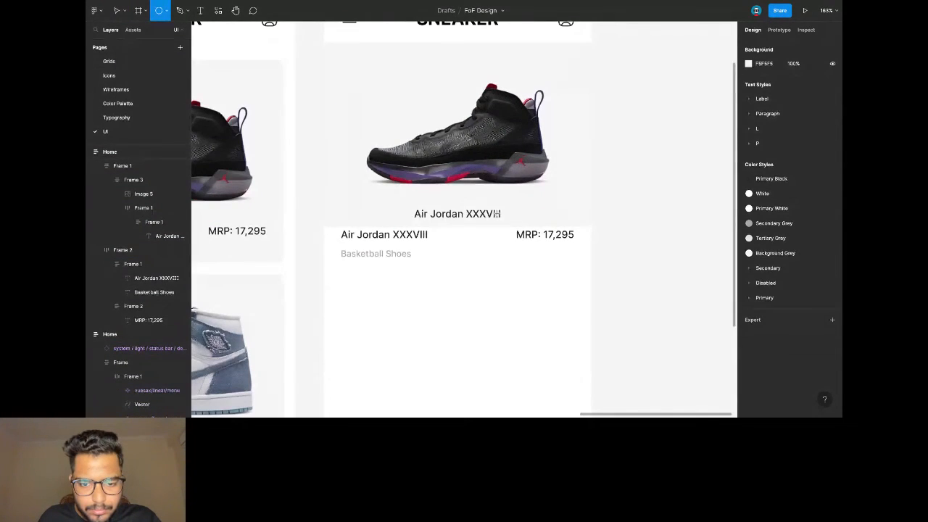
# Draw a 9×9 dot, delete the centred title, and paste dot copies into a row of four.
pyautogui.moveTo(496, 213); pyautogui.dragTo(504, 221)
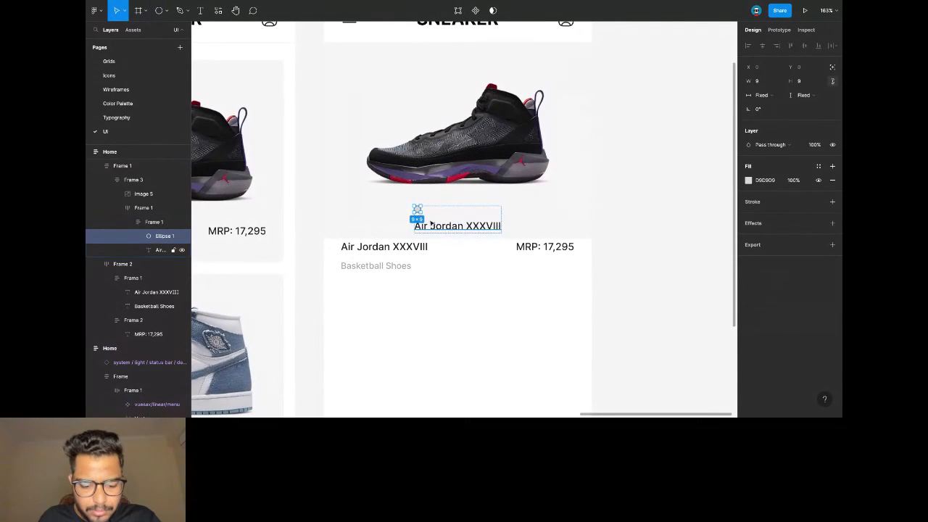
pyautogui.click(434, 230)
pyautogui.press('Delete')
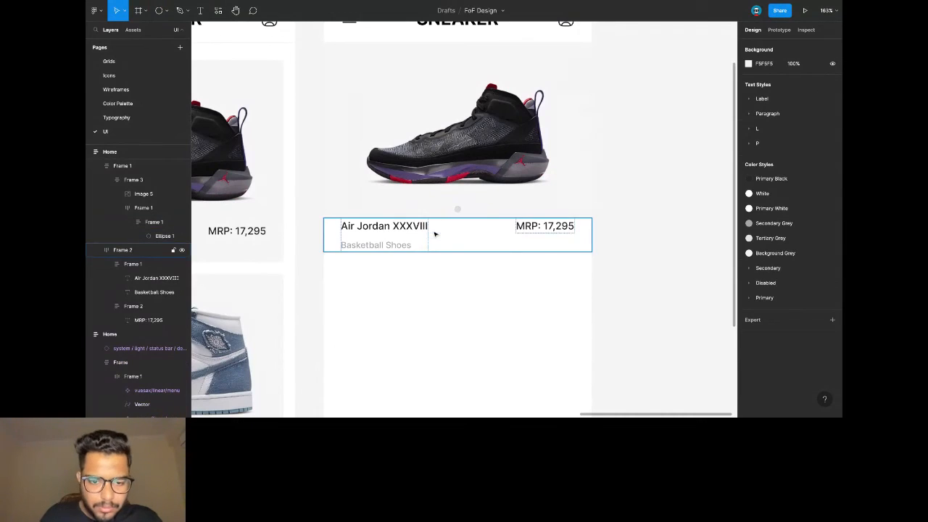
pyautogui.click(458, 211)
pyautogui.hotkey('ctrl', 'v')
pyautogui.hotkey('ctrl', 'v')
pyautogui.hotkey('ctrl', 'v')
pyautogui.hotkey('ctrl', 'v')
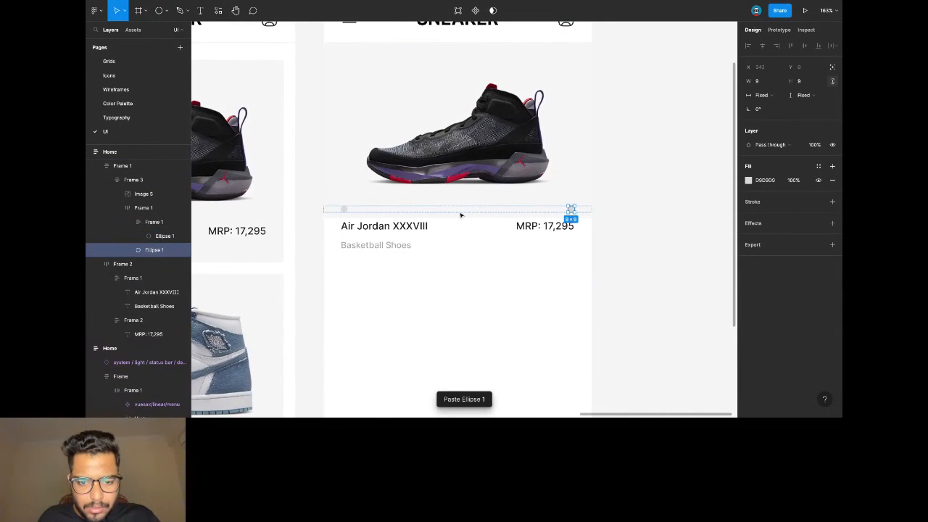
pyautogui.press('Delete')
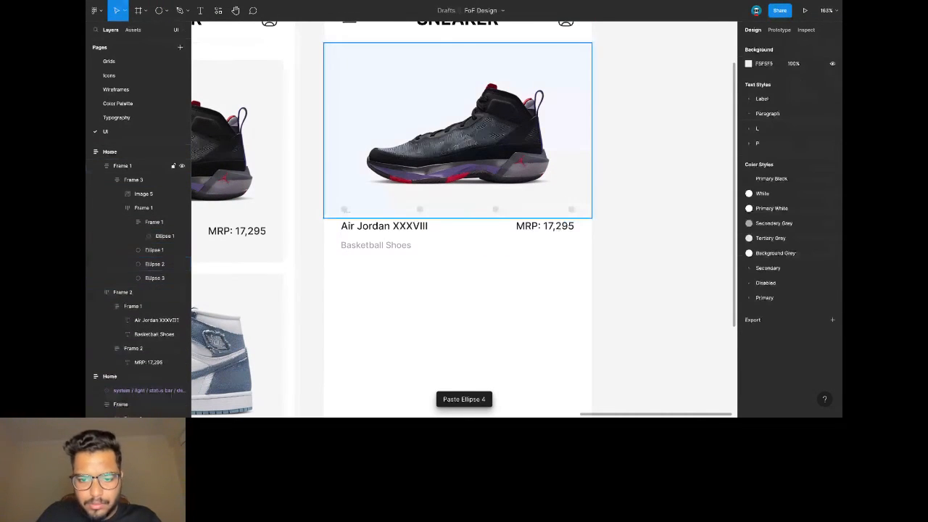
# Set the dots row spacing mode to Packed and centre-align the dots.
pyautogui.click(473, 212)
pyautogui.click(473, 213)
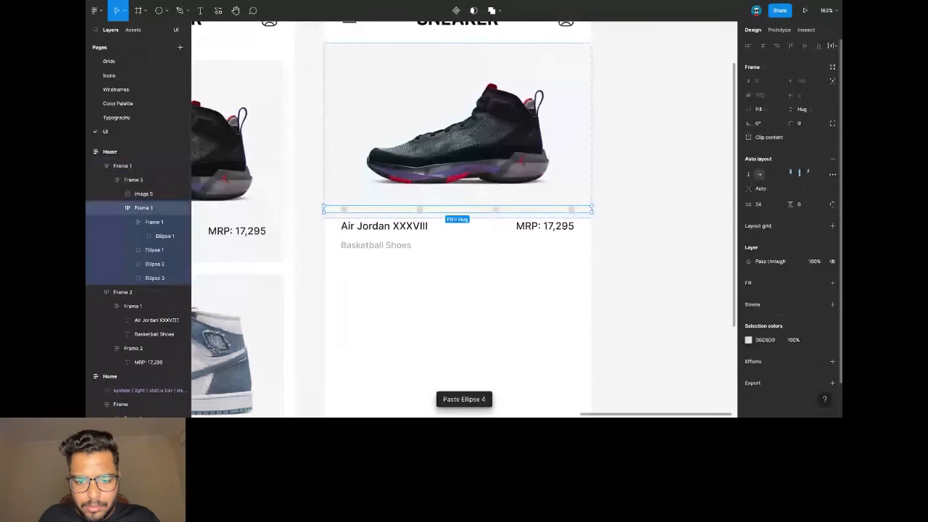
pyautogui.click(832, 175)
pyautogui.click(707, 249)
pyautogui.click(699, 240)
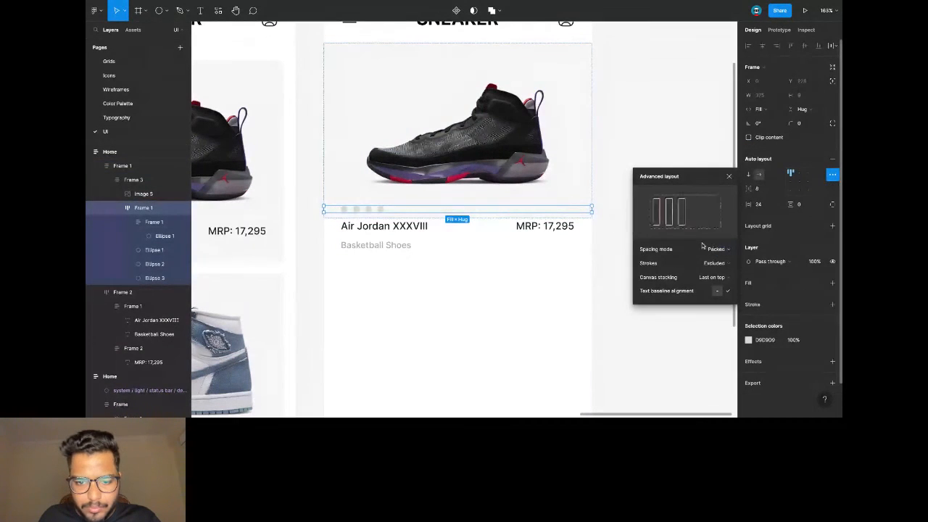
pyautogui.click(799, 174)
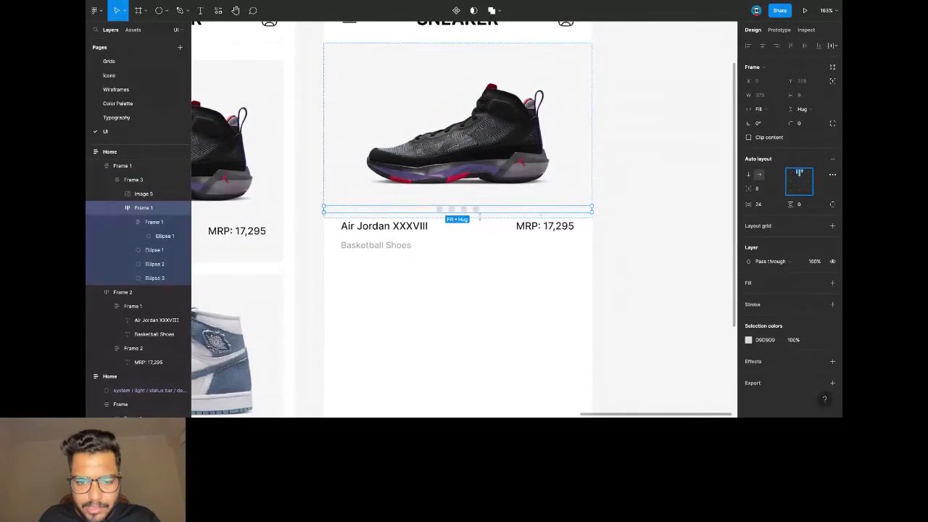
# Fill the first dot with the Primary Black colour style.
pyautogui.click(439, 210)
pyautogui.click(749, 181)
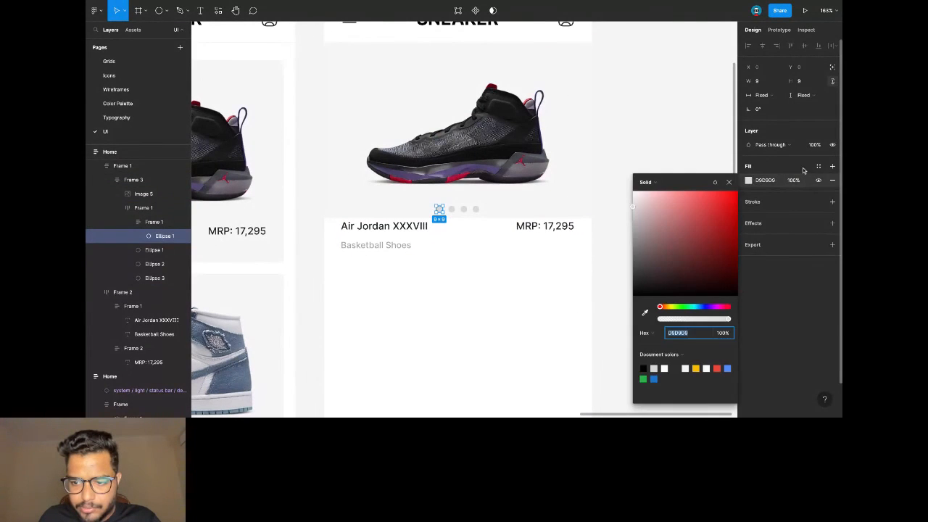
pyautogui.click(816, 167)
pyautogui.click(778, 219)
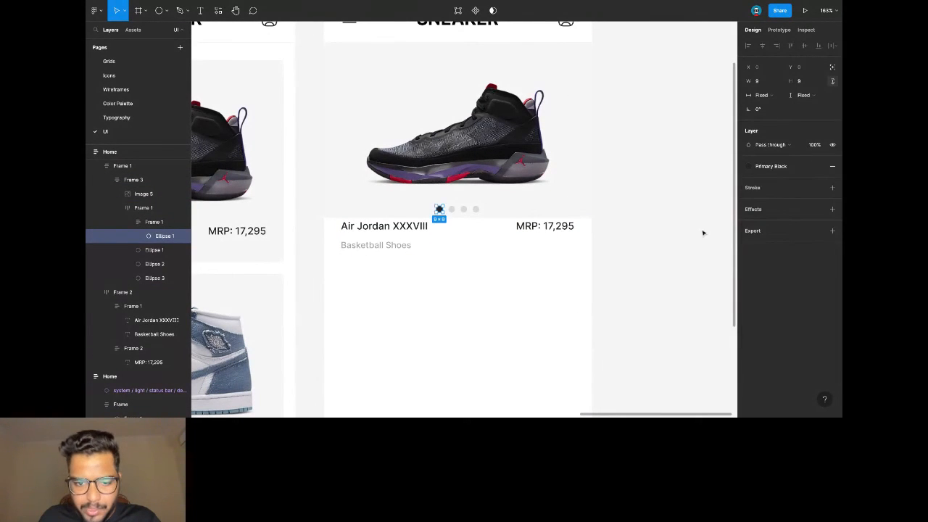
pyautogui.click(629, 232)
pyautogui.scroll(-3, 628, 232)
# Set the carousel dots row's vertical padding to 6.
pyautogui.click(516, 187)
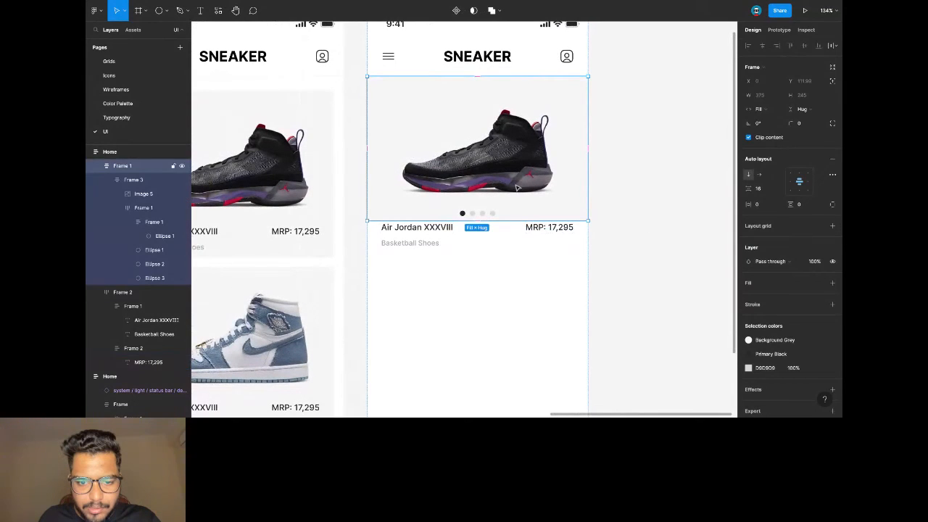
pyautogui.doubleClick(517, 182)
pyautogui.click(478, 214)
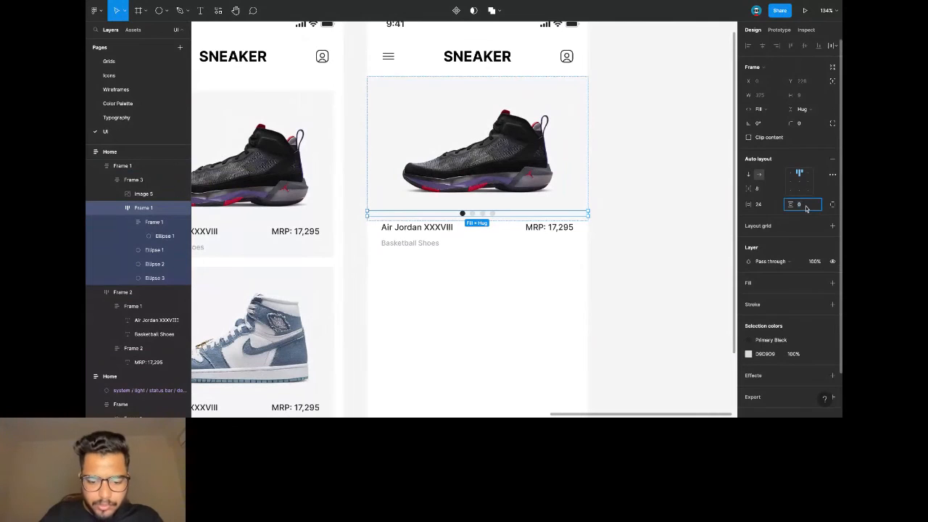
pyautogui.click(805, 208)
pyautogui.write('18')
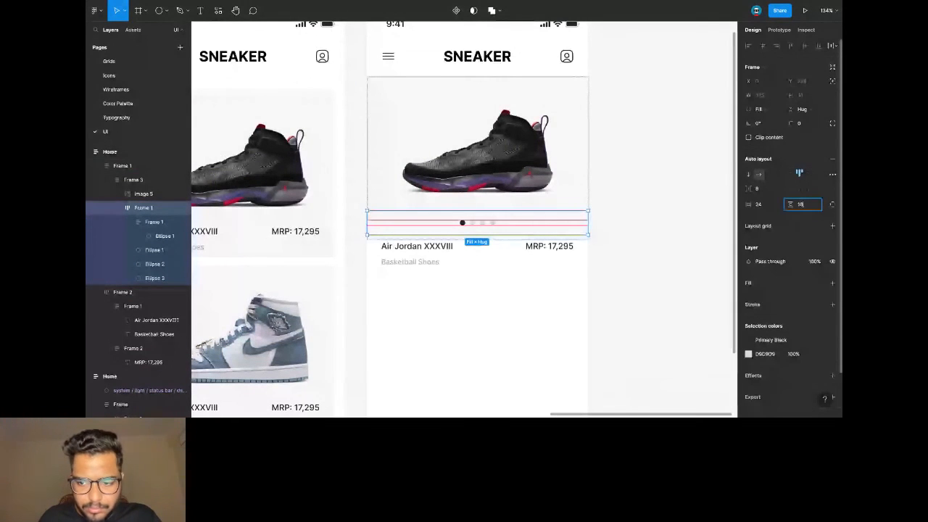
pyautogui.press('BackSpace')
pyautogui.press('BackSpace')
pyautogui.write('6')
pyautogui.press('Return')
# Set the name and price row's padding to 16.
pyautogui.click(424, 252)
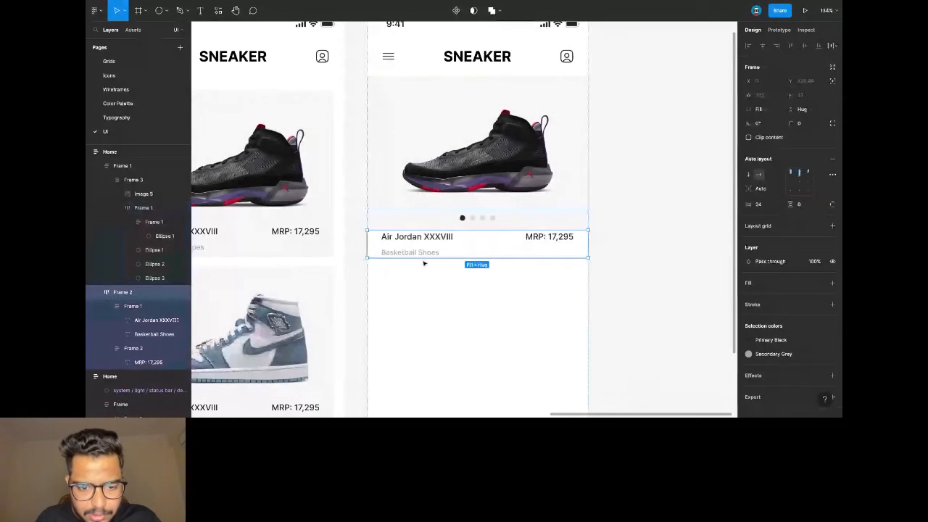
pyautogui.click(809, 208)
pyautogui.write('24')
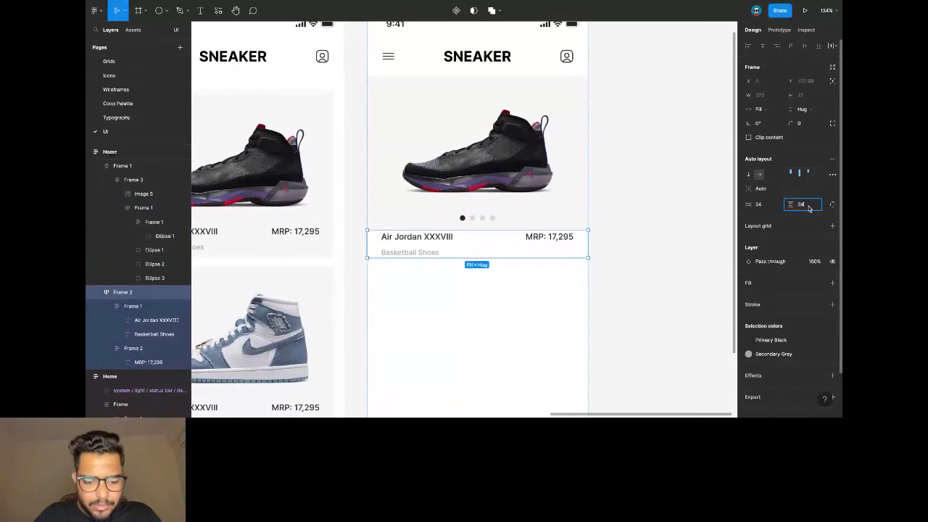
pyautogui.press('Return')
pyautogui.click(809, 208)
pyautogui.write('16')
pyautogui.press('Return')
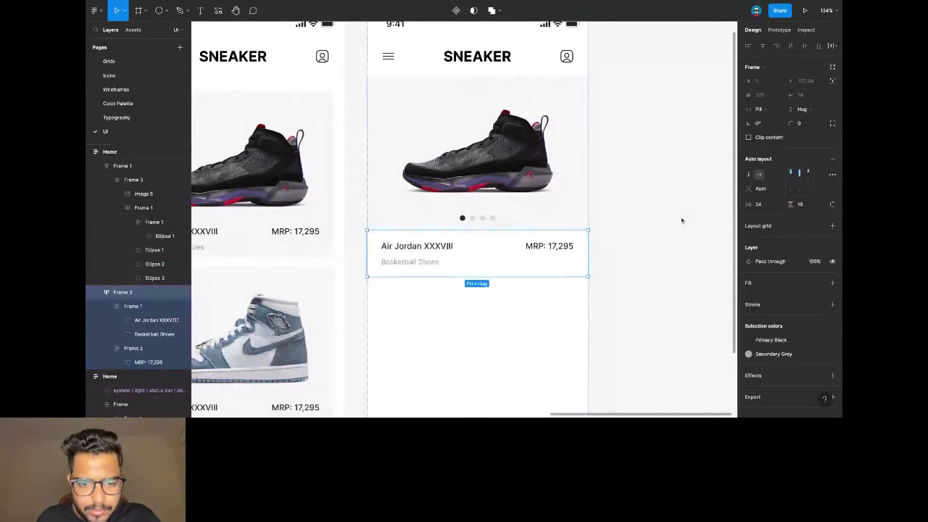
# Apply the Label Medium text style to the Air Jordan XXXVIII name, then select the product info card.
pyautogui.click(440, 247)
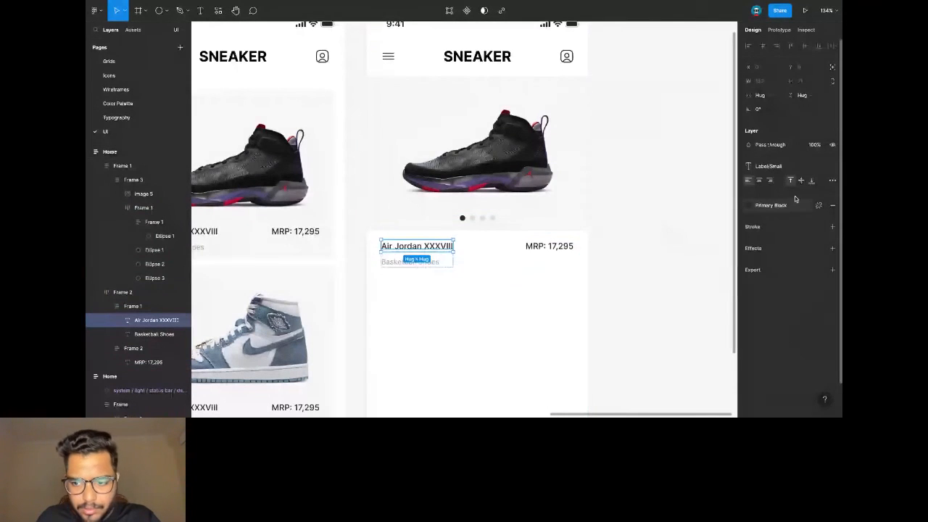
pyautogui.click(768, 166)
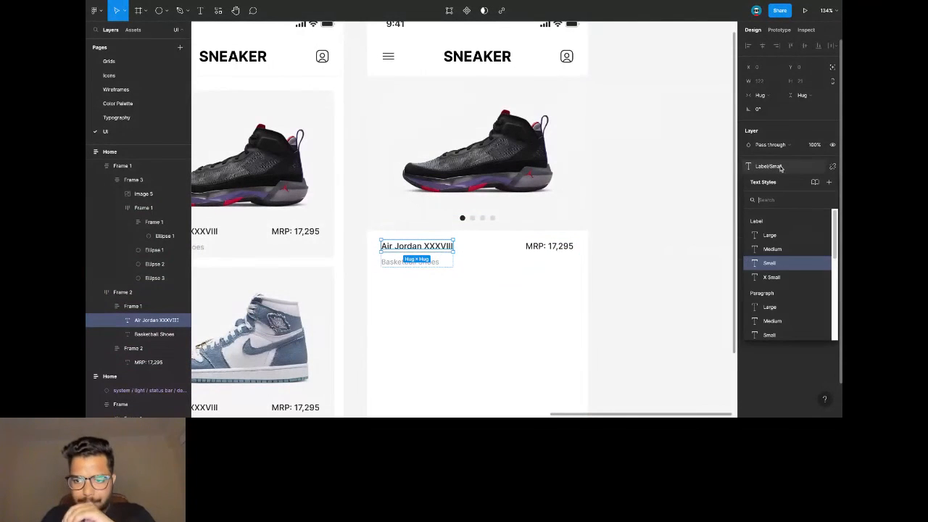
pyautogui.click(771, 248)
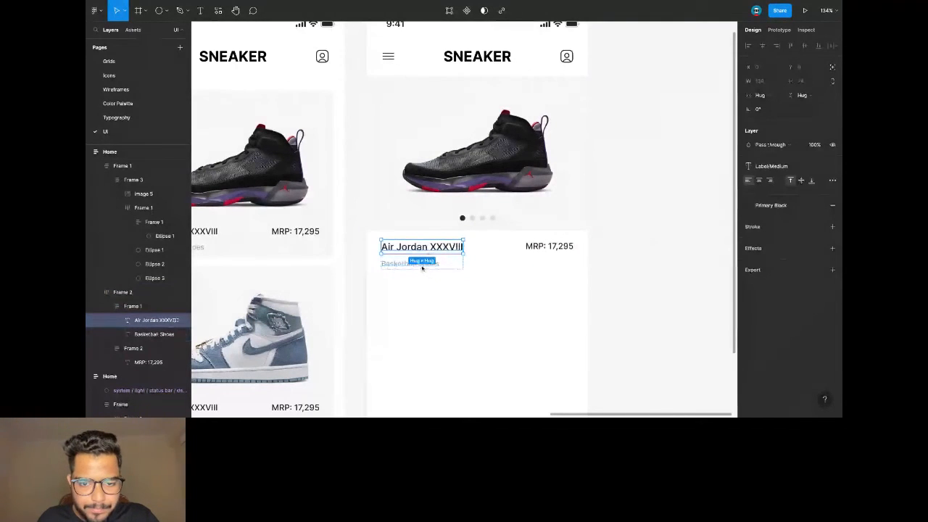
pyautogui.scroll(-1, 494, 296)
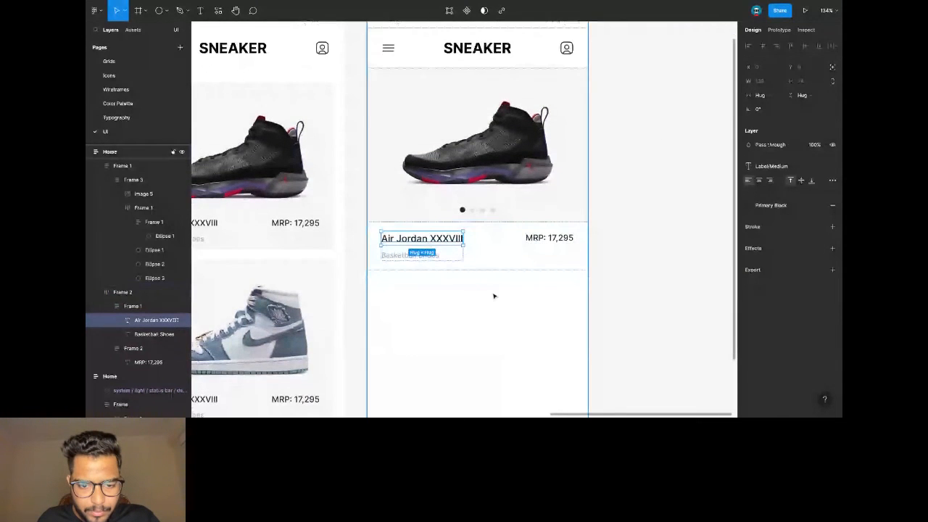
pyautogui.click(494, 296)
pyautogui.scroll(-2, 494, 296)
pyautogui.click(432, 250)
pyautogui.scroll(-2, 431, 246)
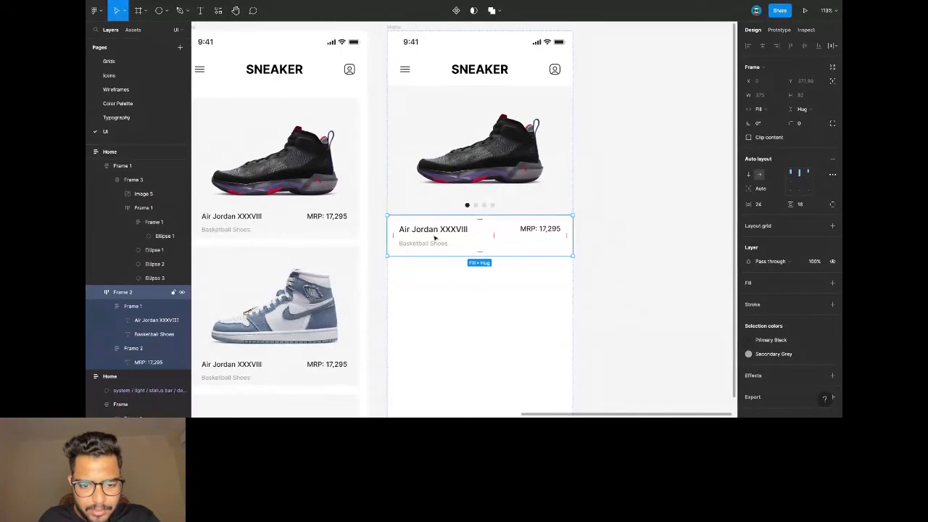
# Paste a copy of the product info card below it, checking the wireframe for reference.
pyautogui.hotkey('ctrl', 'v')
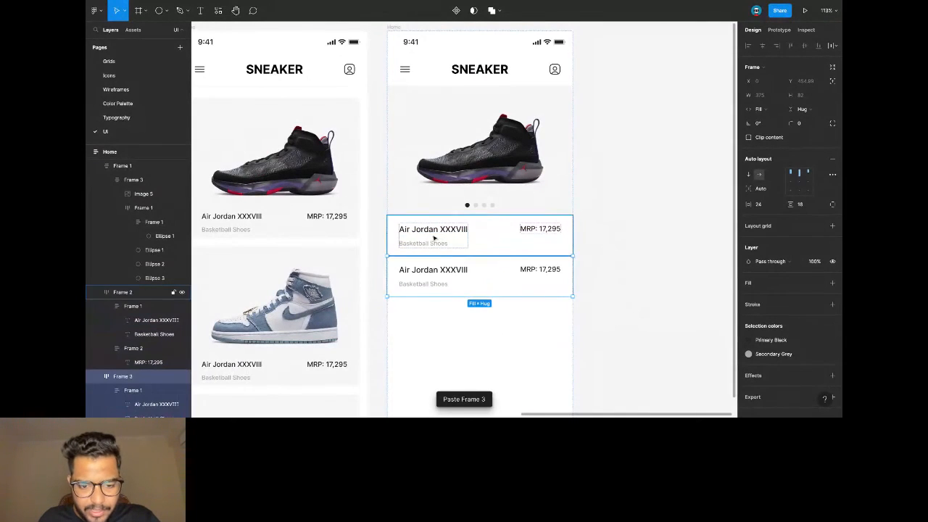
pyautogui.click(143, 89)
pyautogui.hscroll(5, 550, 238)
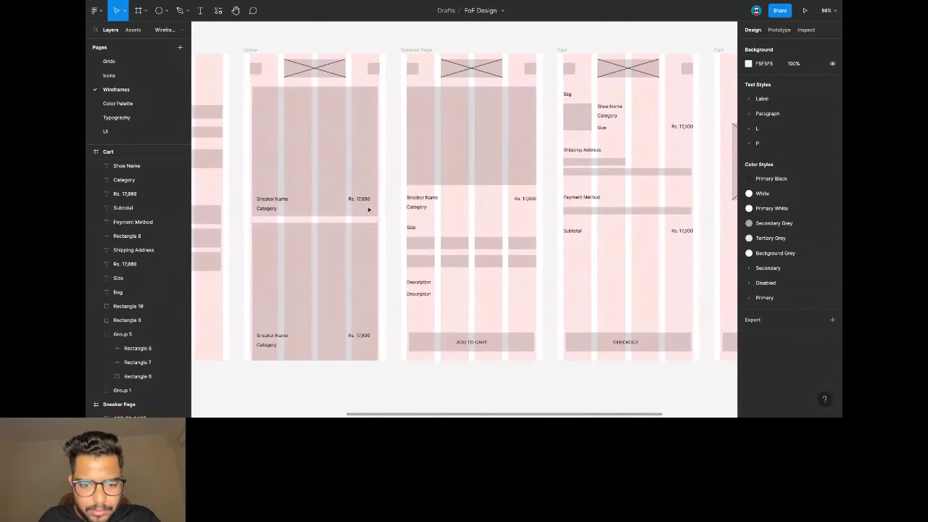
pyautogui.click(145, 132)
# Rename the copy's heading to Size, delete the Basketball Shoes subtitle, and stack its contents vertically.
pyautogui.doubleClick(433, 270)
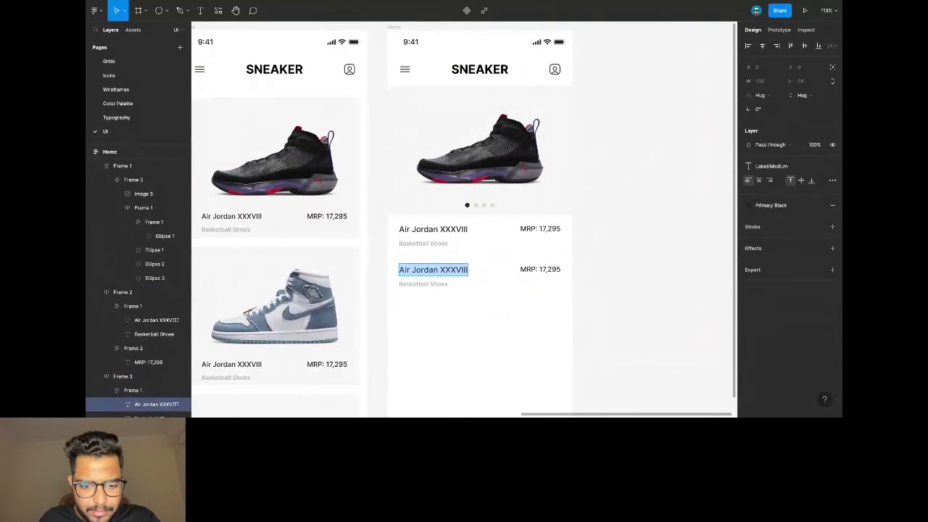
pyautogui.write('Size')
pyautogui.click(510, 275)
pyautogui.click(439, 287)
pyautogui.press('Delete')
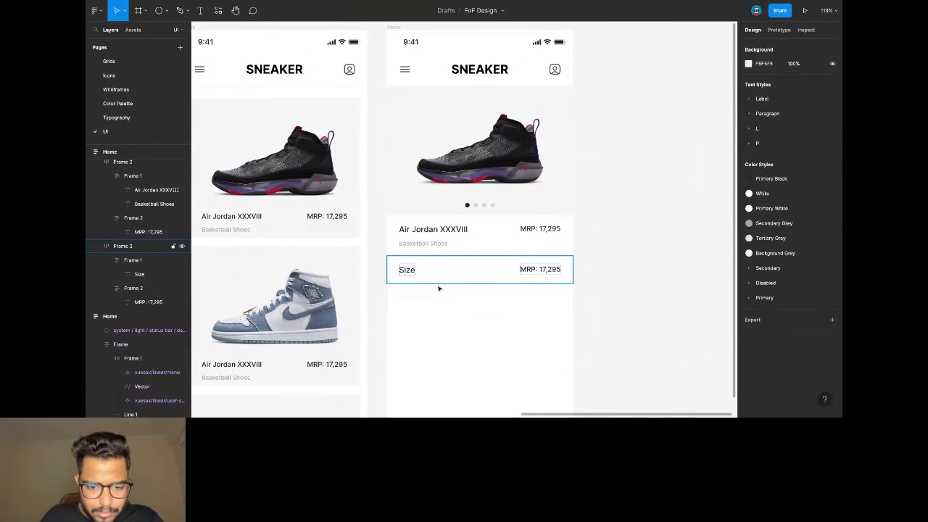
pyautogui.click(483, 288)
pyautogui.hotkey('shift', 'v')
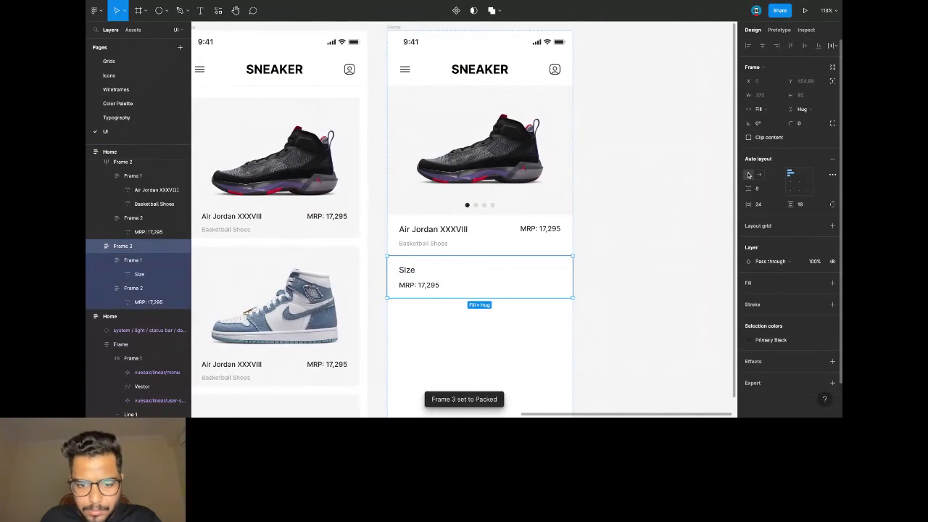
# Wrap the MRP: 17,295 text in an auto-layout frame with 5 vertical and 16 horizontal padding.
pyautogui.click(437, 288)
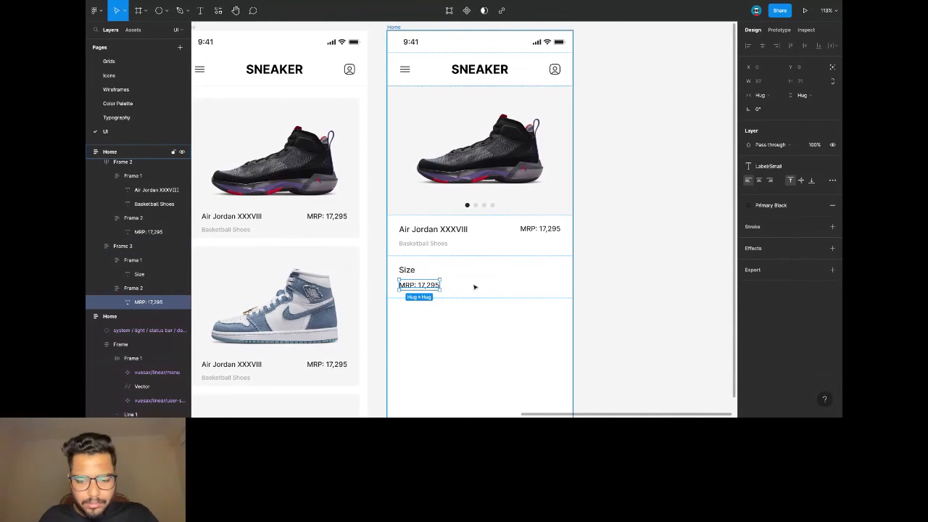
pyautogui.hotkey('ctrl', 'g')
pyautogui.click(832, 144)
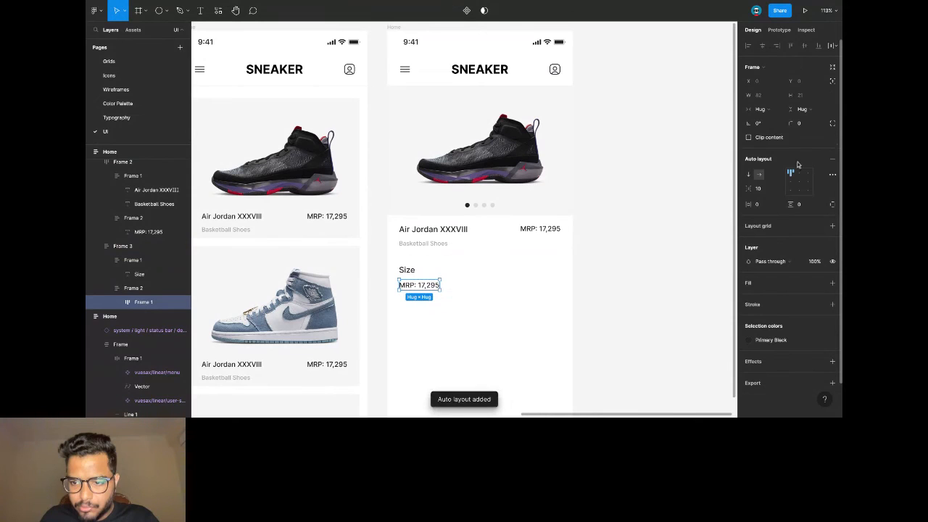
pyautogui.click(804, 204)
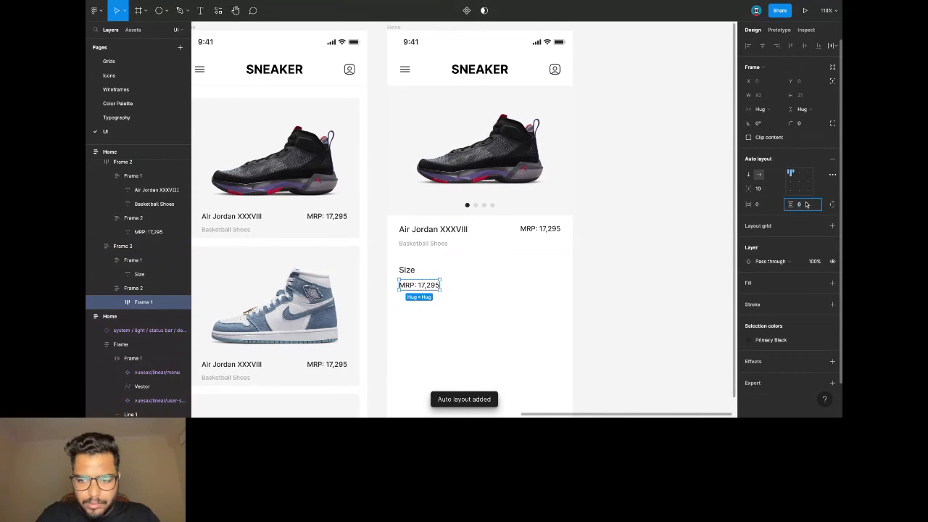
pyautogui.write('5')
pyautogui.press('Return')
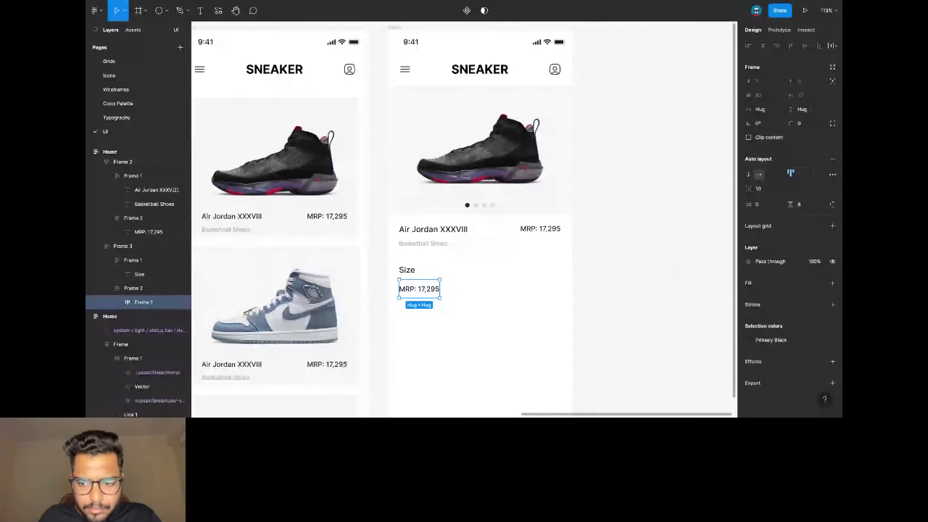
pyautogui.click(760, 205)
pyautogui.write('16')
pyautogui.press('Return')
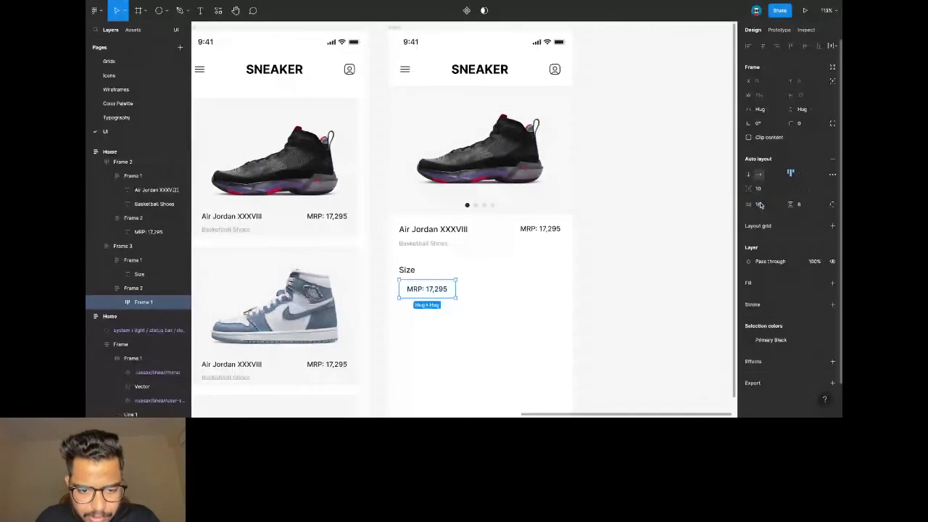
pyautogui.click(486, 274)
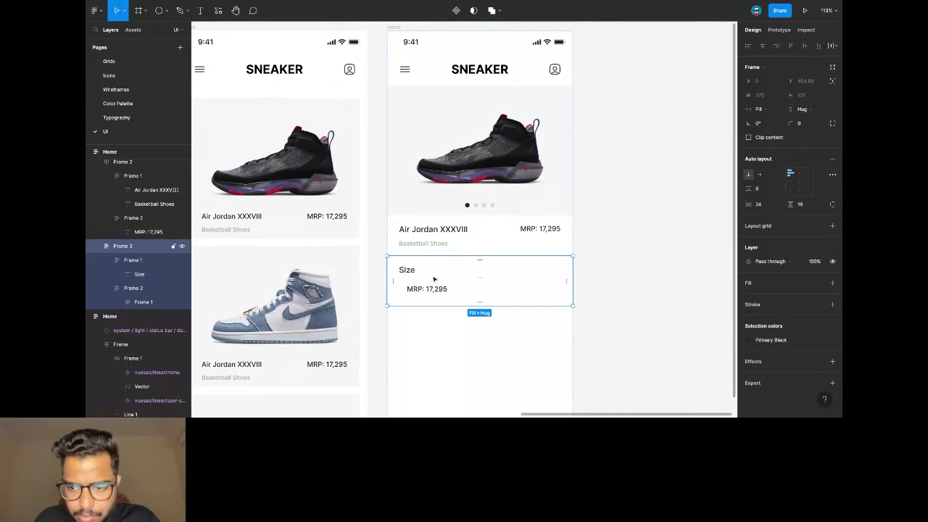
# Relabel the box 'UK 2.5' and give it a Secondary Grey border with 4 corner radius.
pyautogui.click(435, 289)
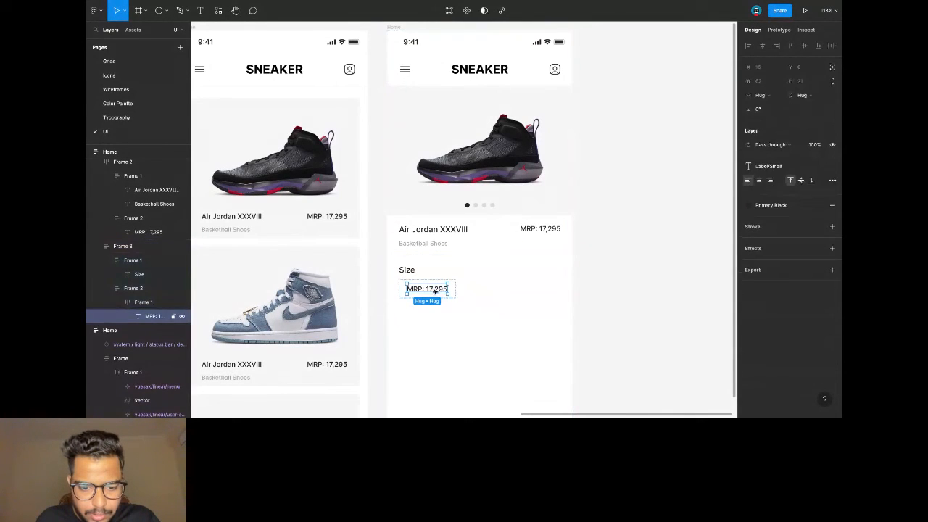
pyautogui.doubleClick(434, 289)
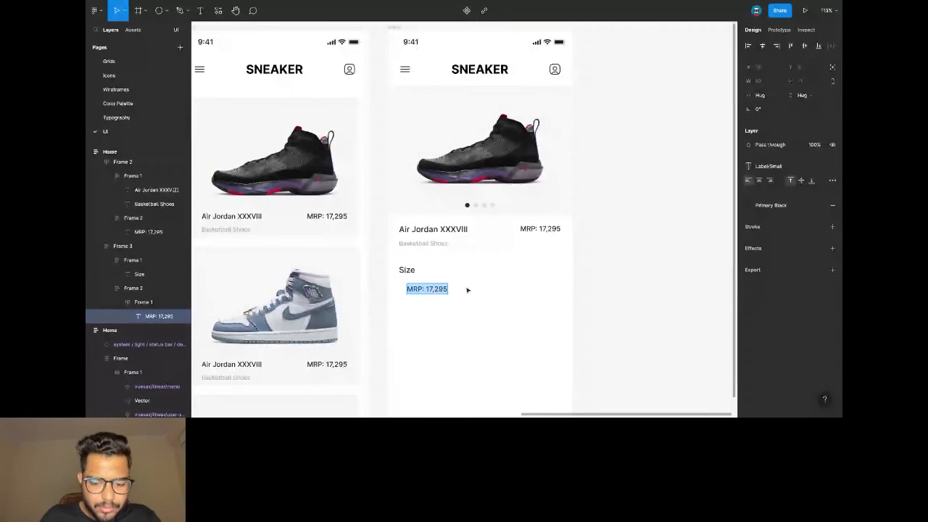
pyautogui.write('UK 2.')
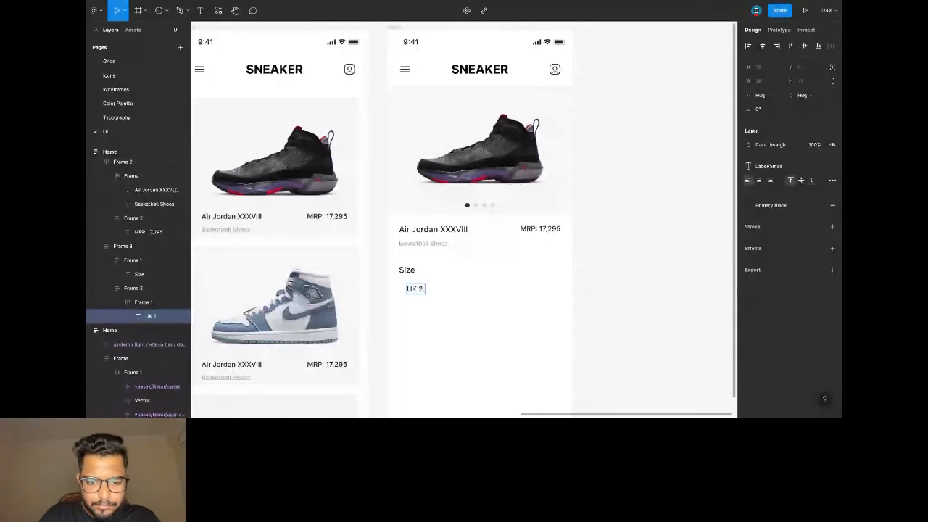
pyautogui.write('5')
pyautogui.press('Escape')
pyautogui.press('Escape')
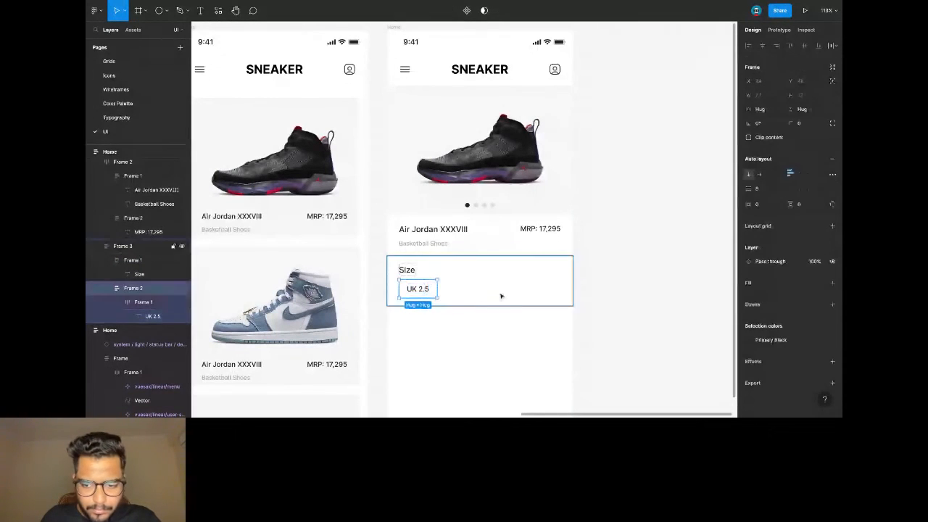
pyautogui.click(831, 304)
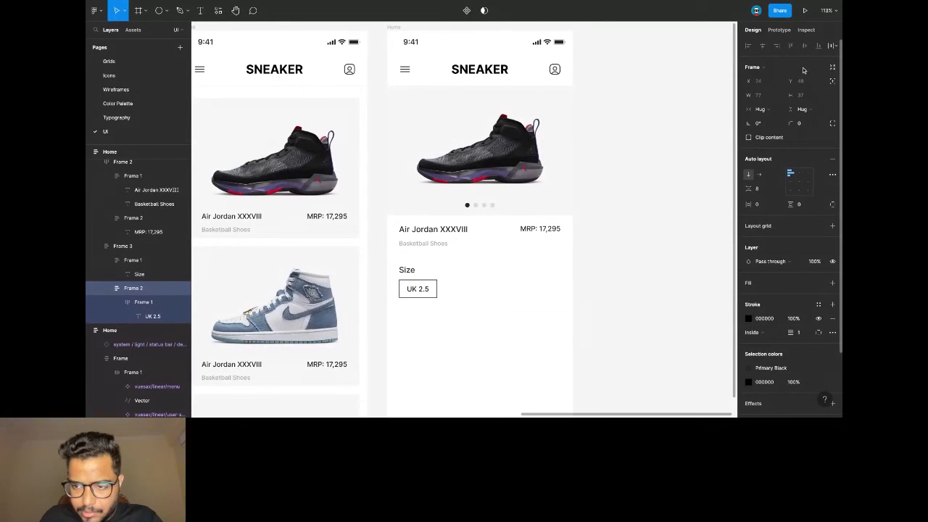
pyautogui.click(801, 123)
pyautogui.write('4')
pyautogui.press('Return')
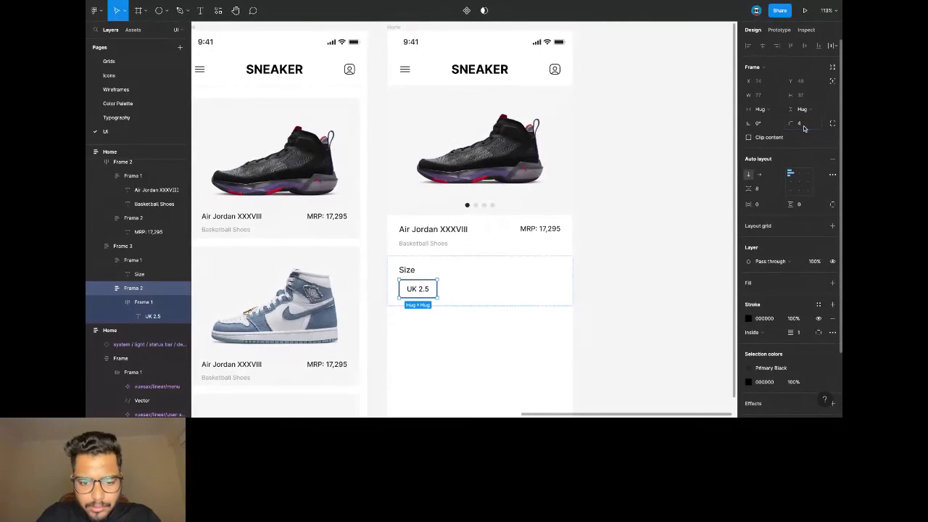
pyautogui.click(817, 305)
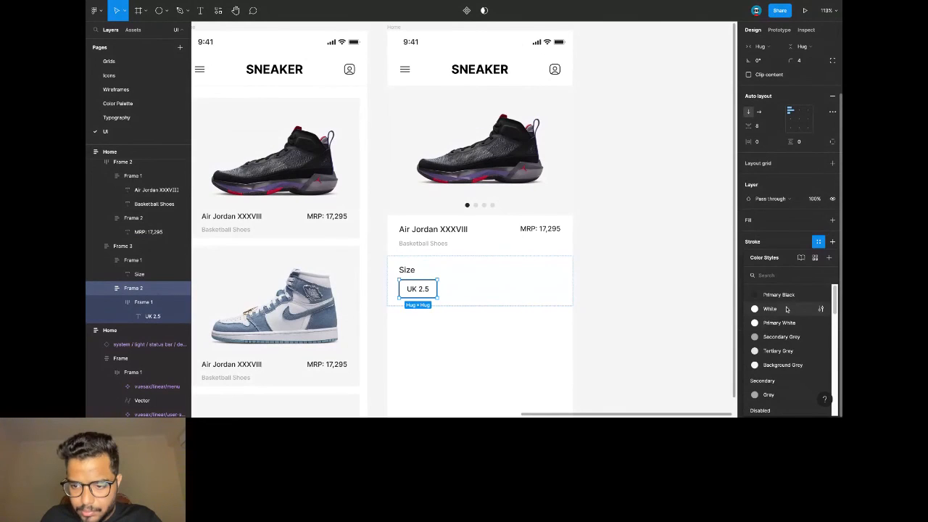
pyautogui.click(788, 337)
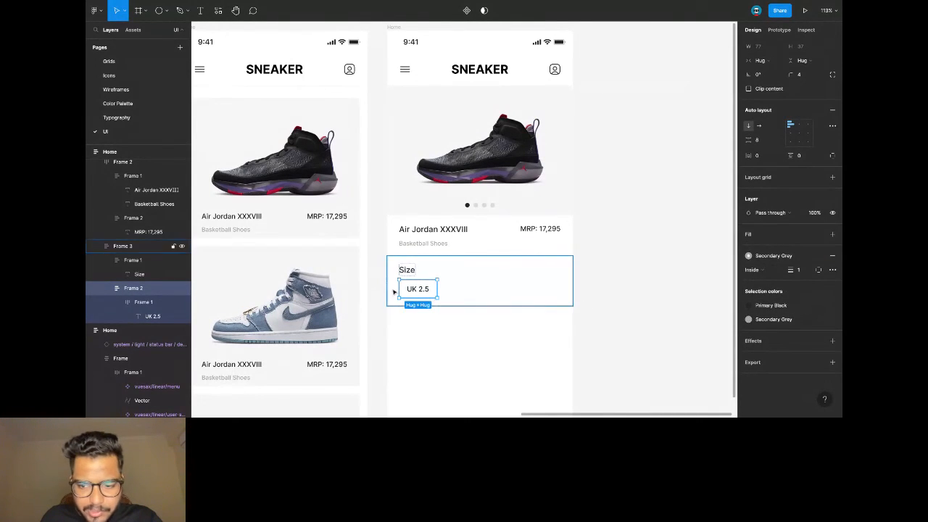
# Set the UK 2.5 label text colour to Secondary Grey.
pyautogui.press('Return')
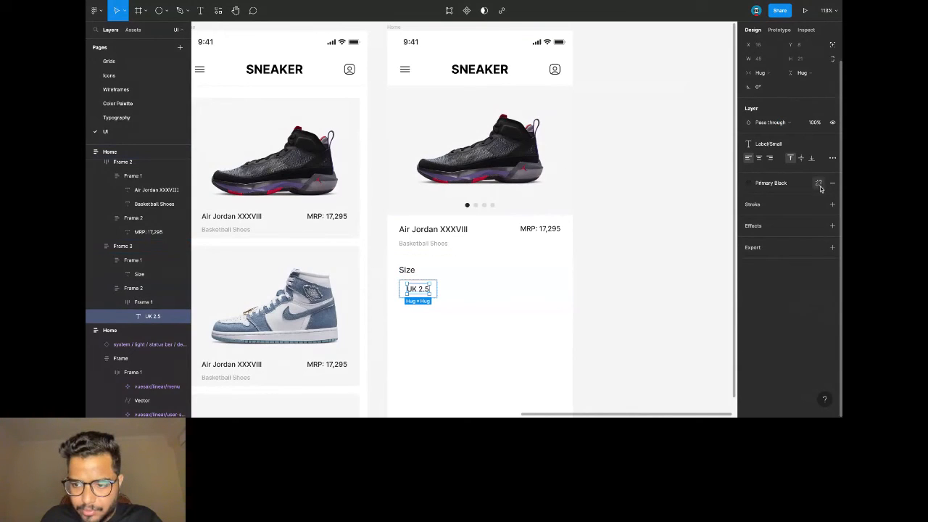
pyautogui.click(773, 184)
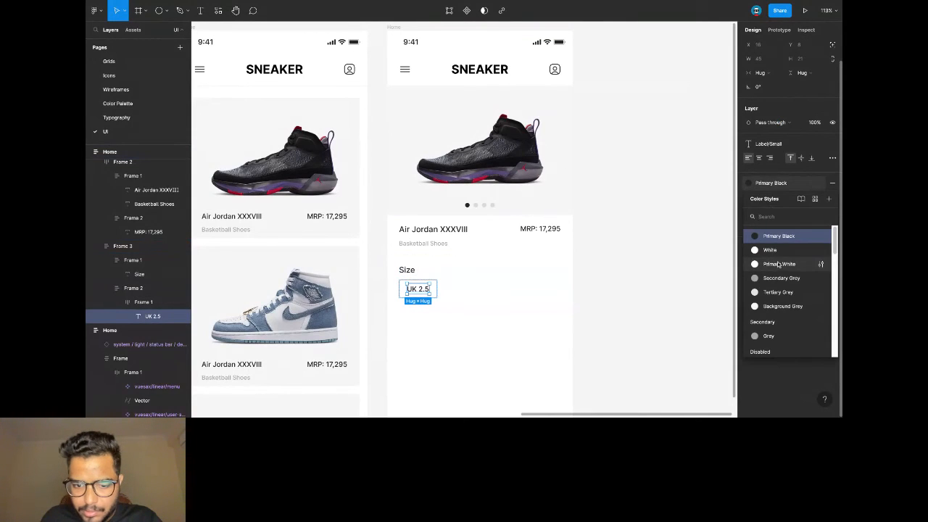
pyautogui.click(778, 265)
pyautogui.click(771, 183)
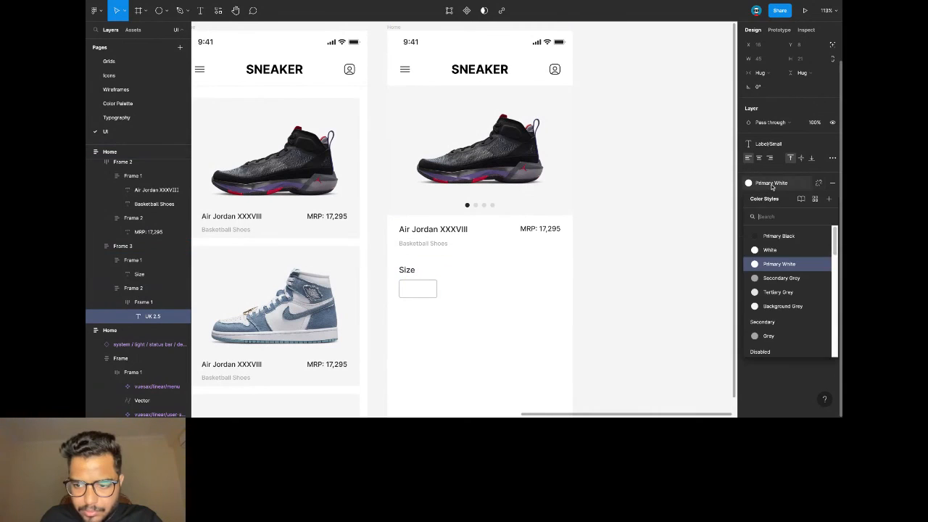
pyautogui.click(775, 277)
# Set a 16 gap between the Size heading and the chip.
pyautogui.click(459, 290)
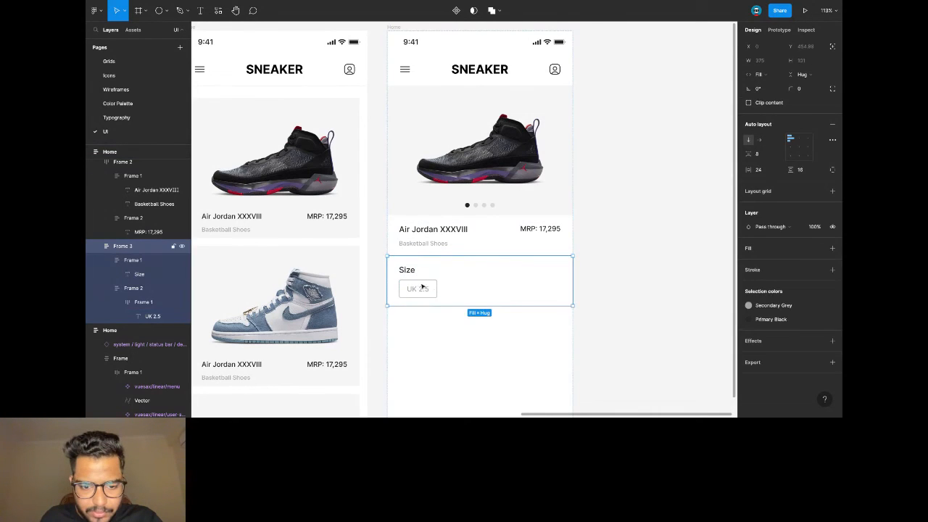
pyautogui.click(769, 156)
pyautogui.write('16')
pyautogui.press('Return')
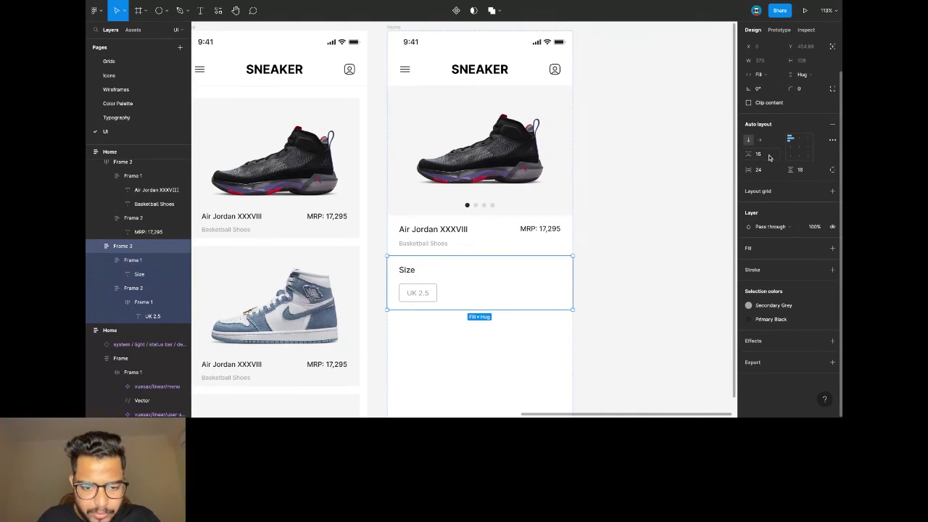
# Fix the UK 2.5 chip's width at 80.
pyautogui.click(429, 291)
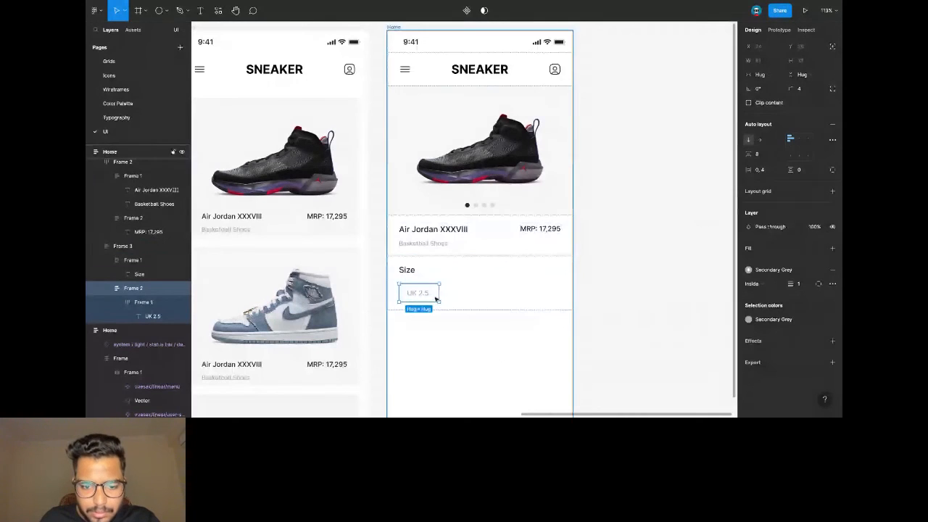
pyautogui.scroll(3, 436, 300)
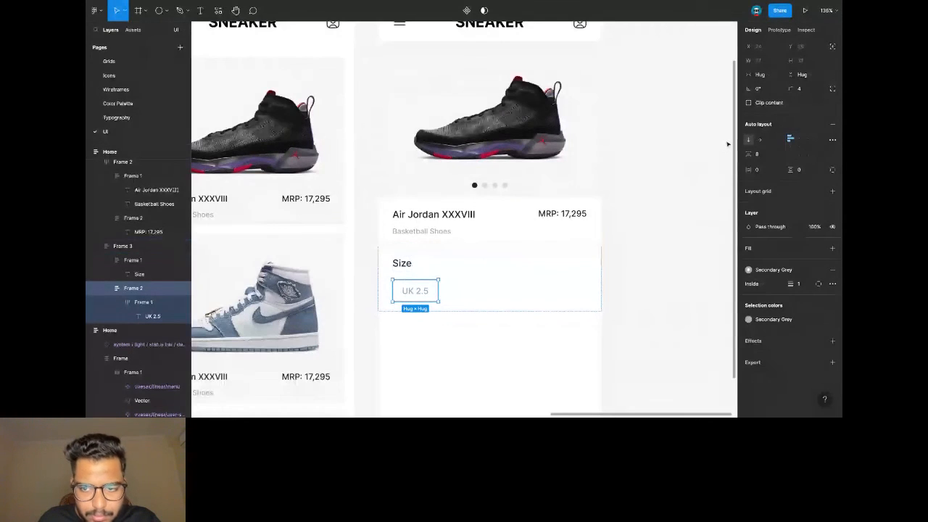
pyautogui.click(759, 75)
pyautogui.click(769, 63)
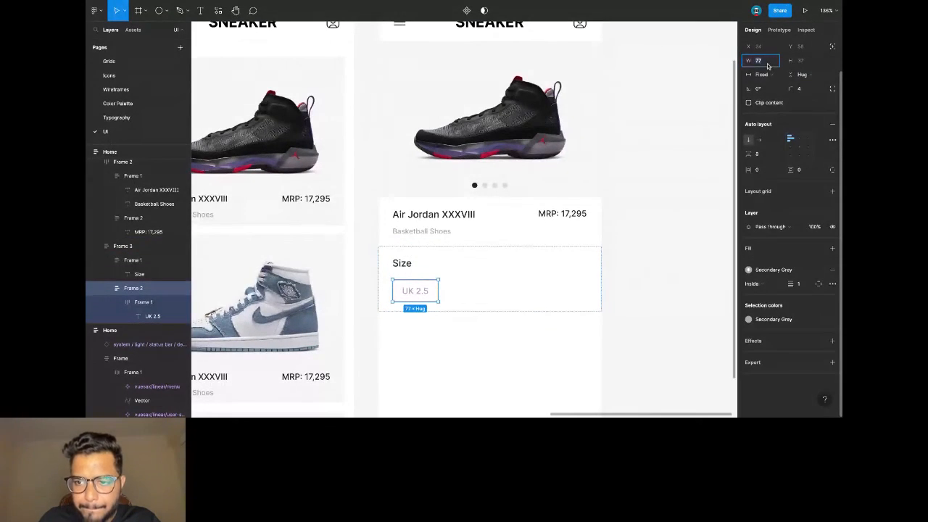
pyautogui.write('80')
pyautogui.scroll(-2, 424, 292)
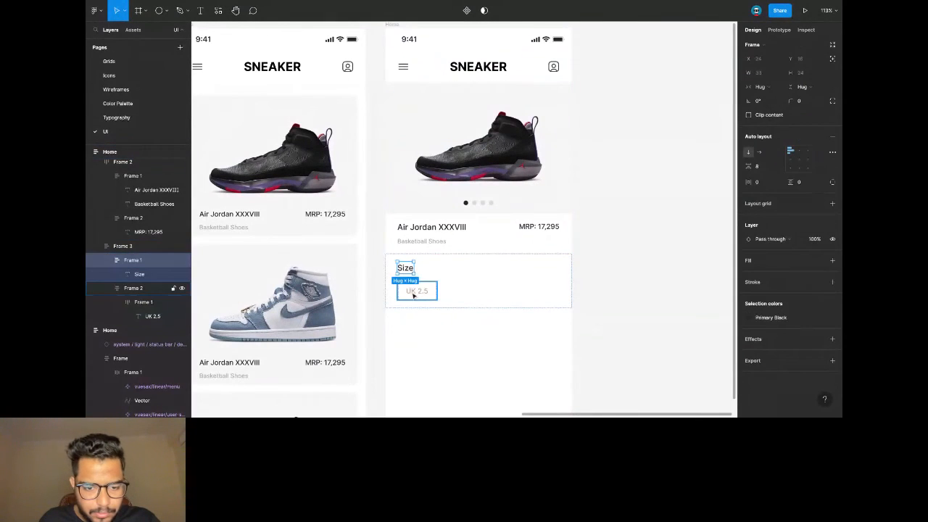
# Duplicate the chip into four and wrap them in a horizontal auto-layout row.
pyautogui.hotkey('ctrl', 'v')
pyautogui.hotkey('ctrl', 'v')
pyautogui.hotkey('ctrl', 'v')
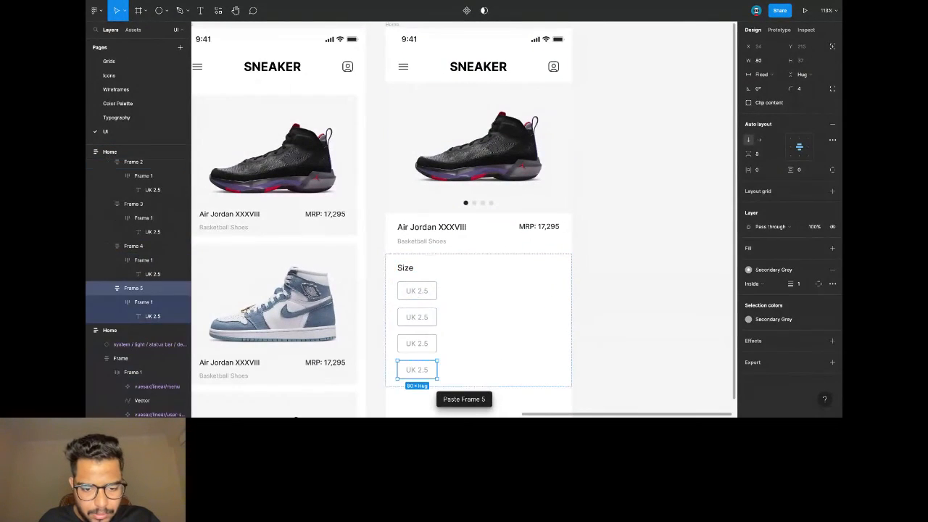
pyautogui.keyDown('shift'); pyautogui.click(414, 293); pyautogui.keyUp('shift')
pyautogui.keyDown('shift'); pyautogui.click(422, 319); pyautogui.keyUp('shift')
pyautogui.keyDown('shift'); pyautogui.click(417, 344); pyautogui.keyUp('shift')
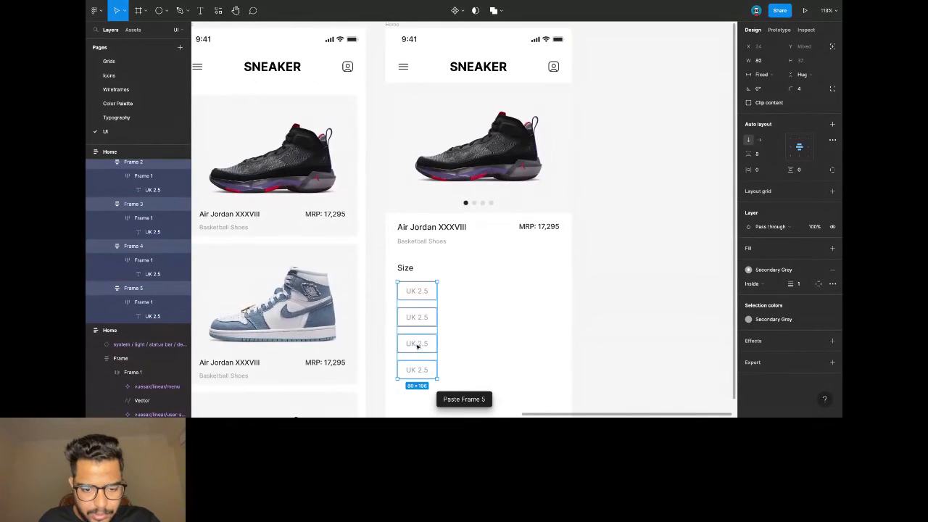
pyautogui.hotkey('shift', 'a')
pyautogui.click(759, 151)
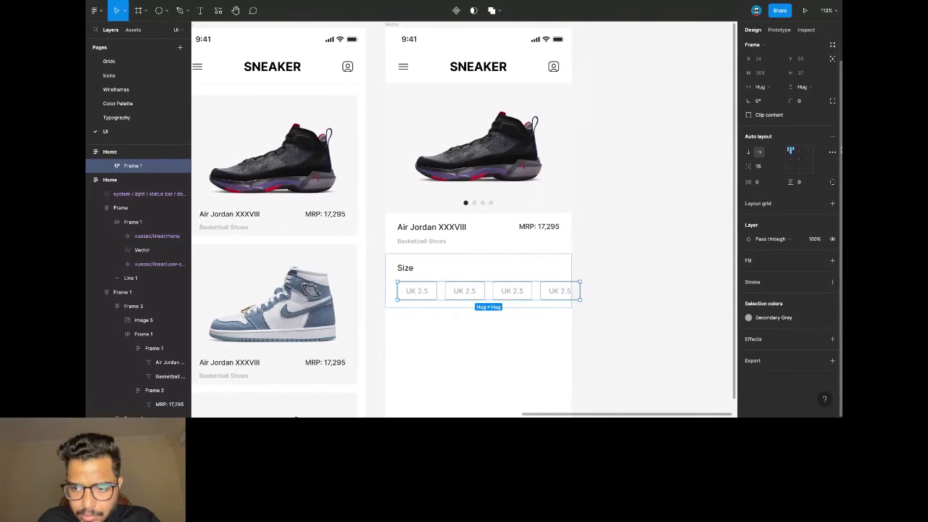
# Set the row to space-between spacing and add 30 px right padding.
pyautogui.click(832, 152)
pyautogui.click(707, 226)
pyautogui.click(707, 238)
pyautogui.moveTo(580, 290); pyautogui.dragTo(563, 288)
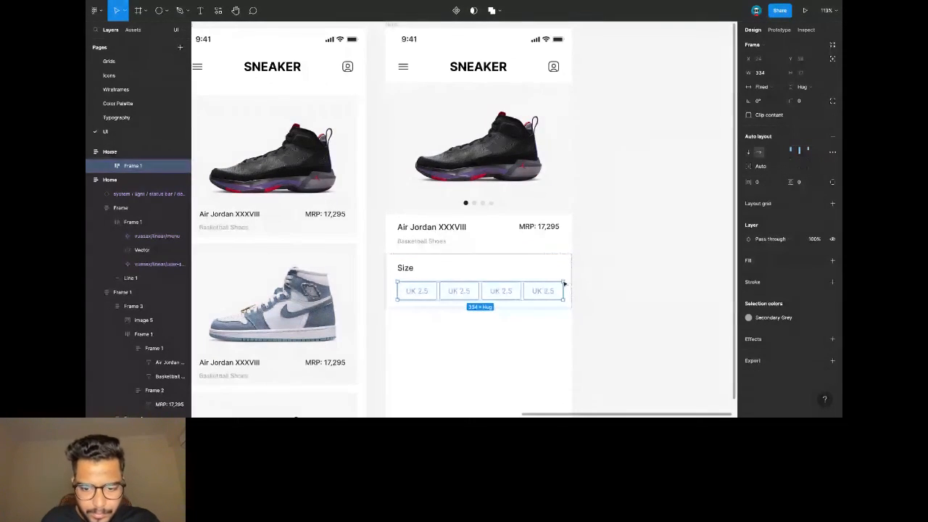
# Narrow all four size chips to 69 wide, after first trying 72.
pyautogui.scroll(2, 539, 275)
pyautogui.scroll(-1, 539, 275)
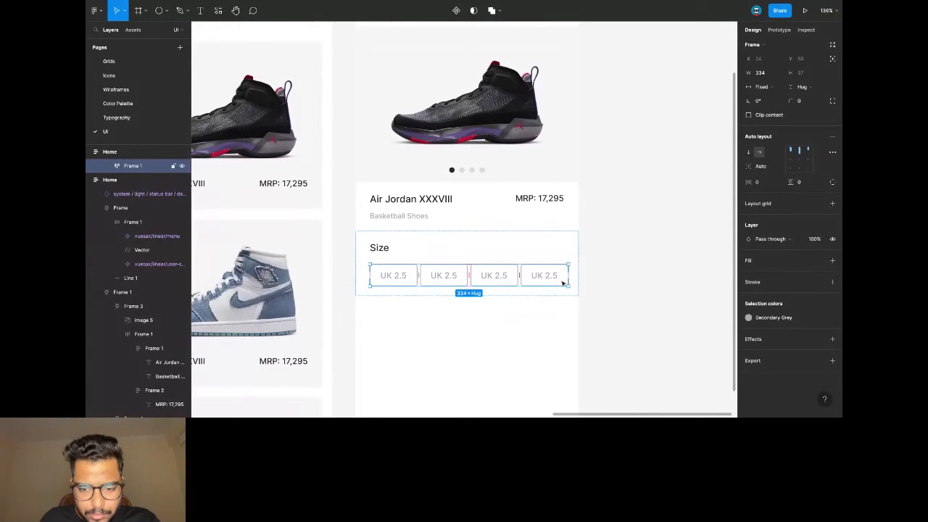
pyautogui.click(409, 276)
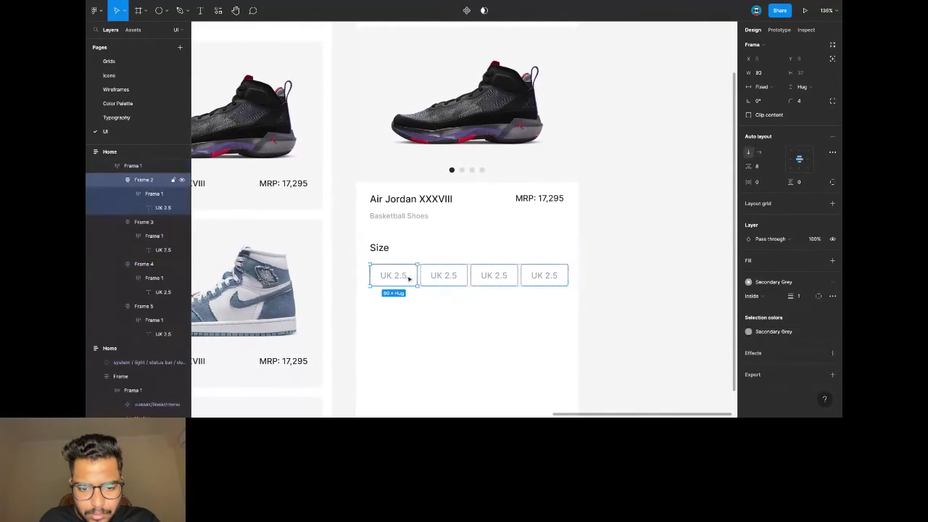
pyautogui.keyDown('shift'); pyautogui.click(459, 279); pyautogui.keyUp('shift')
pyautogui.keyDown('shift'); pyautogui.click(493, 277); pyautogui.keyUp('shift')
pyautogui.keyDown('shift'); pyautogui.click(553, 271); pyautogui.keyUp('shift')
pyautogui.click(773, 74)
pyautogui.write('72')
pyautogui.press('Return')
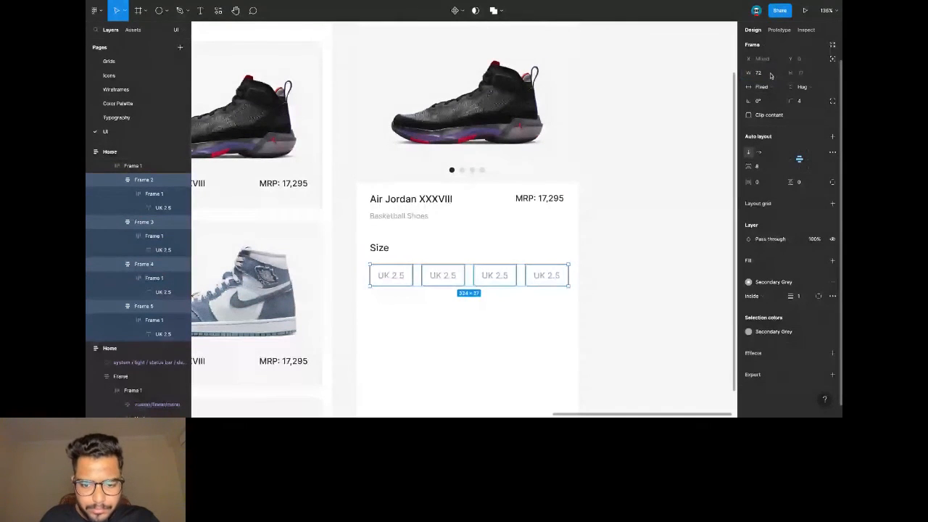
pyautogui.press('alt')
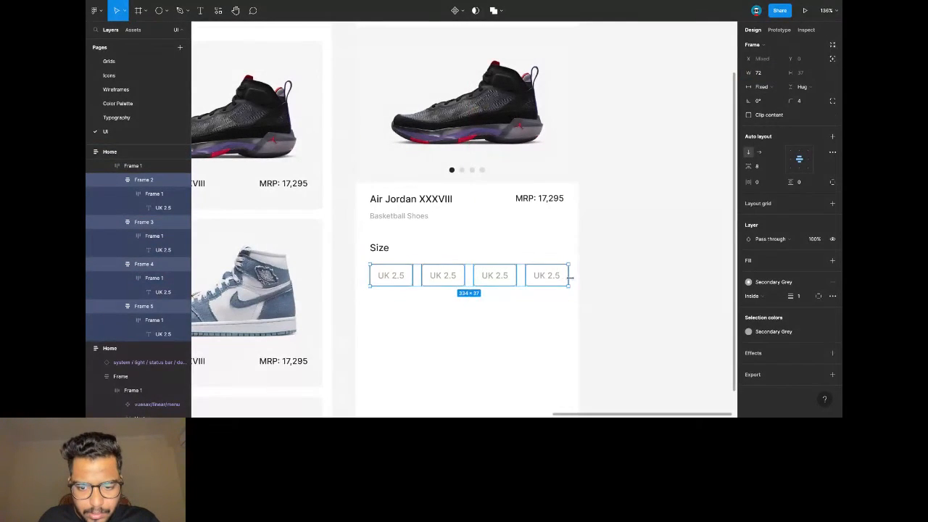
pyautogui.press('alt')
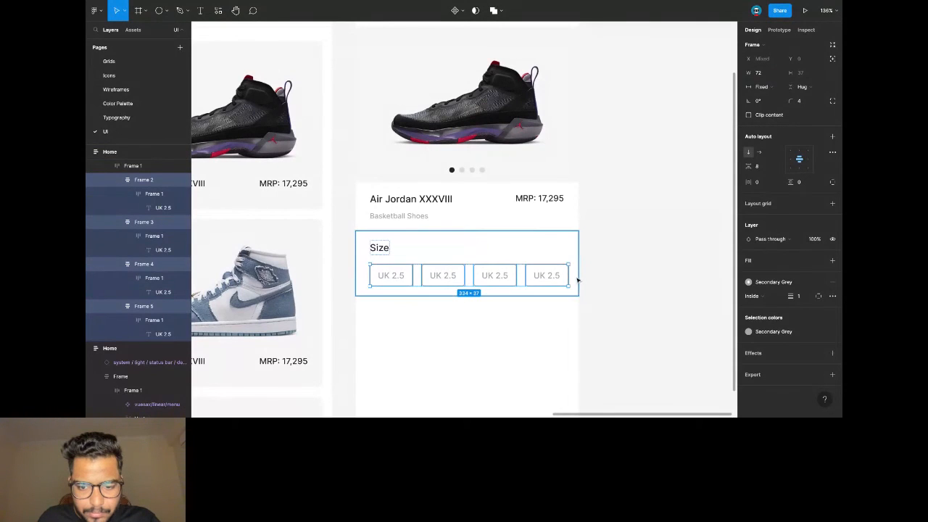
pyautogui.press('alt')
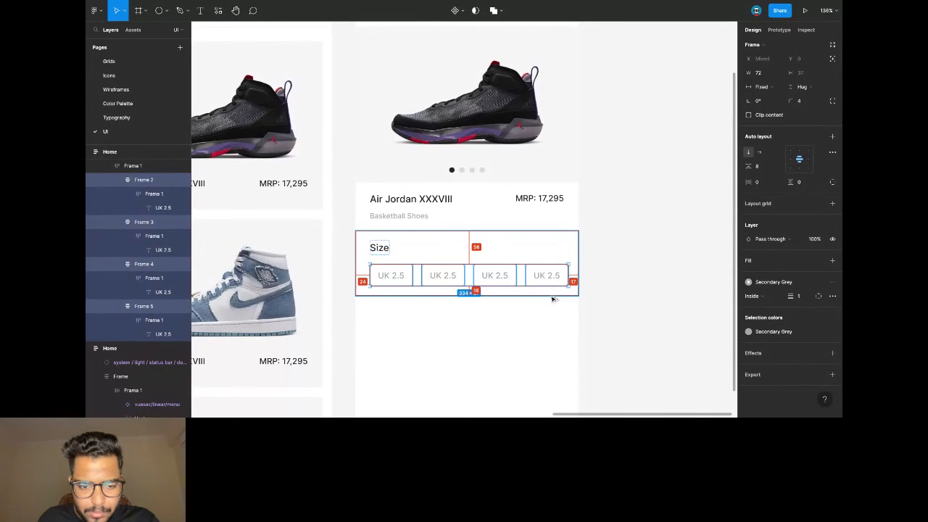
pyautogui.click(771, 74)
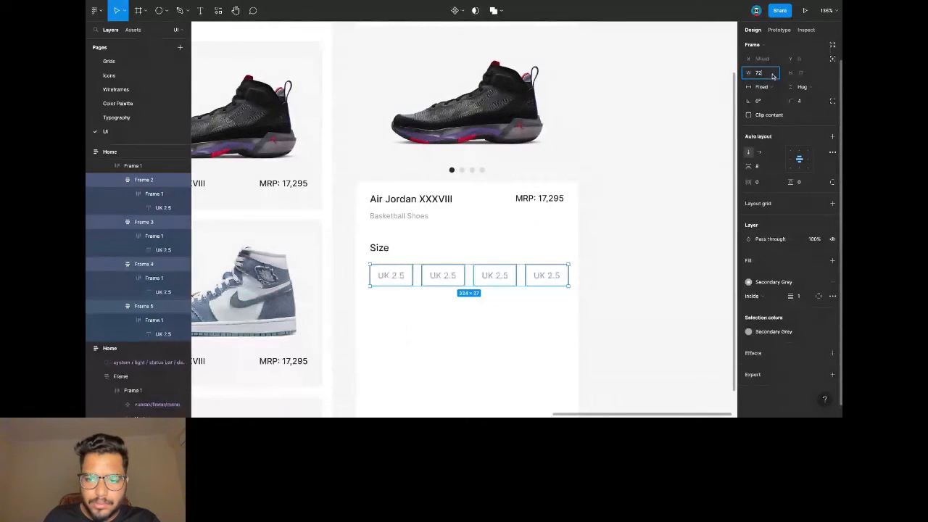
pyautogui.write('-3')
pyautogui.press('Return')
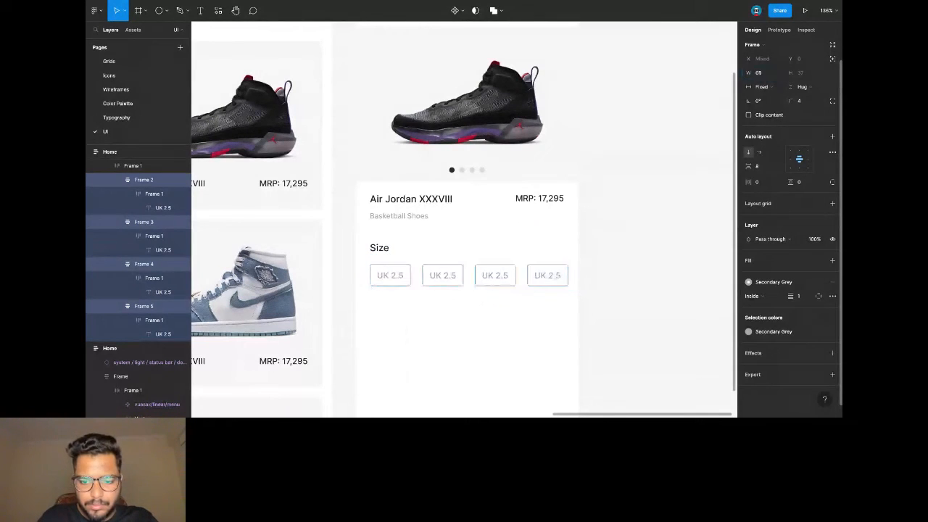
# Set the chip row's width to 327.
pyautogui.click(385, 252)
pyautogui.click(396, 270)
pyautogui.press('alt')
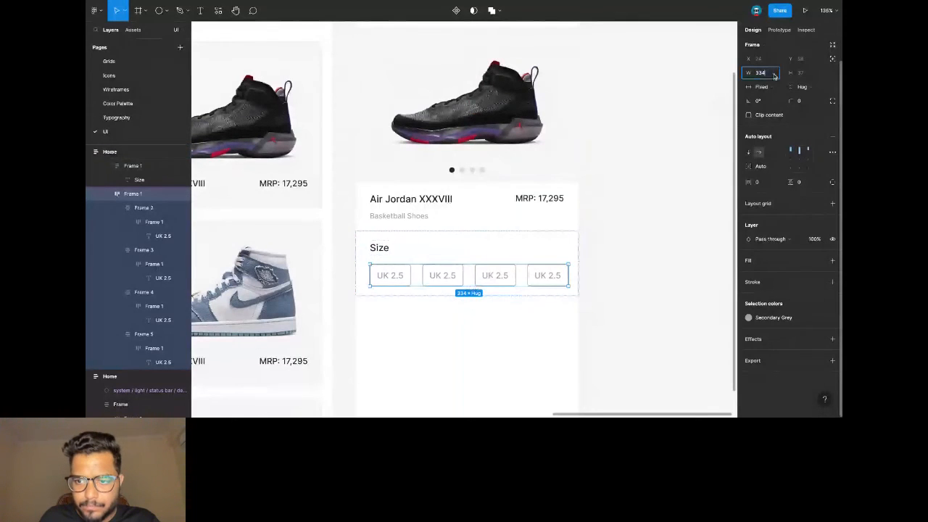
pyautogui.write('327')
pyautogui.press('Return')
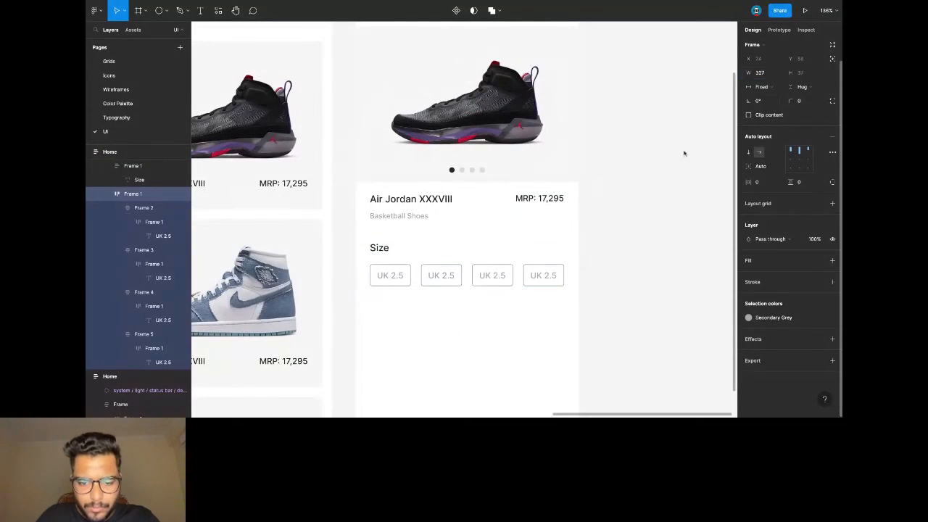
# Relabel the first row's chips UK 3, UK 3.5 and UK 4.
pyautogui.doubleClick(444, 276)
pyautogui.write('UK 3')
pyautogui.doubleClick(495, 276)
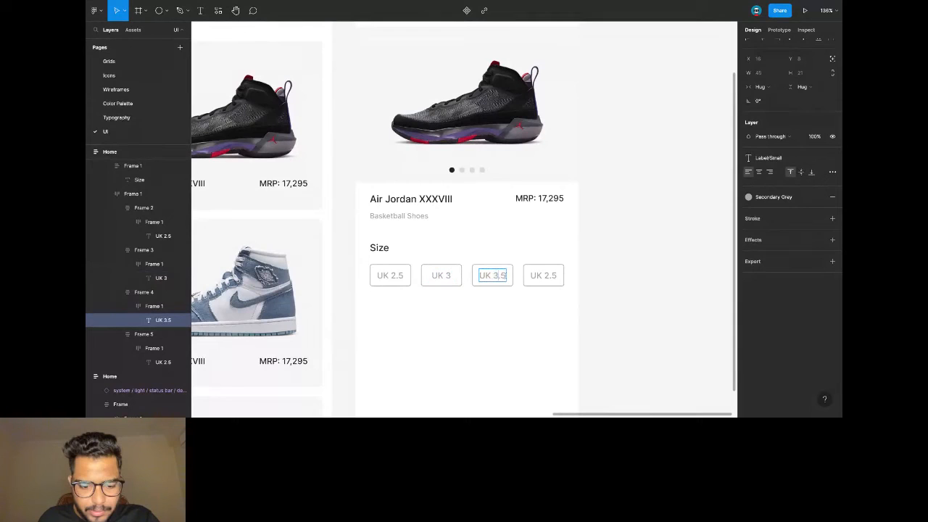
pyautogui.doubleClick(547, 276)
pyautogui.write('UK 4')
pyautogui.press('Escape')
pyautogui.click(589, 286)
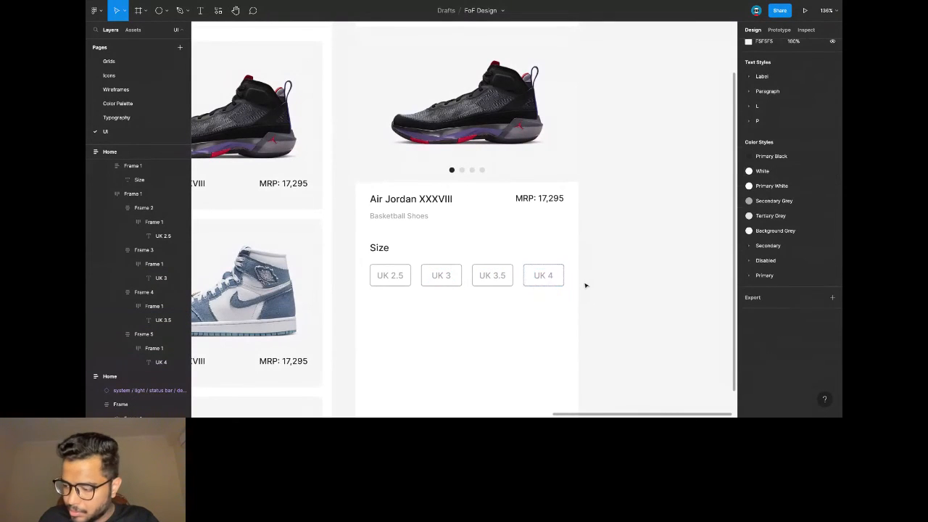
pyautogui.scroll(-2, 551, 284)
# Duplicate the chip row and relabel the copies UK 4.5, 5, 5.5 and 6.
pyautogui.click(461, 208)
pyautogui.hotkey('ctrl', 'd')
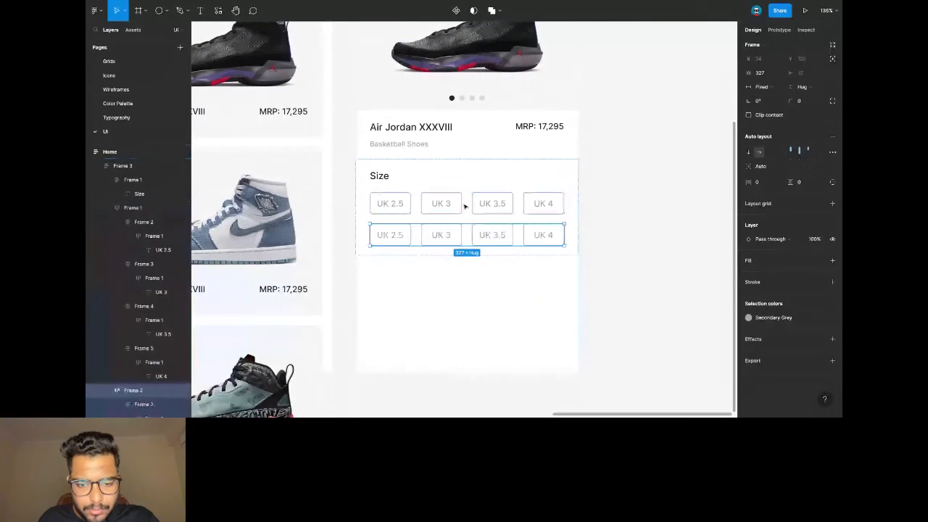
pyautogui.doubleClick(388, 237)
pyautogui.doubleClick(391, 235)
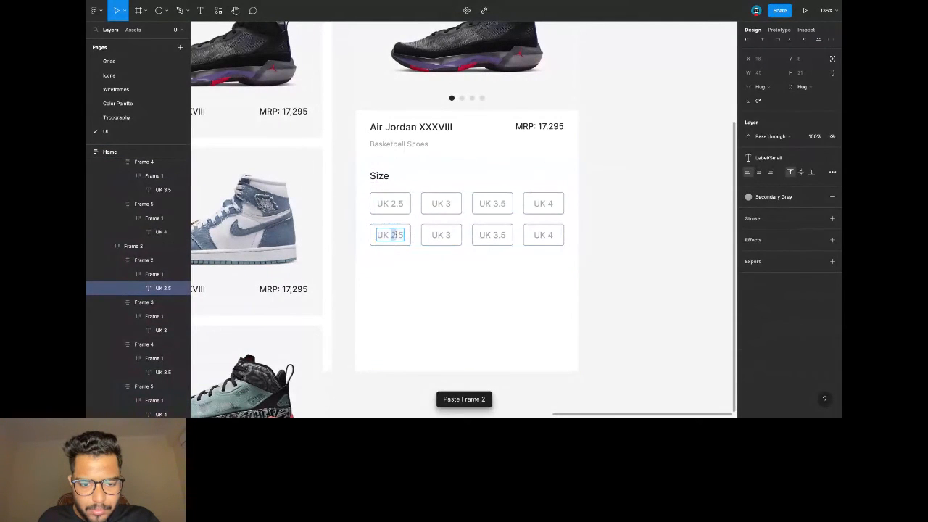
pyautogui.write('4')
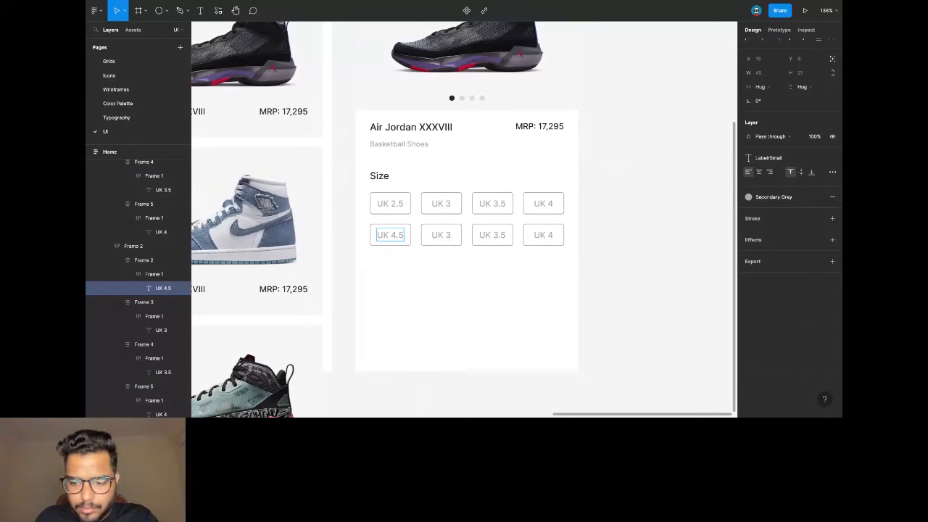
pyautogui.click(439, 235)
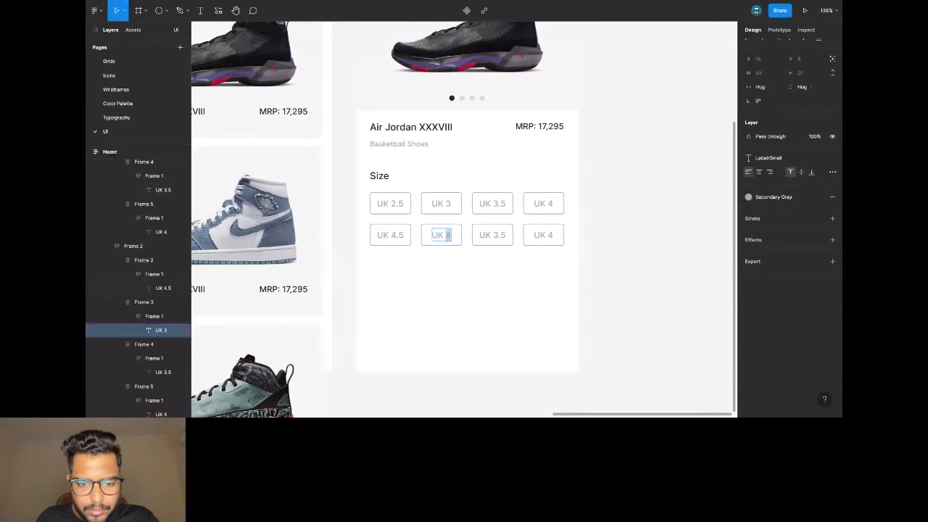
pyautogui.click(494, 234)
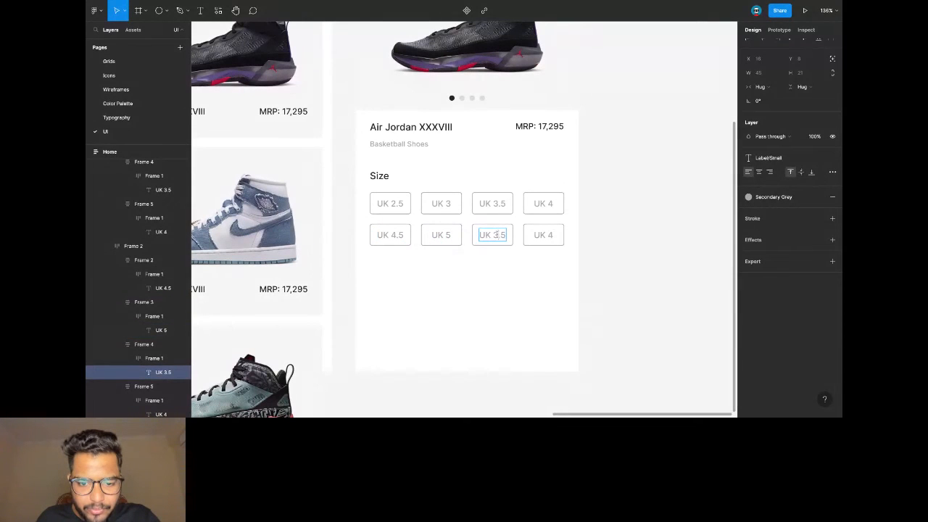
pyautogui.write('5')
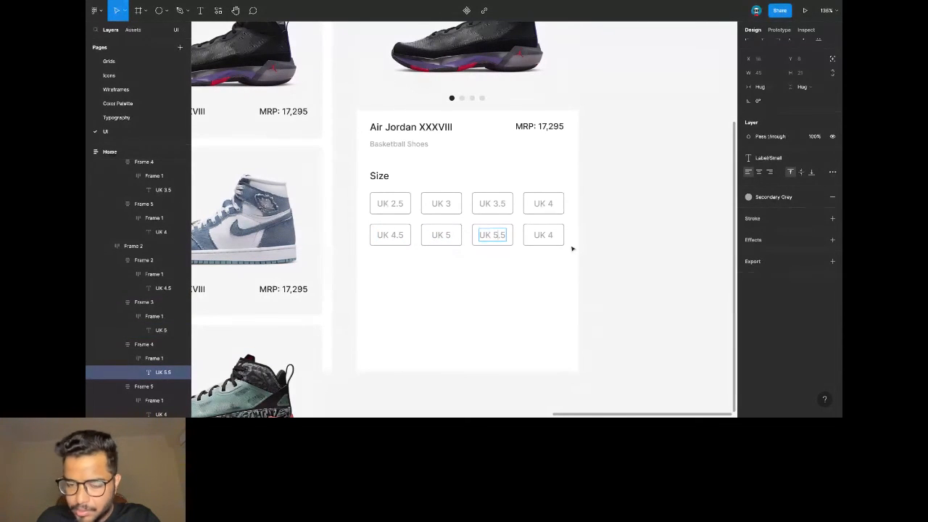
pyautogui.click(549, 234)
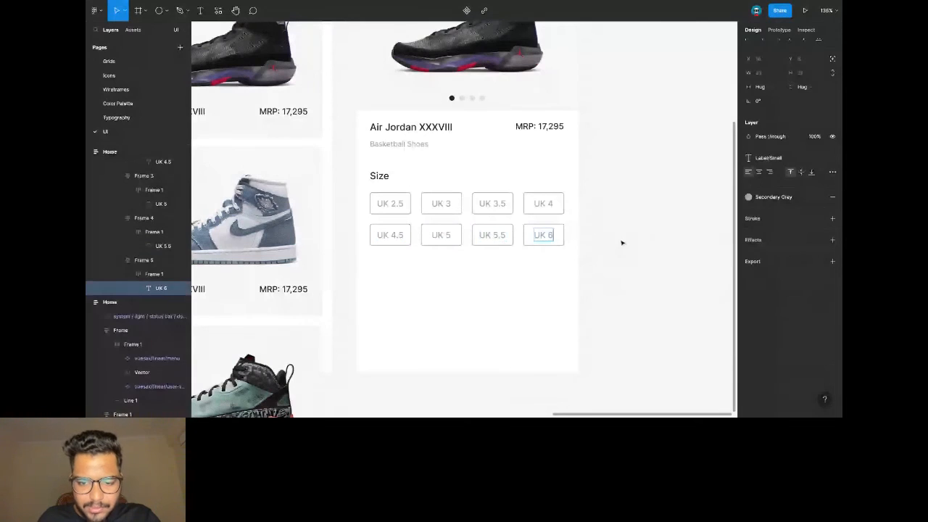
pyautogui.click(605, 246)
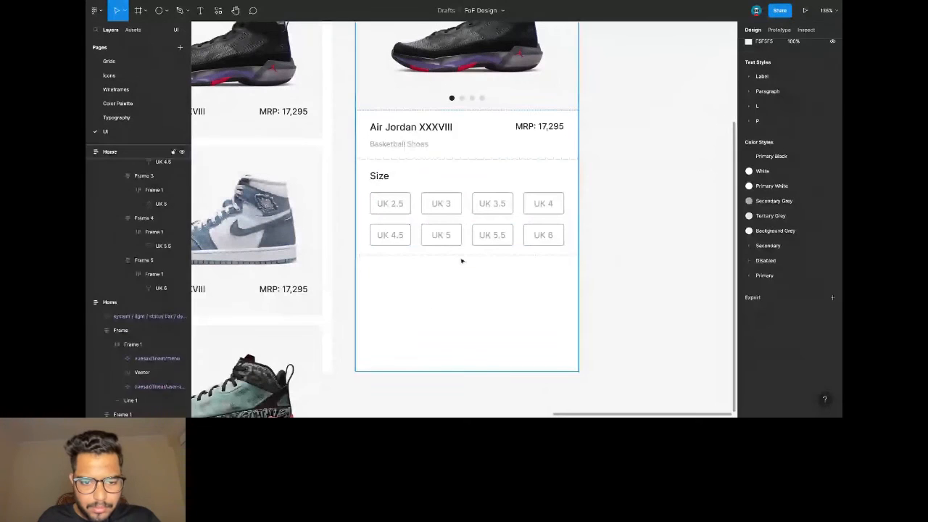
# Paste the Description section into the Home product detail screen, below the Size chips.
pyautogui.click(458, 233)
pyautogui.hotkey('ctrl', 'v')
pyautogui.hotkey('ctrl', 'z')
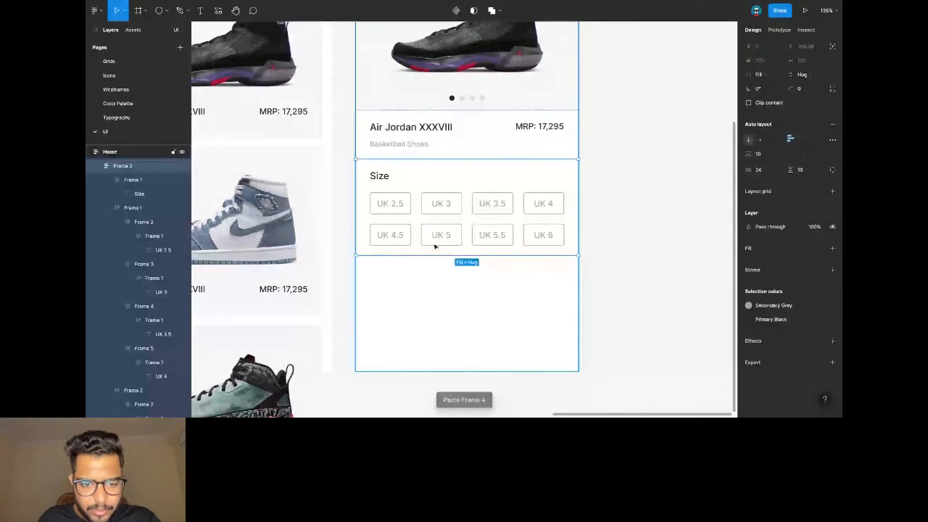
pyautogui.keyDown('ctrl'); pyautogui.scroll(-2, 495, 205); pyautogui.keyUp('ctrl')
pyautogui.scroll(3, 495, 208)
pyautogui.press('Escape')
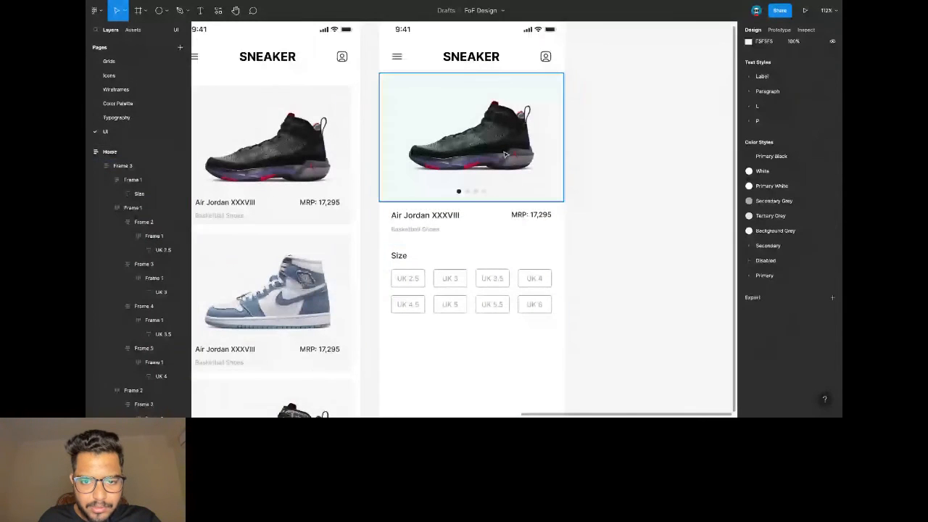
pyautogui.keyDown('ctrl'); pyautogui.scroll(-4, 502, 150); pyautogui.keyUp('ctrl')
pyautogui.click(441, 68)
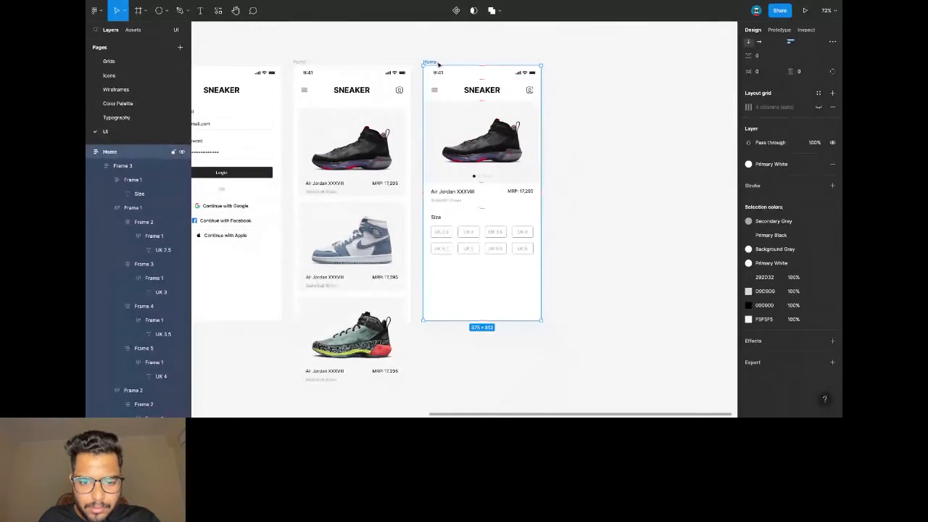
pyautogui.hotkey('ctrl', 'v')
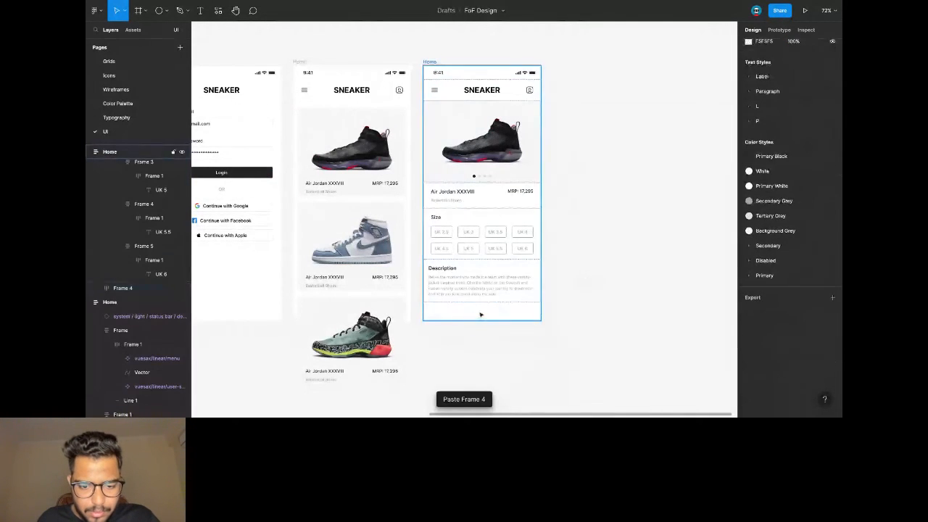
pyautogui.press('Escape')
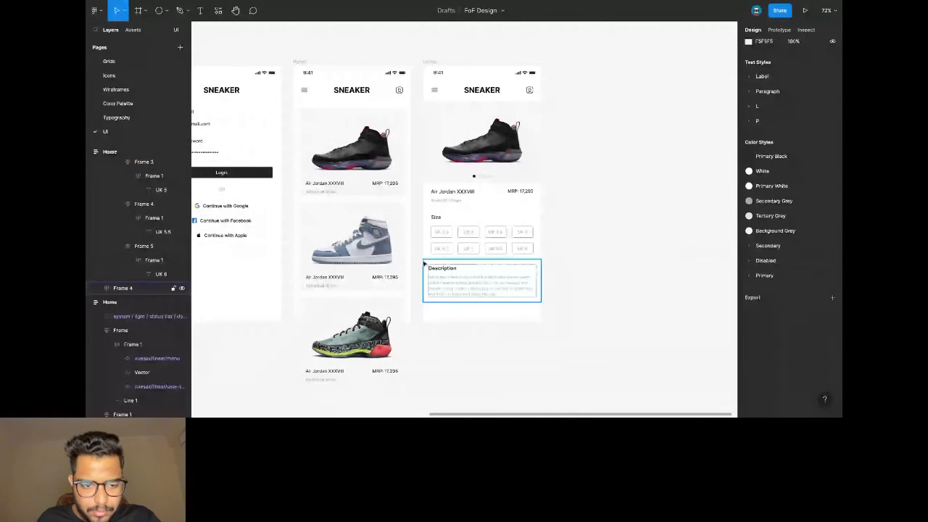
# Paste a copy of the black Login button into the product detail screen.
pyautogui.click(221, 174)
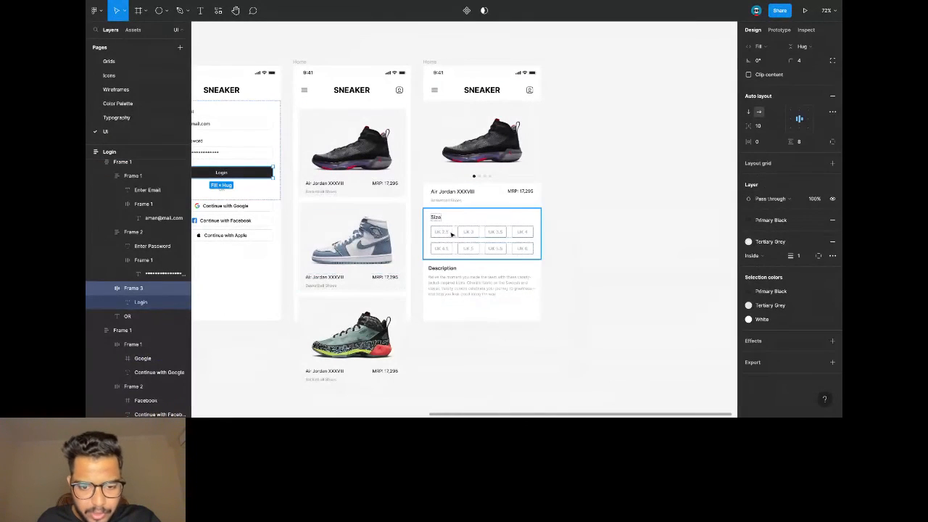
pyautogui.click(436, 70)
pyautogui.hotkey('ctrl', 'v')
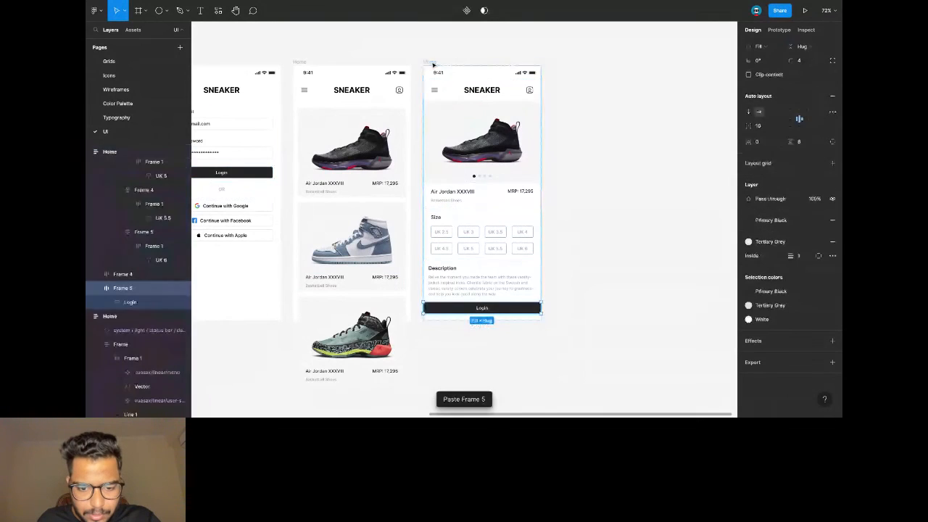
pyautogui.scroll(3, 493, 302)
pyautogui.scroll(2, 493, 303)
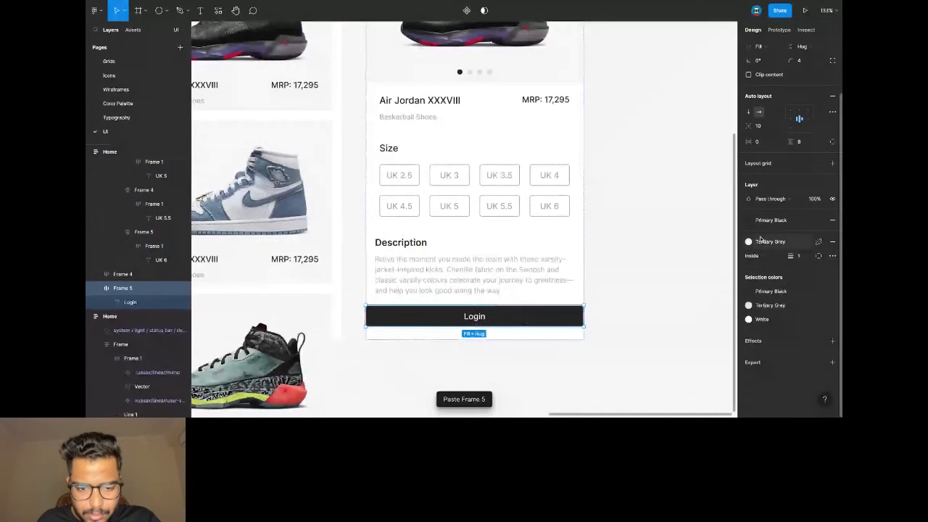
# Set the pasted button's width sizing to Fixed at 375 px.
pyautogui.click(759, 141)
pyautogui.write('24')
pyautogui.press('Return')
pyautogui.hotkey('ctrl', 'z')
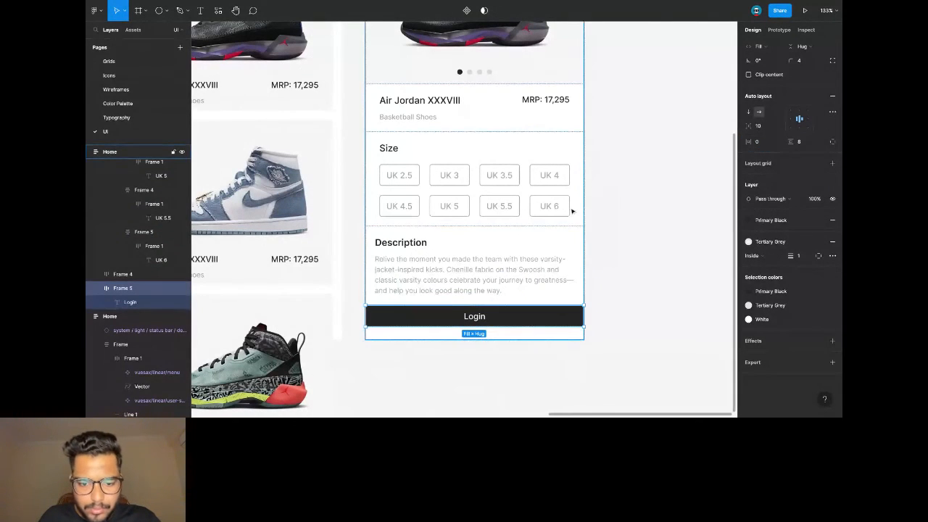
pyautogui.click(139, 306)
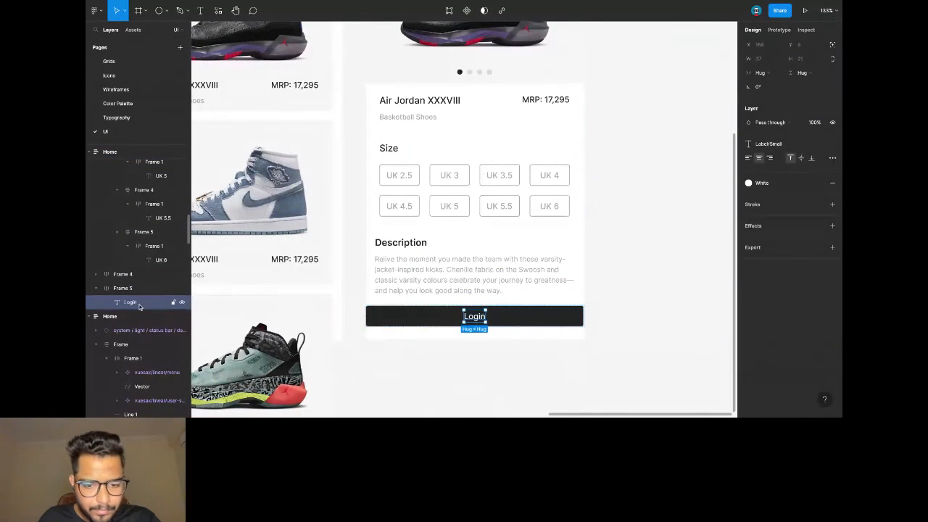
pyautogui.click(139, 289)
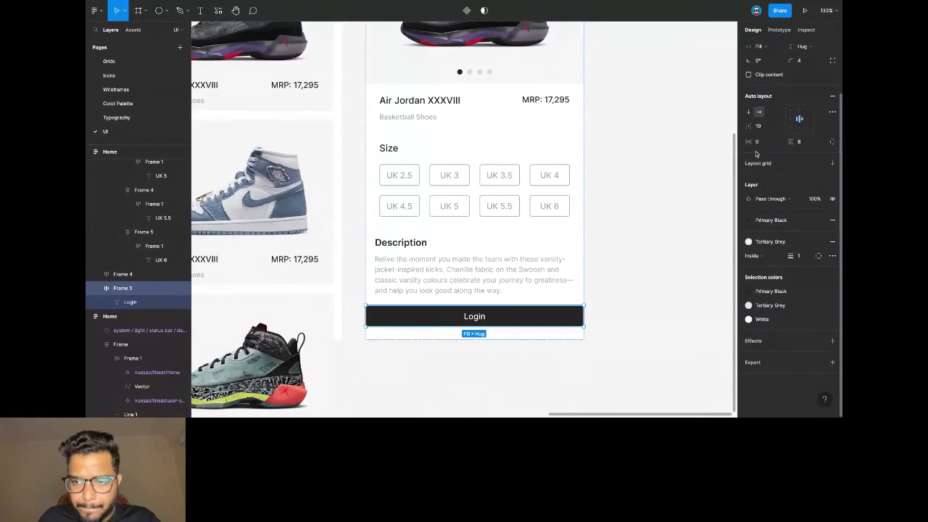
pyautogui.scroll(3, 500, 313)
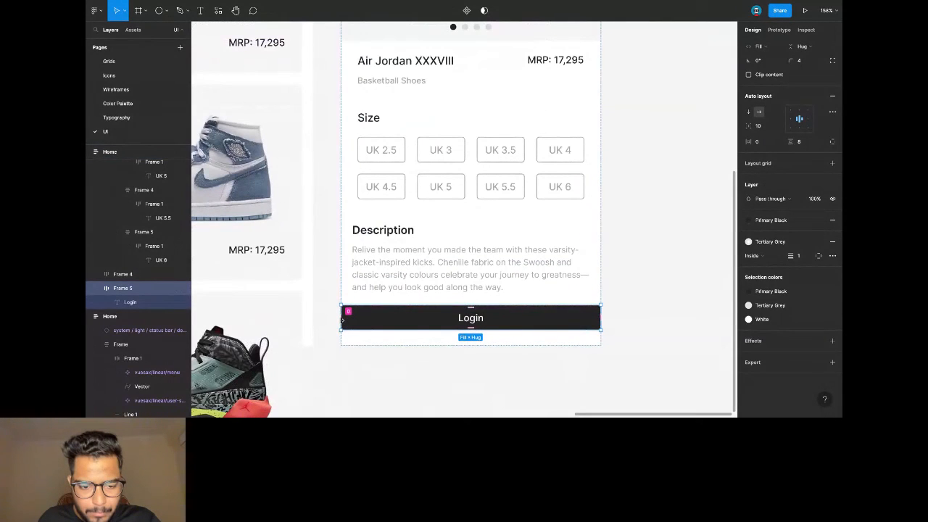
pyautogui.scroll(2, 780, 86)
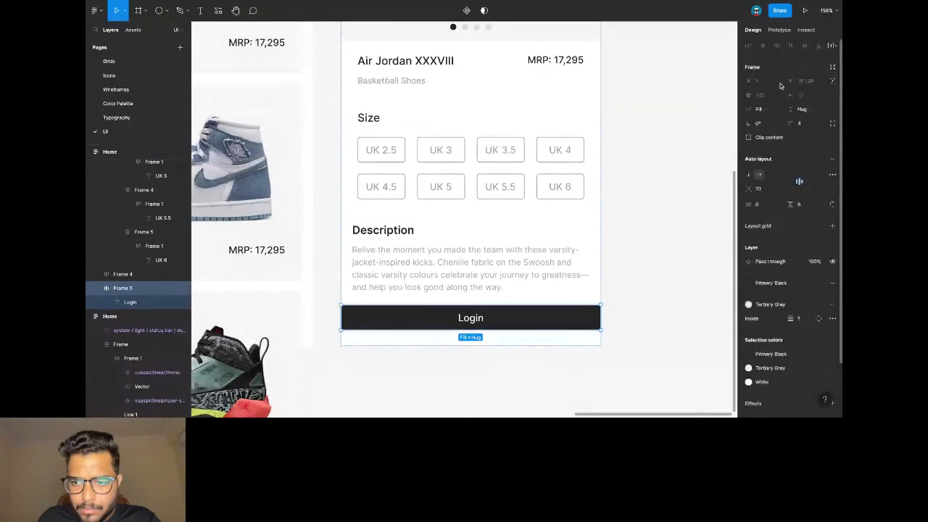
pyautogui.click(768, 109)
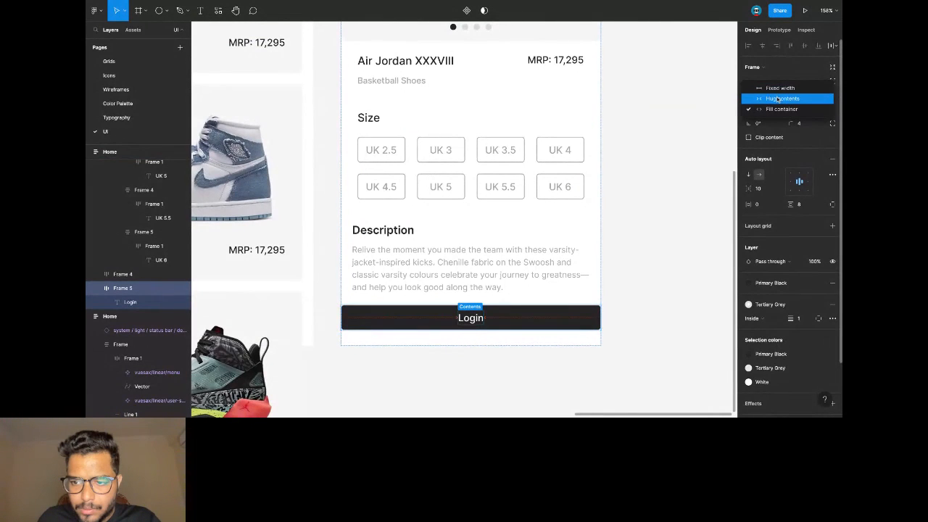
pyautogui.click(779, 88)
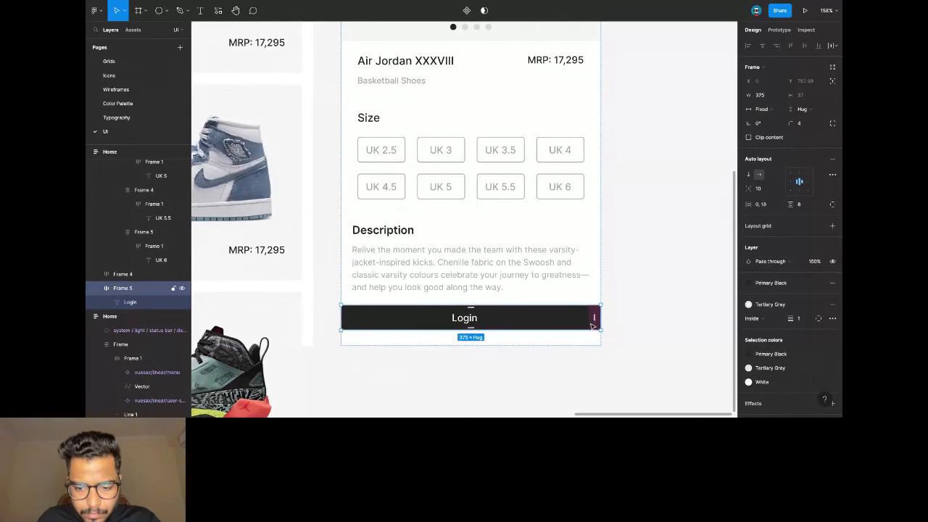
pyautogui.doubleClick(540, 161)
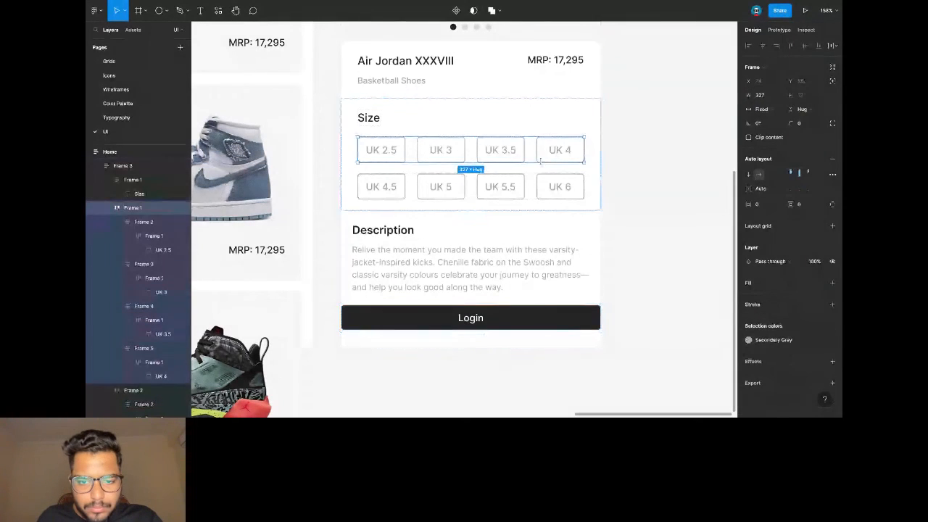
# Set the black button's width to 327.
pyautogui.click(515, 317)
pyautogui.click(775, 95)
pyautogui.write('327')
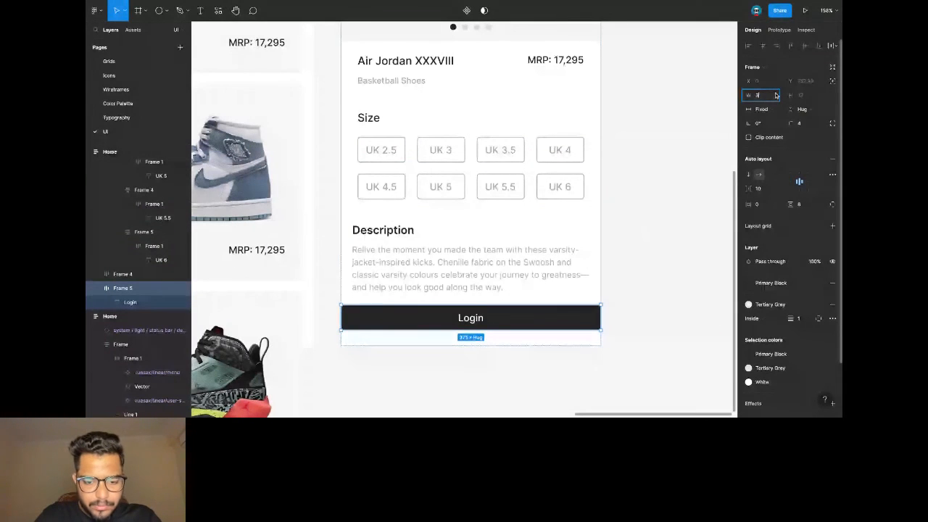
pyautogui.press('Return')
pyautogui.click(680, 145)
pyautogui.click(534, 321)
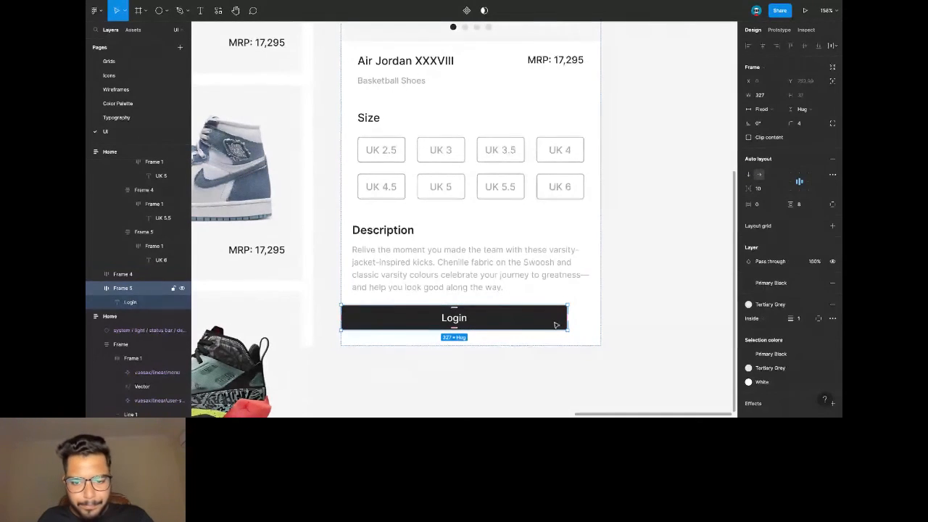
# Wrap the button in an auto-layout frame, keeping the button at a fixed 327 width.
pyautogui.hotkey('ctrl', 'g')
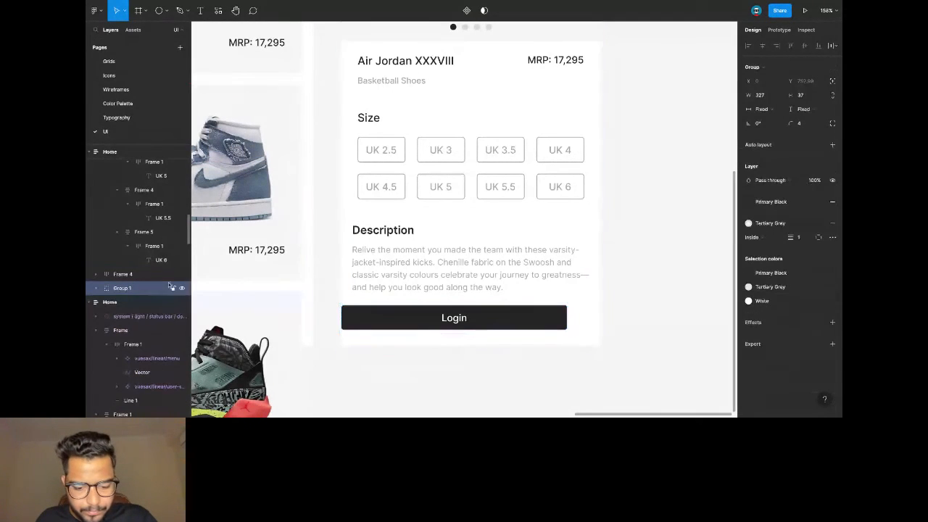
pyautogui.click(832, 148)
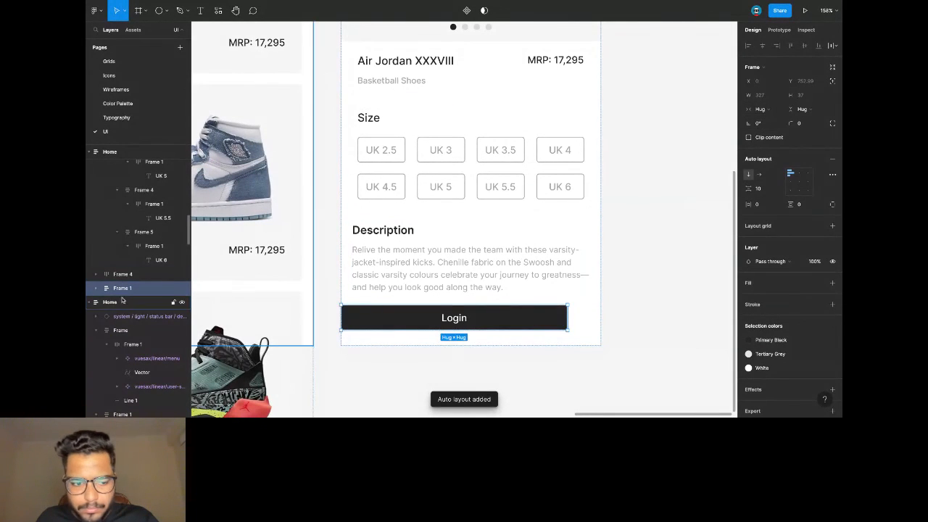
pyautogui.press('Return')
pyautogui.click(765, 110)
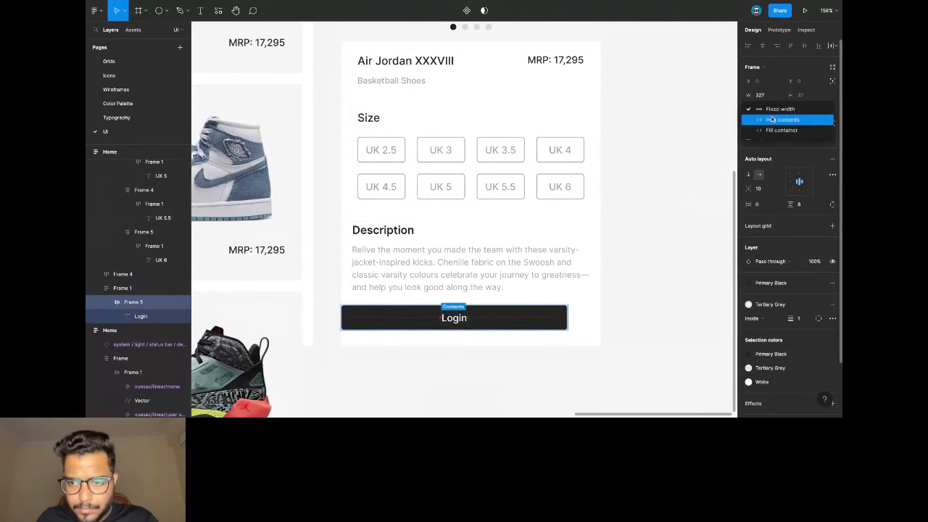
pyautogui.click(774, 127)
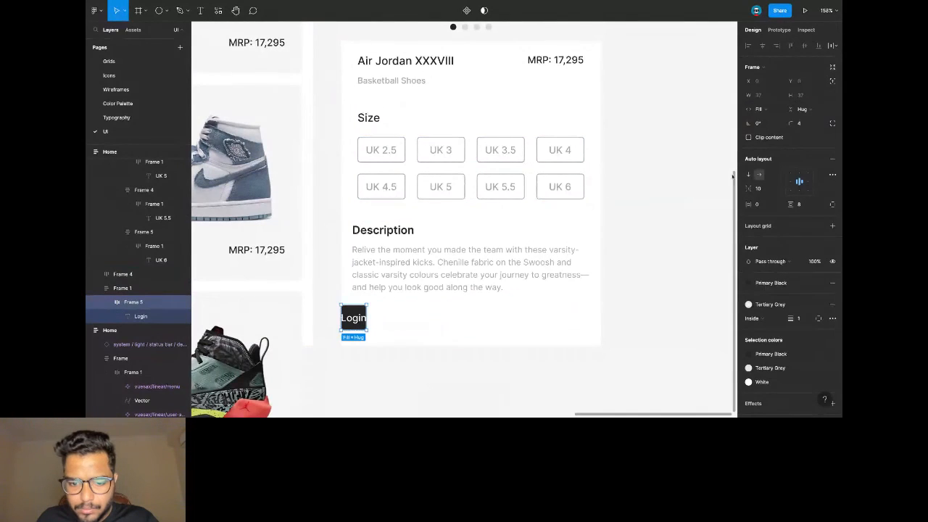
pyautogui.click(766, 109)
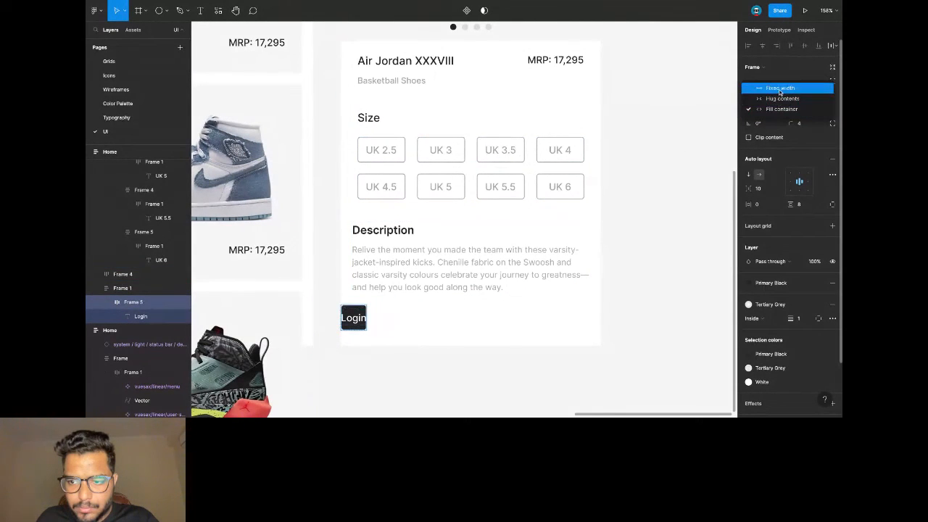
pyautogui.click(777, 88)
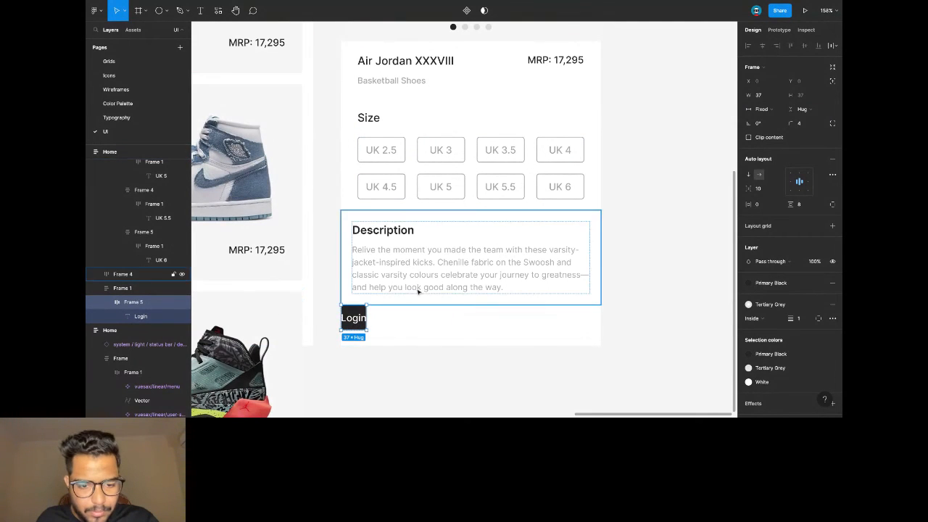
pyautogui.click(767, 97)
pyautogui.write('327')
pyautogui.press('Return')
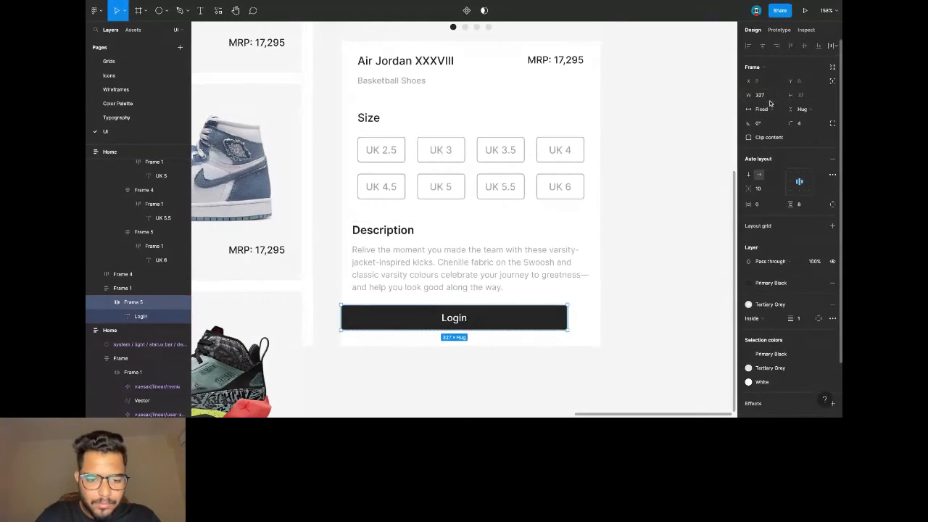
# Make the wrapper frame's width Fill container so it spans the card.
pyautogui.press('Escape')
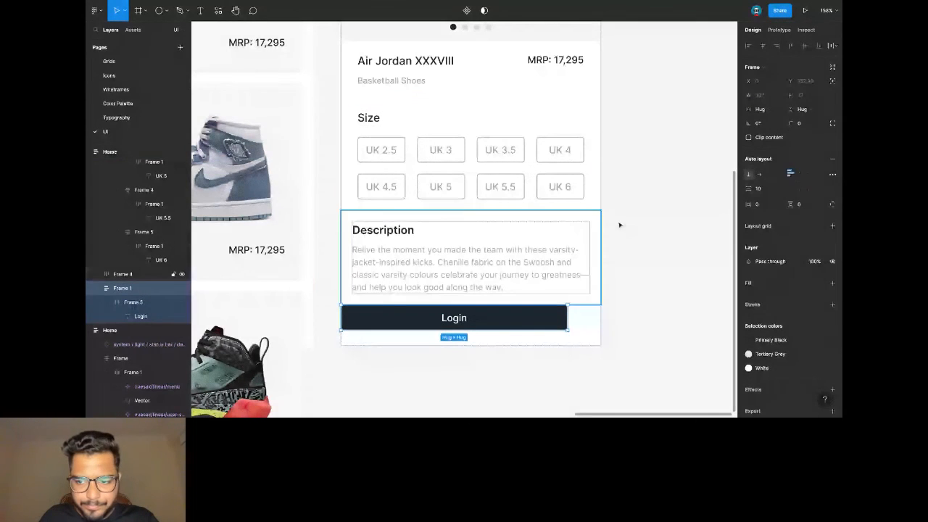
pyautogui.click(759, 109)
pyautogui.click(769, 119)
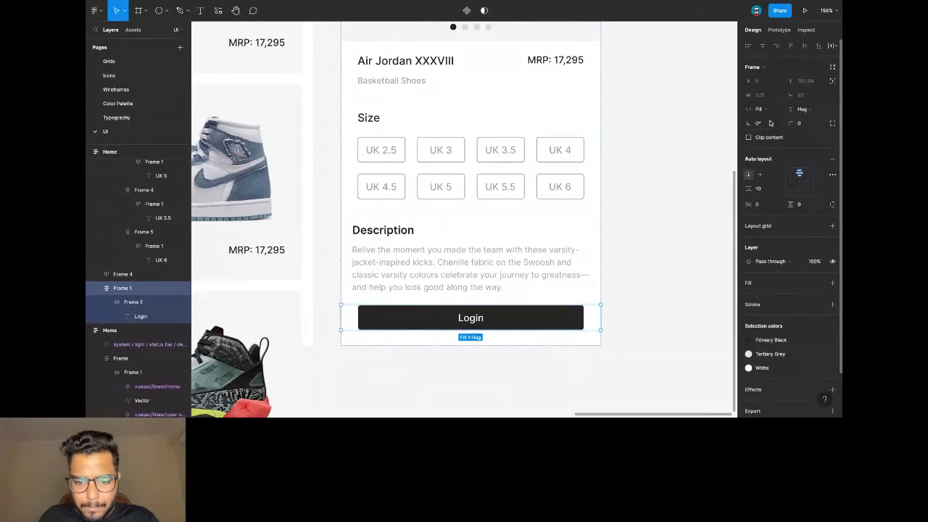
pyautogui.click(662, 229)
# Change the button label to 'Add to Cart'.
pyautogui.doubleClick(470, 319)
pyautogui.write('a')
pyautogui.press('BackSpace')
pyautogui.write('Add to Cart')
# Duplicate the product detail screen to make a third screen beside it.
pyautogui.click(623, 221)
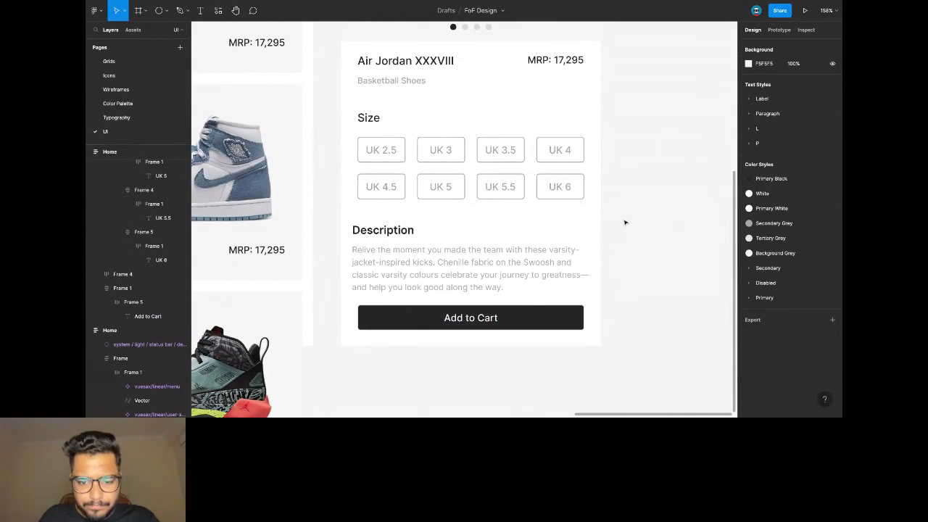
pyautogui.scroll(-5, 625, 223)
pyautogui.hscroll(2, 625, 223)
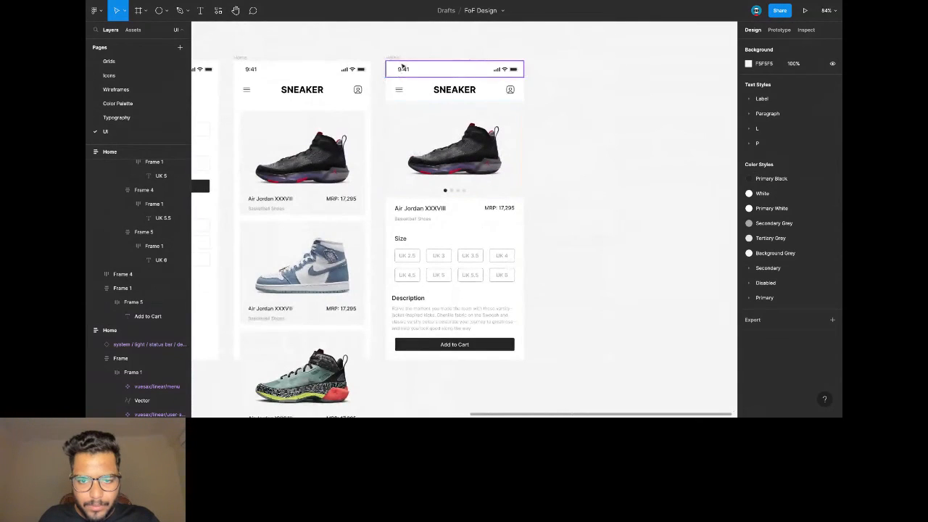
pyautogui.click(398, 58)
pyautogui.hotkey('ctrl', 'c')
pyautogui.hotkey('ctrl', 'v')
pyautogui.hscroll(2, 654, 218)
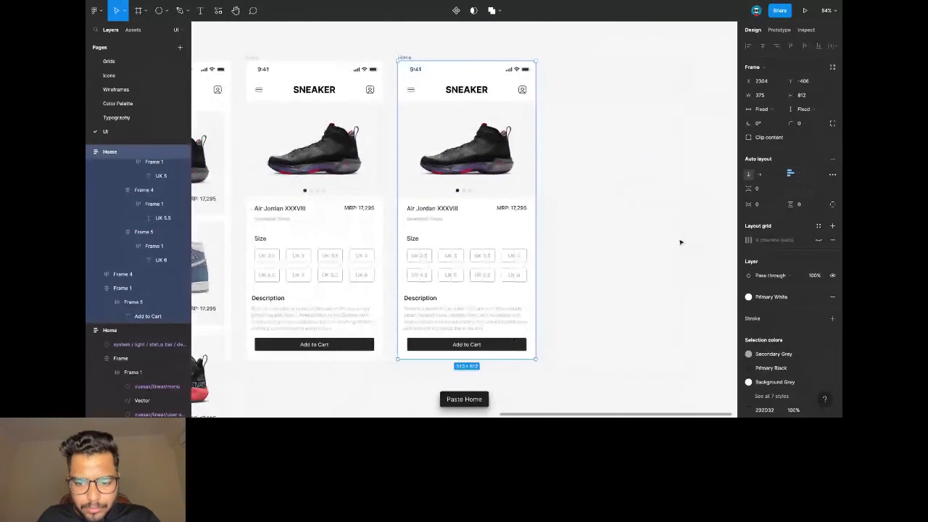
pyautogui.doubleClick(520, 345)
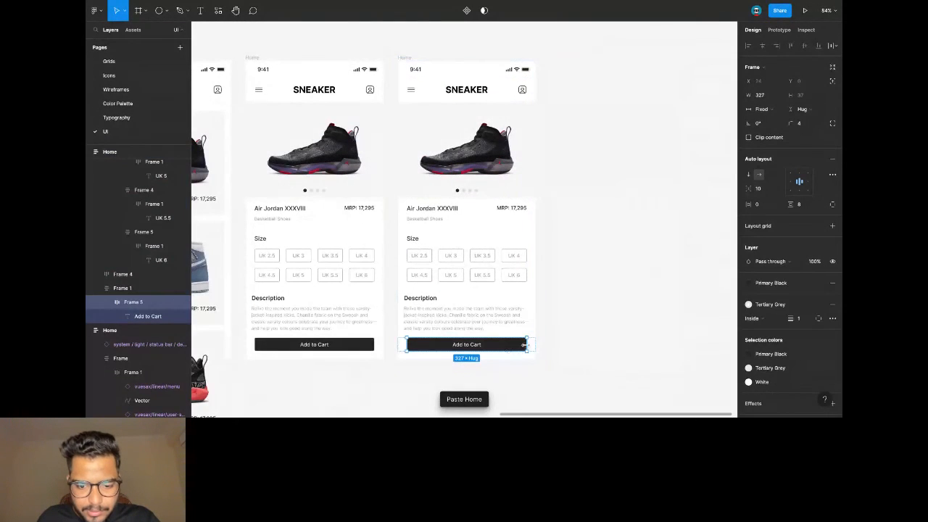
# Highlight the UK 6 size option with a Primary Black outline and text.
pyautogui.click(506, 280)
pyautogui.doubleClick(507, 279)
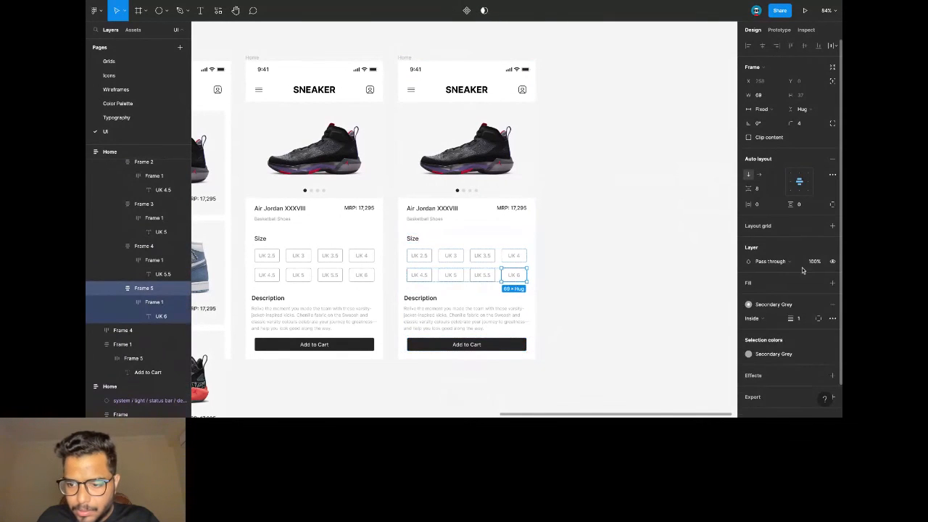
pyautogui.click(773, 304)
pyautogui.click(770, 295)
pyautogui.click(512, 275)
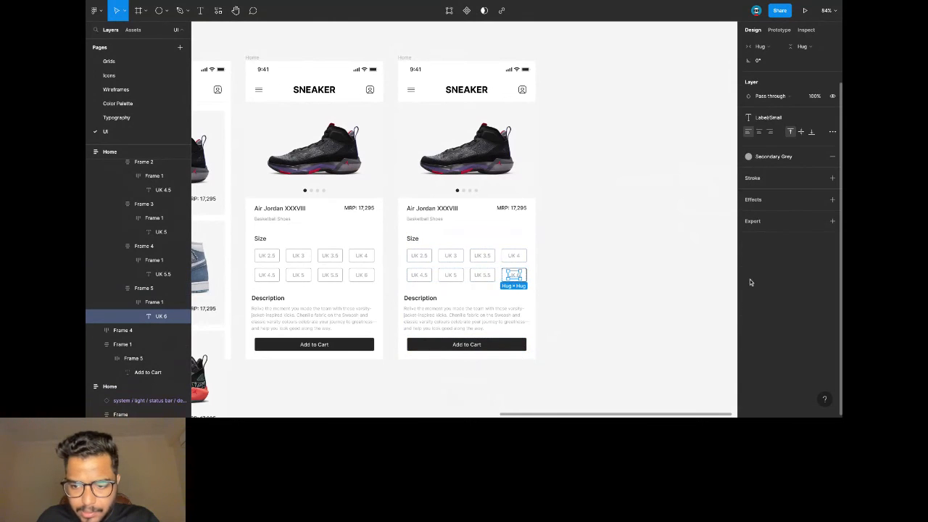
pyautogui.click(818, 157)
pyautogui.click(771, 210)
pyautogui.click(727, 223)
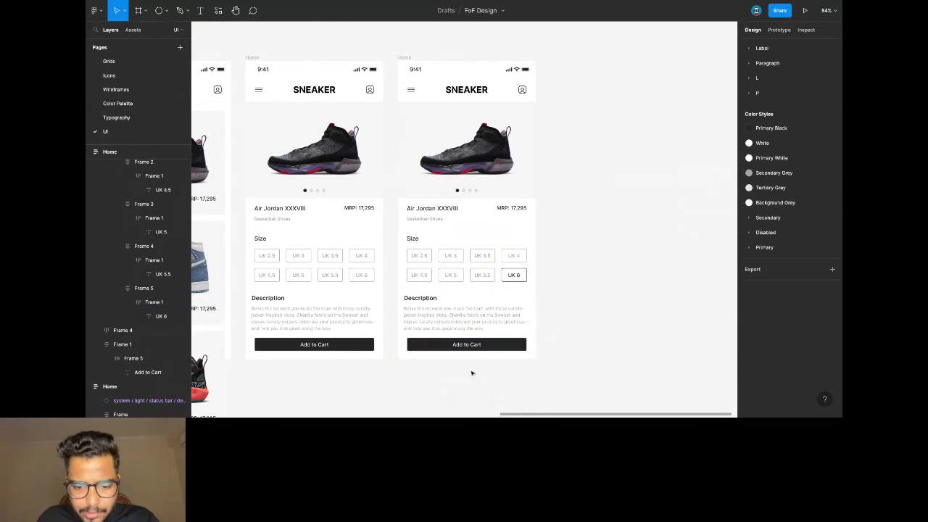
# Give the third screen's button a Tertiary Grey fill and Secondary Grey 'Added to Cart' label.
pyautogui.doubleClick(466, 344)
pyautogui.write('A')
pyautogui.hscroll(-5, 495, 348)
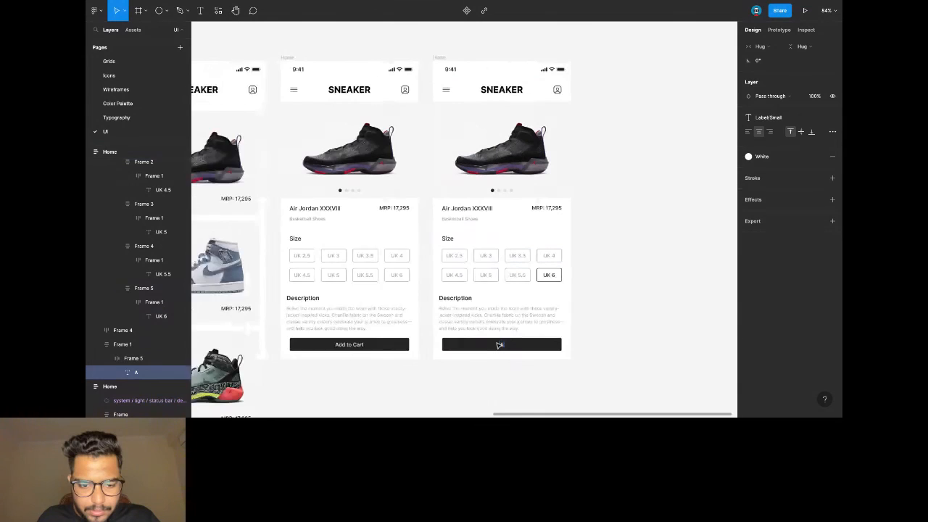
pyautogui.click(526, 347)
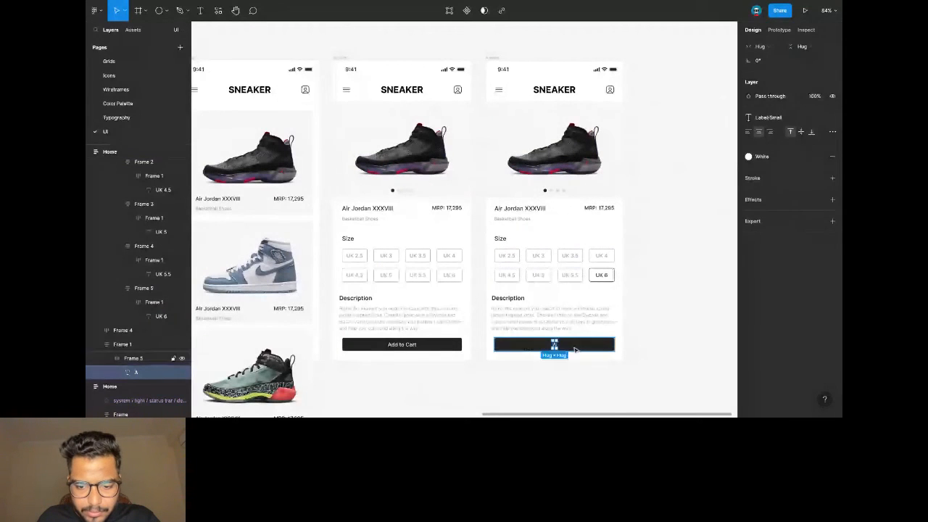
pyautogui.click(770, 212)
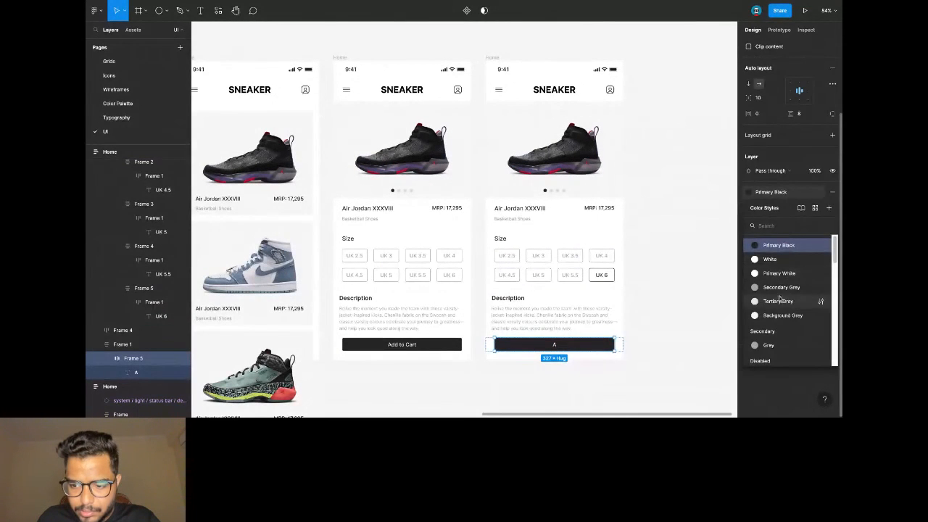
pyautogui.click(779, 301)
pyautogui.press('Return')
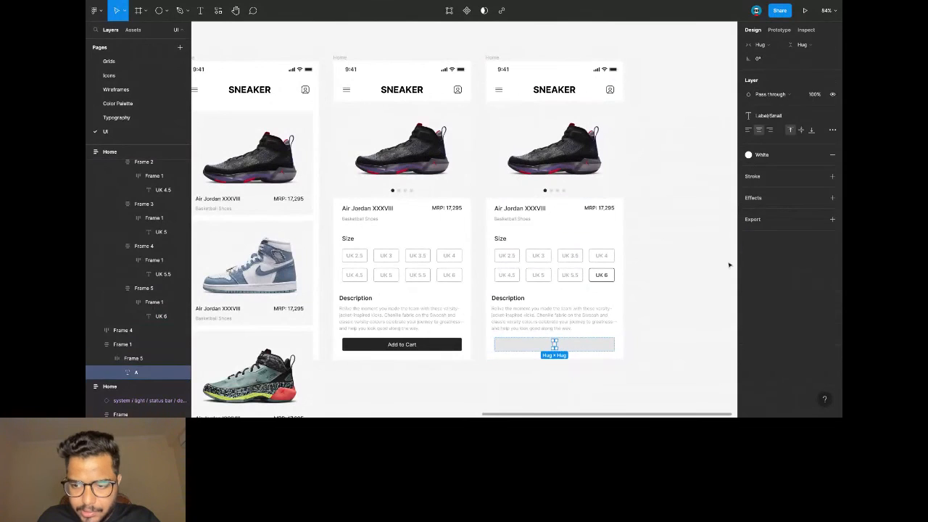
pyautogui.click(761, 154)
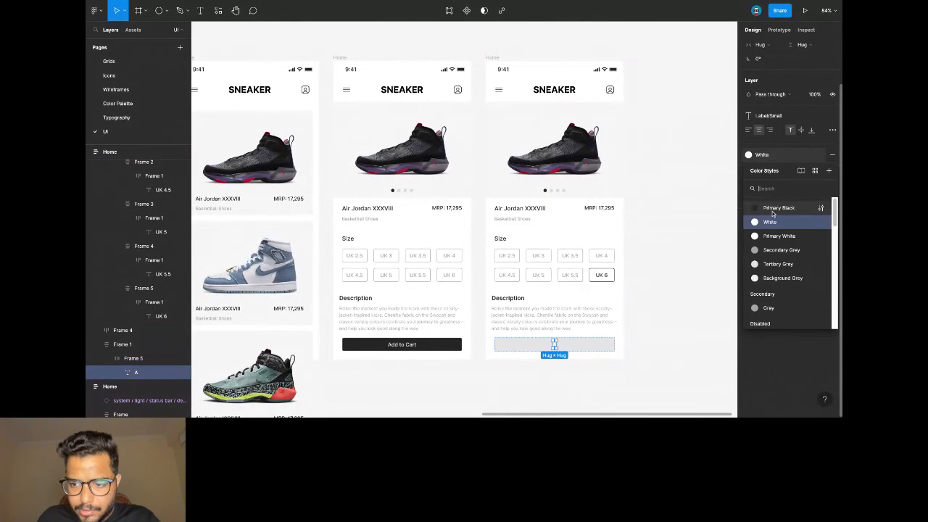
pyautogui.click(781, 250)
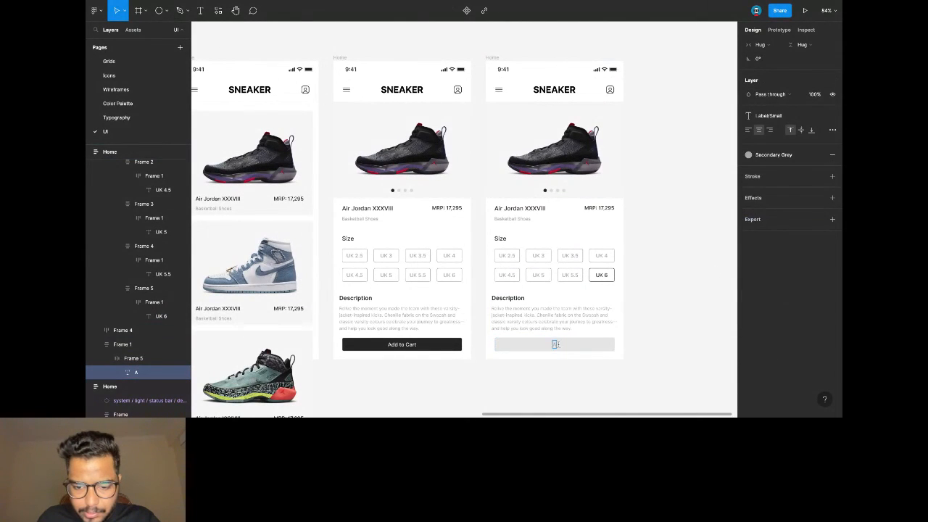
pyautogui.write('dded to Cart')
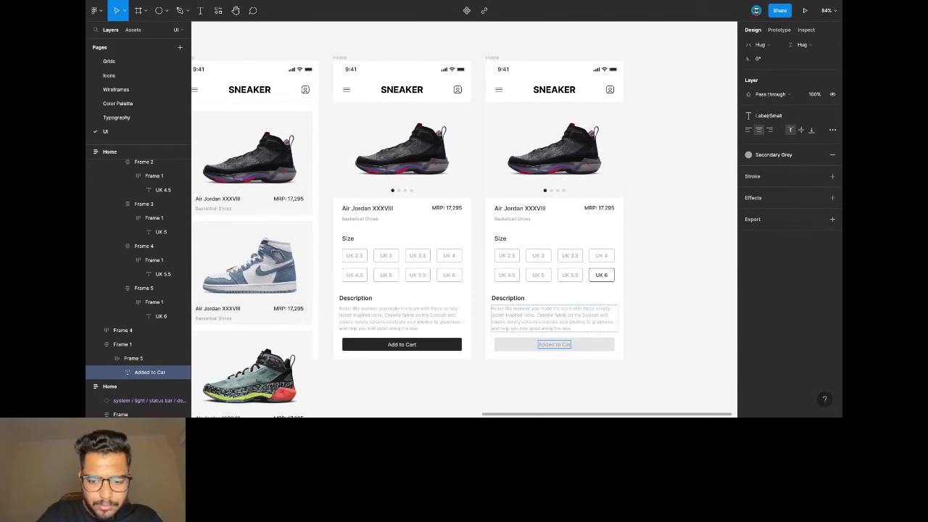
pyautogui.click(660, 259)
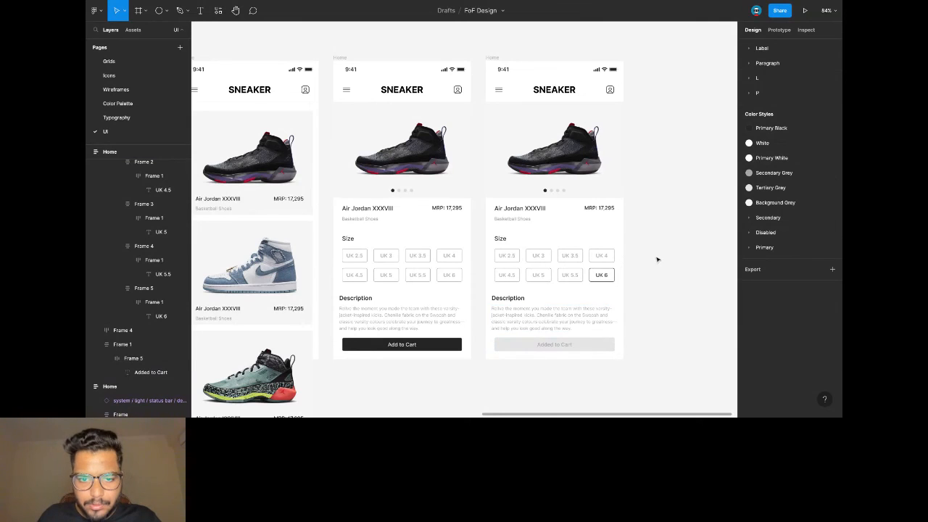
pyautogui.hscroll(3, 645, 253)
# Replace the profile icon with the bag icon in the first product screen's header.
pyautogui.scroll(-2, 638, 239)
pyautogui.hscroll(-1, 507, 182)
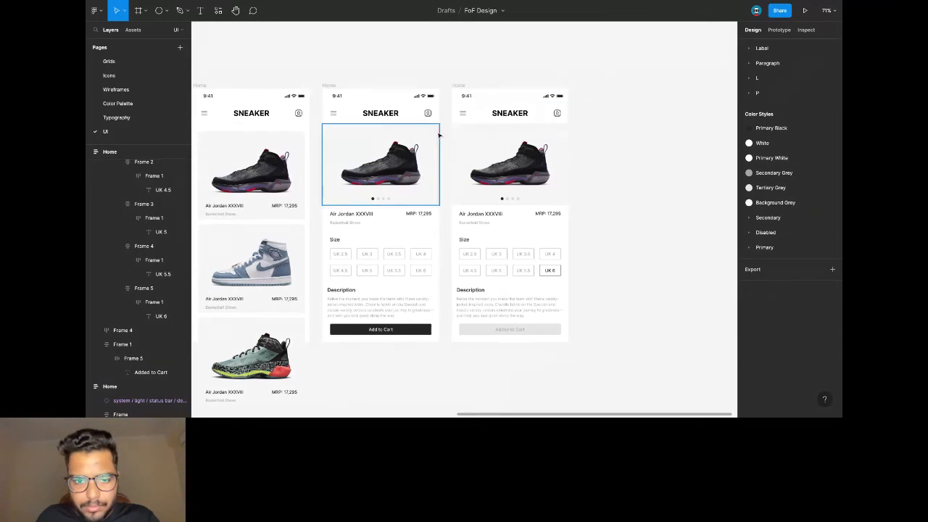
pyautogui.scroll(4, 438, 129)
pyautogui.click(438, 119)
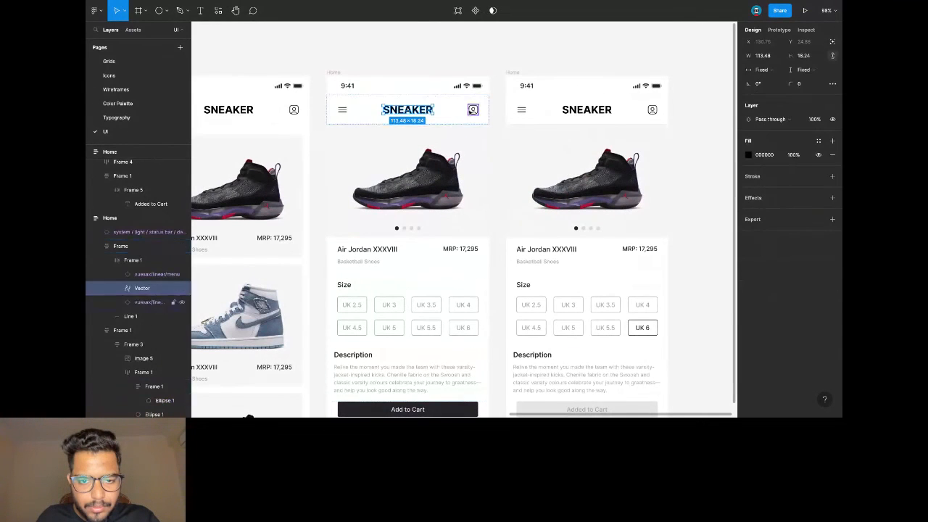
pyautogui.hotkey('ctrl', 'v')
pyautogui.click(442, 109)
pyautogui.press('Delete')
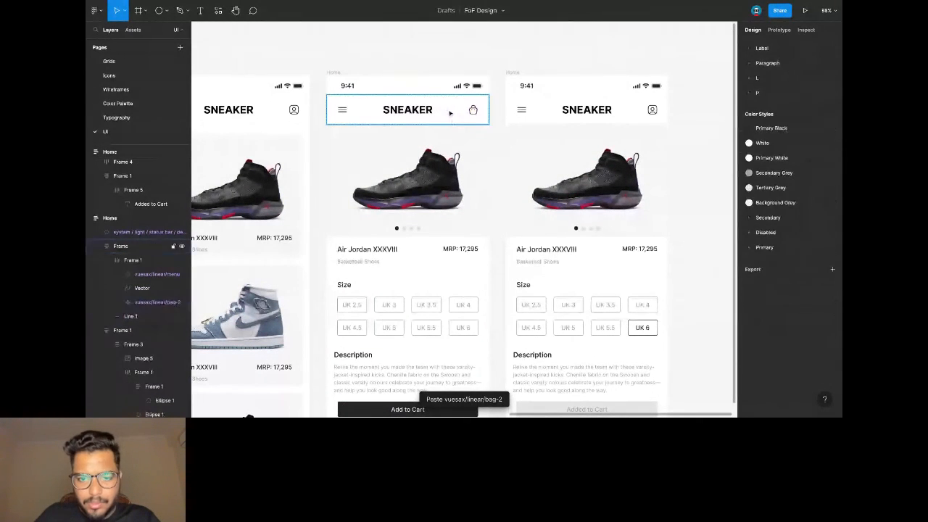
# Replace the third screen's header profile icon with the bag icon.
pyautogui.hscroll(3, 563, 109)
pyautogui.keyDown('ctrl'); pyautogui.click(519, 111); pyautogui.keyUp('ctrl')
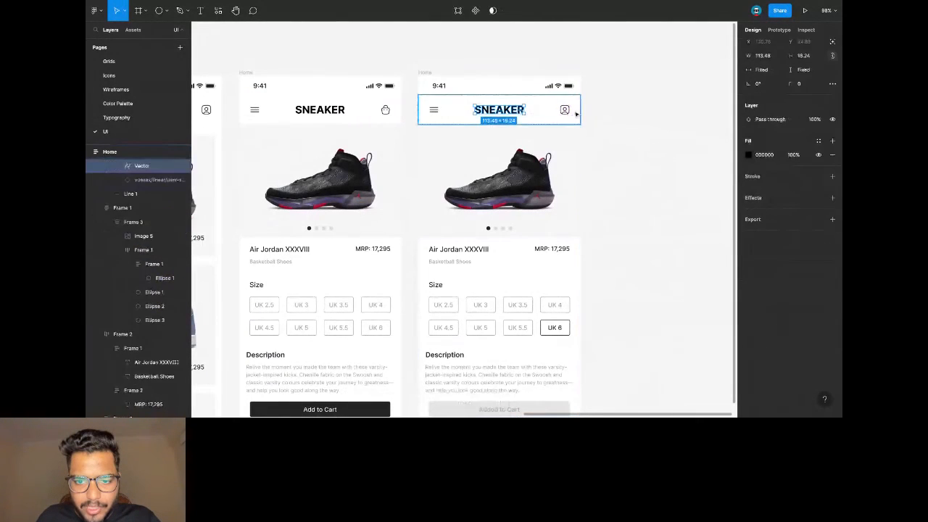
pyautogui.click(573, 113)
pyautogui.doubleClick(568, 112)
pyautogui.click(565, 110)
pyautogui.hotkey('ctrl', 'v')
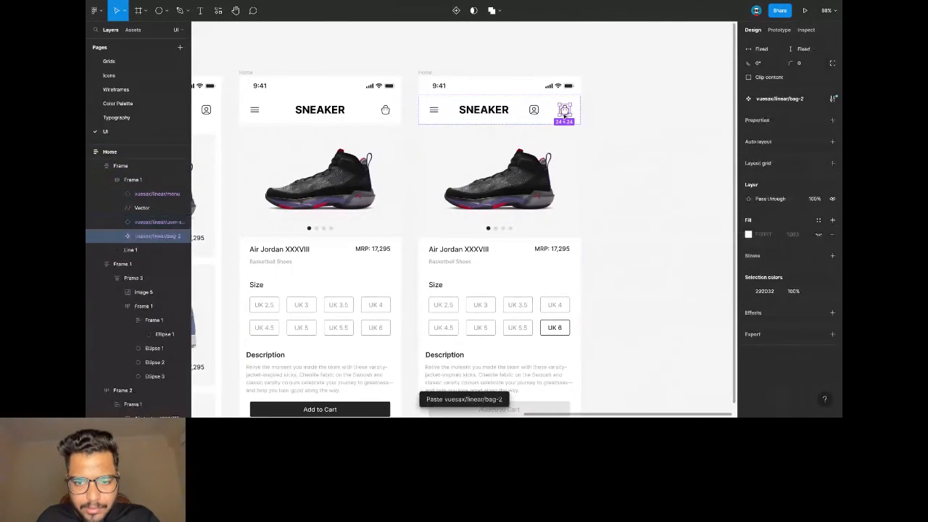
pyautogui.click(534, 111)
pyautogui.press('Delete')
pyautogui.keyDown('ctrl'); pyautogui.scroll(-4, 534, 113); pyautogui.keyUp('ctrl')
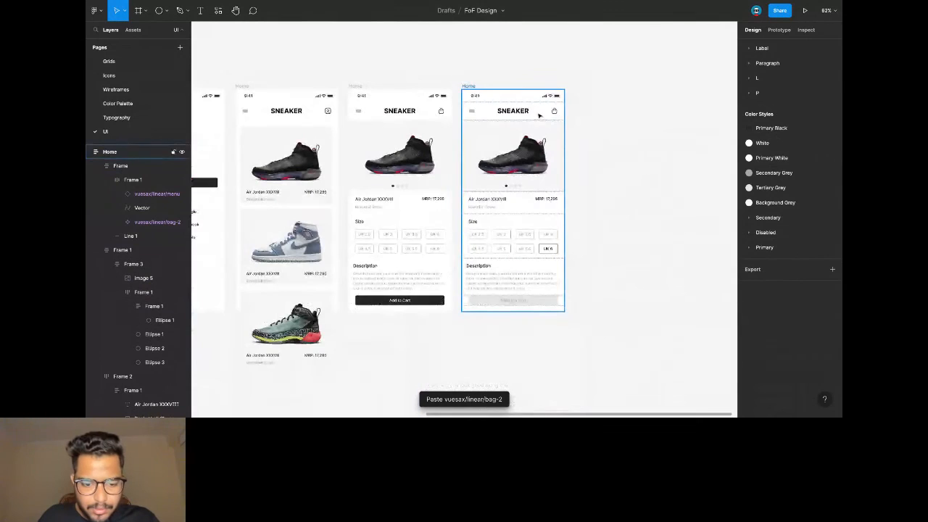
pyautogui.hscroll(3, 578, 112)
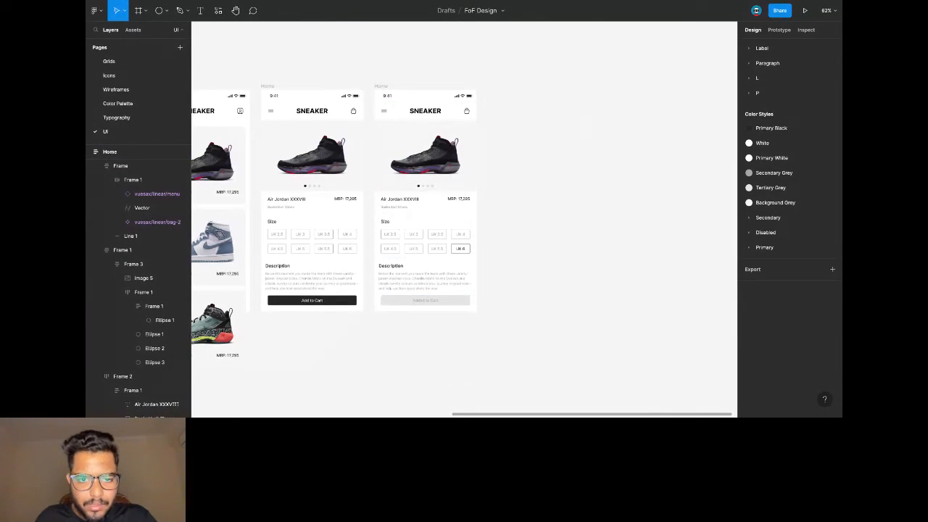
pyautogui.hscroll(-4, 473, 92)
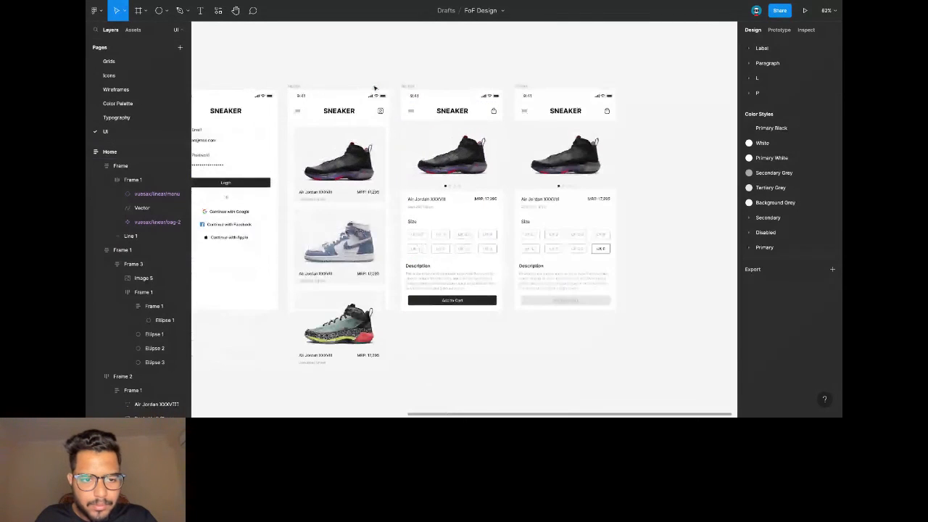
pyautogui.hscroll(1, 488, 94)
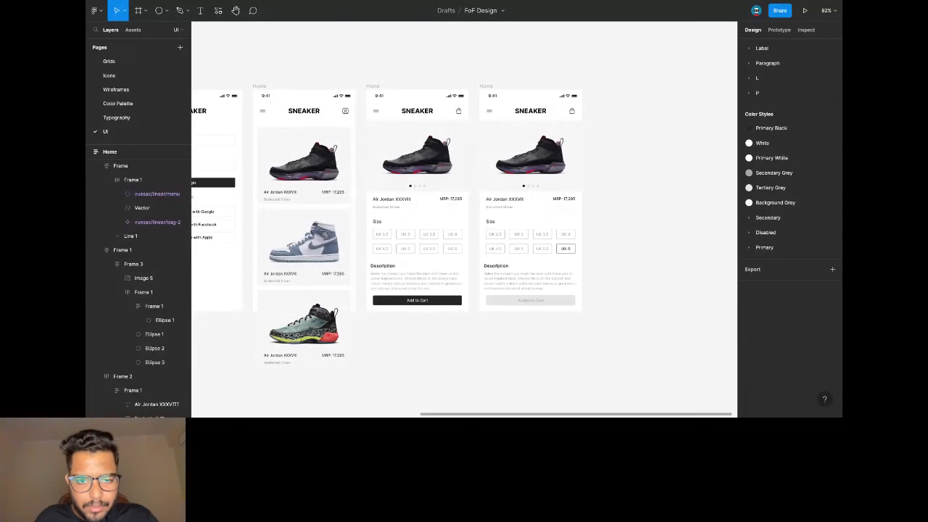
# In the first product header, place the back arrow before SNEAKER and delete the menu icon.
pyautogui.scroll(5, 434, 131)
pyautogui.keyDown('ctrl'); pyautogui.click(505, 114); pyautogui.keyUp('ctrl')
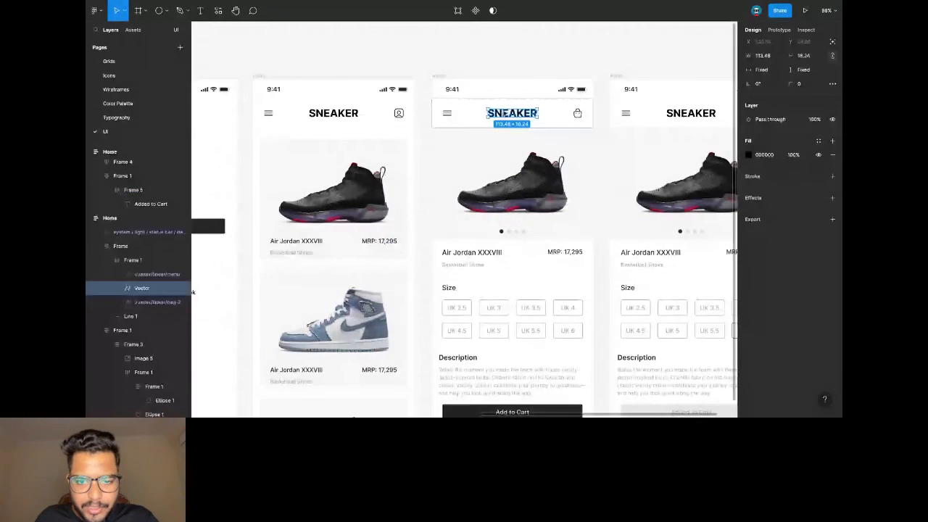
pyautogui.hotkey('ctrl', 'v')
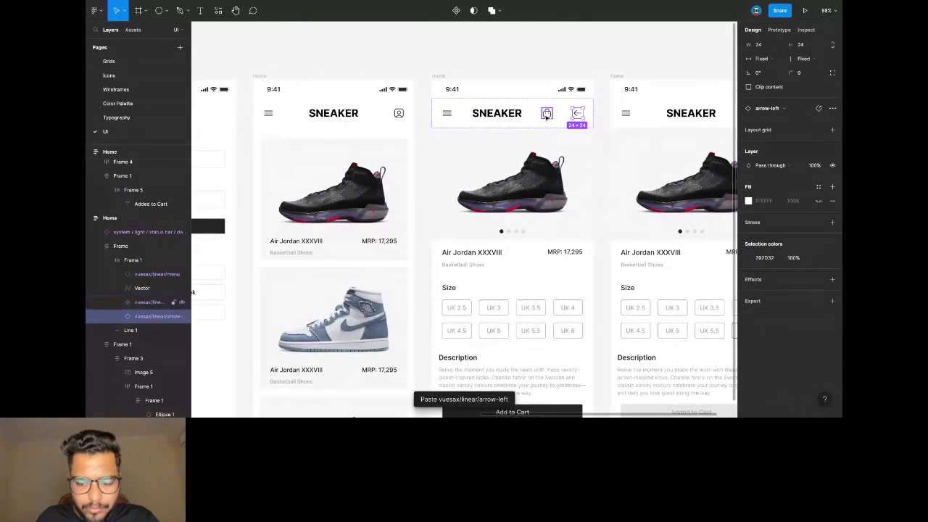
pyautogui.press('Left')
pyautogui.press('Left')
pyautogui.click(446, 114)
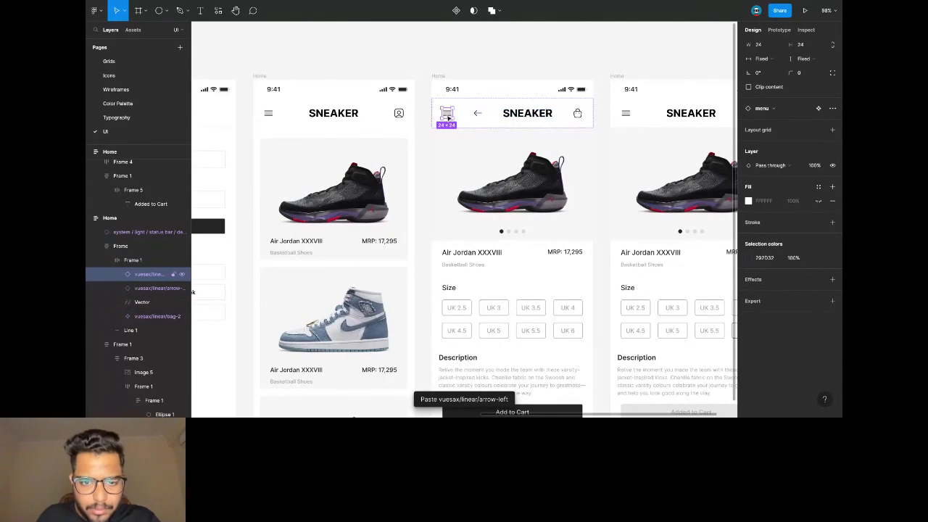
pyautogui.press('Delete')
# Put the back arrow before SNEAKER on the second product screen and remove its menu icon.
pyautogui.hscroll(3, 449, 118)
pyautogui.keyDown('ctrl'); pyautogui.click(507, 115); pyautogui.keyUp('ctrl')
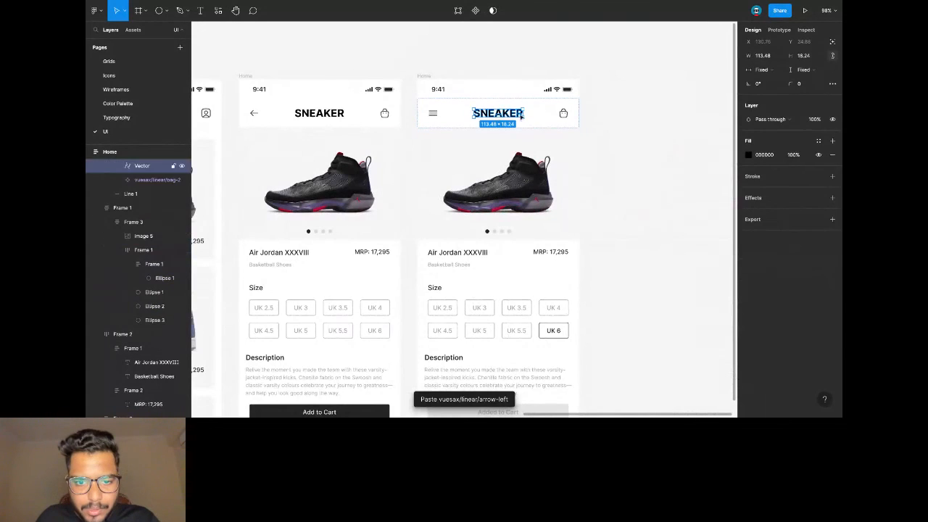
pyautogui.hotkey('ctrl', 'v')
pyautogui.press('Left')
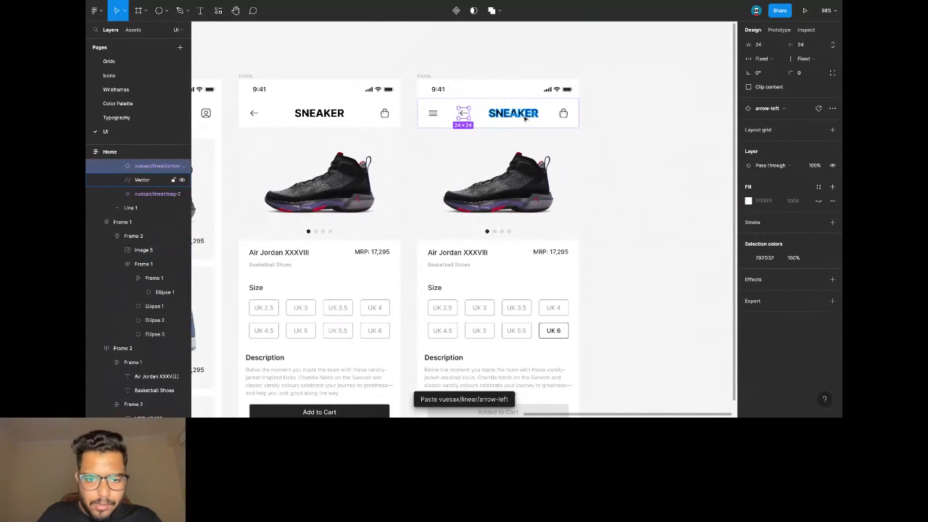
pyautogui.click(434, 116)
pyautogui.press('Delete')
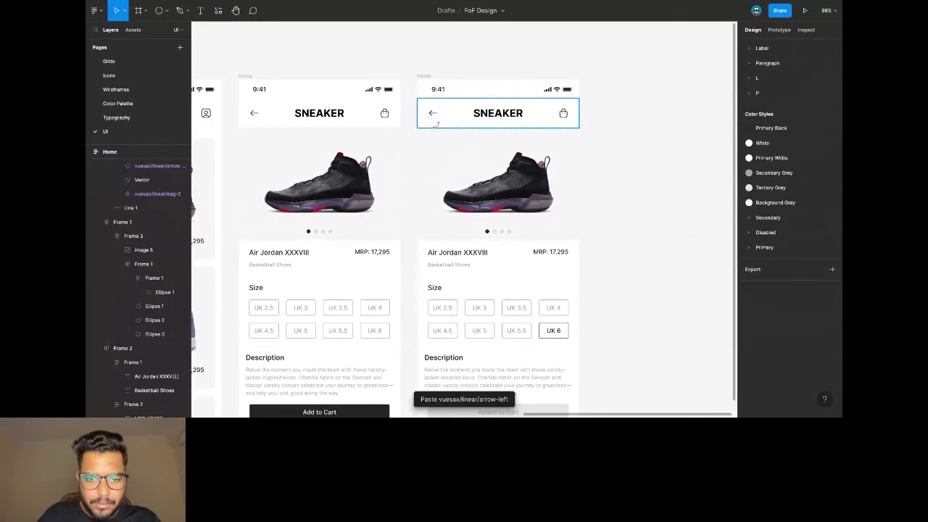
pyautogui.keyDown('ctrl'); pyautogui.scroll(-3, 435, 124); pyautogui.keyUp('ctrl')
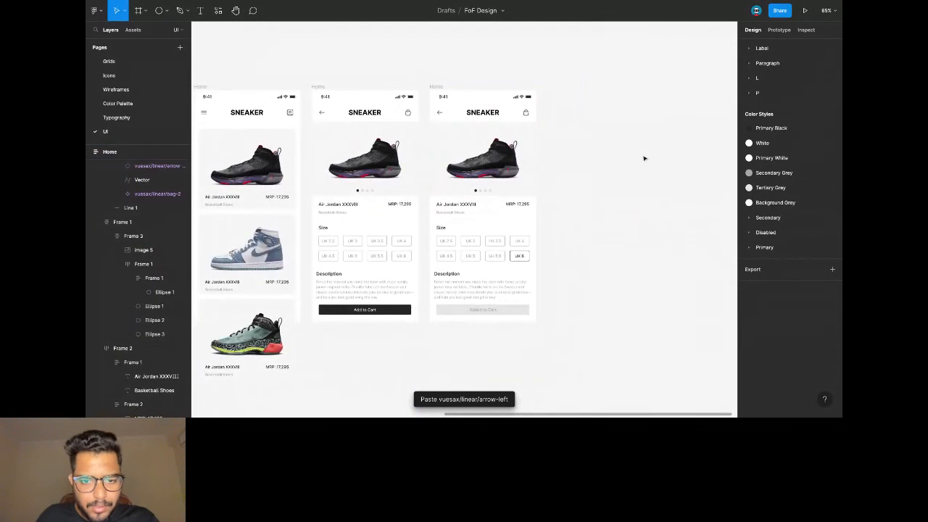
pyautogui.hscroll(2, 616, 156)
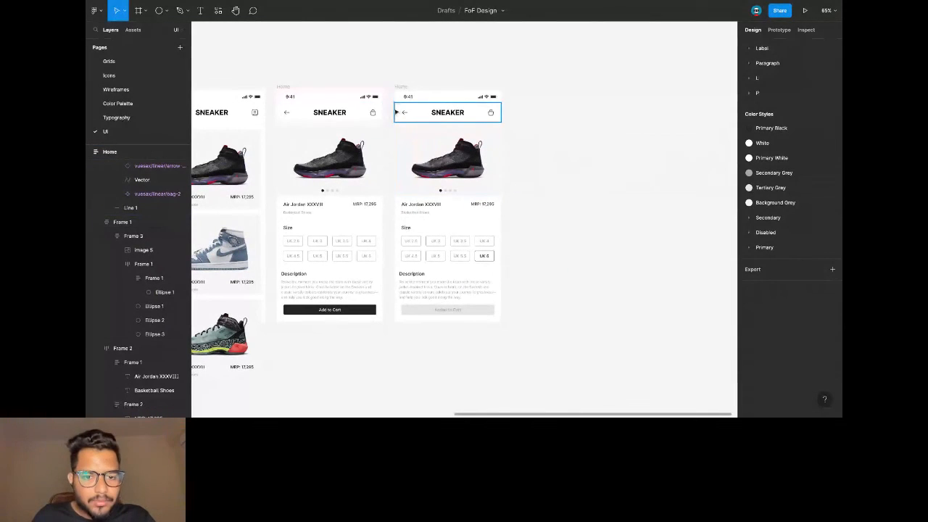
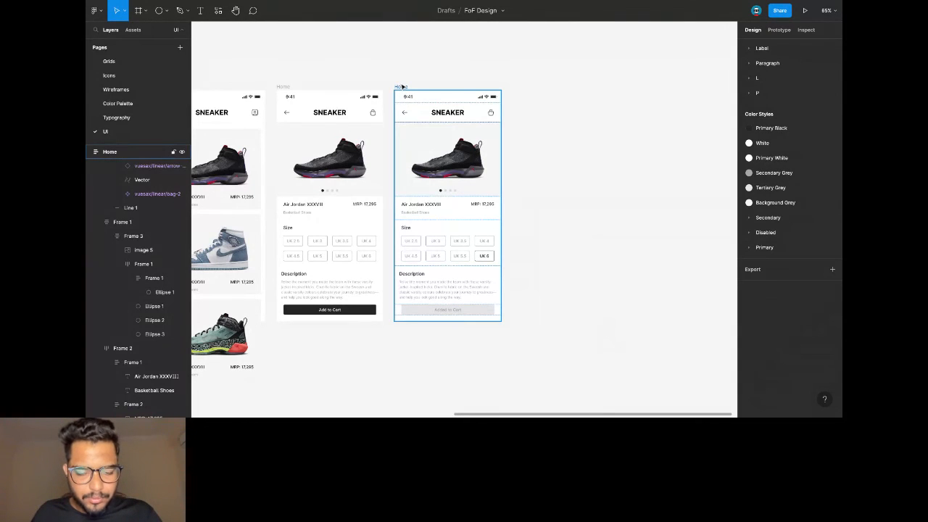
# Duplicate the Home screen and delete the copy's title, Size and Description sections.
pyautogui.click(402, 86)
pyautogui.hotkey('ctrl', 'c')
pyautogui.hotkey('ctrl', 'v')
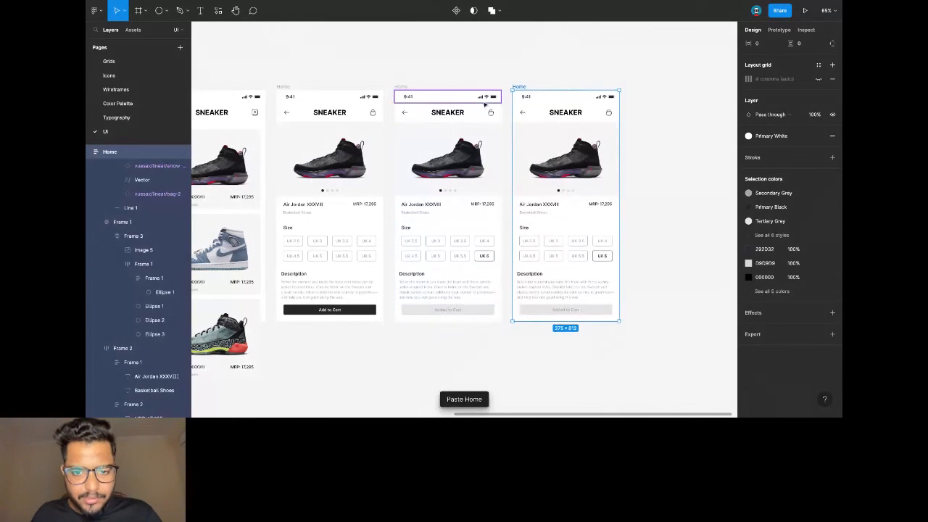
pyautogui.scroll(2, 462, 207)
pyautogui.click(462, 208)
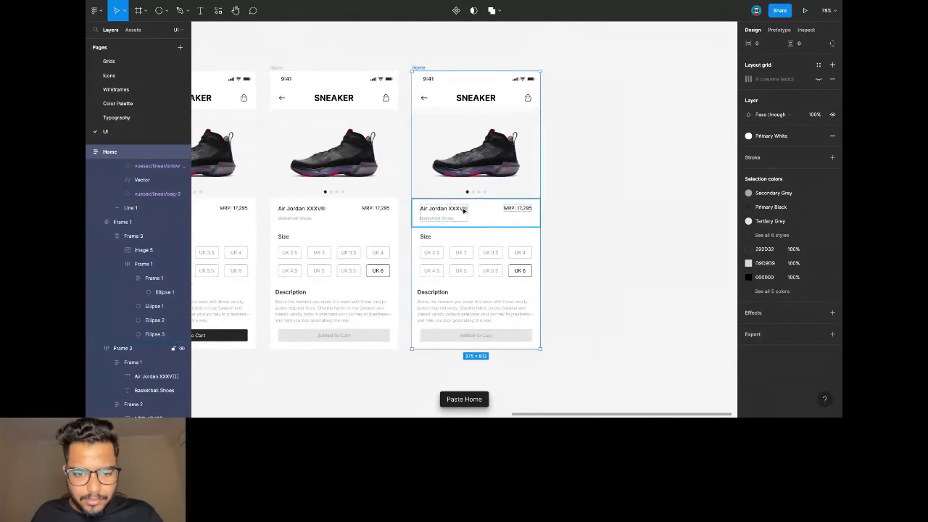
pyautogui.keyDown('shift'); pyautogui.click(467, 250); pyautogui.keyUp('shift')
pyautogui.keyDown('shift'); pyautogui.click(465, 336); pyautogui.keyUp('shift')
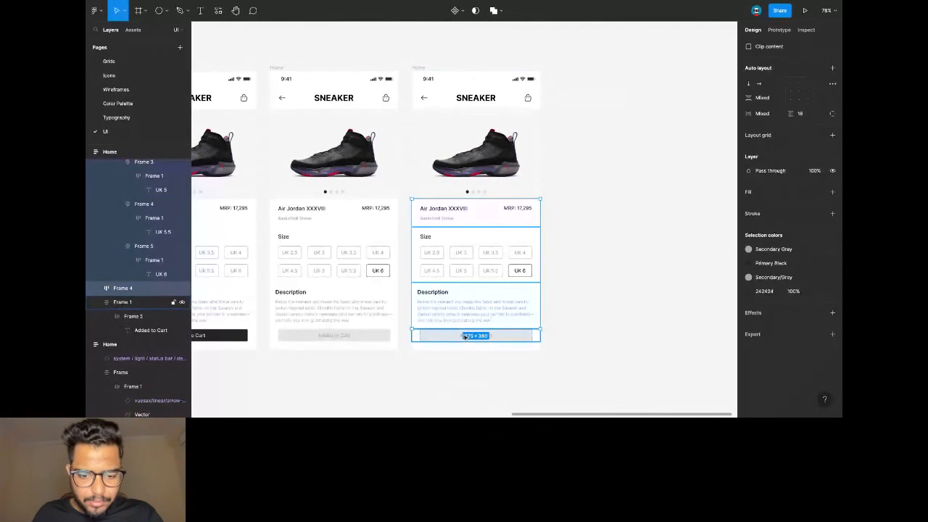
pyautogui.press('Delete')
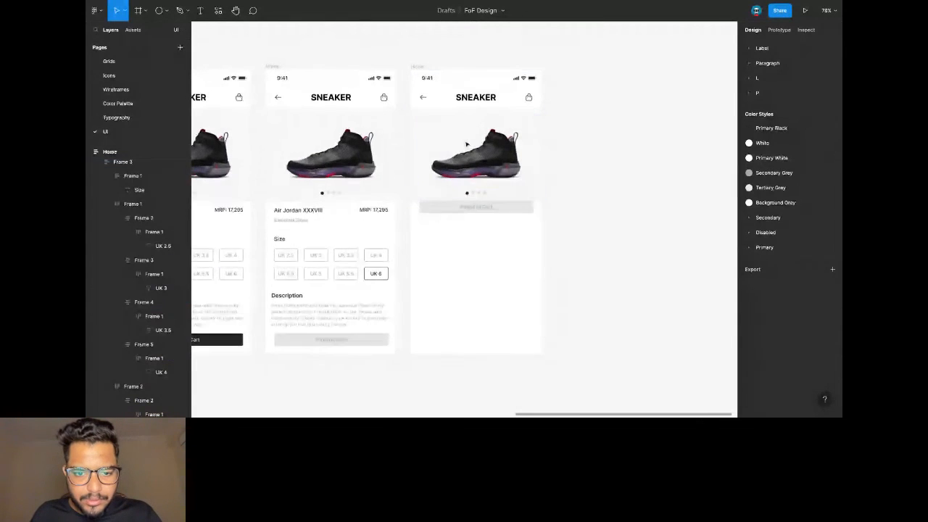
# Paste the Air Jordan XXXVIII title into the copy and move it to the top.
pyautogui.scroll(2, 467, 145)
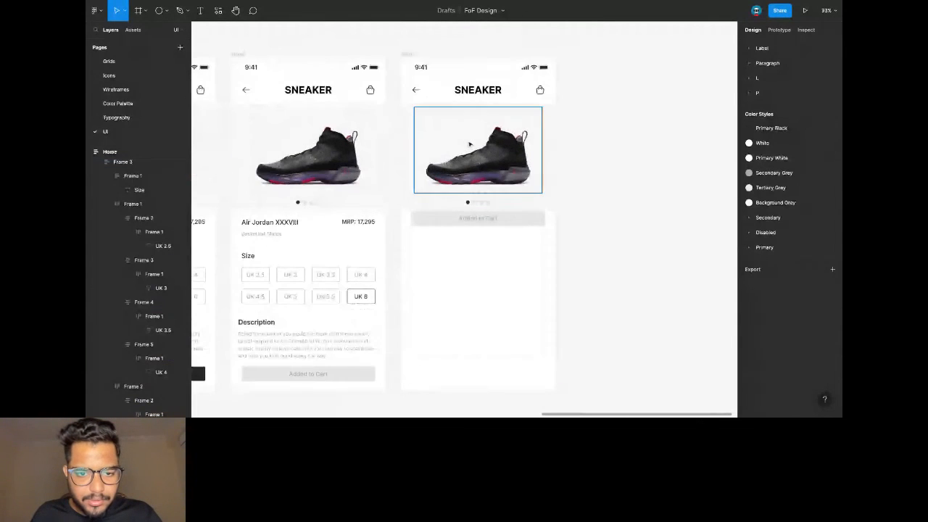
pyautogui.click(288, 240)
pyautogui.click(443, 246)
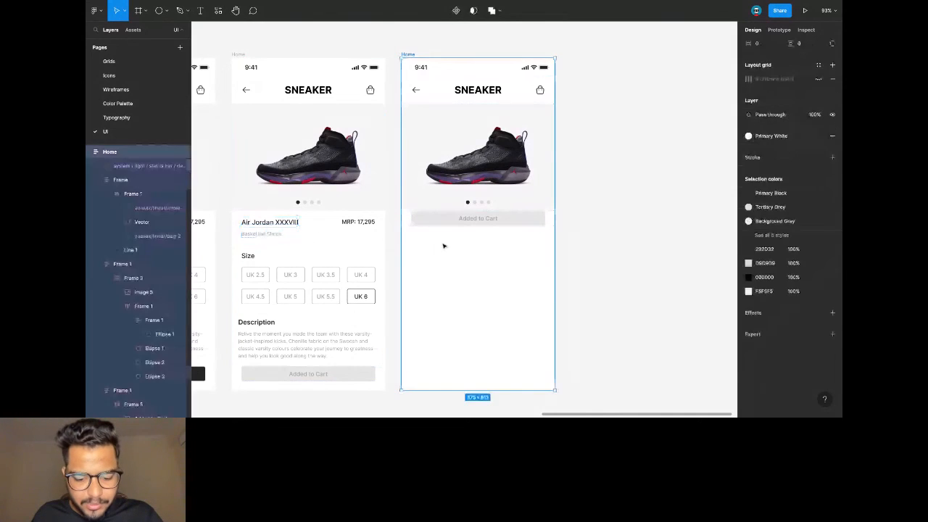
pyautogui.hotkey('ctrl', 'v')
pyautogui.press('Up')
pyautogui.press('Up')
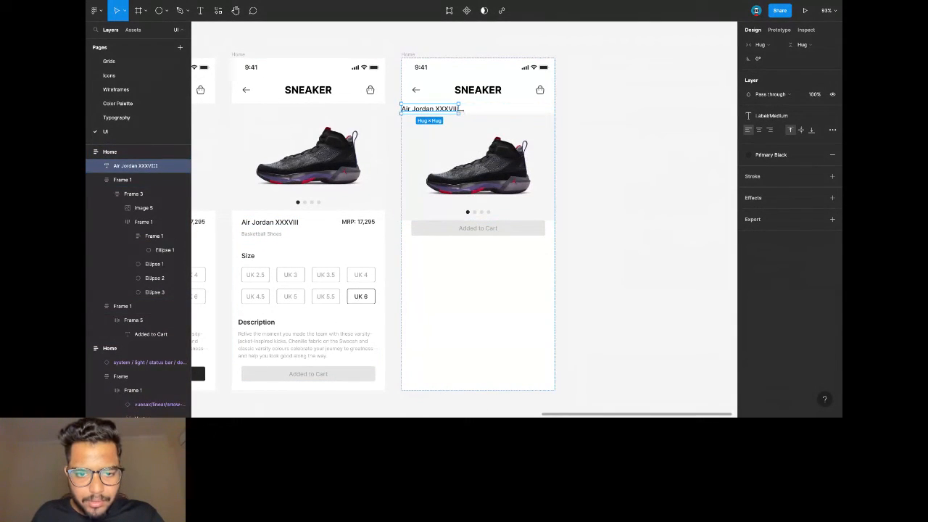
# Retitle it 'Bag' as a fill-width auto layout frame with padding 24 horizontal, 16 vertical.
pyautogui.doubleClick(449, 109)
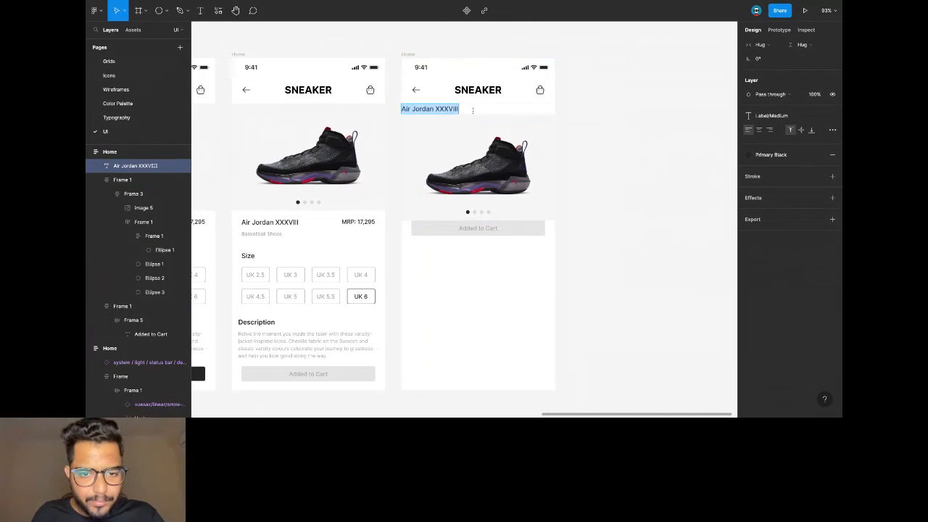
pyautogui.write('Bag')
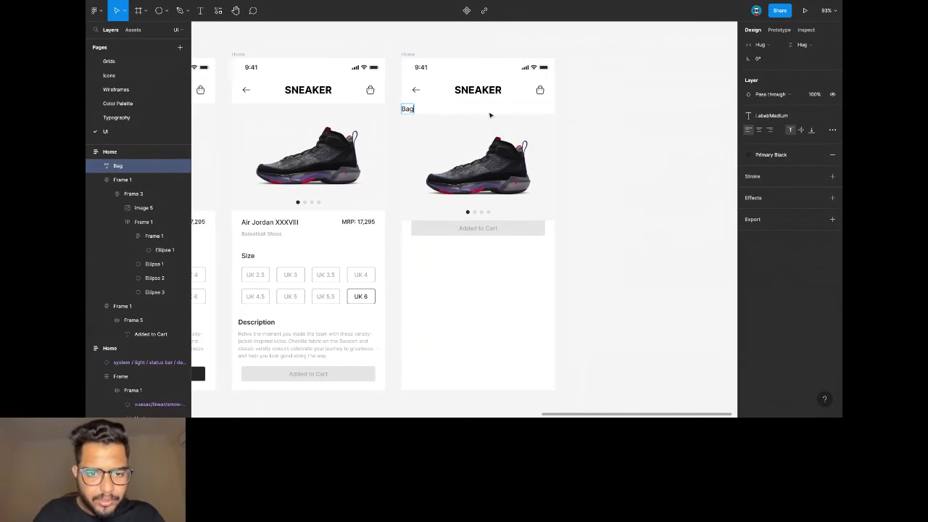
pyautogui.press('Escape')
pyautogui.hotkey('shift', 'a')
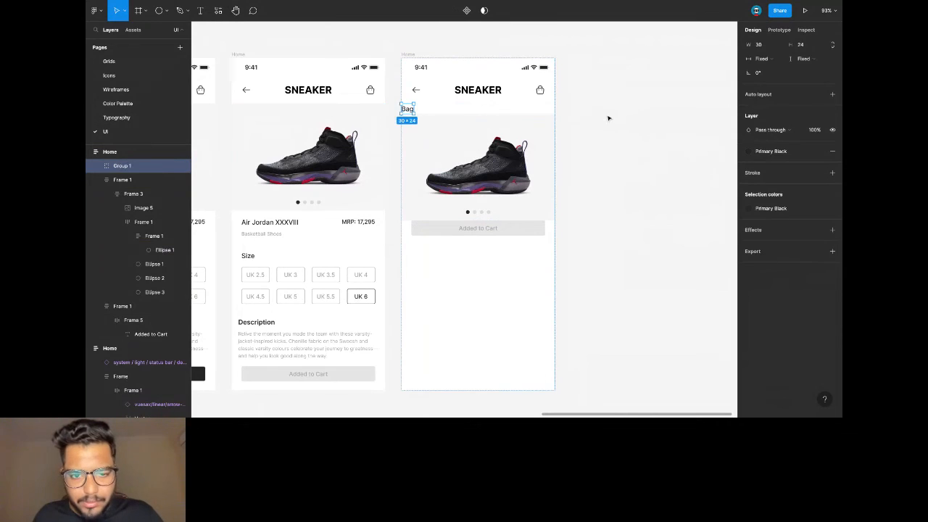
pyautogui.click(771, 61)
pyautogui.click(772, 72)
pyautogui.click(764, 153)
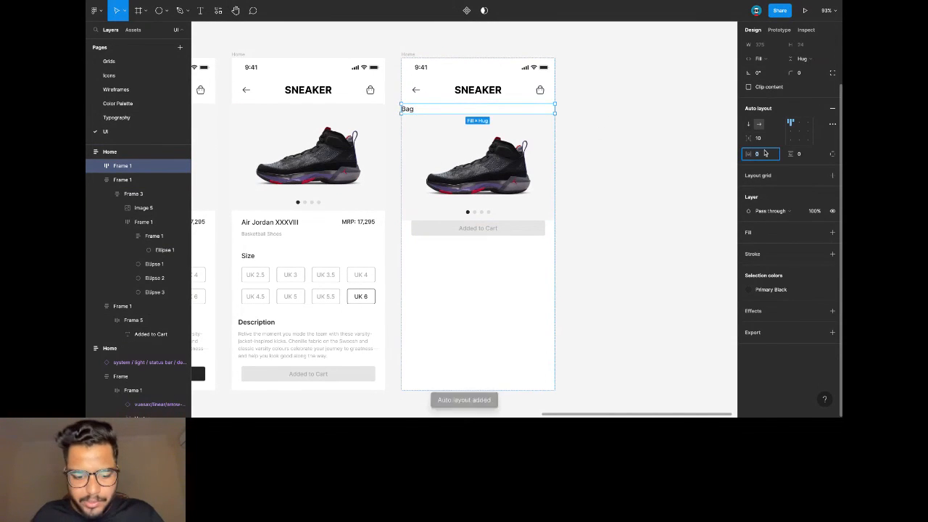
pyautogui.write('24')
pyautogui.press('Return')
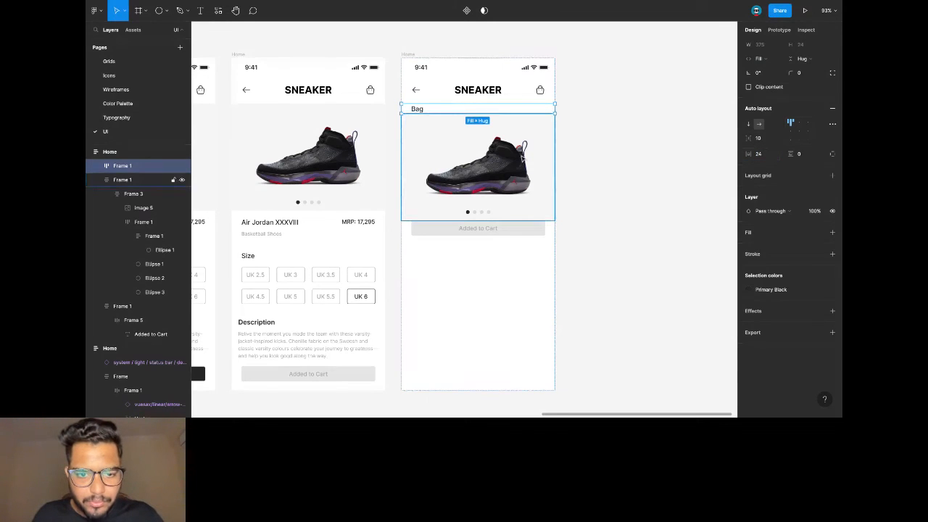
pyautogui.click(800, 154)
pyautogui.write('16')
pyautogui.press('Return')
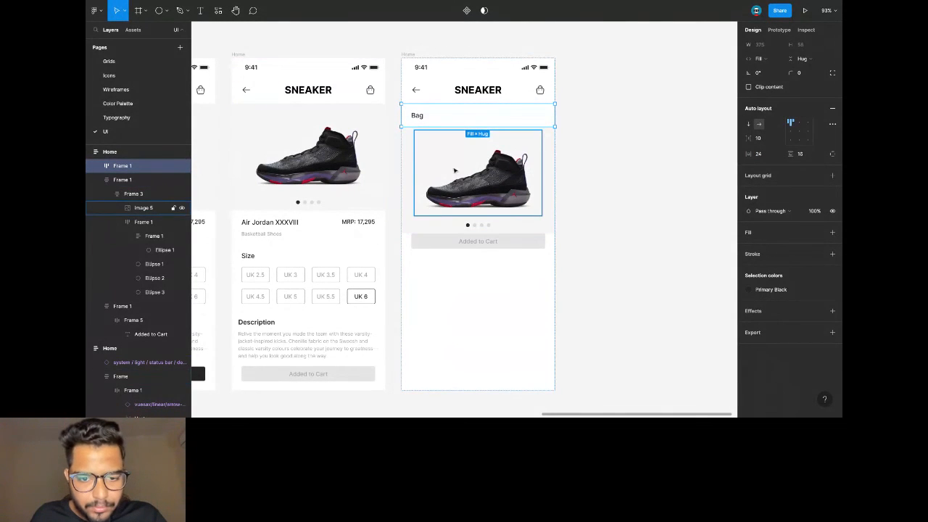
# Delete the carousel dots and cut the shoe image out of its container.
pyautogui.click(490, 171)
pyautogui.press('Delete')
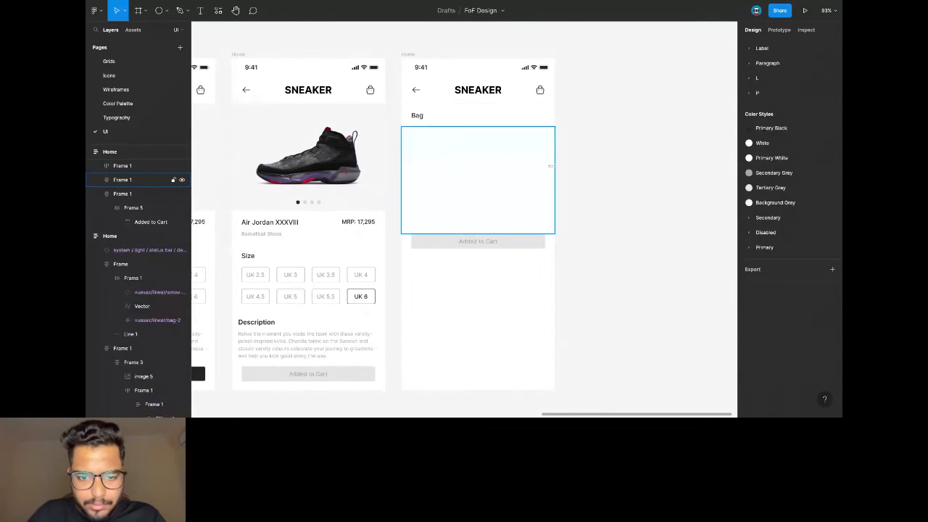
pyautogui.hotkey('ctrl', 'z')
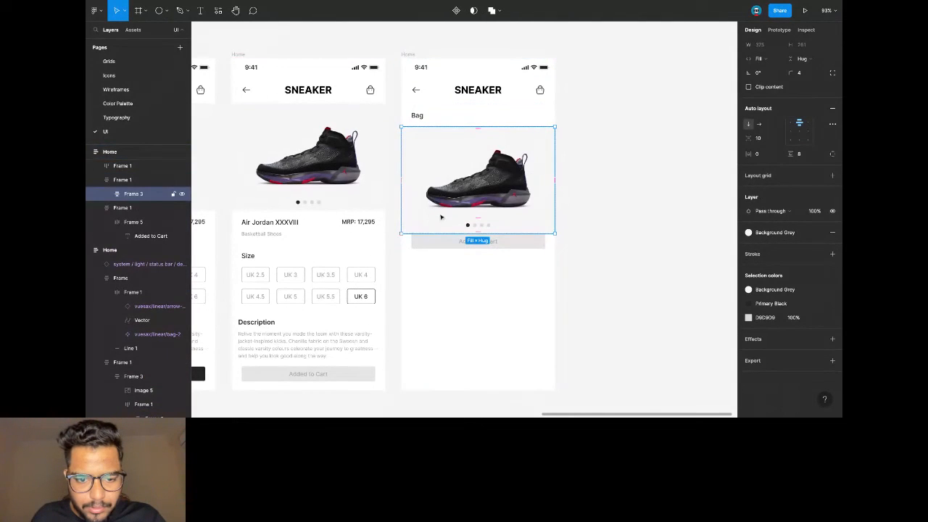
pyautogui.click(487, 230)
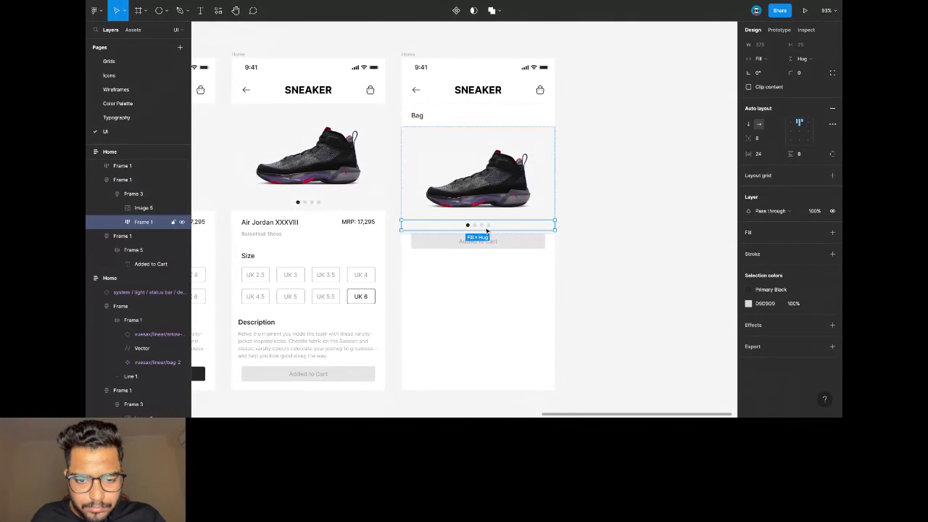
pyautogui.press('Delete')
pyautogui.click(414, 175)
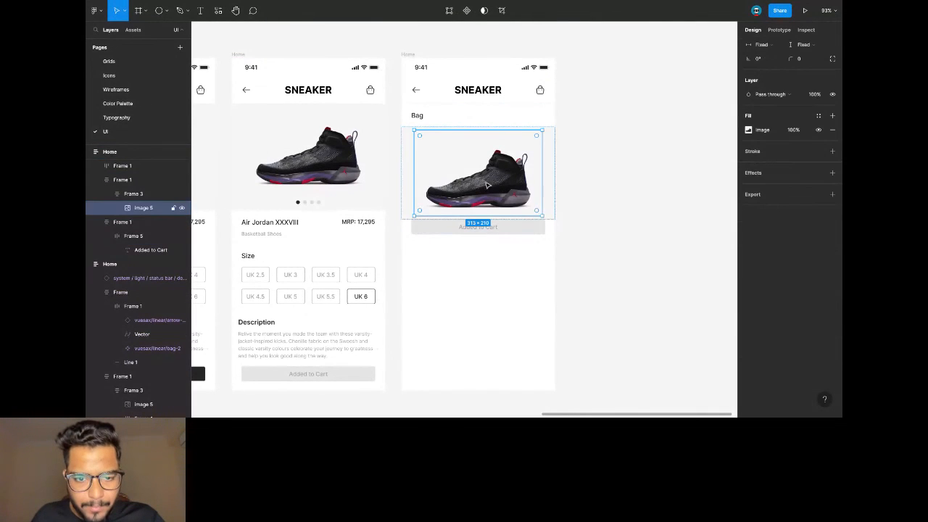
pyautogui.click(408, 178)
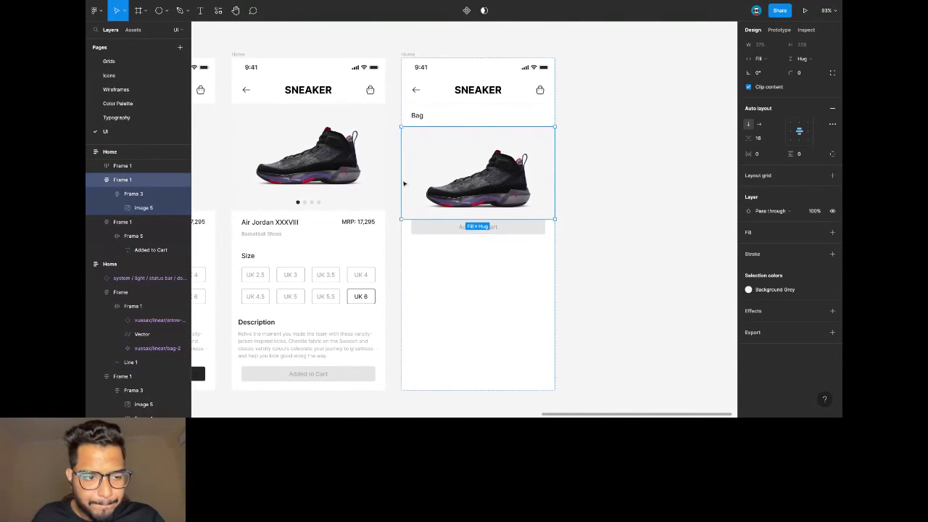
pyautogui.click(452, 174)
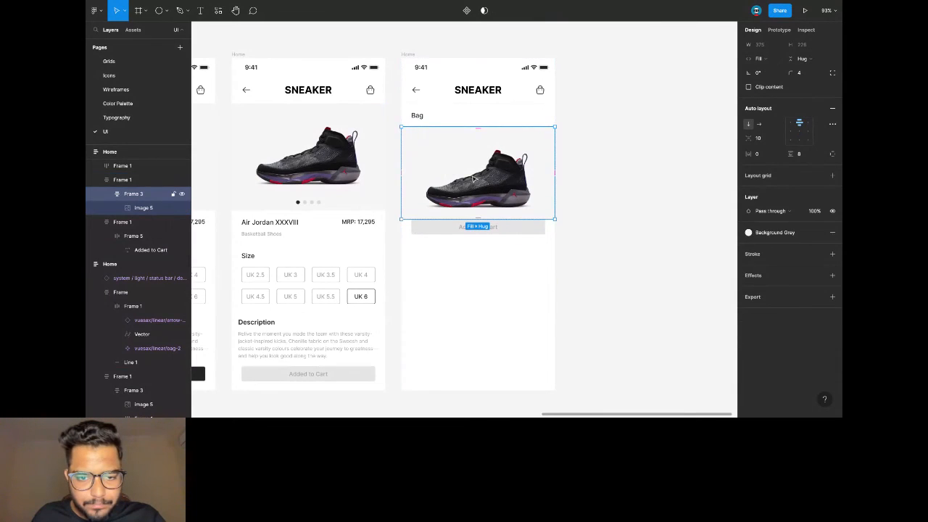
pyautogui.click(472, 178)
pyautogui.hotkey('ctrl', 'x')
# Paste the shoe image into the Bag frame stacked vertically below the heading, and delete the empty frame.
pyautogui.click(432, 118)
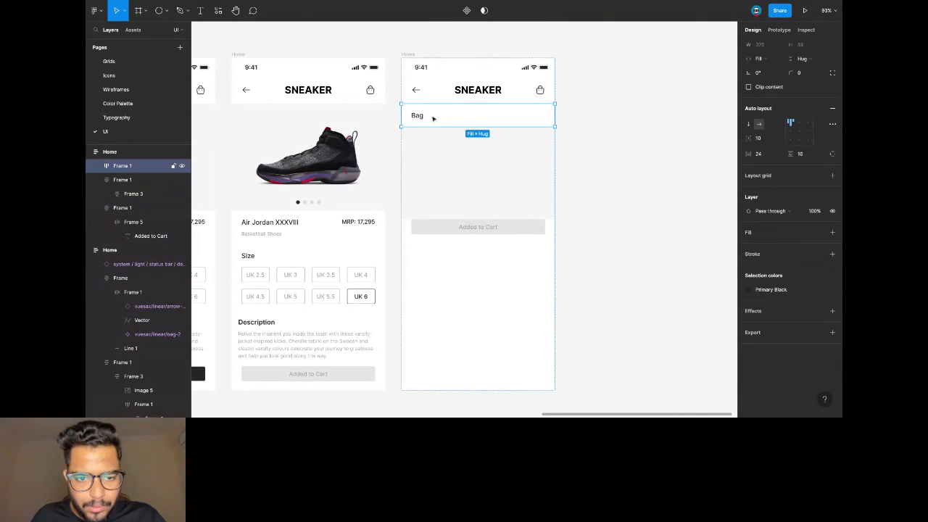
pyautogui.hotkey('ctrl', 'v')
pyautogui.press('Escape')
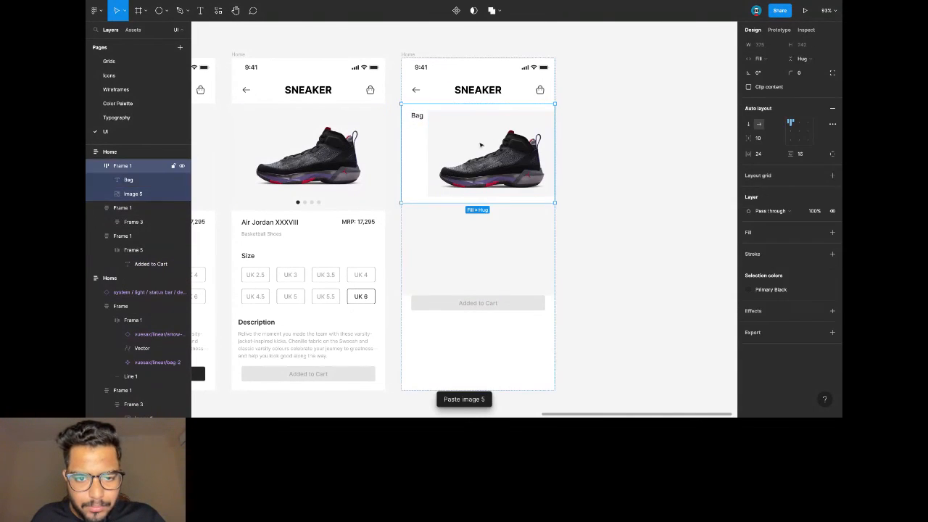
pyautogui.click(748, 124)
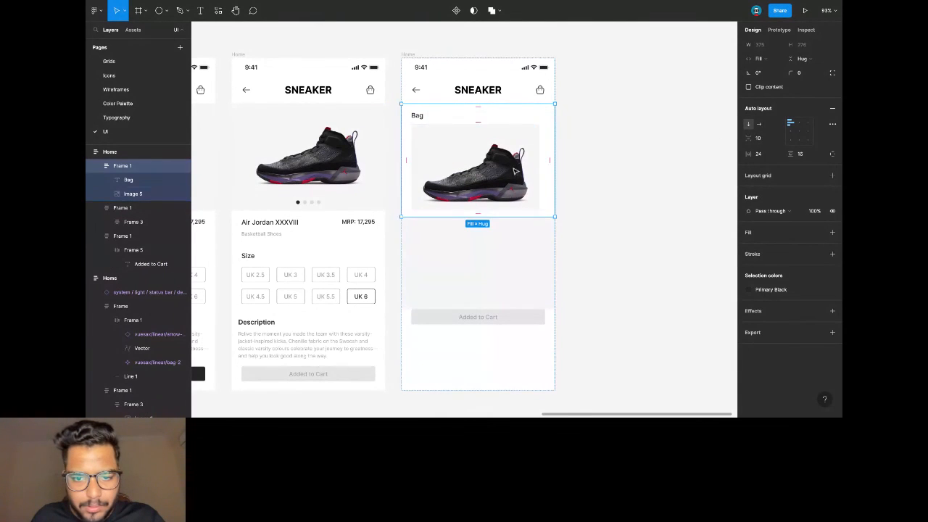
pyautogui.click(512, 237)
pyautogui.press('Delete')
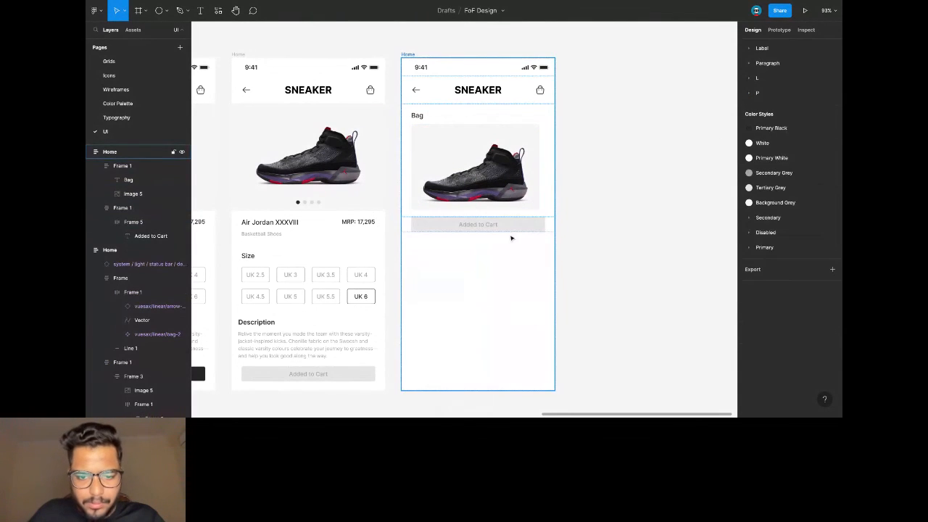
# Resize the shoe image to 120 wide, leaving its opacity unchanged.
pyautogui.doubleClick(500, 177)
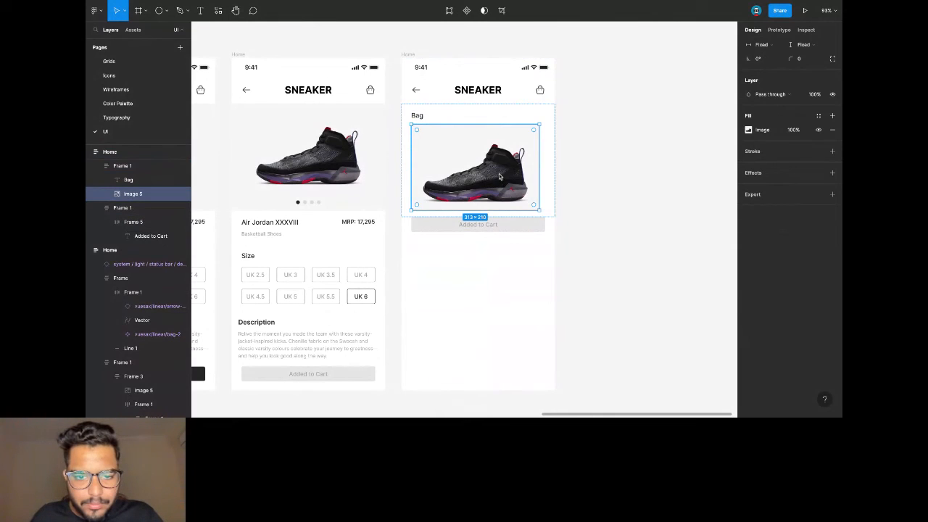
pyautogui.scroll(2, 803, 71)
pyautogui.click(772, 82)
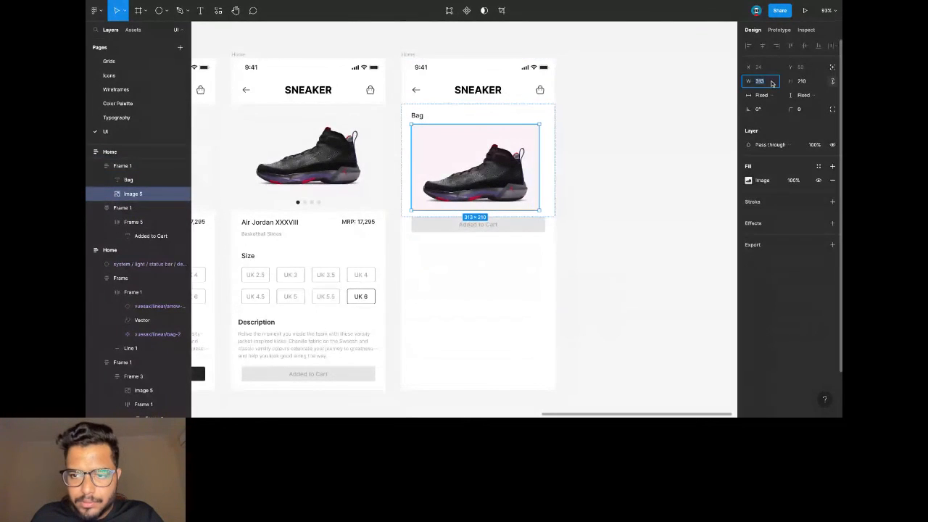
pyautogui.write('180')
pyautogui.press('Return')
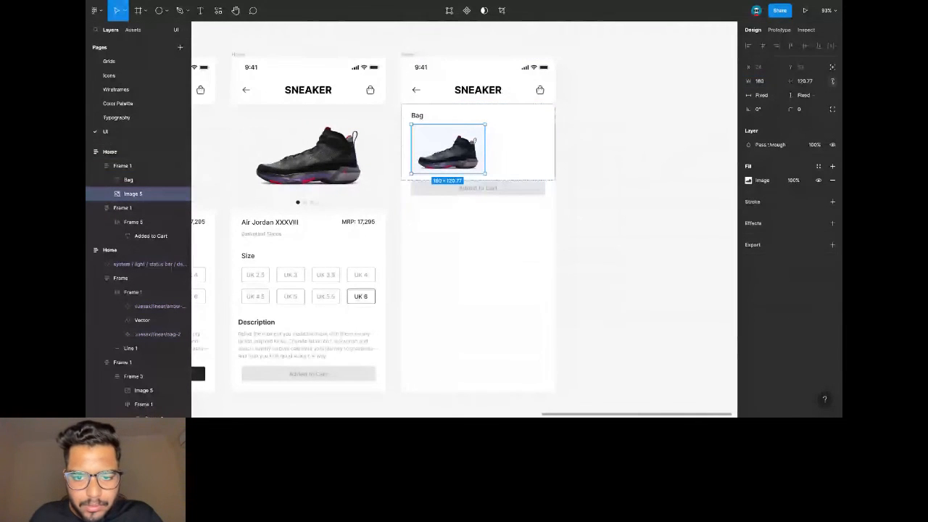
pyautogui.click(765, 85)
pyautogui.write('120')
pyautogui.press('Return')
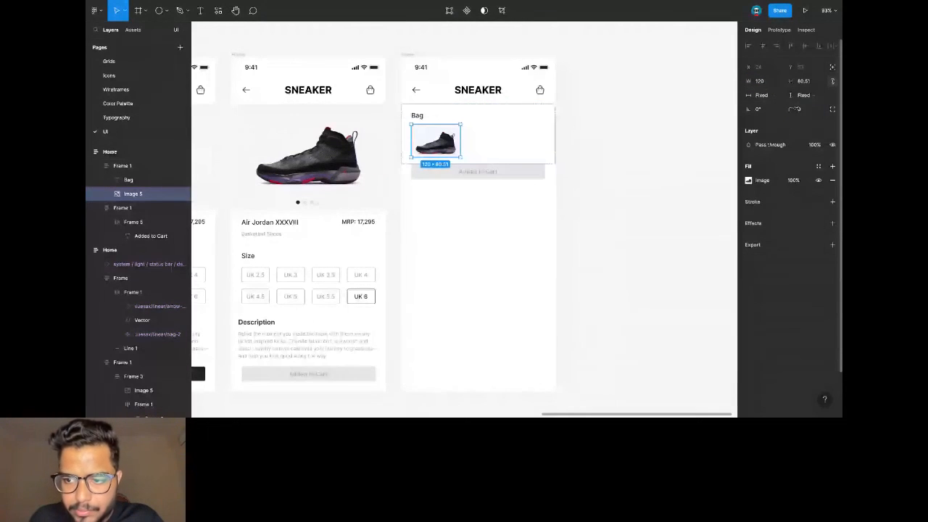
pyautogui.press('4')
pyautogui.click(748, 179)
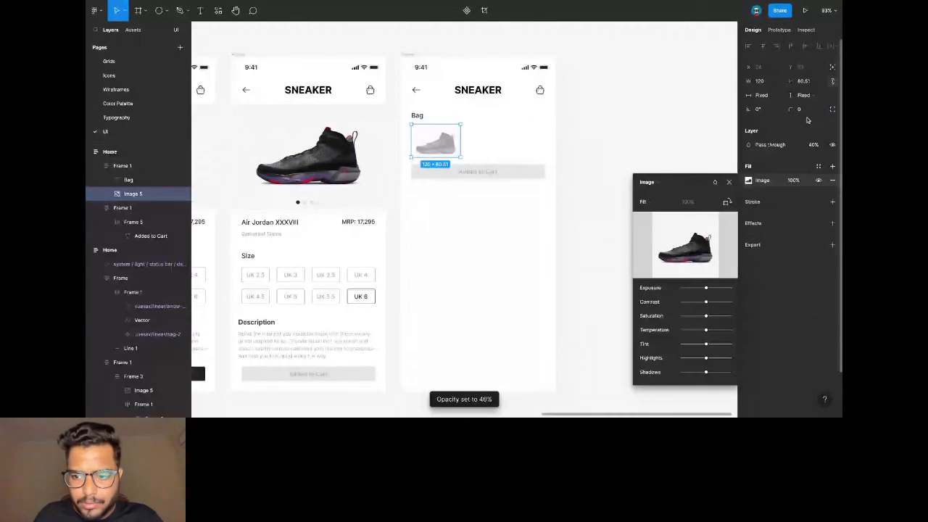
pyautogui.press('Escape')
pyautogui.hotkey('ctrl', 'z')
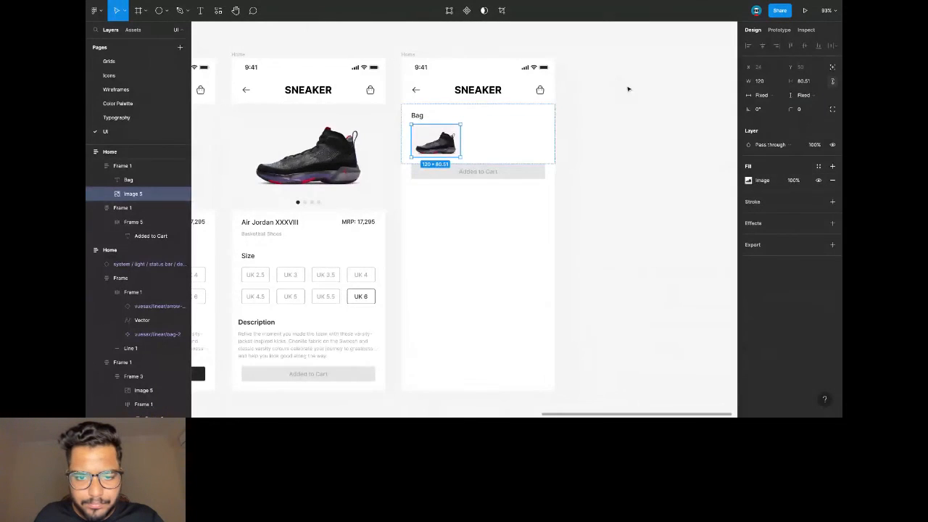
pyautogui.press('Escape')
pyautogui.scroll(3, 471, 120)
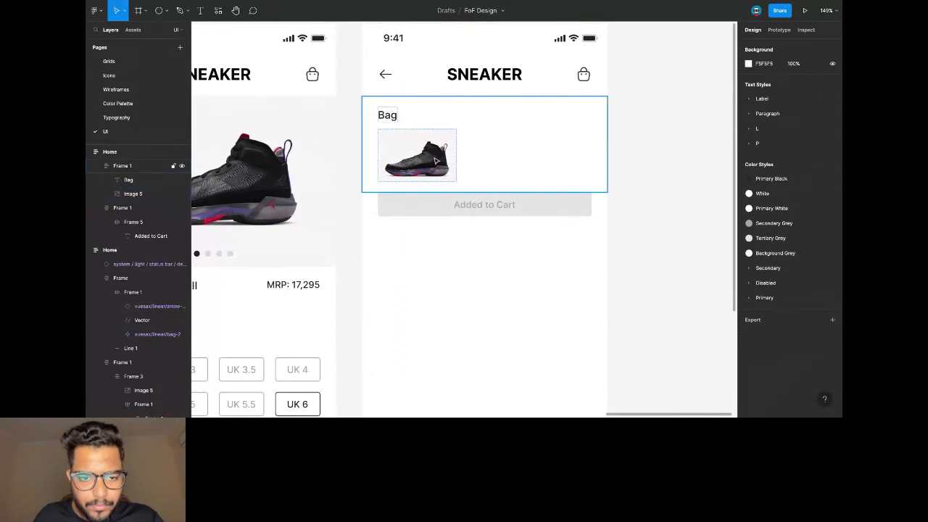
# Group a copy of the Bag text with the shoe image in a horizontal auto layout row.
pyautogui.click(450, 161)
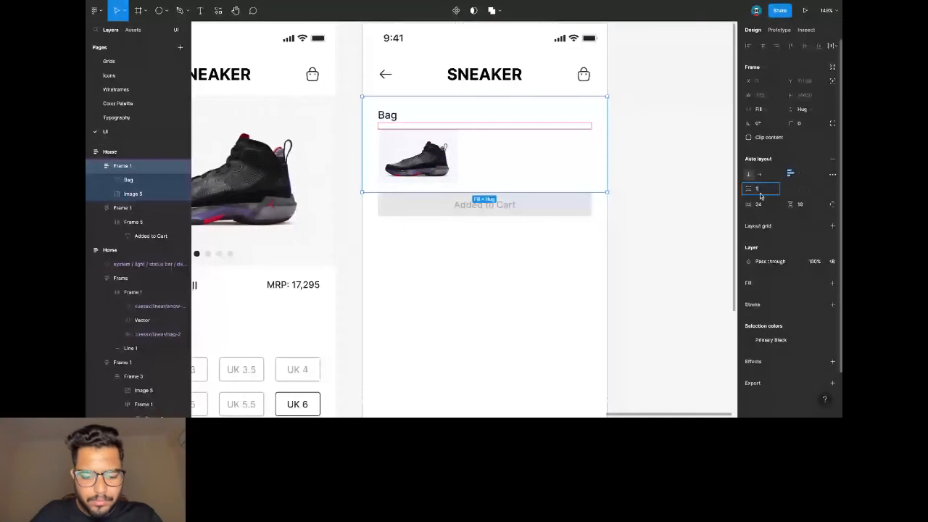
pyautogui.moveTo(757, 190); pyautogui.dragTo(760, 196)
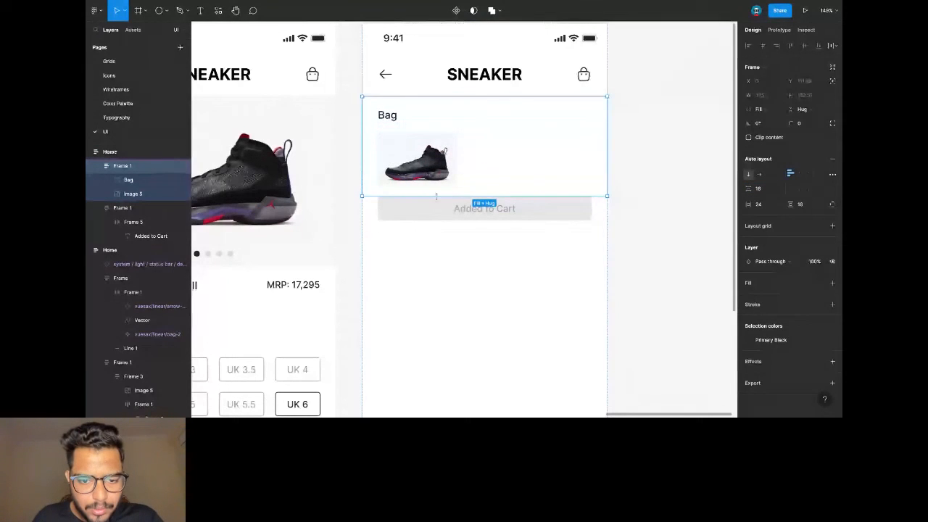
pyautogui.click(389, 119)
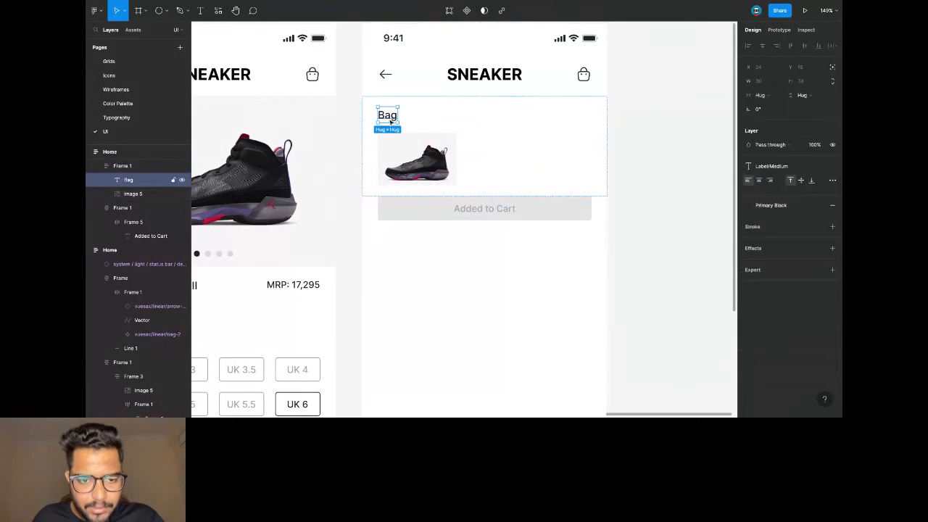
pyautogui.hotkey('ctrl', 'v')
pyautogui.keyDown('shift'); pyautogui.click(417, 187); pyautogui.keyUp('shift')
pyautogui.hotkey('ctrl', 'g')
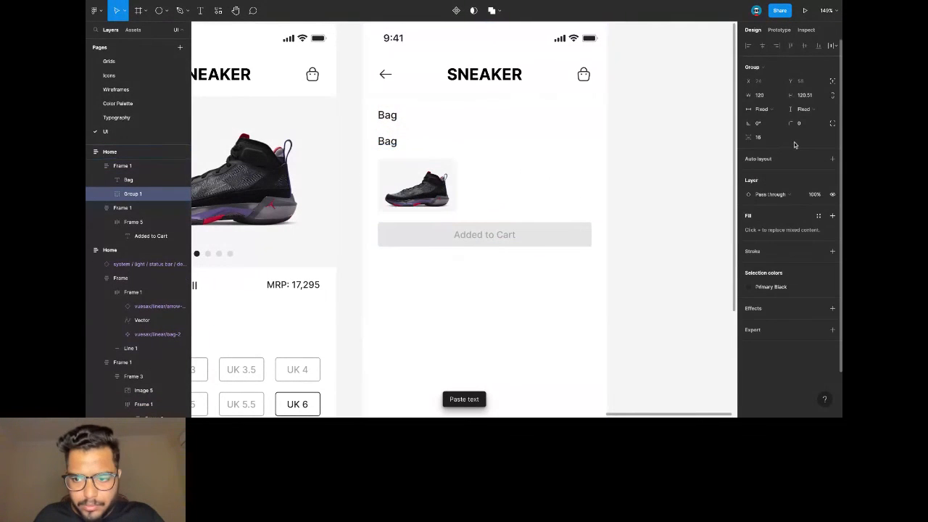
pyautogui.click(833, 158)
pyautogui.click(759, 174)
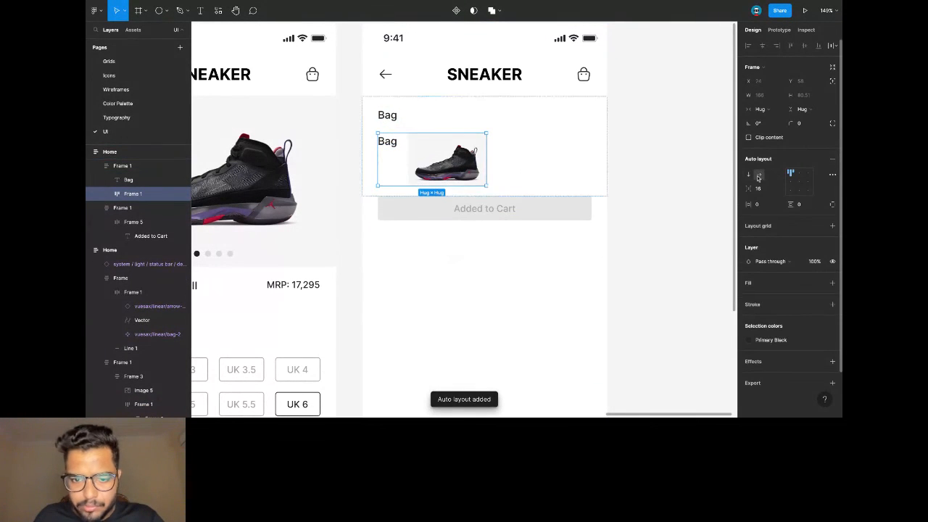
# Put the image first and change the text to 'Air Jordan XXXVII PF' in Label/Small style.
pyautogui.doubleClick(483, 146)
pyautogui.press('Left')
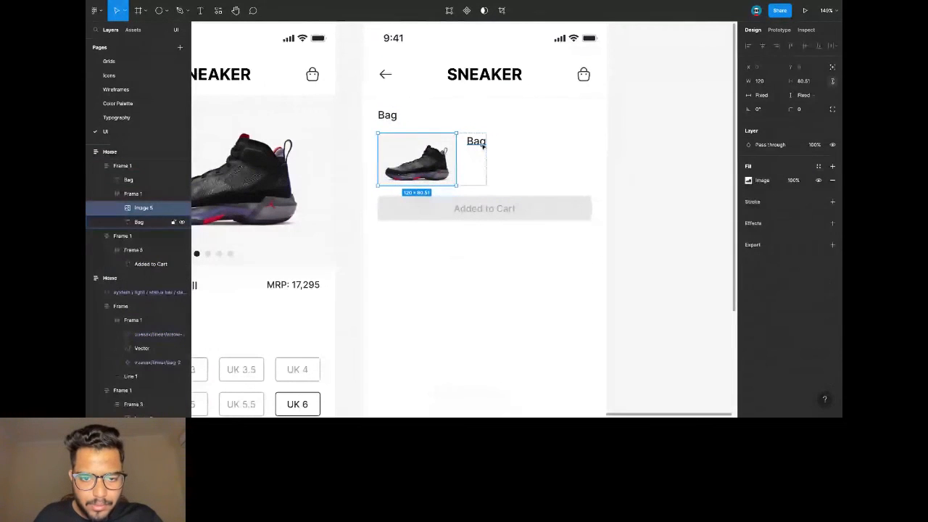
pyautogui.click(482, 145)
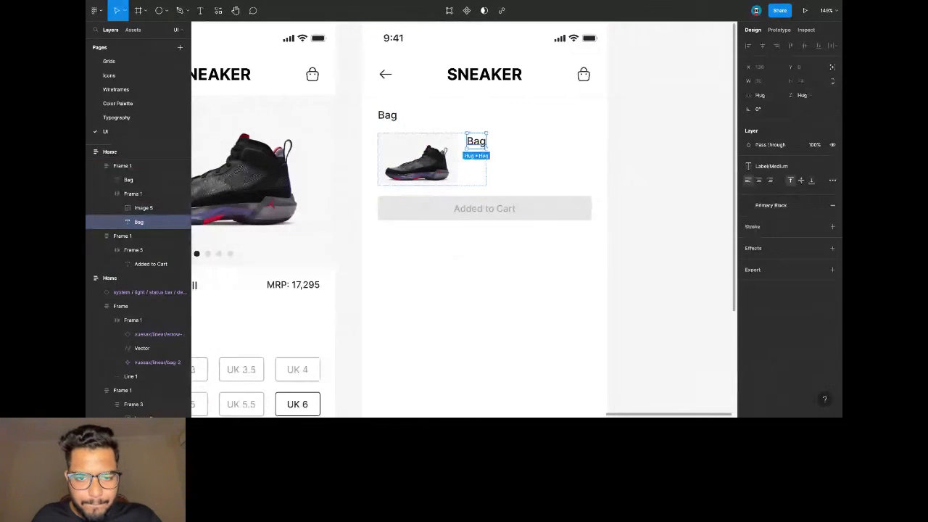
pyautogui.press('Return')
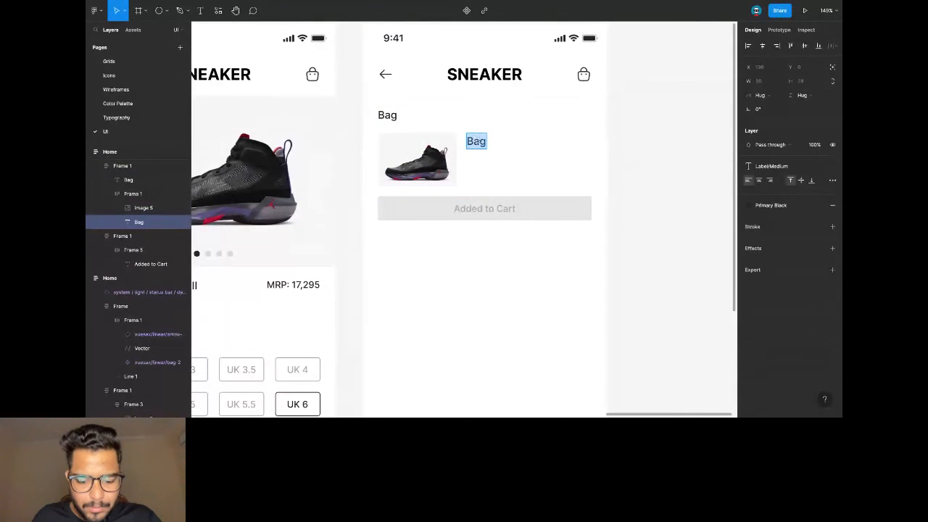
pyautogui.hotkey('ctrl', 'v')
pyautogui.press('Escape')
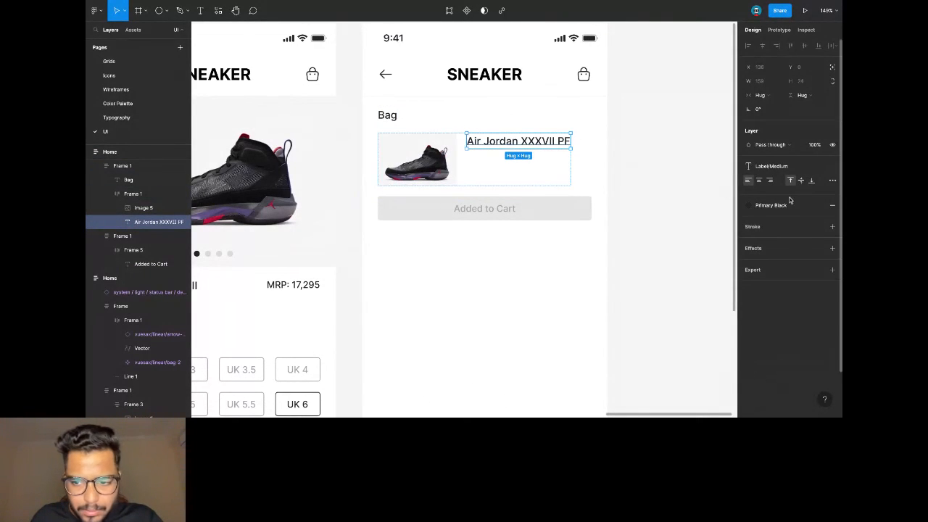
pyautogui.click(770, 166)
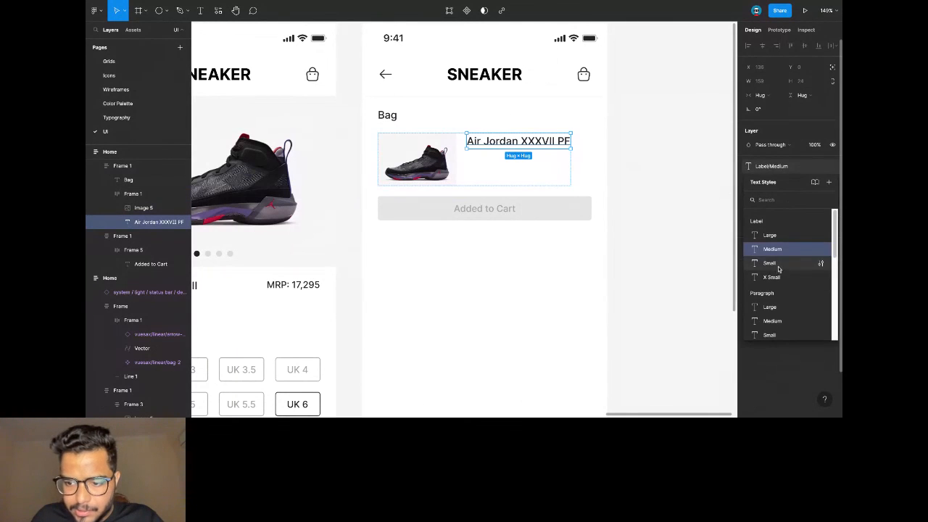
pyautogui.click(757, 263)
# Duplicate the product name and stack both copies in a vertical auto layout frame.
pyautogui.hotkey('ctrl', 'v')
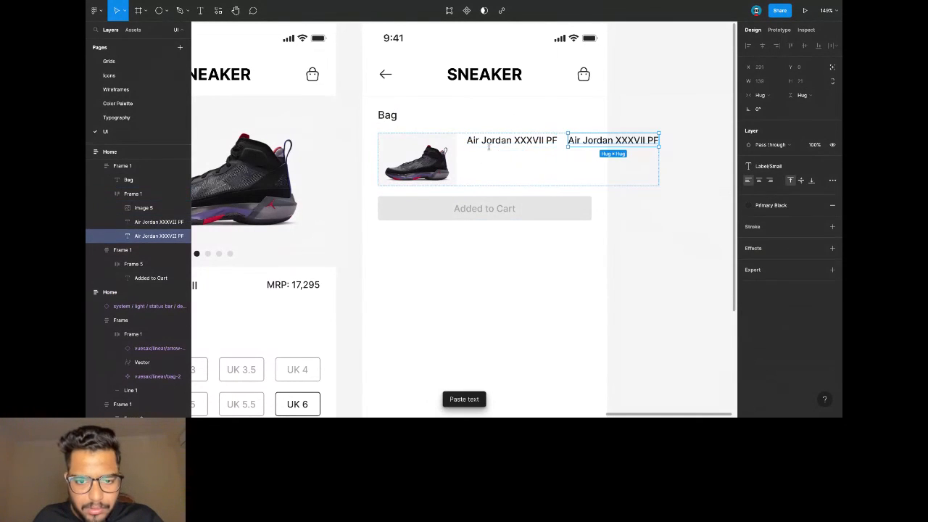
pyautogui.keyDown('shift'); pyautogui.click(527, 143); pyautogui.keyUp('shift')
pyautogui.hotkey('ctrl', 'g')
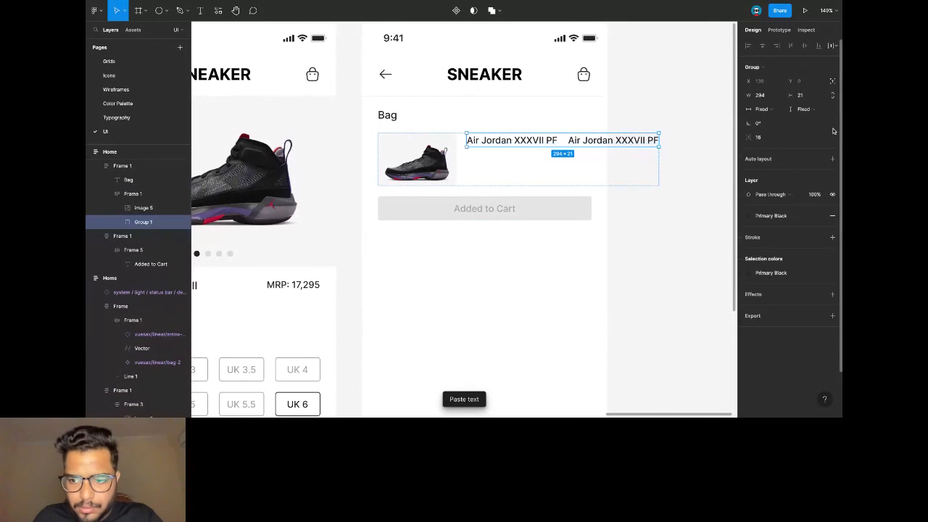
pyautogui.click(832, 159)
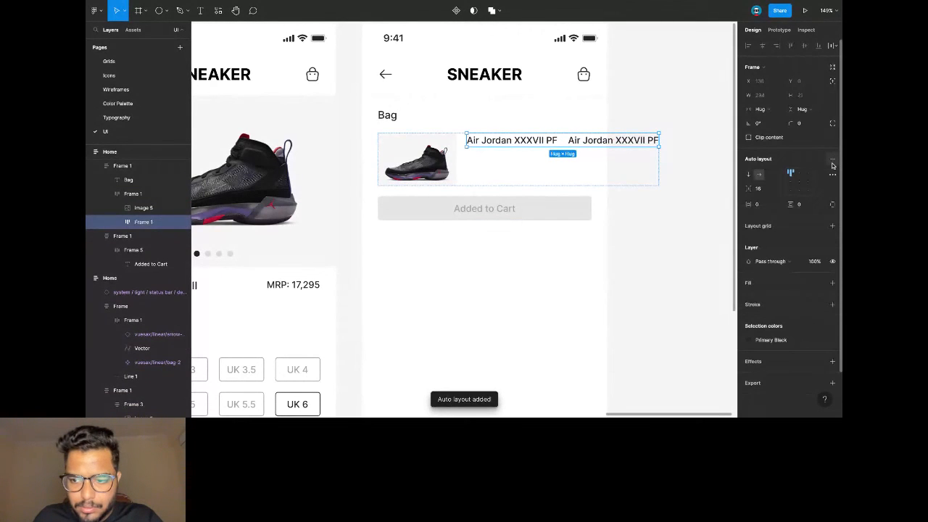
pyautogui.click(748, 174)
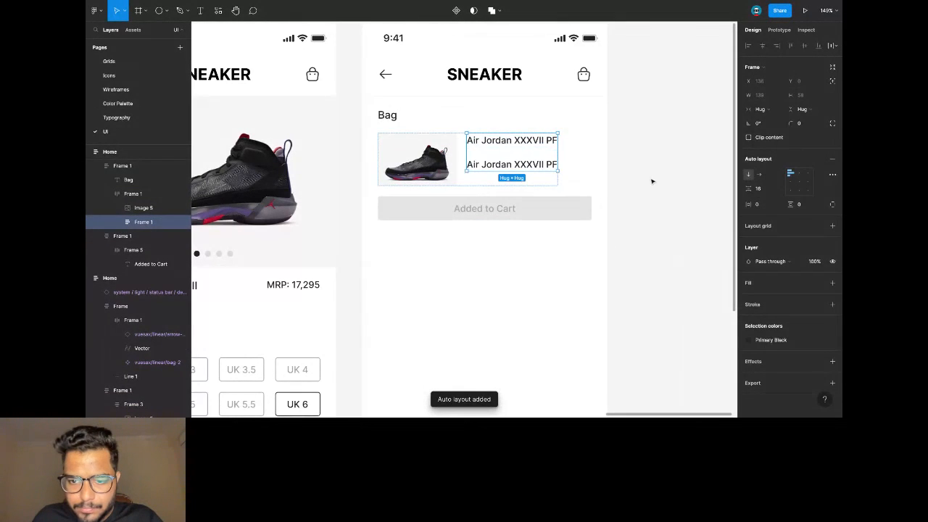
# Make the second line a Secondary Grey, Paragraph/X Small size line.
pyautogui.doubleClick(539, 165)
pyautogui.click(755, 206)
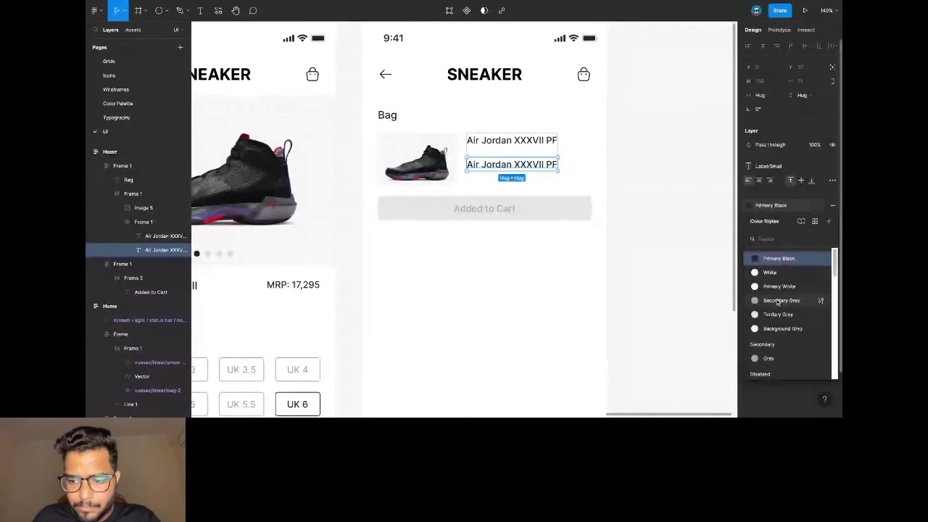
pyautogui.click(779, 300)
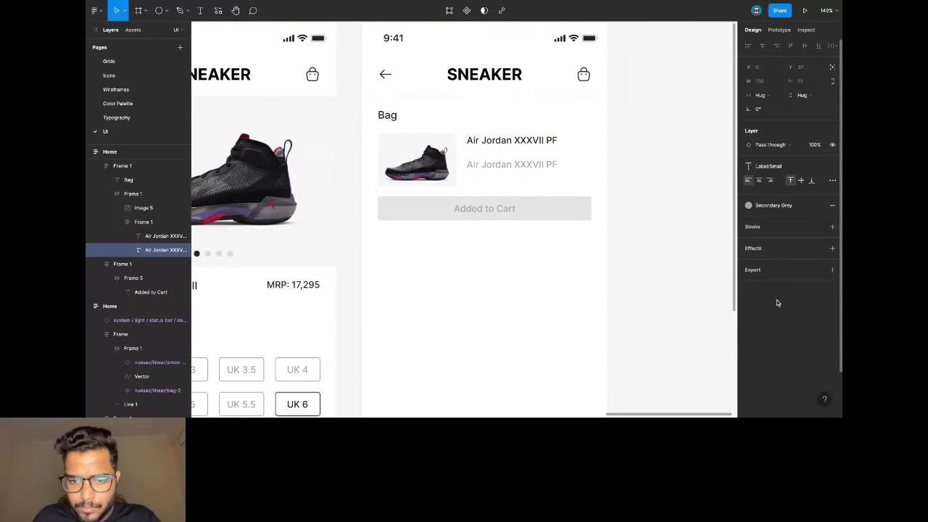
pyautogui.click(775, 167)
pyautogui.scroll(-1, 782, 290)
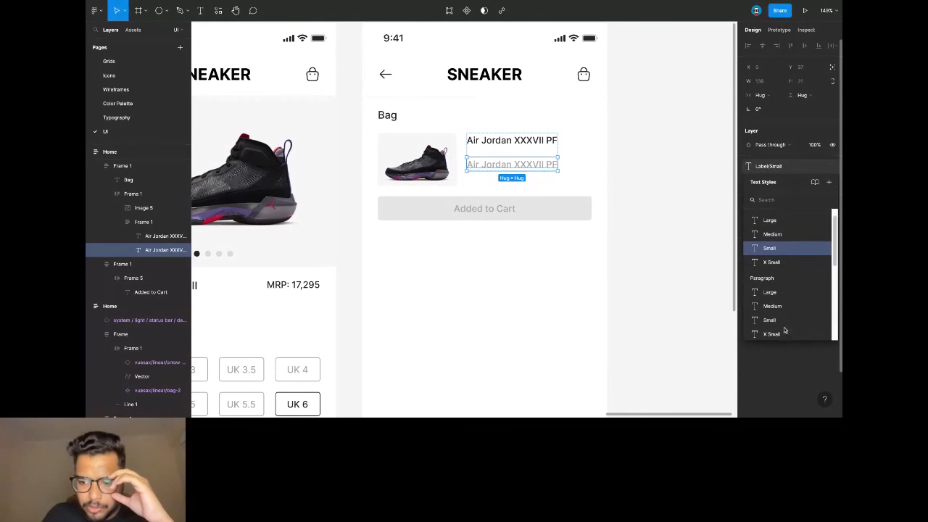
pyautogui.click(785, 329)
pyautogui.doubleClick(534, 162)
pyautogui.write('8')
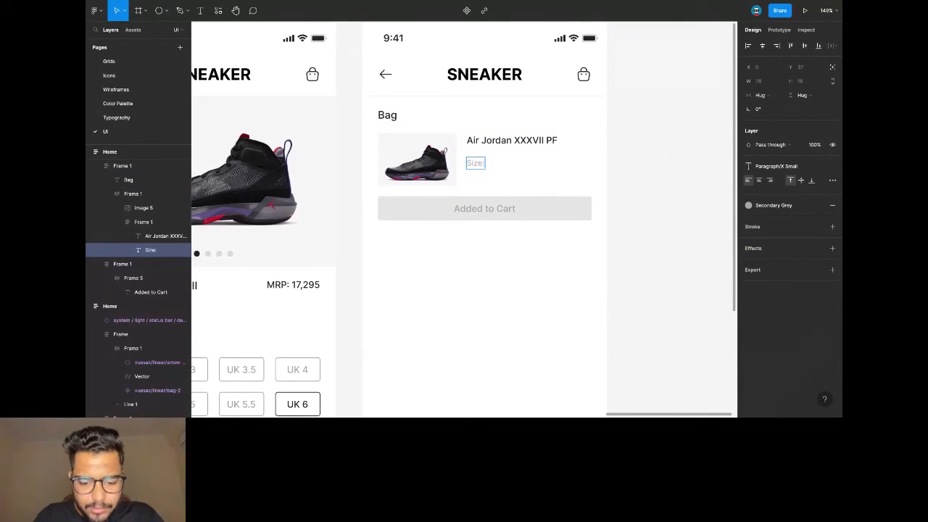
# Set the spacing between the title and size lines to 8.
pyautogui.click(506, 154)
pyautogui.click(510, 161)
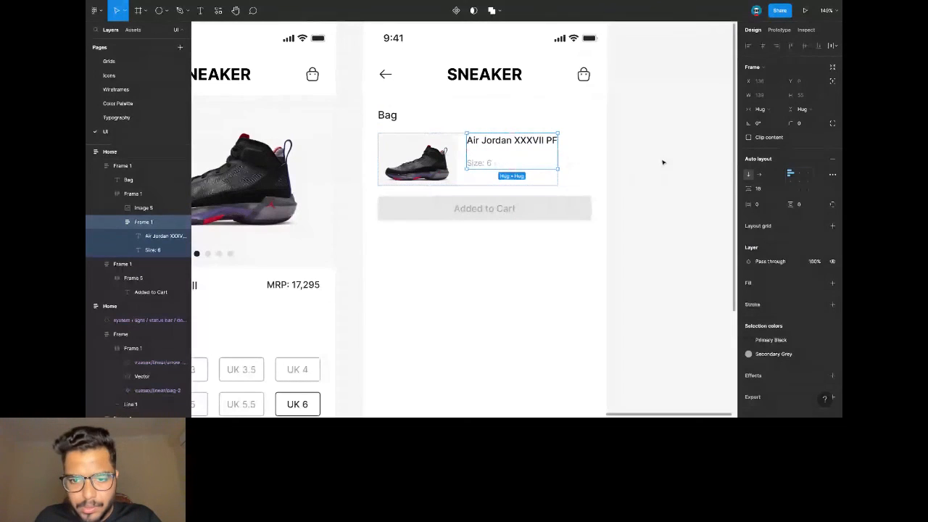
pyautogui.click(760, 187)
pyautogui.write('8')
pyautogui.press('Return')
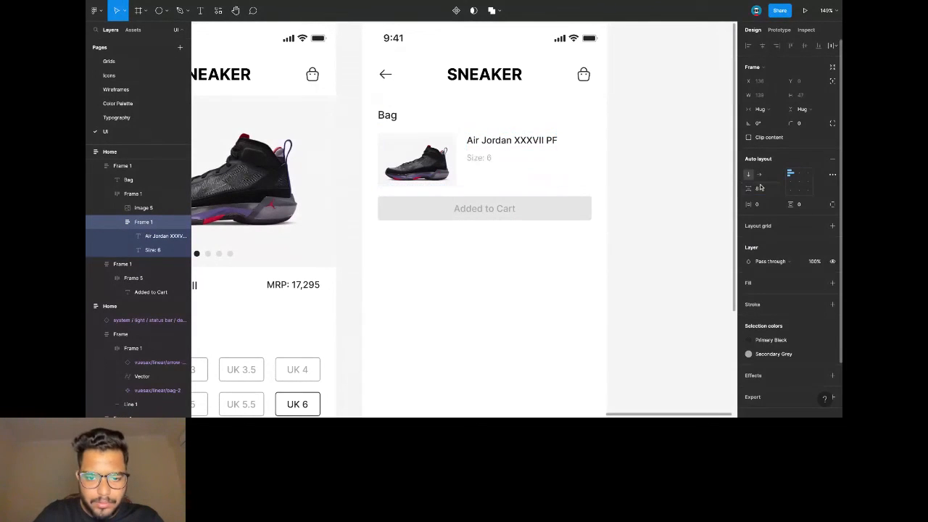
# Add a third line and make the text column 80 tall with Space between spacing.
pyautogui.click(488, 160)
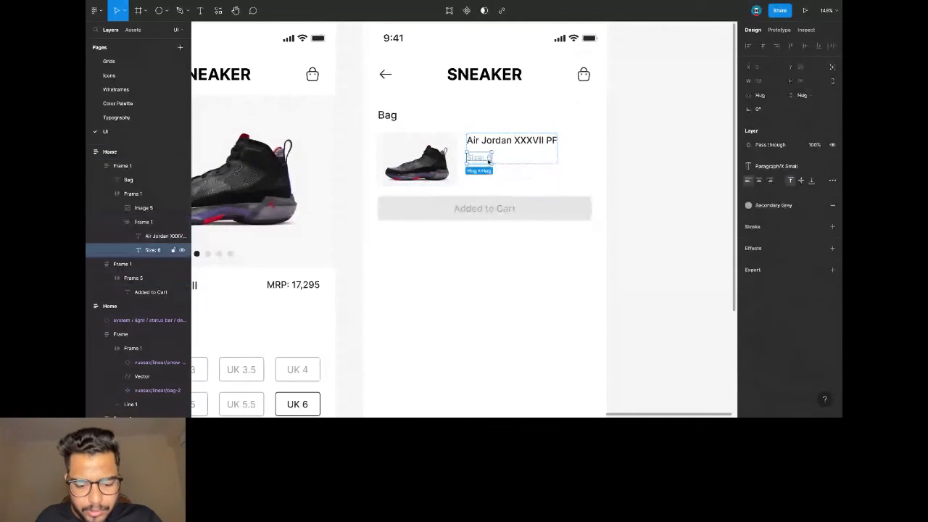
pyautogui.hotkey('ctrl', 'v')
pyautogui.click(503, 145)
pyautogui.keyDown('shift'); pyautogui.click(480, 157); pyautogui.keyUp('shift')
pyautogui.hotkey('ctrl', 'g')
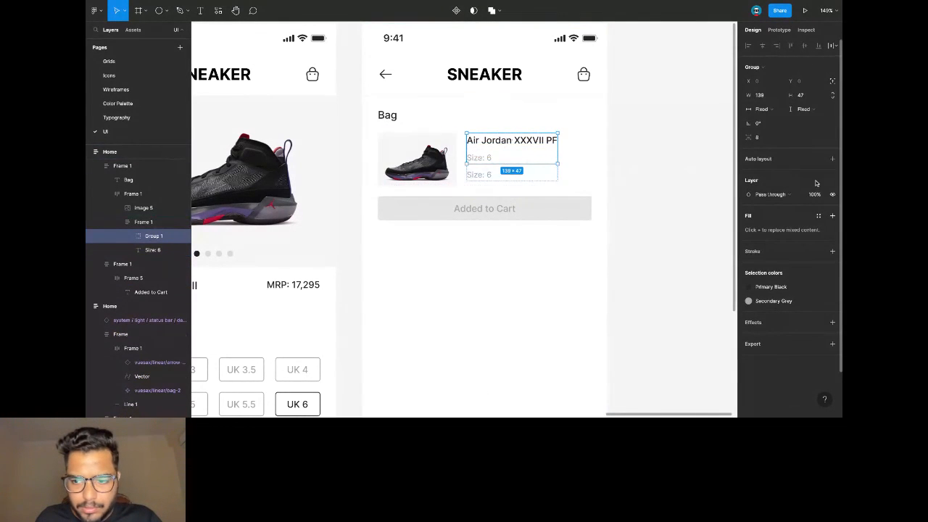
pyautogui.hotkey('shift', 'a')
pyautogui.click(497, 183)
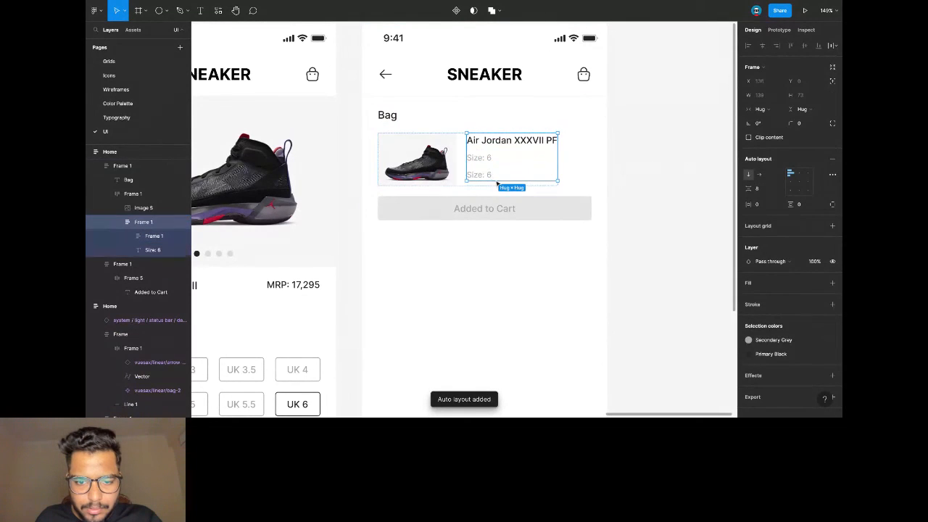
pyautogui.moveTo(496, 181); pyautogui.dragTo(496, 187)
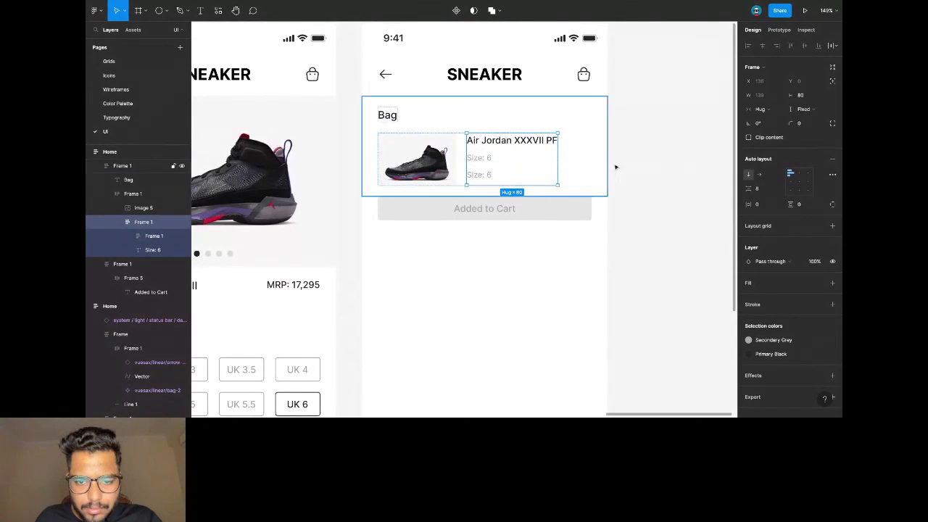
pyautogui.click(831, 177)
pyautogui.click(706, 249)
pyautogui.click(706, 257)
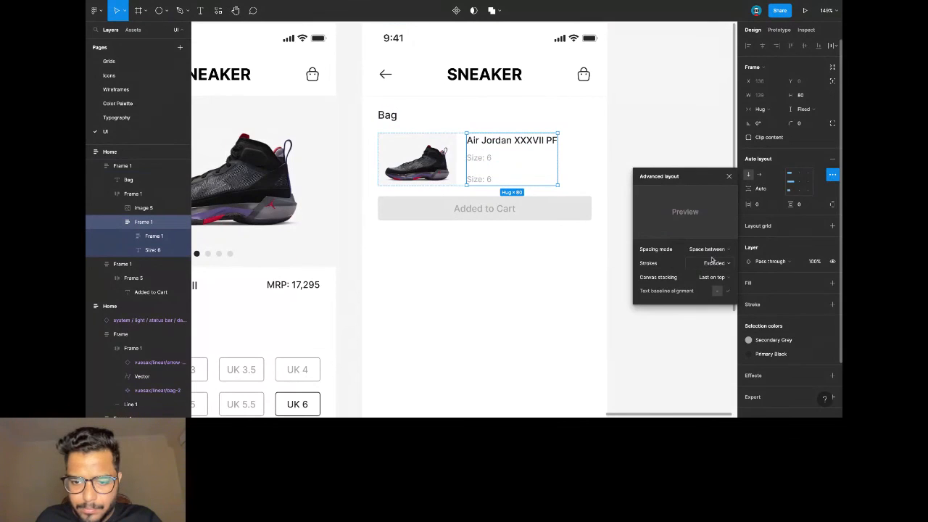
# Change the third line to 'MRP : ₹17,295' in Paragraph/Small, Primary Black.
pyautogui.doubleClick(480, 180)
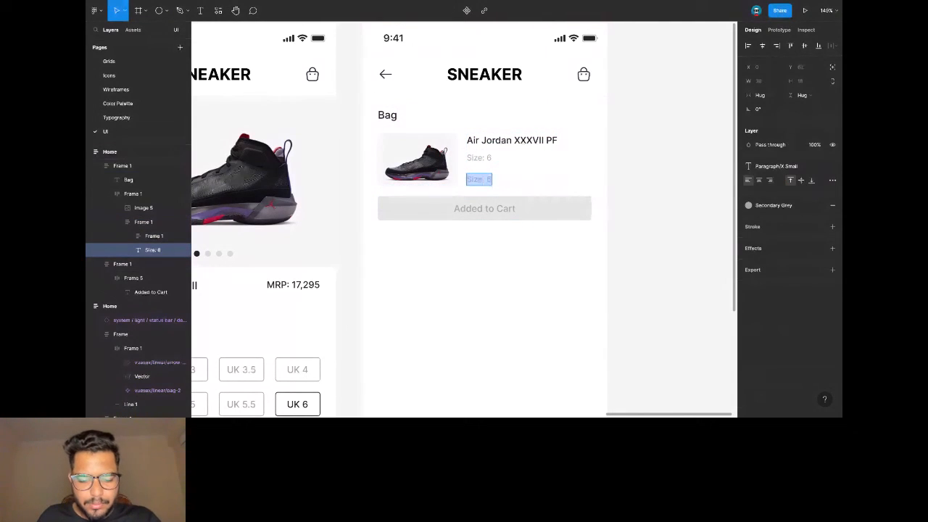
pyautogui.write('MRP : ₹17,295')
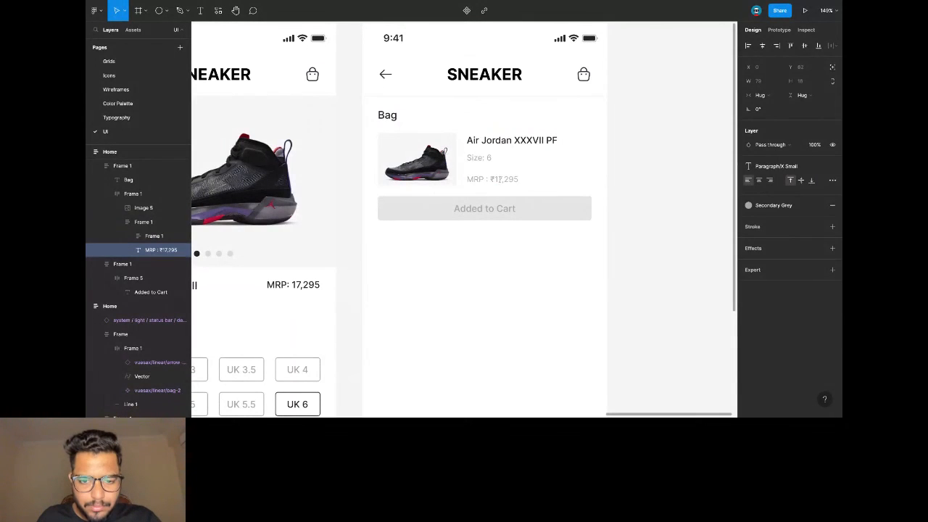
pyautogui.press('Escape')
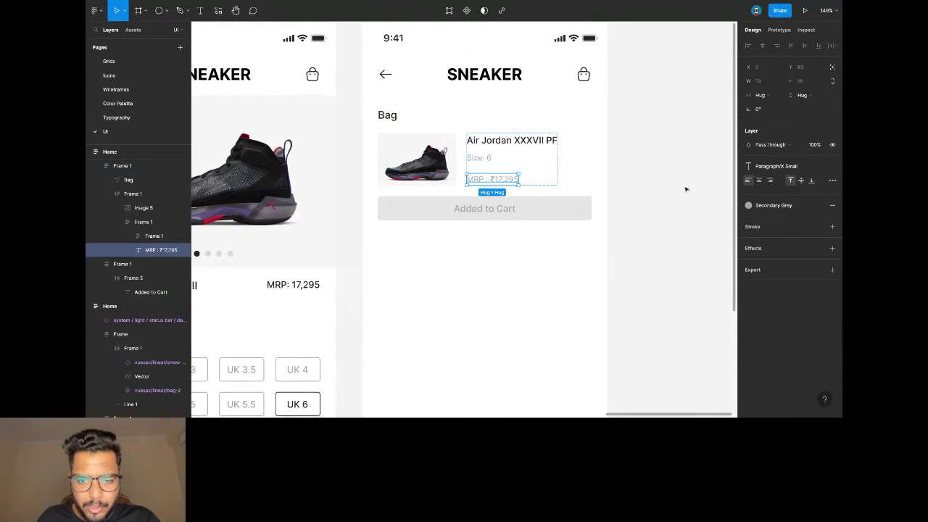
pyautogui.click(781, 170)
pyautogui.click(769, 253)
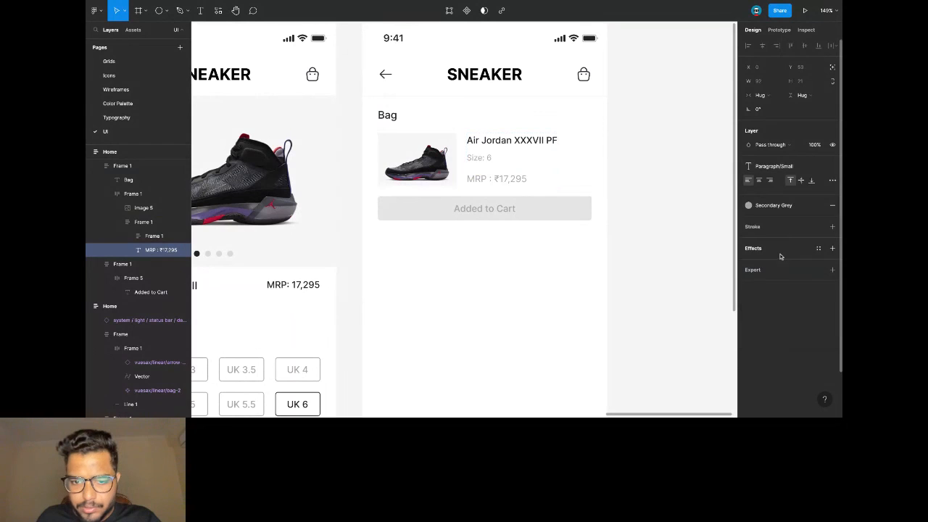
pyautogui.click(773, 206)
pyautogui.click(774, 258)
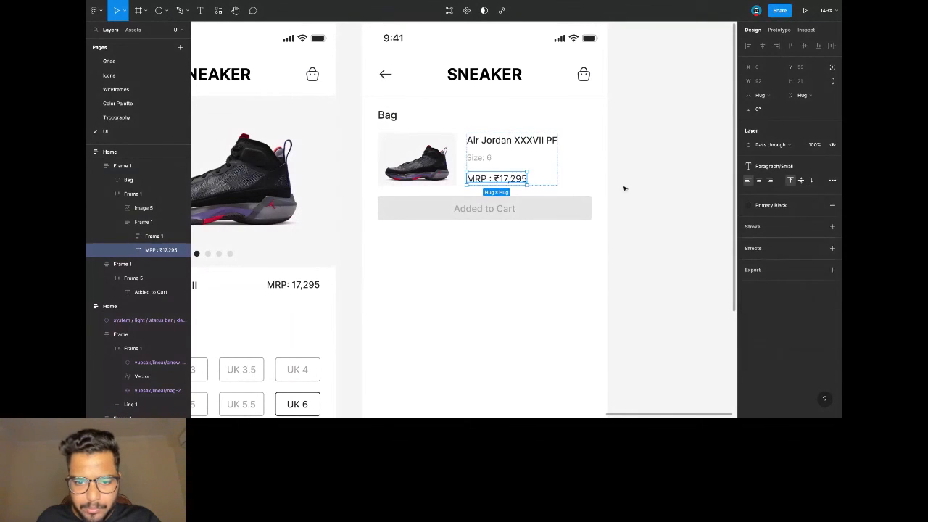
pyautogui.click(596, 182)
pyautogui.scroll(-4, 596, 182)
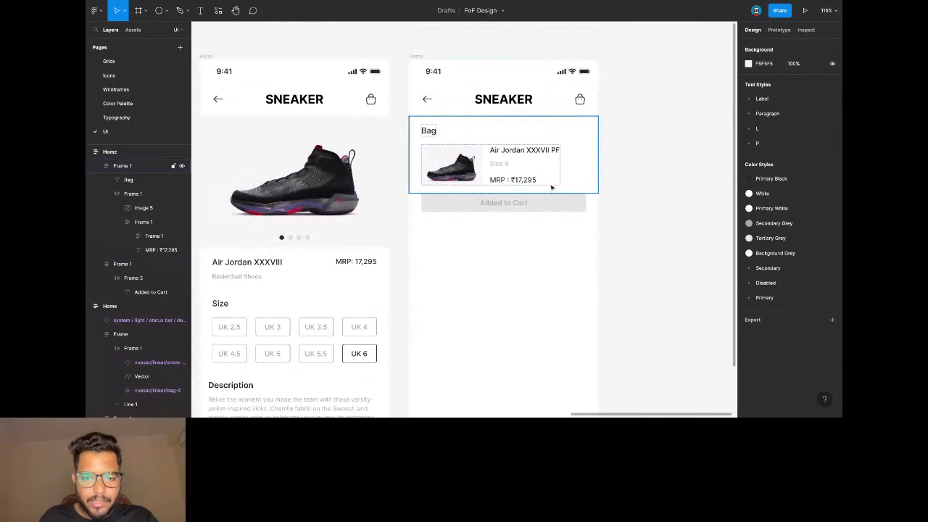
# Copy the bag item block below itself and rename its heading to 'Shipping Address'.
pyautogui.click(430, 160)
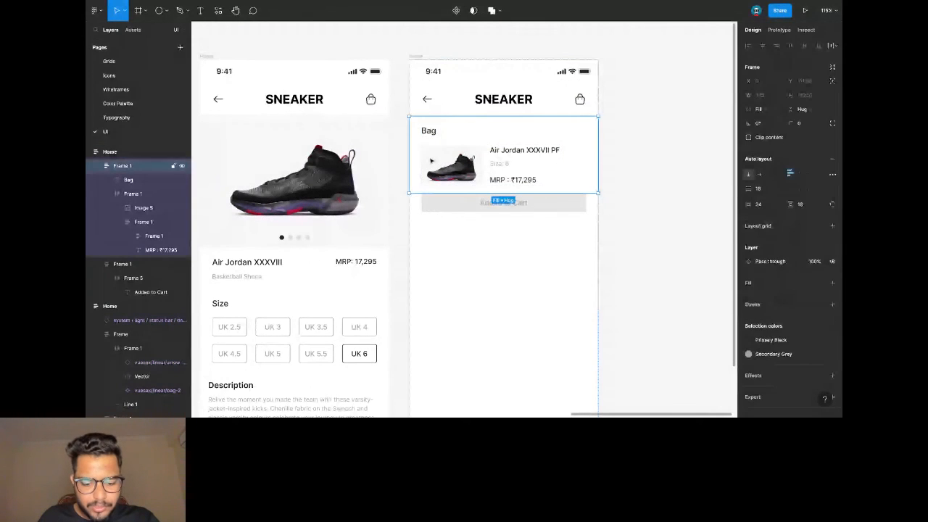
pyautogui.hotkey('ctrl', 'c')
pyautogui.hotkey('ctrl', 'v')
pyautogui.press('Return')
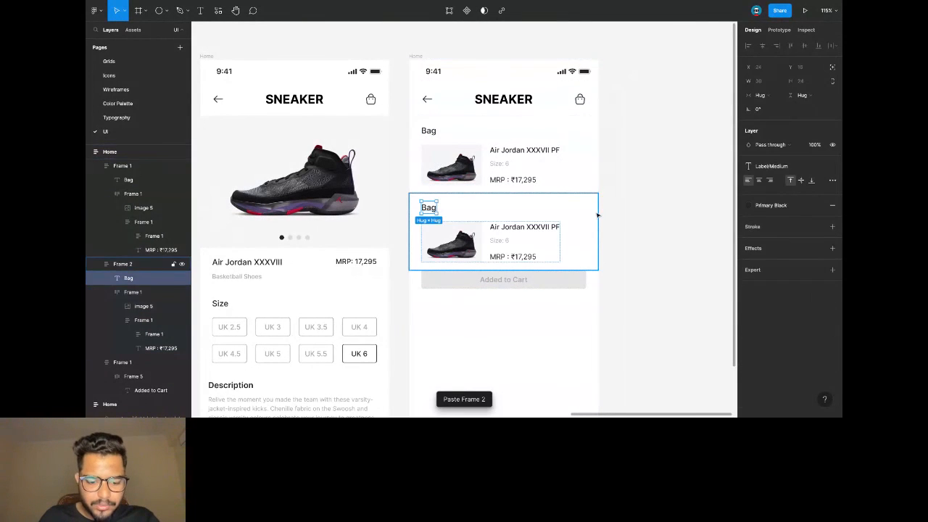
pyautogui.doubleClick(439, 207)
pyautogui.write('SA')
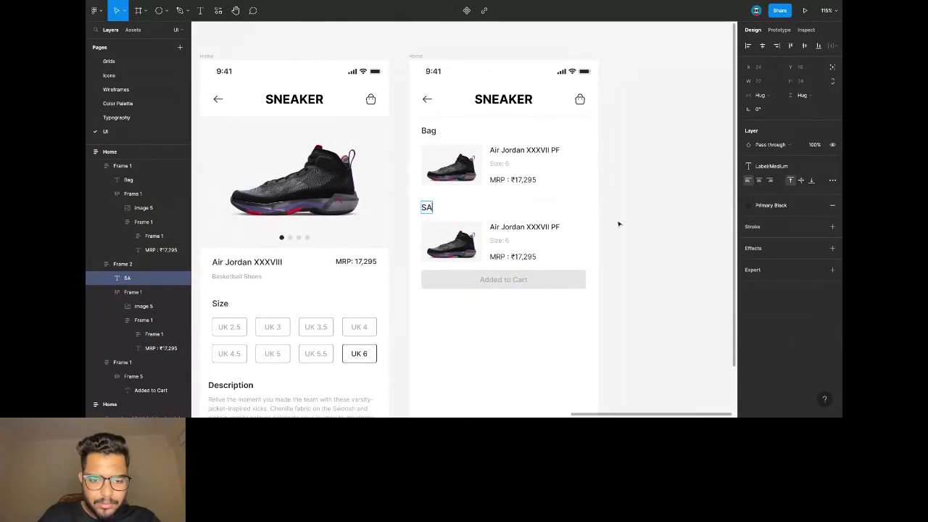
pyautogui.press('BackSpace')
pyautogui.press('BackSpace')
pyautogui.write('hippin')
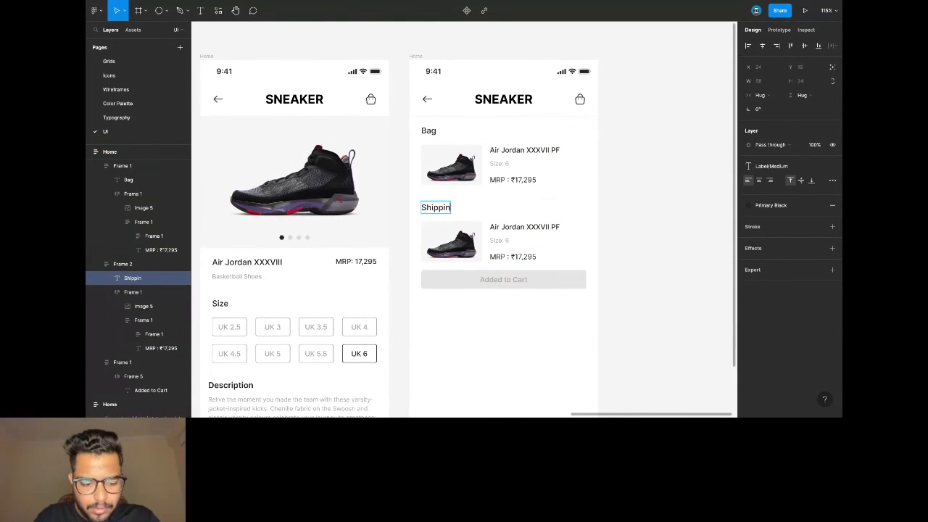
pyautogui.write('hddres')
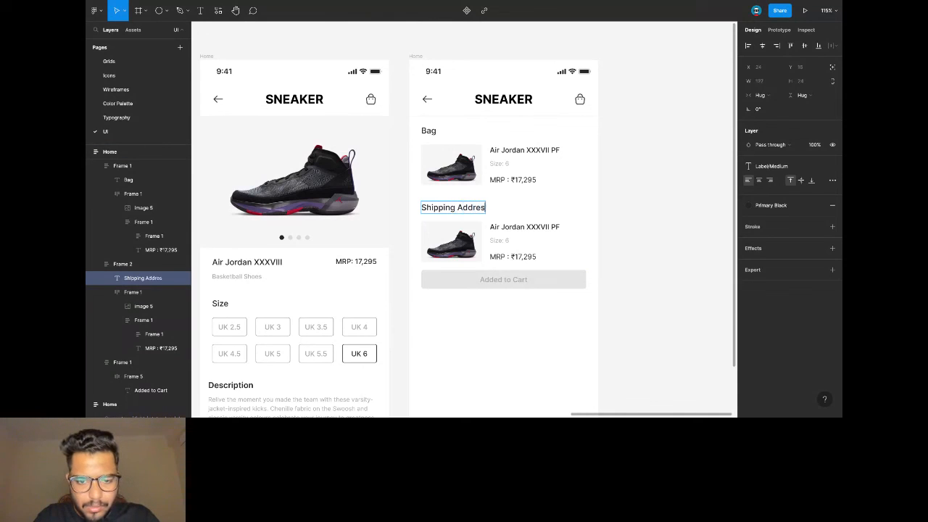
pyautogui.click(659, 211)
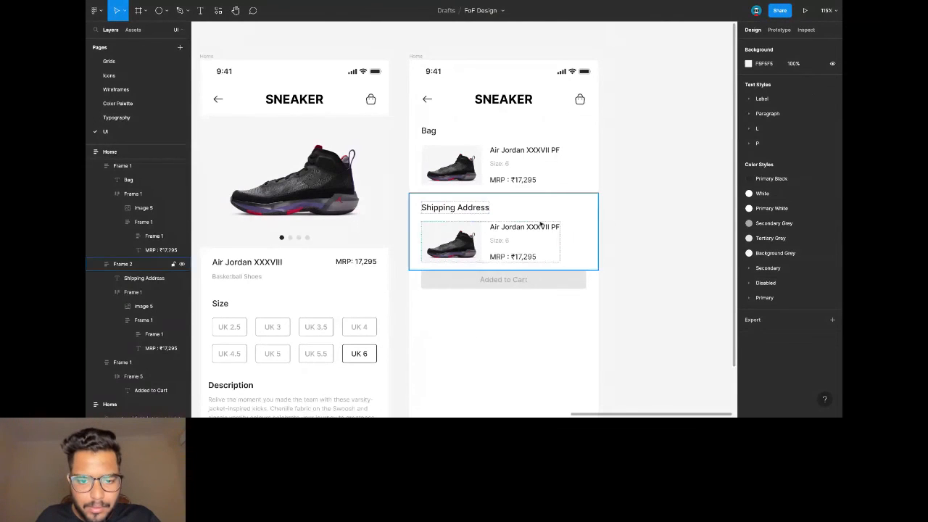
pyautogui.scroll(3, 464, 238)
# Remove the shoe image from the copied block and replace the product name with the recipient's name.
pyautogui.click(460, 239)
pyautogui.press('Delete')
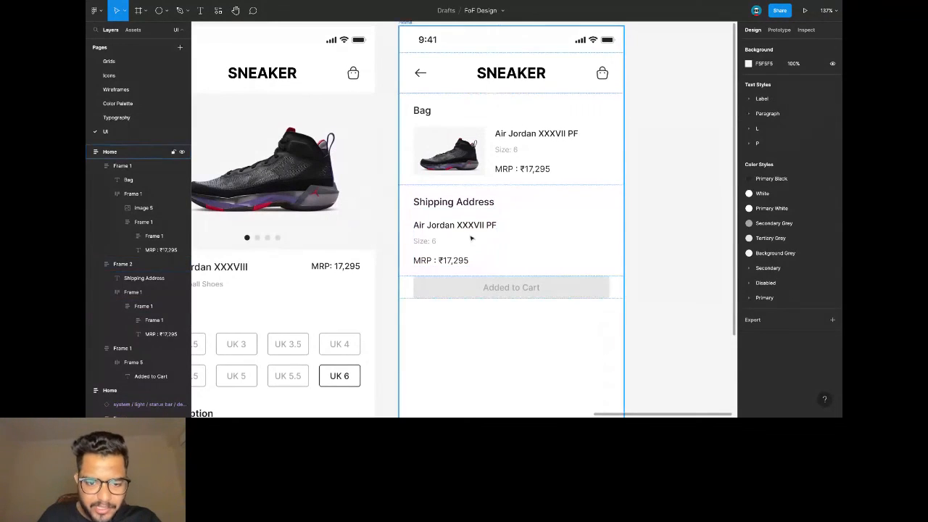
pyautogui.doubleClick(496, 227)
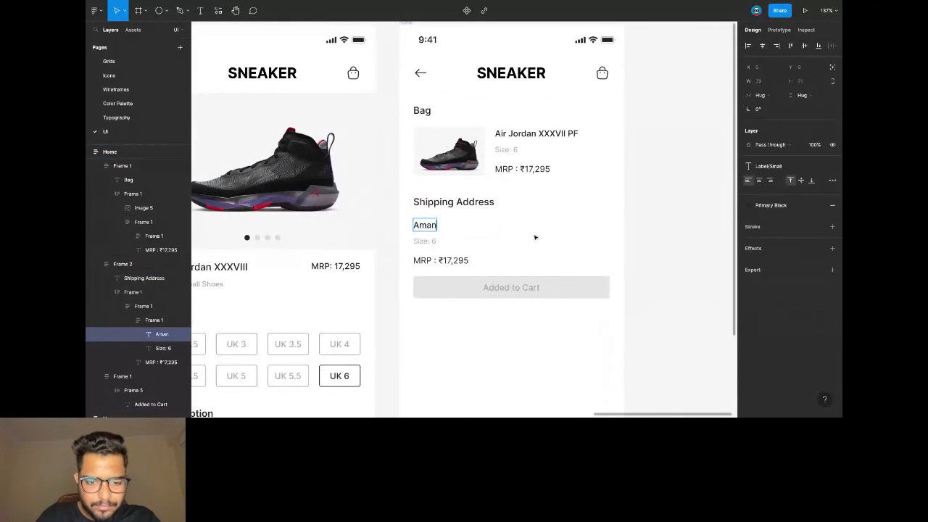
pyautogui.press('Escape')
# Move the price line under the name, style it L/X Small, and enter the street address.
pyautogui.click(437, 261)
pyautogui.press('Up')
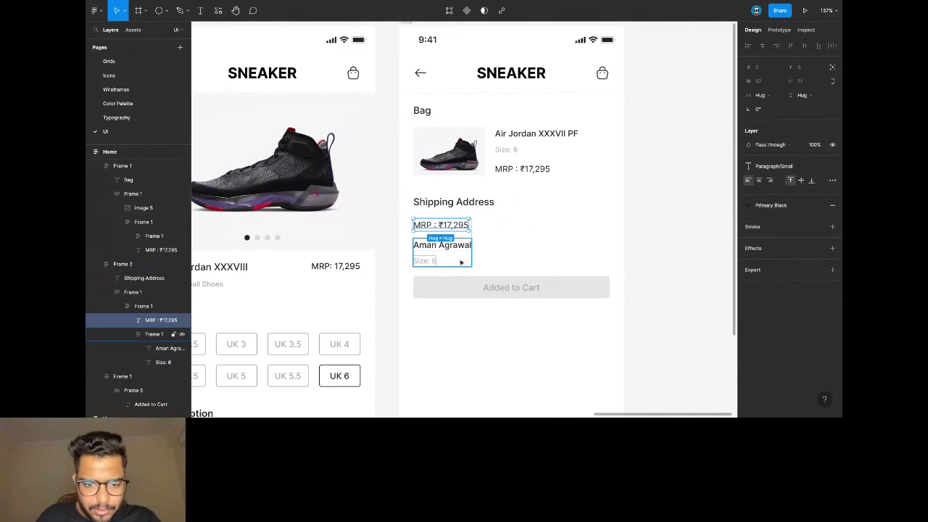
pyautogui.moveTo(449, 226); pyautogui.dragTo(450, 245)
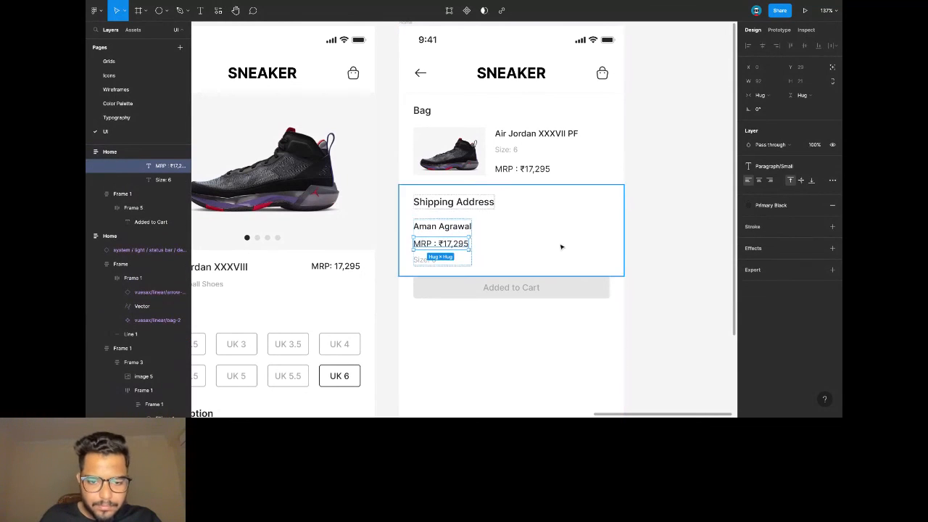
pyautogui.click(776, 171)
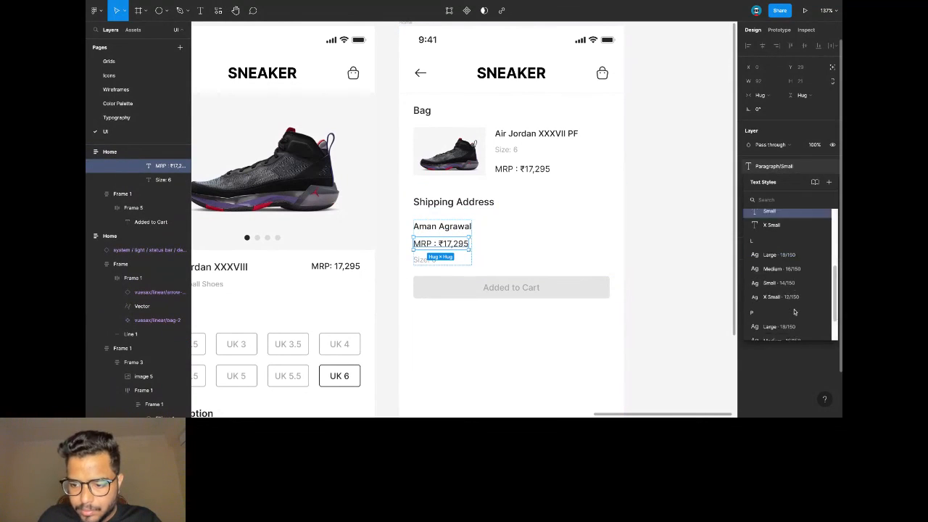
pyautogui.click(782, 289)
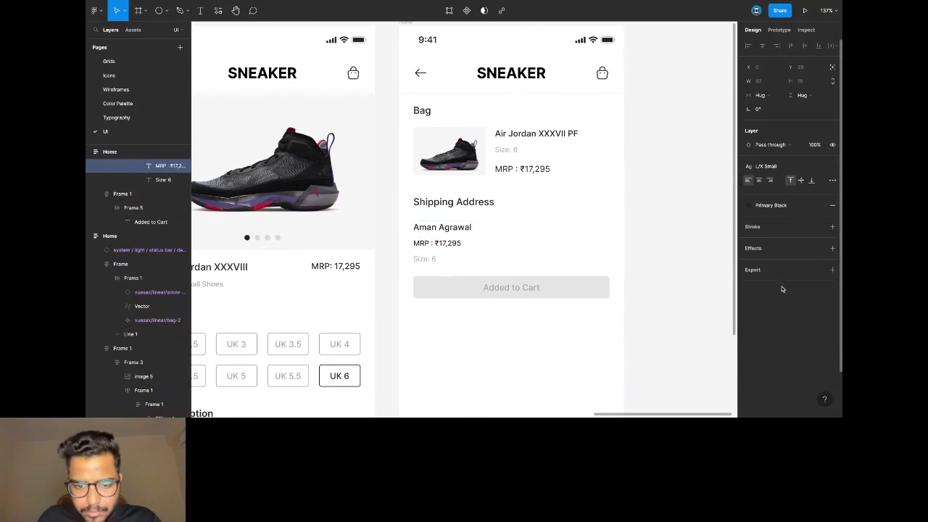
pyautogui.doubleClick(457, 243)
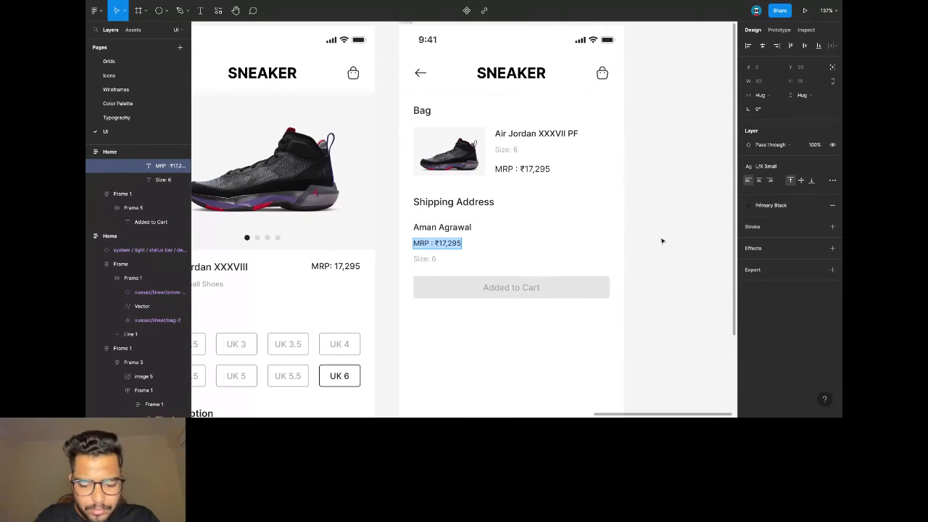
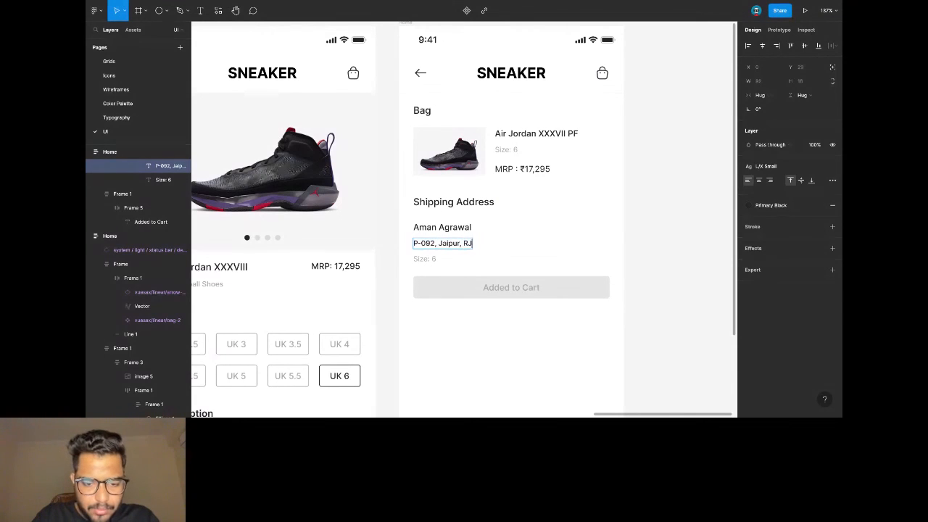
pyautogui.press('Escape')
# Replace the size line with the recipient's phone number.
pyautogui.press('Tab')
pyautogui.press('Return')
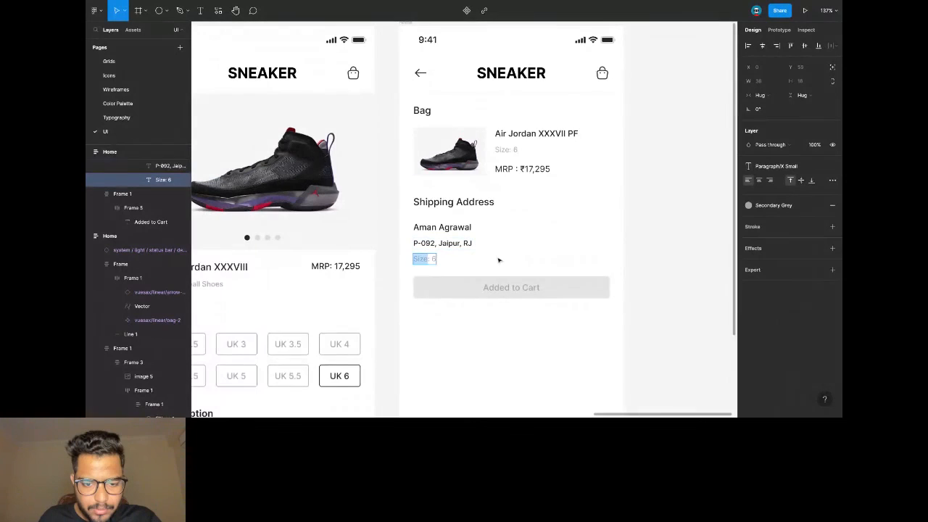
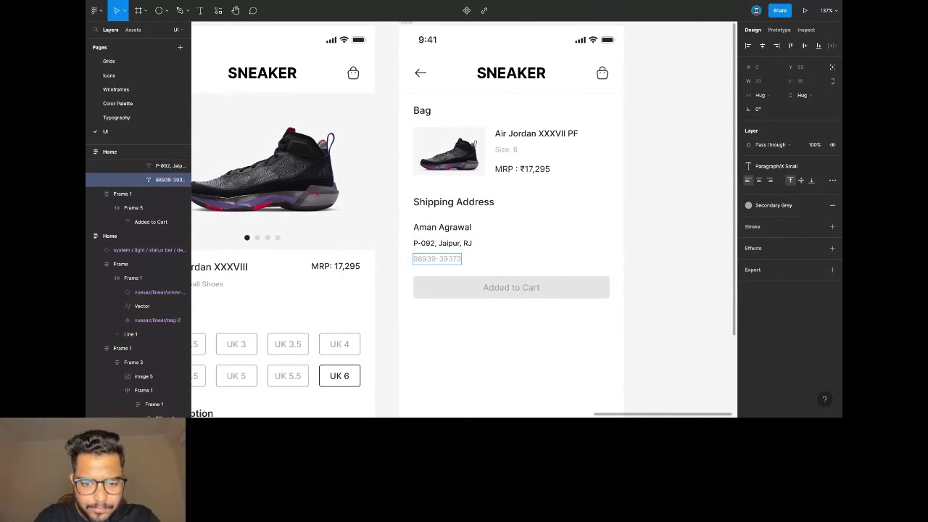
pyautogui.click(516, 267)
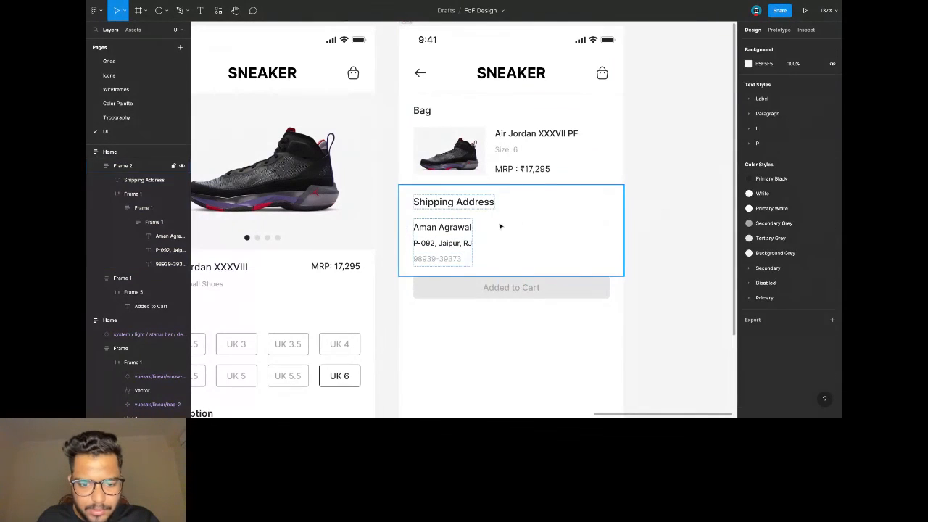
# Paste a copy of the Shipping Address block and retitle its heading 'Payment Method'.
pyautogui.hotkey('ctrl', 'v')
pyautogui.doubleClick(467, 293)
pyautogui.doubleClick(467, 292)
pyautogui.write('pAYM')
pyautogui.press('BackSpace')
pyautogui.press('BackSpace')
pyautogui.press('BackSpace')
pyautogui.press('BackSpace')
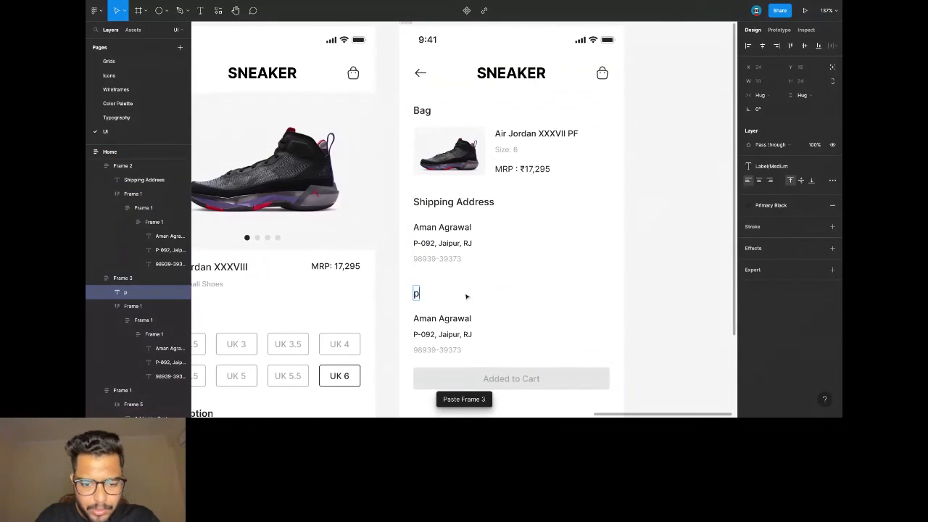
pyautogui.write('Pay')
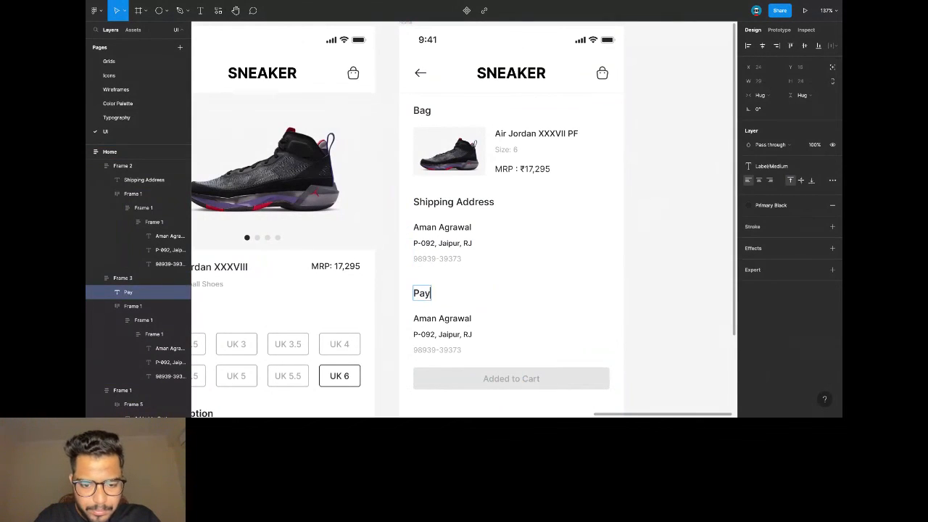
pyautogui.write('ment Method')
pyautogui.press('BackSpace')
pyautogui.press('BackSpace')
pyautogui.write('od')
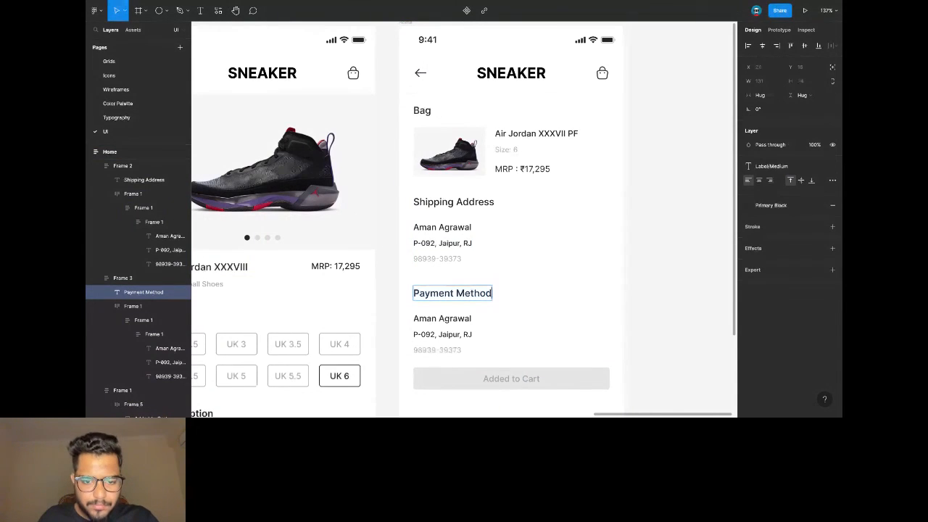
# Delete the address and phone lines, keep packed spacing, and shorten the name frame.
pyautogui.click(443, 334)
pyautogui.press('Delete')
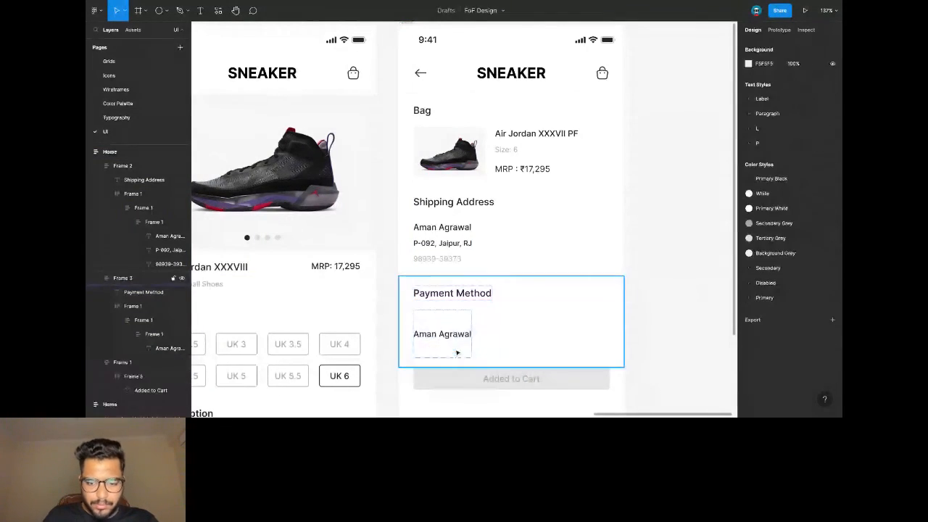
pyautogui.click(457, 350)
pyautogui.click(456, 350)
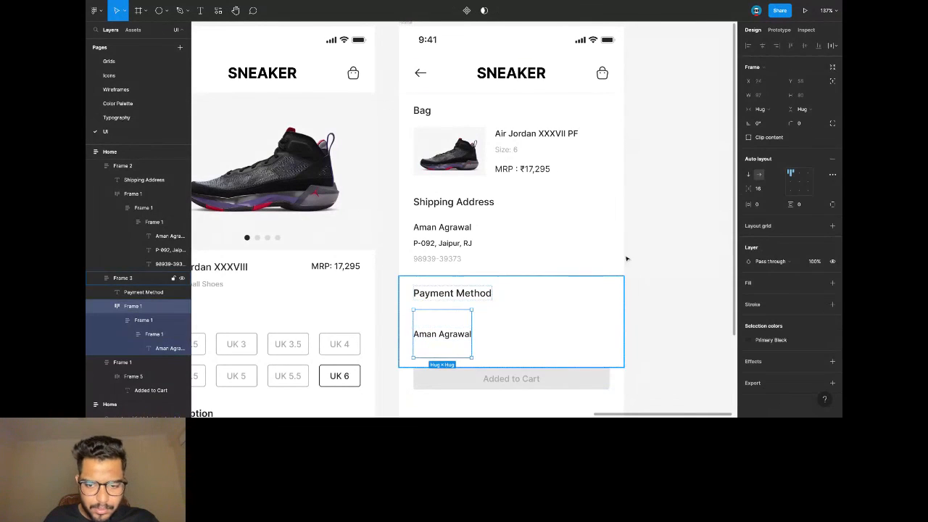
pyautogui.click(831, 174)
pyautogui.click(717, 249)
pyautogui.click(722, 249)
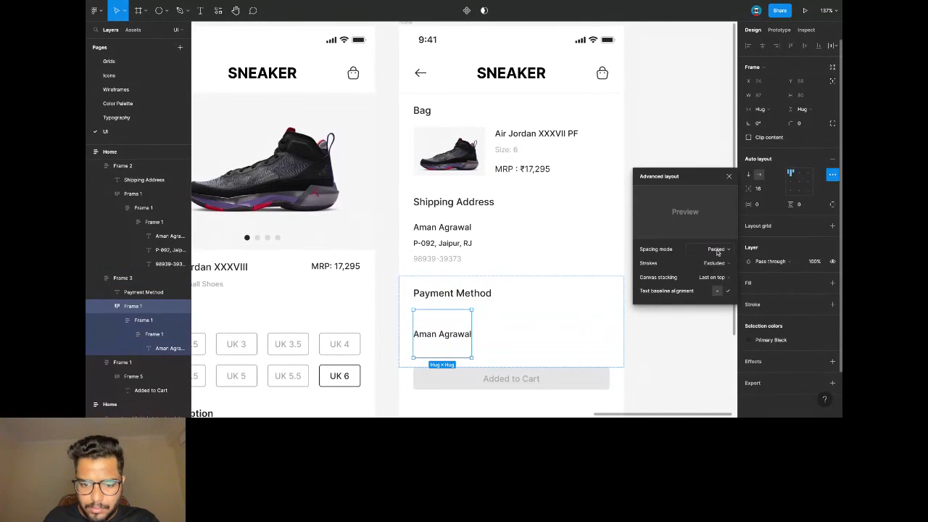
pyautogui.moveTo(451, 355); pyautogui.dragTo(451, 350)
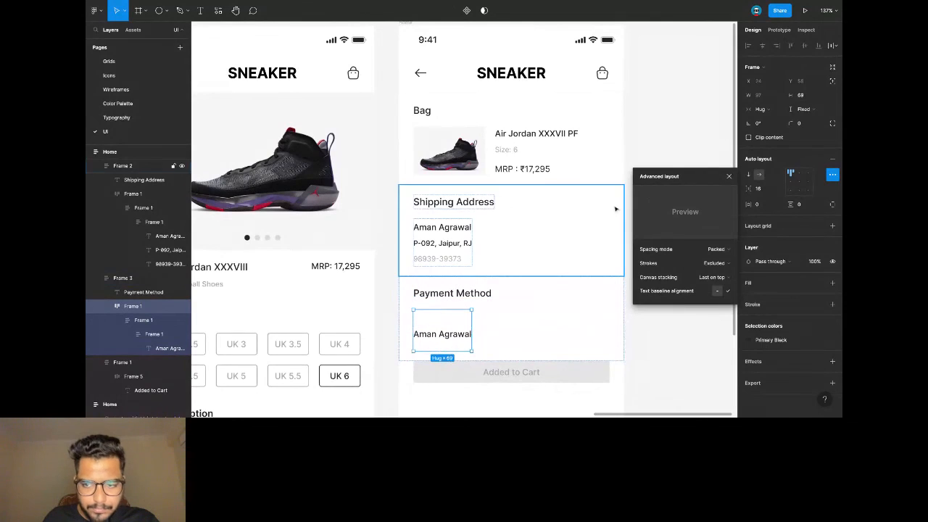
pyautogui.click(801, 110)
# Set the payment name frame's height to Hug contents.
pyautogui.click(790, 120)
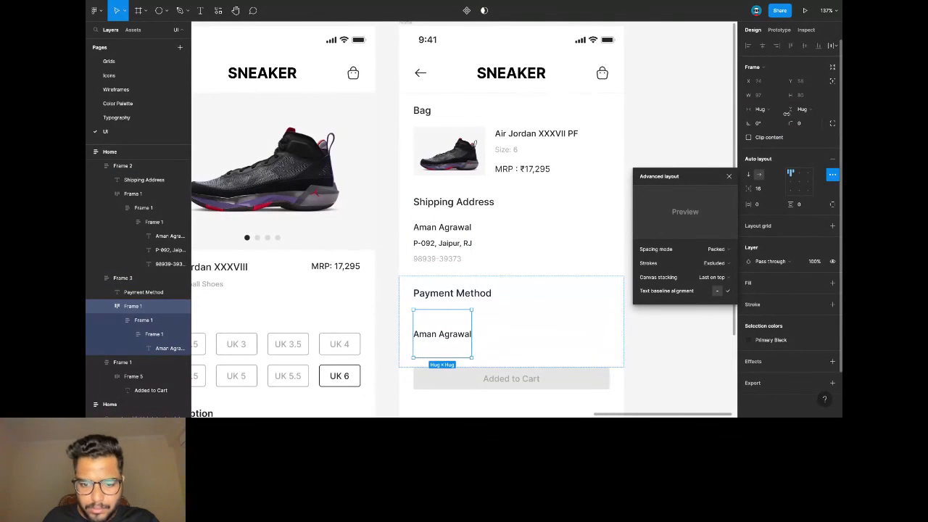
pyautogui.click(805, 109)
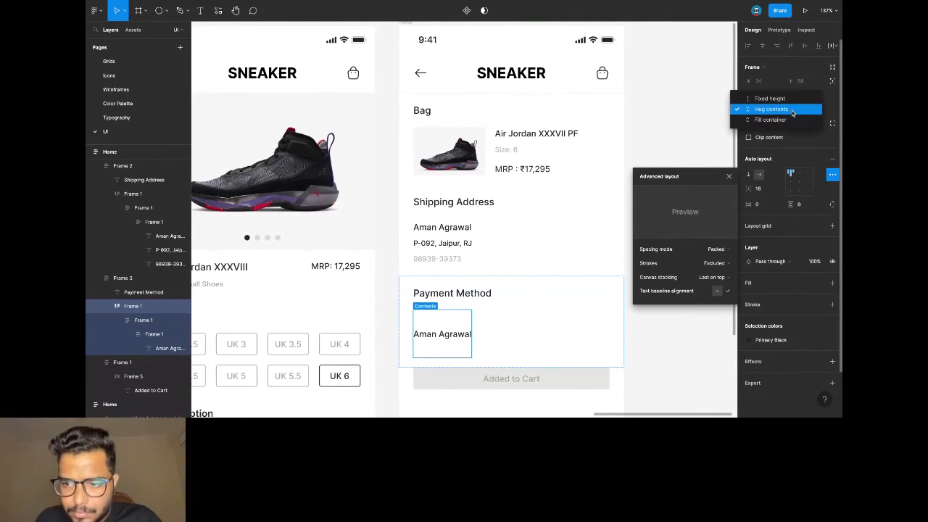
pyautogui.click(804, 109)
# Ungroup the inner wrapper frame around the name and shrink its container's height.
pyautogui.click(457, 330)
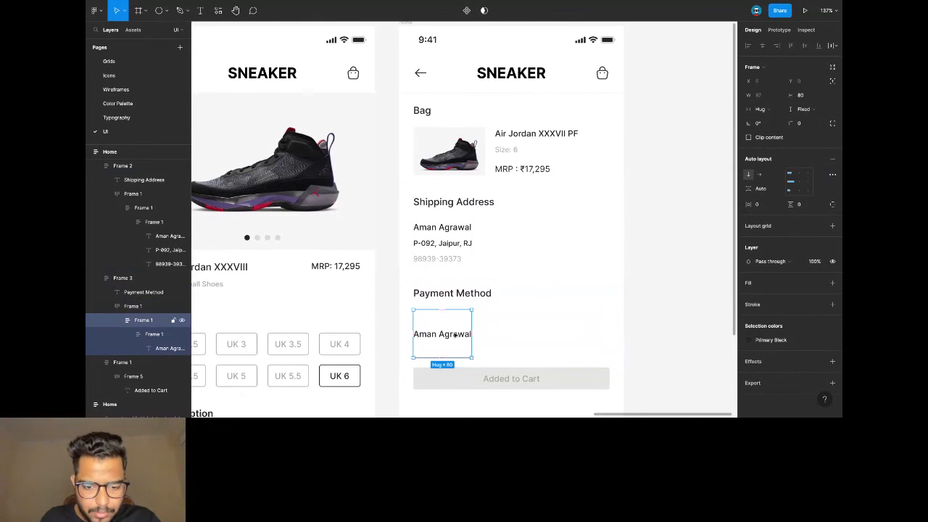
pyautogui.click(454, 336)
pyautogui.rightClick(155, 335)
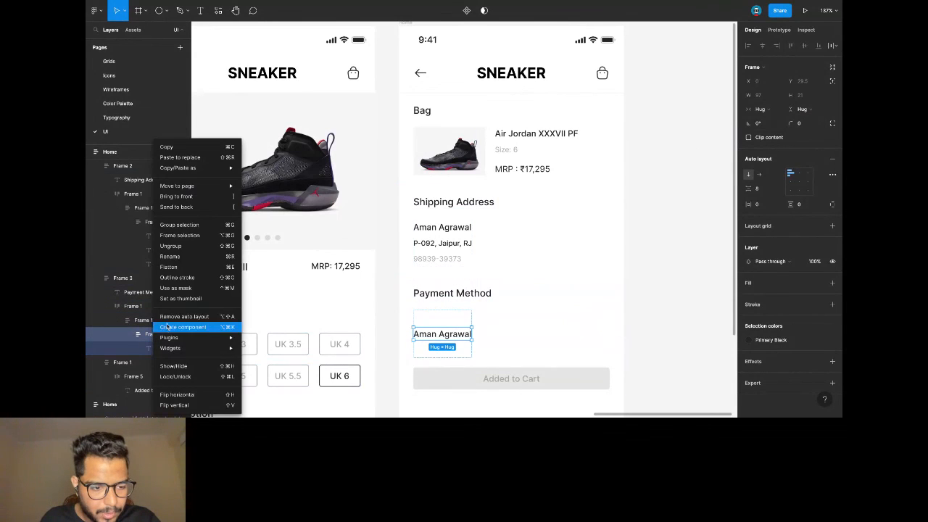
pyautogui.click(171, 246)
pyautogui.click(153, 324)
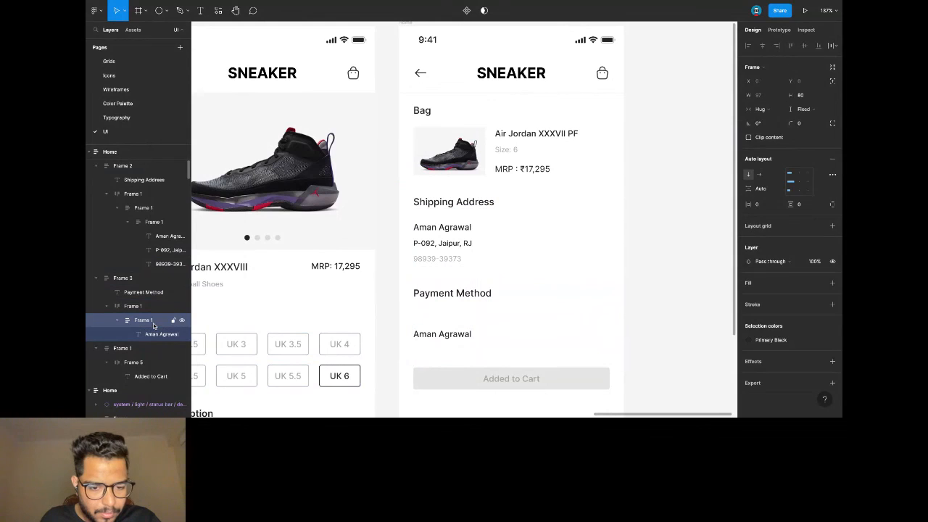
pyautogui.hotkey('ctrl', 'shift', 'Up')
pyautogui.hotkey('ctrl', 'shift', 'Up')
pyautogui.hotkey('ctrl', 'shift', 'Up')
pyautogui.hotkey('ctrl', 'shift', 'Up')
pyautogui.hotkey('ctrl', 'shift', 'Up')
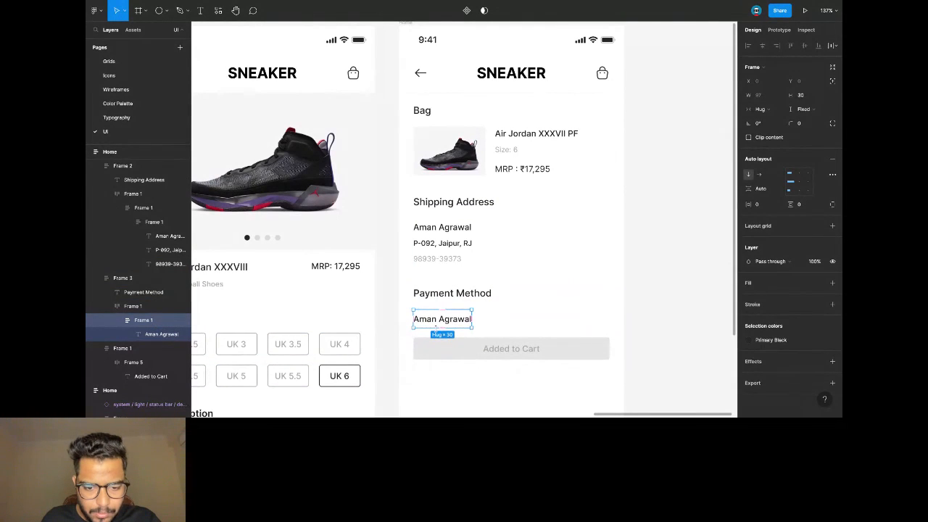
# Replace the copied name under Payment Method with 'Apple Pay - xx9028'.
pyautogui.doubleClick(444, 321)
pyautogui.write('A')
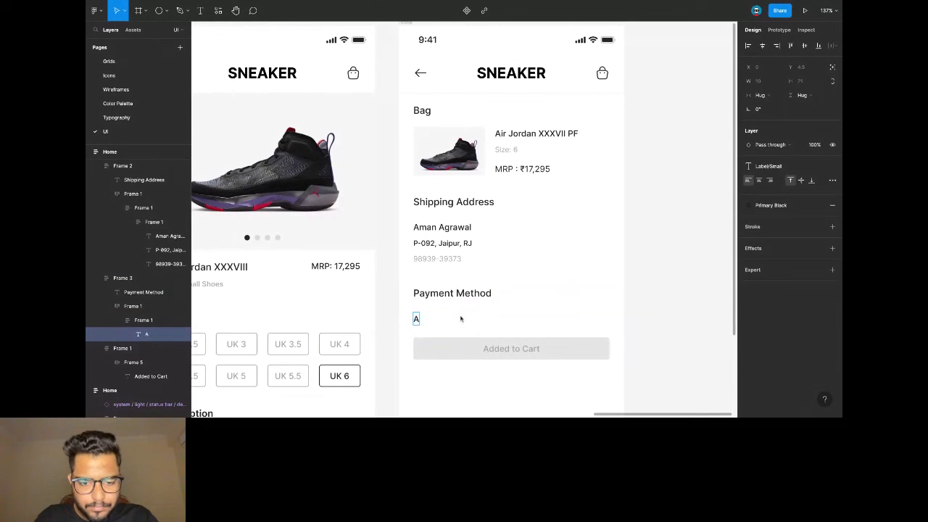
pyautogui.write('pple p')
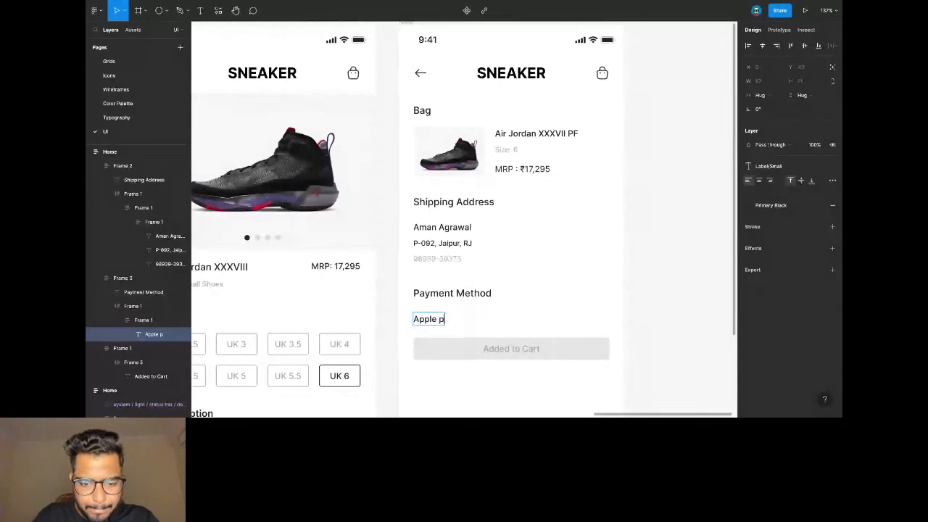
pyautogui.press('BackSpace')
pyautogui.write('Pa')
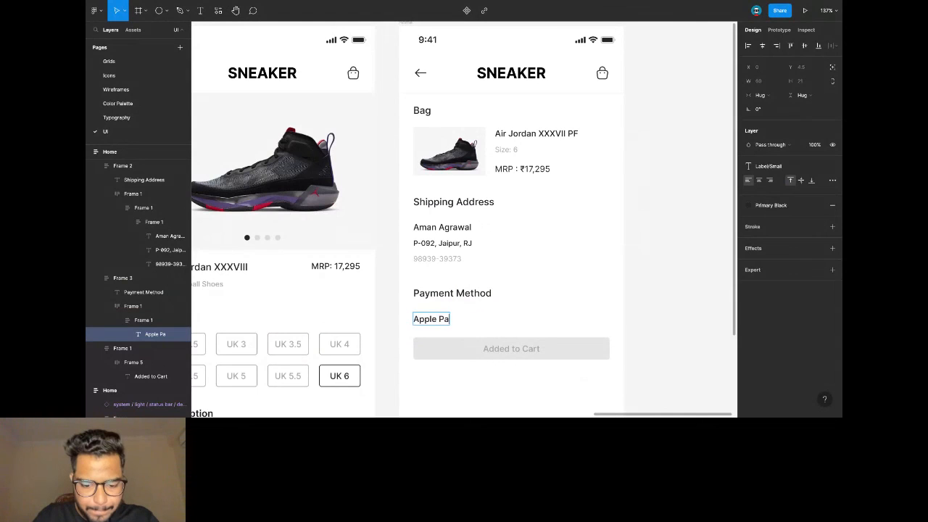
pyautogui.write('y - xx9028')
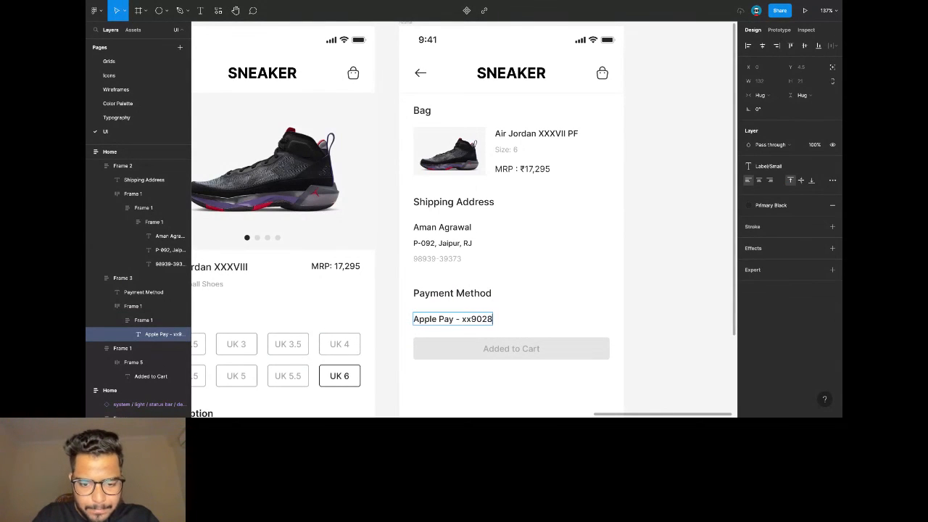
# Set vertical padding to 8 on the Shipping Address and Payment Method blocks.
pyautogui.click(478, 258)
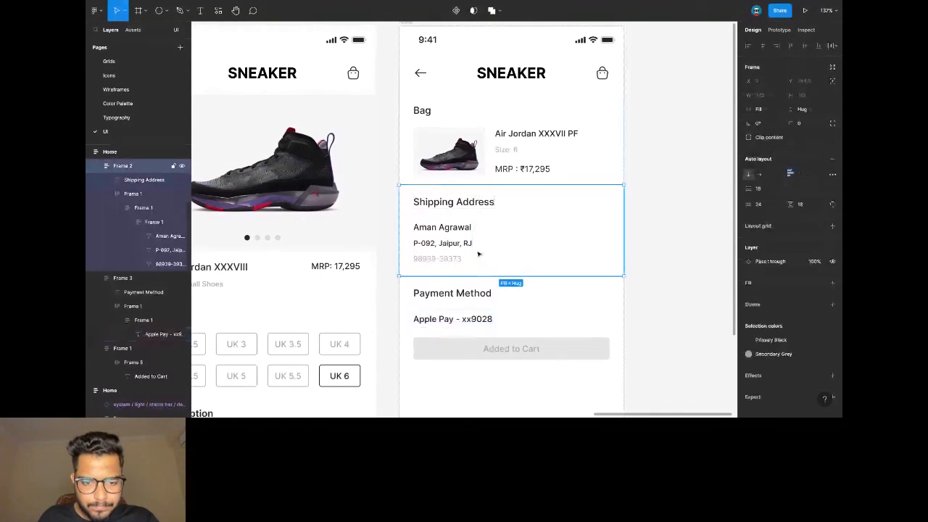
pyautogui.press('Return')
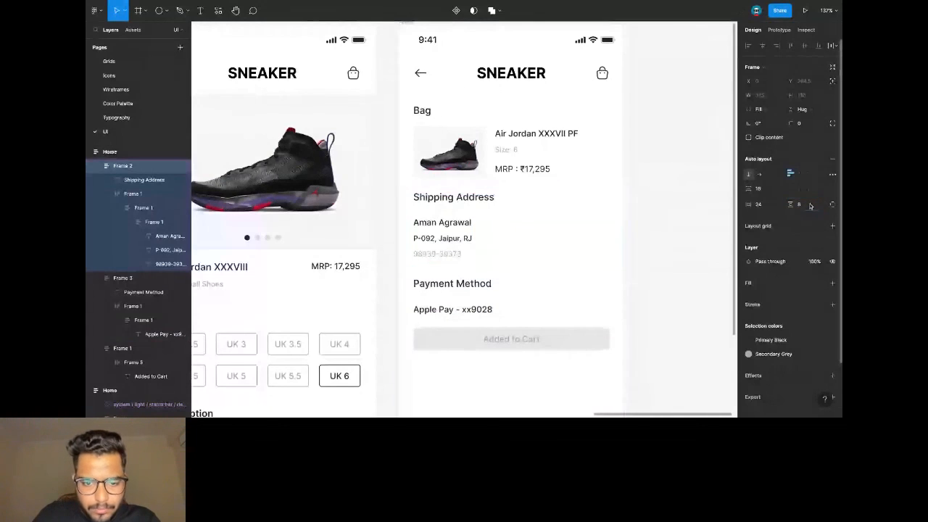
pyautogui.press('Tab')
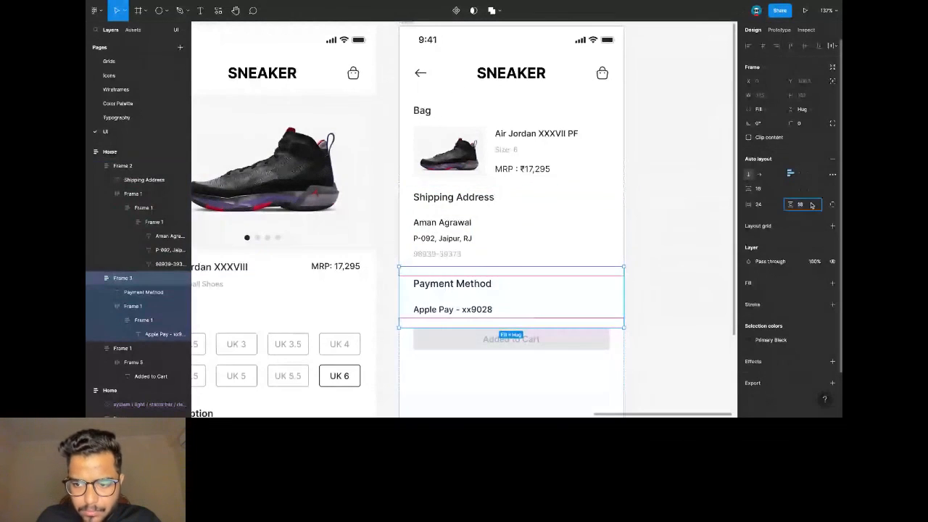
pyautogui.write('8')
pyautogui.press('Return')
# Stack the Bag, Shipping Address and Payment Method blocks into one auto layout.
pyautogui.scroll(-5, 656, 245)
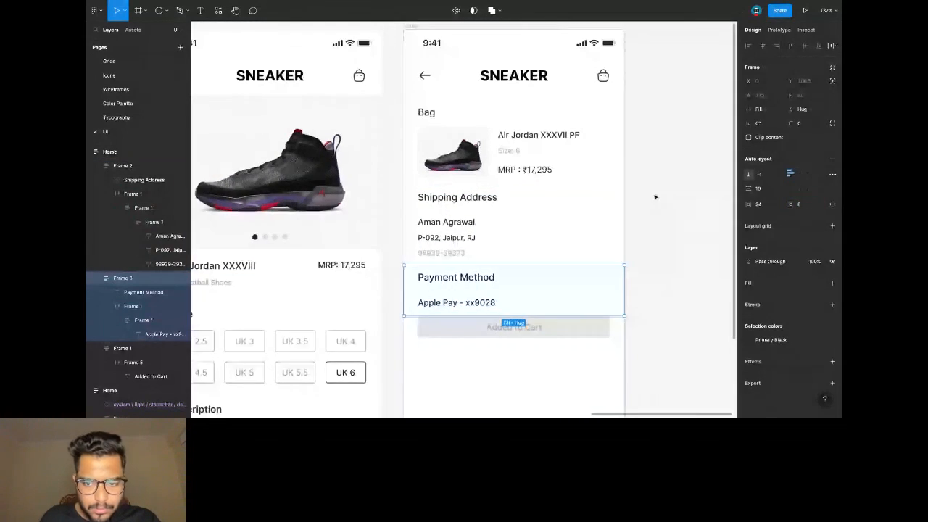
pyautogui.click(648, 246)
pyautogui.click(510, 167)
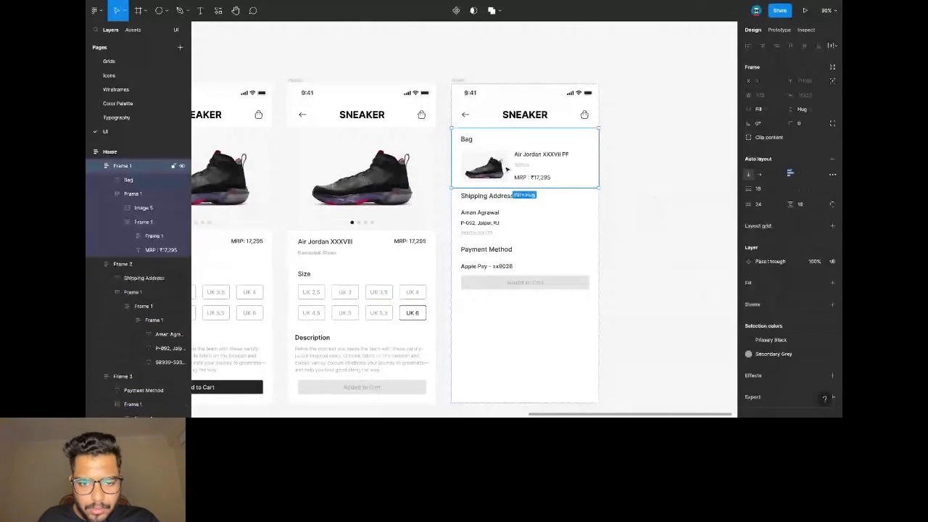
pyautogui.keyDown('shift'); pyautogui.click(508, 211); pyautogui.keyUp('shift')
pyautogui.keyDown('shift'); pyautogui.click(486, 249); pyautogui.keyUp('shift')
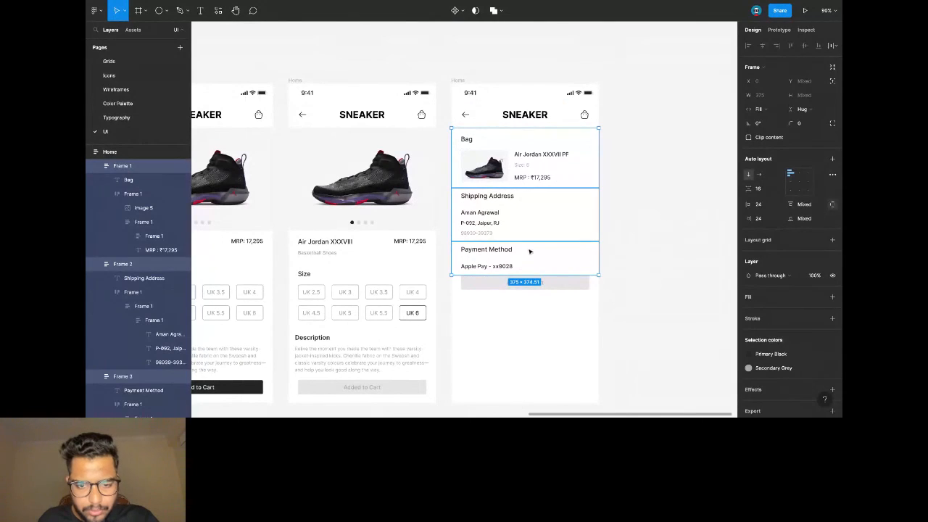
pyautogui.hotkey('shift', 'a')
# Wrap the checkout details and Added to Cart block in an auto layout with Space between spacing.
pyautogui.keyDown('shift'); pyautogui.click(526, 284); pyautogui.keyUp('shift')
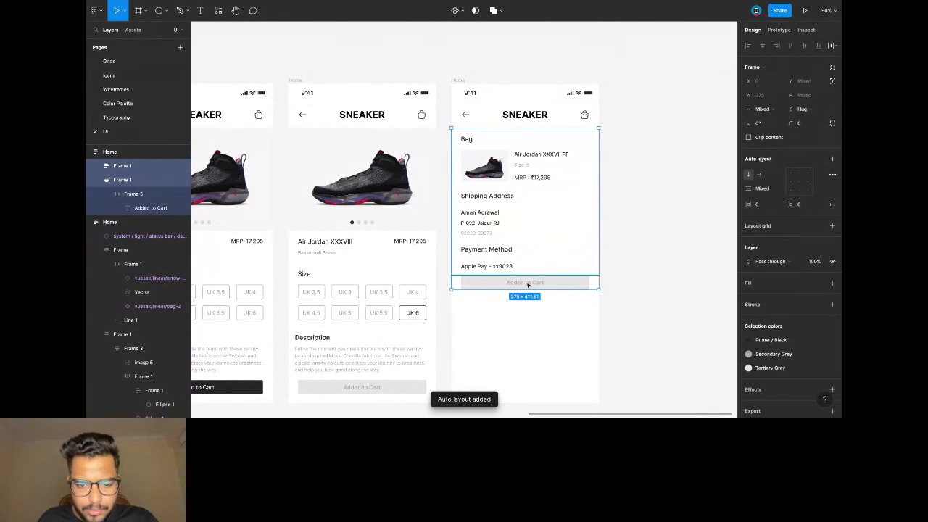
pyautogui.click(129, 153)
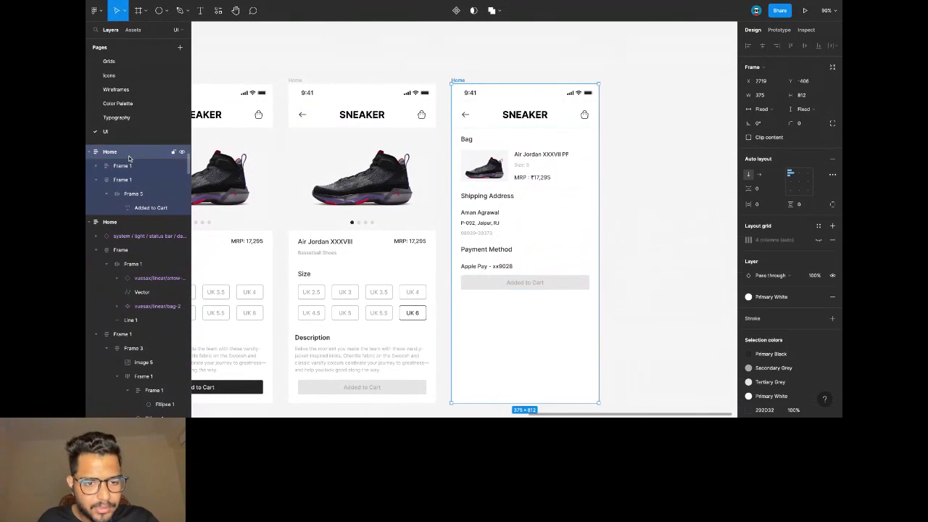
pyautogui.click(549, 188)
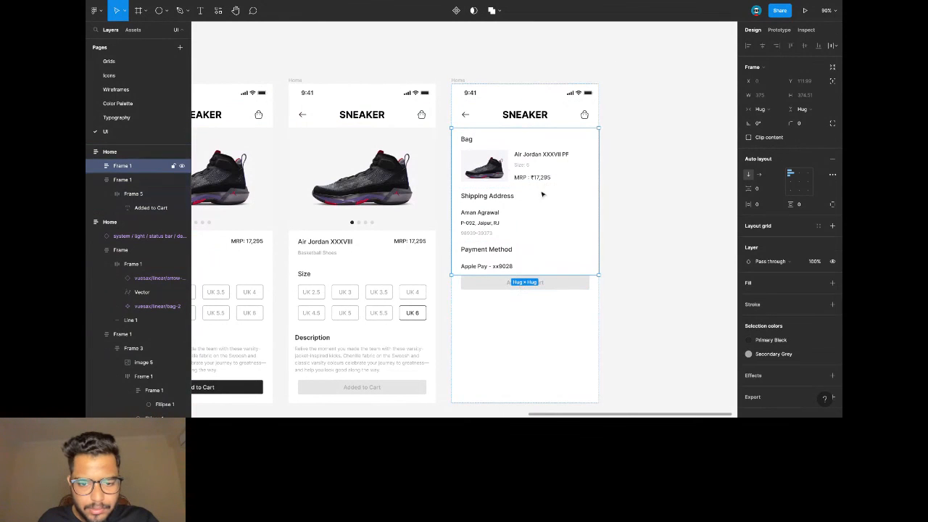
pyautogui.keyDown('shift'); pyautogui.click(517, 284); pyautogui.keyUp('shift')
pyautogui.hotkey('shift', 'a')
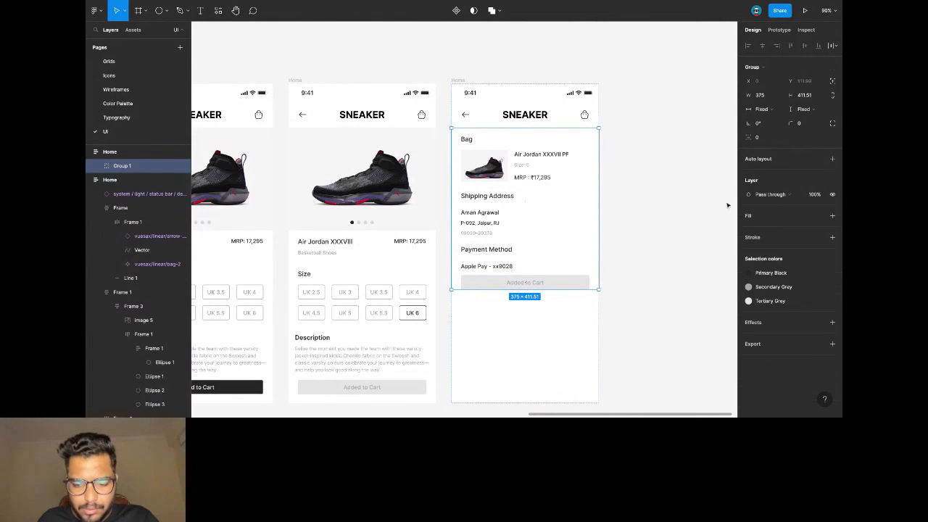
pyautogui.click(832, 175)
pyautogui.click(713, 249)
pyautogui.click(702, 262)
# Make the stack fill the screen height and give the Added to Cart block 24 vertical padding.
pyautogui.scroll(-1, 561, 277)
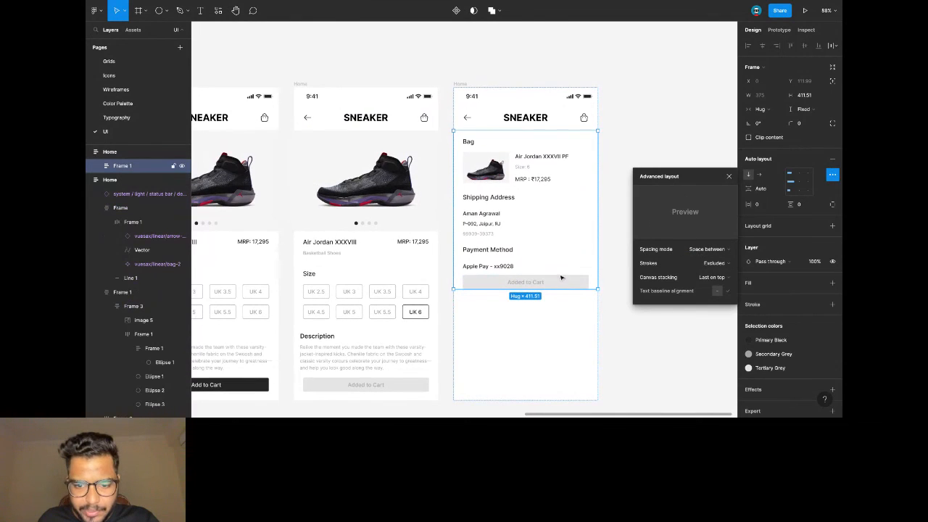
pyautogui.click(806, 109)
pyautogui.click(783, 132)
pyautogui.scroll(-2, 659, 142)
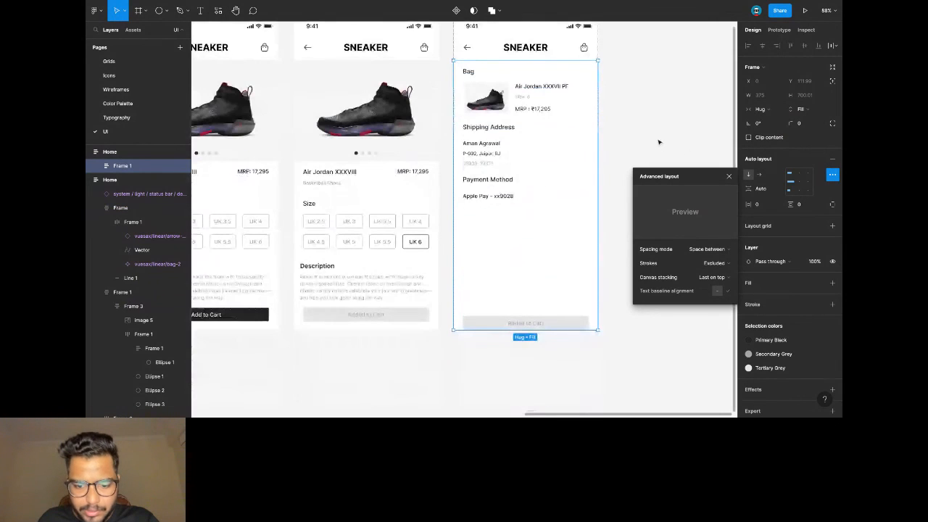
pyautogui.click(548, 319)
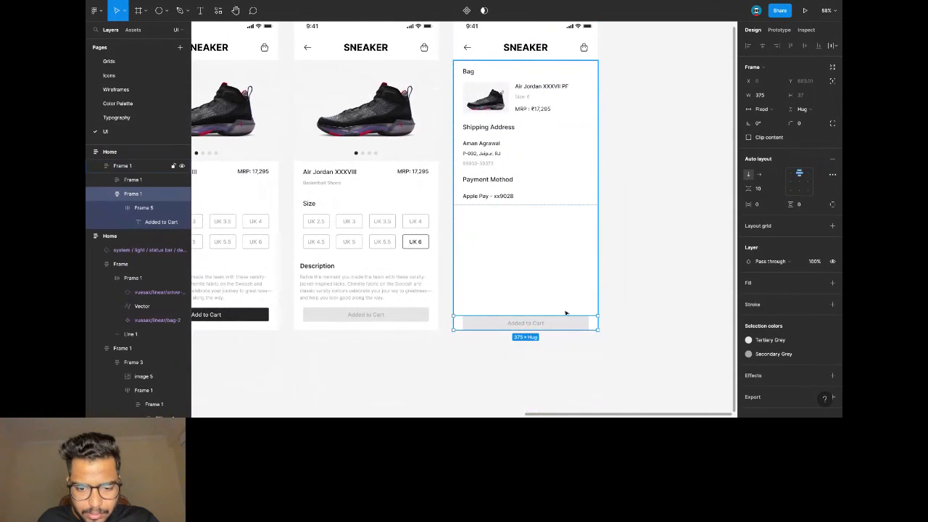
pyautogui.click(800, 206)
pyautogui.write('32')
pyautogui.press('Return')
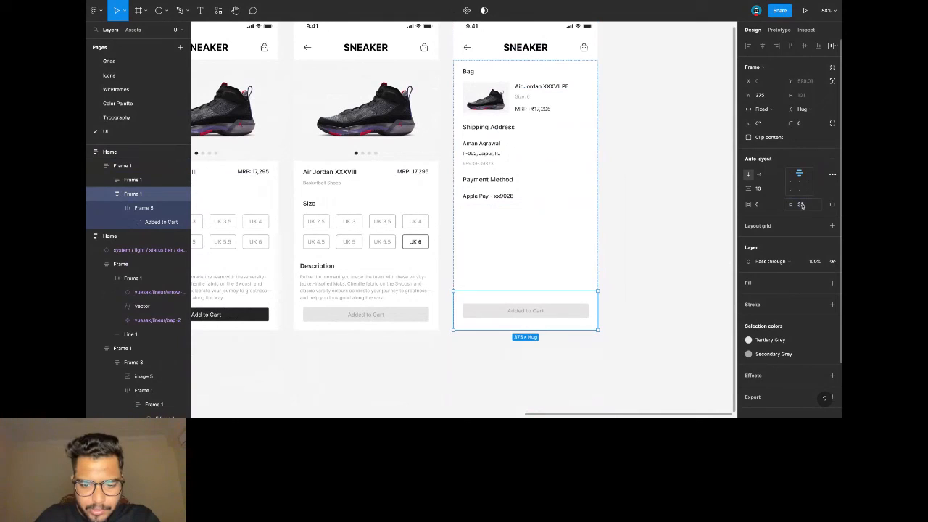
pyautogui.click(801, 206)
pyautogui.write('24')
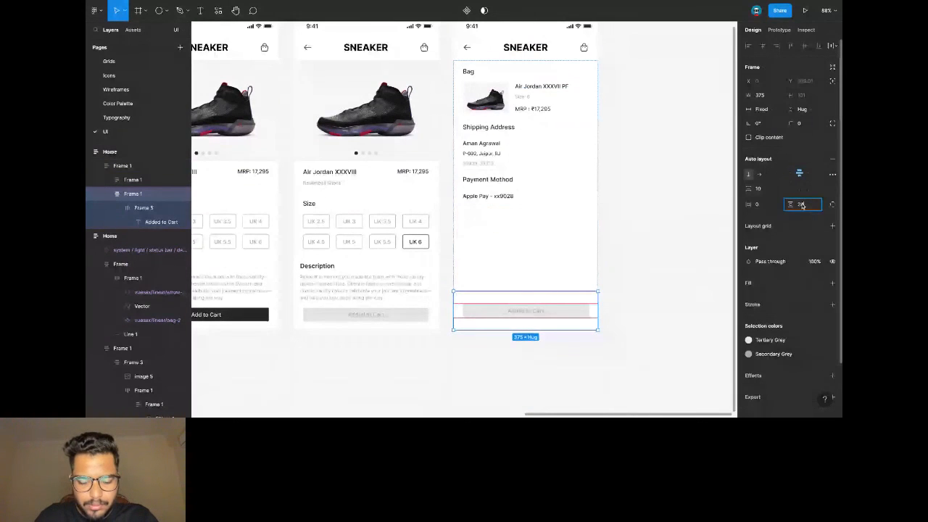
pyautogui.press('Return')
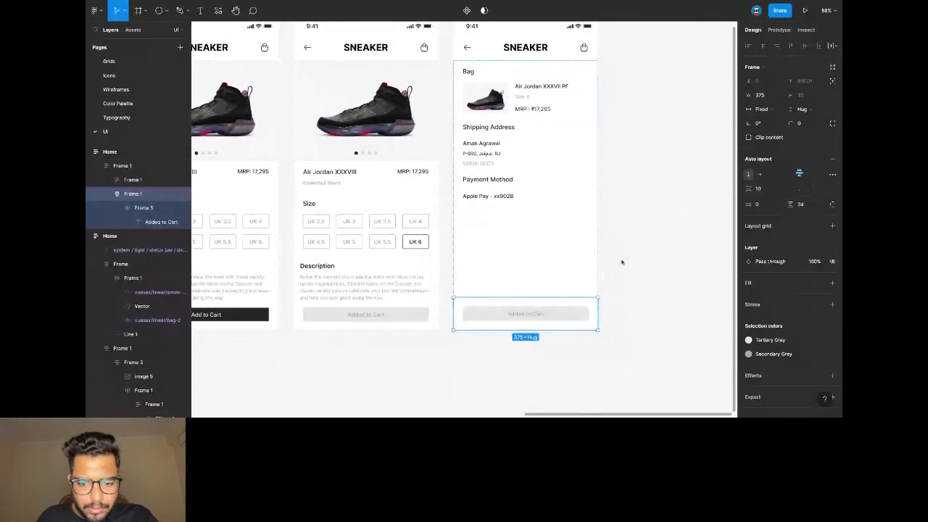
# Fill the button with Primary Black and give it a White outline.
pyautogui.click(554, 316)
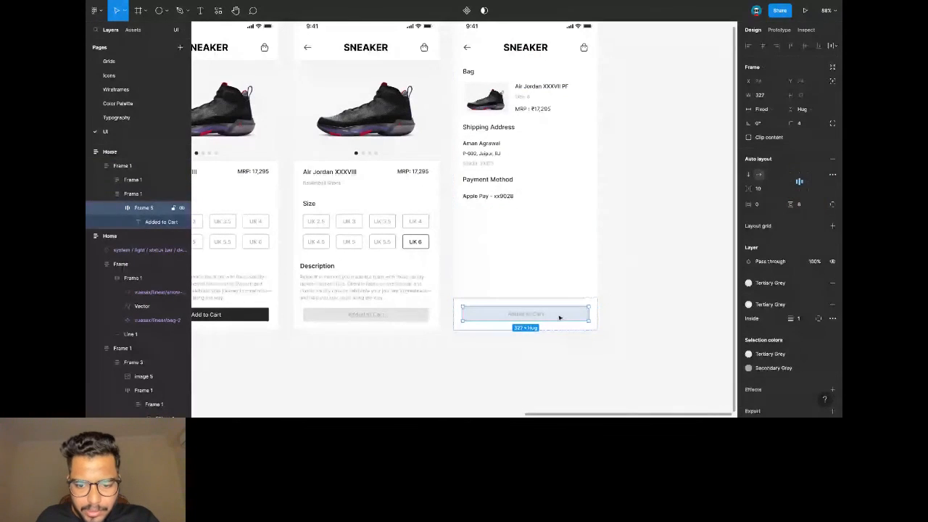
pyautogui.click(788, 283)
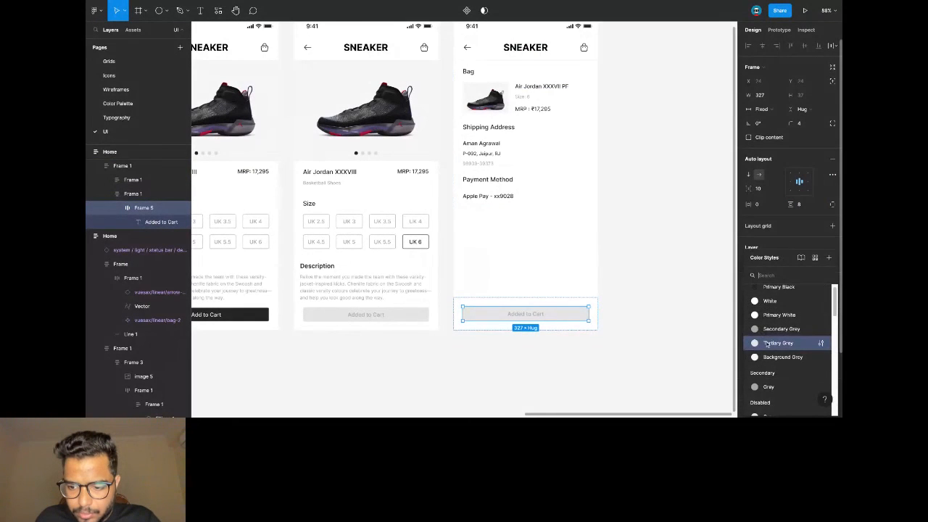
pyautogui.click(780, 297)
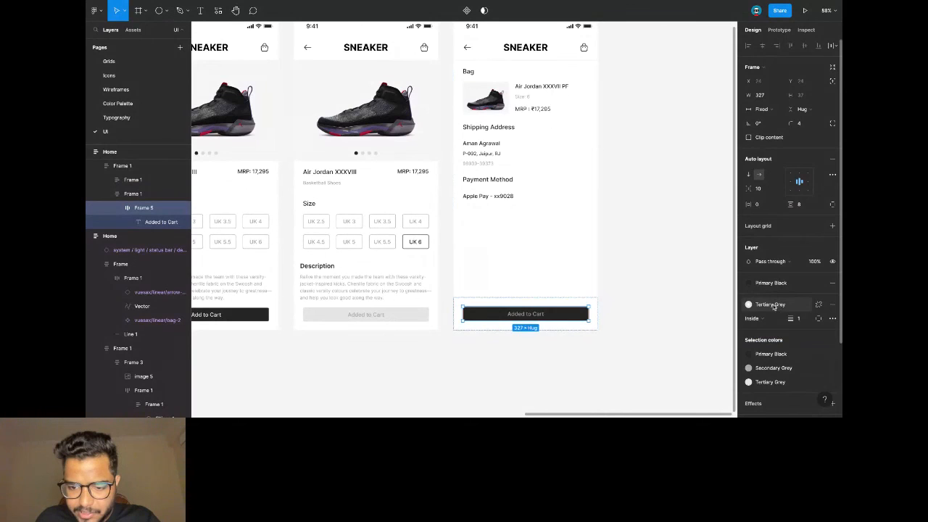
pyautogui.click(769, 305)
pyautogui.click(775, 330)
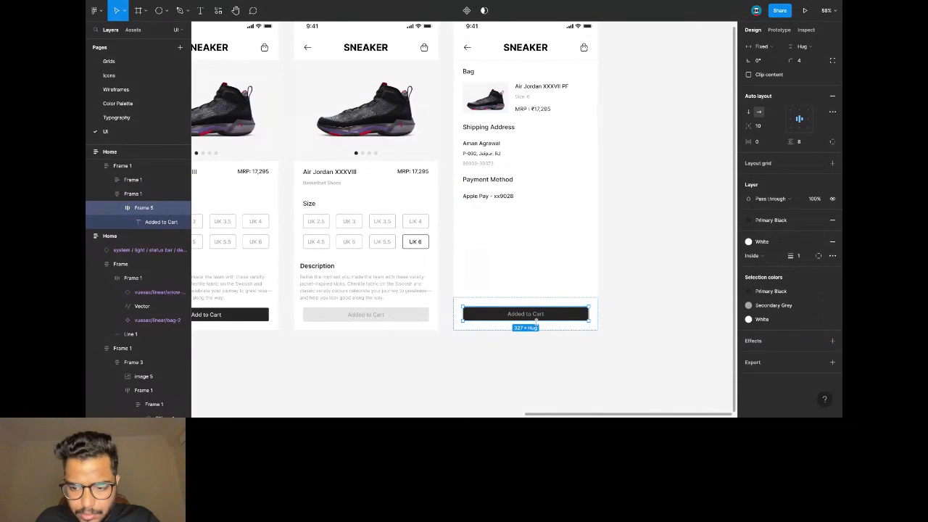
# Relabel the button 'Check out' and make its text White.
pyautogui.doubleClick(532, 314)
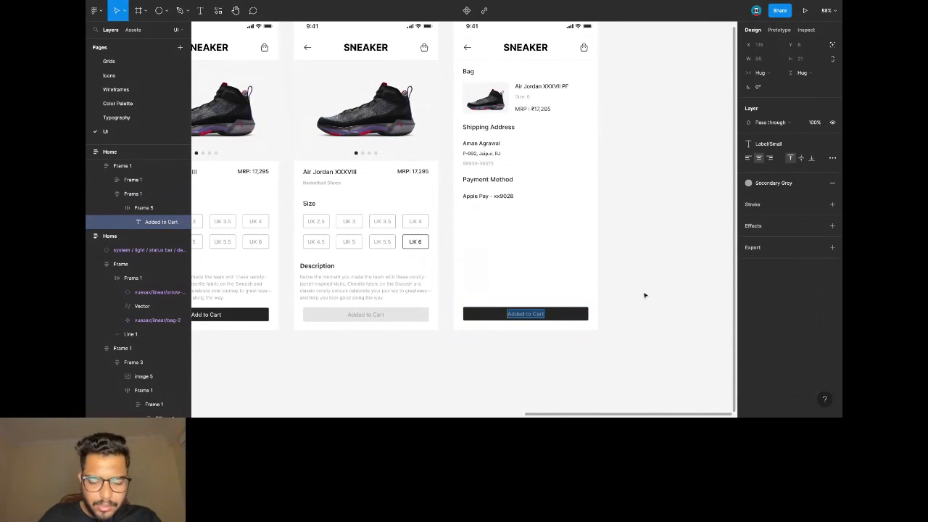
pyautogui.write('Check out')
pyautogui.press('Escape')
pyautogui.click(771, 183)
pyautogui.click(768, 249)
pyautogui.click(654, 259)
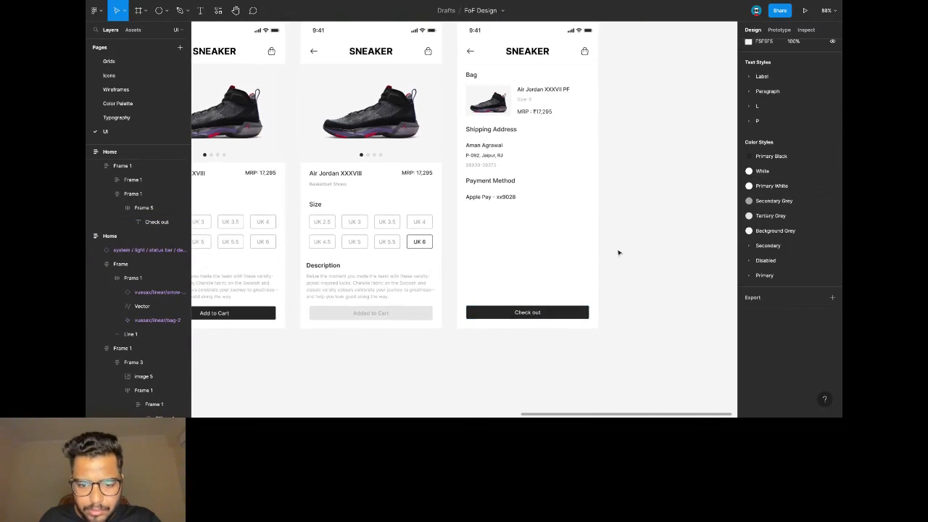
pyautogui.scroll(-3, 618, 252)
pyautogui.hscroll(1, 617, 253)
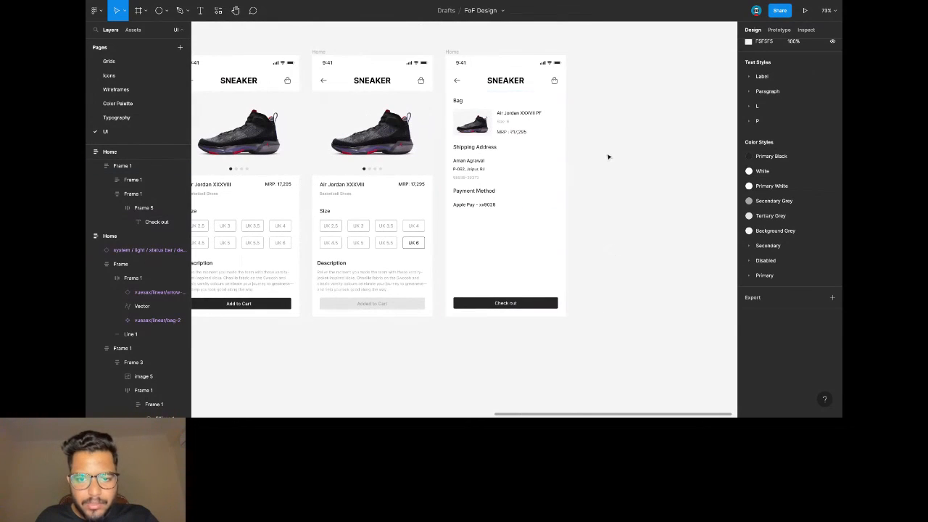
# Copy the checkout screen frame and paste a duplicate beside it.
pyautogui.hscroll(2, 592, 159)
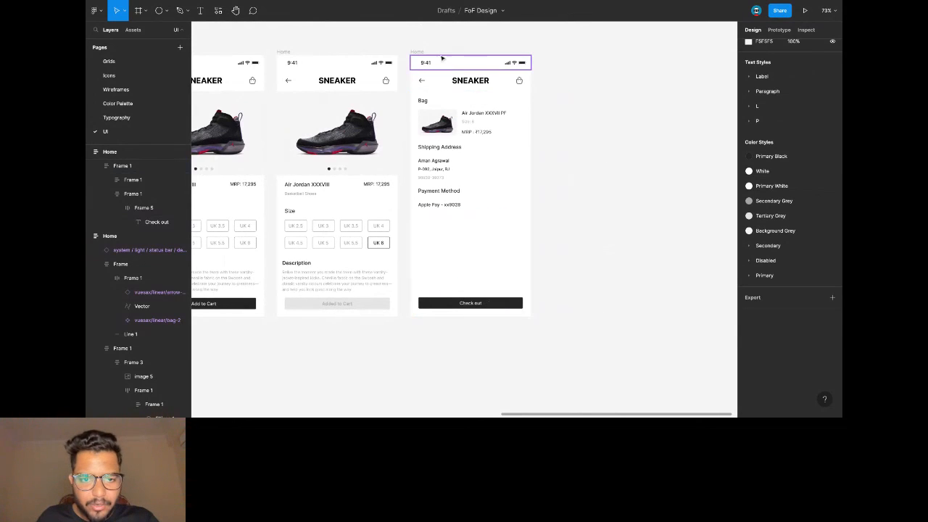
pyautogui.click(418, 55)
pyautogui.hotkey('ctrl', 'c')
pyautogui.hotkey('ctrl', 'v')
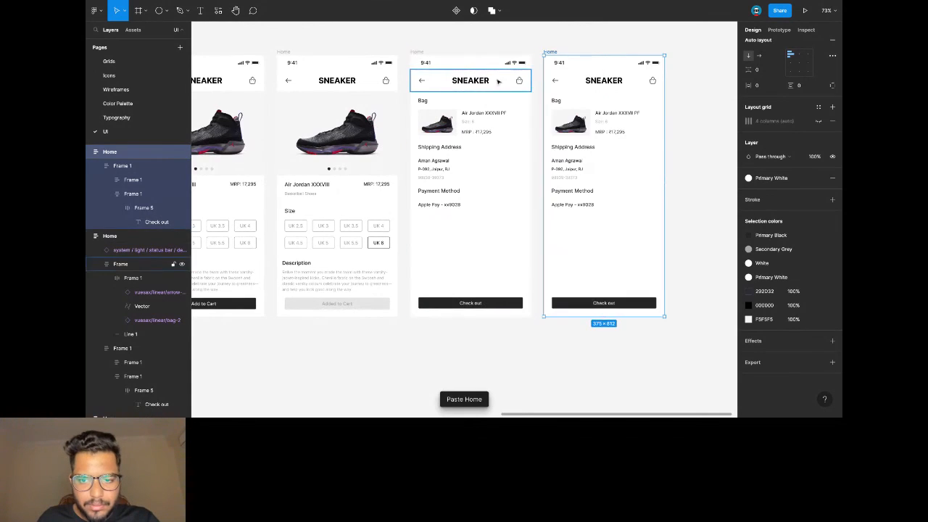
pyautogui.hscroll(4, 596, 100)
pyautogui.click(596, 99)
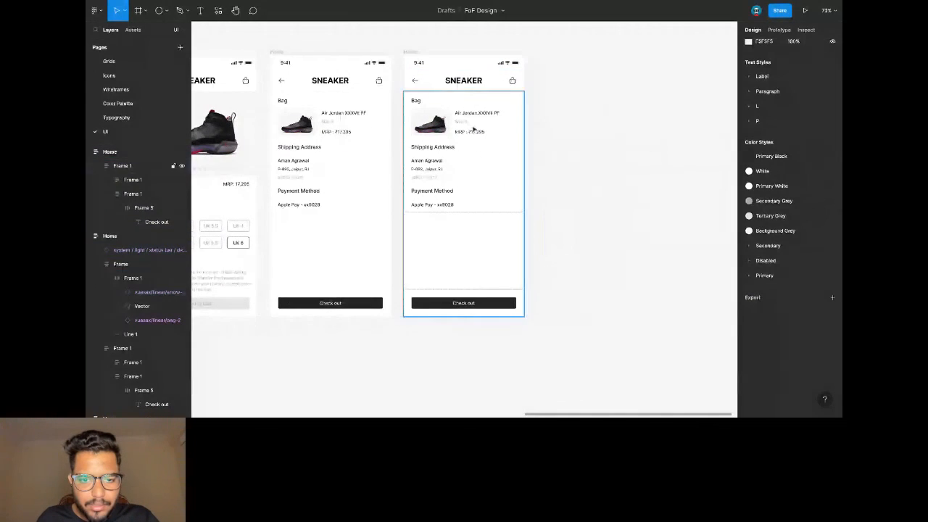
pyautogui.click(104, 13)
# Launch the LottieFiles plugin from the canvas Plugins menu, then close it.
pyautogui.click(551, 71)
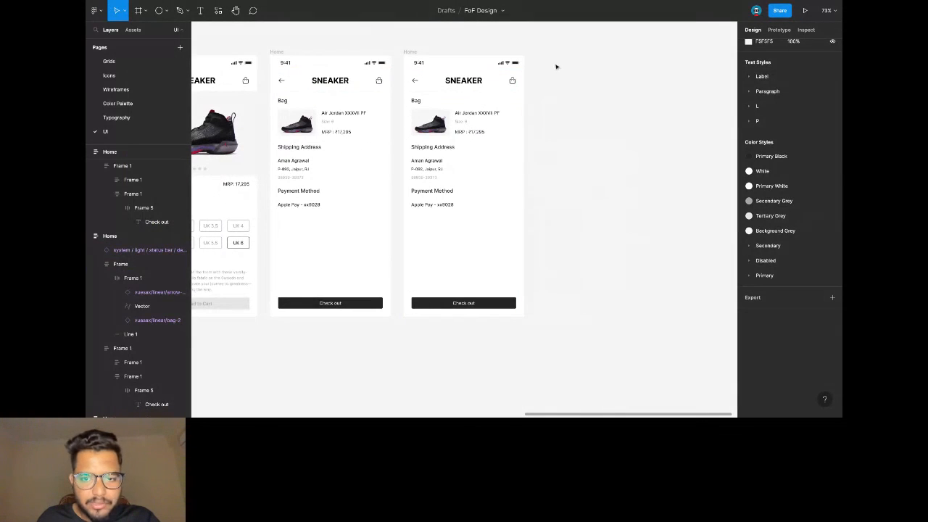
pyautogui.rightClick(556, 67)
pyautogui.moveTo(594, 138)
pyautogui.moveTo(678, 142)
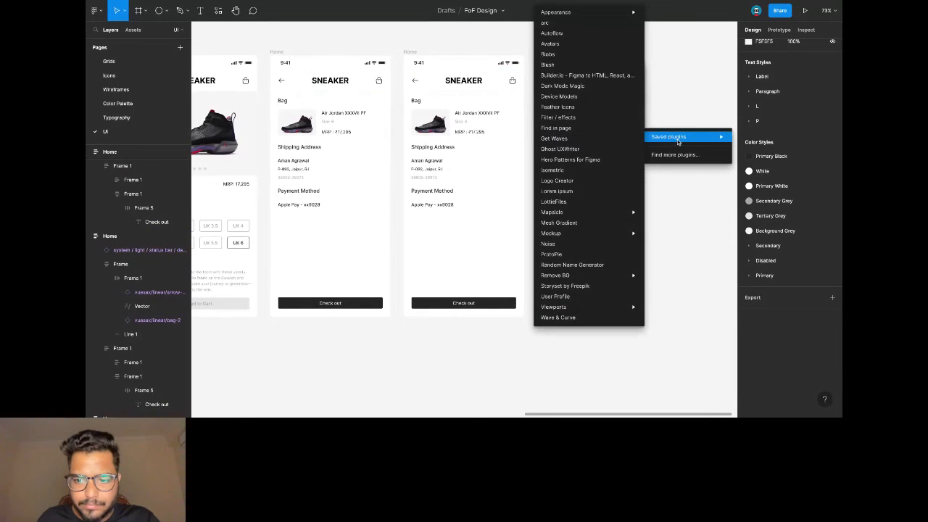
pyautogui.click(579, 202)
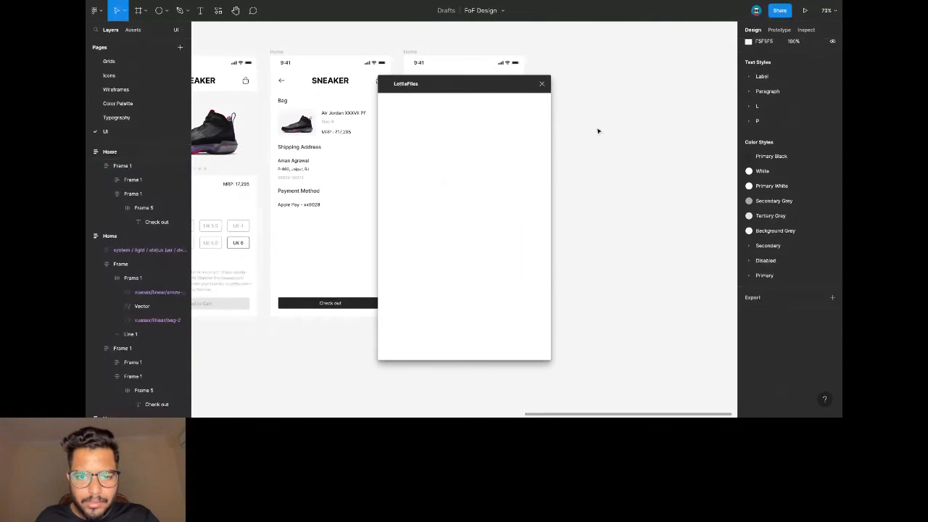
pyautogui.moveTo(479, 89); pyautogui.dragTo(547, 84)
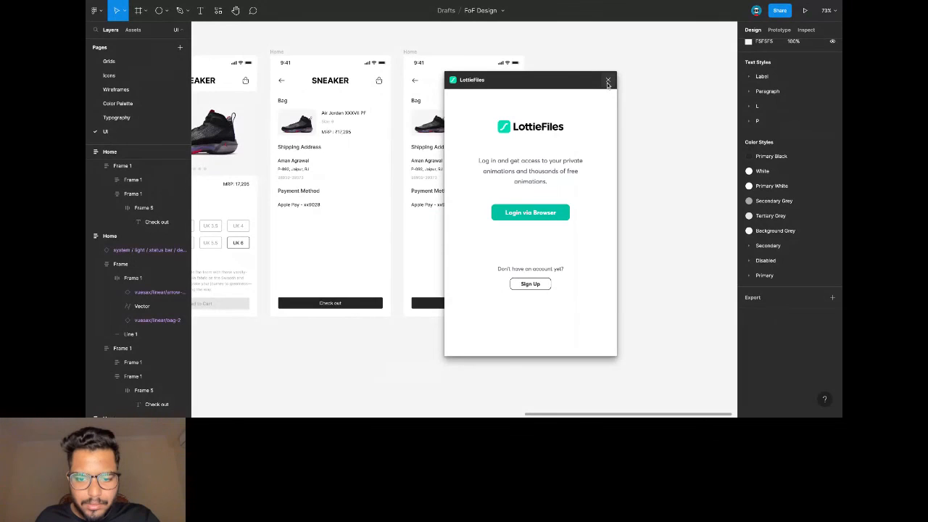
pyautogui.click(607, 82)
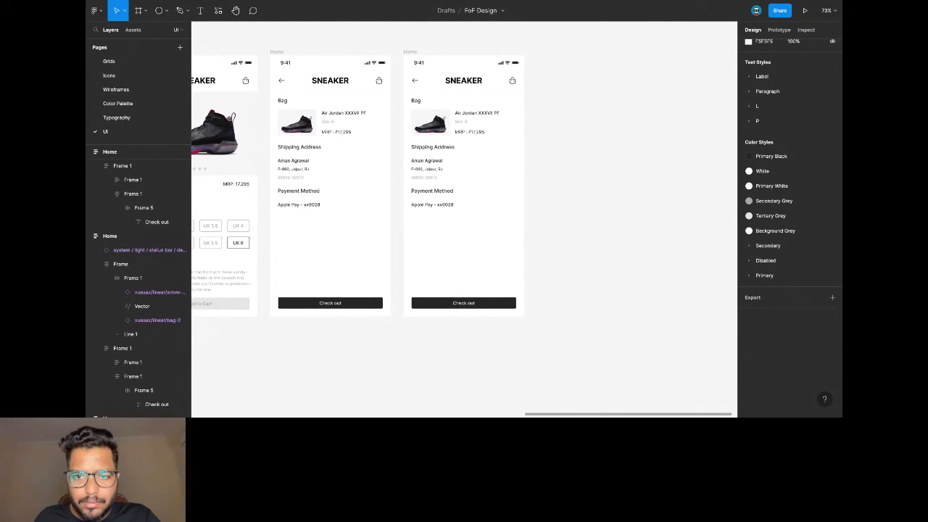
# Paste the 300×300 GIF rectangle into the third SNEAKER screen and move it up the layout.
pyautogui.click(457, 115)
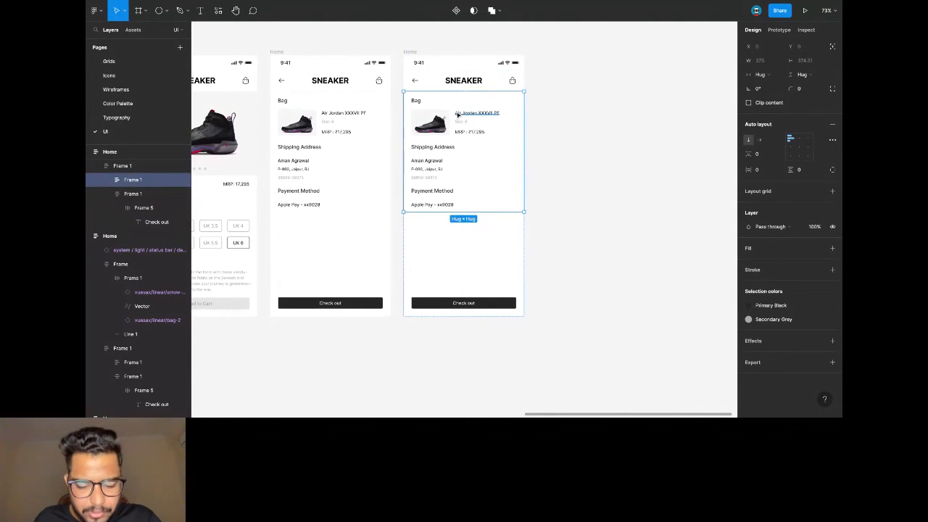
pyautogui.hotkey('ctrl', 'v')
pyautogui.click(437, 128)
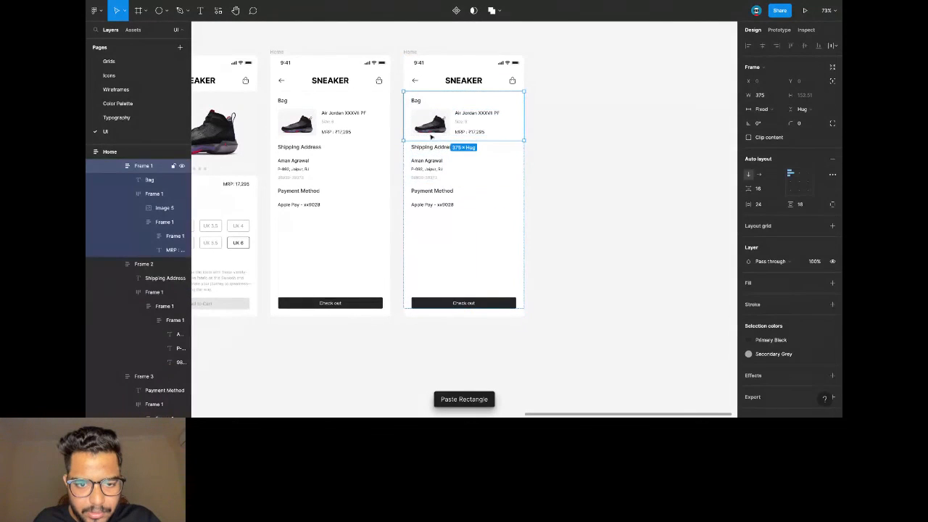
pyautogui.click(434, 221)
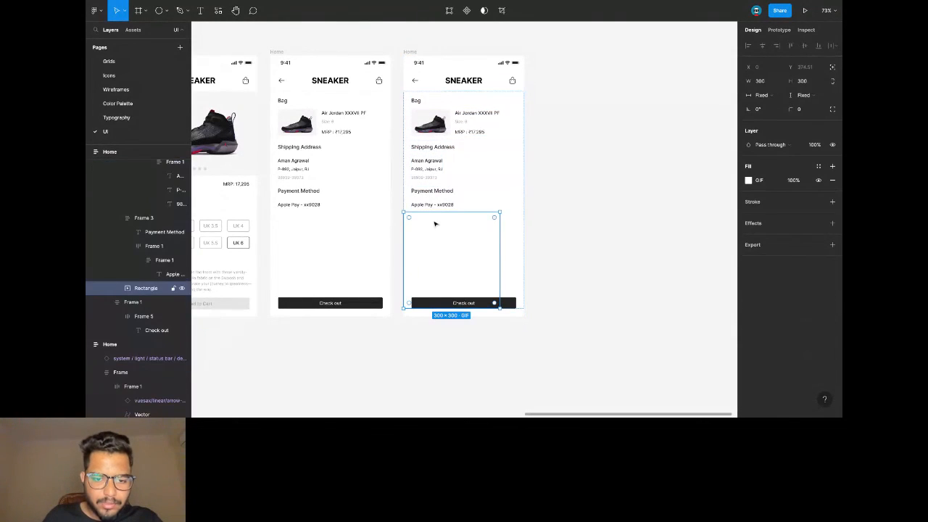
pyautogui.press('Up')
pyautogui.press('Up')
pyautogui.press('Up')
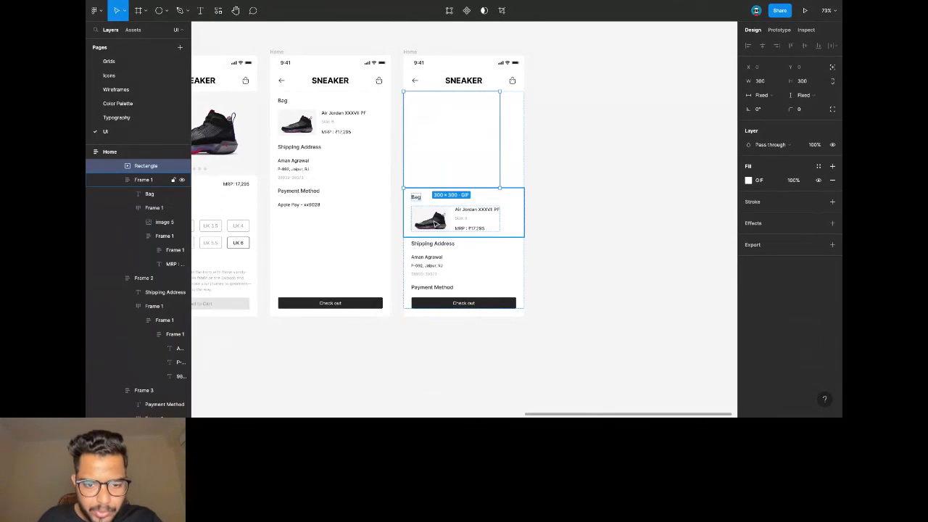
# Delete the Bag and Shipping Address sections and centre the Payment Method contents.
pyautogui.click(434, 223)
pyautogui.keyDown('shift'); pyautogui.click(439, 267); pyautogui.keyUp('shift')
pyautogui.press('Delete')
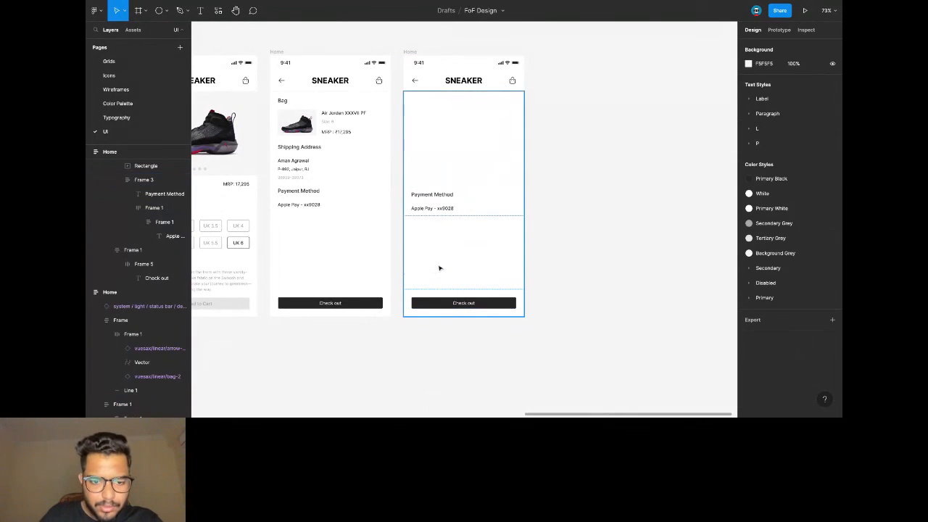
pyautogui.click(449, 207)
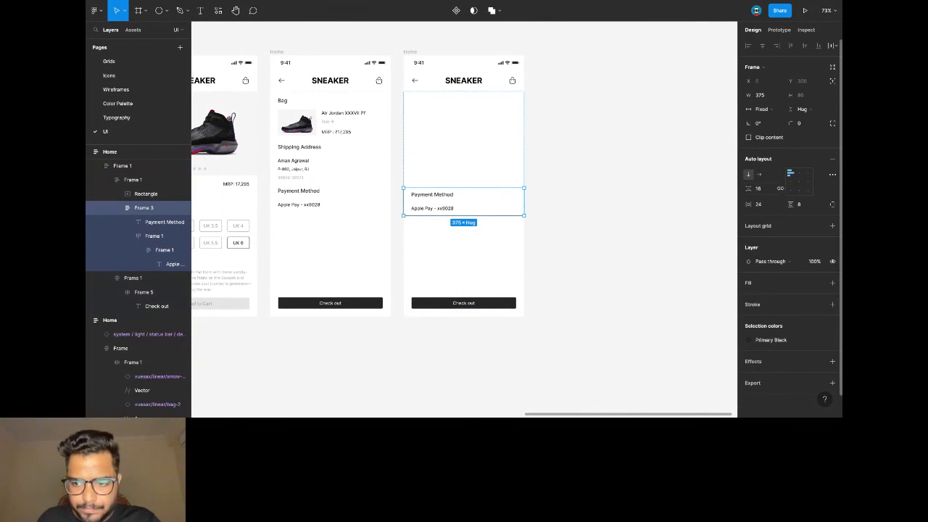
pyautogui.click(799, 174)
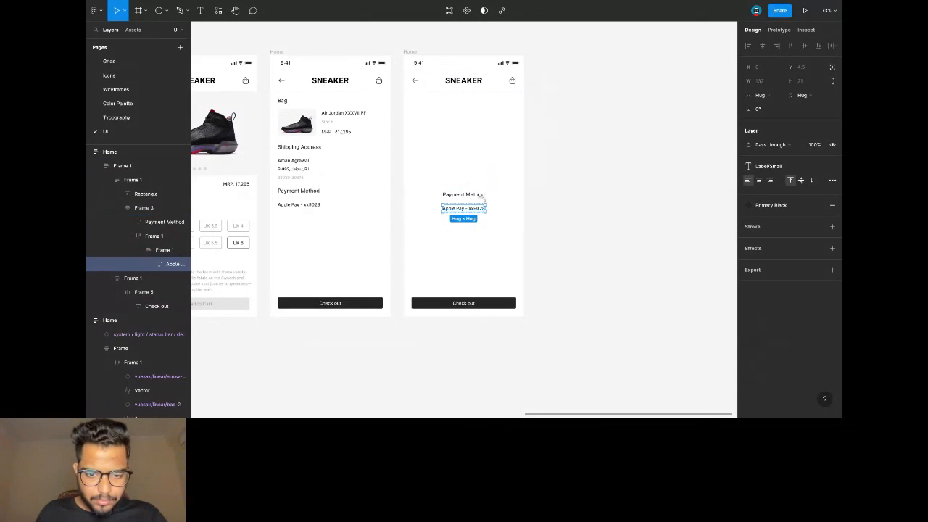
# Retype the heading as 'Order Completed!' and the subline as 'Your order was successful!'.
pyautogui.click(477, 195)
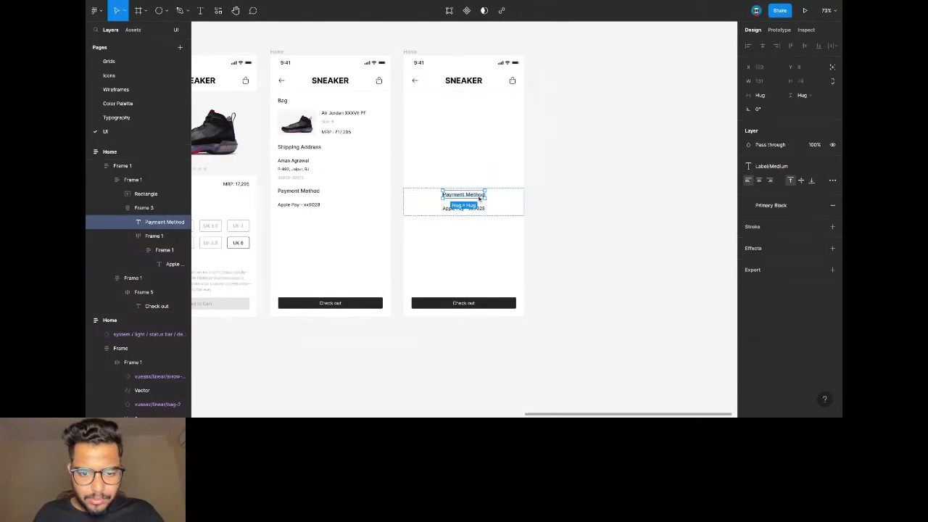
pyautogui.doubleClick(471, 196)
pyautogui.write('Order cO')
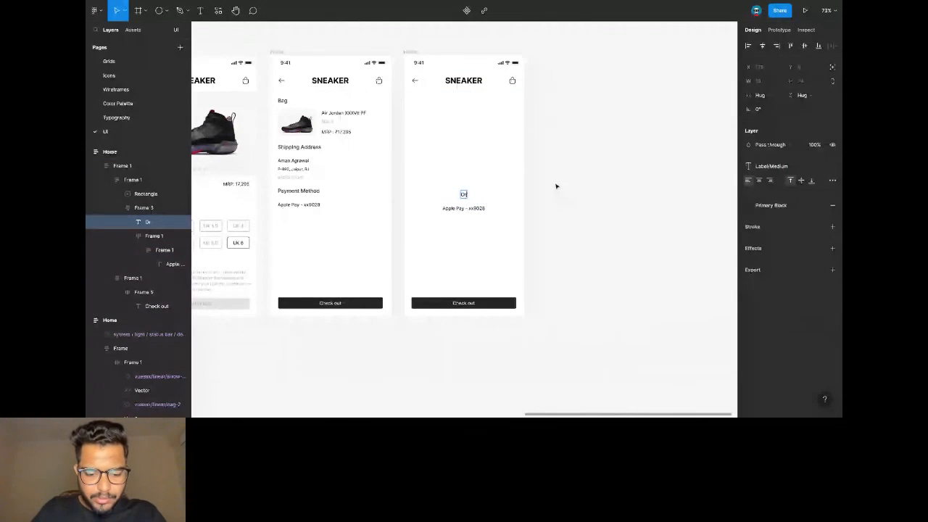
pyautogui.press('BackSpace')
pyautogui.press('BackSpace')
pyautogui.write('Completed!')
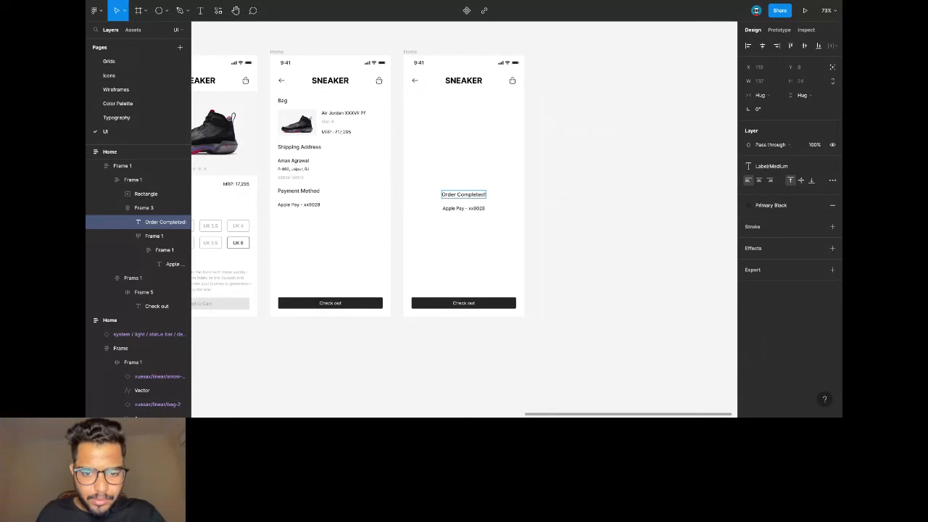
pyautogui.doubleClick(480, 209)
pyautogui.write('Your order')
pyautogui.write(' was a')
pyautogui.write('ucce')
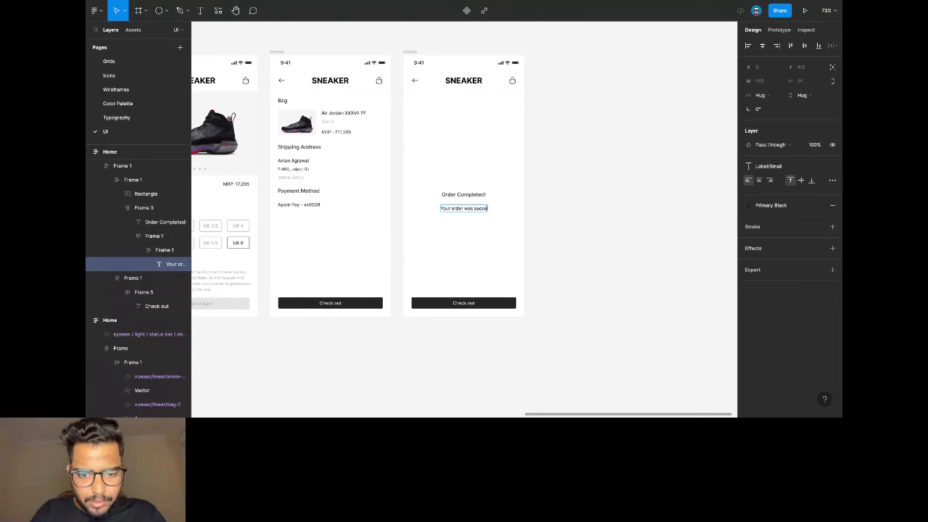
pyautogui.write('ssful!')
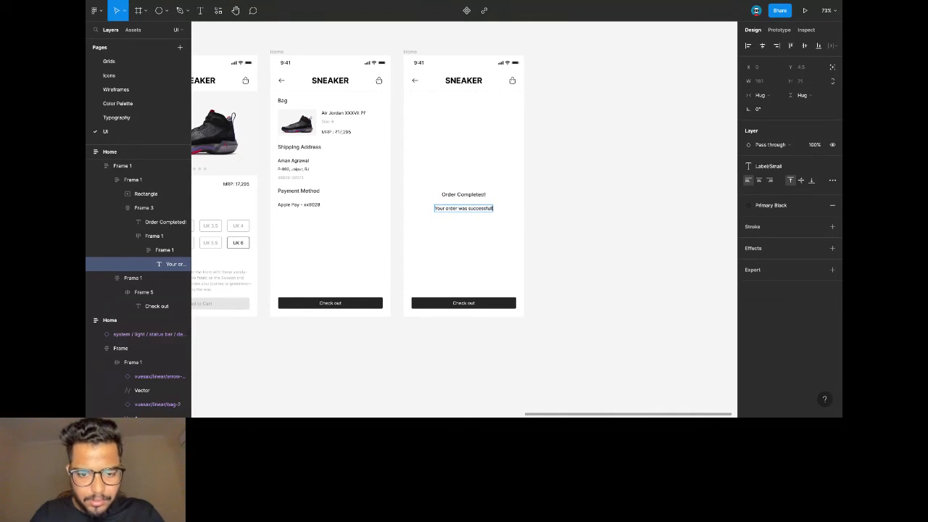
# Apply Label/Large to the Order Completed! heading and keep the subtitle Primary Black.
pyautogui.press('Escape')
pyautogui.scroll(2, 484, 203)
pyautogui.click(479, 194)
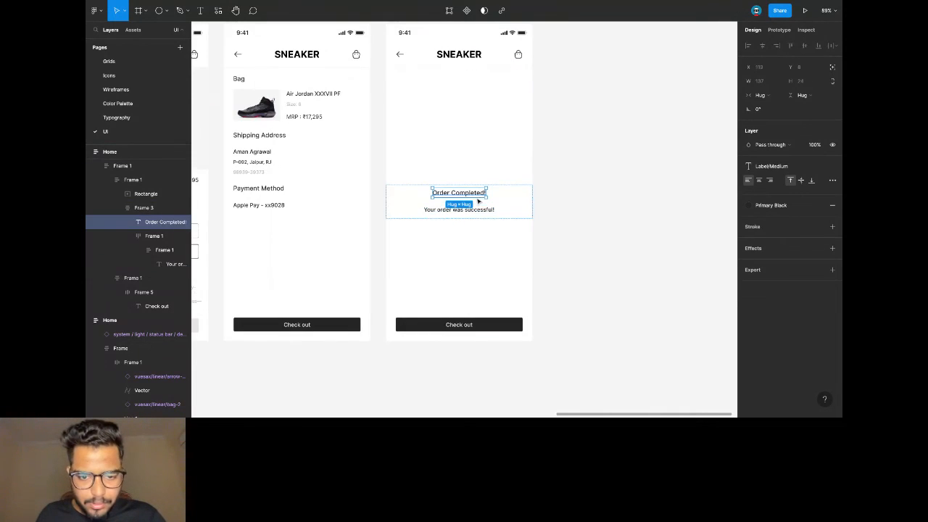
pyautogui.click(770, 166)
pyautogui.click(787, 236)
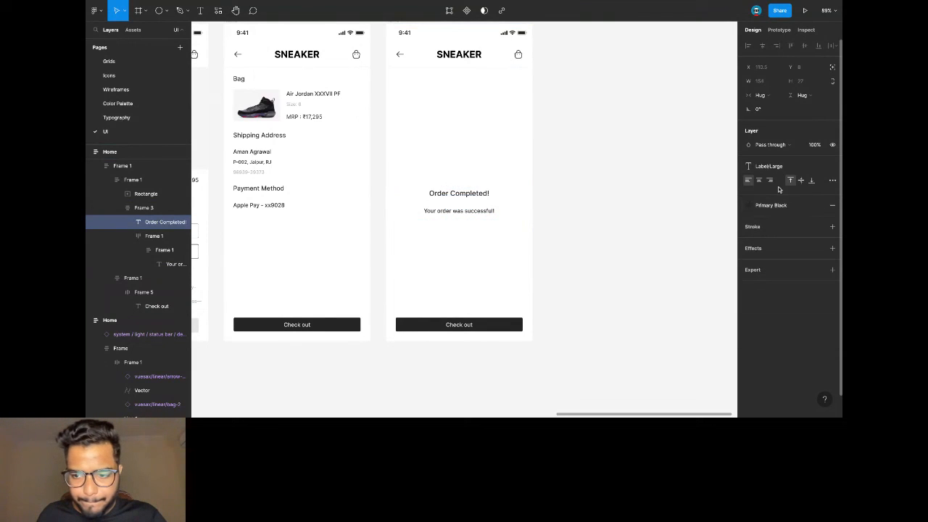
pyautogui.click(488, 211)
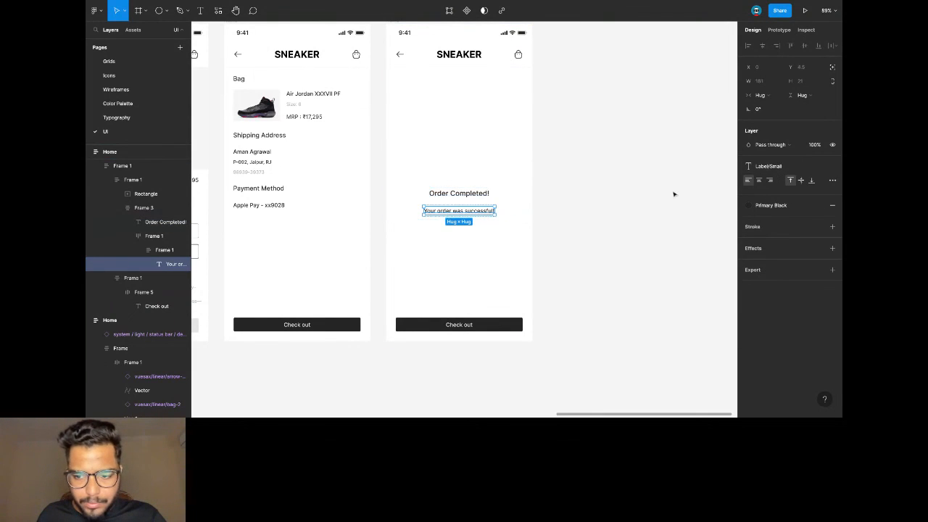
pyautogui.click(771, 206)
pyautogui.click(773, 303)
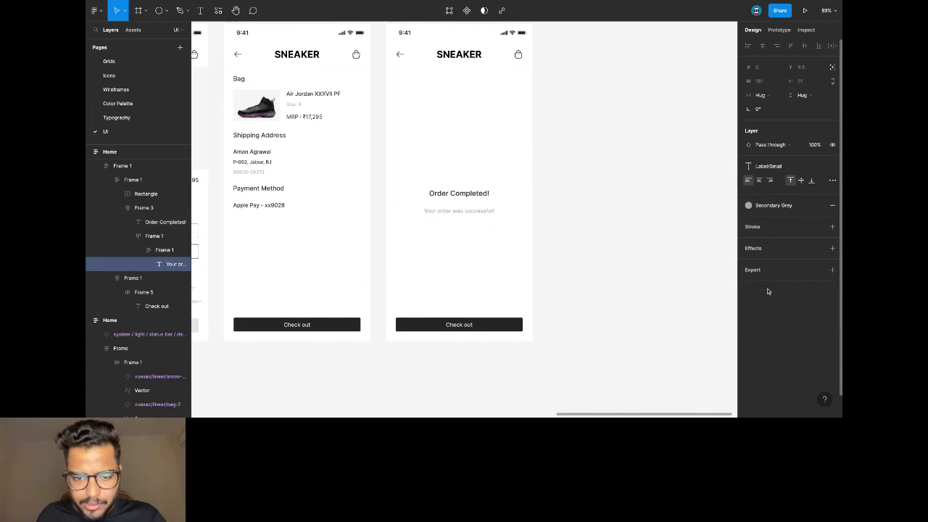
pyautogui.click(772, 205)
pyautogui.click(775, 258)
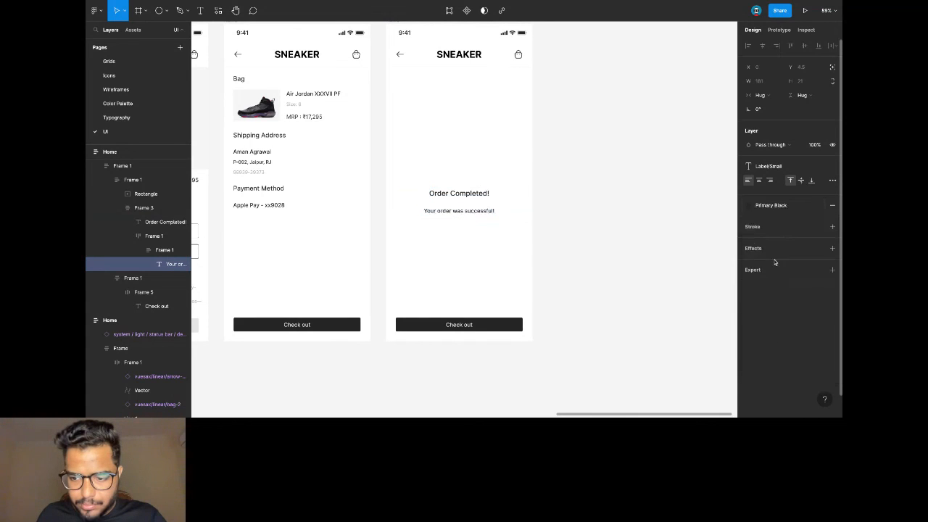
pyautogui.click(583, 216)
# Relabel the button 'Continue Shopping' and select the SNEAKER header.
pyautogui.keyDown('ctrl'); pyautogui.click(459, 324); pyautogui.keyUp('ctrl')
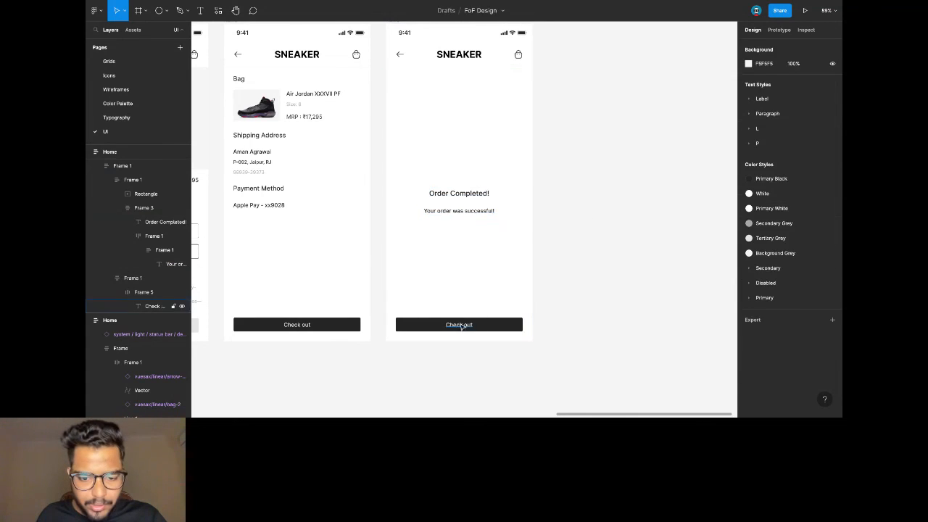
pyautogui.write('Continue Shopping')
pyautogui.press('Escape')
pyautogui.click(600, 195)
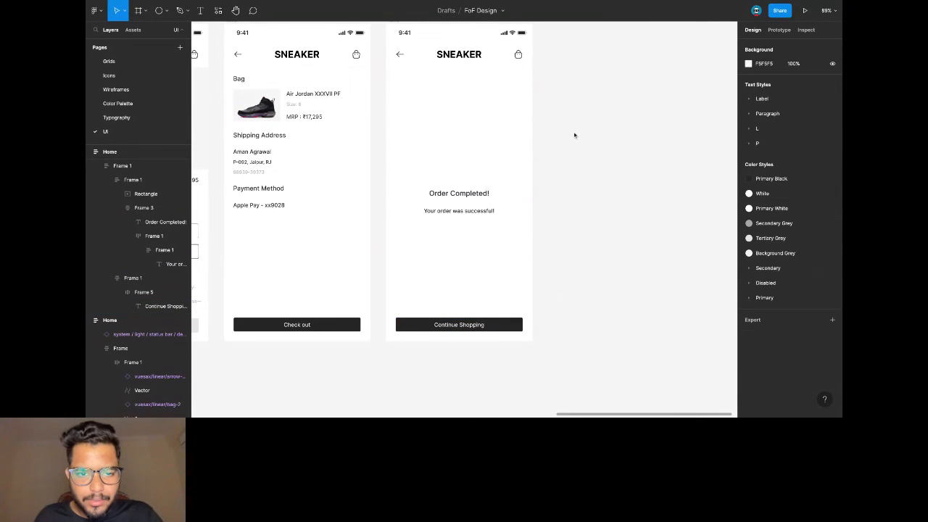
pyautogui.click(507, 63)
# Delete the SNEAKER header and stretch the content frame to full screen width and down to the button.
pyautogui.press('Delete')
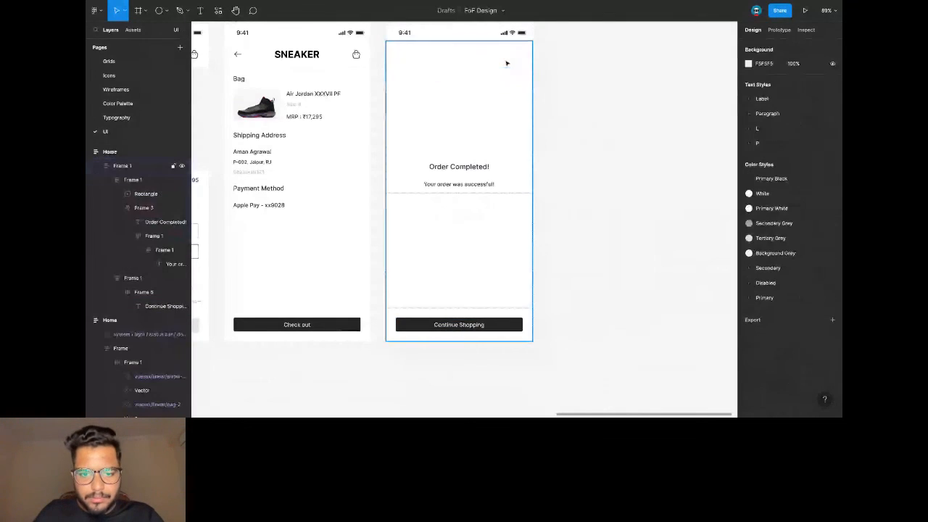
pyautogui.click(461, 149)
pyautogui.click(461, 163)
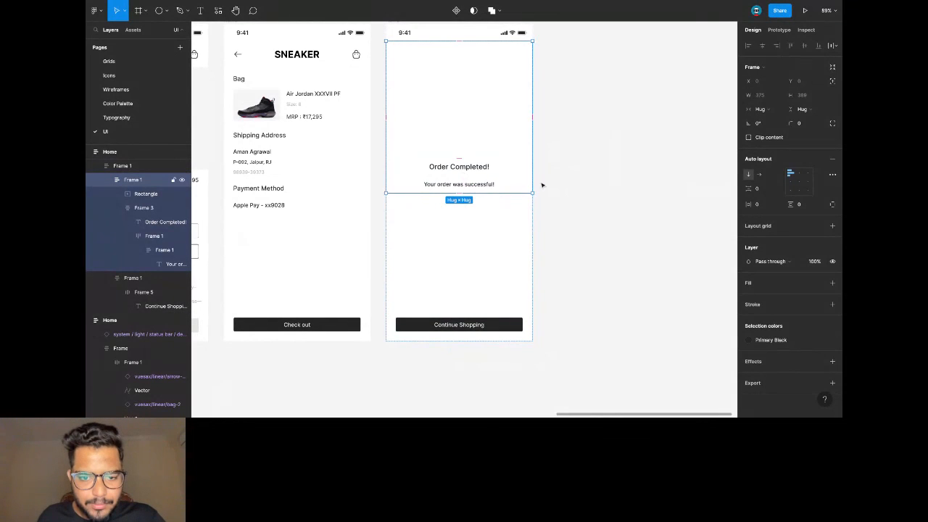
pyautogui.click(760, 108)
pyautogui.click(770, 120)
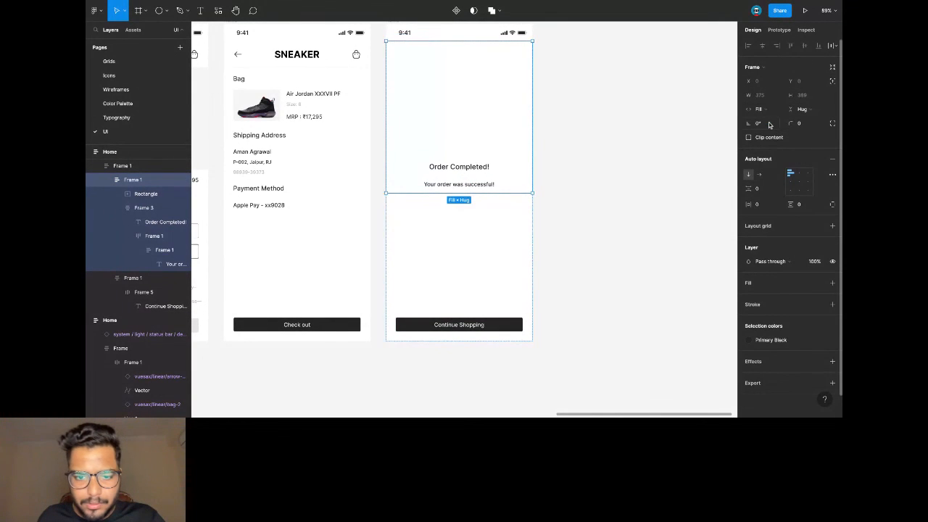
pyautogui.moveTo(477, 193); pyautogui.dragTo(477, 320)
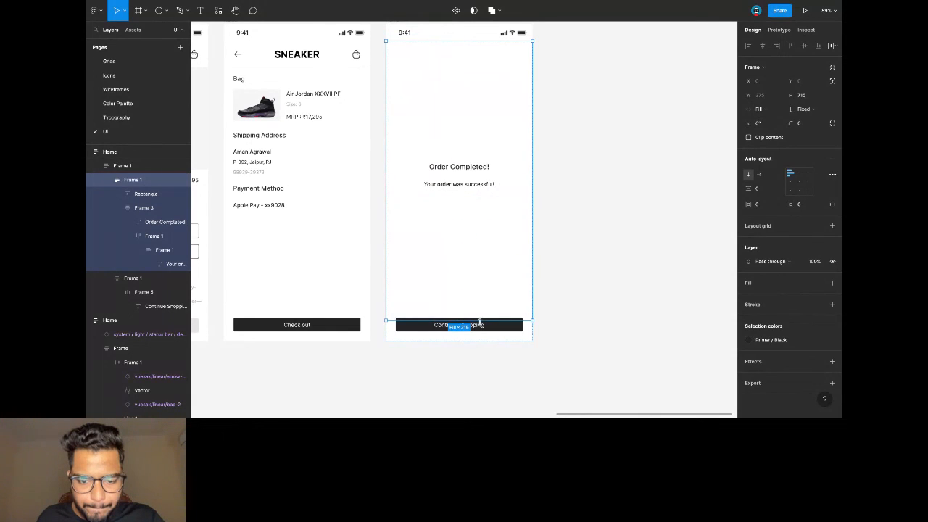
# Centre the Order Completed screen's content vertically within its frame.
pyautogui.click(479, 152)
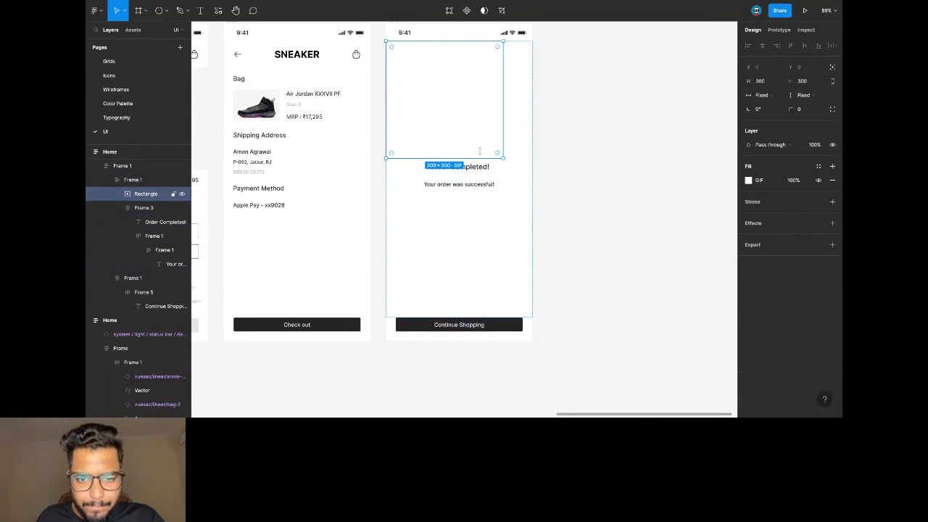
pyautogui.click(525, 141)
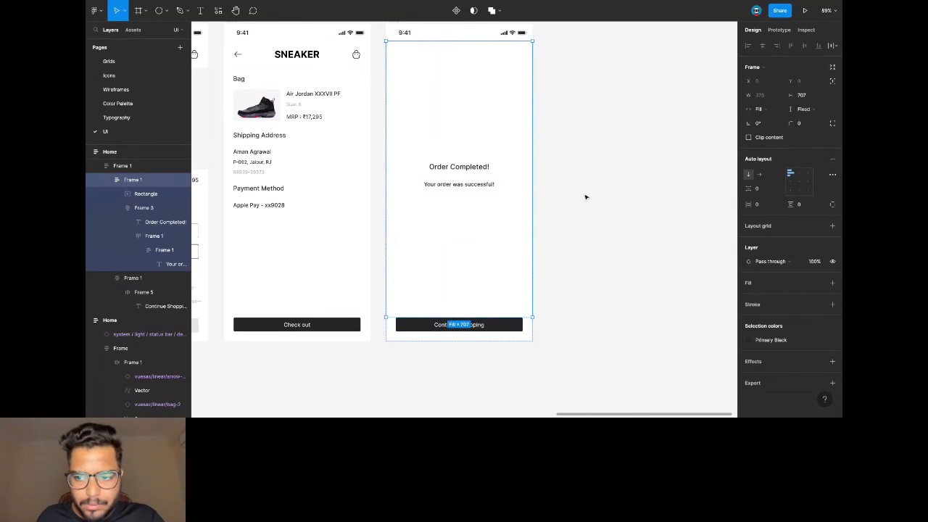
pyautogui.click(467, 108)
pyautogui.click(545, 120)
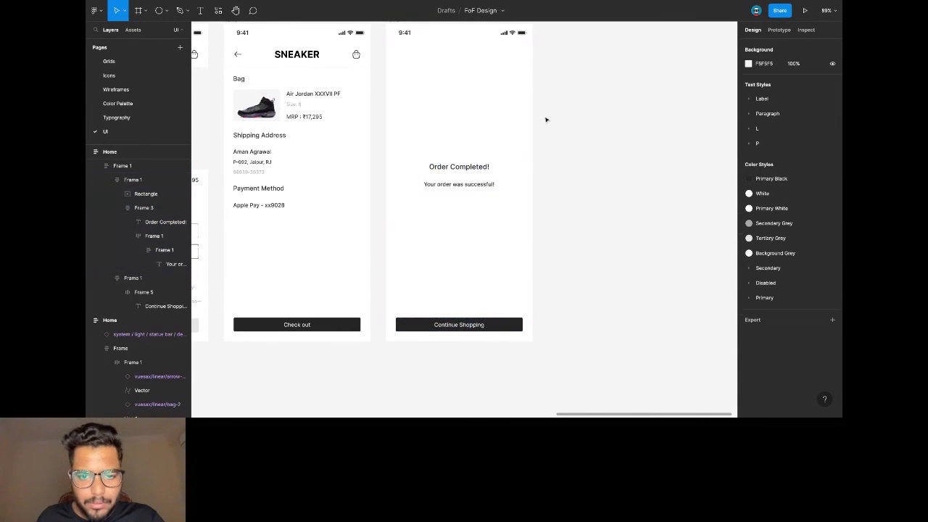
pyautogui.click(447, 126)
pyautogui.click(447, 126)
pyautogui.click(447, 126)
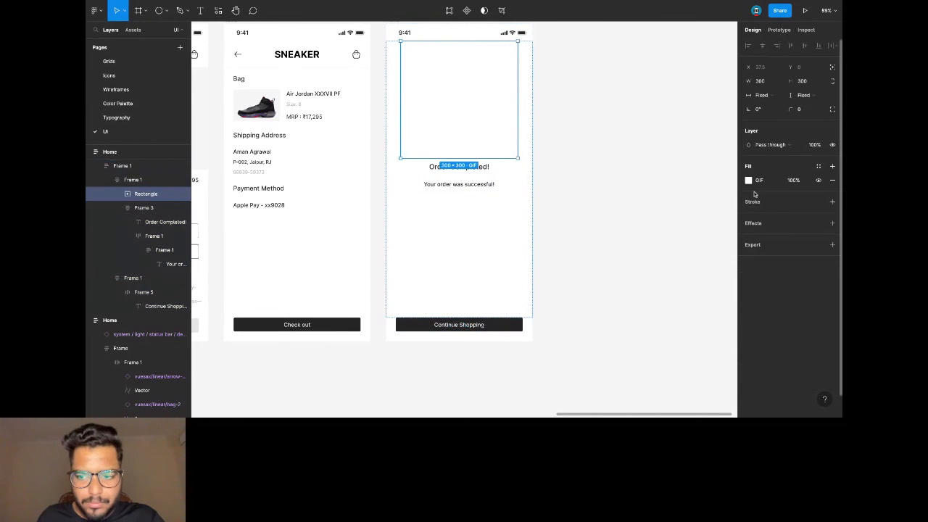
pyautogui.click(503, 215)
pyautogui.click(798, 189)
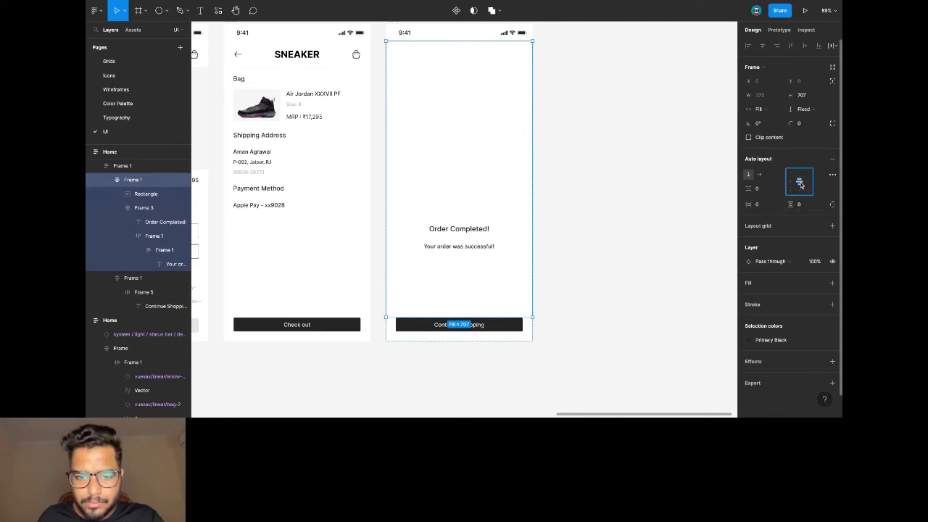
# Shrink the square GIF placeholder to 246 × 246, keeping it centred.
pyautogui.click(473, 245)
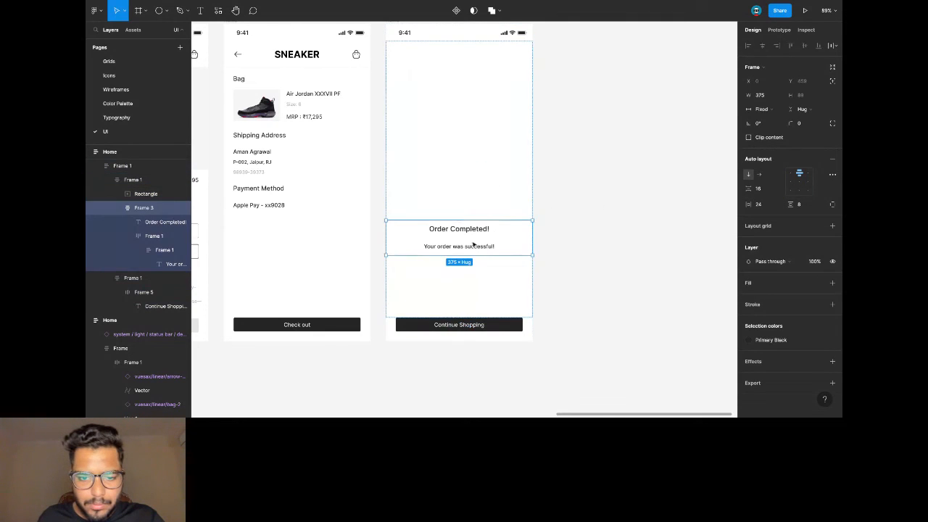
pyautogui.click(476, 203)
pyautogui.moveTo(517, 104); pyautogui.dragTo(516, 102)
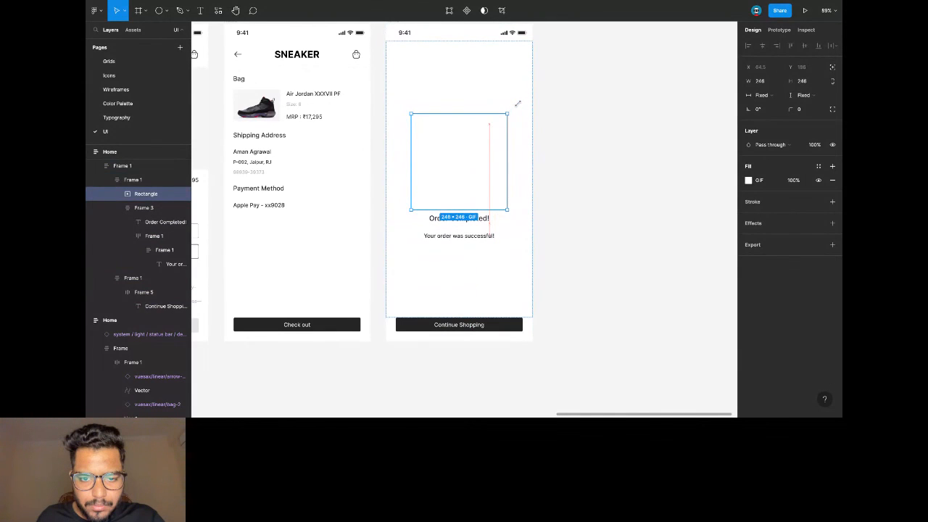
pyautogui.click(559, 126)
# Set the spacing between the heading and message in Frame 3 to 8.
pyautogui.click(521, 168)
pyautogui.click(469, 216)
pyautogui.click(766, 192)
pyautogui.write('8')
pyautogui.press('Return')
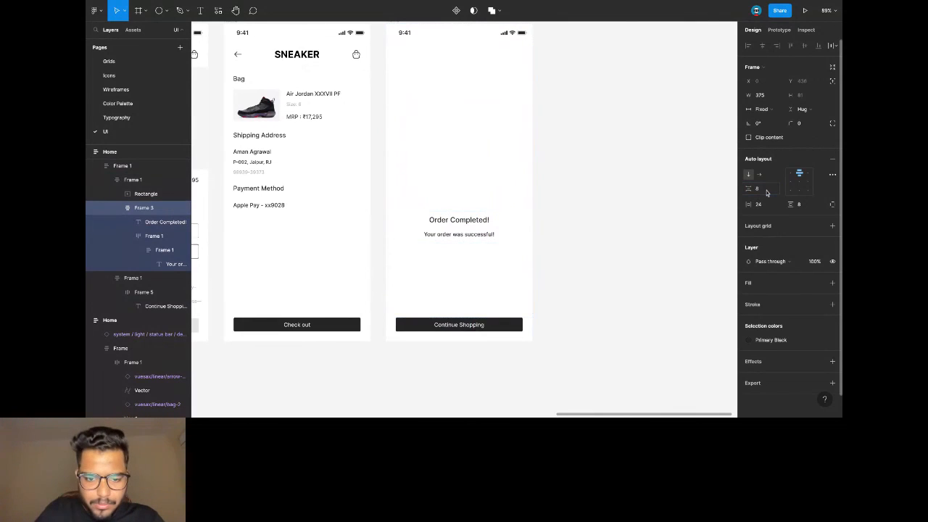
pyautogui.click(633, 174)
pyautogui.scroll(-3, 633, 173)
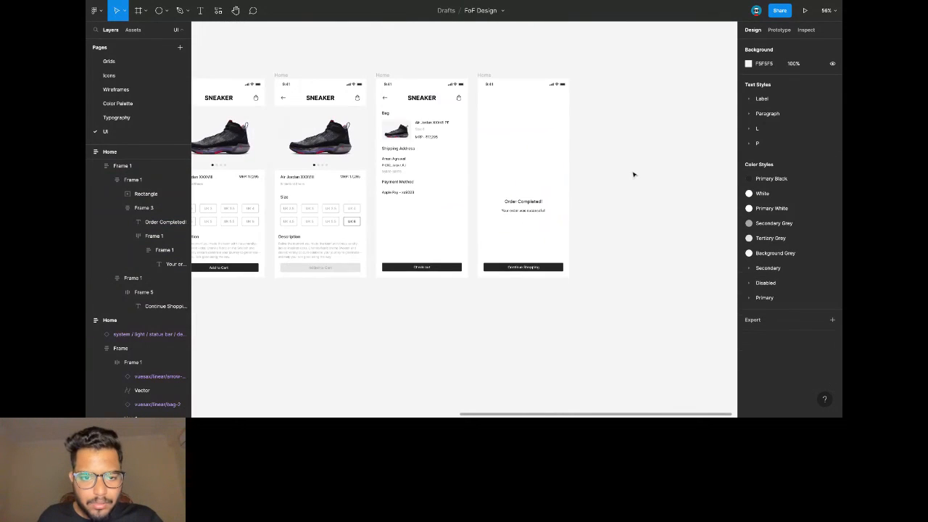
pyautogui.hscroll(-10, 633, 174)
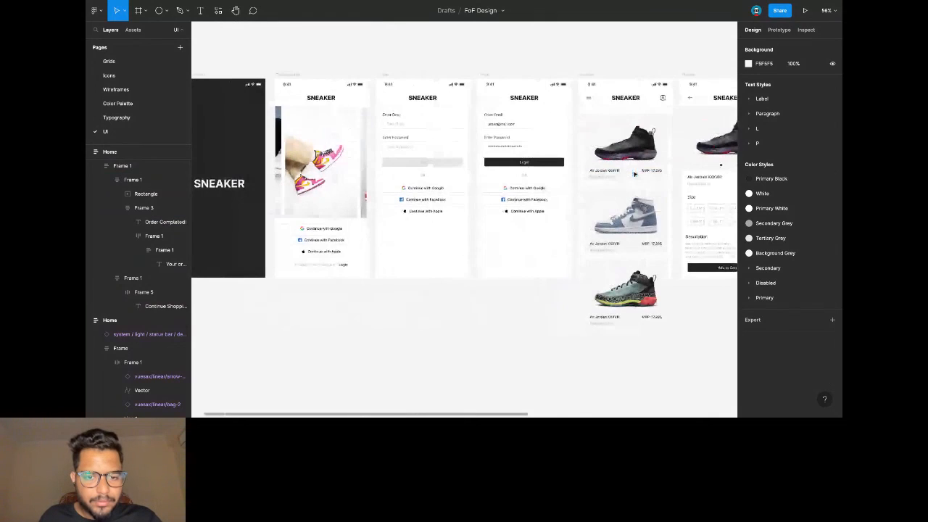
pyautogui.hscroll(-4, 634, 174)
pyautogui.hscroll(3, 635, 174)
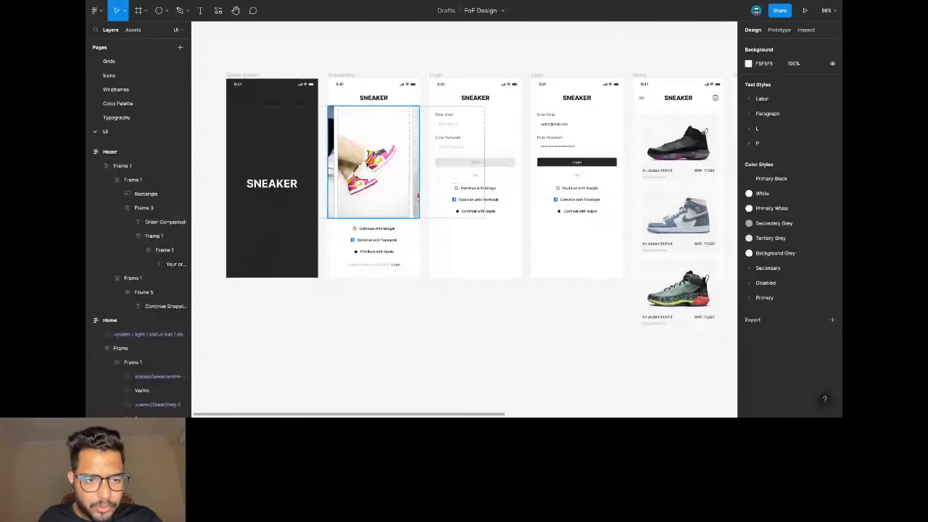
# Link the Splash Screen to the Onboarding screen, starting Flow 1.
pyautogui.click(271, 137)
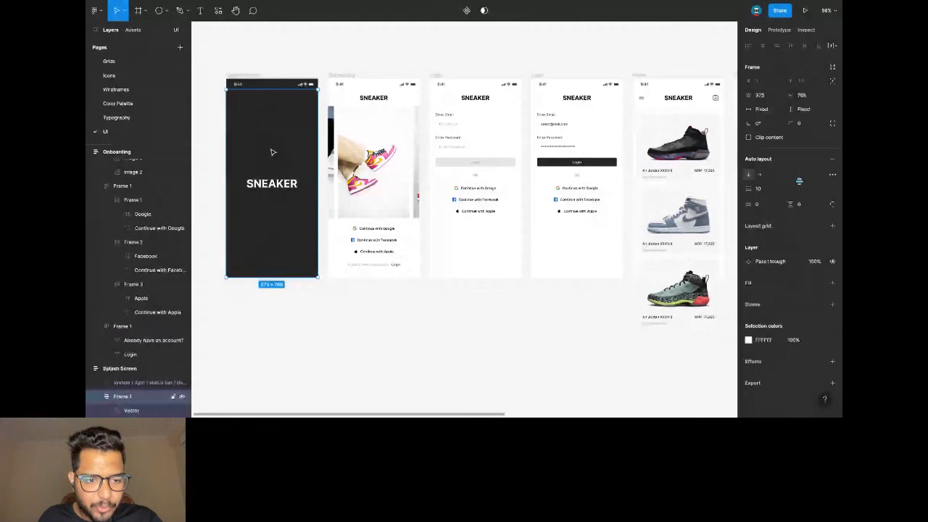
pyautogui.click(777, 30)
pyautogui.moveTo(319, 184)
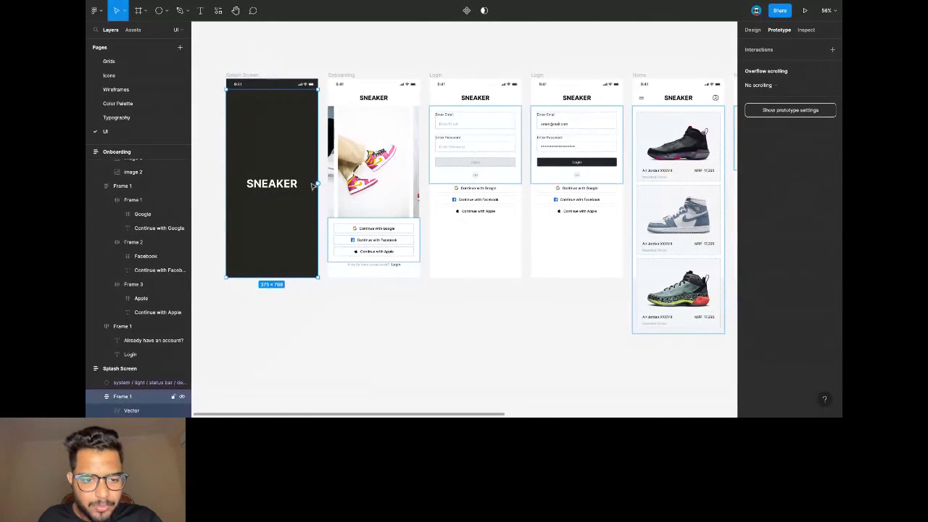
pyautogui.moveTo(318, 185); pyautogui.dragTo(329, 183)
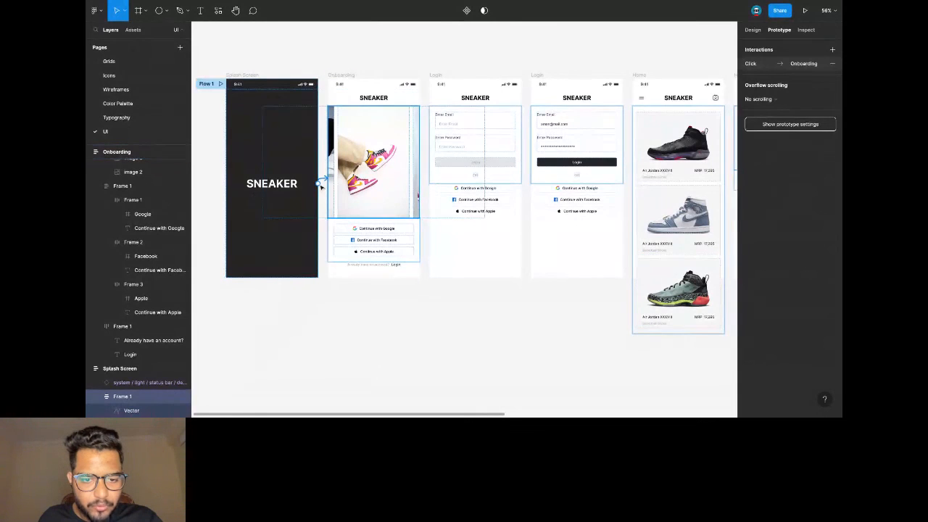
# Set the interaction to On click, Navigate to, with an Instant animation.
pyautogui.click(661, 85)
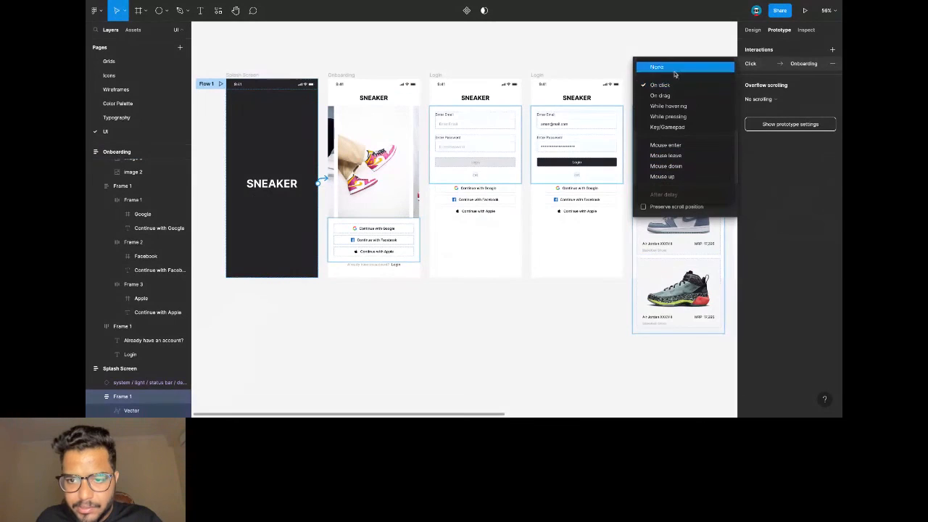
pyautogui.click(674, 68)
pyautogui.click(667, 86)
pyautogui.click(661, 103)
pyautogui.click(659, 100)
pyautogui.click(681, 116)
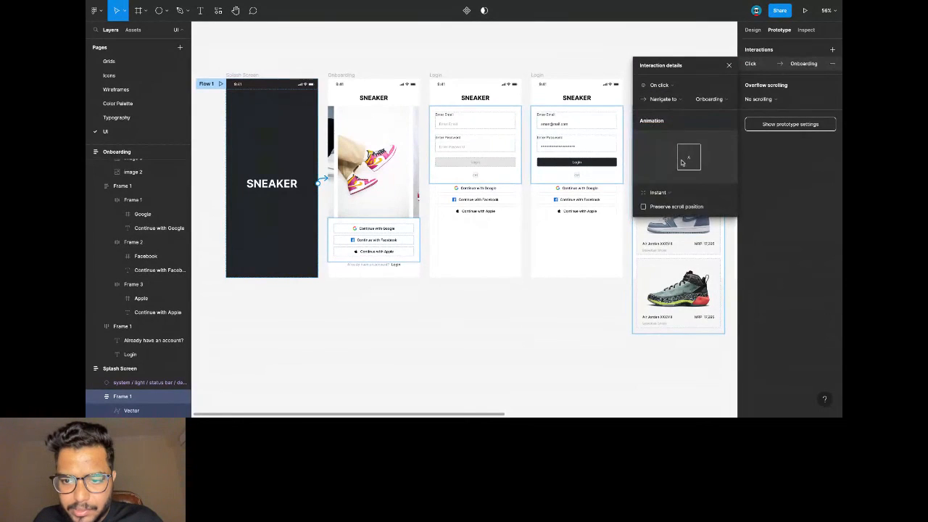
pyautogui.click(671, 194)
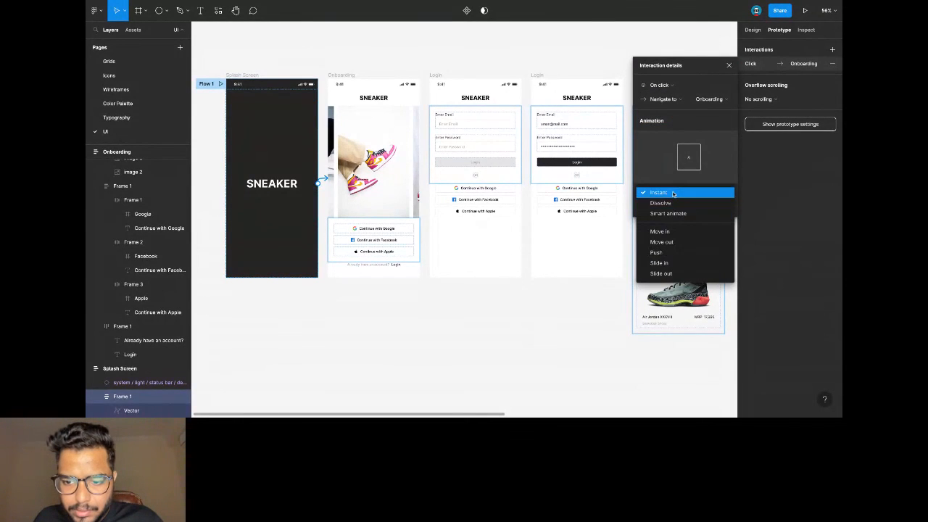
pyautogui.click(660, 192)
# Link the 'Already have an account? Login' text to the Login screen.
pyautogui.click(398, 289)
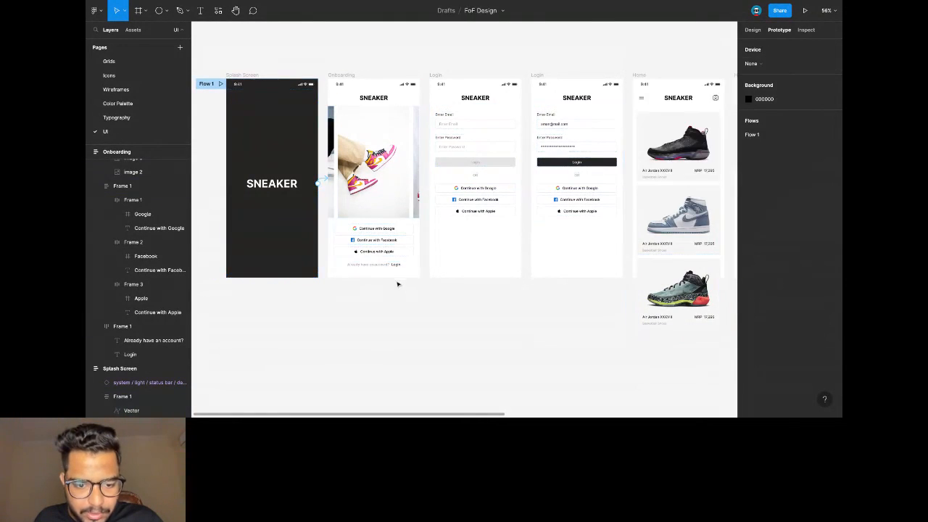
pyautogui.click(391, 265)
pyautogui.click(392, 268)
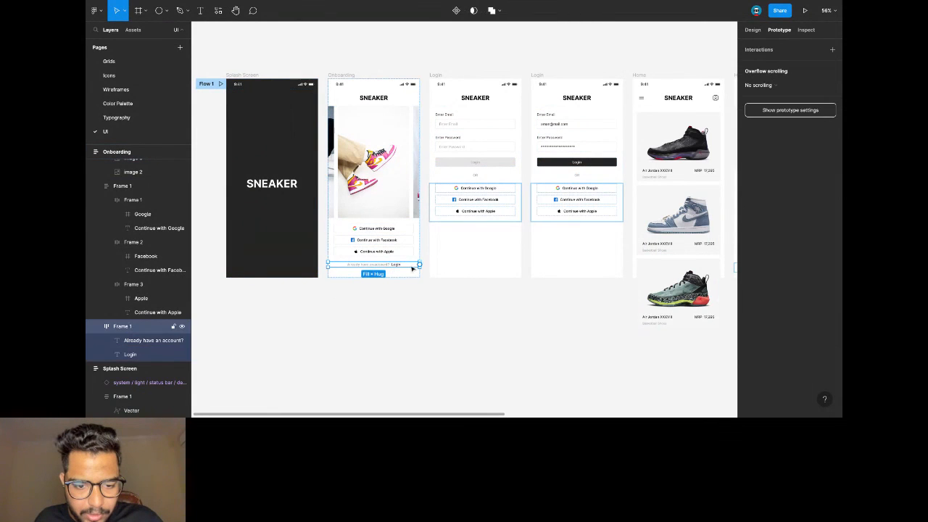
pyautogui.moveTo(418, 265); pyautogui.dragTo(435, 267)
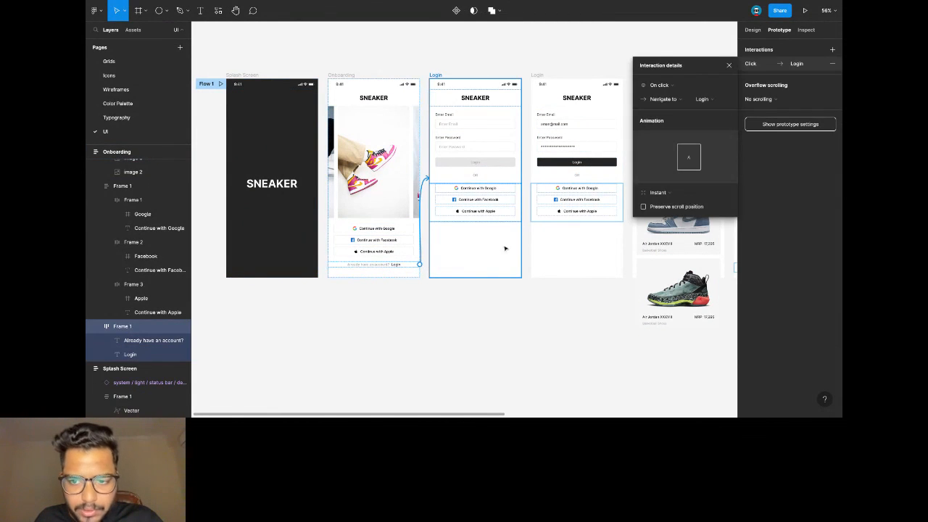
pyautogui.hscroll(2, 498, 116)
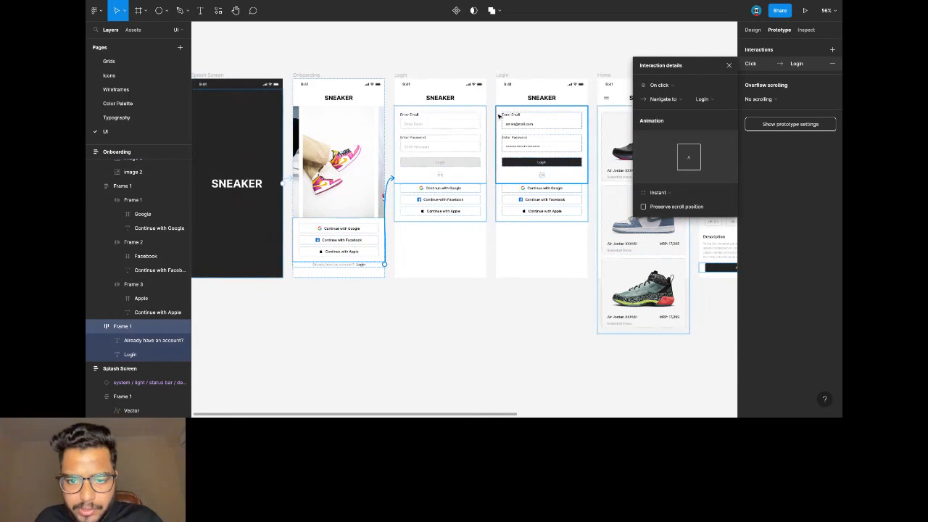
pyautogui.hscroll(1, 498, 115)
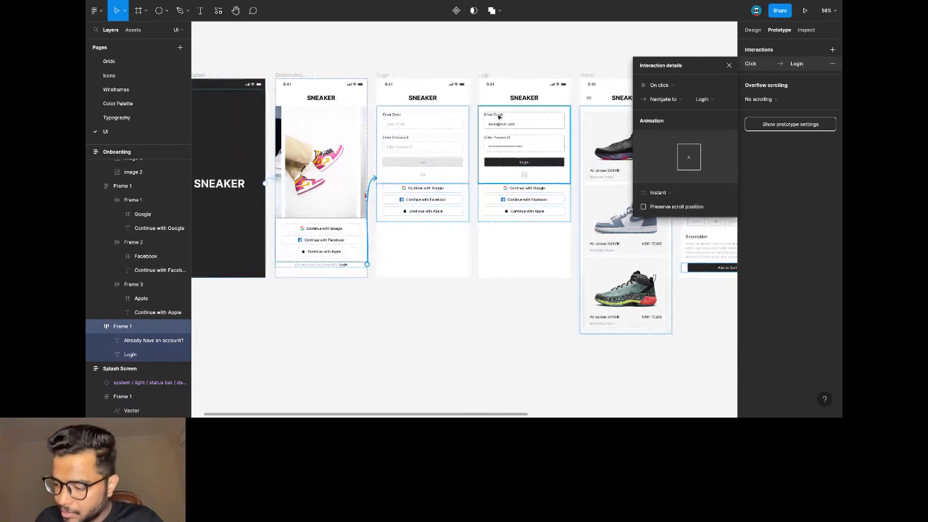
# Link the email field to the filled-in Login screen and the Login button to Home.
pyautogui.click(411, 135)
pyautogui.doubleClick(419, 129)
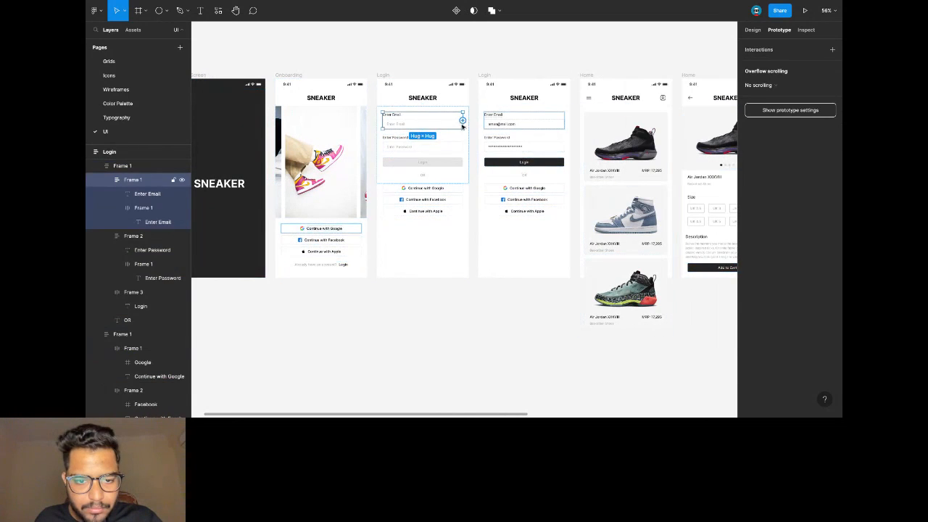
pyautogui.moveTo(464, 122); pyautogui.dragTo(490, 130)
pyautogui.hscroll(6, 443, 170)
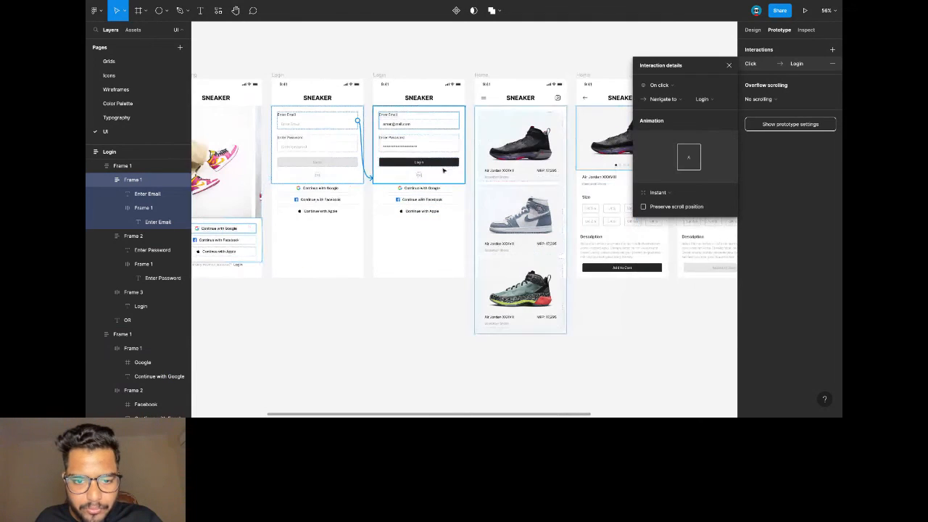
pyautogui.click(443, 163)
pyautogui.moveTo(459, 162); pyautogui.dragTo(466, 168)
pyautogui.hscroll(5, 466, 168)
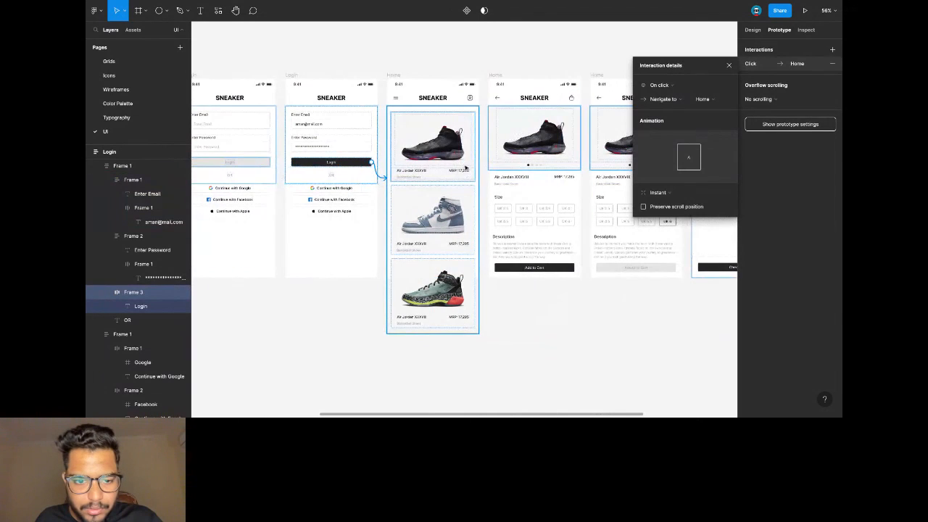
# Link the first sneaker card to its detail screen and UK 6 to the UK 6-selected screen.
pyautogui.click(443, 153)
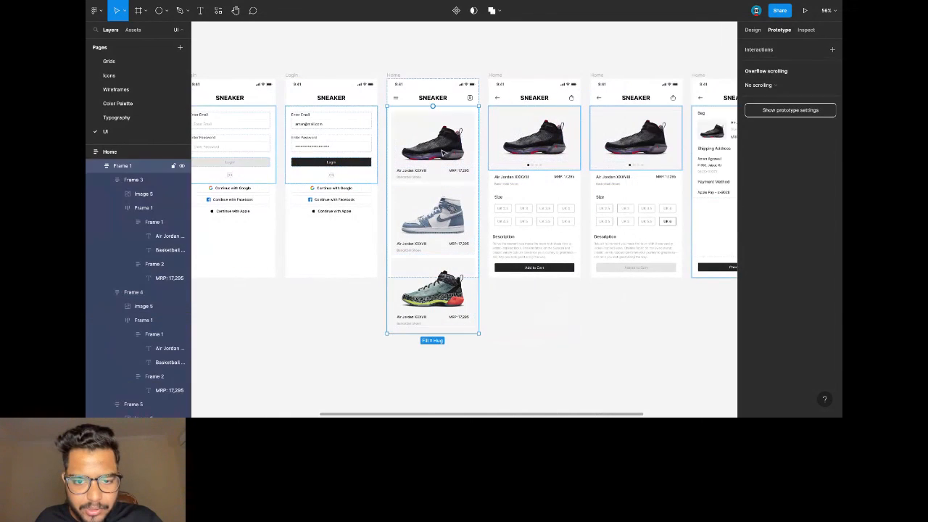
pyautogui.click(447, 151)
pyautogui.moveTo(475, 149); pyautogui.dragTo(526, 156)
pyautogui.hscroll(5, 525, 156)
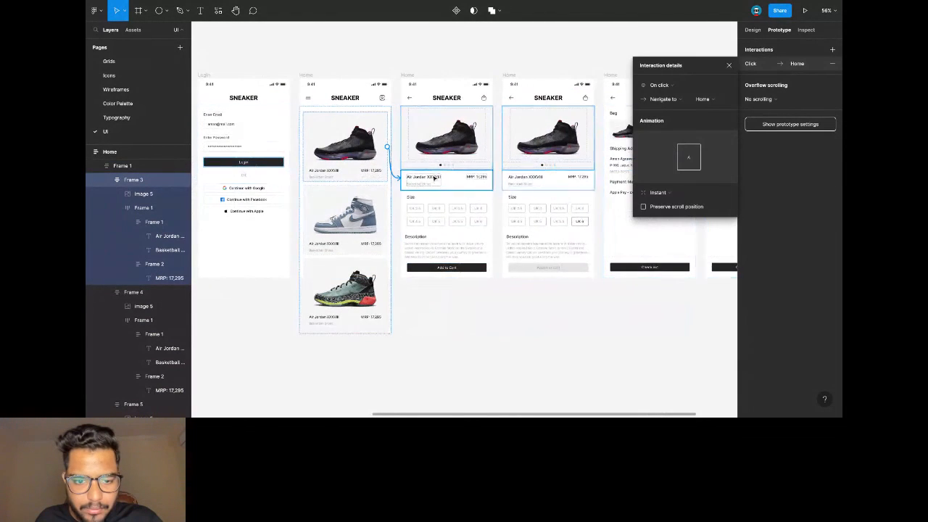
pyautogui.hscroll(2, 475, 232)
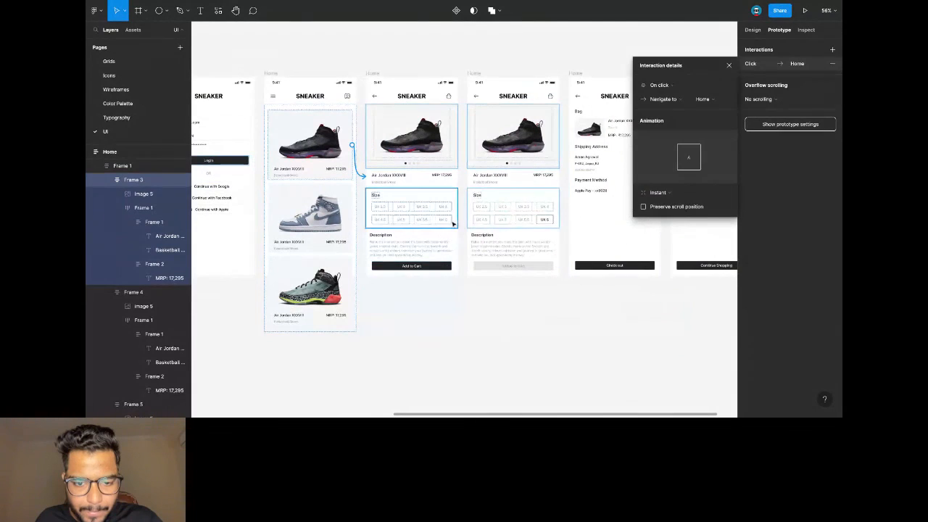
pyautogui.click(446, 220)
pyautogui.click(448, 220)
pyautogui.click(451, 220)
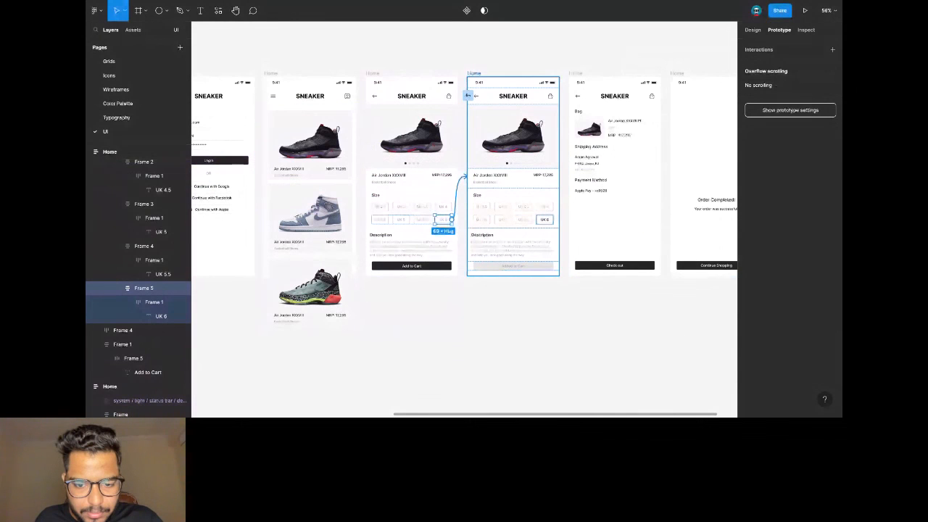
pyautogui.scroll(5, 444, 223)
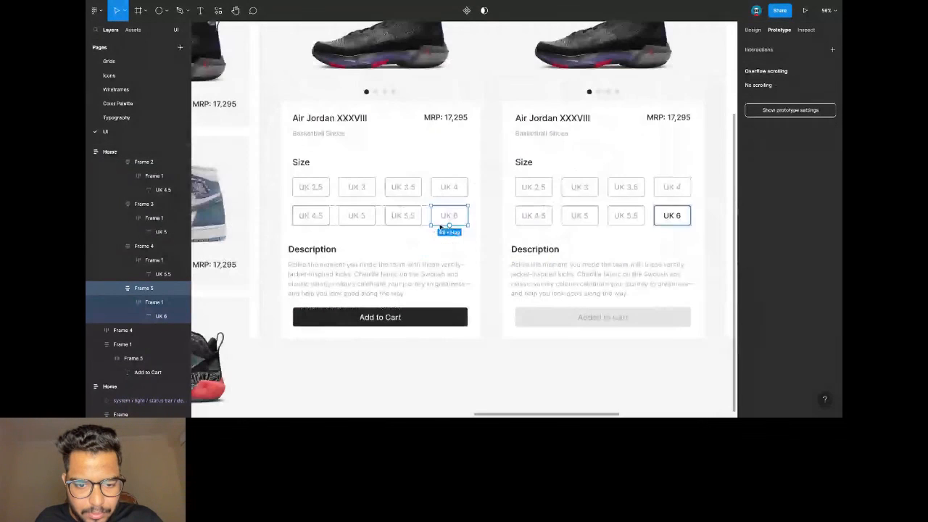
# Recolour the UK 6 size box from Secondary Grey to Primary Black.
pyautogui.click(751, 31)
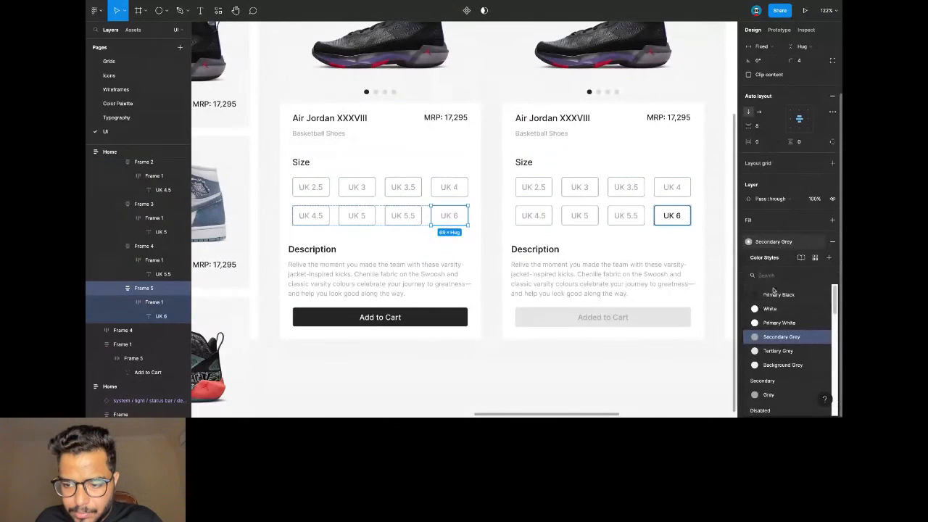
pyautogui.click(768, 294)
pyautogui.click(757, 306)
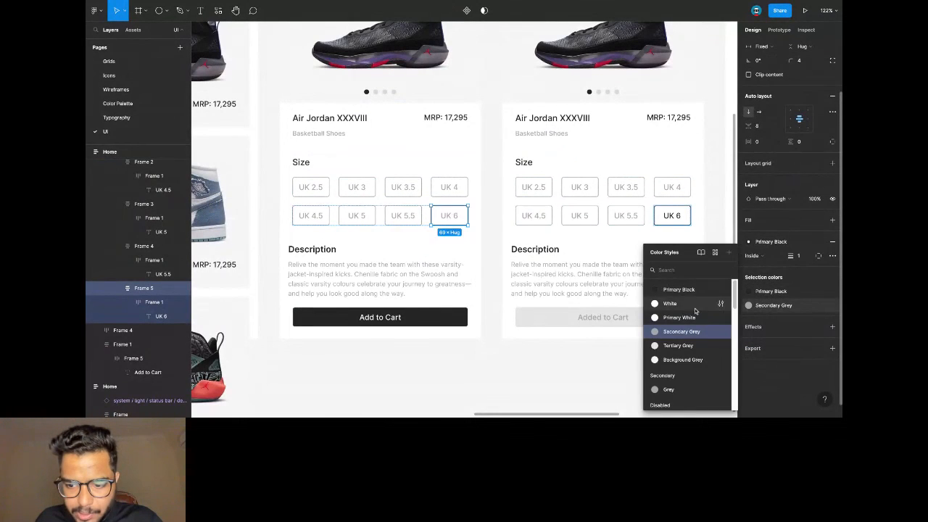
pyautogui.click(679, 289)
pyautogui.scroll(-5, 447, 258)
pyautogui.click(439, 91)
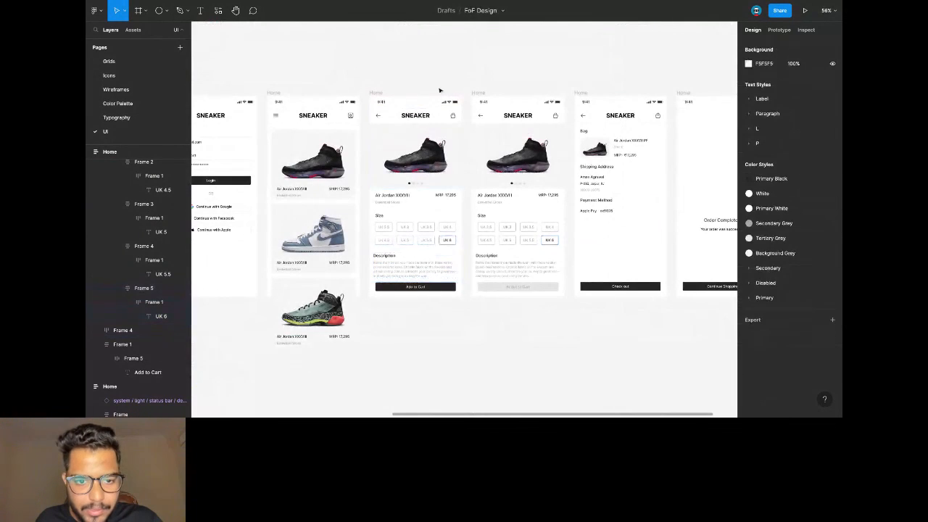
# Link the Add to Cart button to the added-to-cart product screen.
pyautogui.click(450, 290)
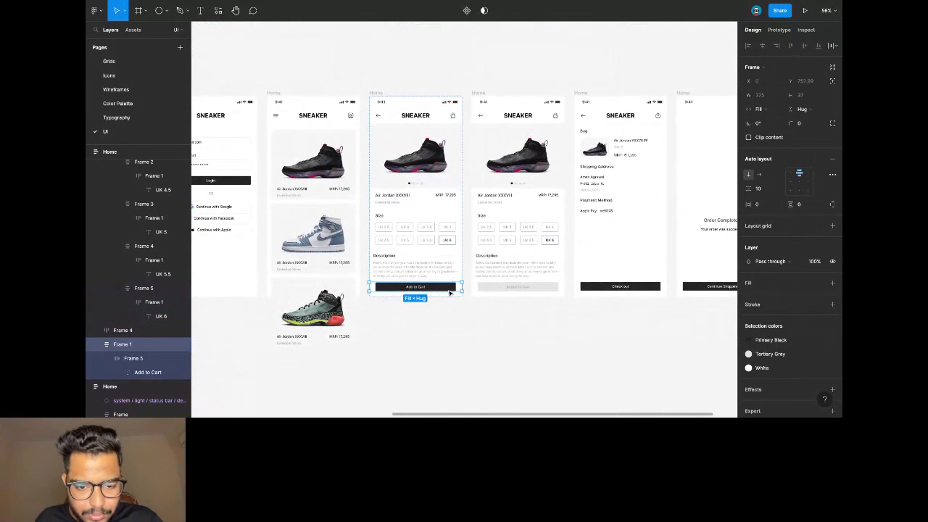
pyautogui.click(450, 290)
pyautogui.hotkey('shift', 'e')
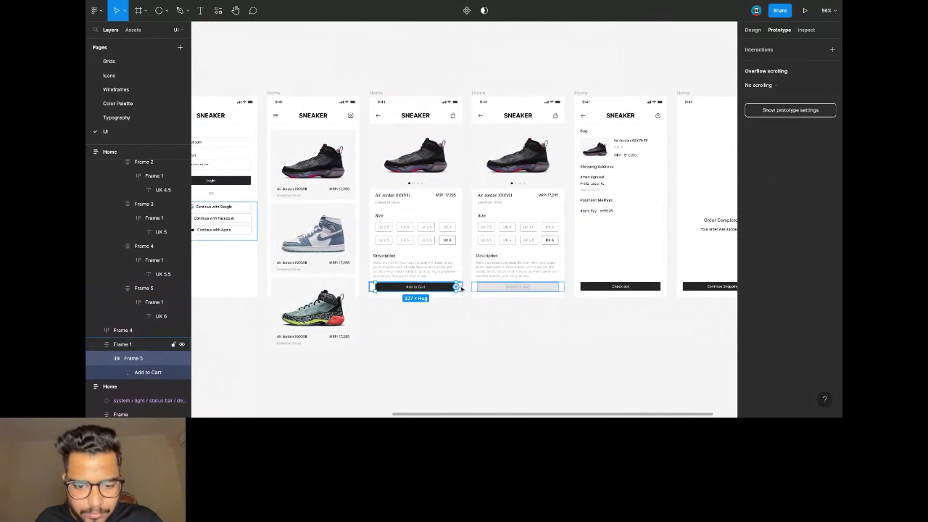
pyautogui.moveTo(455, 286); pyautogui.dragTo(536, 268)
pyautogui.hscroll(5, 507, 218)
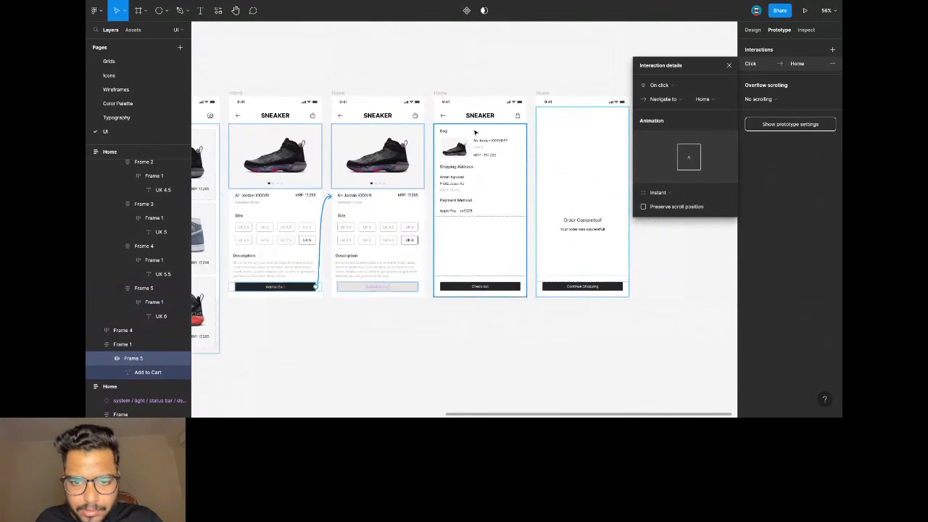
# Link that screen's bag icon to the Bag checkout screen.
pyautogui.click(416, 118)
pyautogui.click(416, 118)
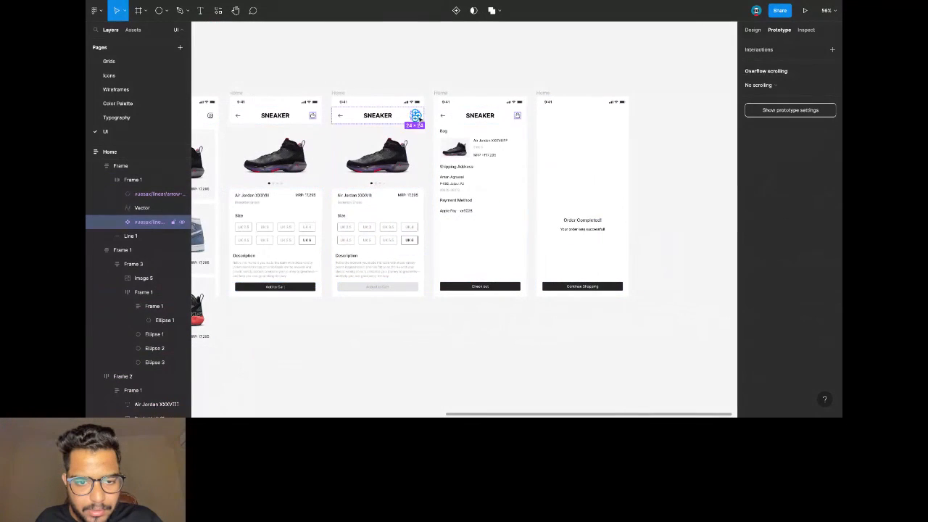
pyautogui.moveTo(424, 118); pyautogui.dragTo(478, 139)
pyautogui.hscroll(1, 476, 137)
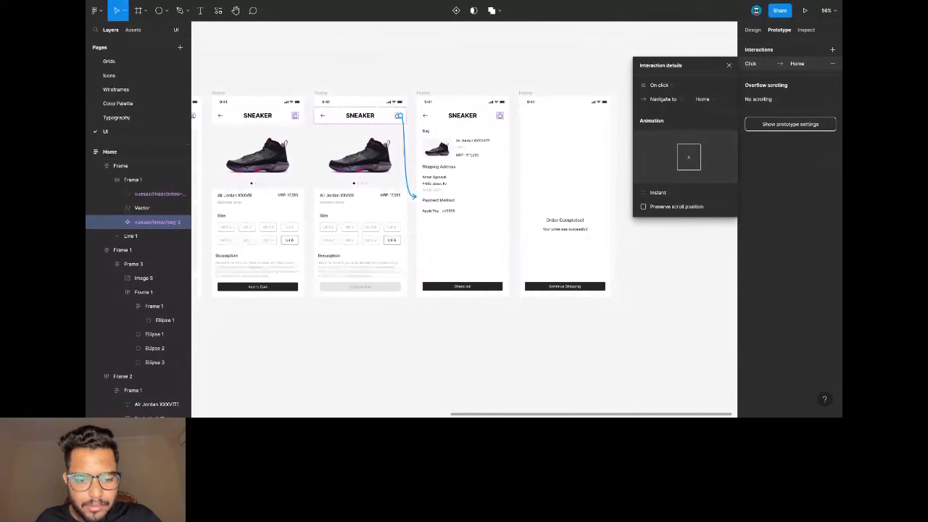
# Paste the user icon into the Bag screen header and delete the old bag icon.
pyautogui.hotkey('shift', 'e')
pyautogui.scroll(3, 471, 103)
pyautogui.click(471, 129)
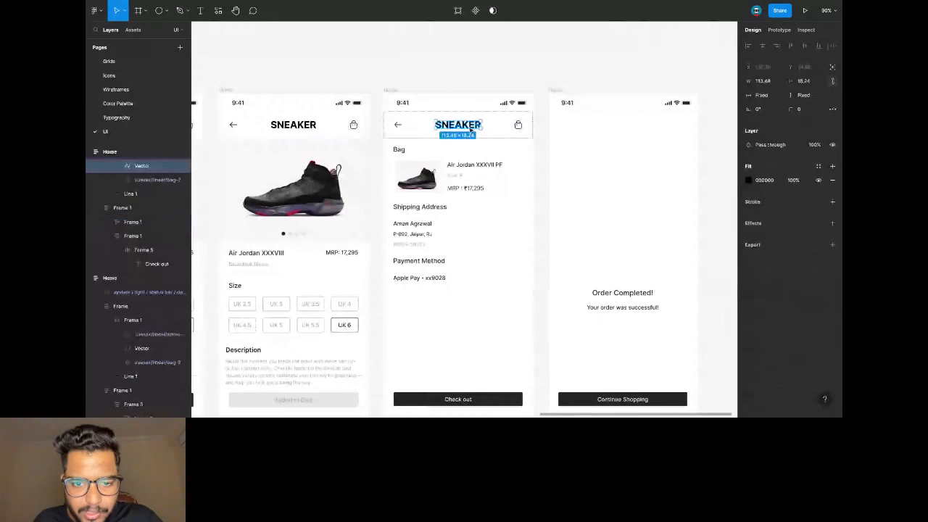
pyautogui.press('Escape')
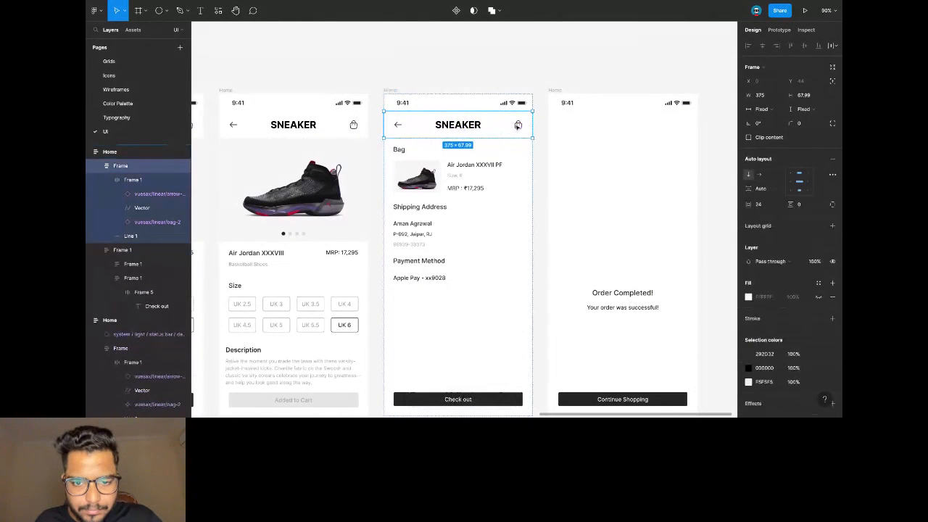
pyautogui.click(517, 126)
pyautogui.hotkey('ctrl', 'v')
pyautogui.click(489, 126)
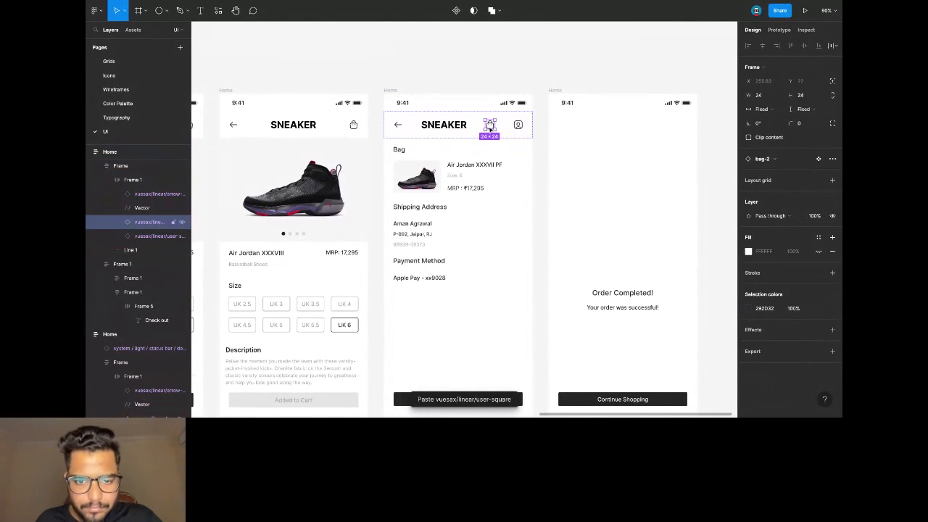
pyautogui.press('Delete')
pyautogui.scroll(-3, 490, 130)
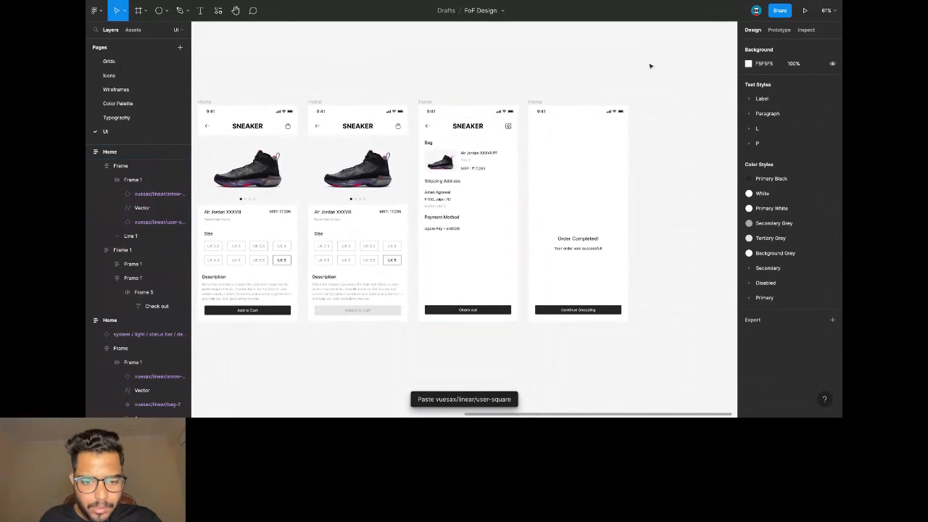
# Link the Check out button to the Order Completed screen.
pyautogui.click(778, 30)
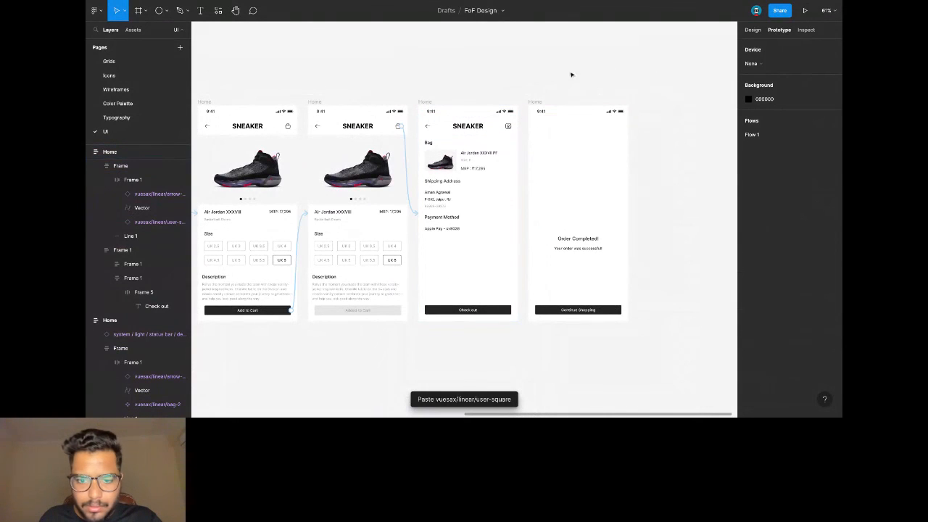
pyautogui.click(482, 310)
pyautogui.doubleClick(482, 311)
pyautogui.click(511, 311)
pyautogui.moveTo(511, 312); pyautogui.dragTo(580, 239)
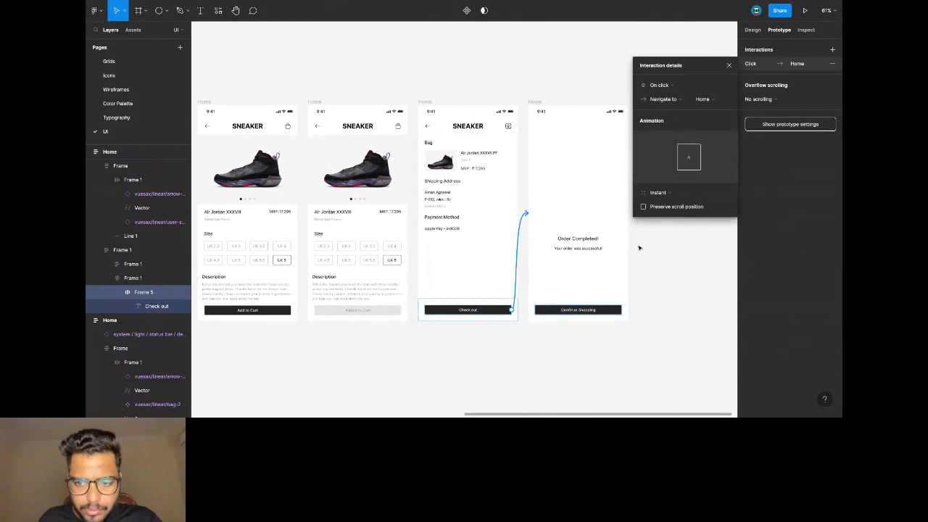
pyautogui.scroll(-2, 638, 248)
# Link Continue Shopping back to the Home product list.
pyautogui.doubleClick(592, 298)
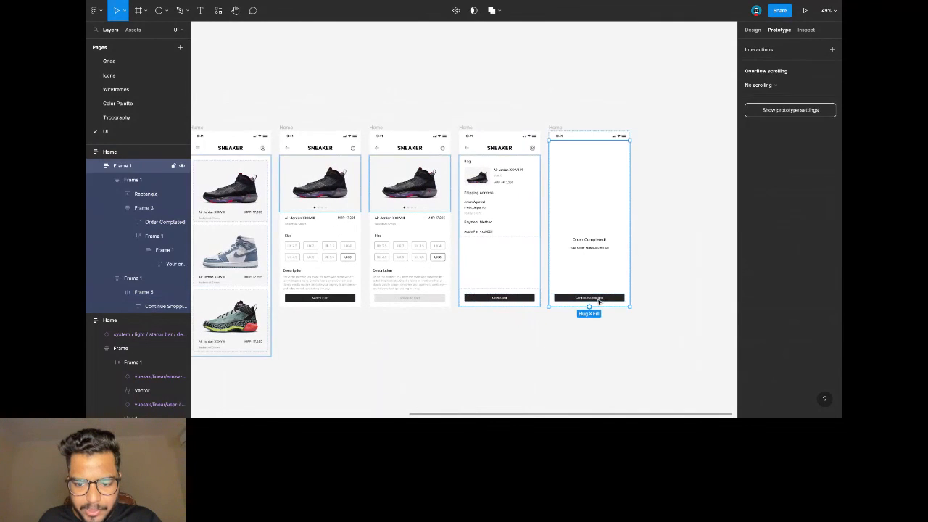
pyautogui.moveTo(623, 297); pyautogui.dragTo(429, 218)
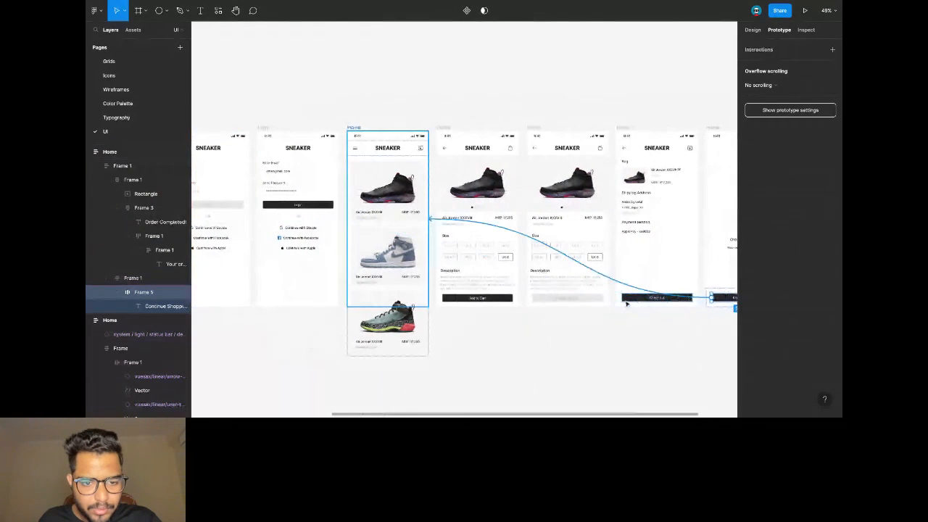
pyautogui.click(435, 103)
pyautogui.hscroll(-2, 431, 195)
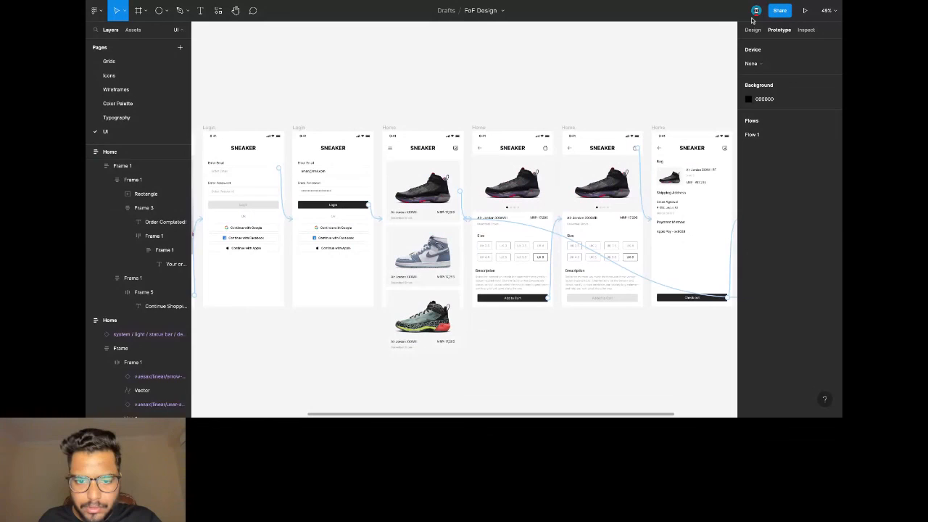
# Give the Home product list vertical overflow scrolling and a fixed height.
pyautogui.click(428, 225)
pyautogui.click(761, 83)
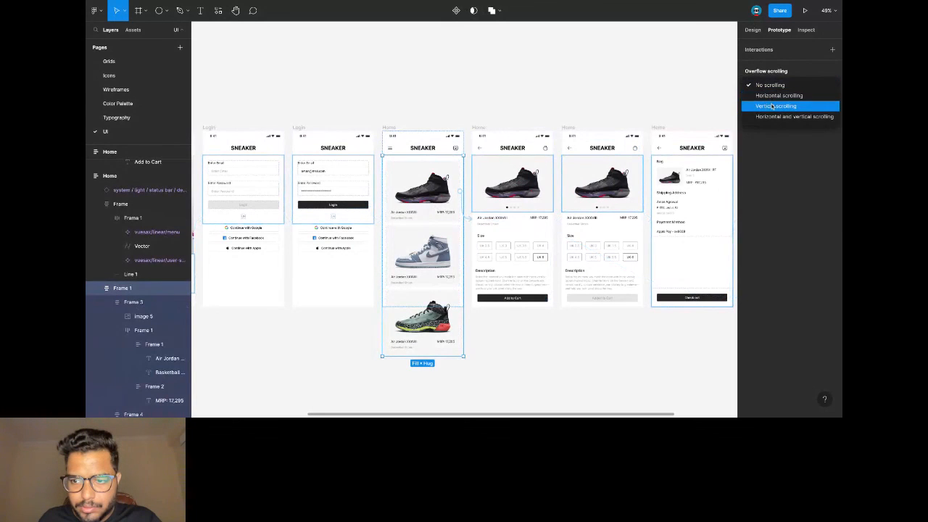
pyautogui.click(769, 106)
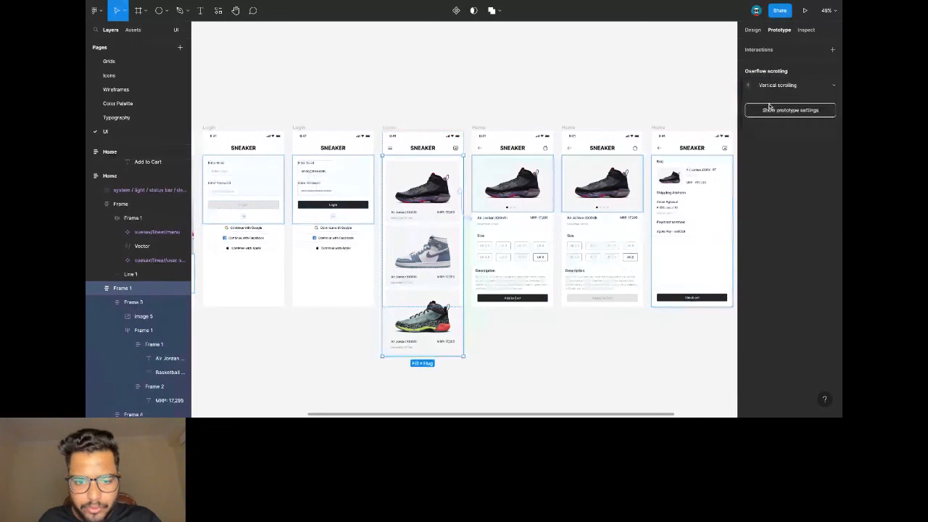
pyautogui.click(752, 30)
pyautogui.scroll(2, 441, 253)
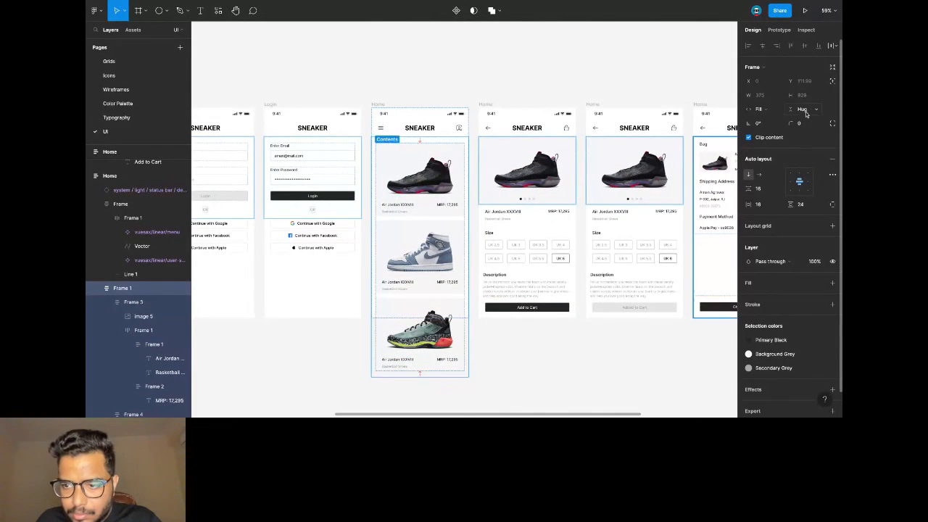
pyautogui.click(802, 110)
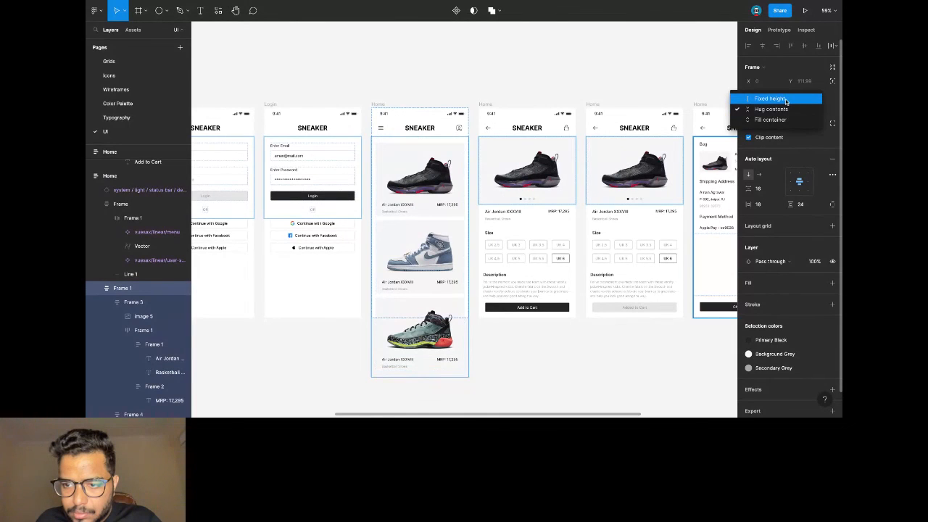
pyautogui.click(787, 101)
# Undo a trial shortening of the list and select the Splash Screen frame.
pyautogui.moveTo(450, 379); pyautogui.dragTo(449, 361)
pyautogui.press('super+z')
pyautogui.hscroll(-3, 408, 138)
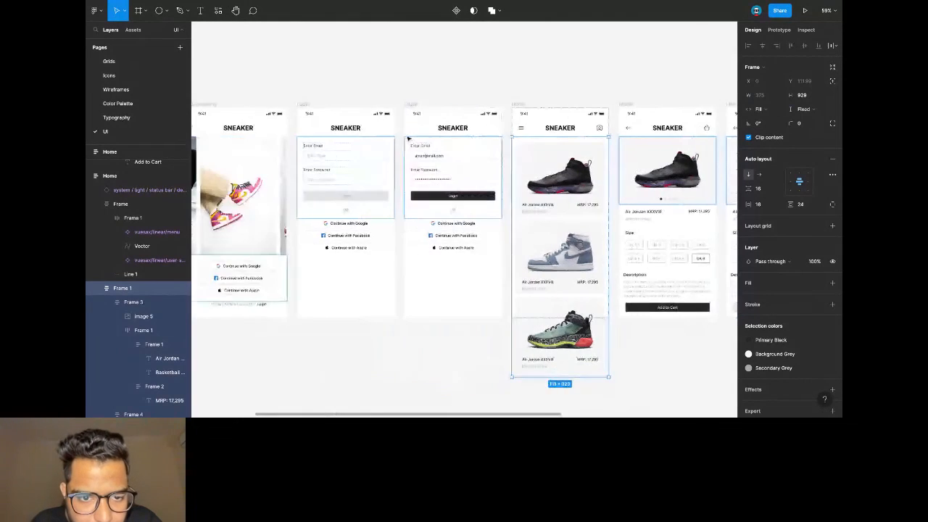
pyautogui.hscroll(-3, 408, 138)
pyautogui.click(269, 109)
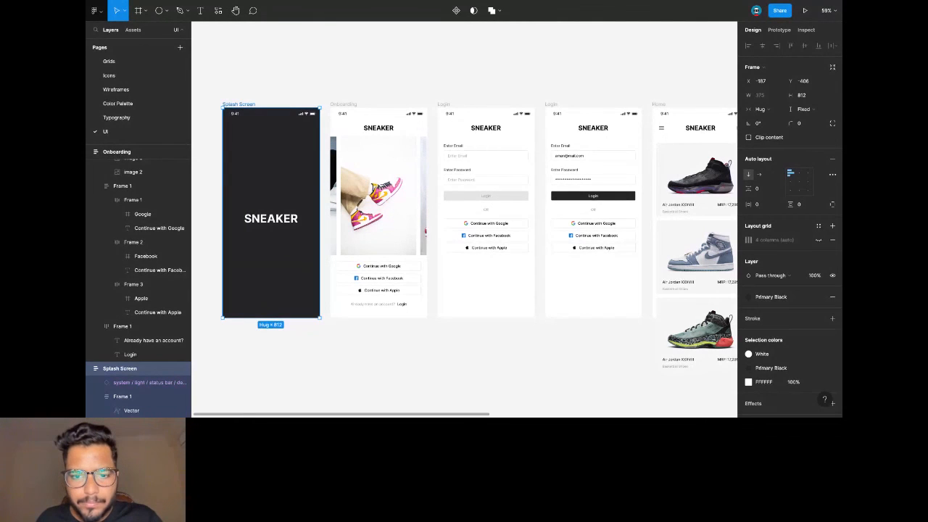
pyautogui.scroll(-3, 621, 135)
pyautogui.hscroll(5, 580, 138)
pyautogui.scroll(2, 580, 137)
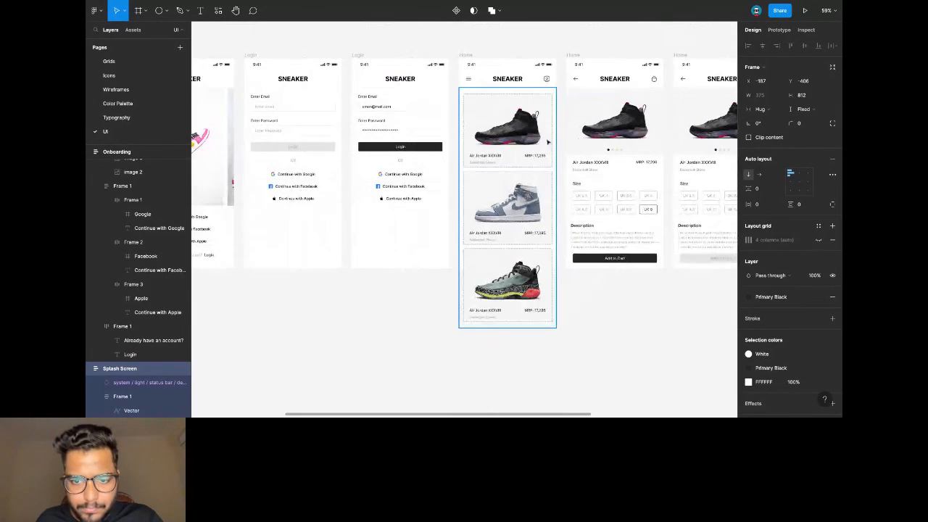
# Align the product list items to the top and shorten the list to fit the Home screen.
pyautogui.click(507, 136)
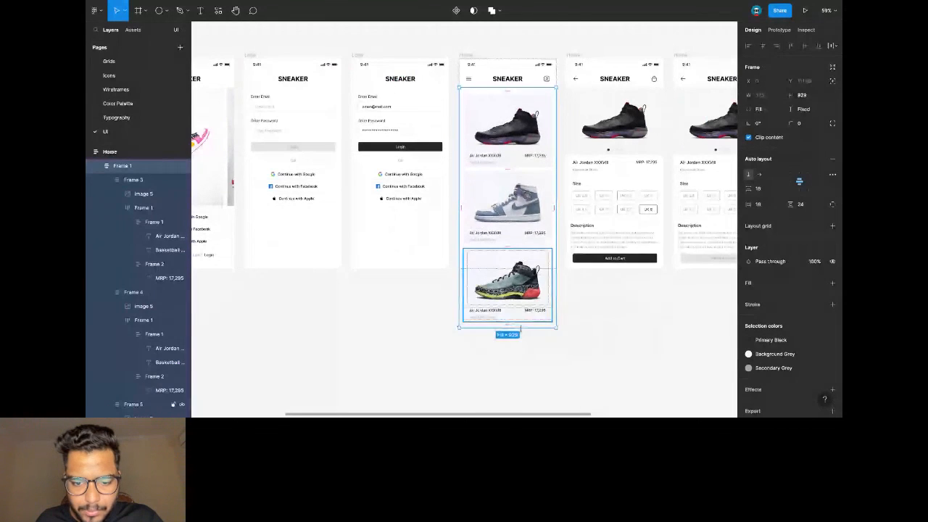
pyautogui.click(799, 173)
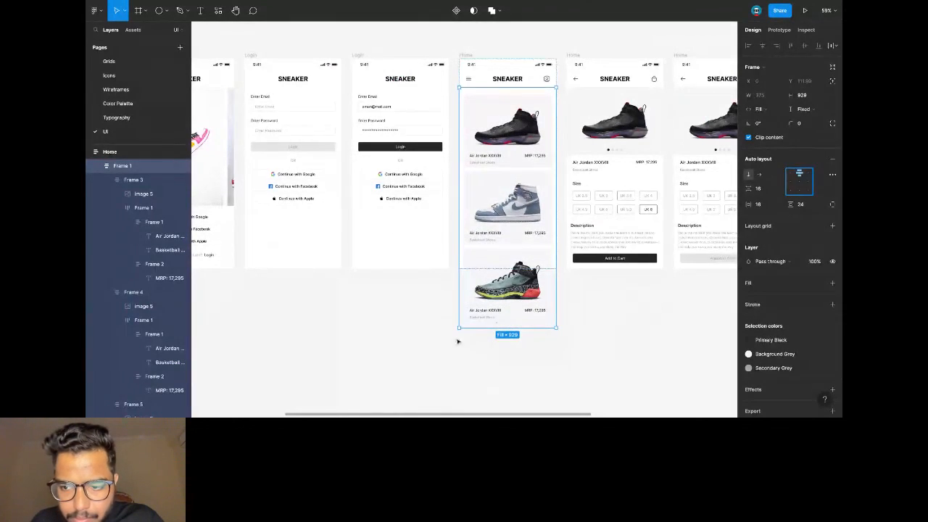
pyautogui.moveTo(483, 328); pyautogui.dragTo(483, 268)
pyautogui.click(521, 42)
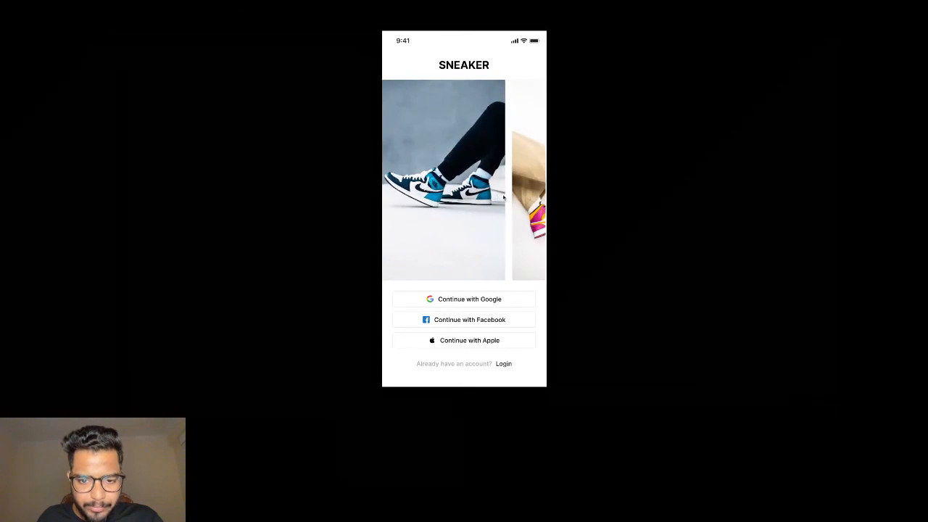
# Go from onboarding to login, fill the form, log in and scroll the sneaker list.
pyautogui.click(502, 363)
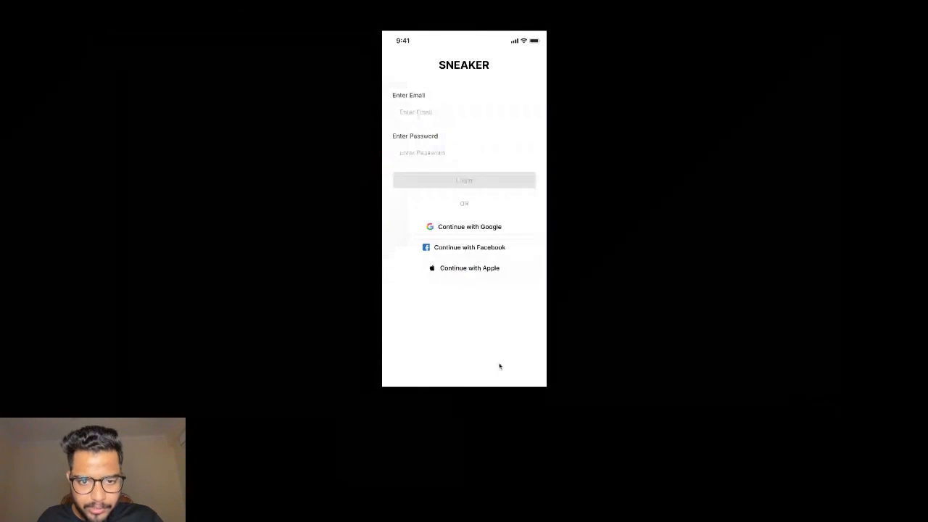
pyautogui.click(408, 114)
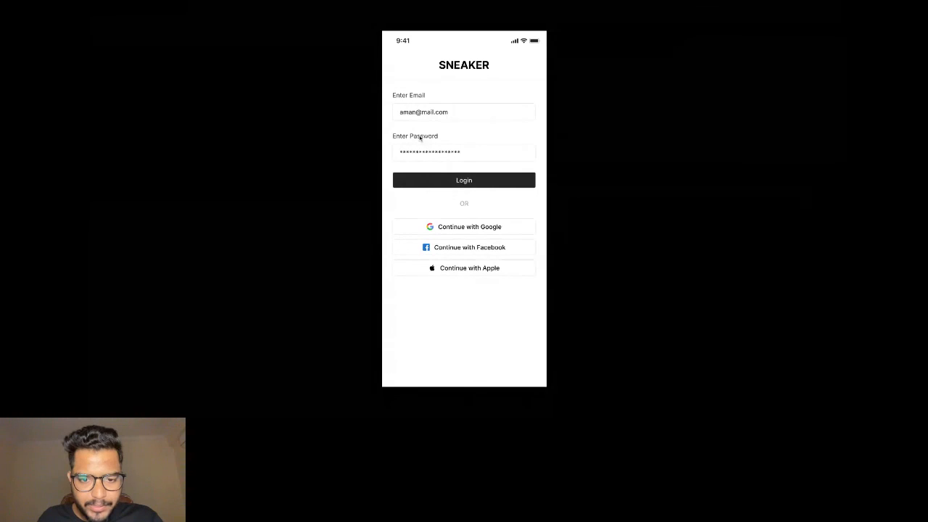
pyautogui.click(457, 182)
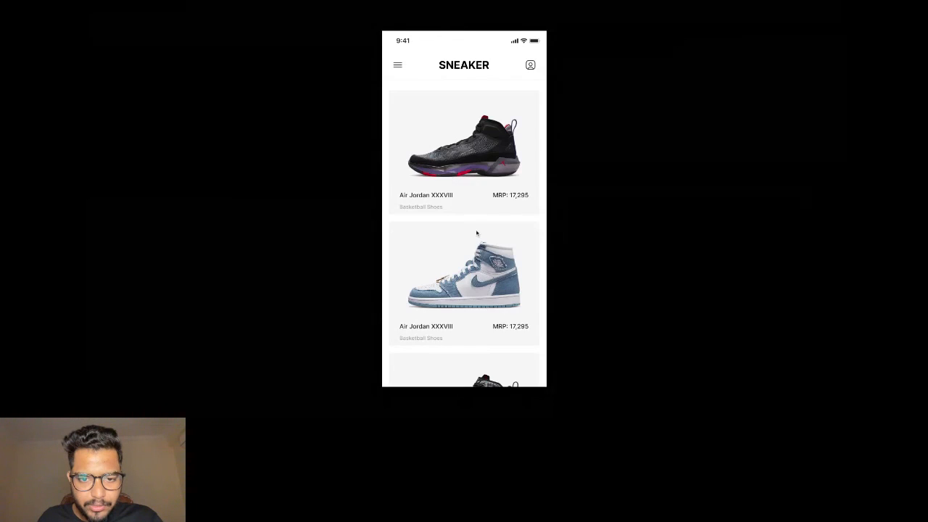
pyautogui.moveTo(476, 232); pyautogui.dragTo(488, 112)
pyautogui.moveTo(484, 227); pyautogui.dragTo(464, 404)
pyautogui.moveTo(473, 119); pyautogui.dragTo(449, 326)
pyautogui.moveTo(464, 289); pyautogui.dragTo(466, 129)
# Open the black Air Jordan, add it to the cart, open the bag and check out.
pyautogui.click(481, 155)
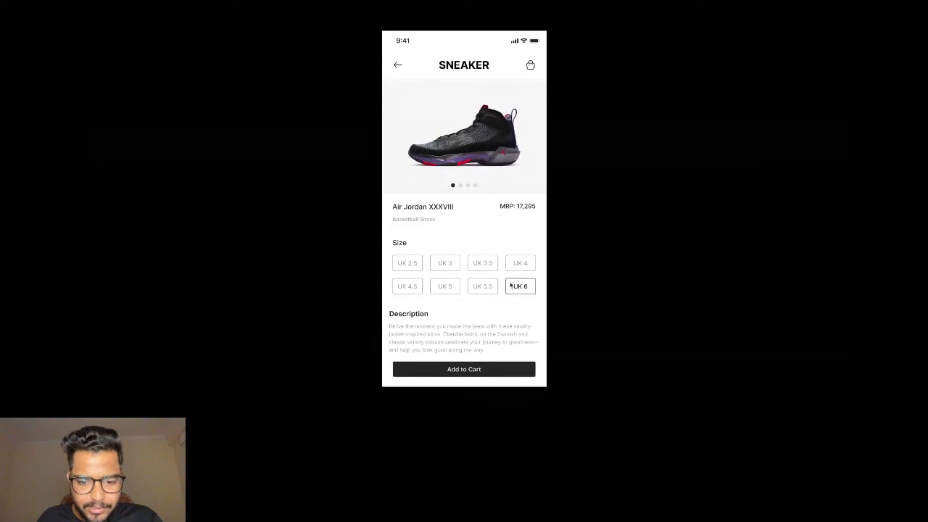
pyautogui.click(467, 373)
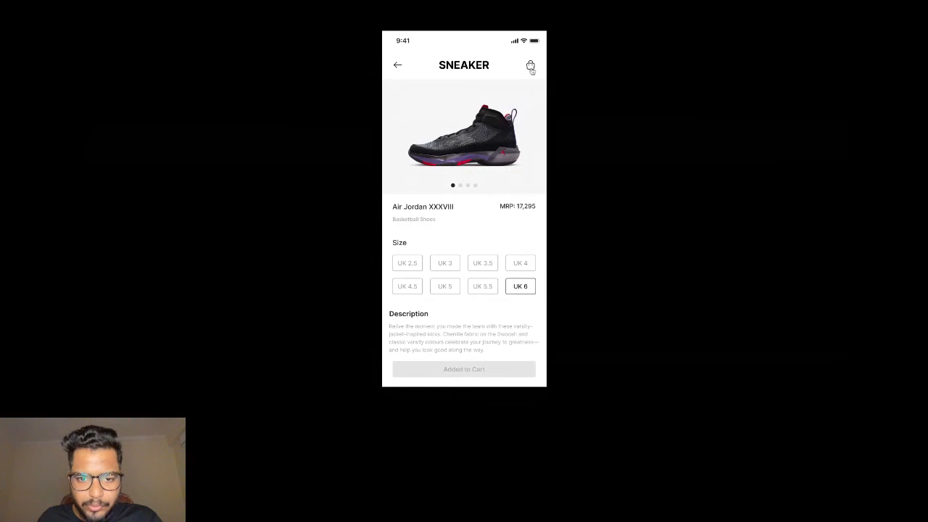
pyautogui.click(530, 67)
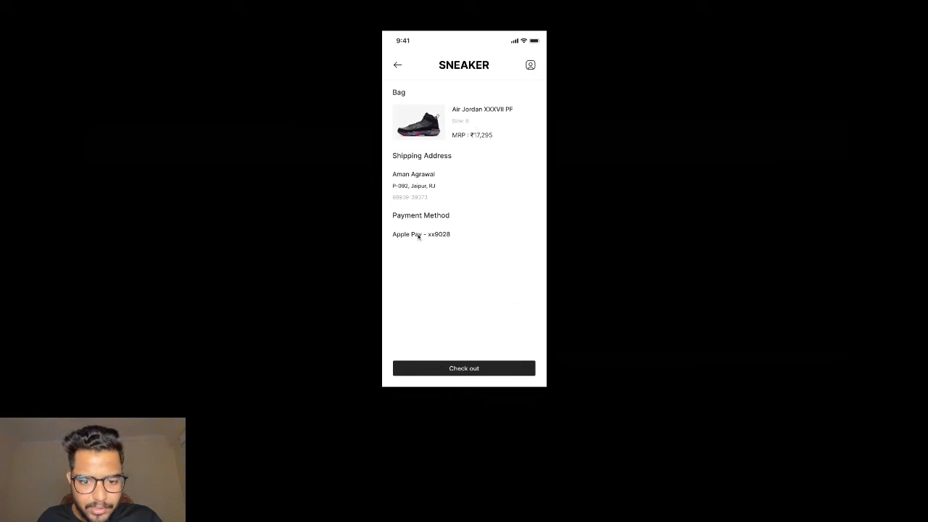
pyautogui.click(468, 370)
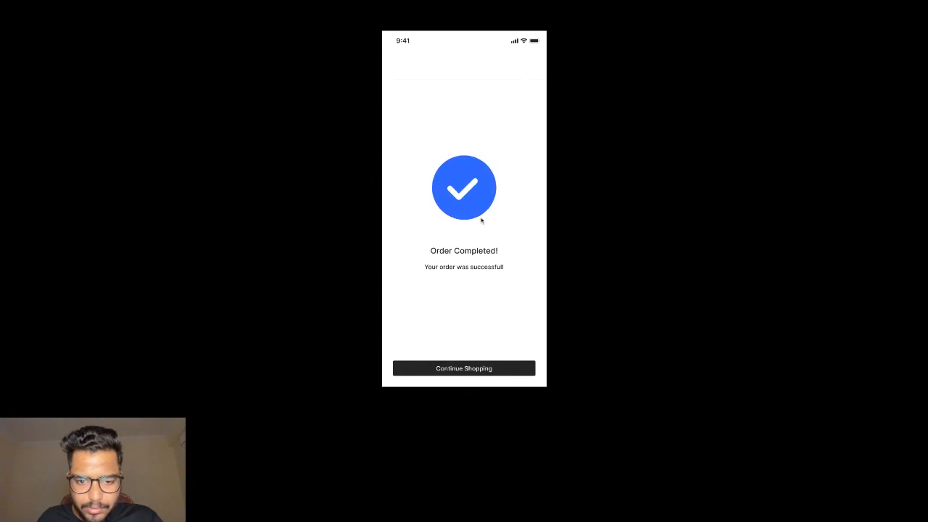